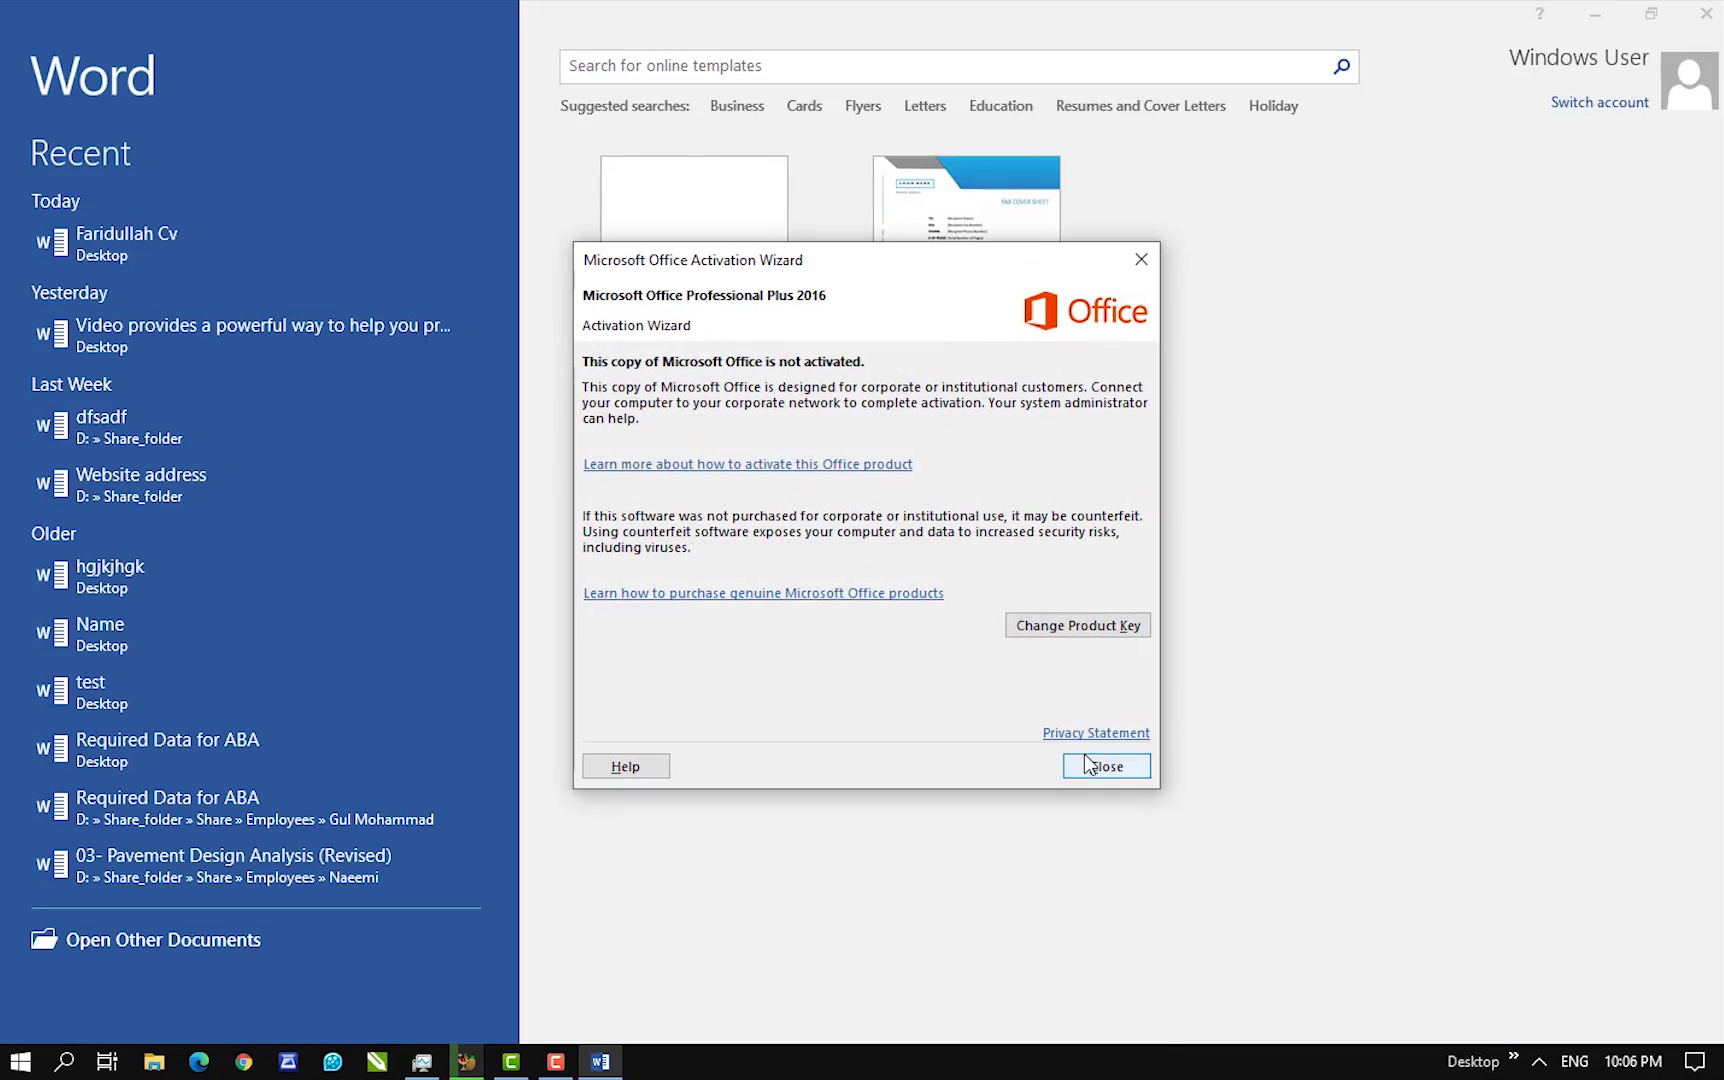
- Dismiss the activation notice, create a blank document and generate sample paragraphs with =rand()
click(1100, 766)
click(770, 400)
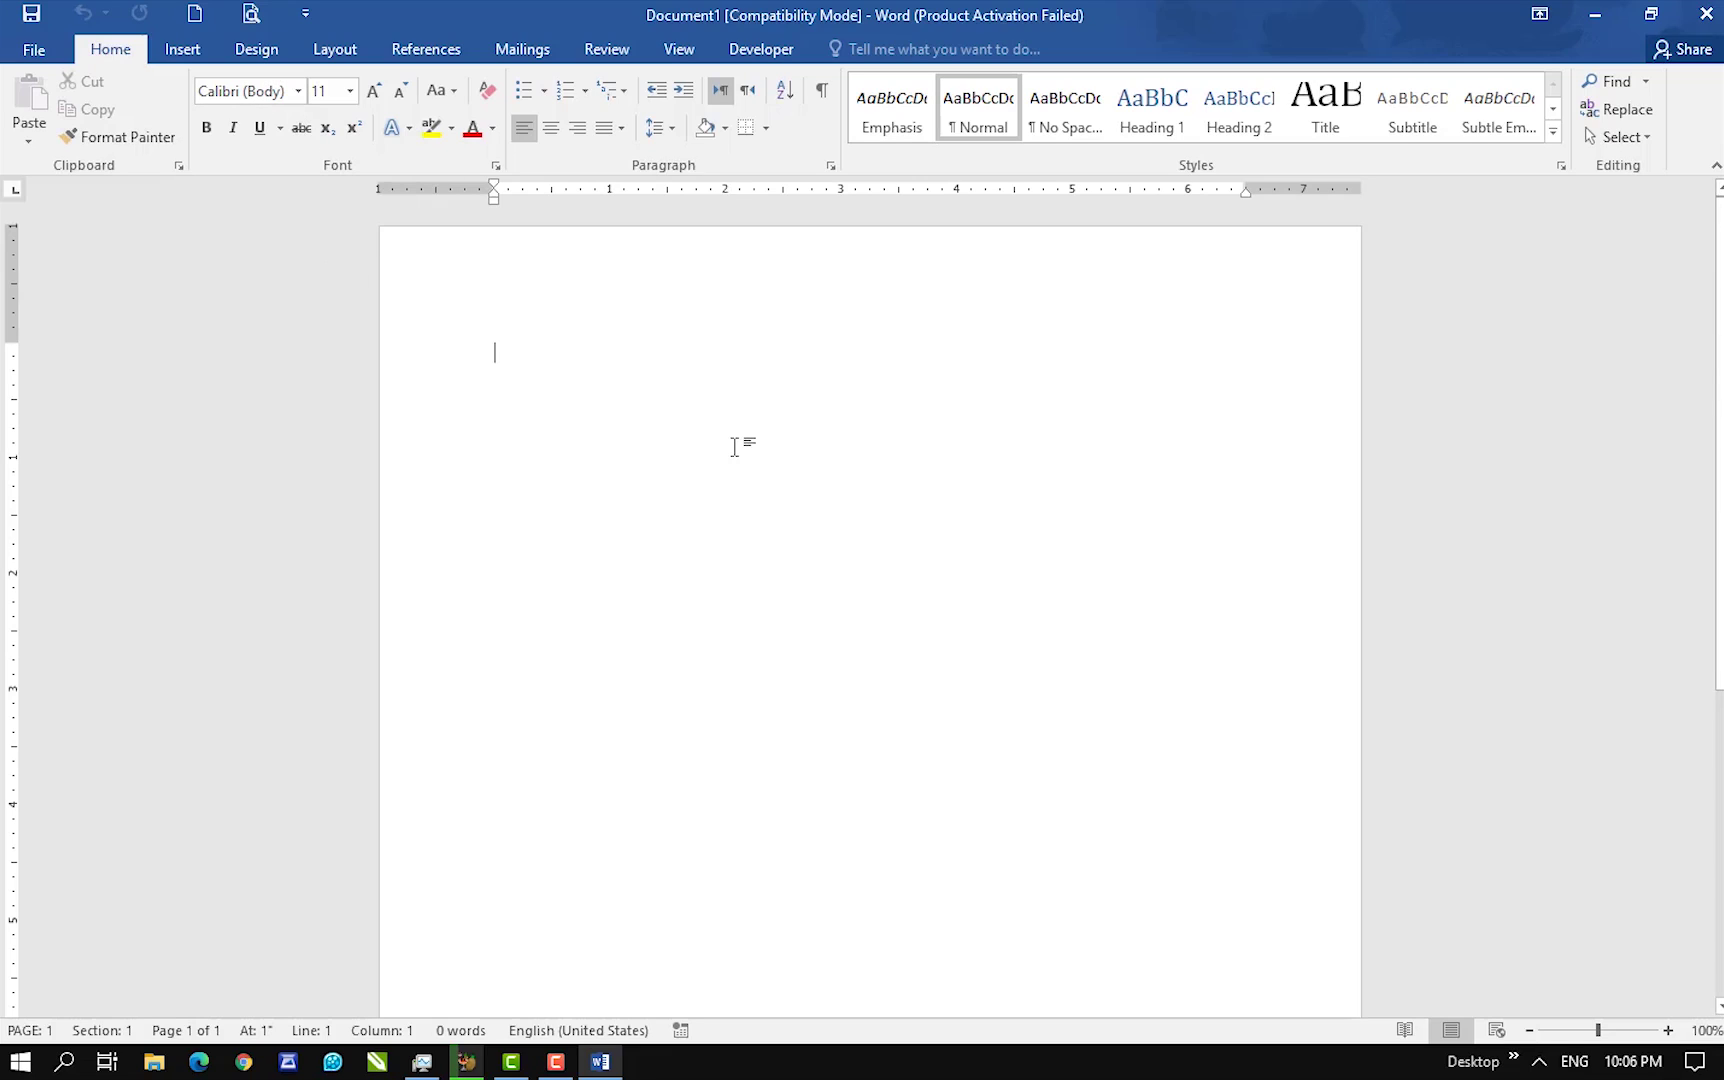
text(=)
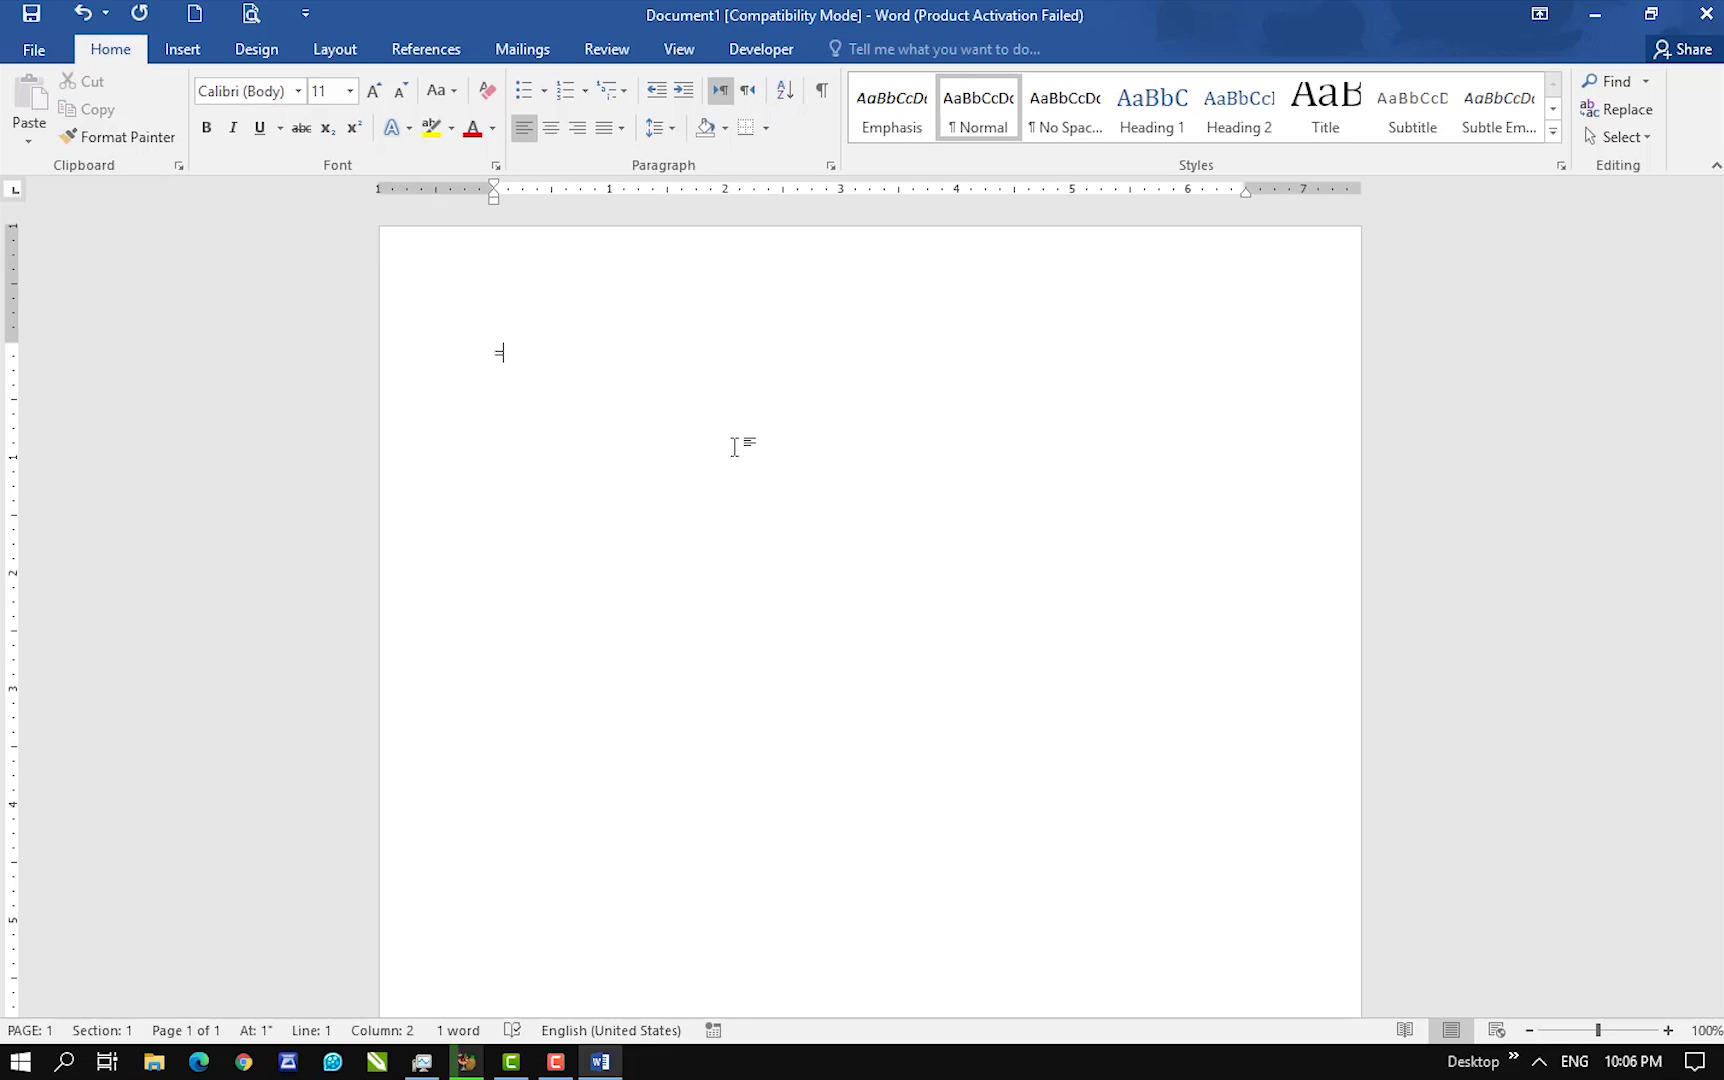
text(rand())
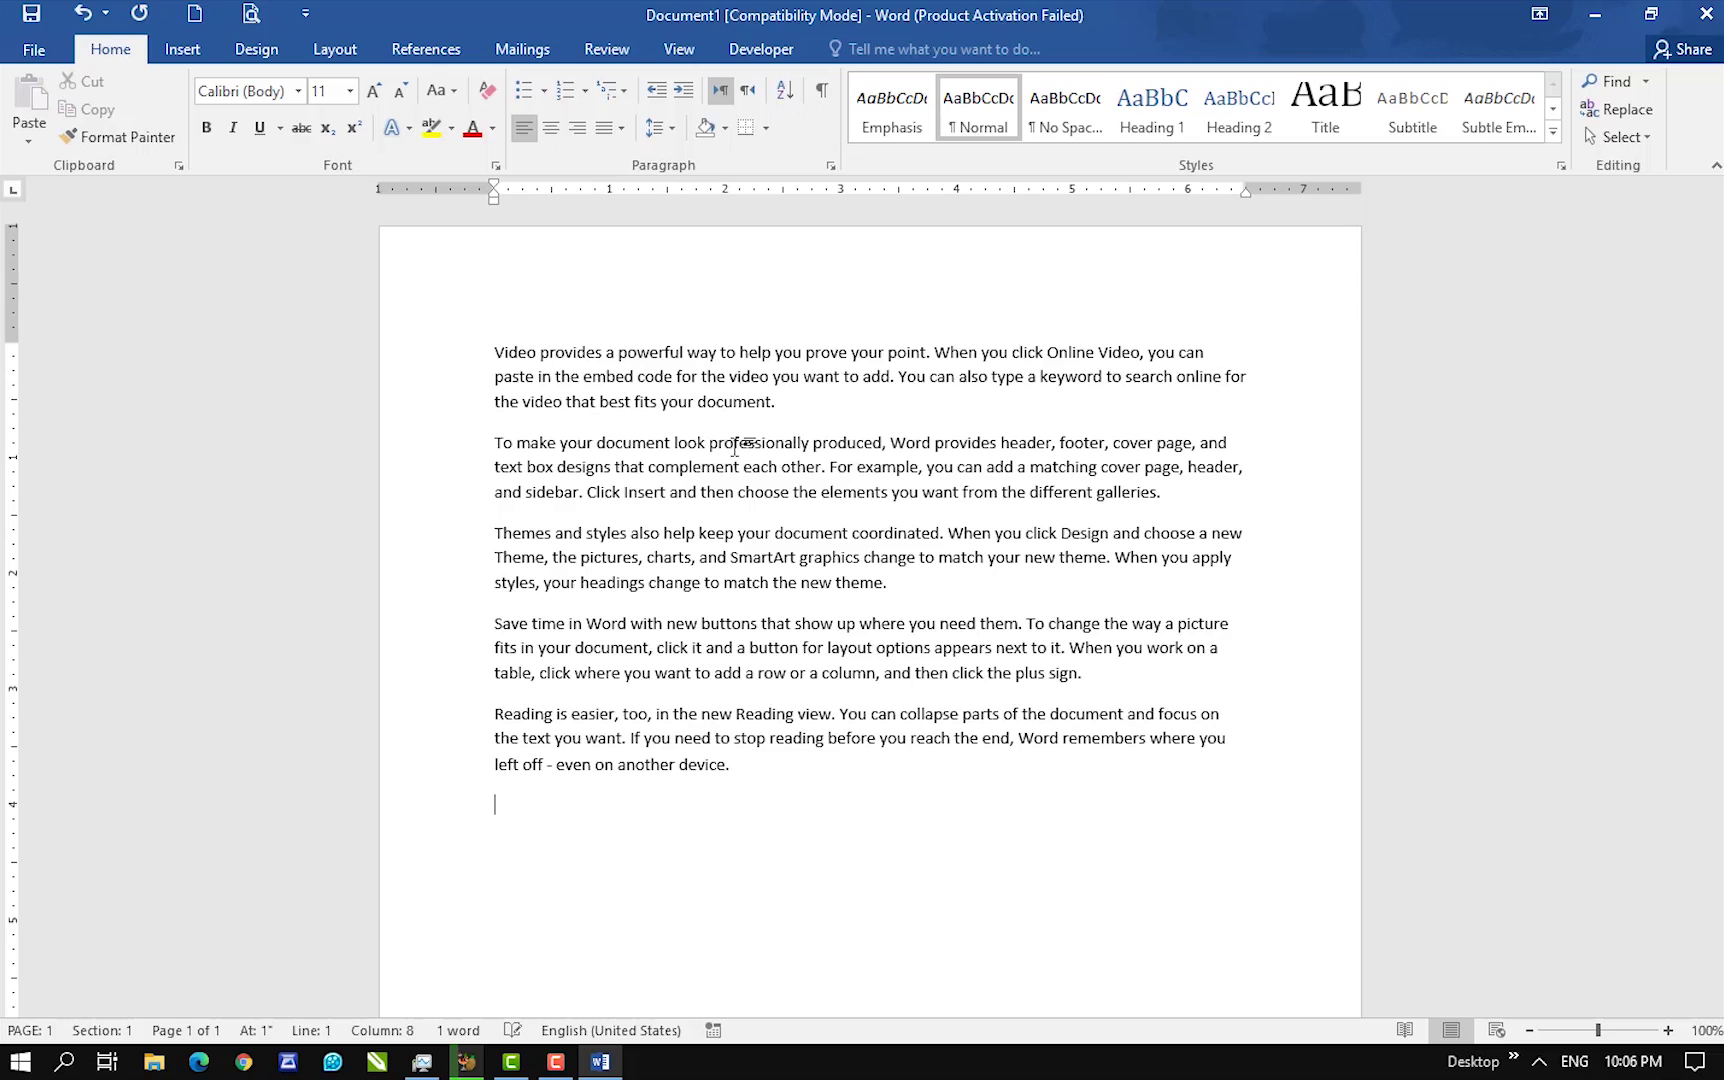
- Select all the sample paragraphs and set their font to Arial Rounded MT Bold
drag(747, 786, 484, 361)
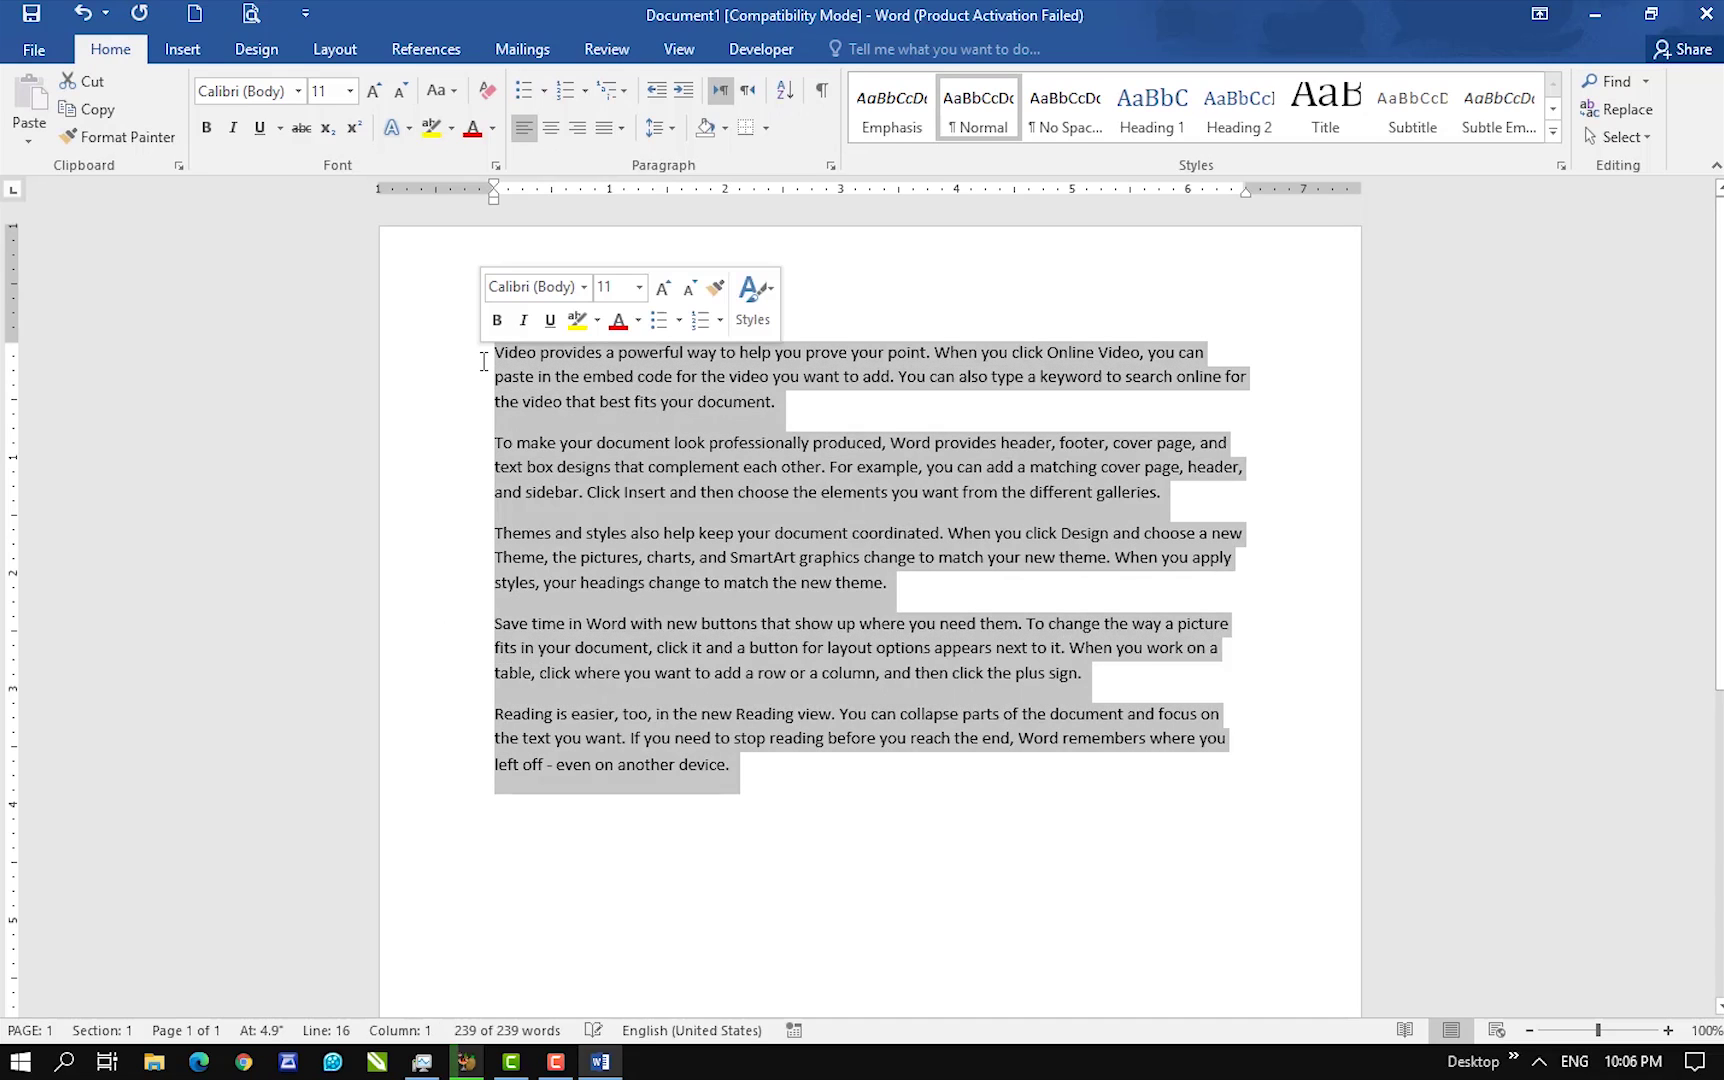
click(743, 785)
drag(743, 785, 484, 357)
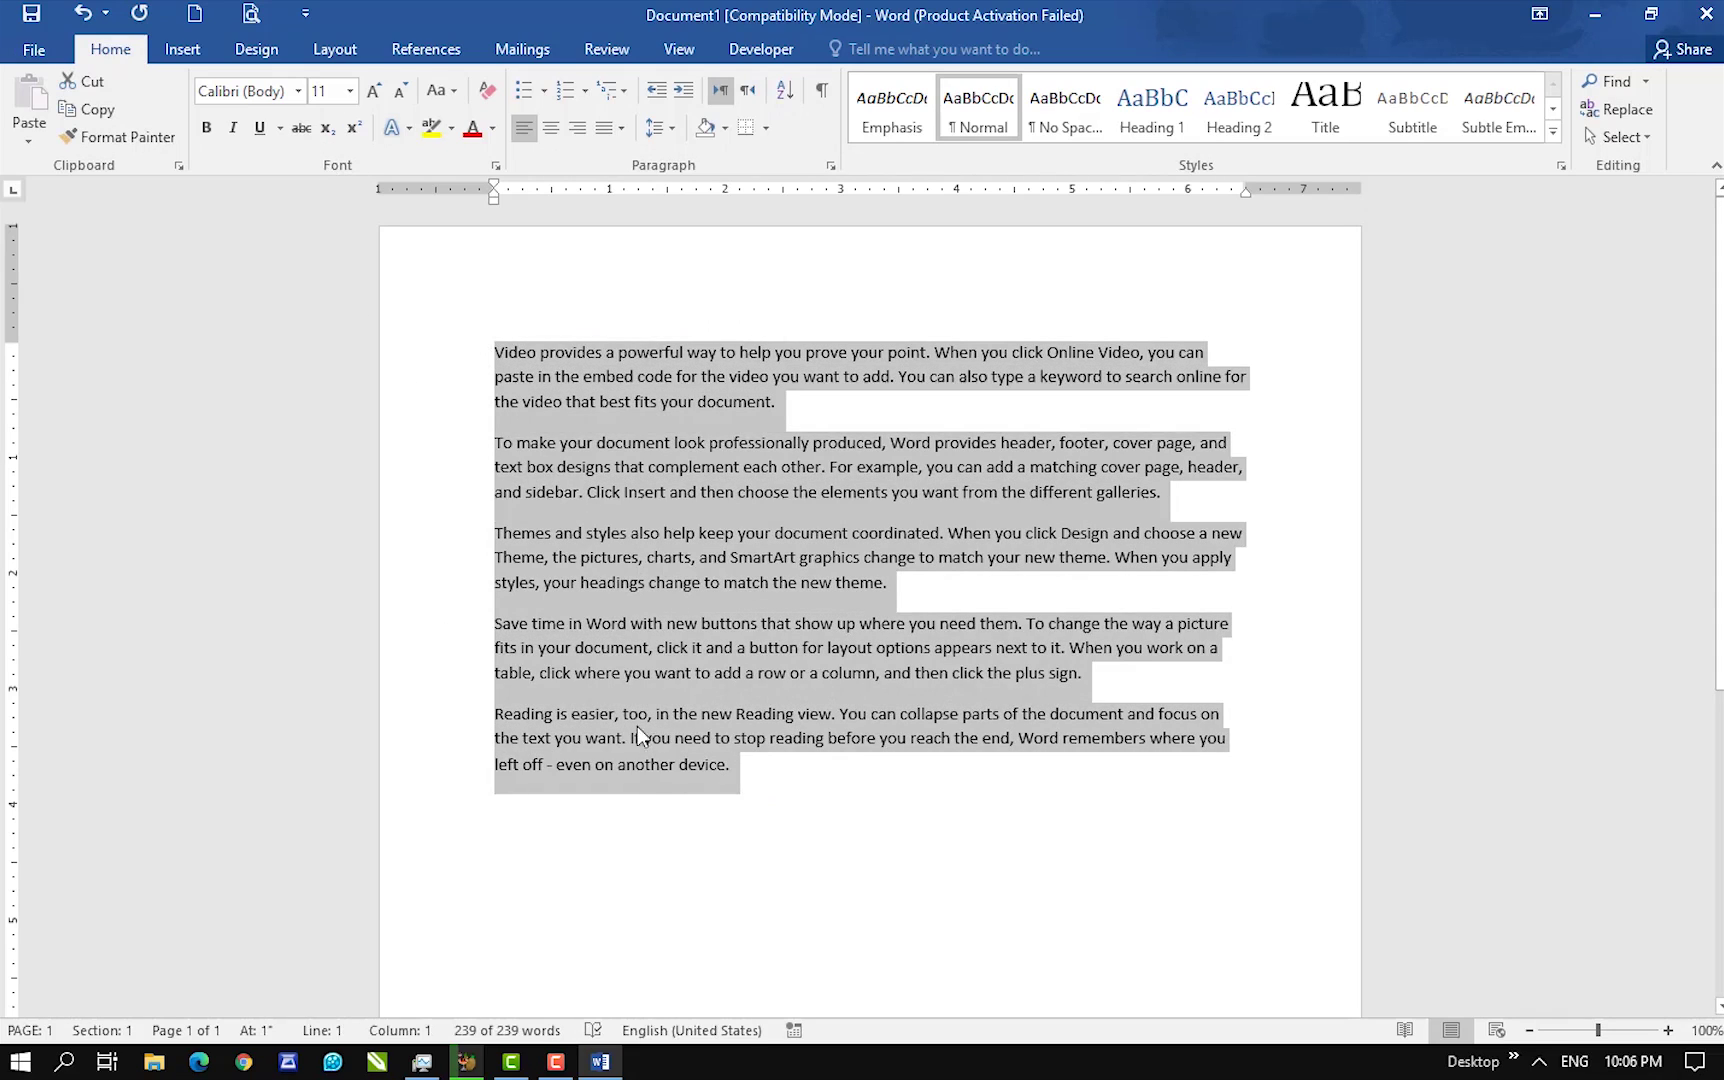
click(298, 92)
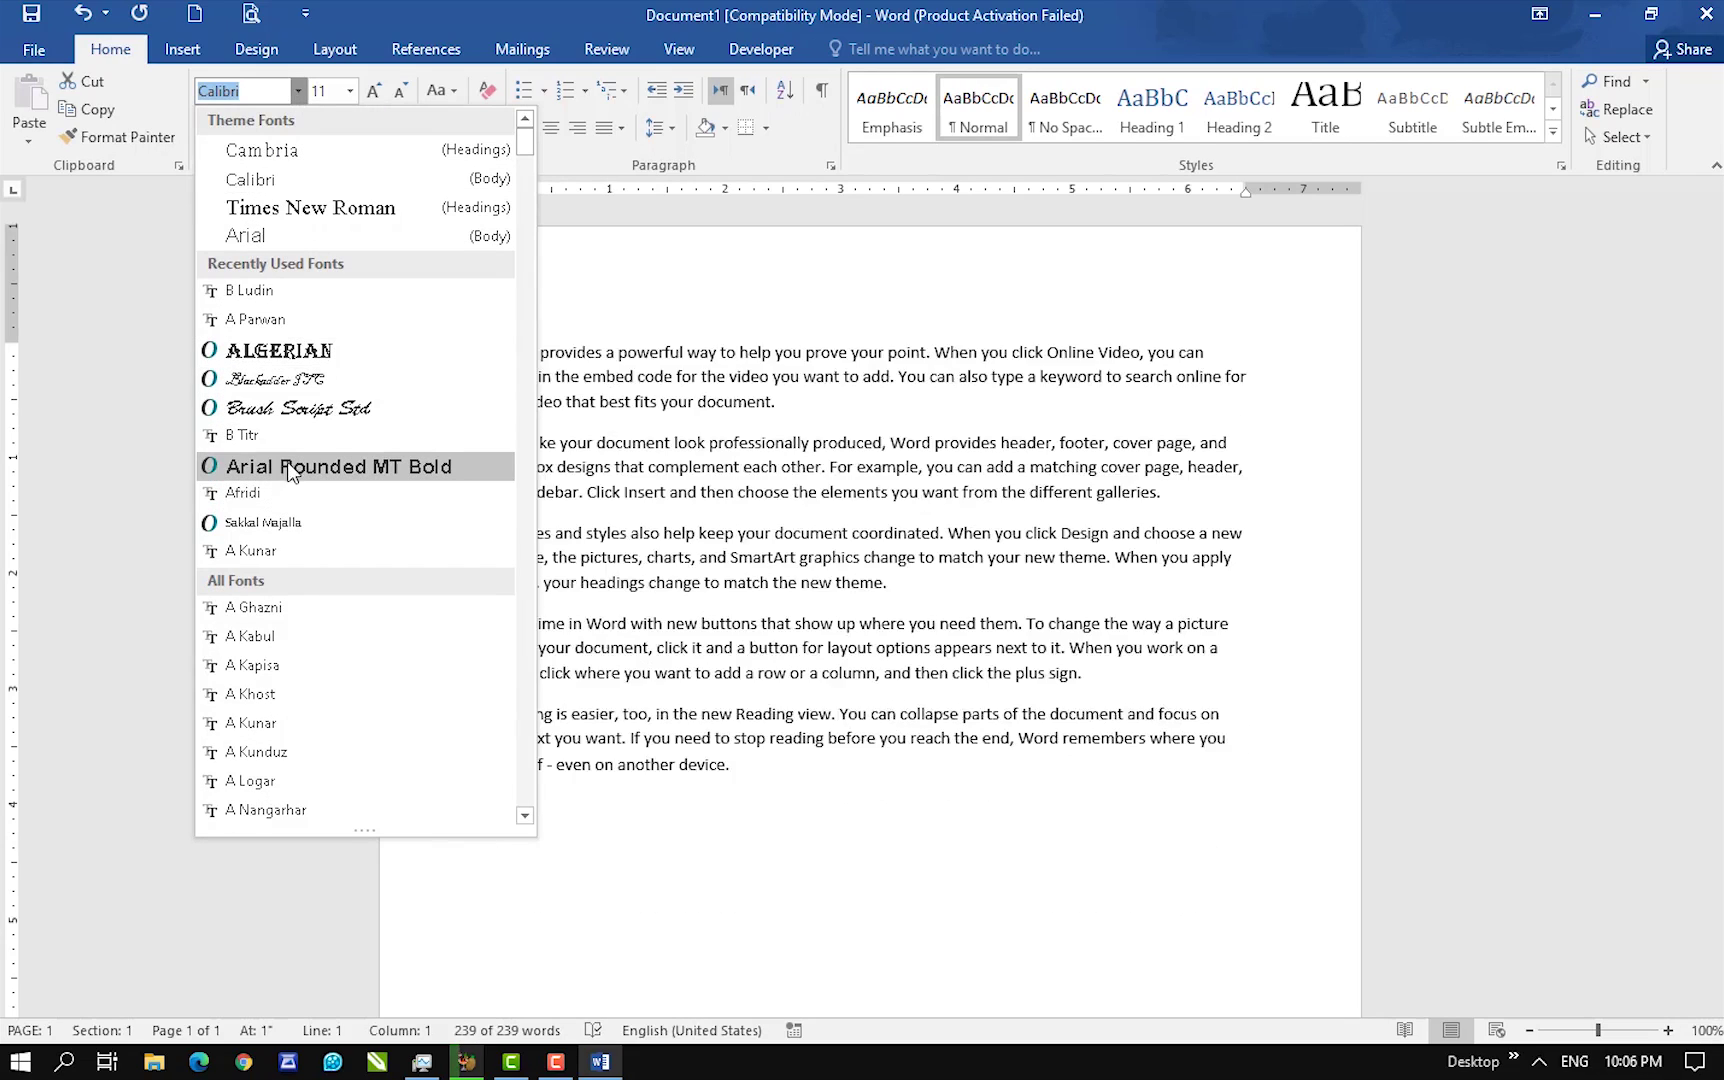
click(303, 471)
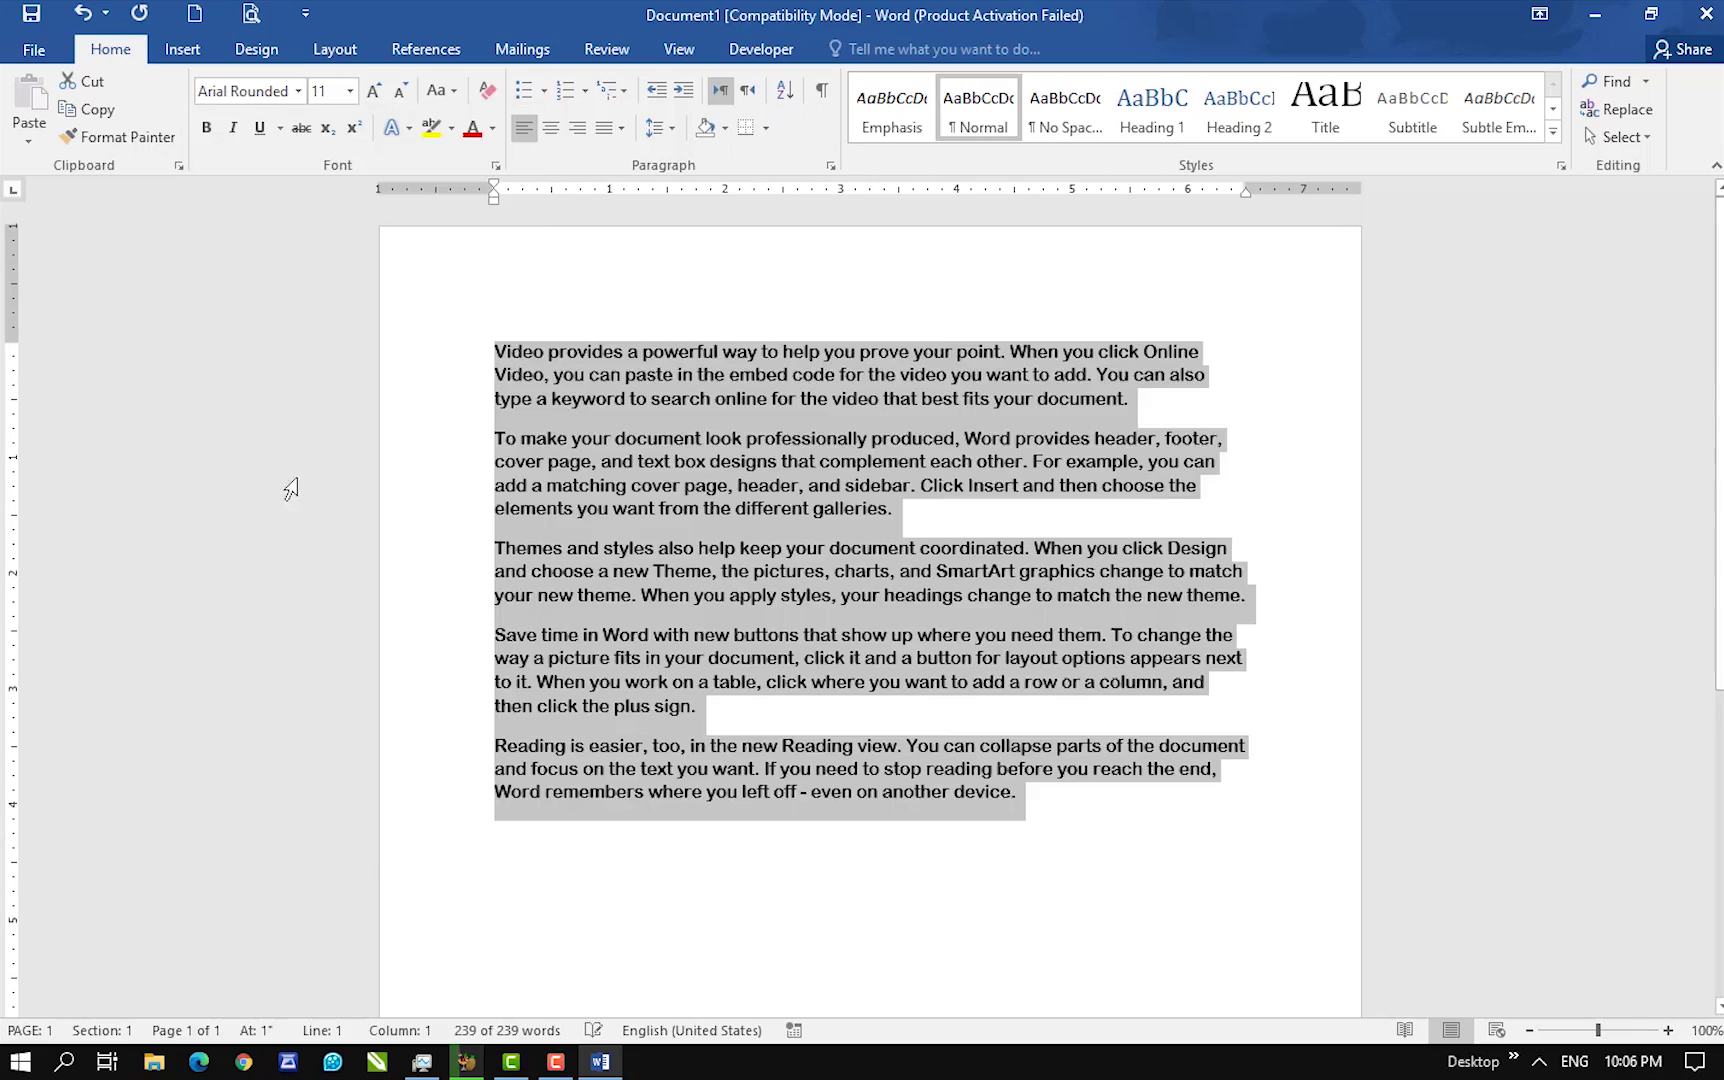
- Change the font of the selected paragraphs to Papyrus
click(298, 91)
scroll(356, 430, down, 4)
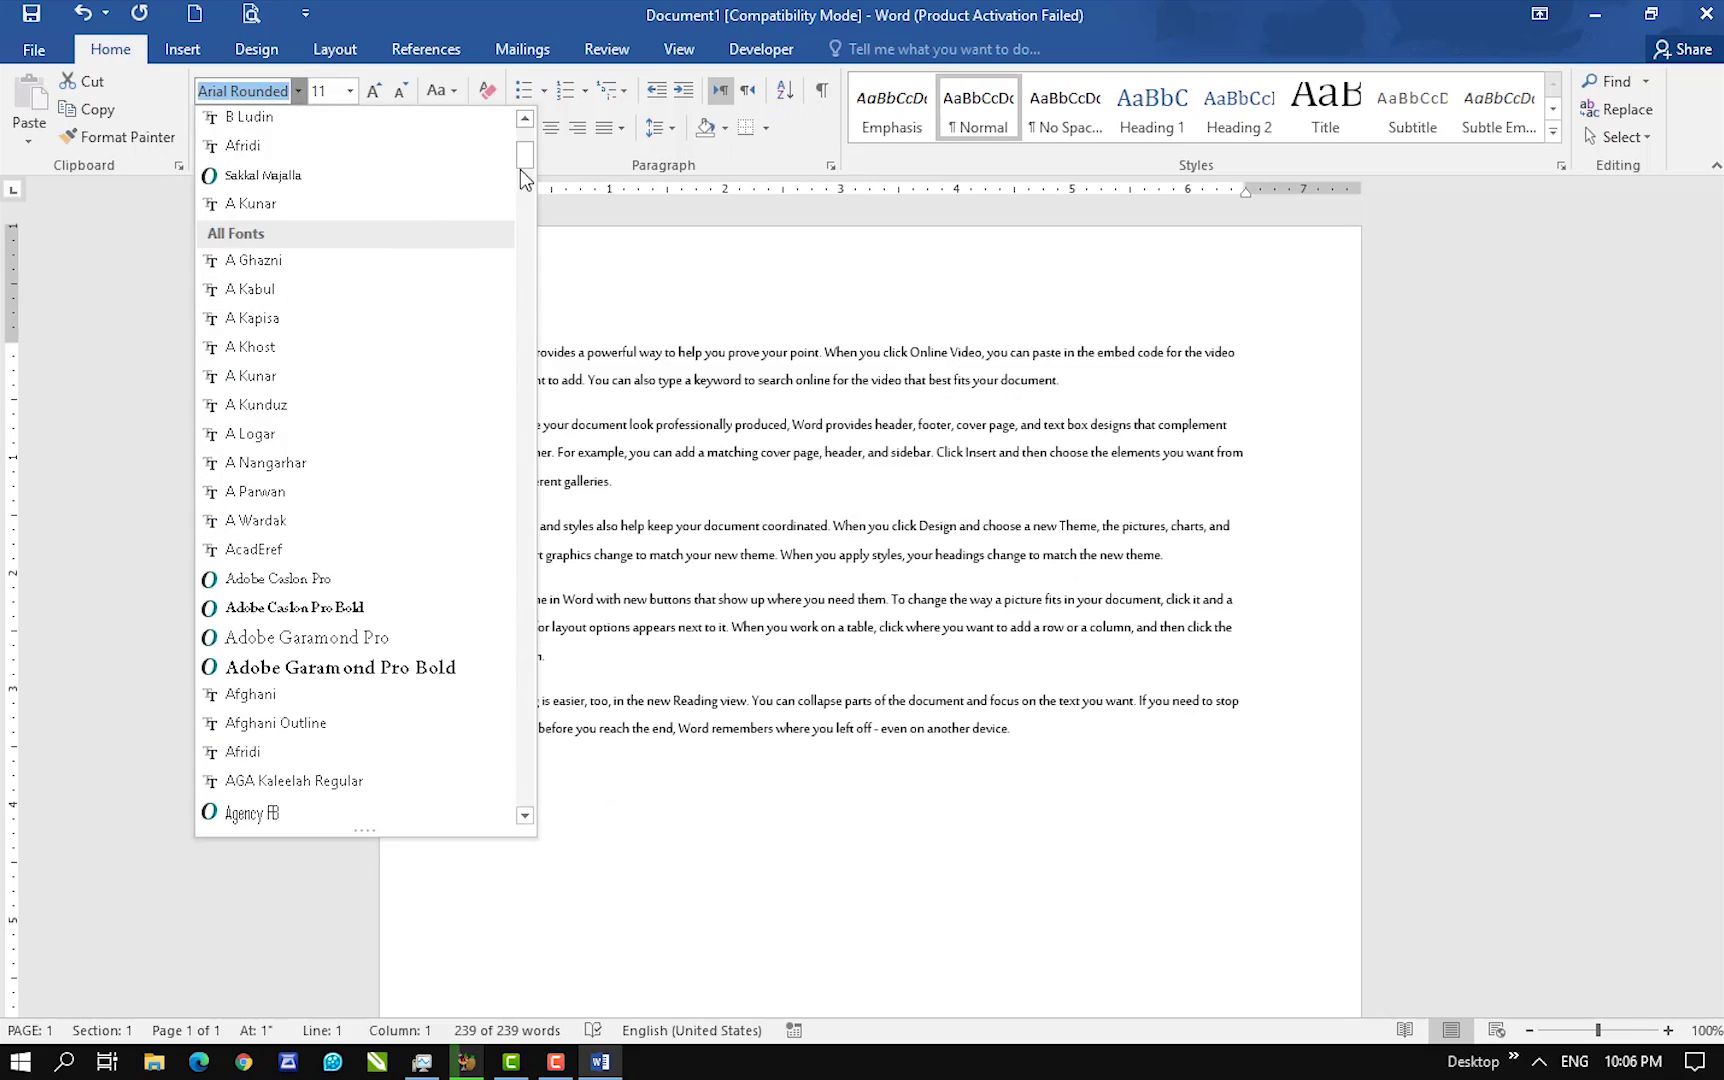
scroll(524, 180, down, 1)
drag(527, 187, 525, 552)
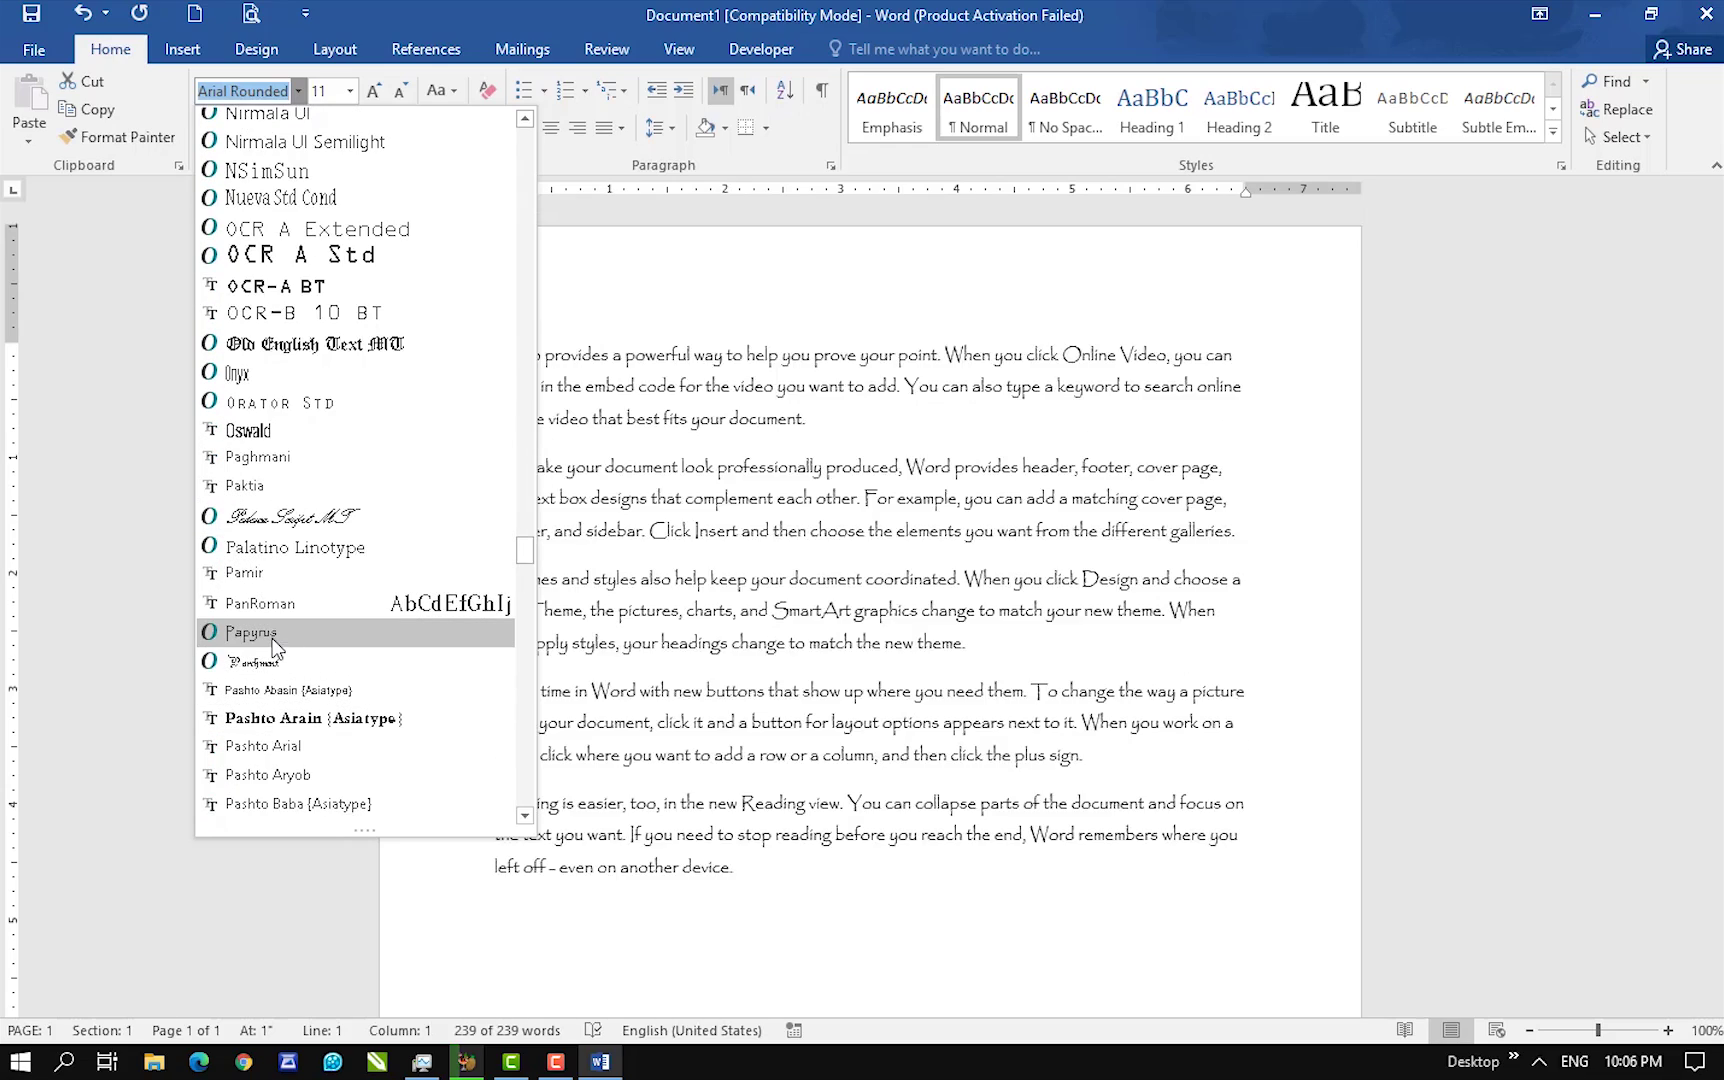
click(272, 636)
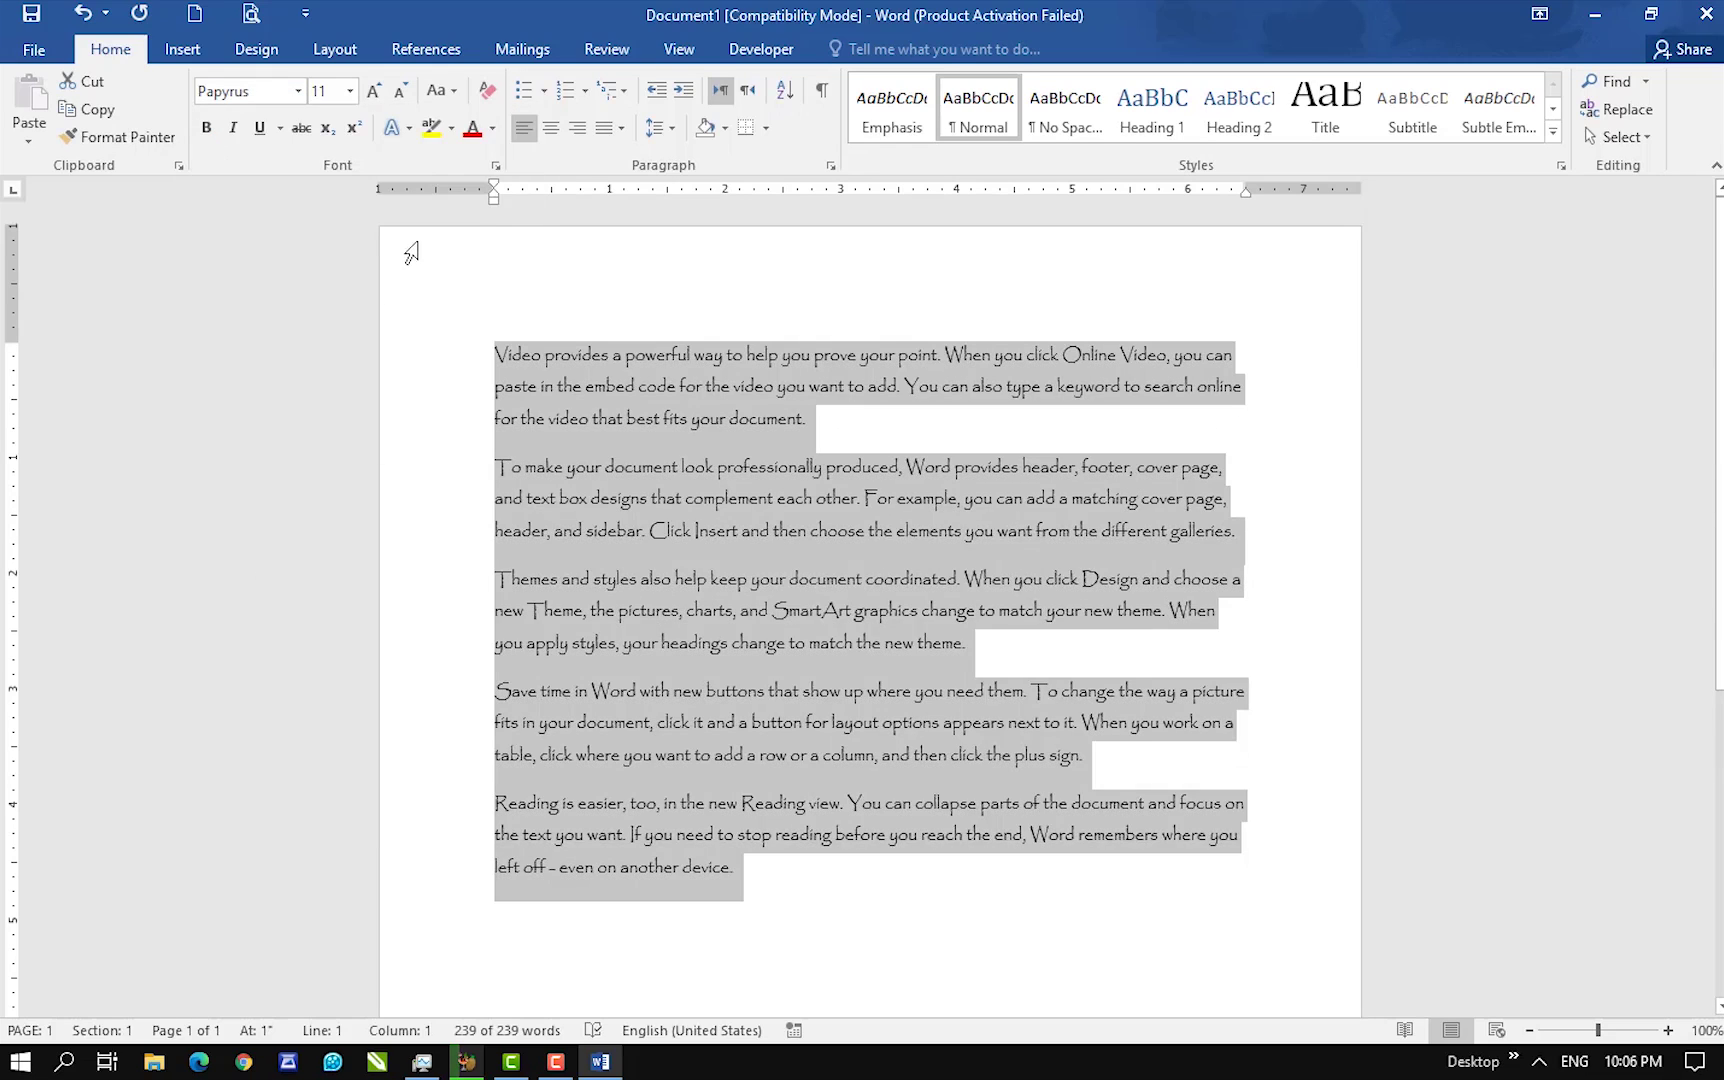
- Set the selected text's font size to 18 and enlarge it by four more size increments
click(350, 98)
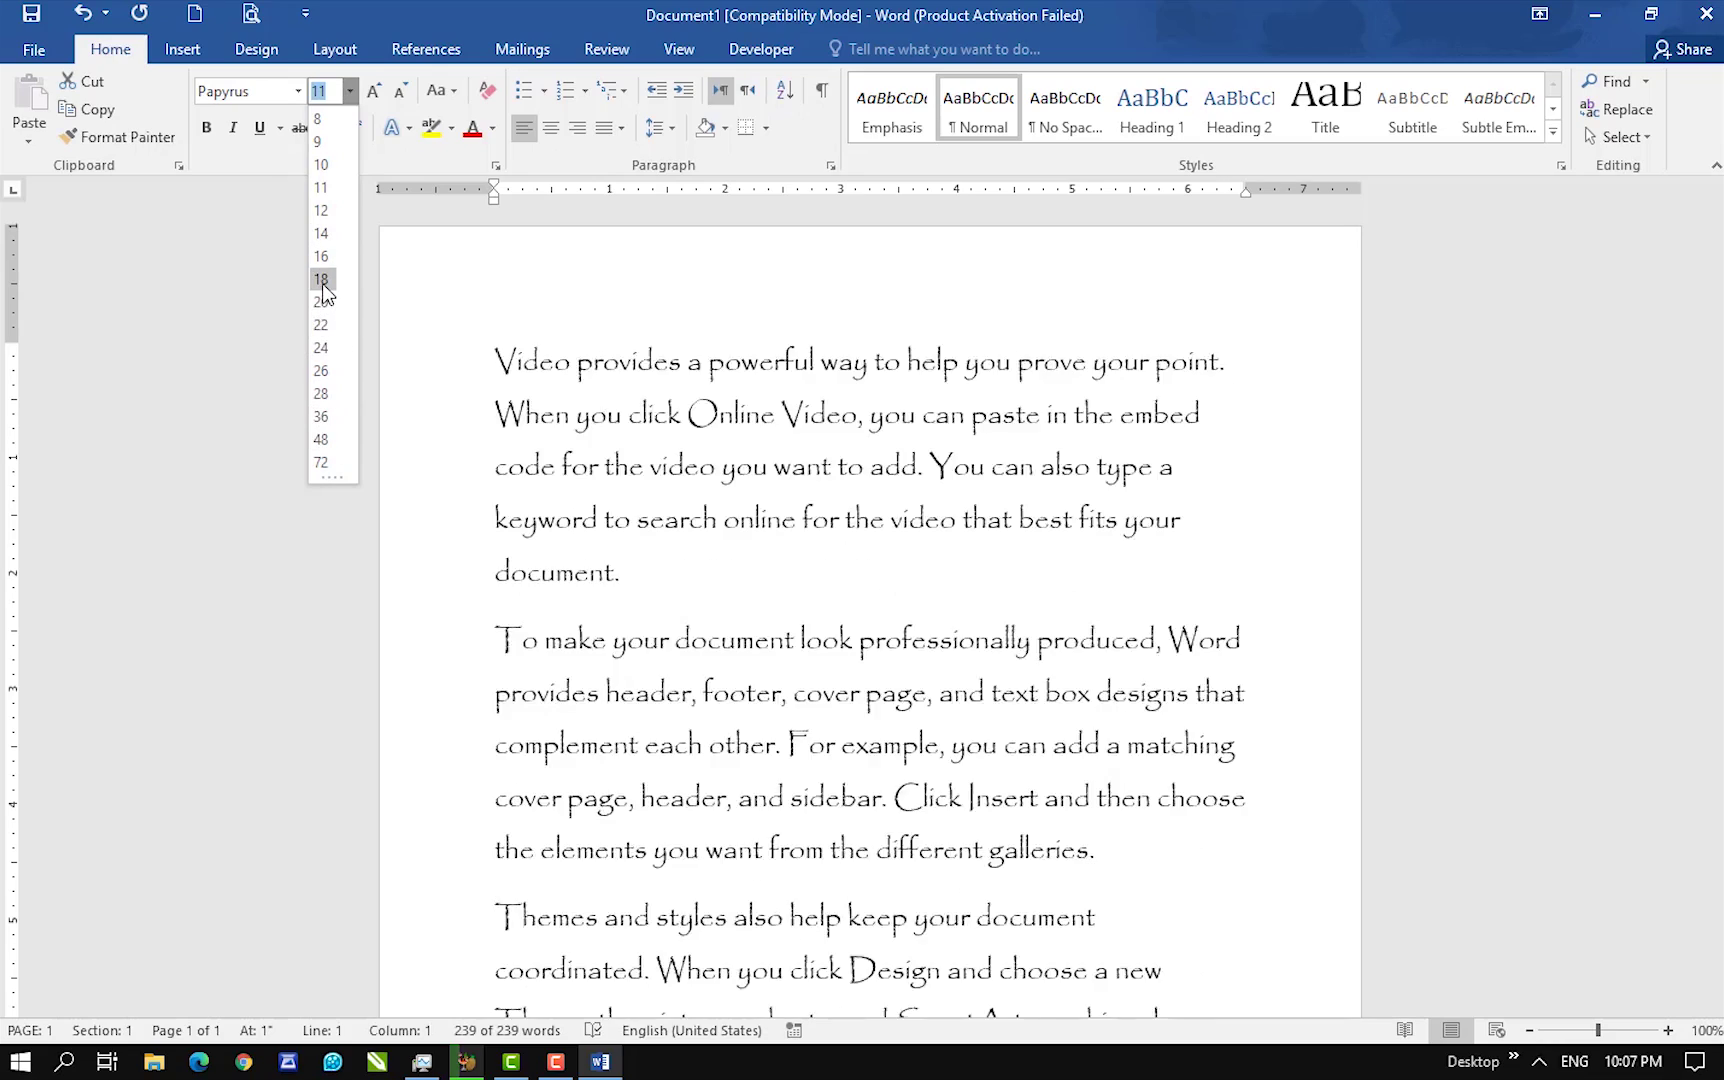
click(320, 280)
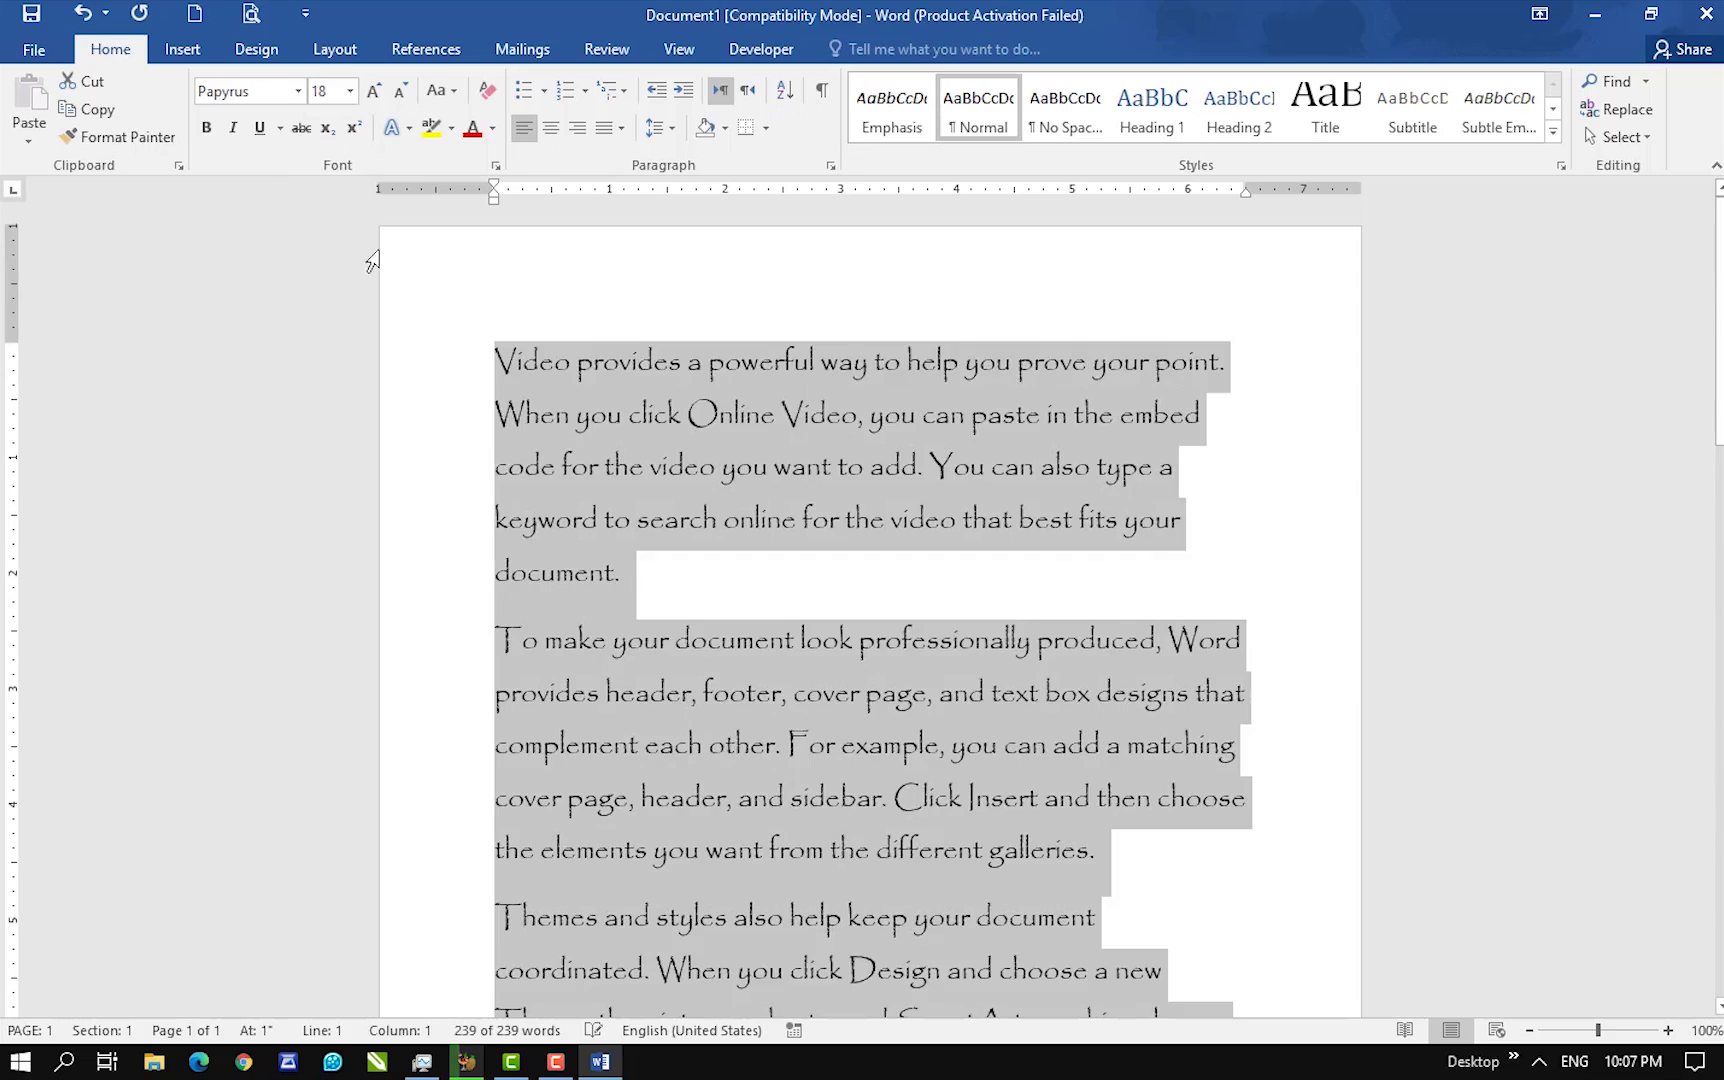
click(373, 91)
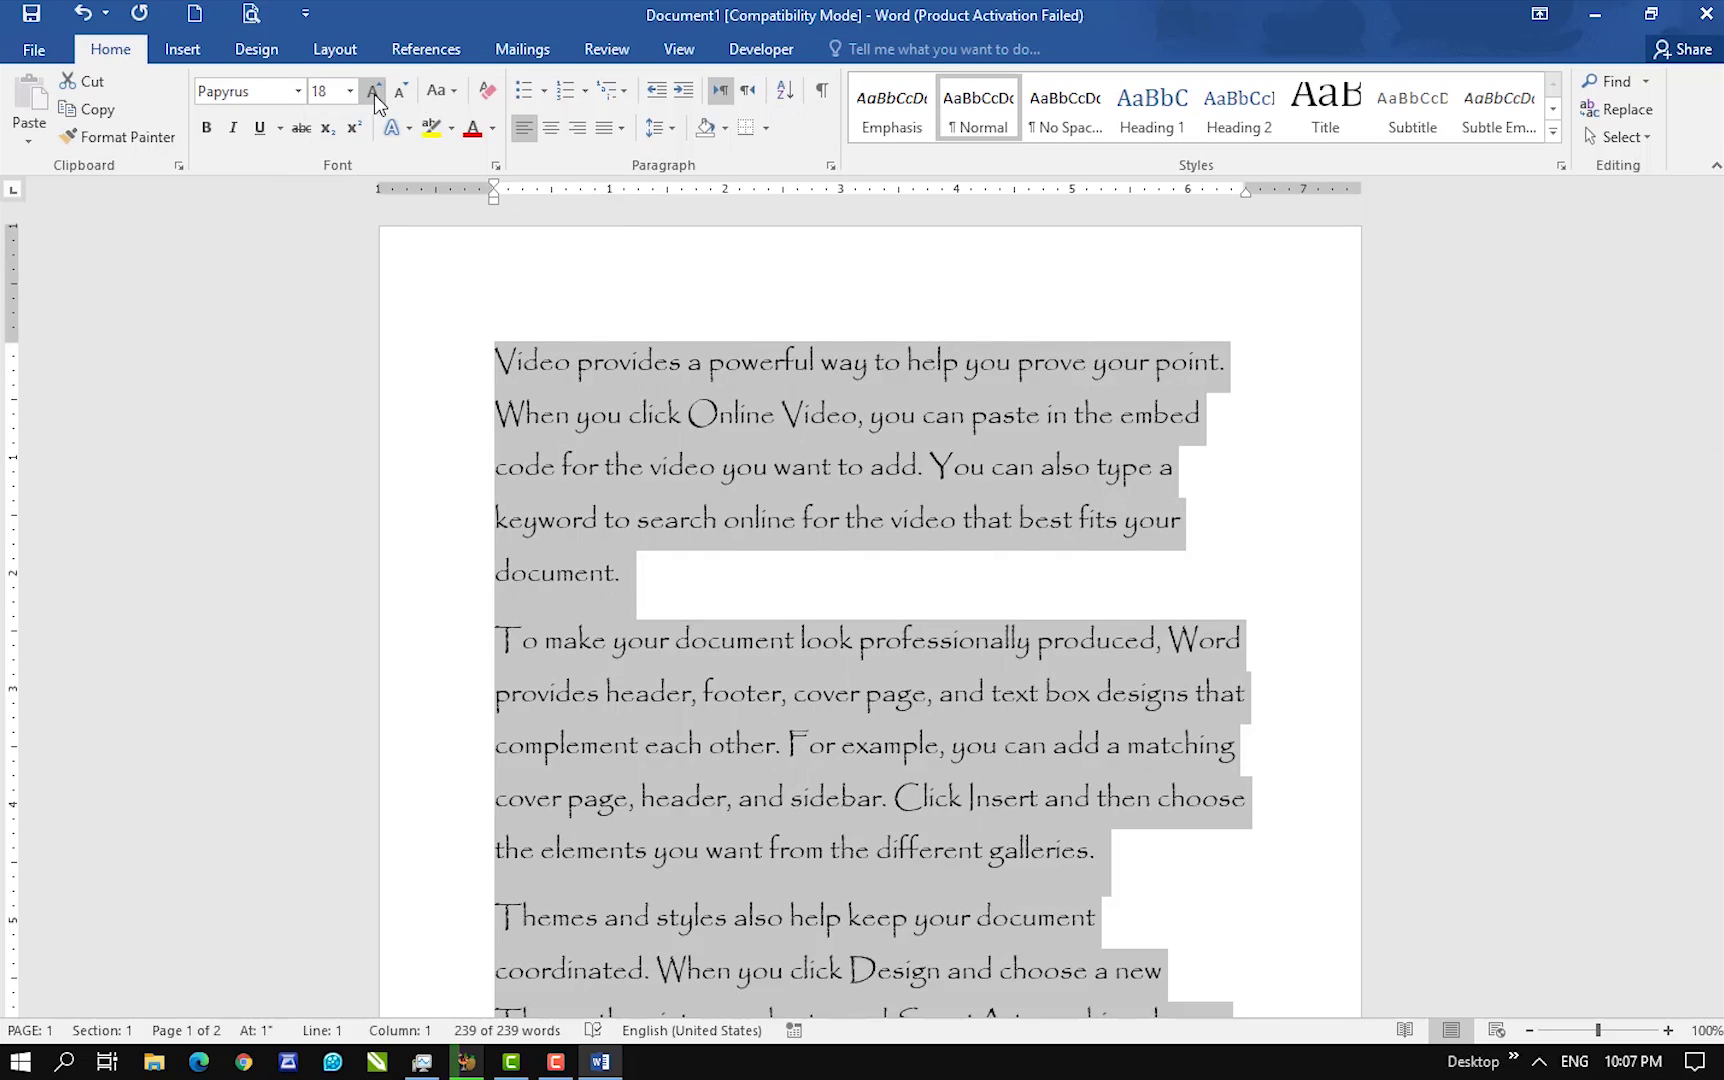
click(373, 91)
click(373, 91)
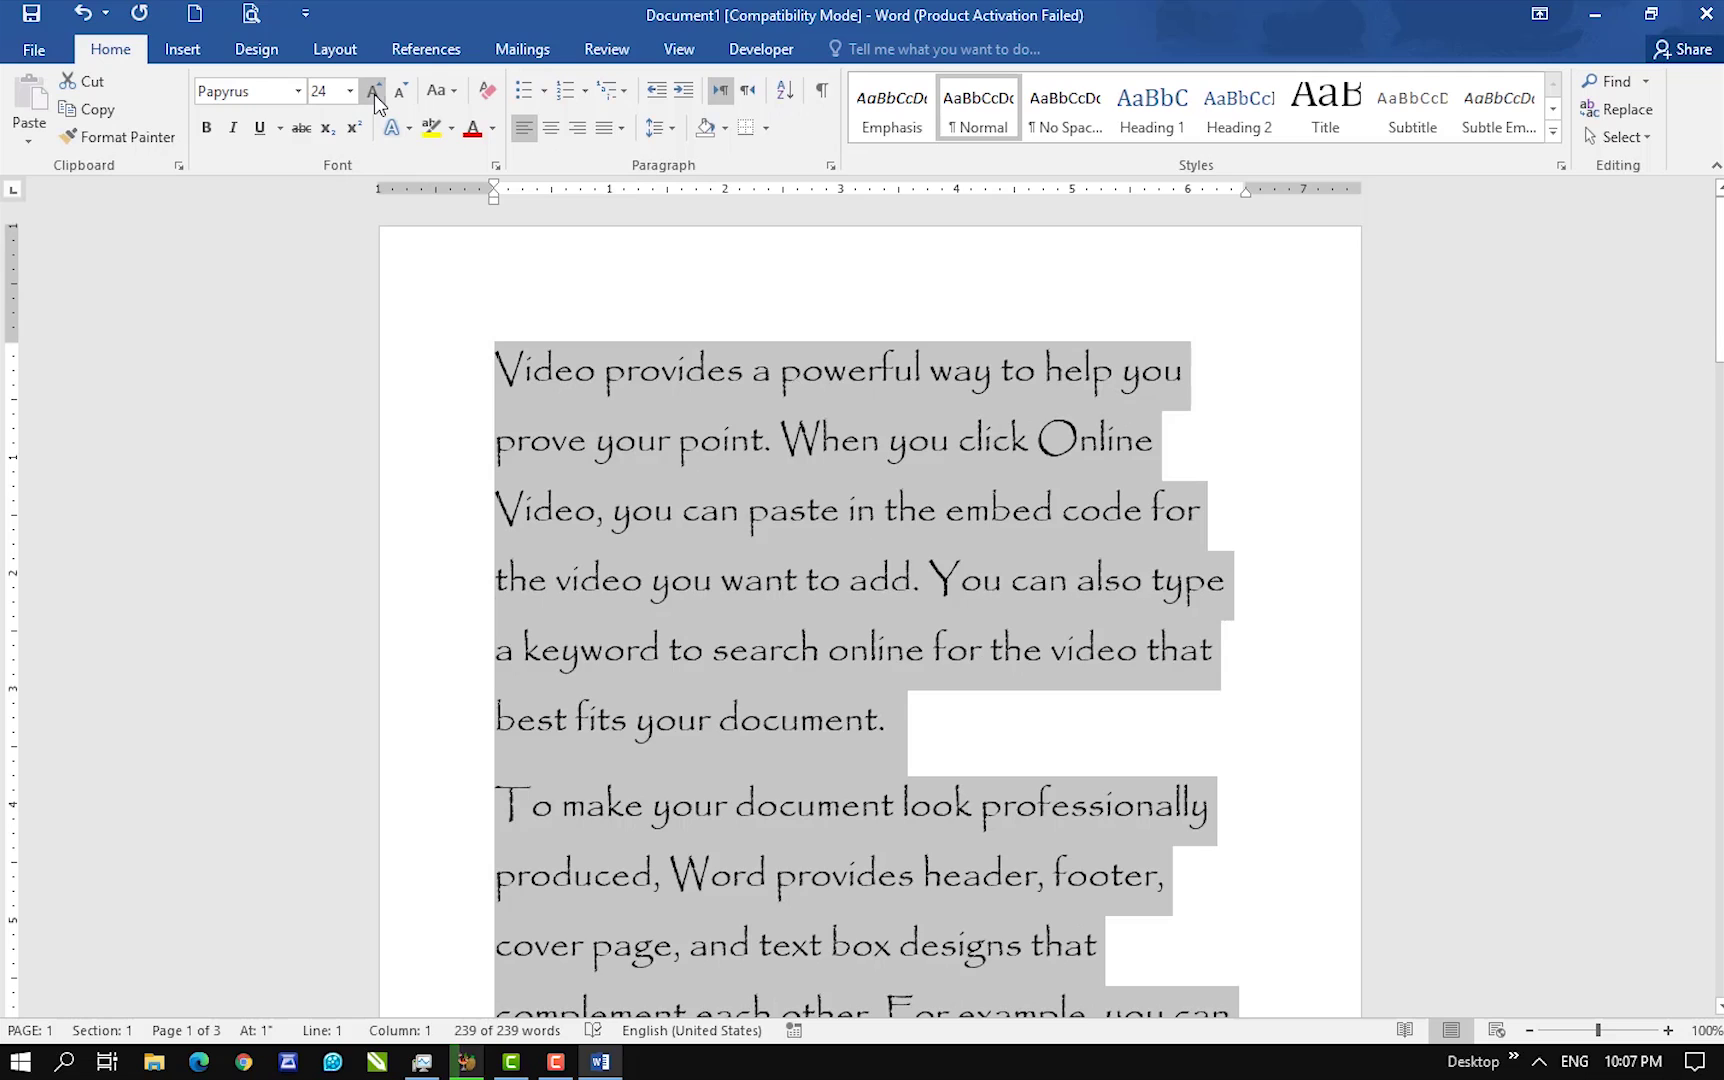
click(373, 91)
- Shrink the selected text increment by increment to font size 10
click(398, 92)
click(402, 95)
click(402, 95)
click(402, 95)
click(403, 98)
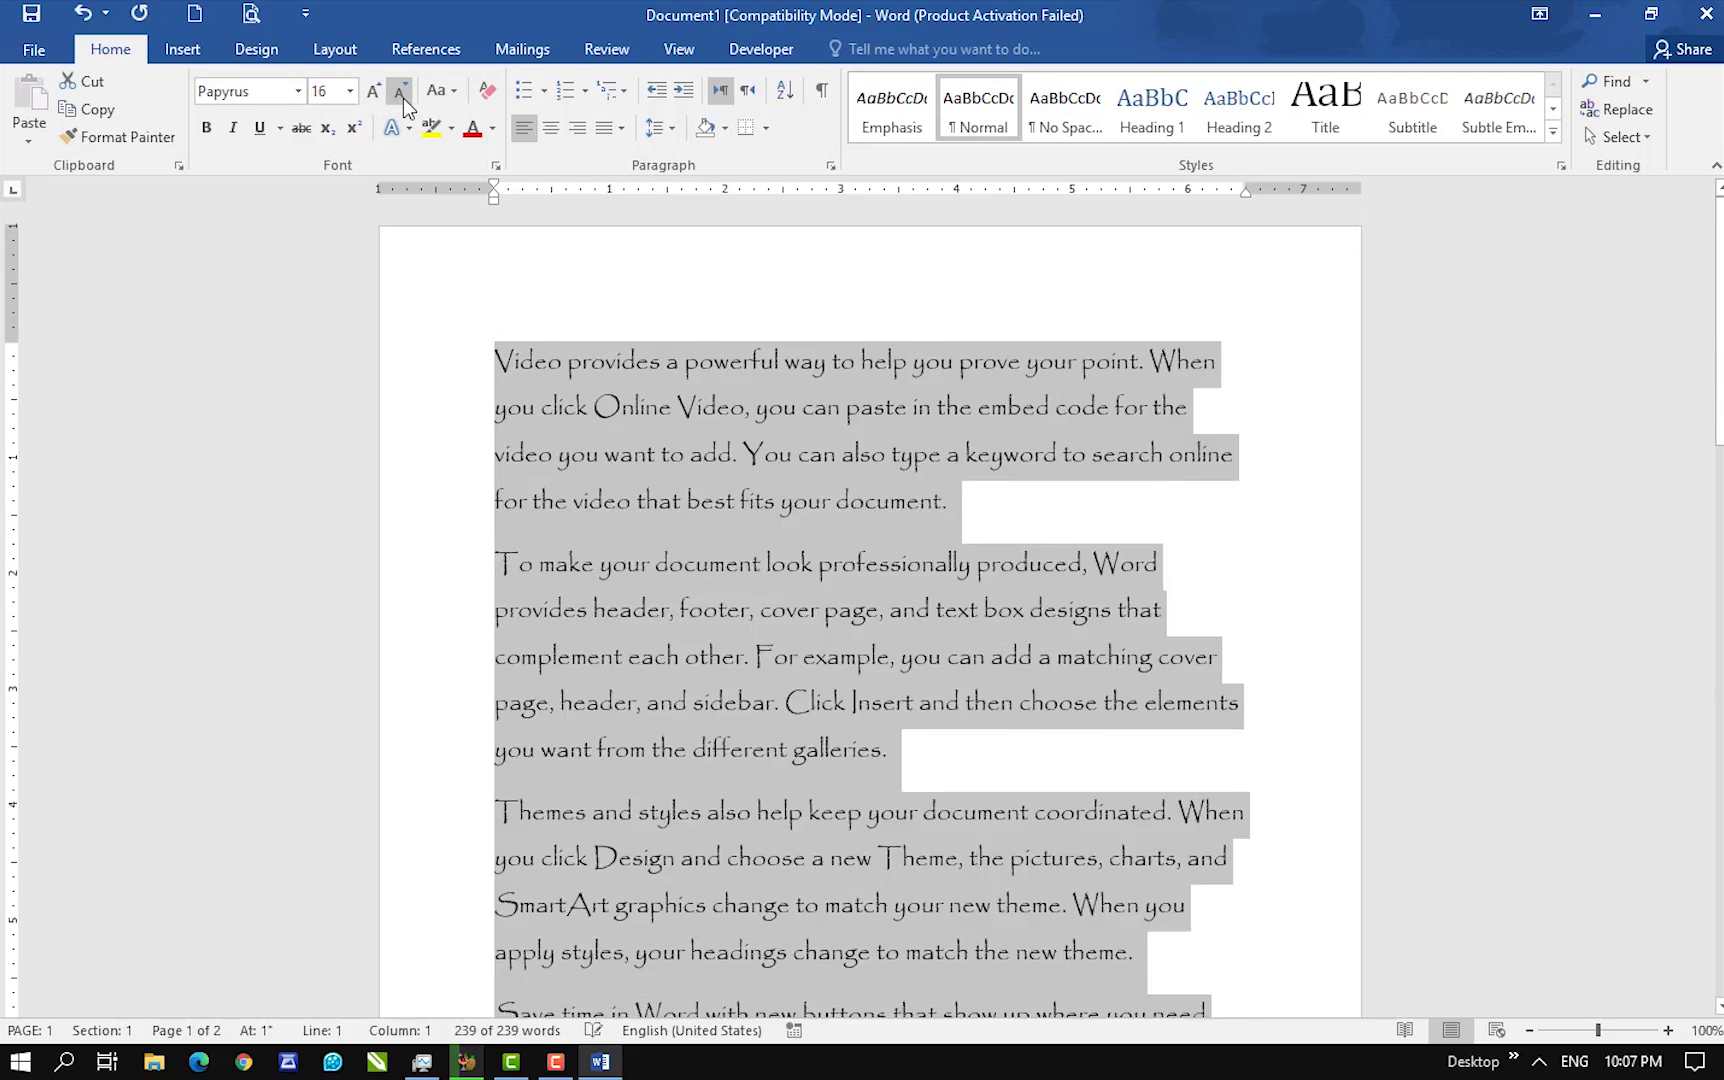
click(403, 98)
click(403, 98)
click(403, 98)
click(398, 100)
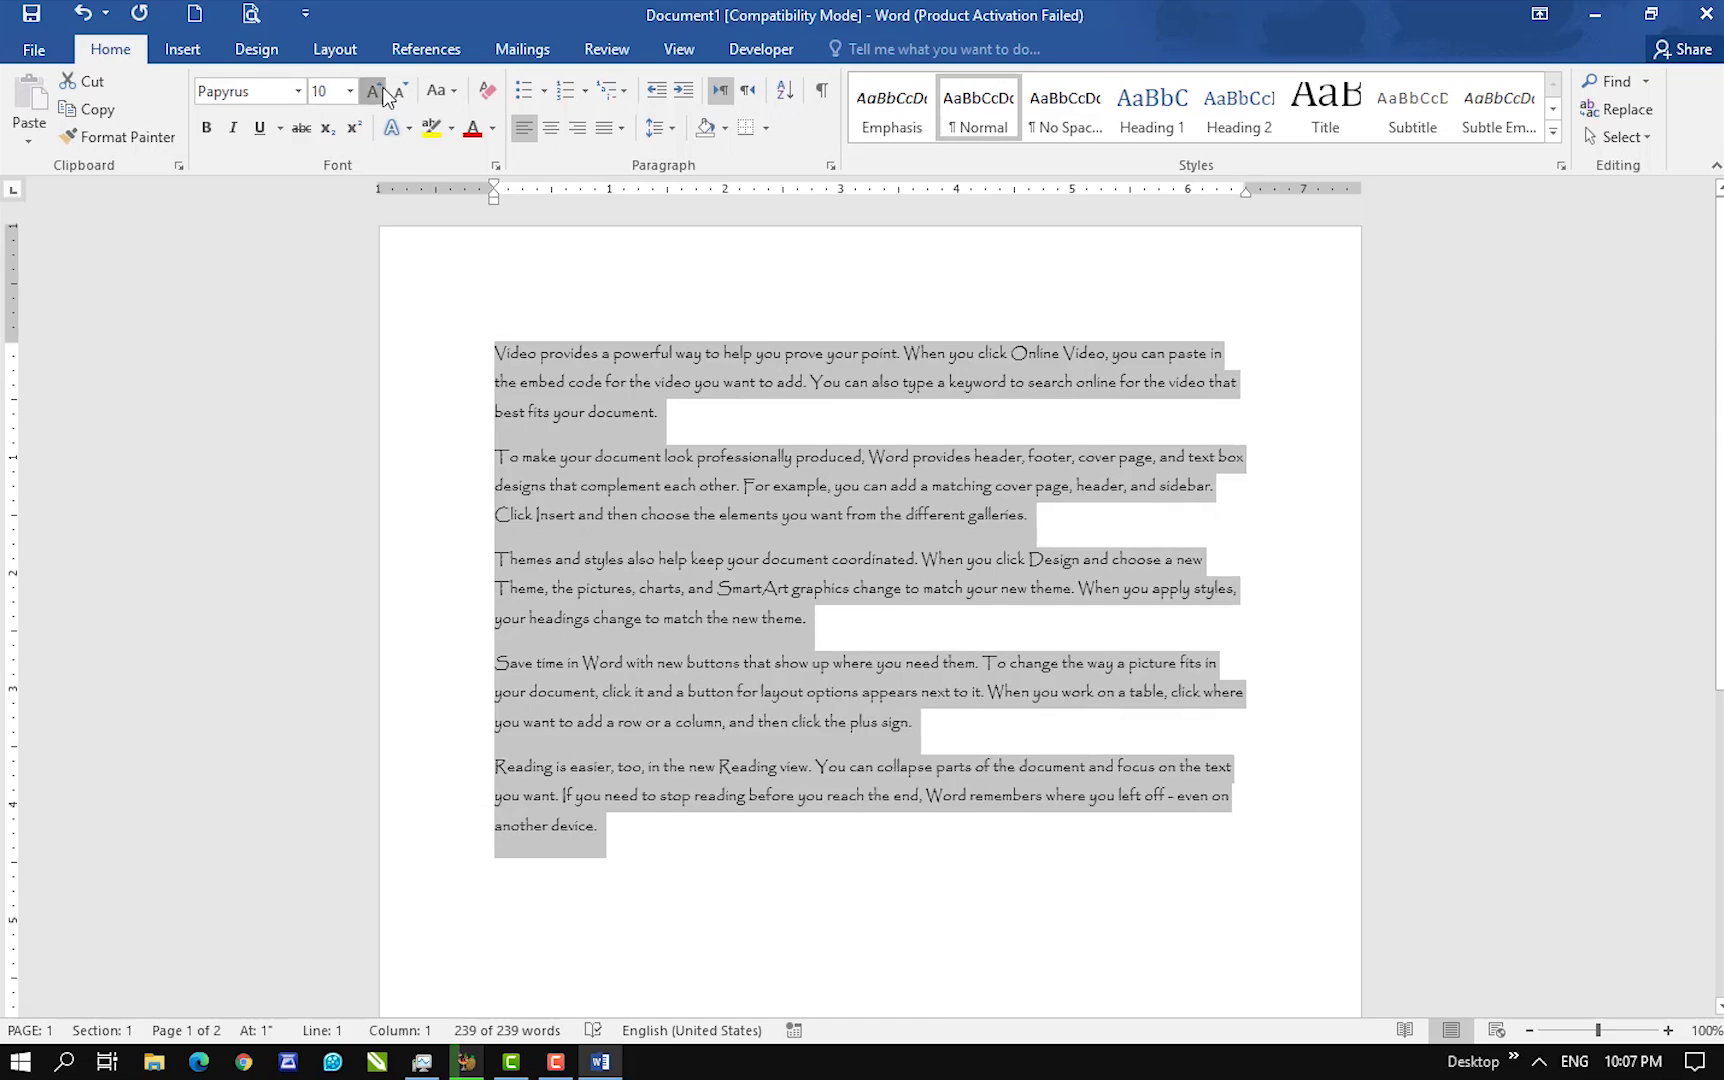
- Grow the selected text increment by increment to font size 14
click(375, 91)
click(375, 91)
click(375, 91)
- Convert the selected paragraphs to sentence case and after that to lowercase
click(438, 90)
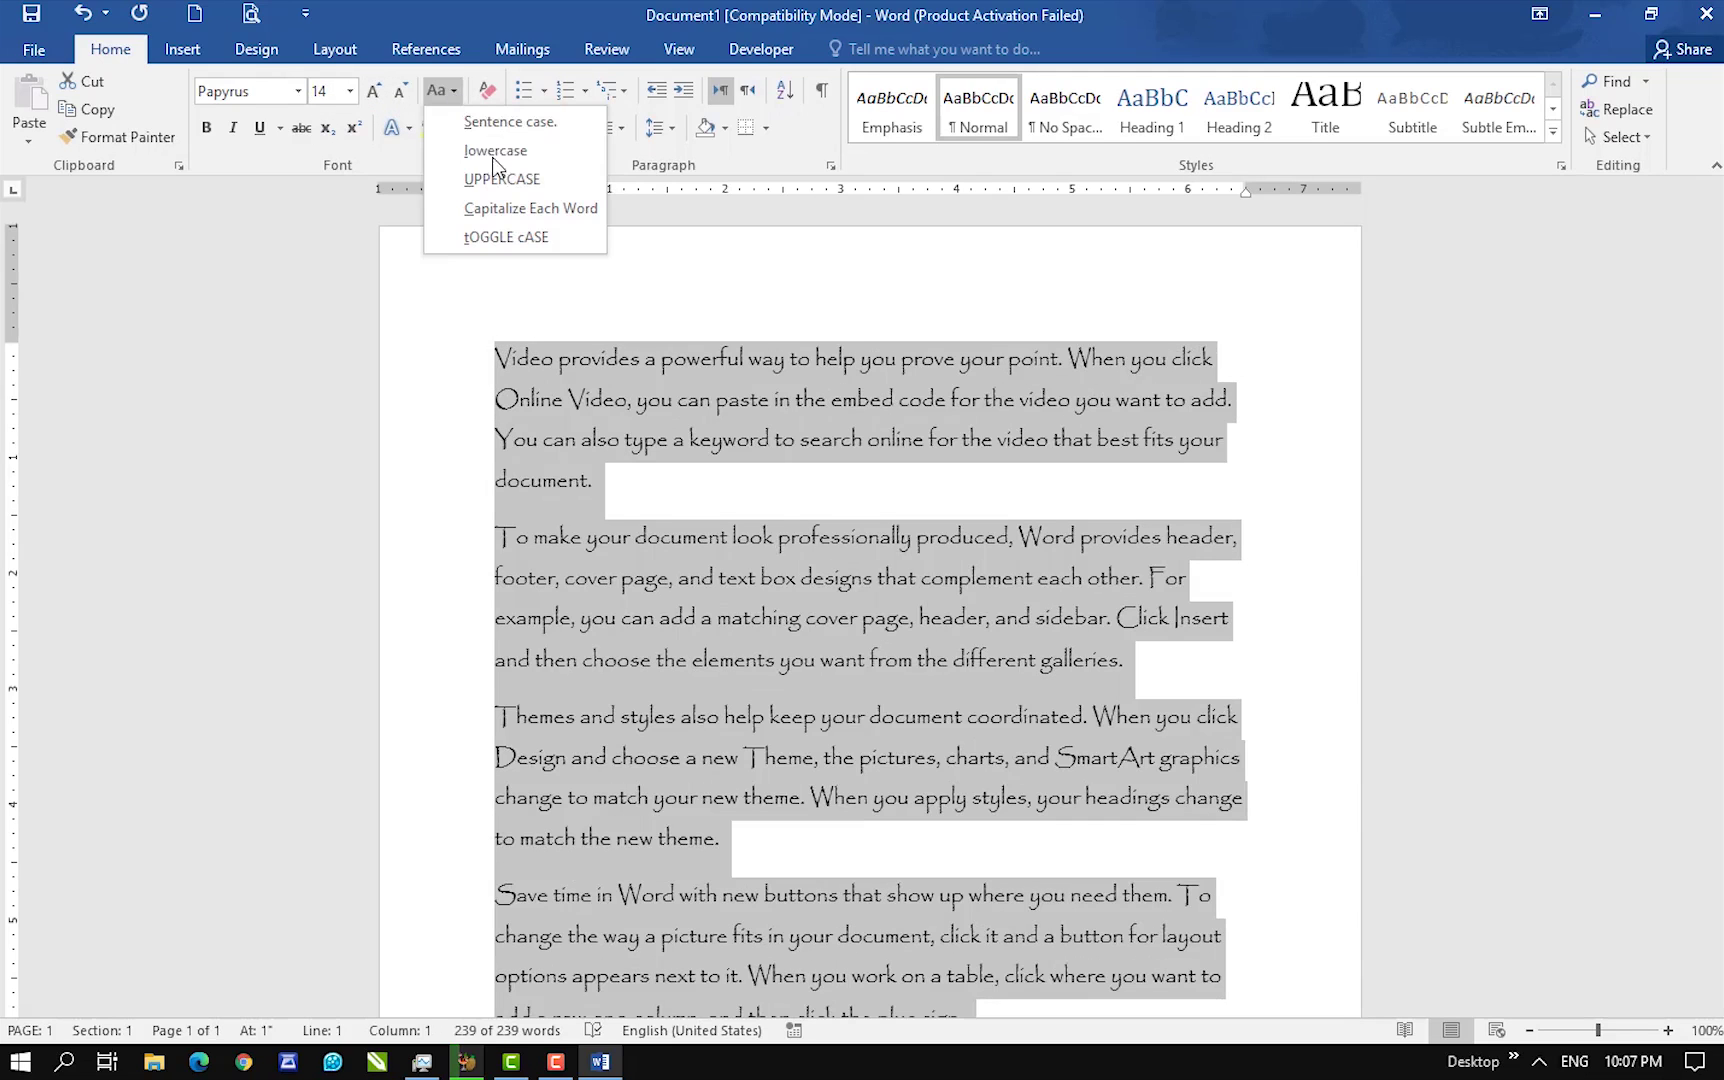
click(453, 96)
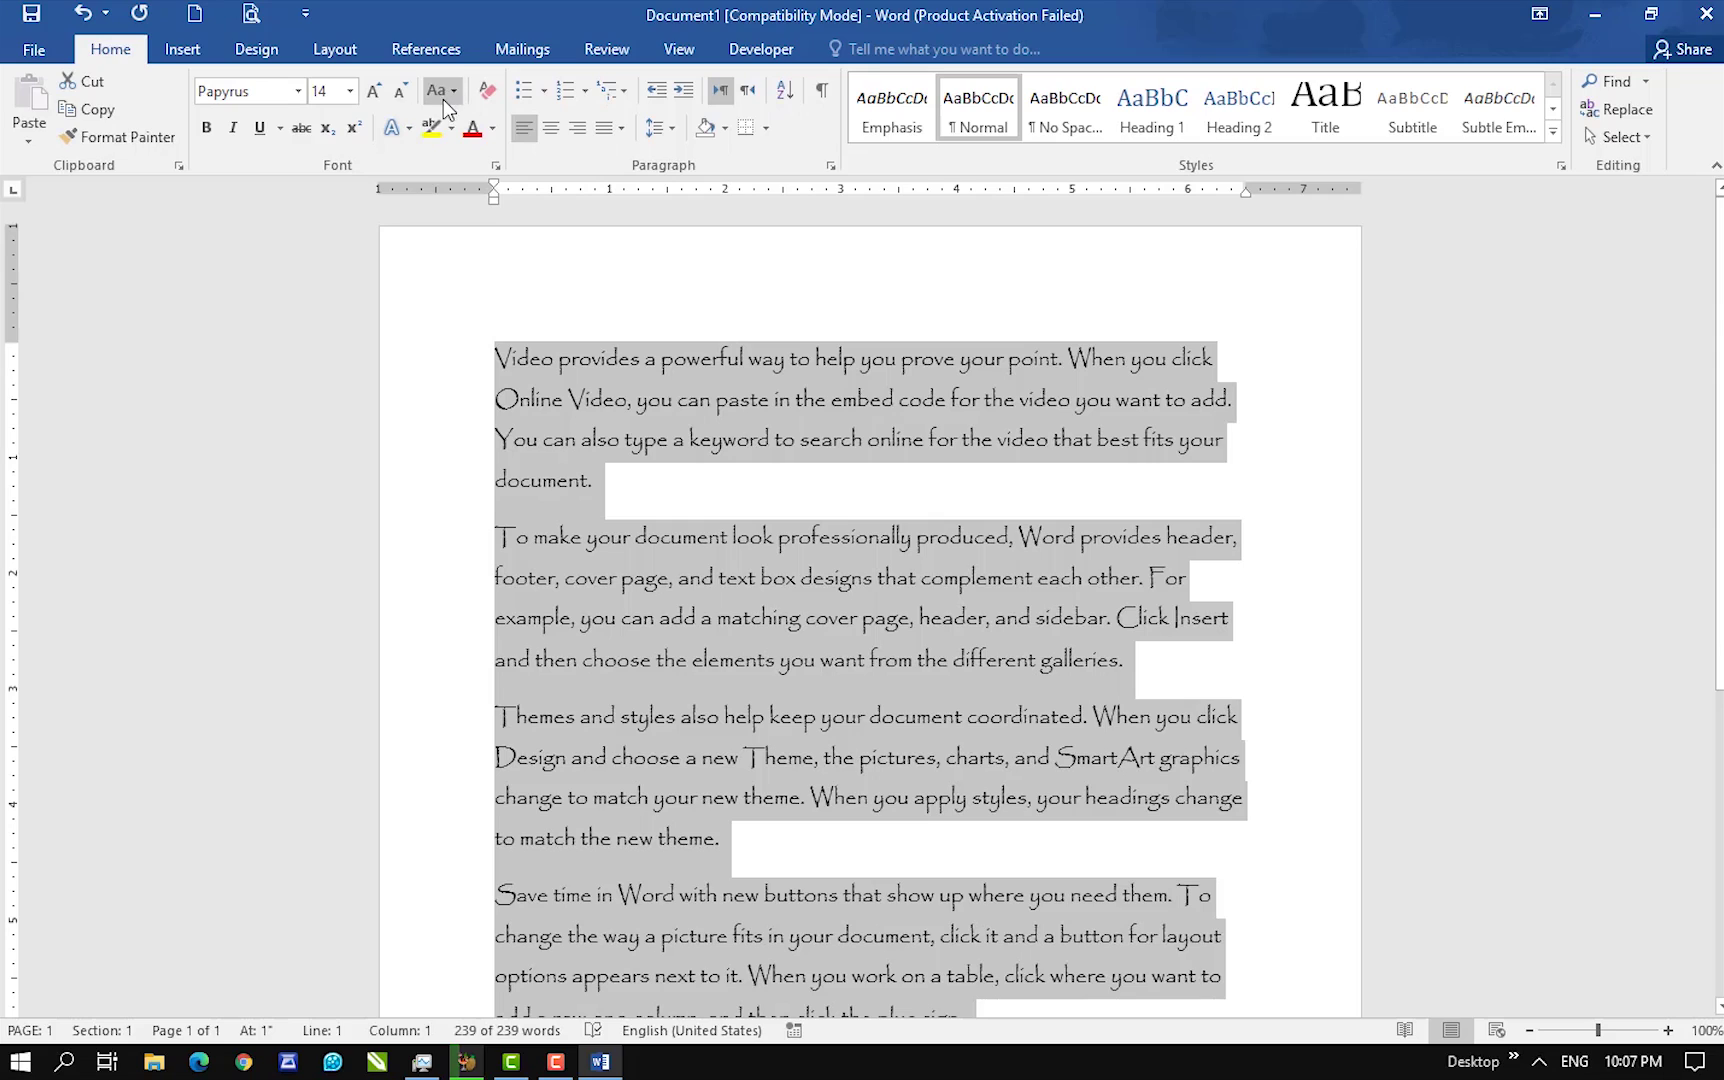
click(443, 100)
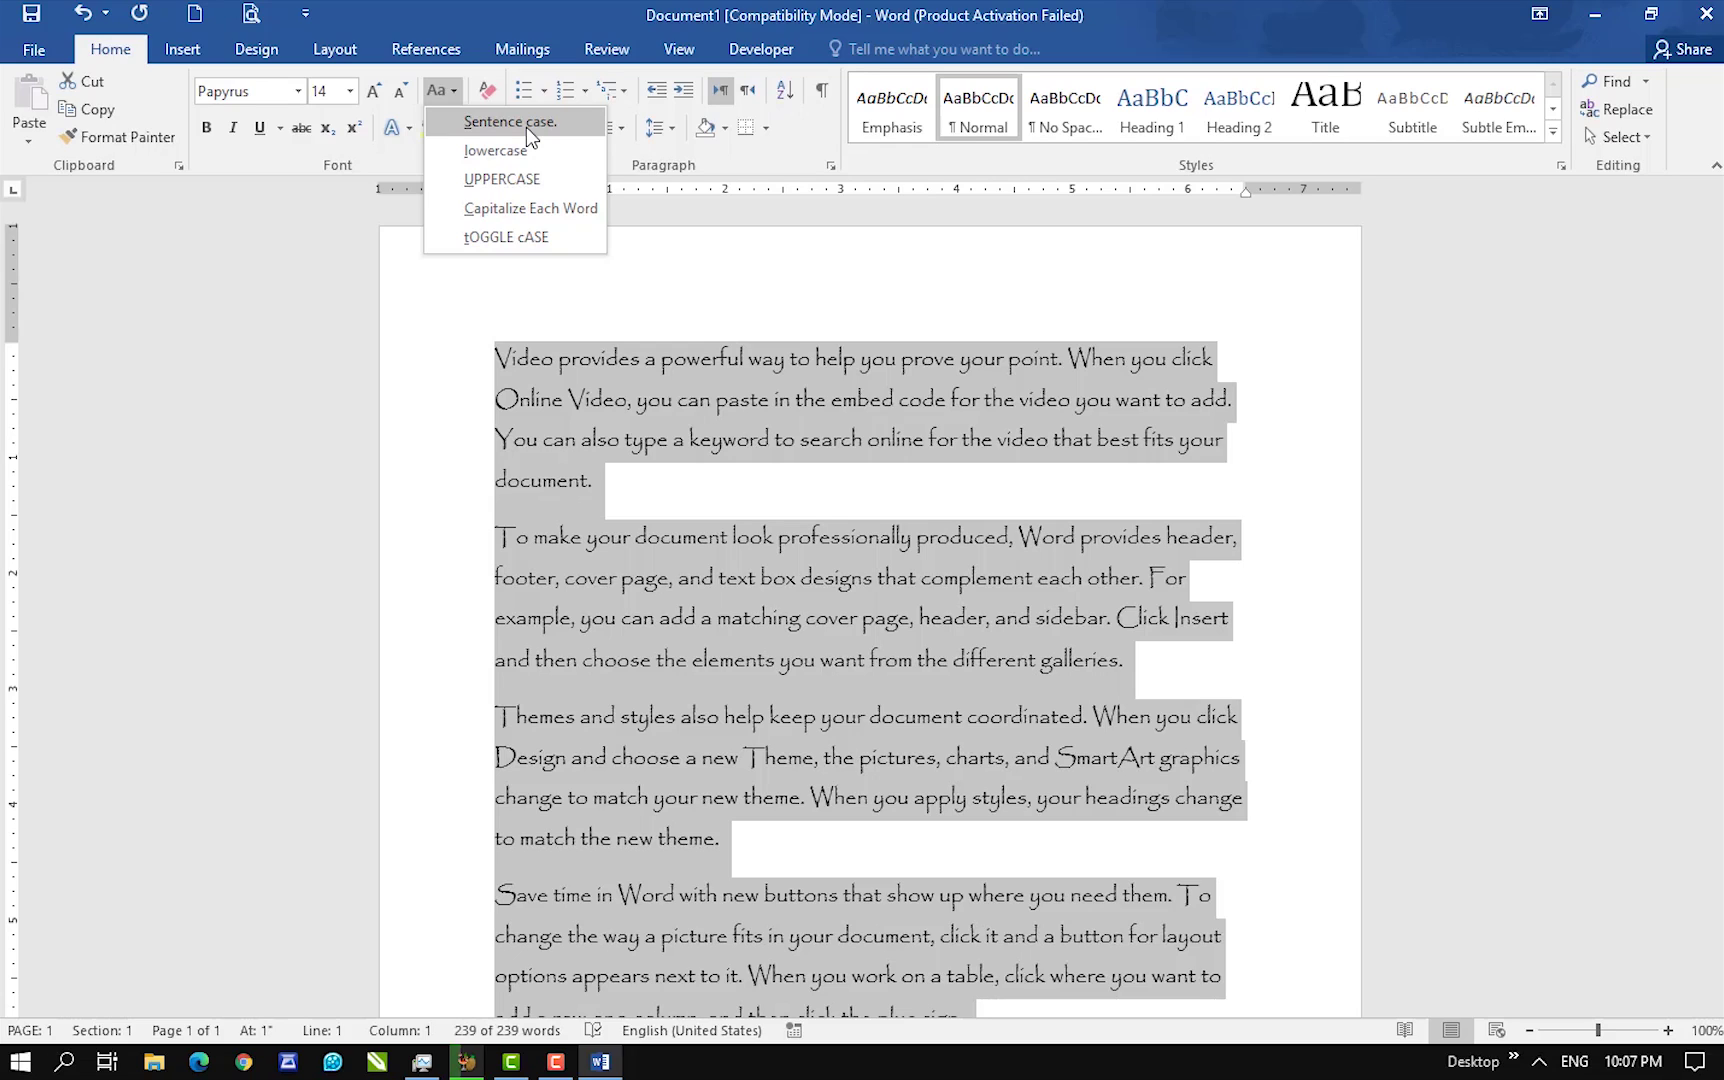
click(527, 127)
click(451, 97)
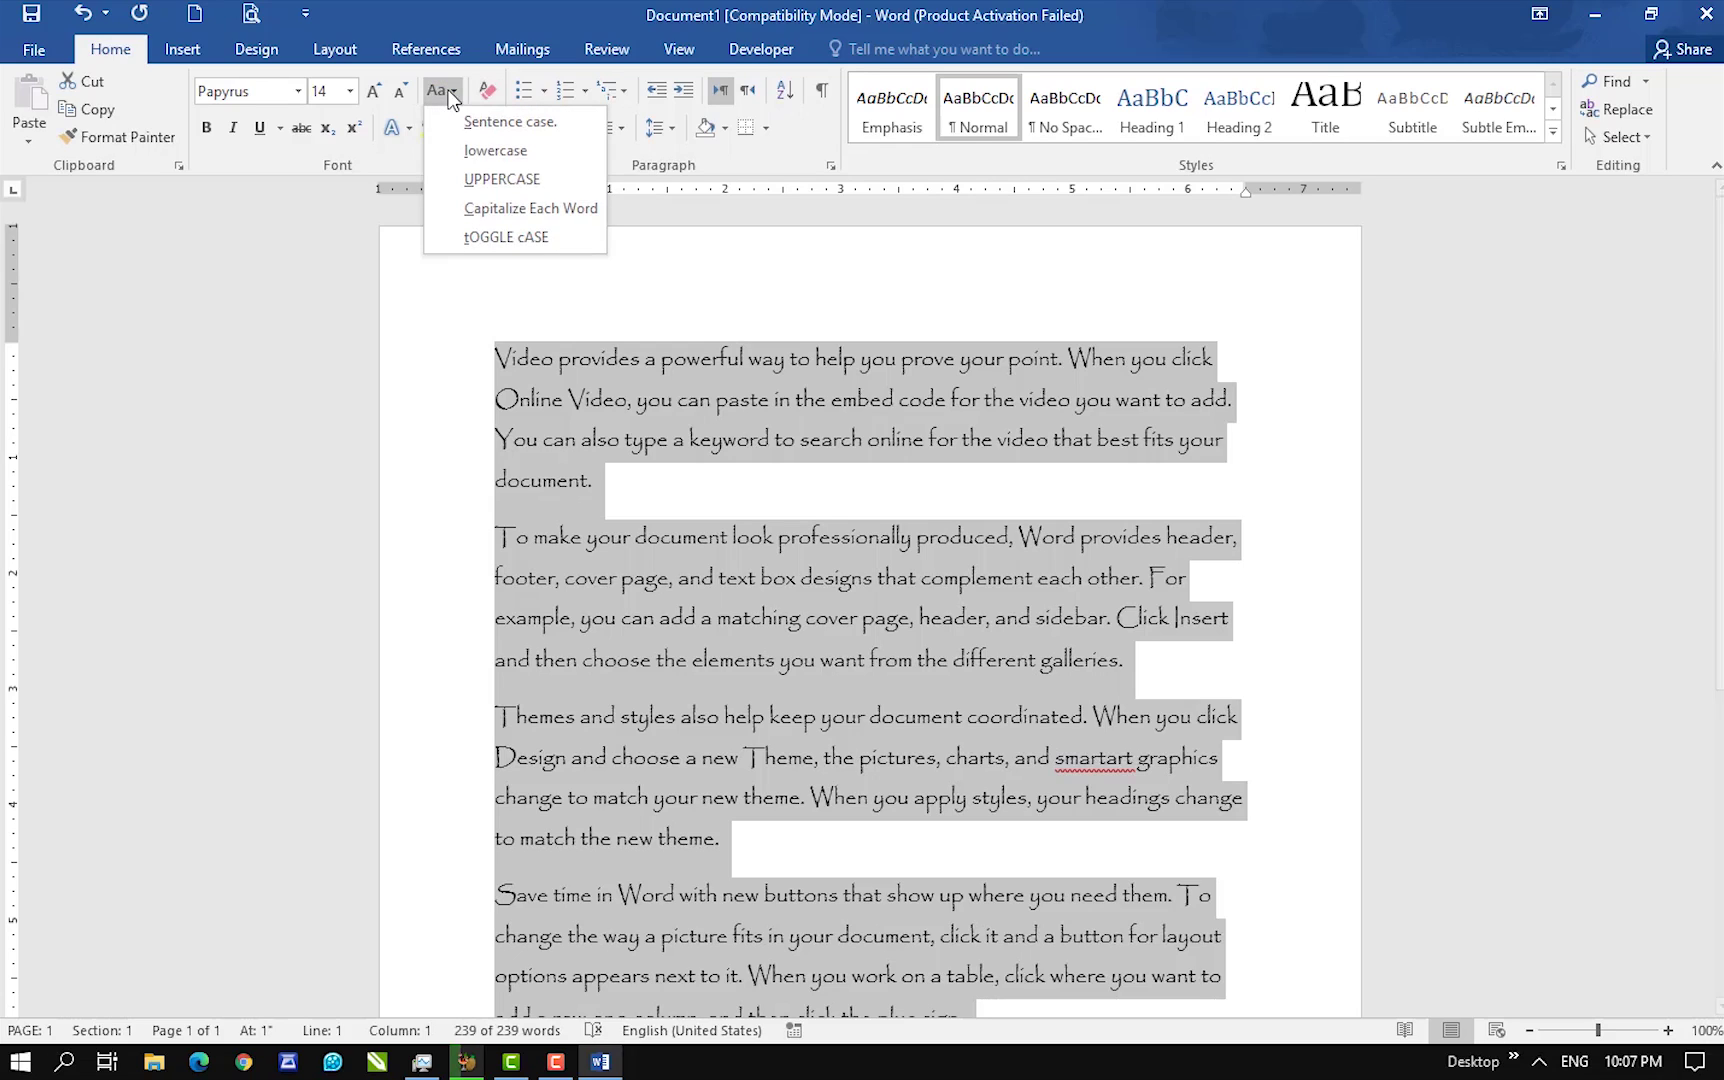
click(516, 150)
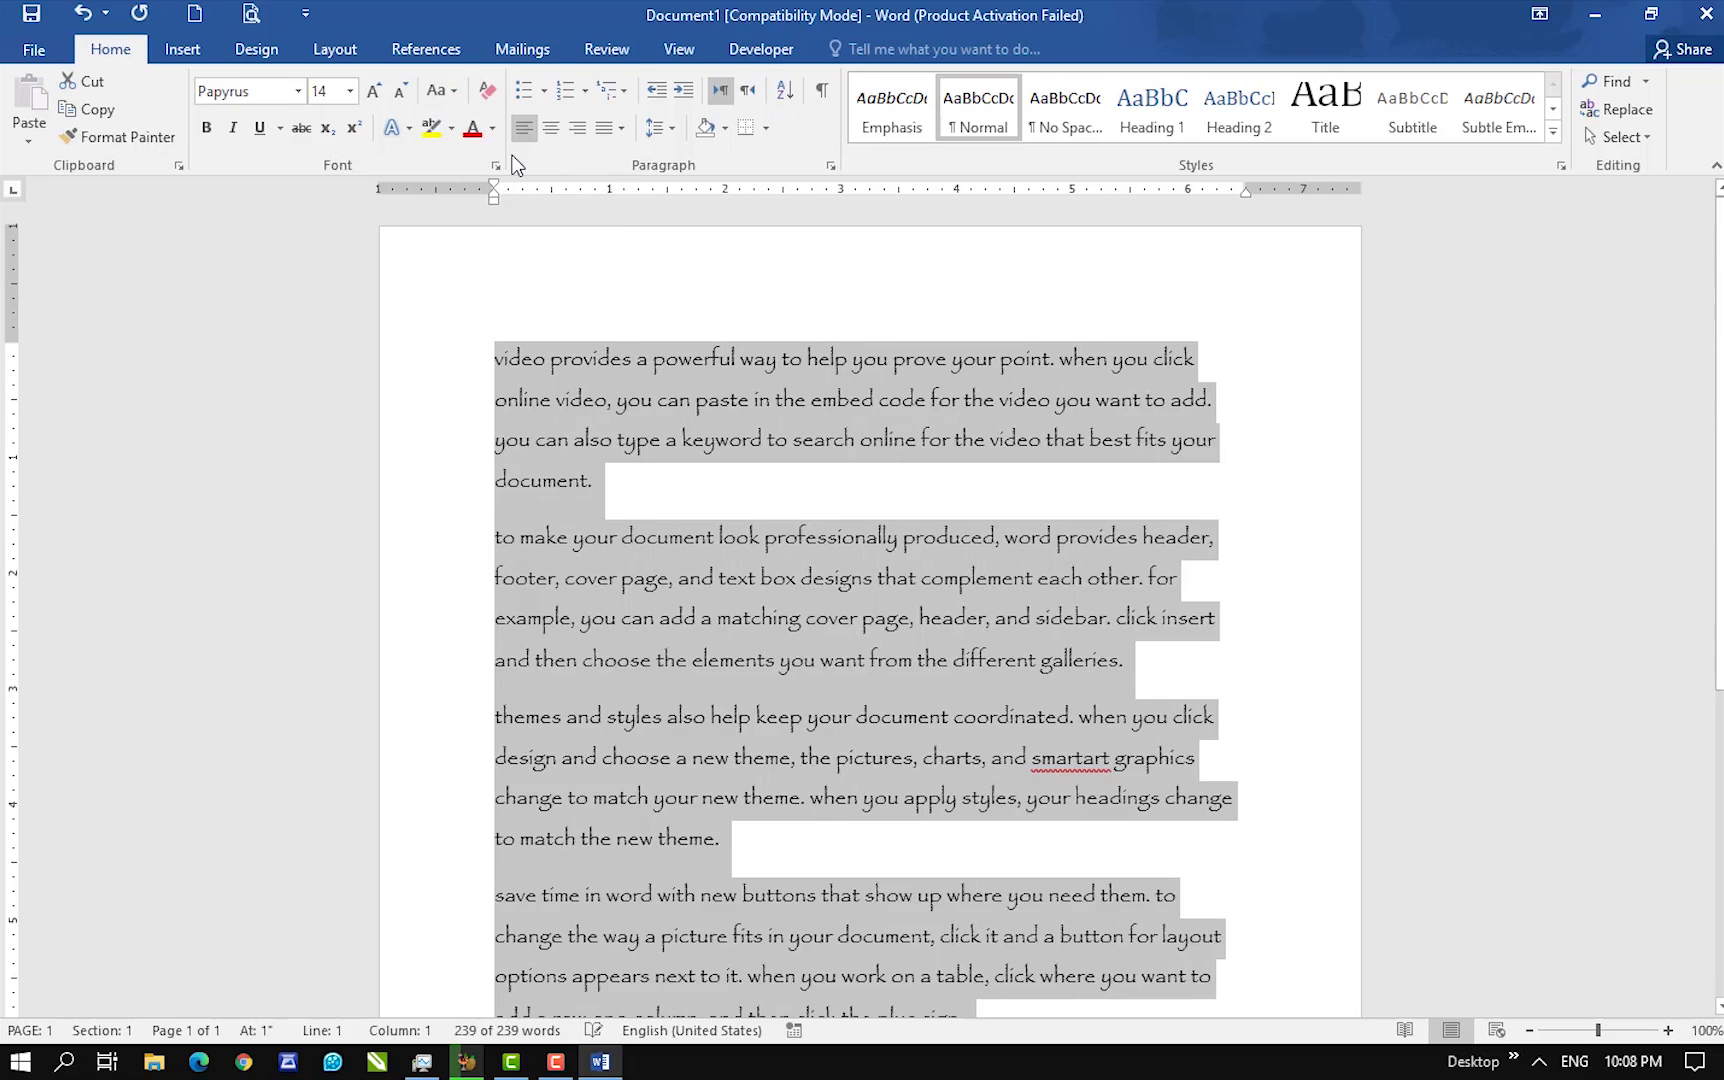
- Convert the selected paragraphs to UPPERCASE, followed by Capitalize Each Word
click(452, 97)
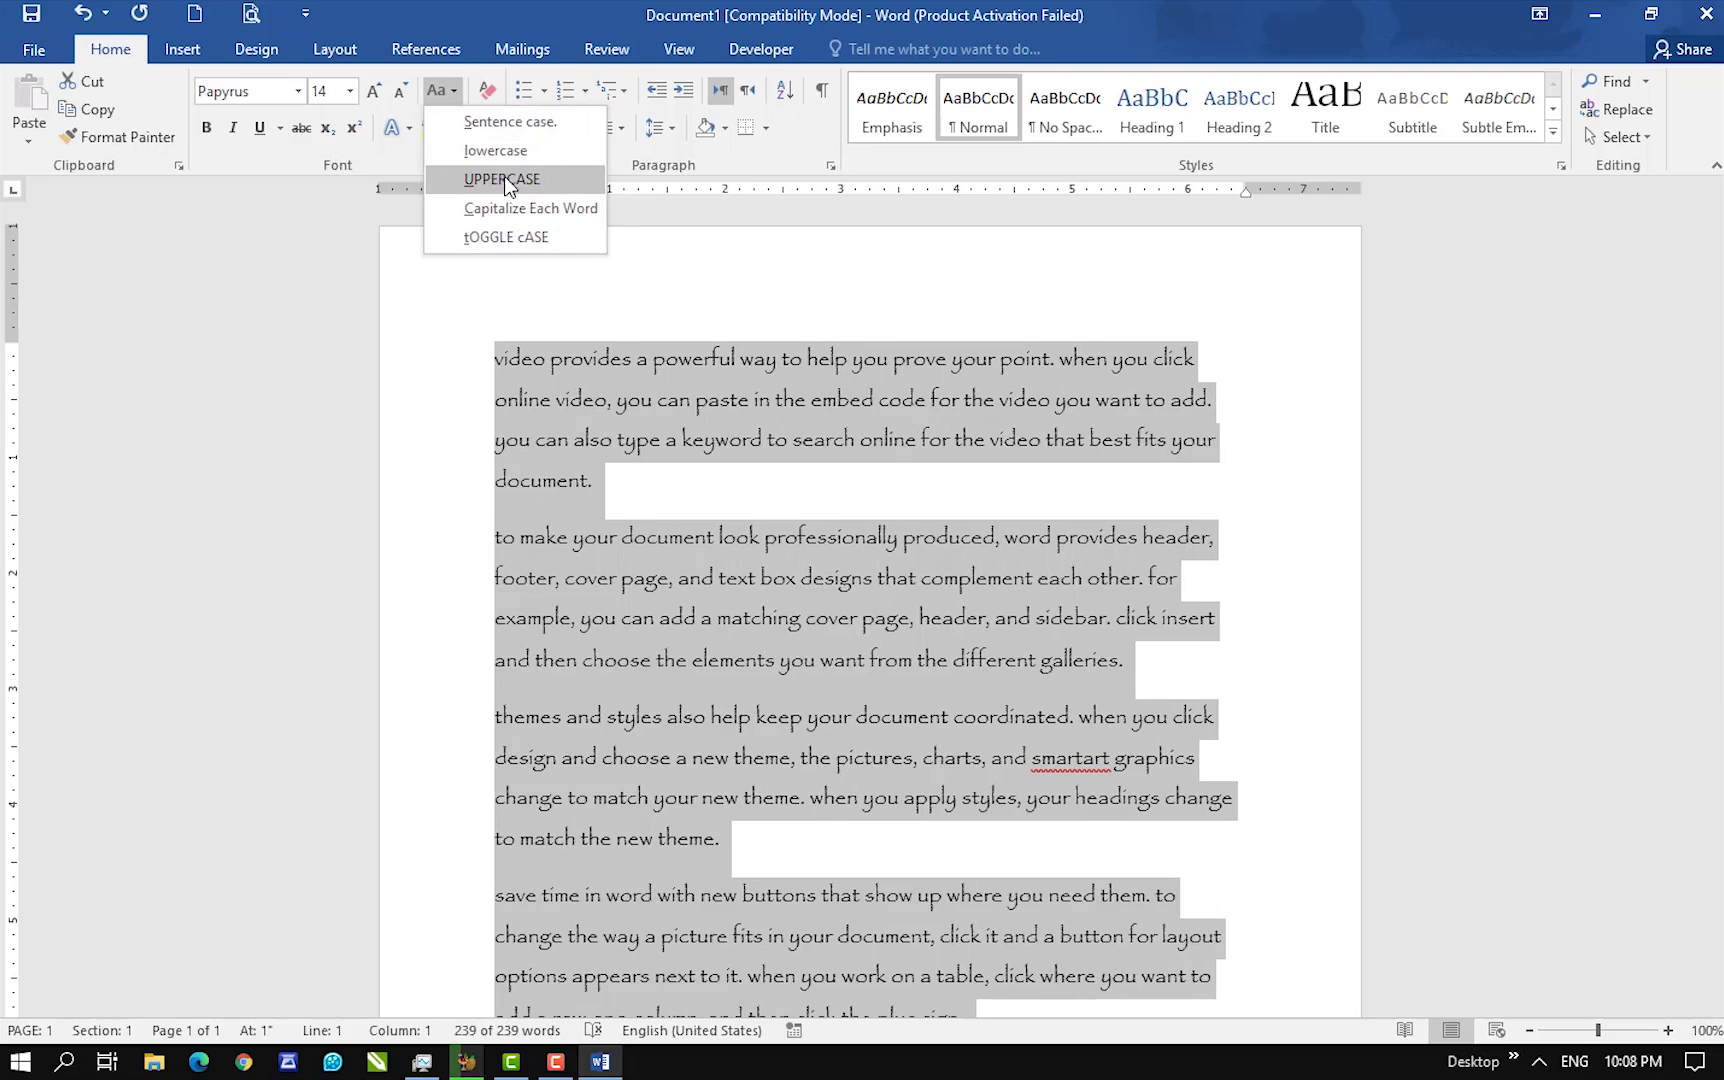
click(510, 181)
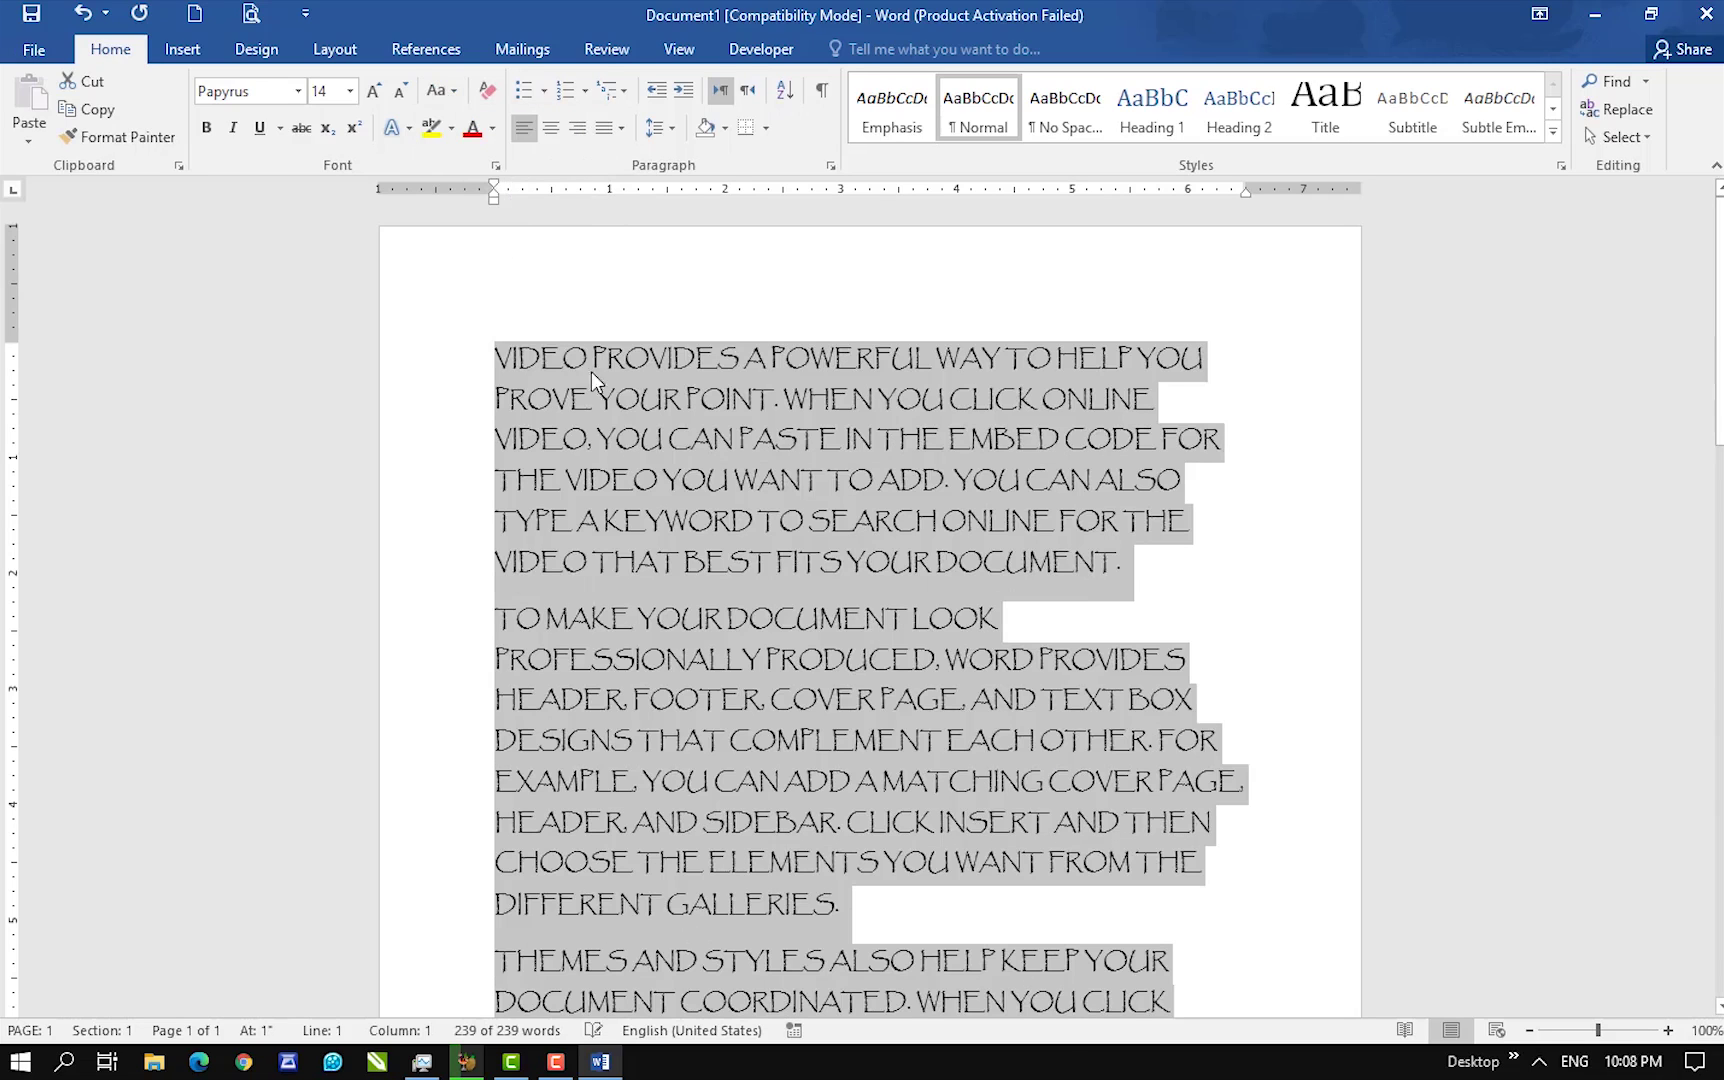
click(448, 95)
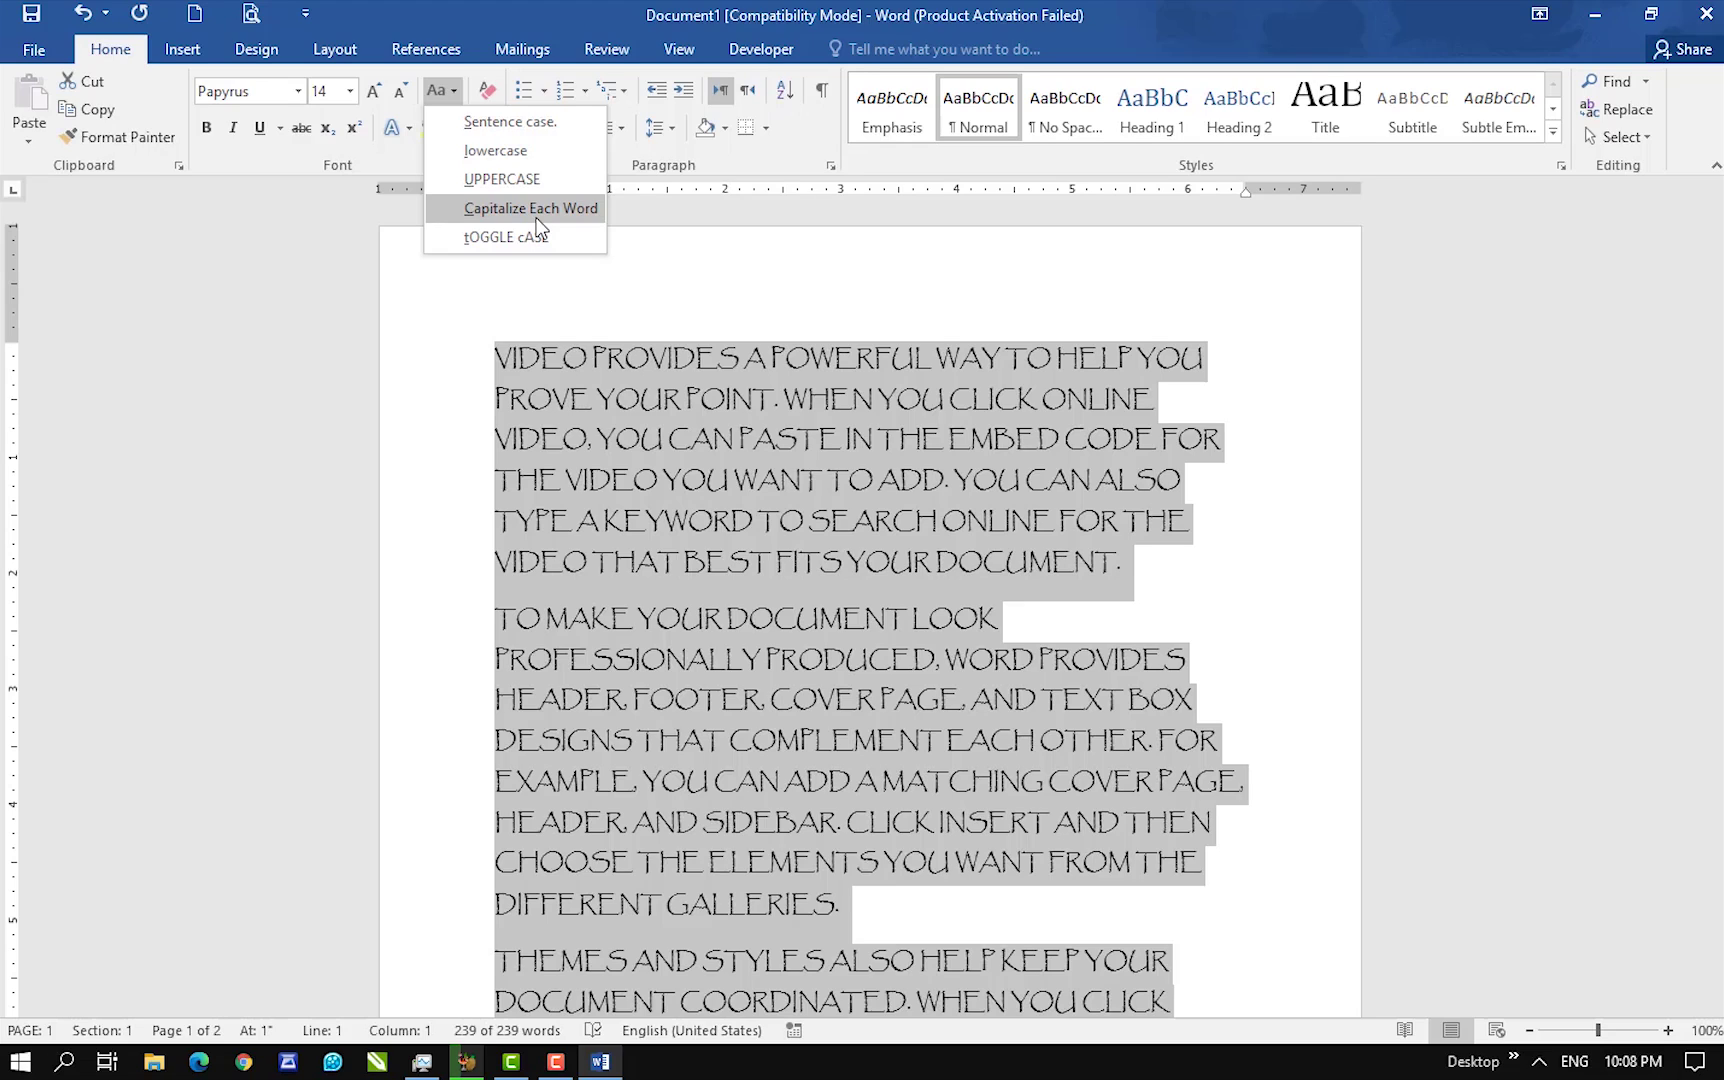
click(538, 210)
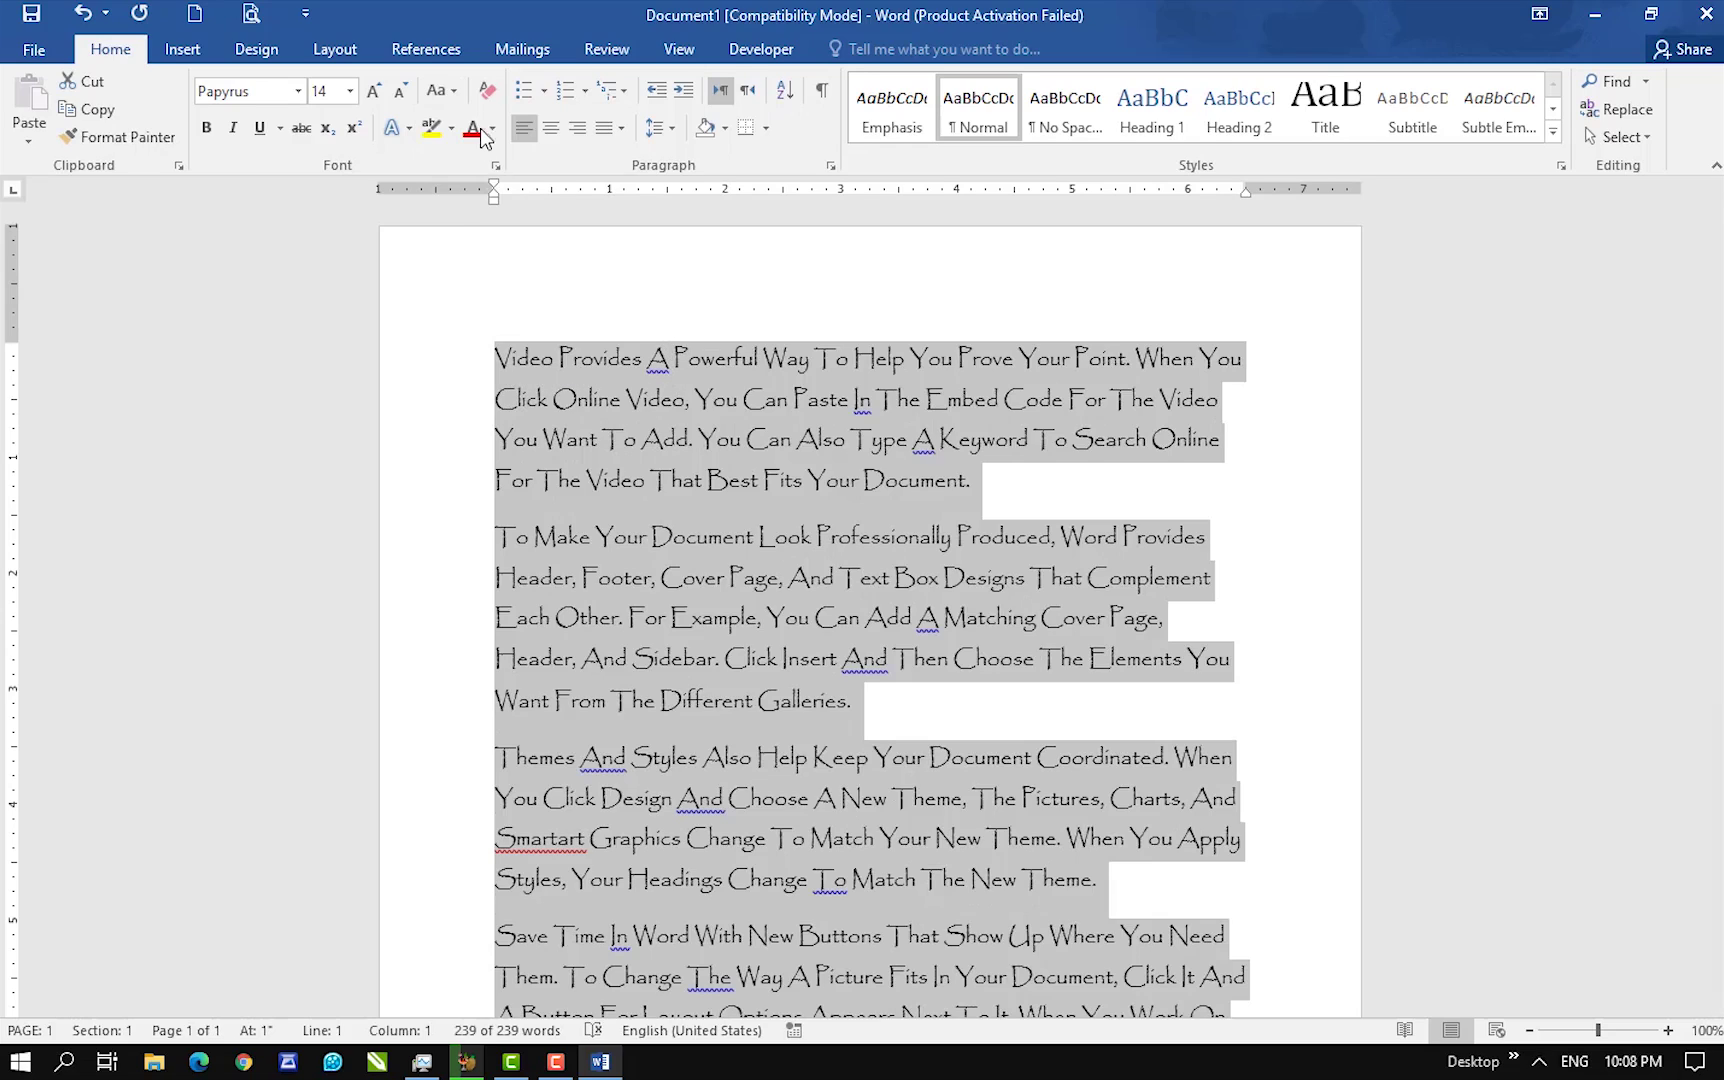
- Apply toggle case to the selected paragraphs and return them to sentence case
click(451, 94)
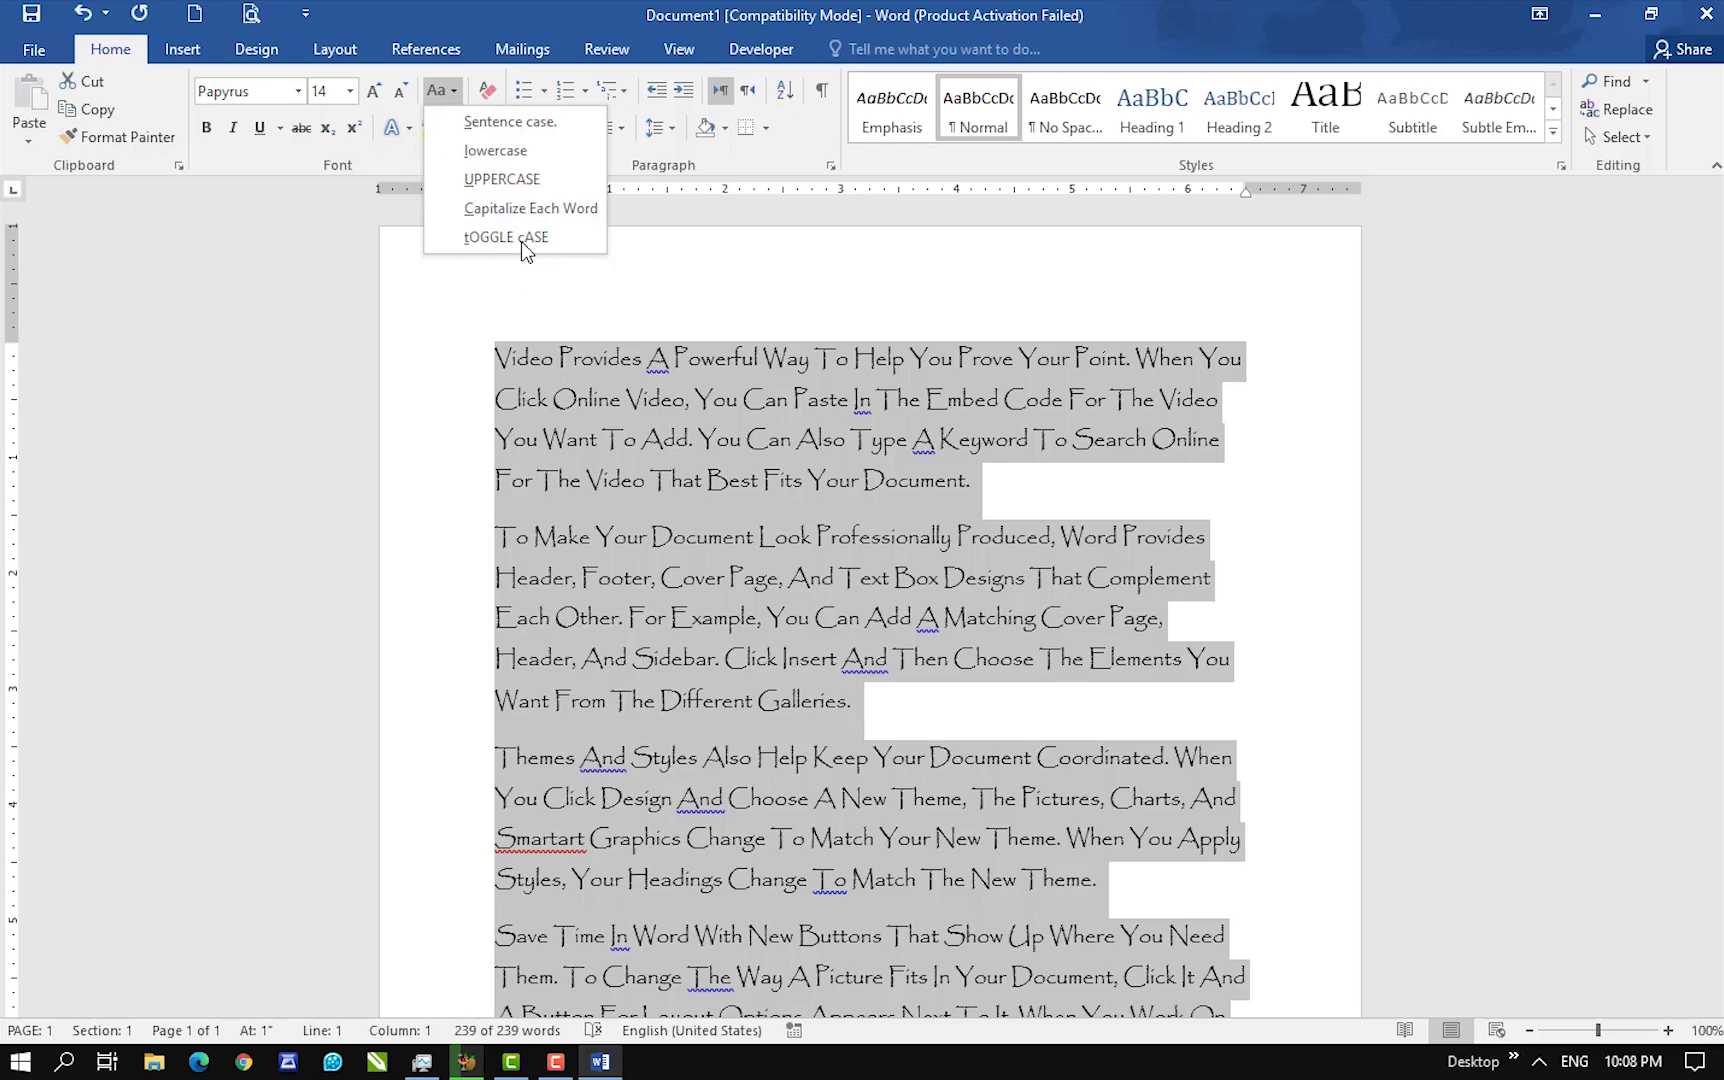
click(466, 244)
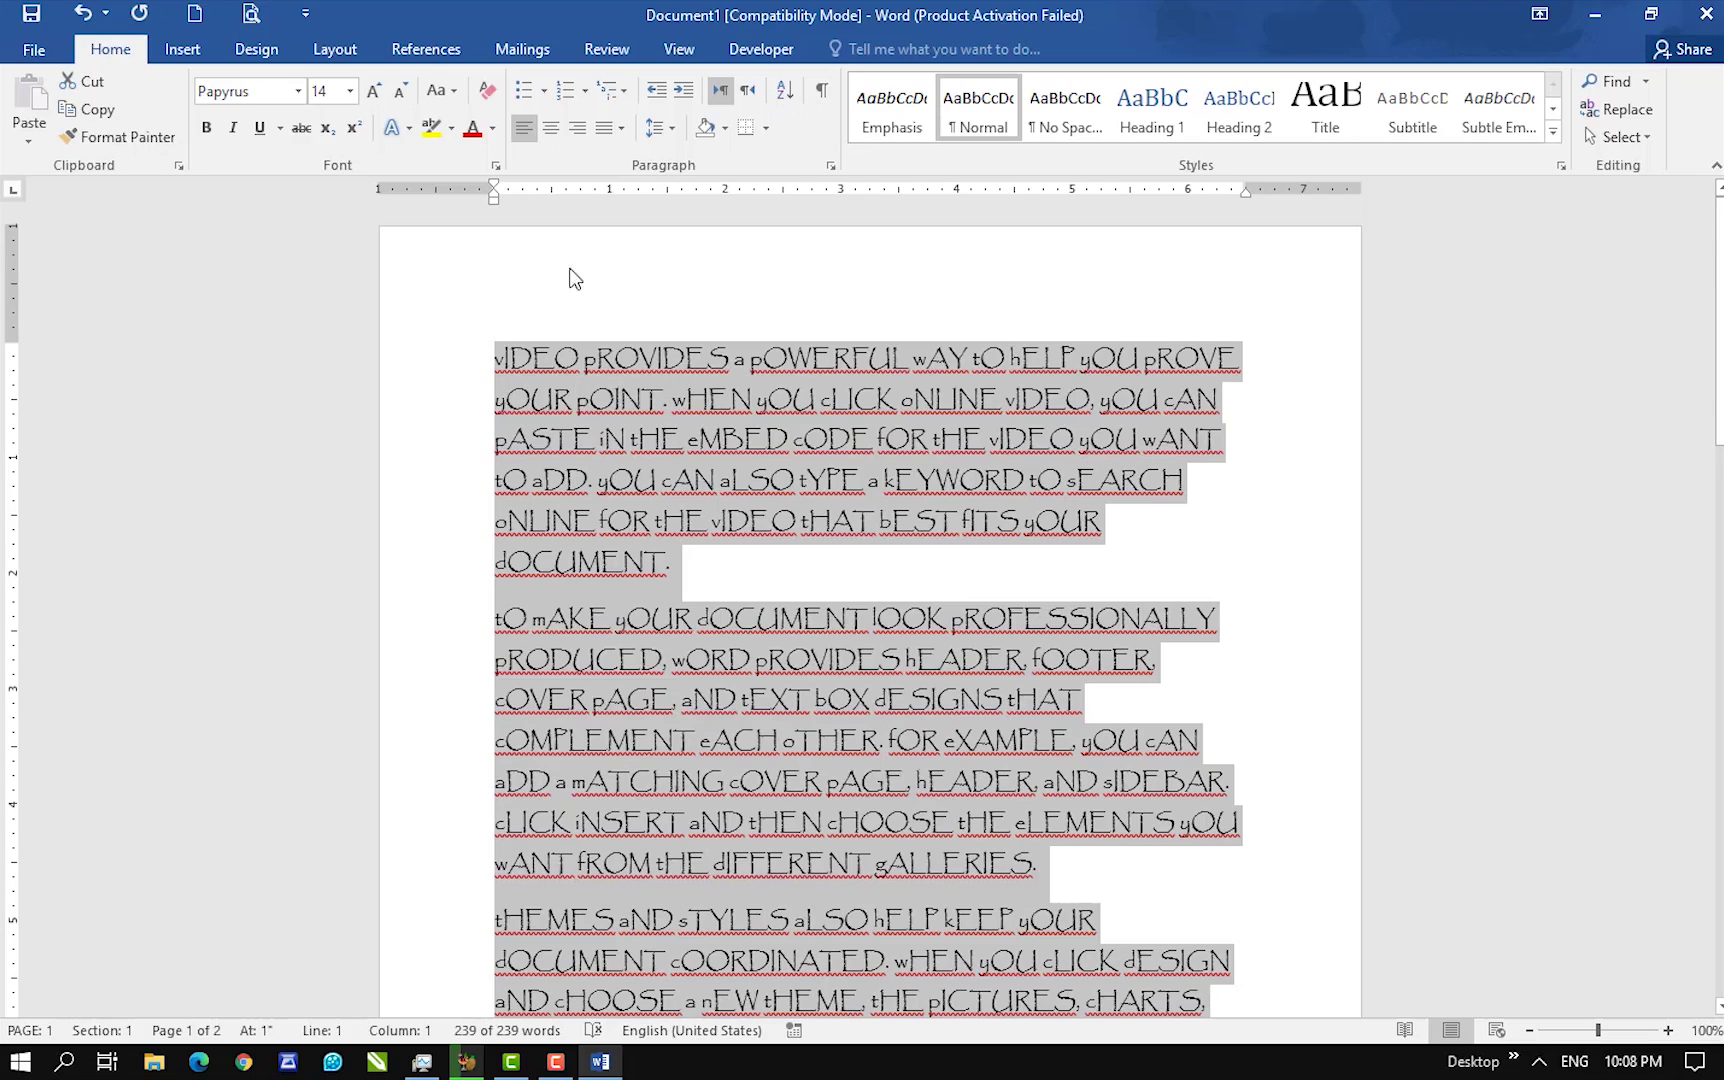
click(444, 99)
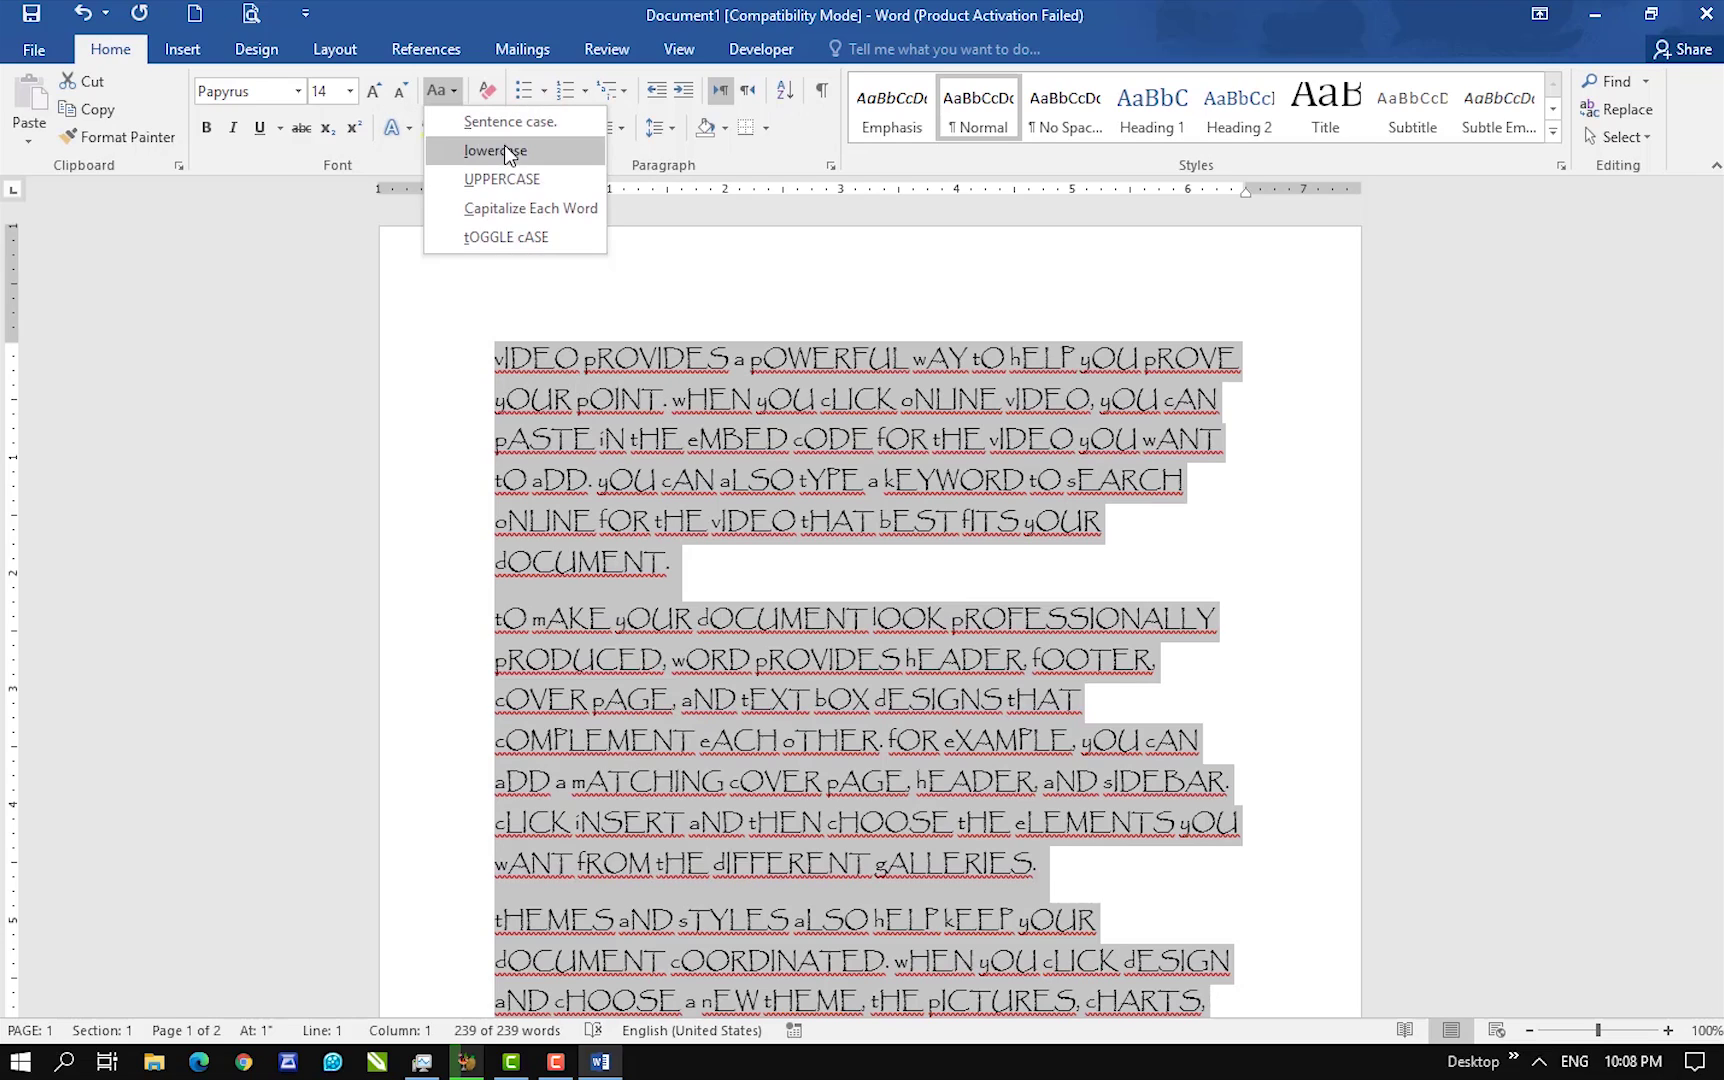
click(506, 122)
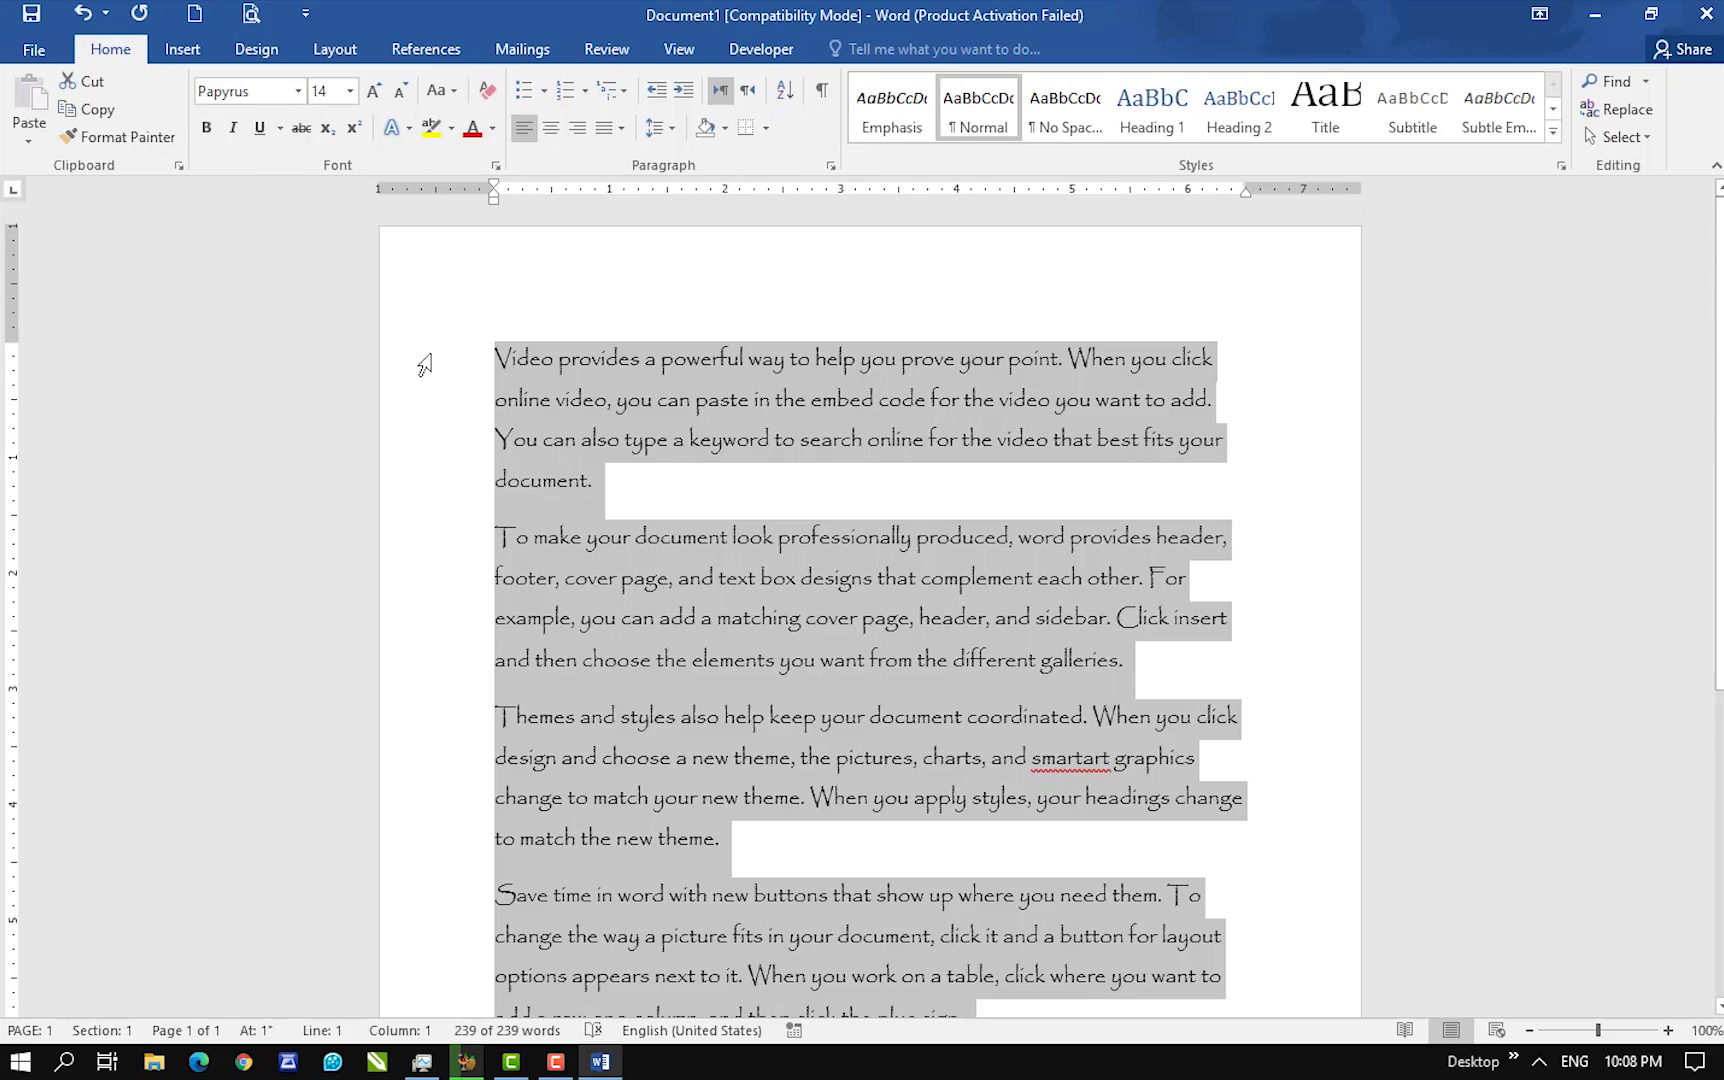
- Make the selected paragraphs bold, italic and underlined
click(207, 129)
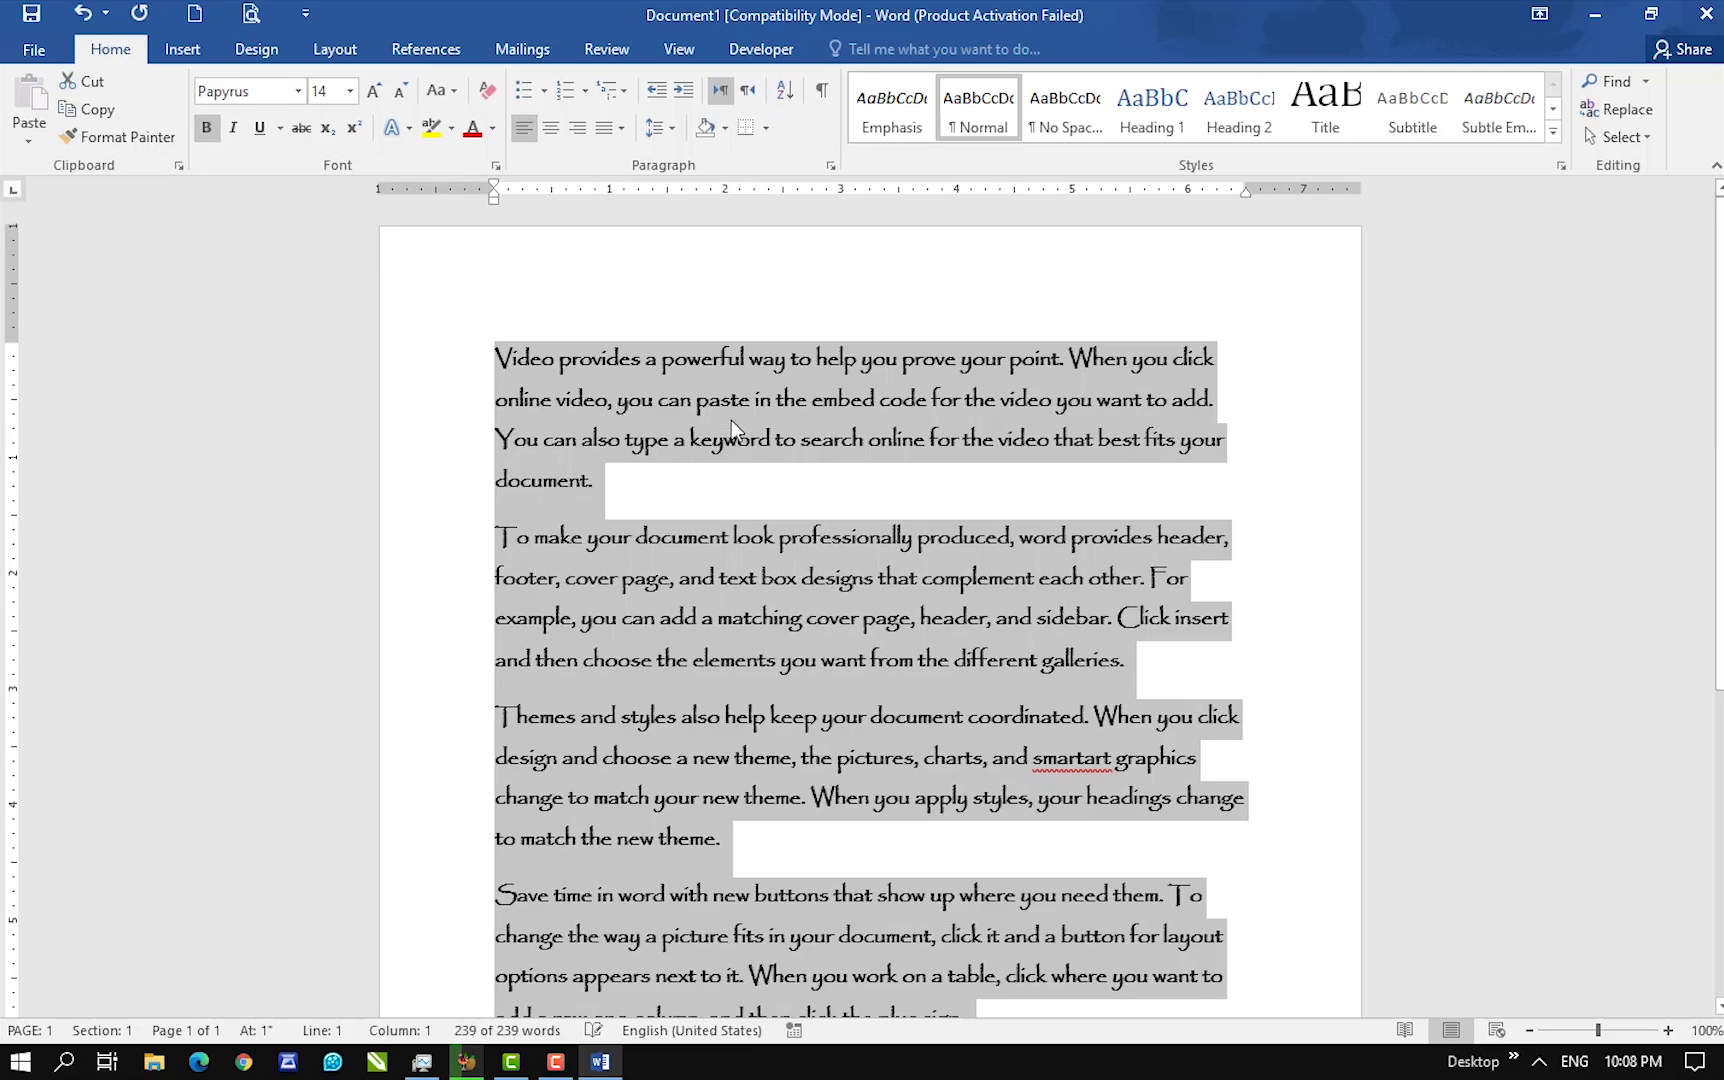
click(233, 129)
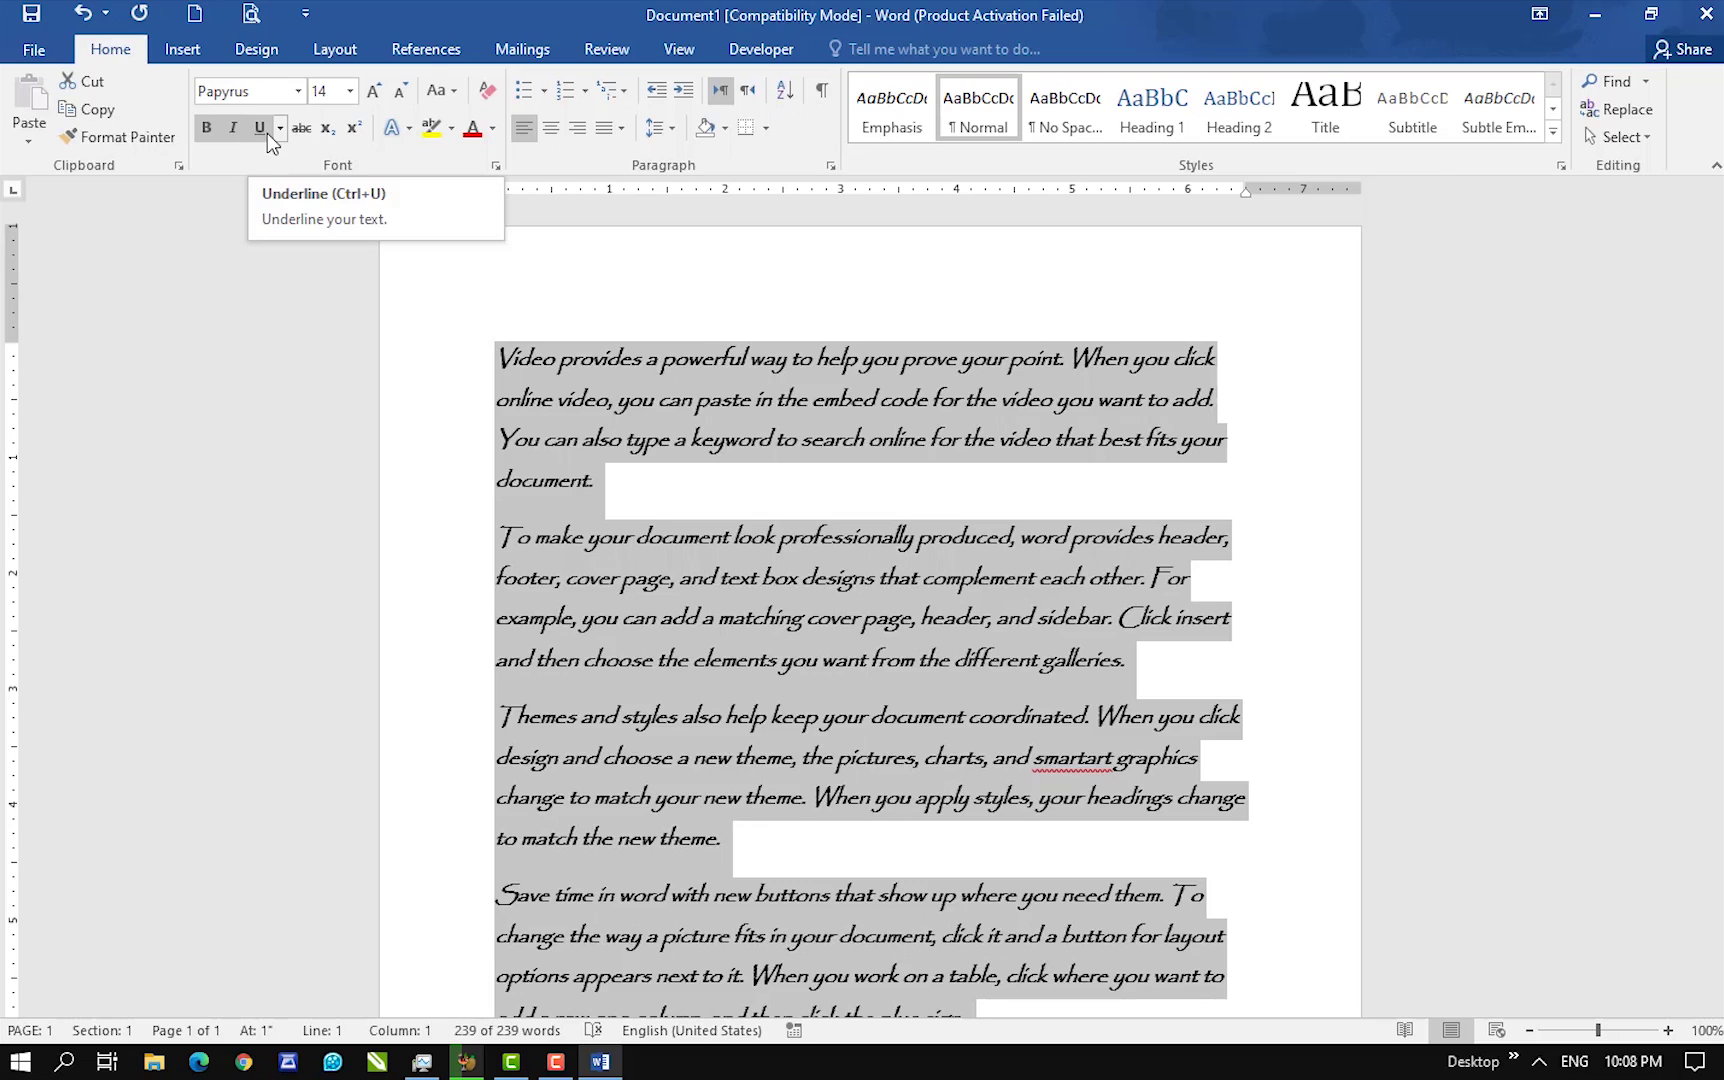
click(260, 129)
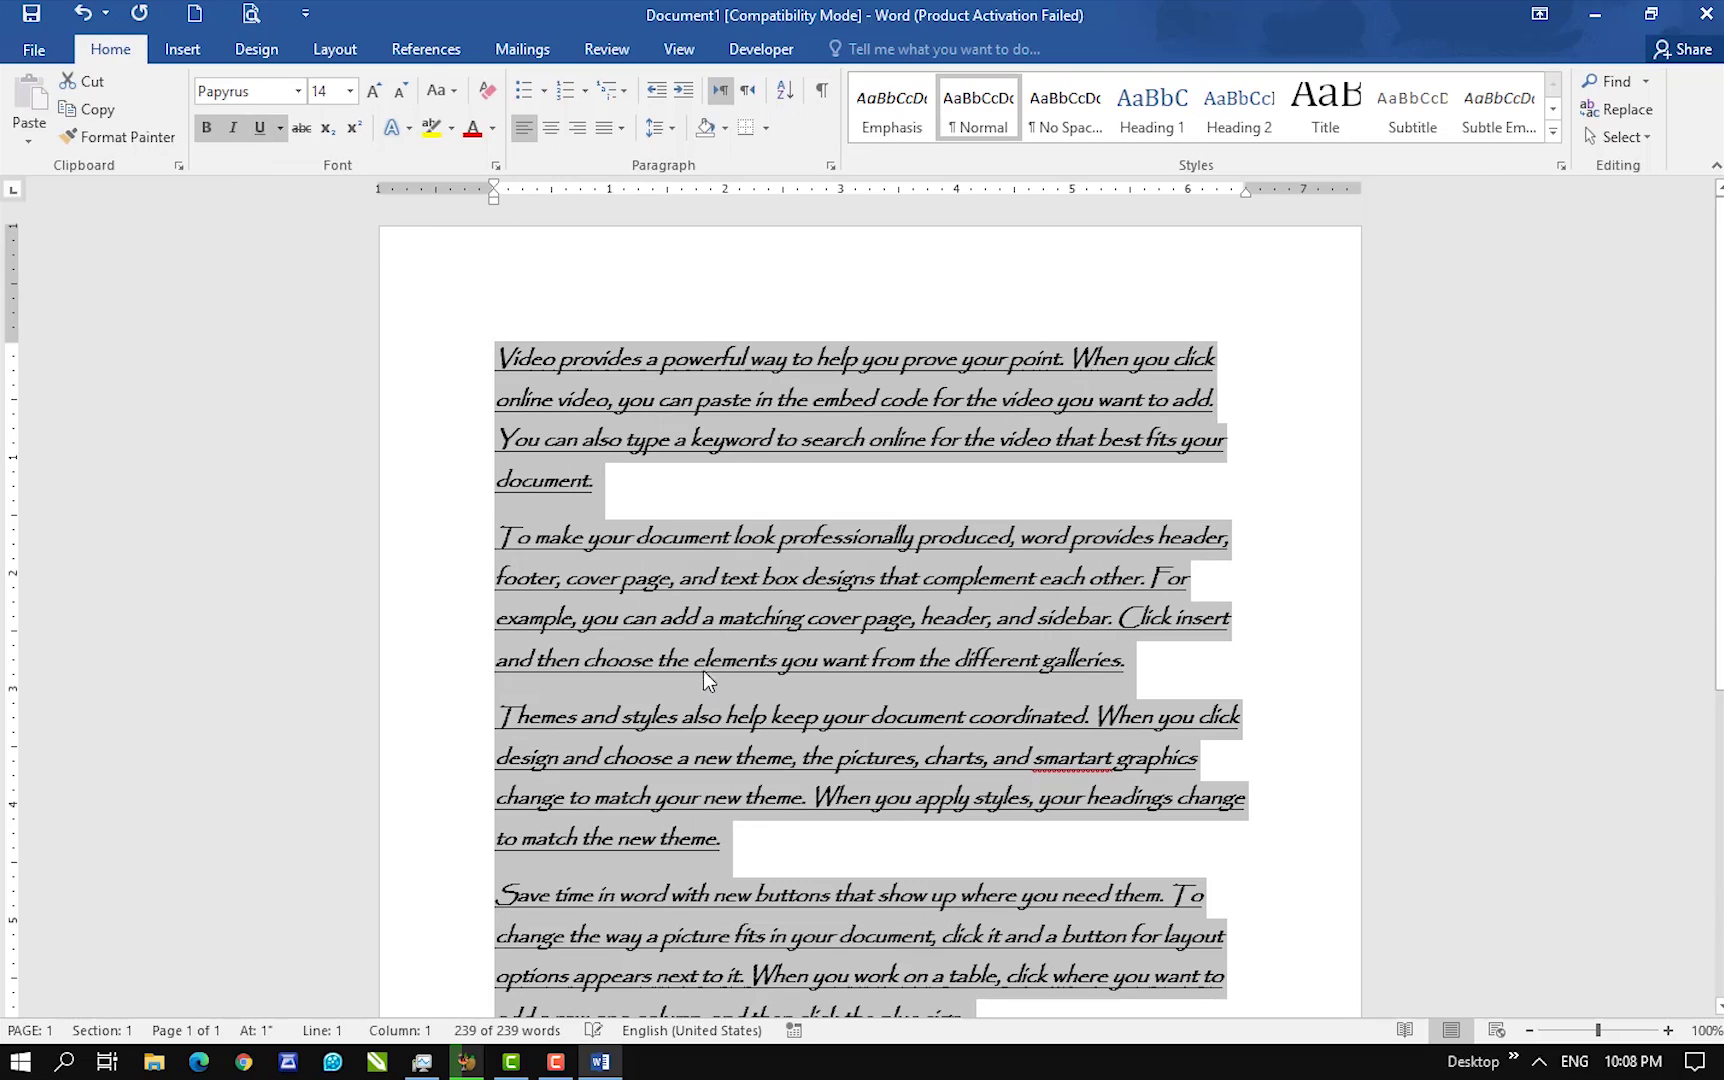
- Give the selected paragraphs a dotted underline, and replace it with the double underline style in the font settings
click(282, 138)
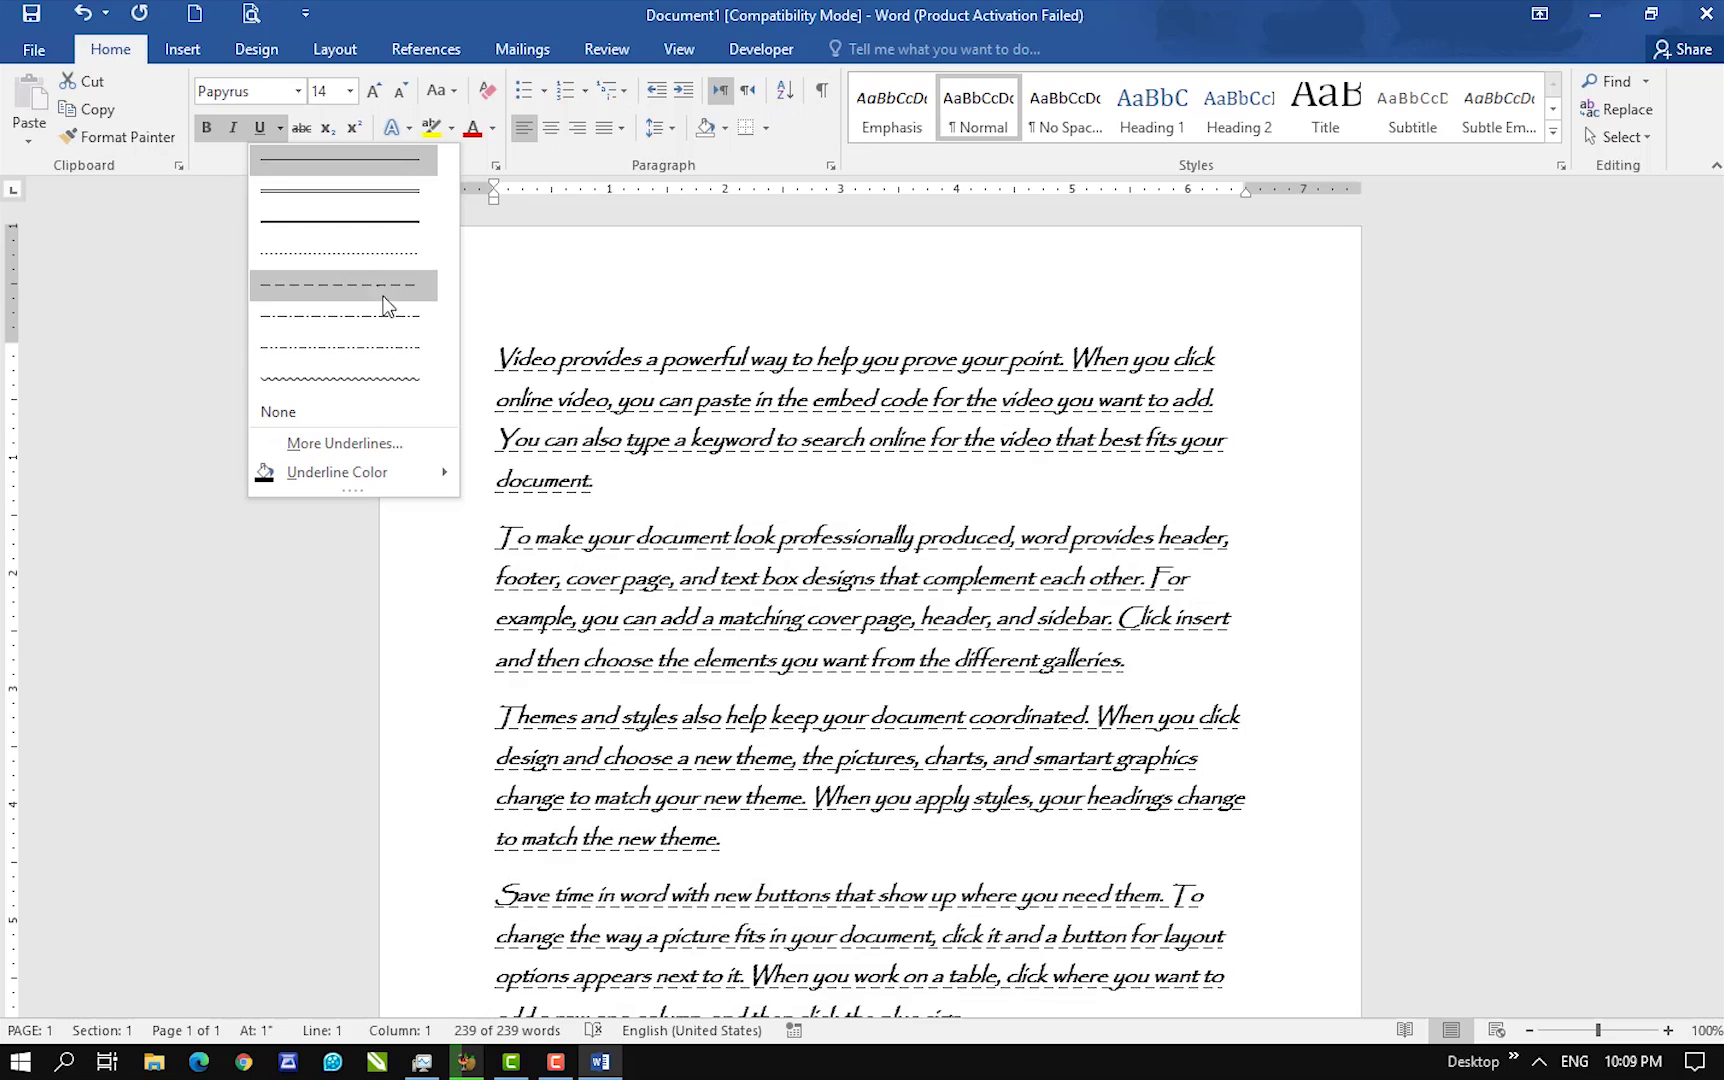
click(364, 250)
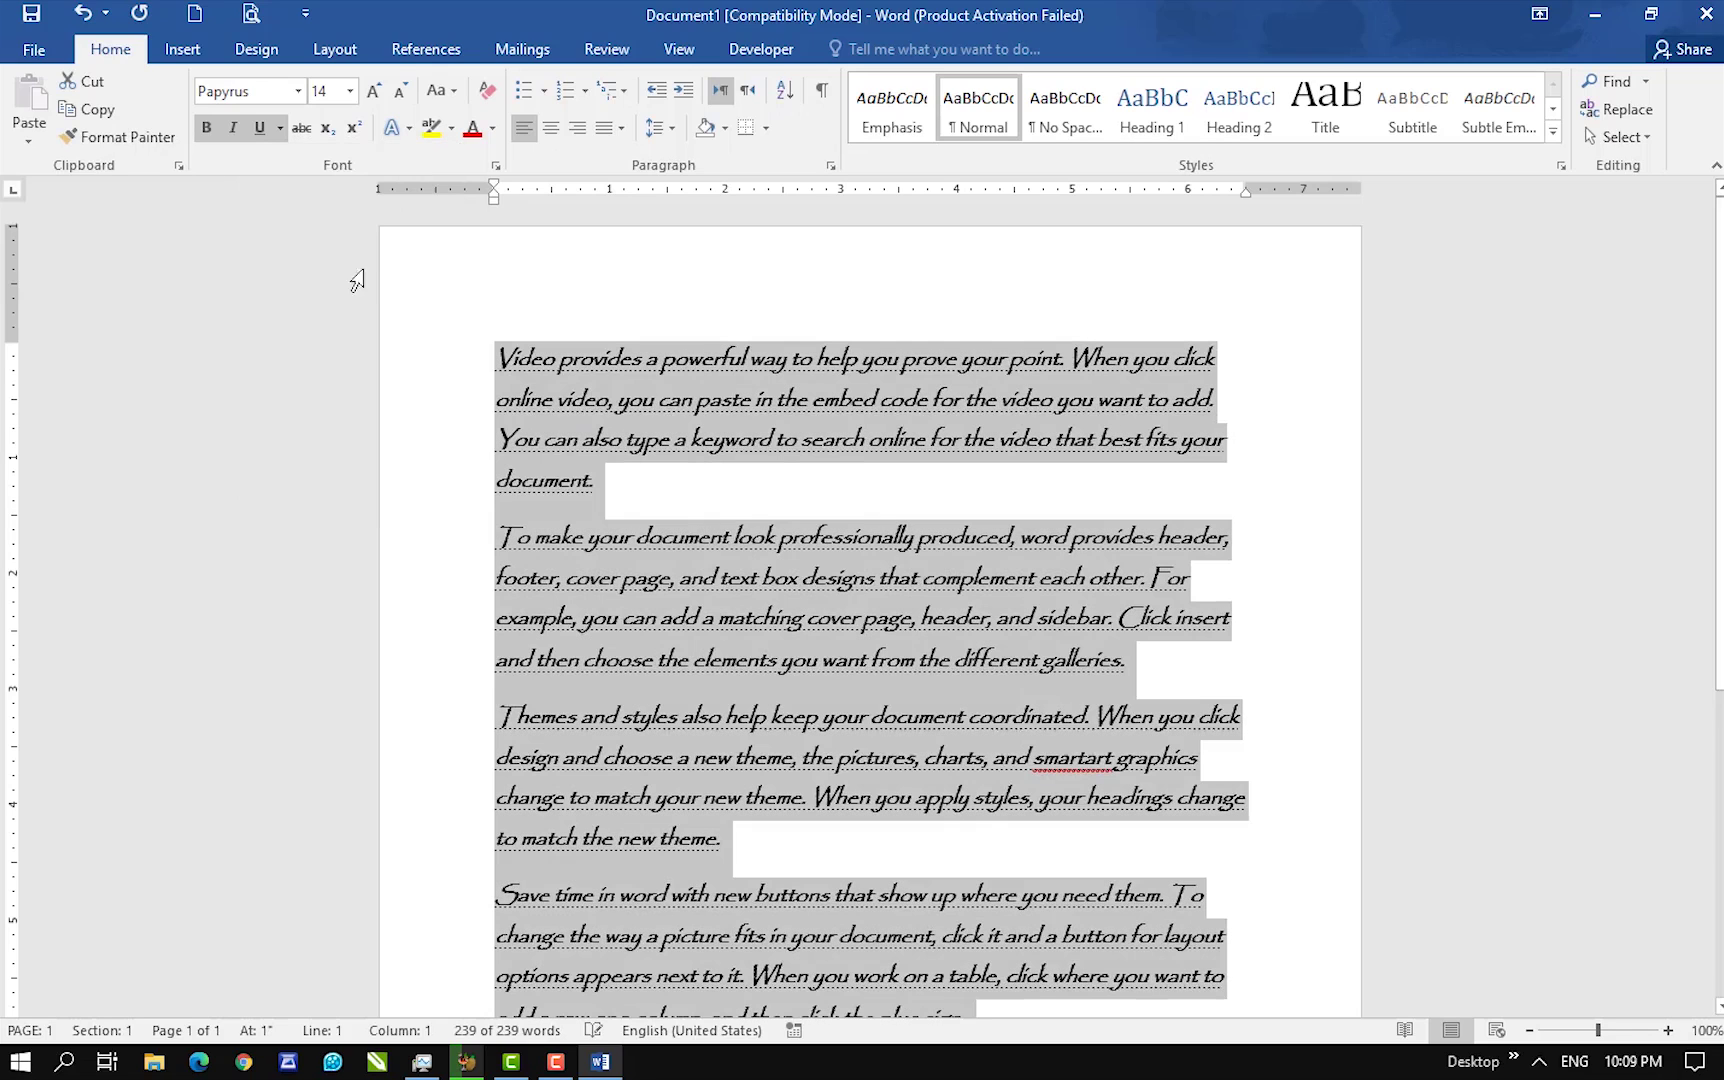
click(282, 128)
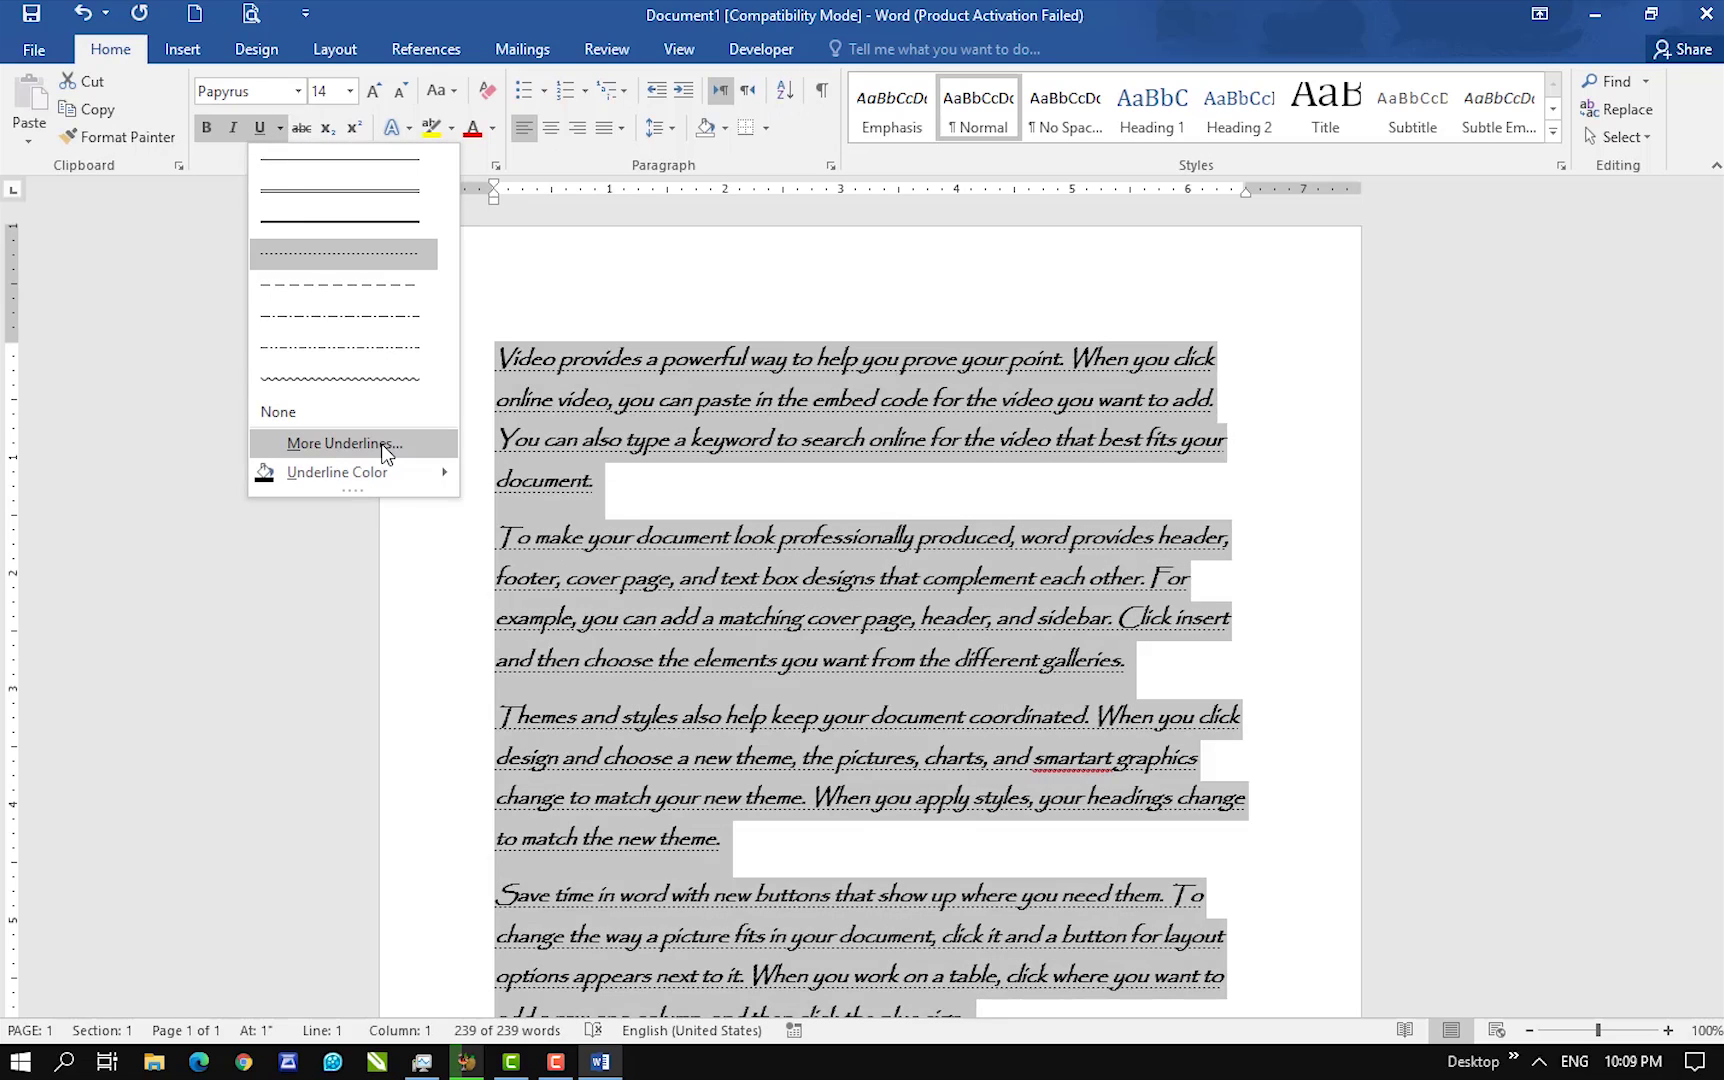
click(385, 452)
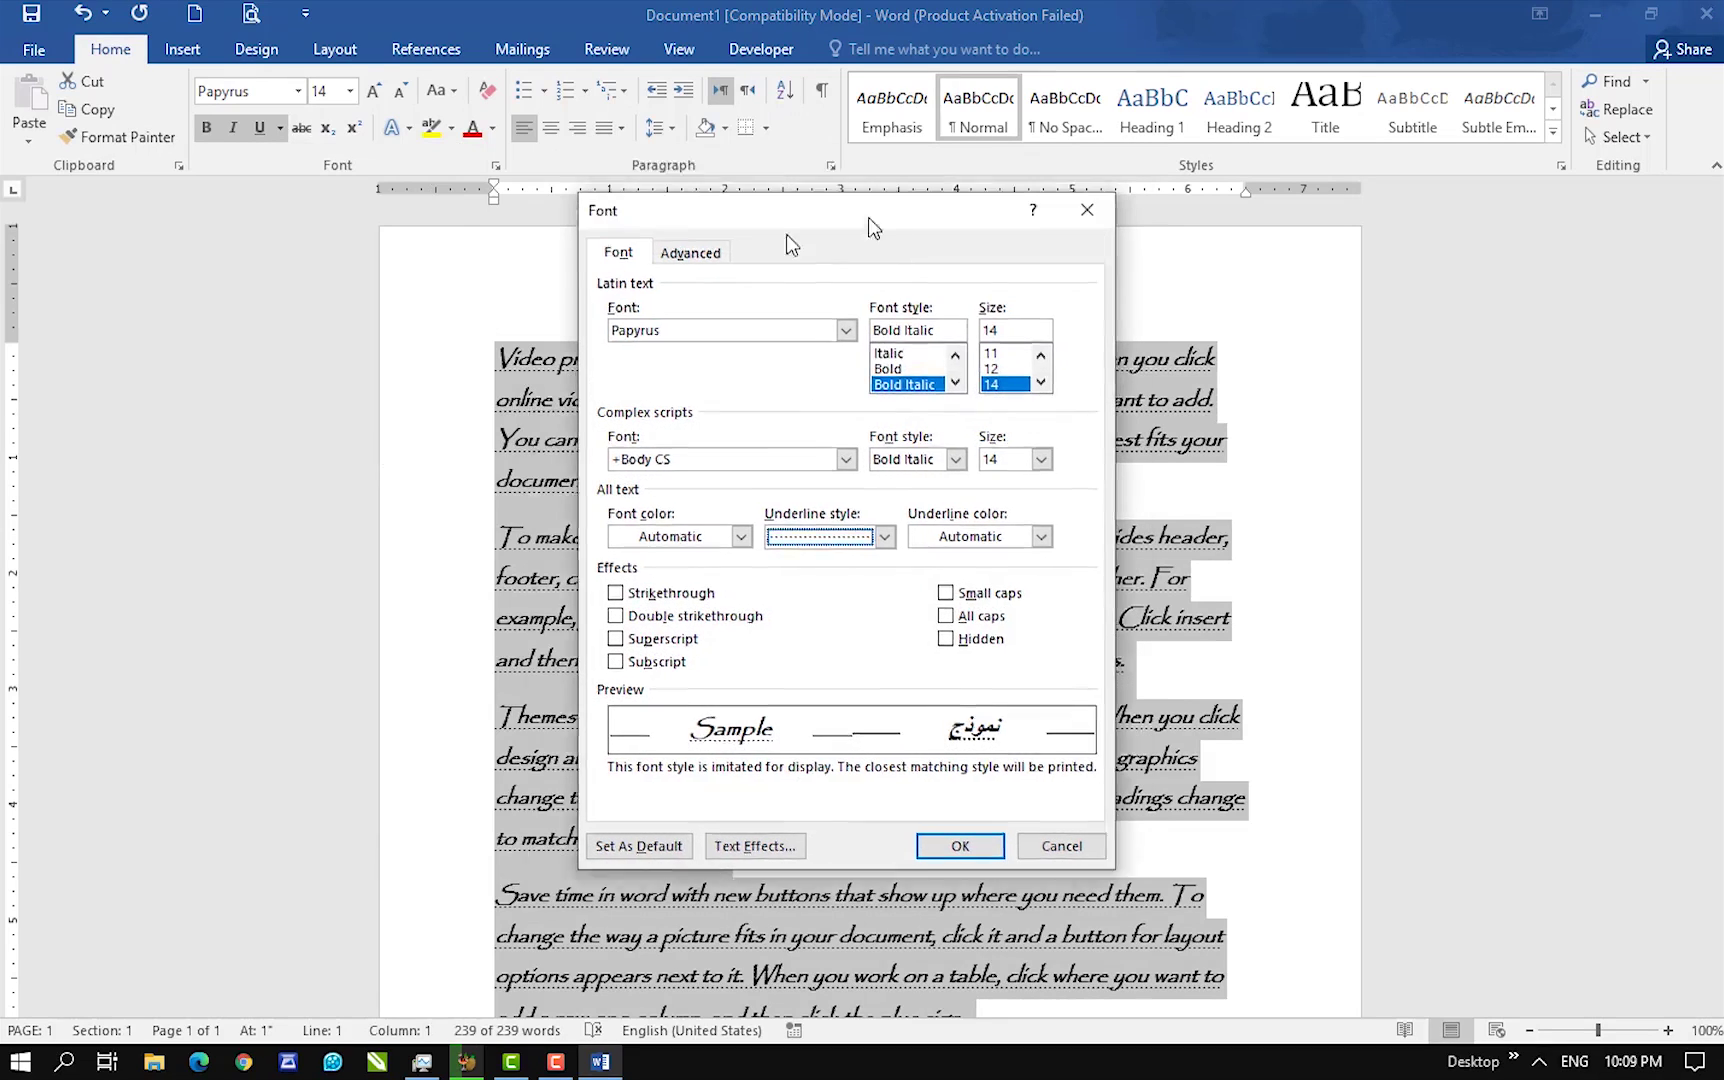
drag(868, 218, 663, 147)
click(679, 465)
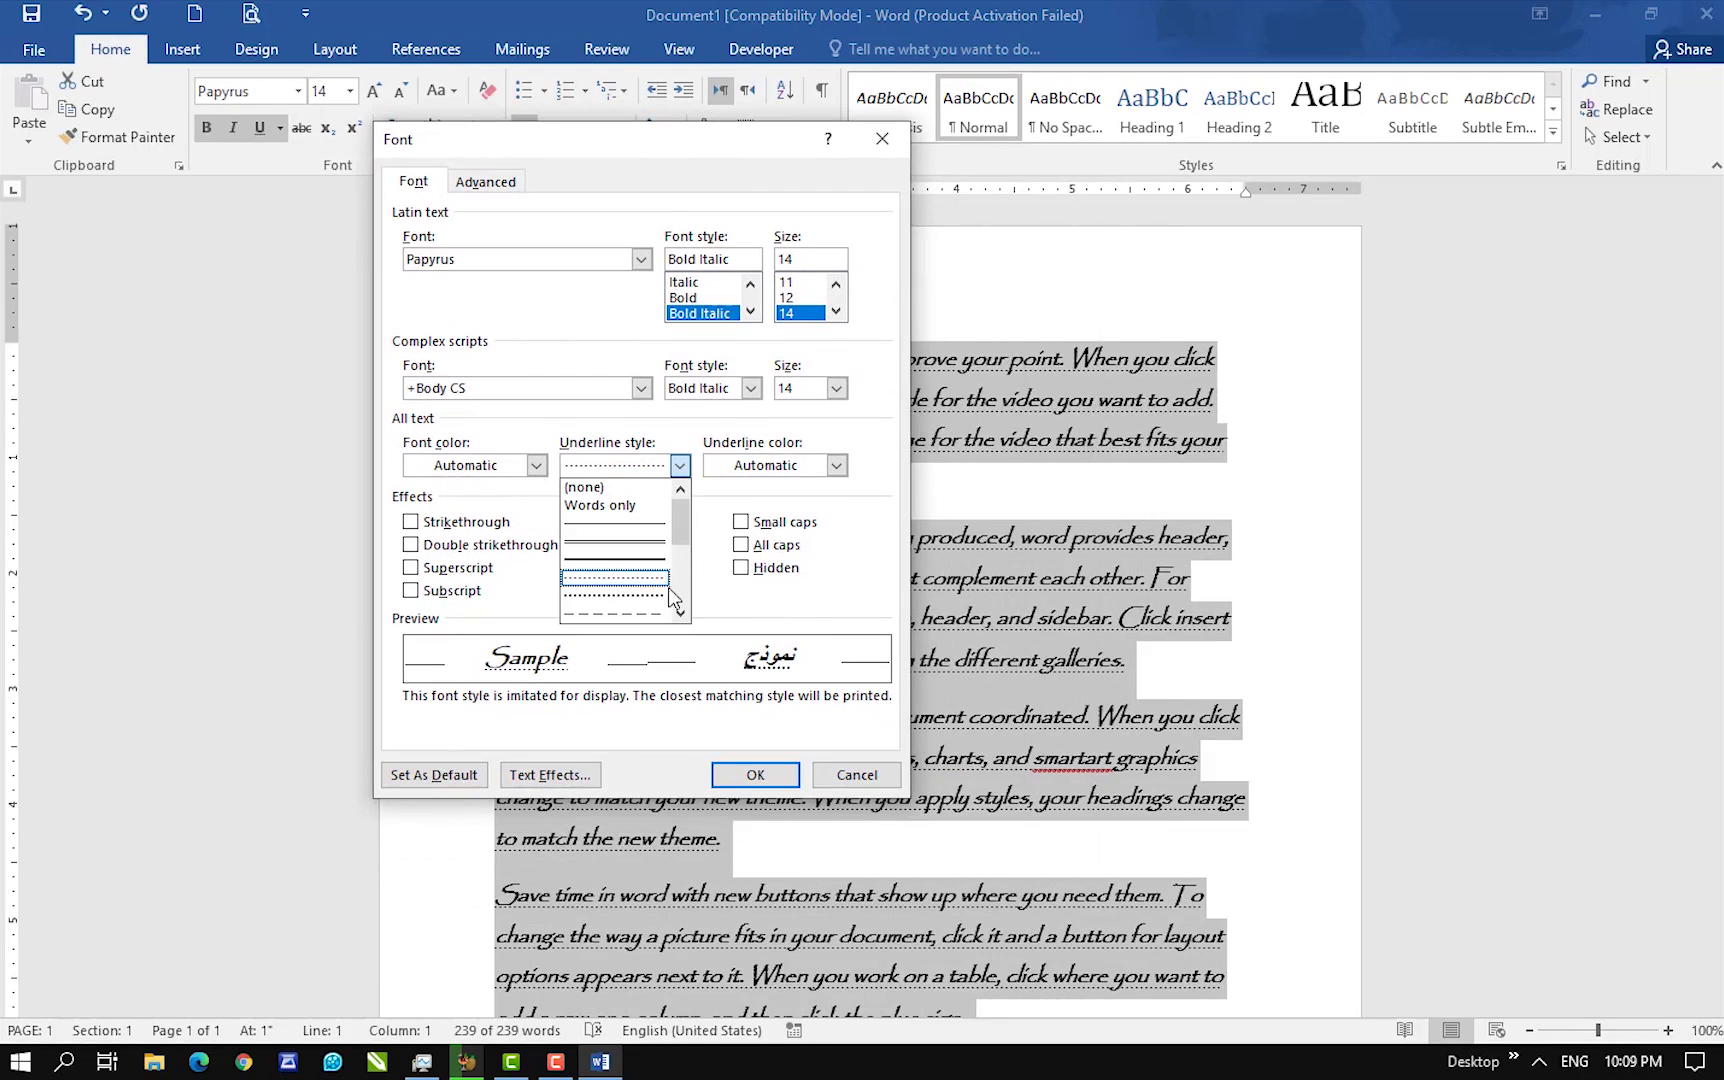
click(617, 562)
- Set the underline color to red and the font color to dark blue for the selected paragraphs, and apply the font settings
click(835, 467)
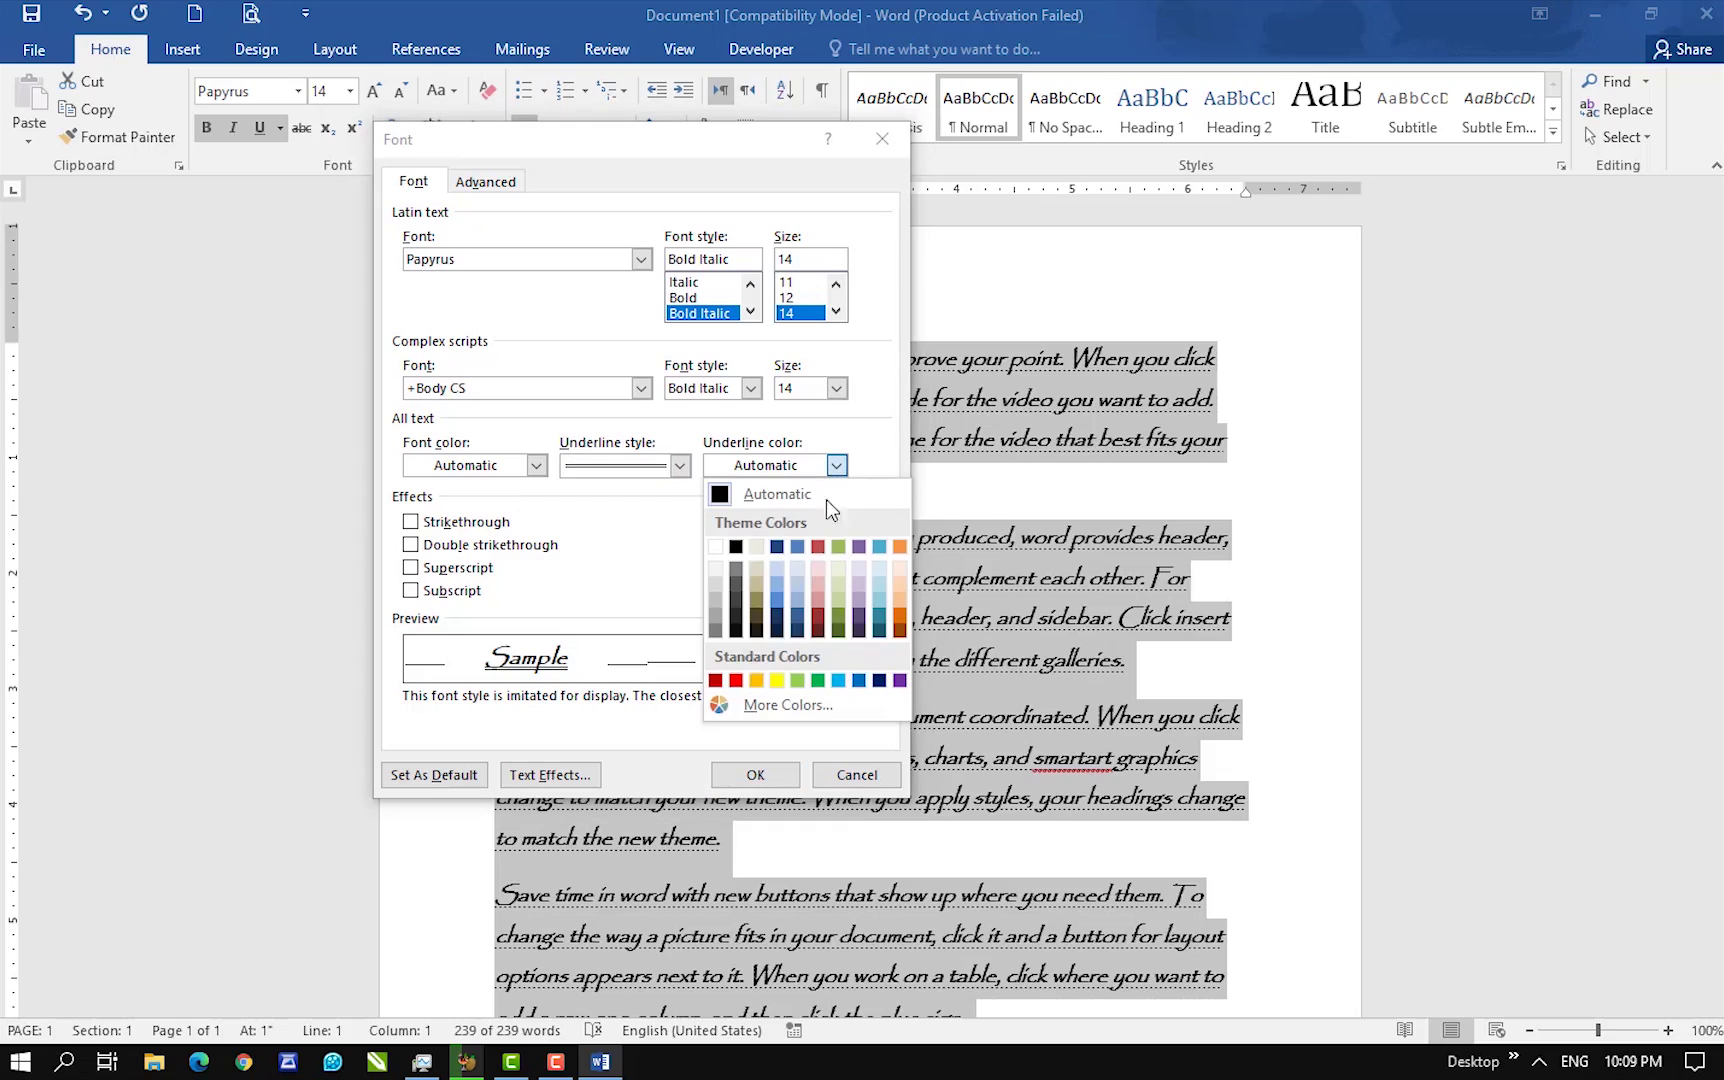
click(733, 681)
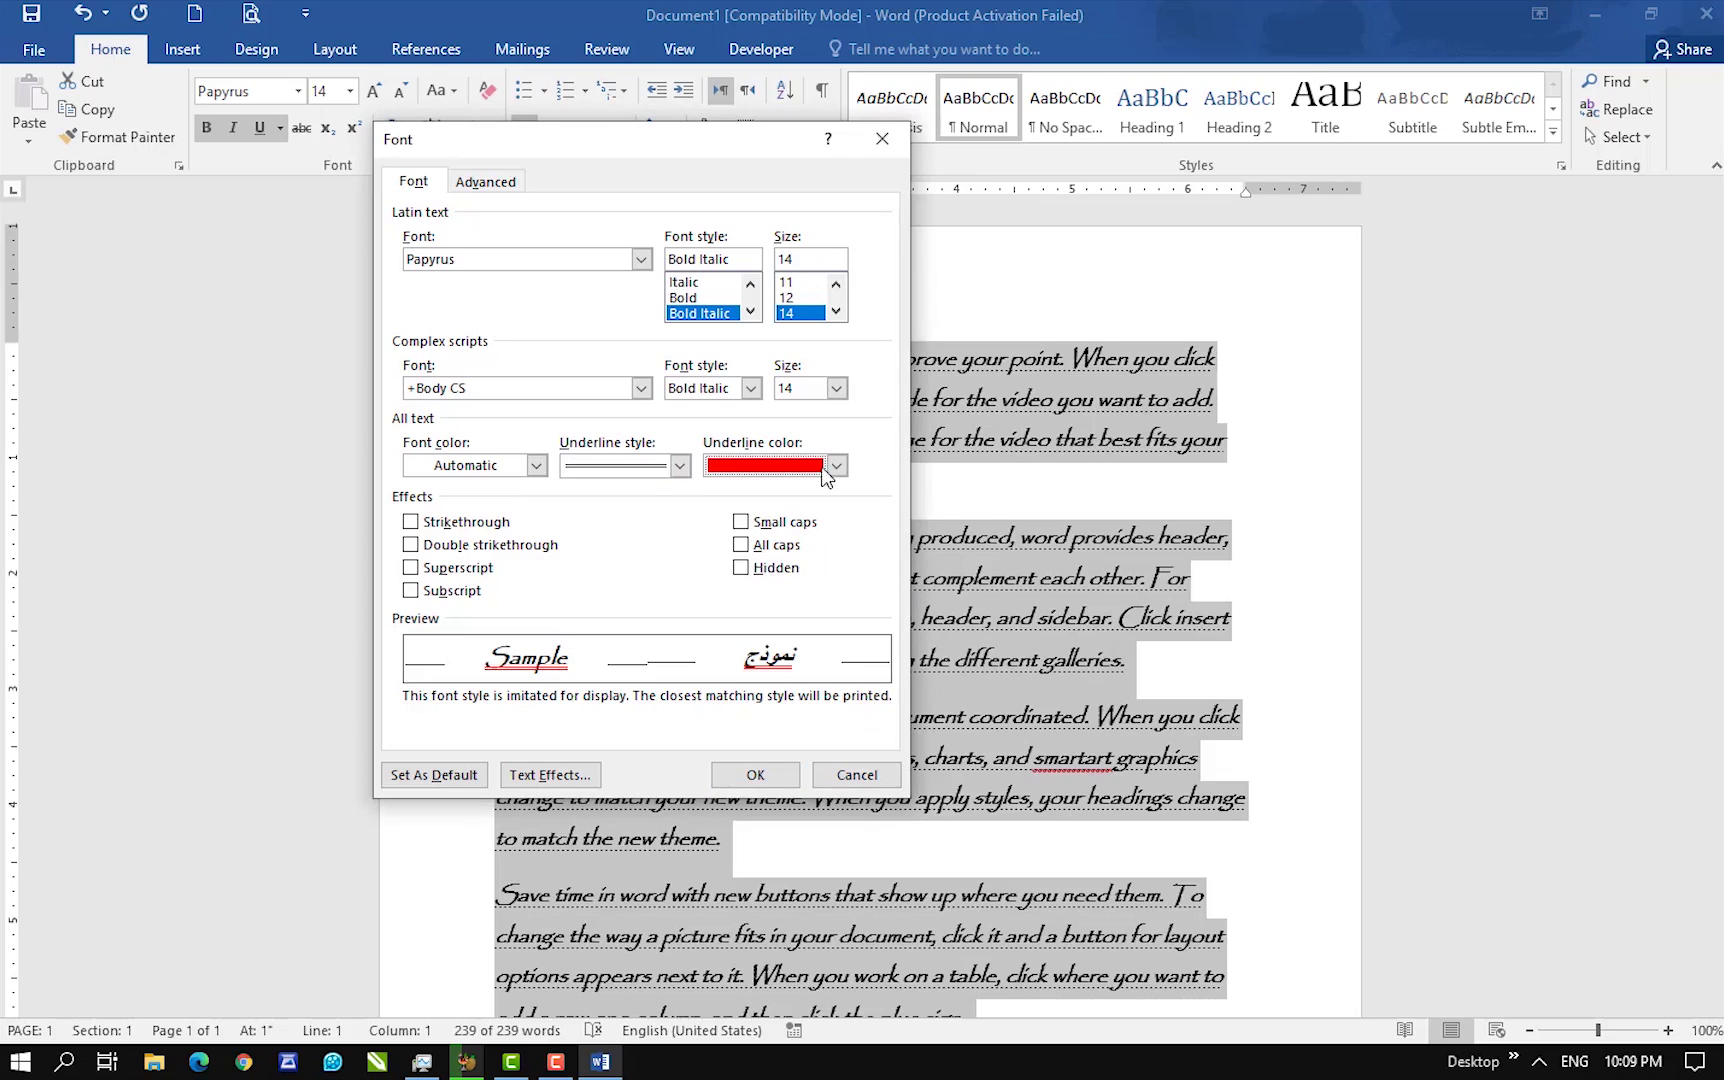
click(537, 466)
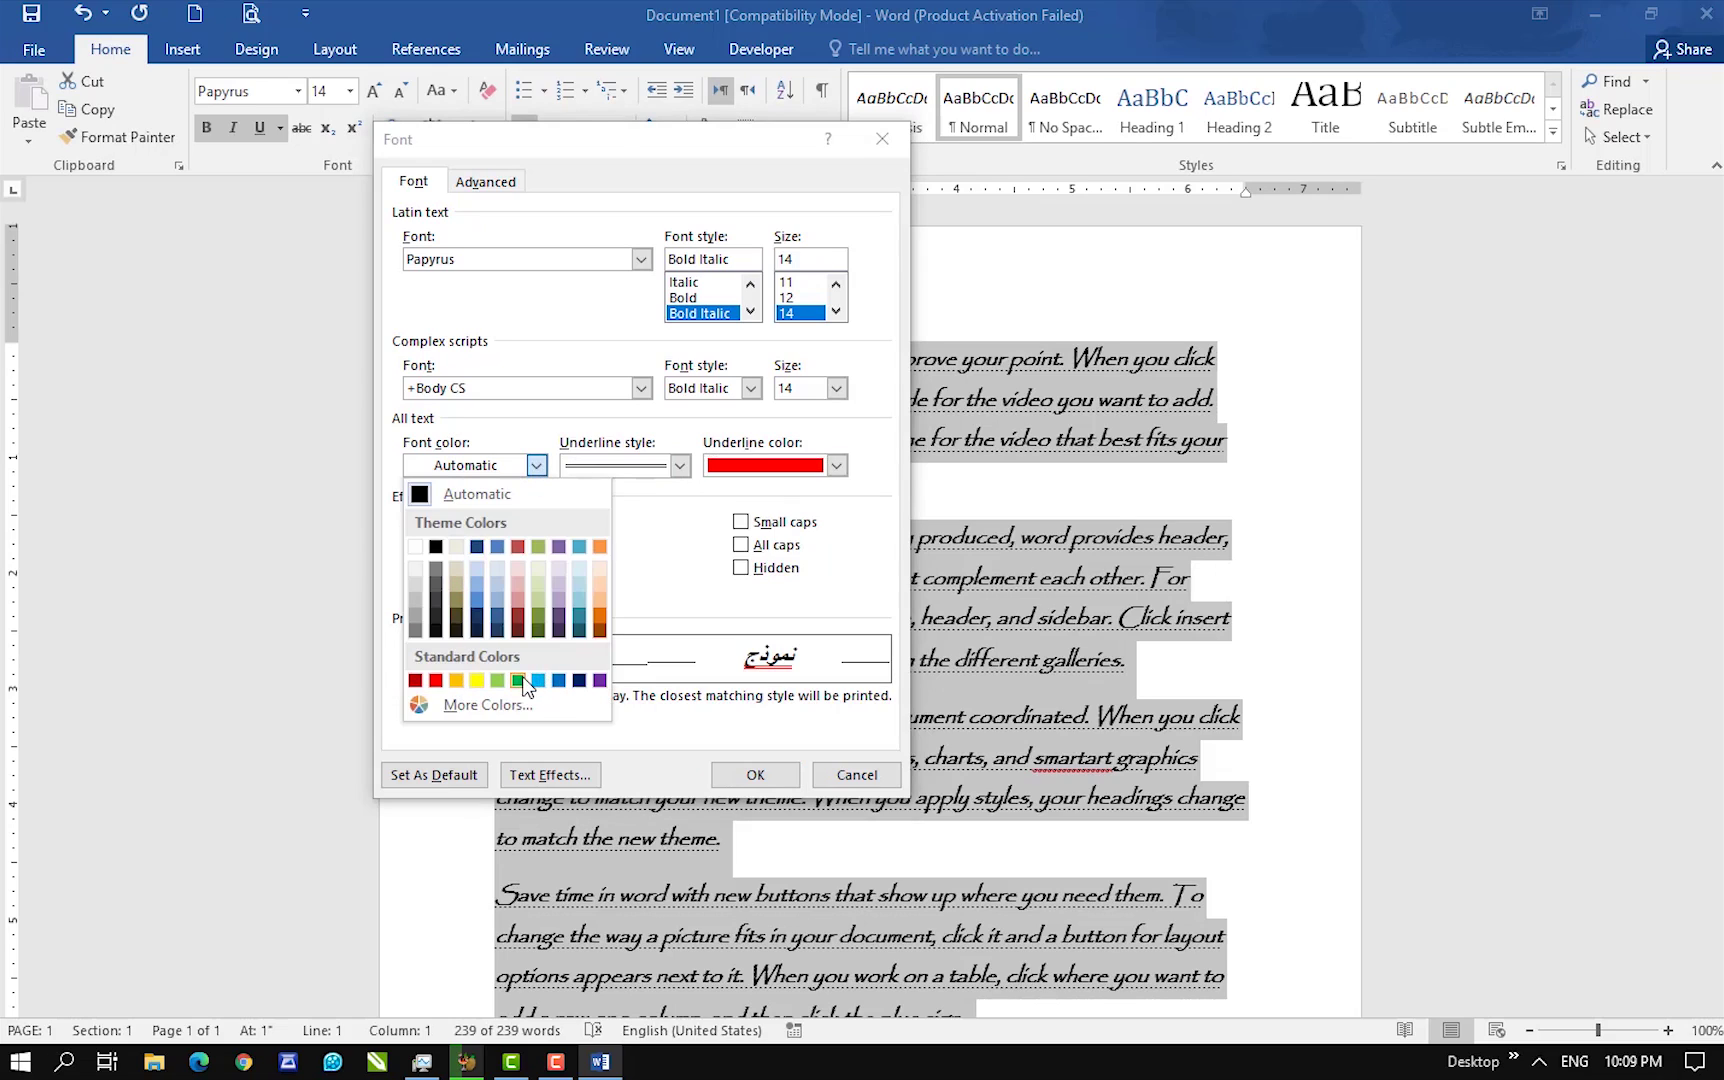
click(581, 681)
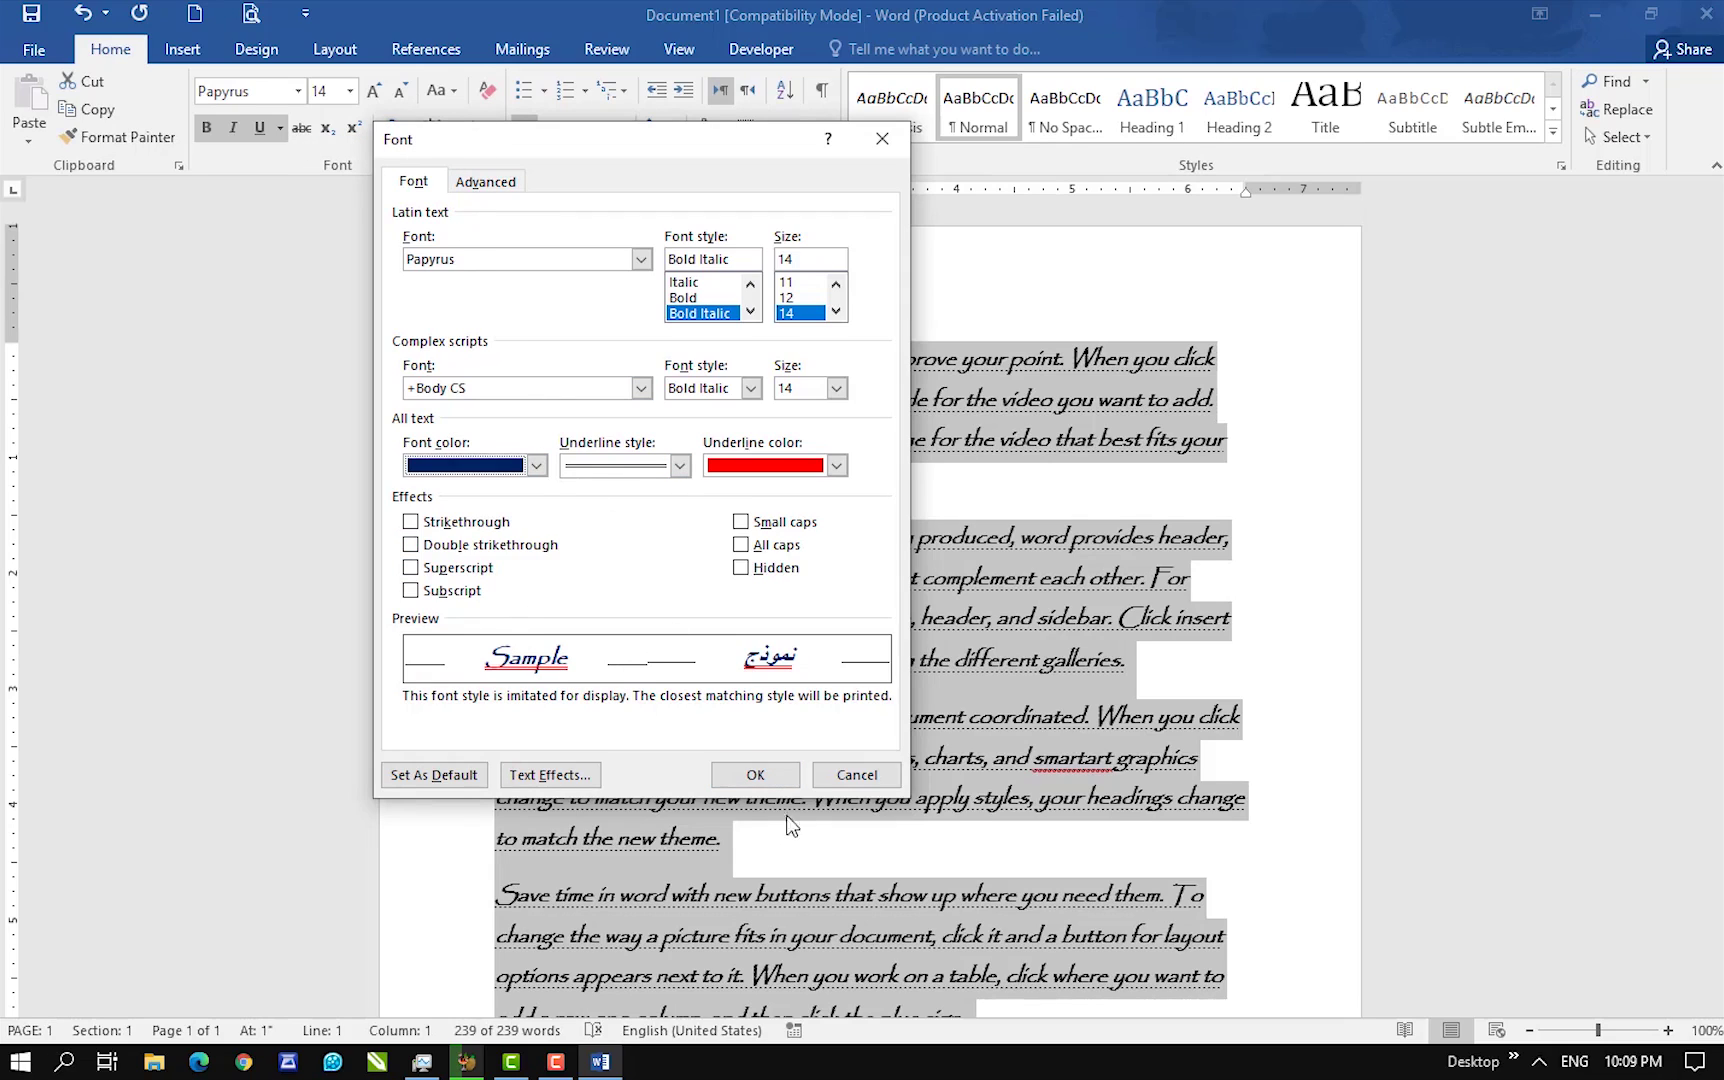
click(755, 775)
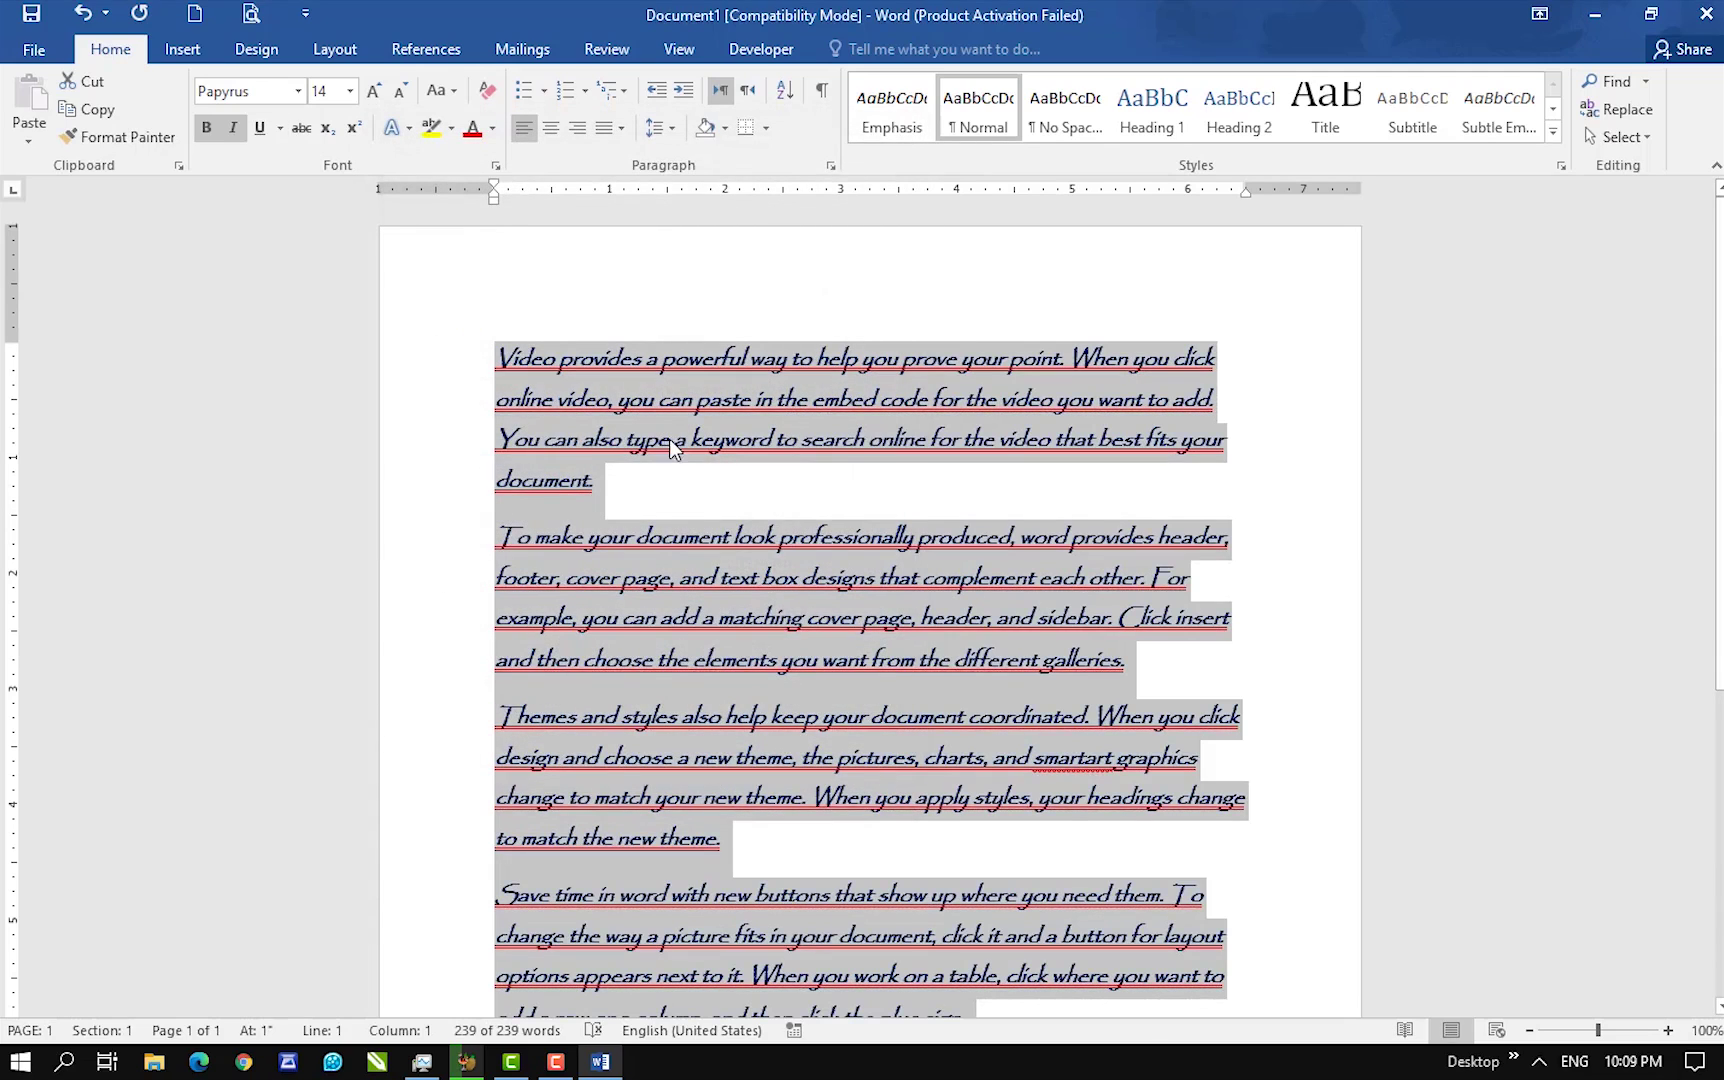
- Change the underline color of the selected paragraphs to green
click(281, 131)
mouse_move(372, 475)
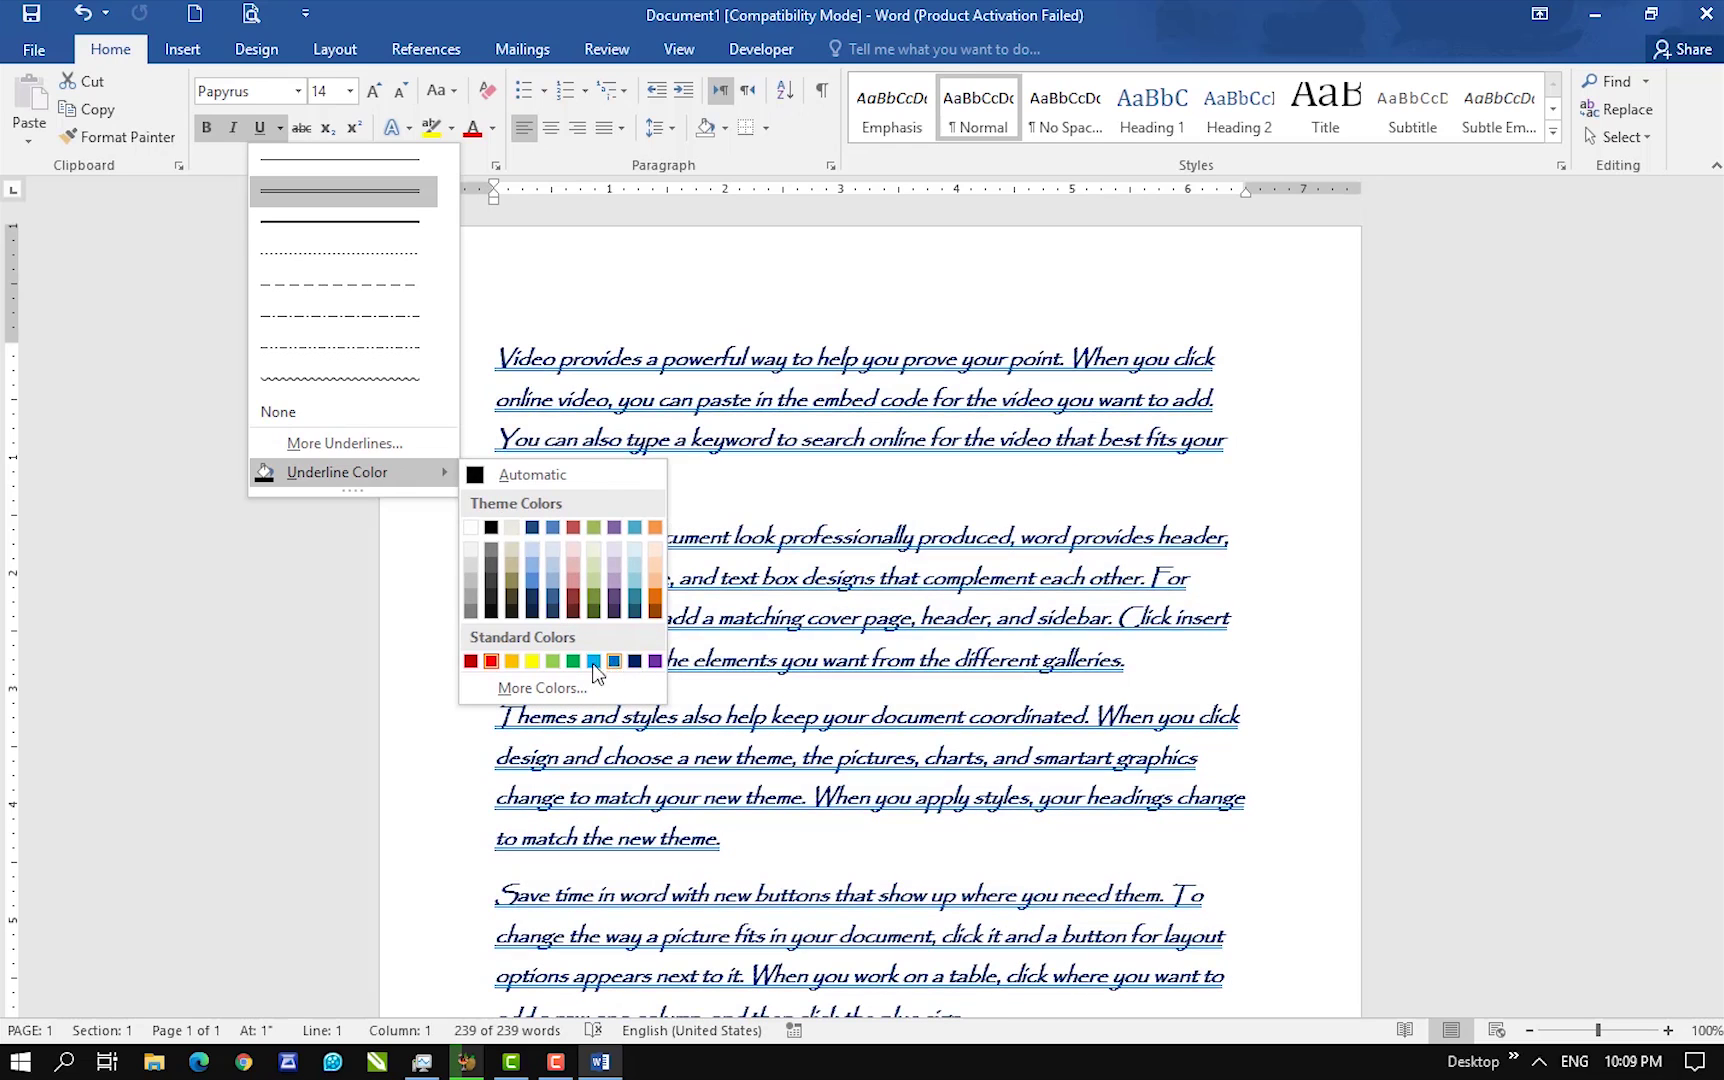
click(573, 661)
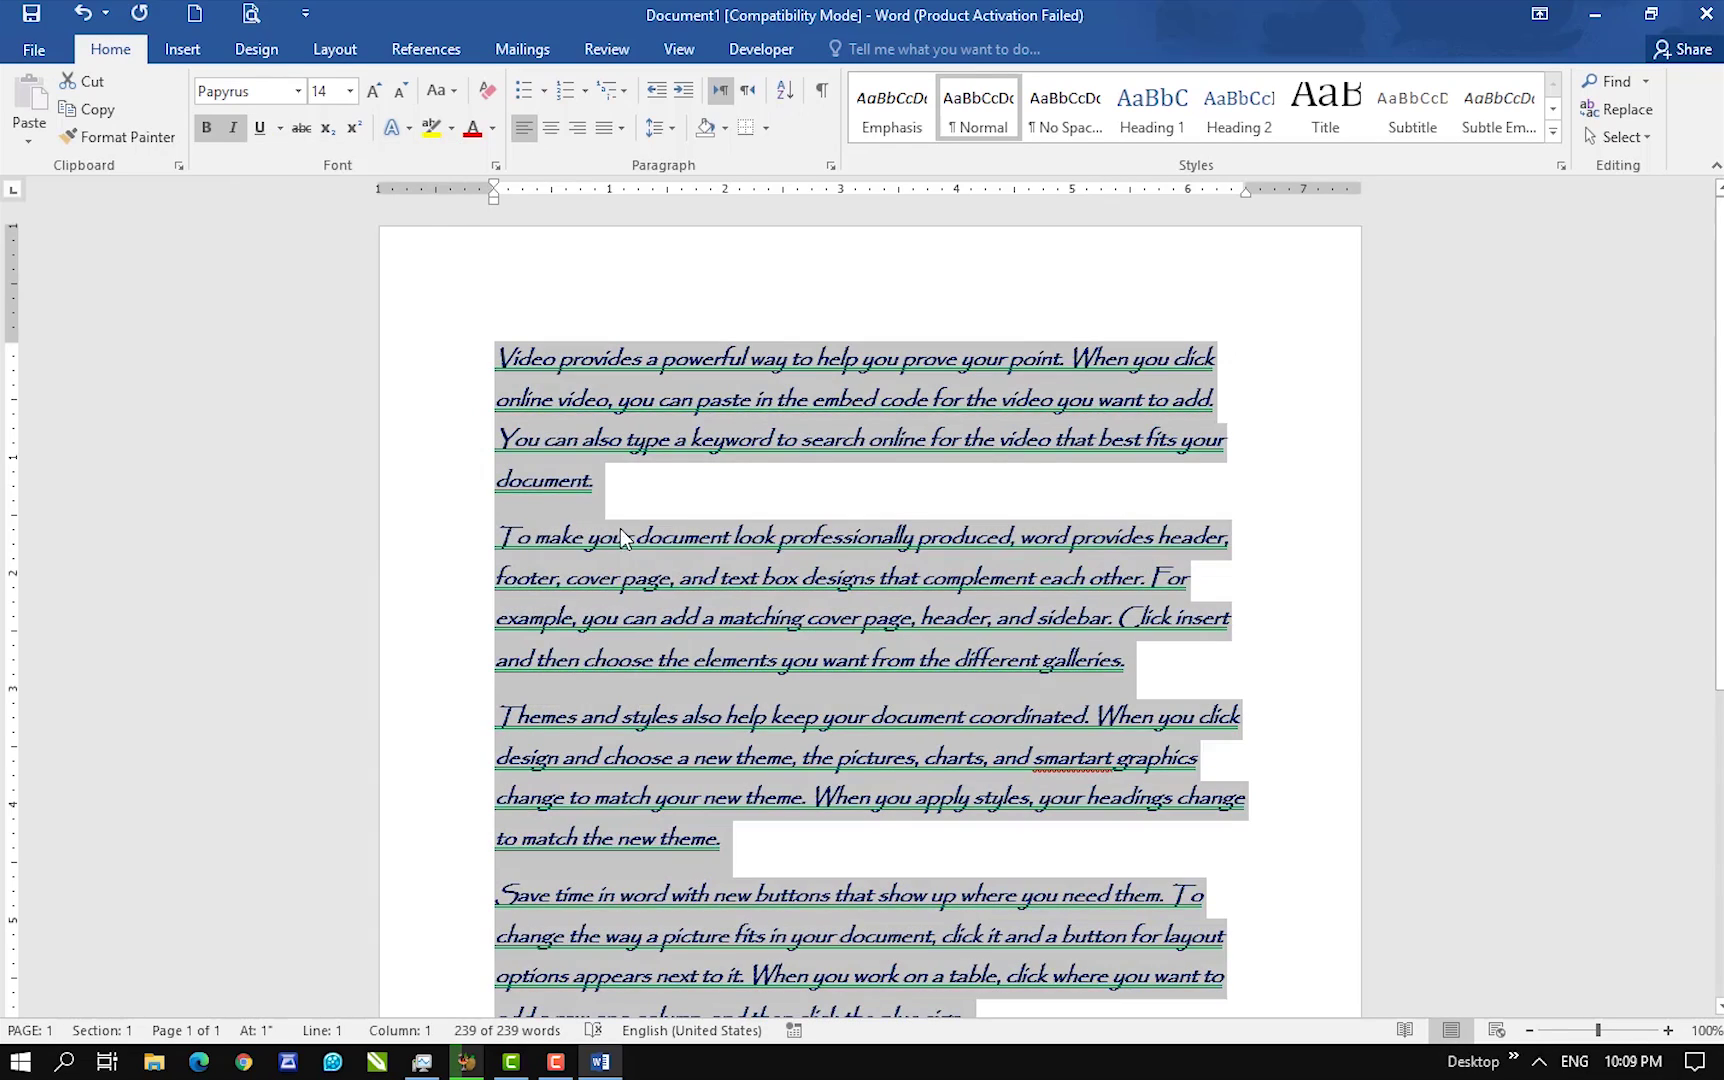
- Try strikethrough on all the selected paragraphs and undo it
click(301, 128)
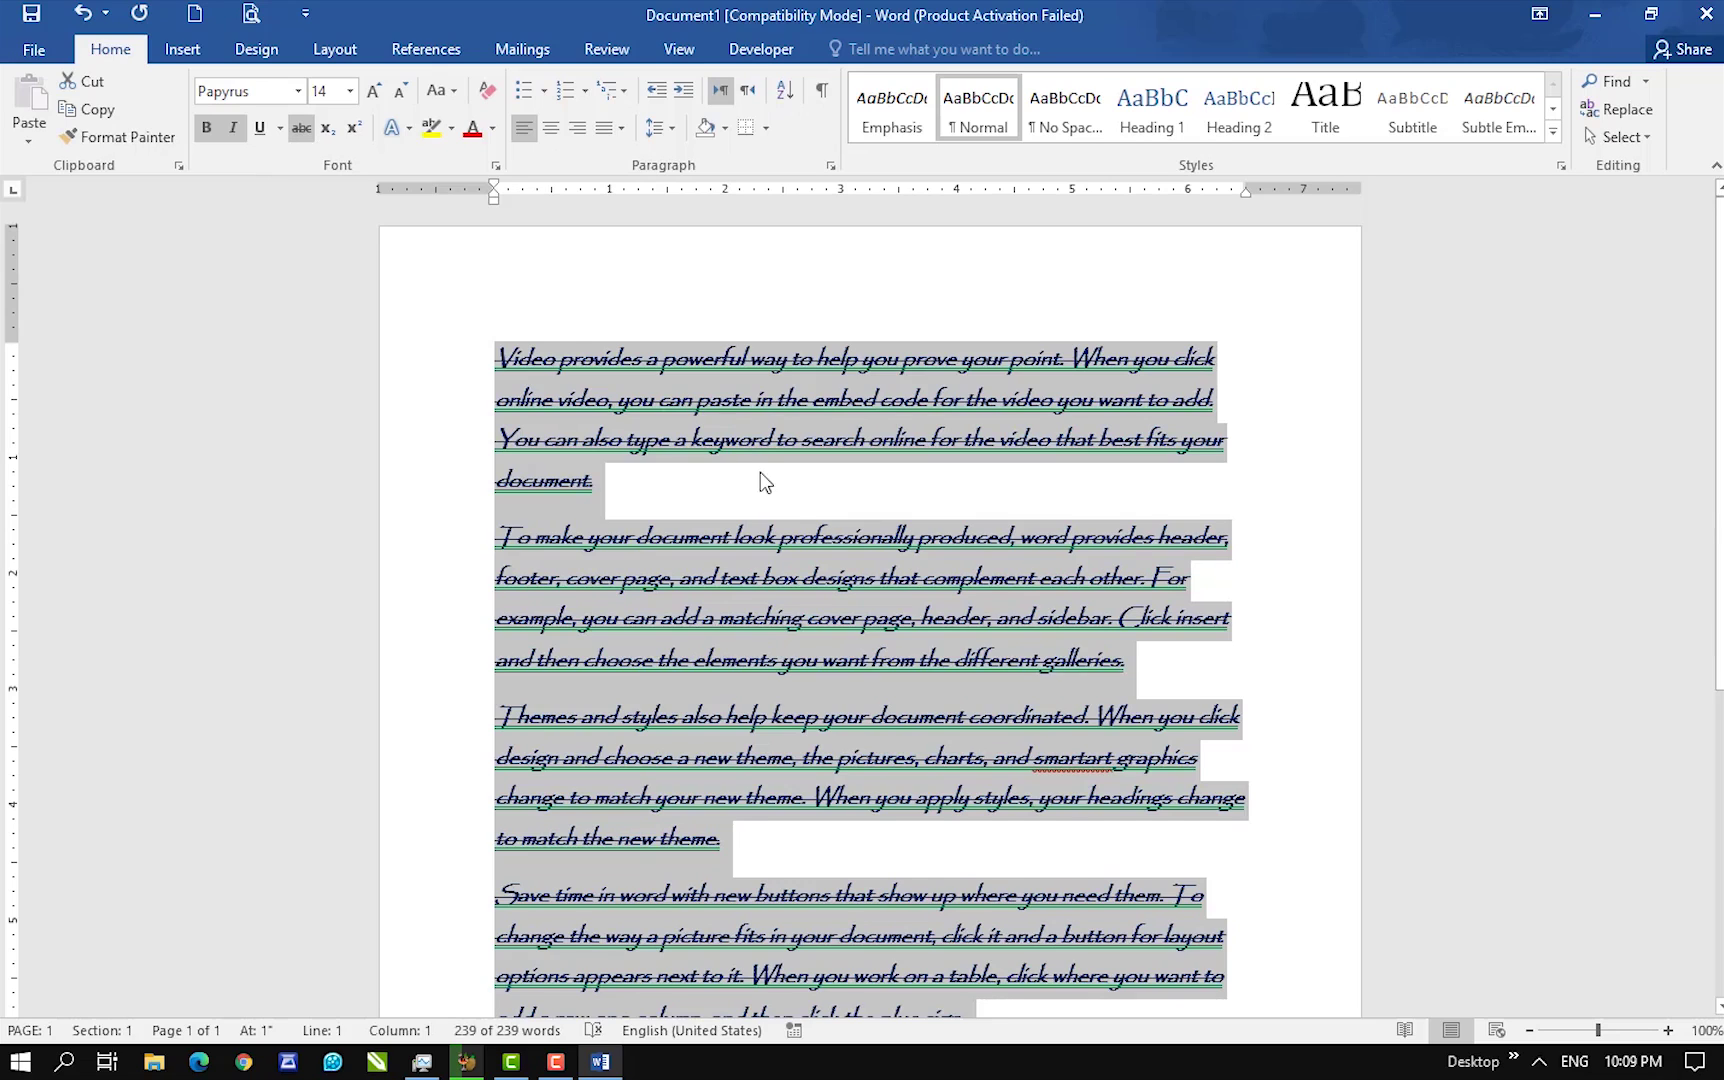
click(660, 360)
drag(643, 362, 558, 362)
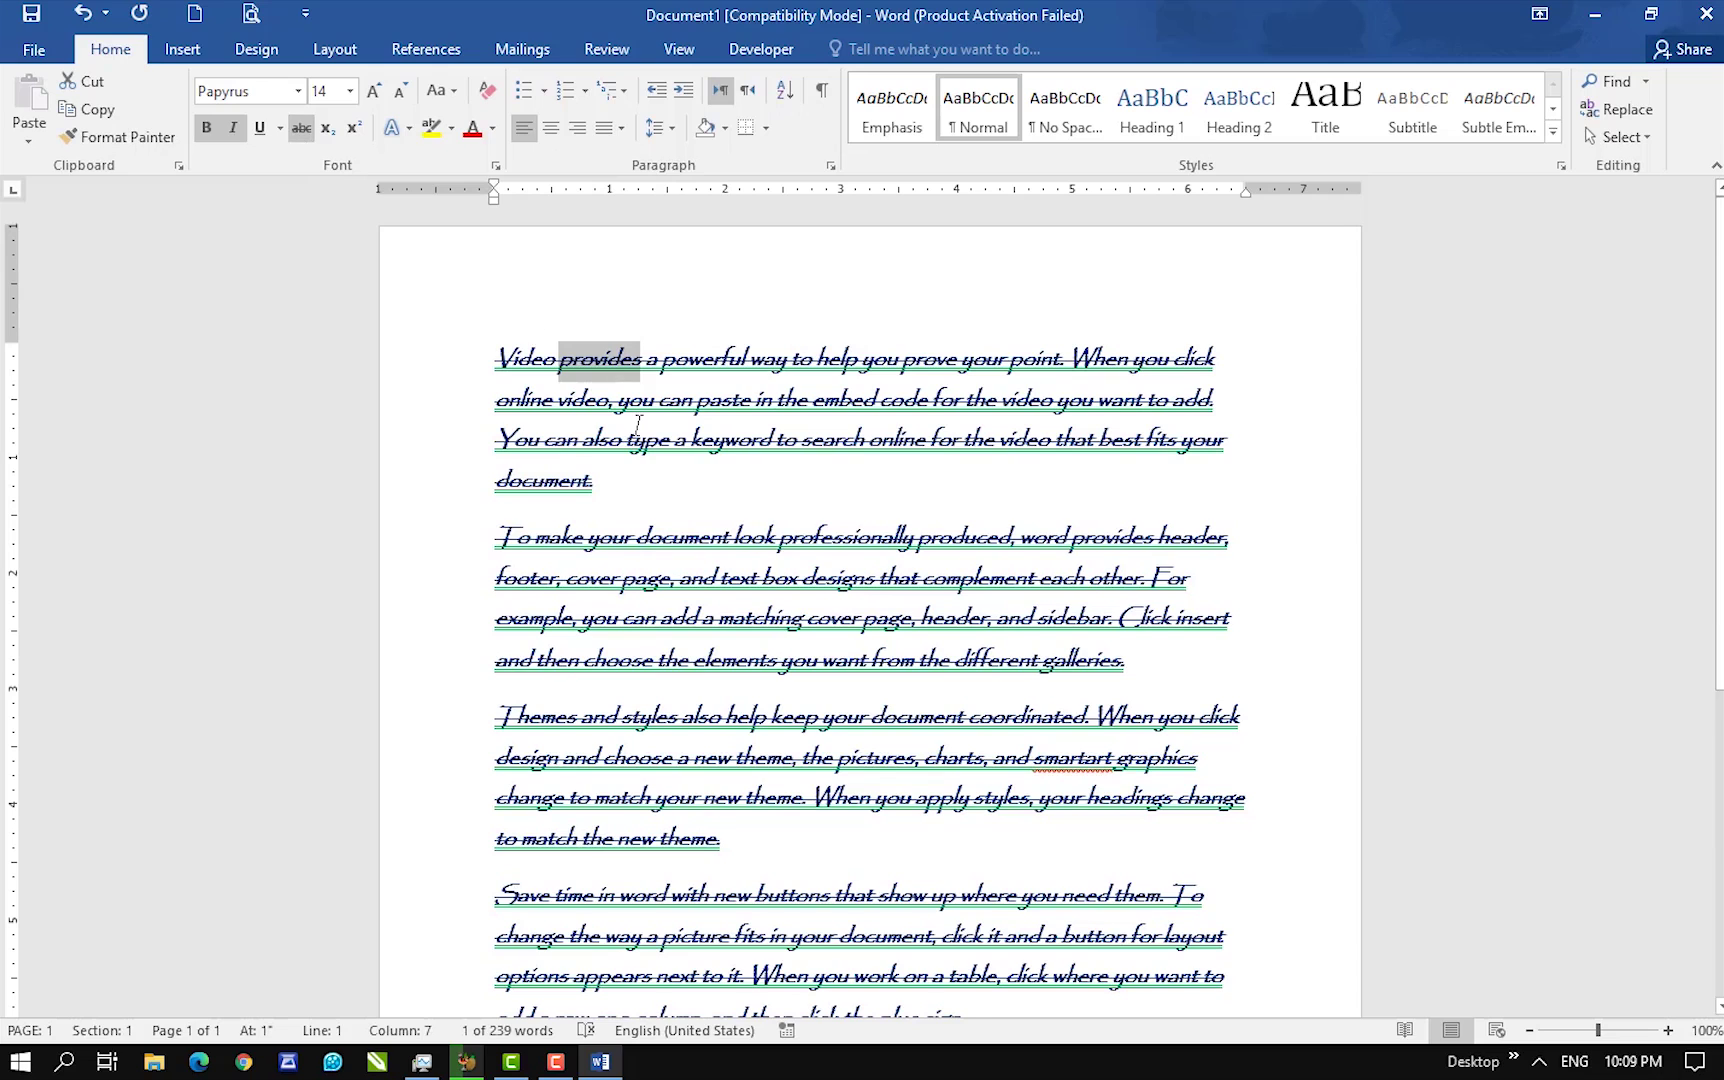
key(ctrl+a)
key(ctrl+z)
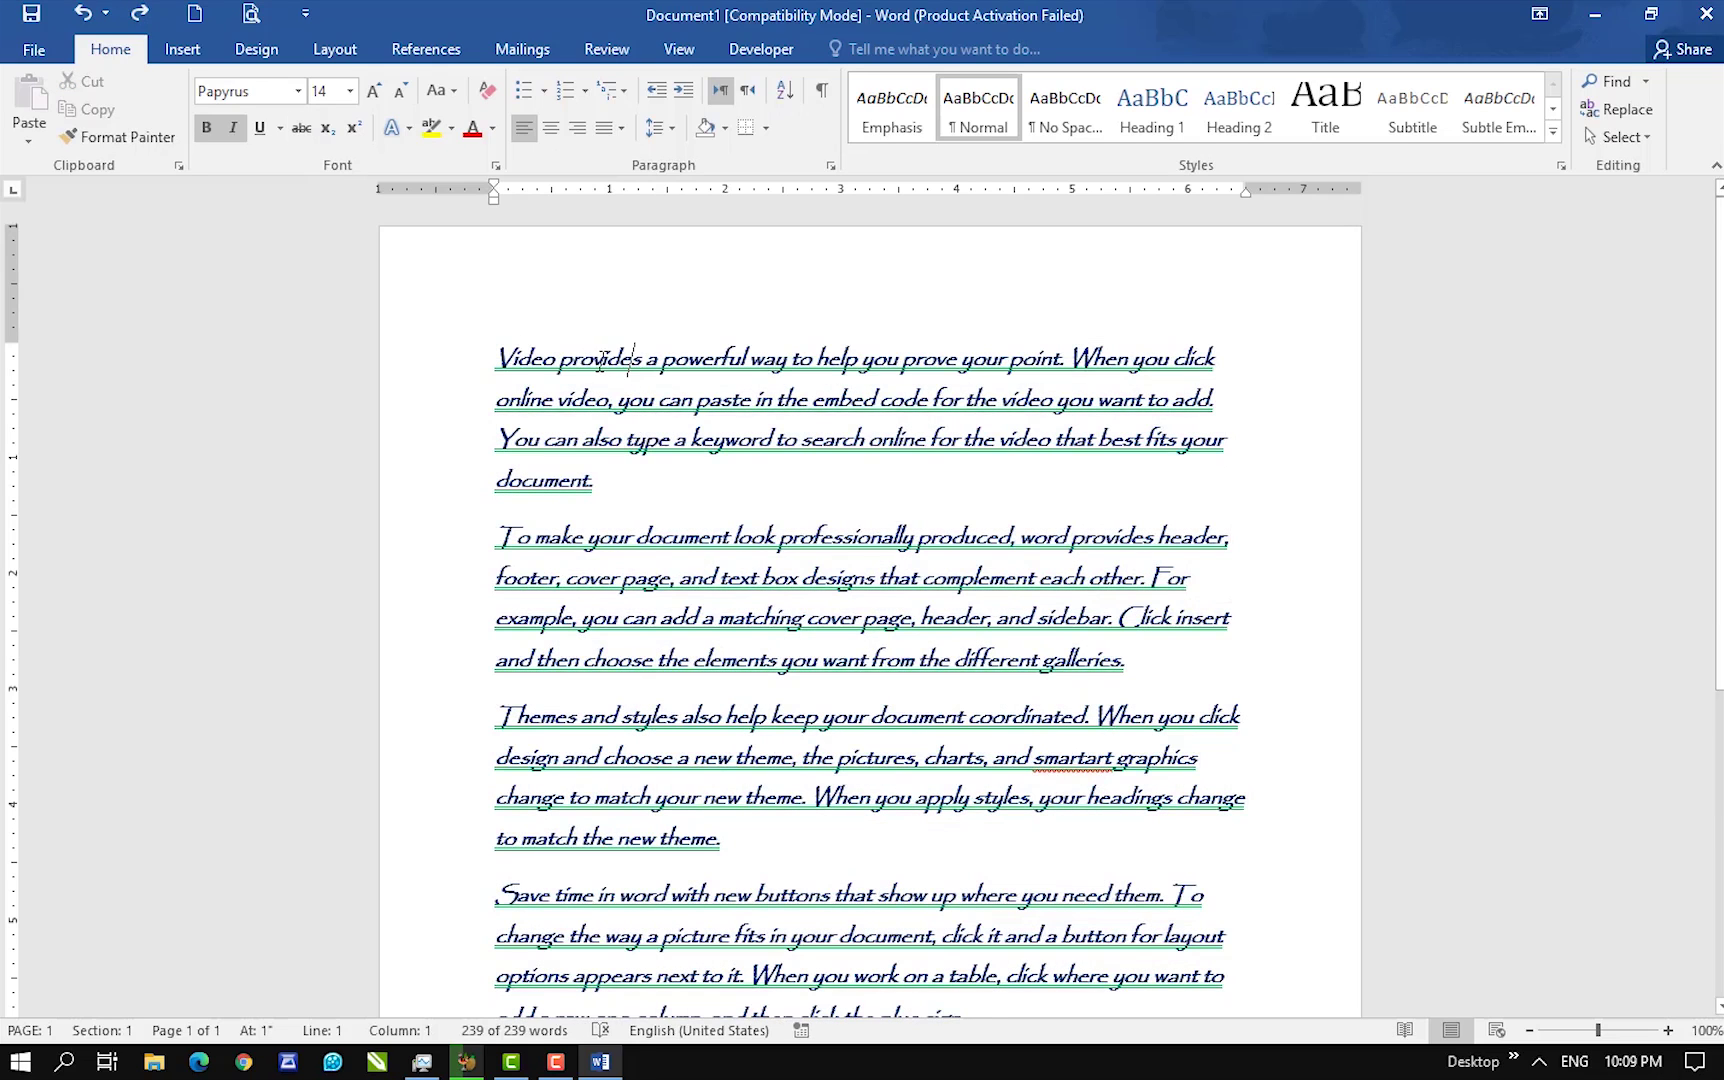
- Strike through only the word "provides" in the first sentence
double_click(597, 365)
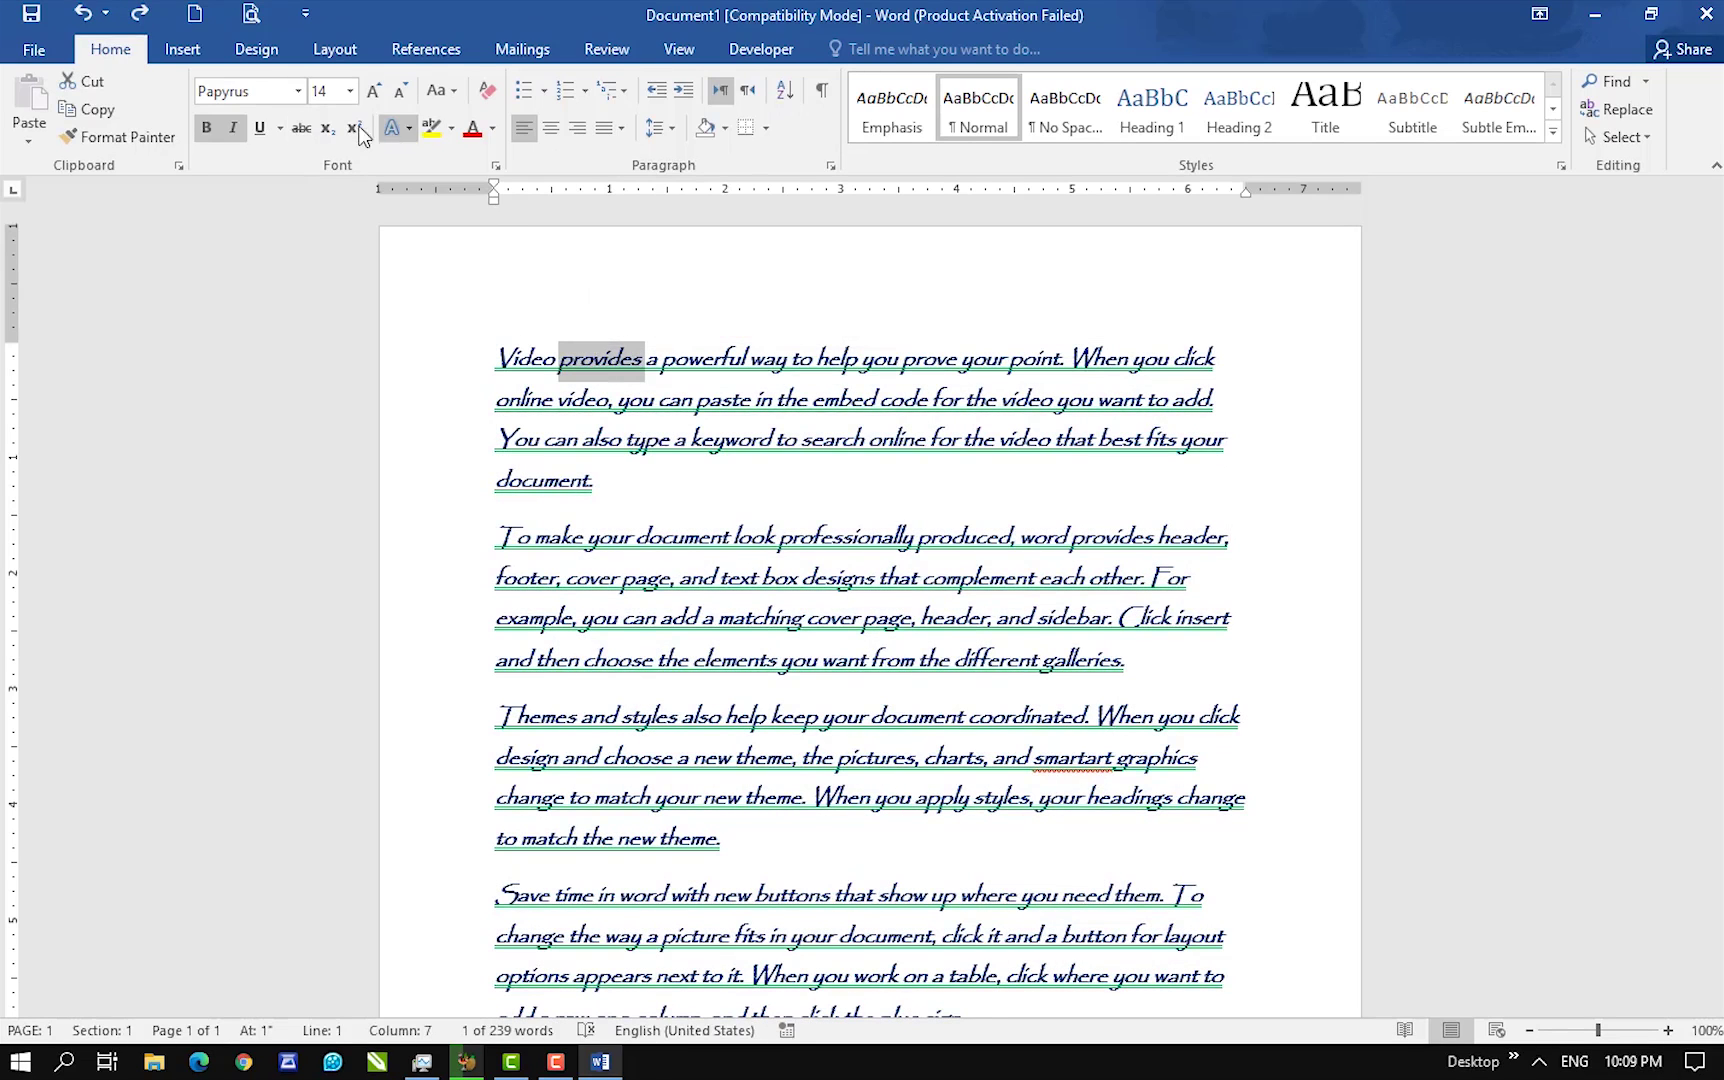
click(301, 127)
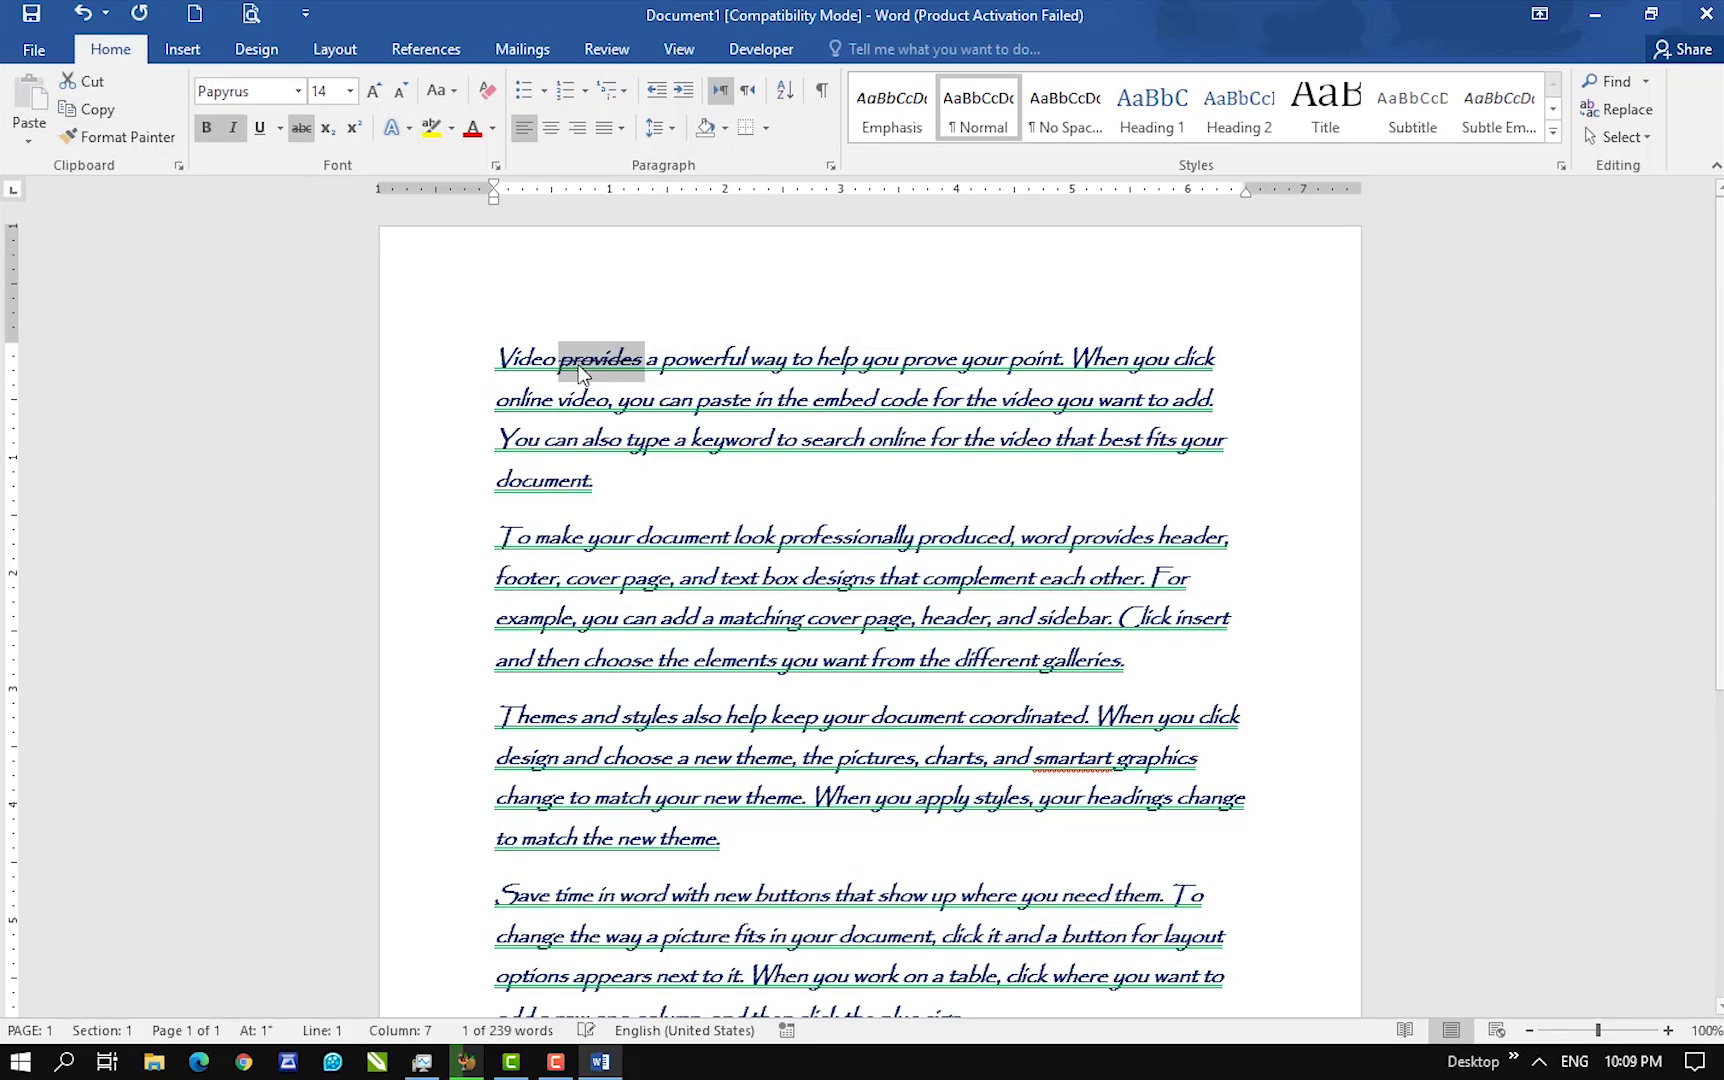
click(628, 384)
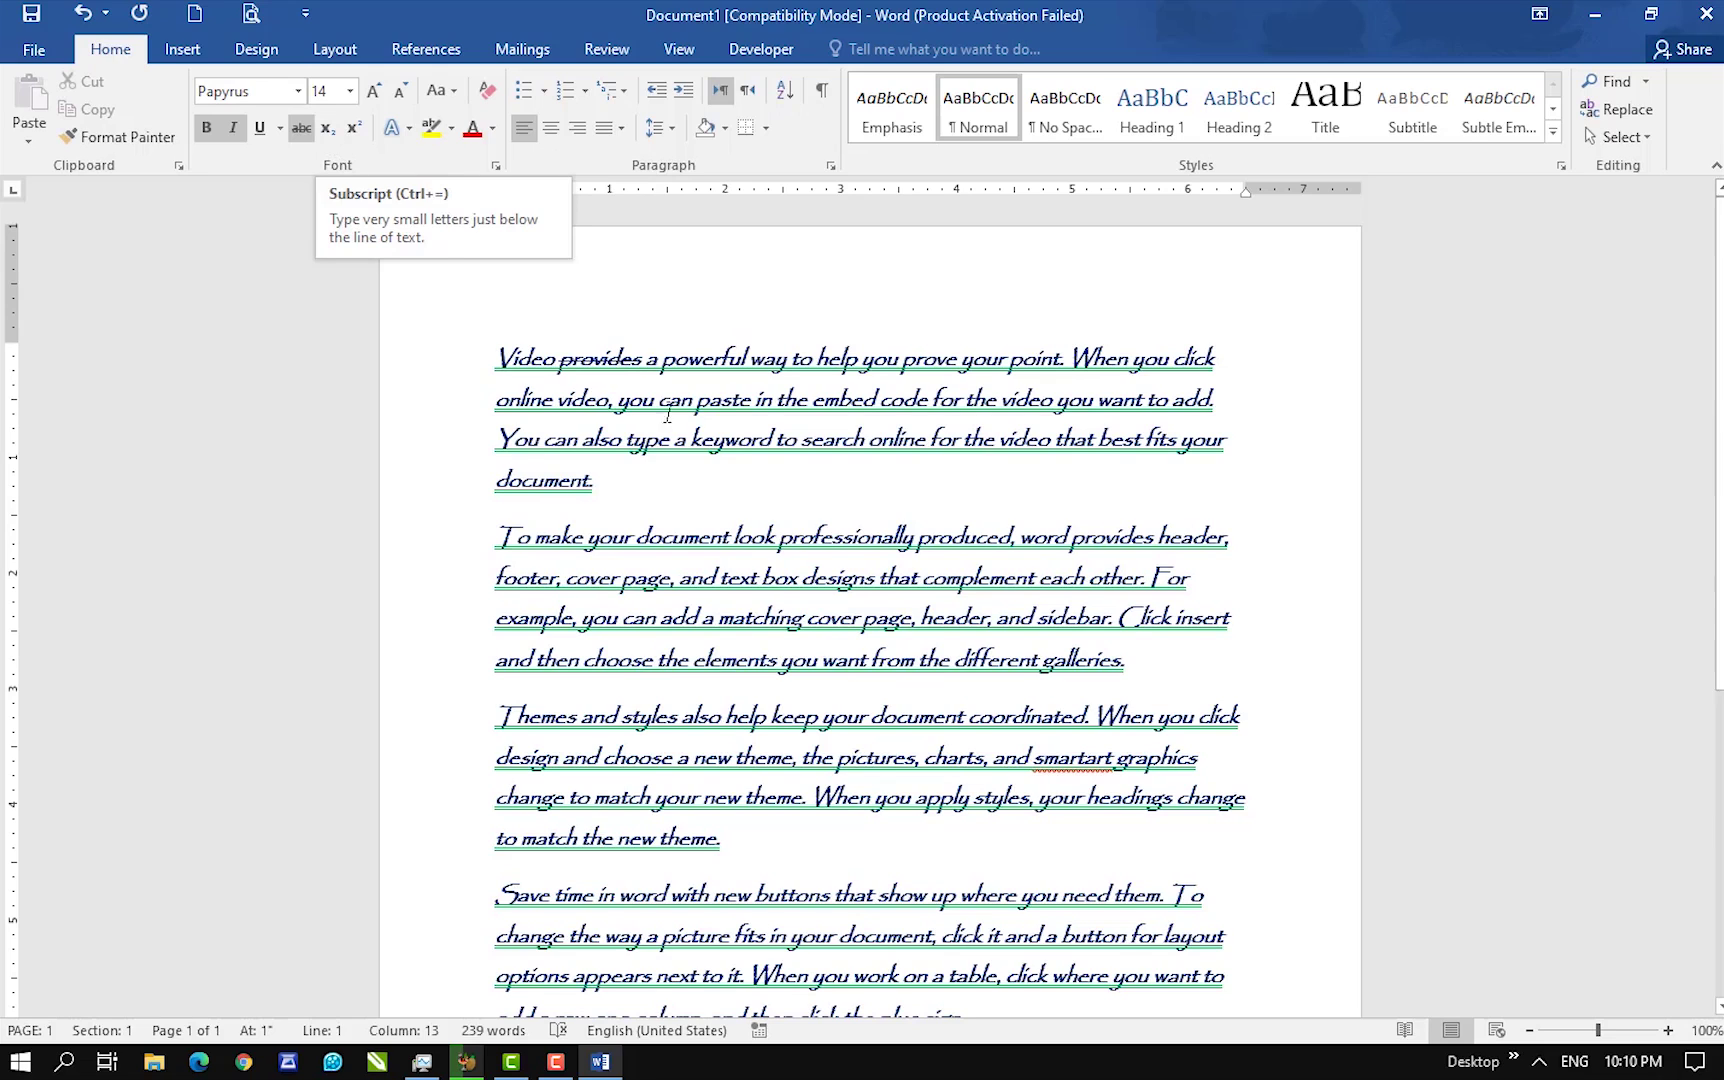
- Enter H2O on the empty line below the last paragraph and make its 2 a subscript
scroll(733, 681, down, 5)
click(581, 766)
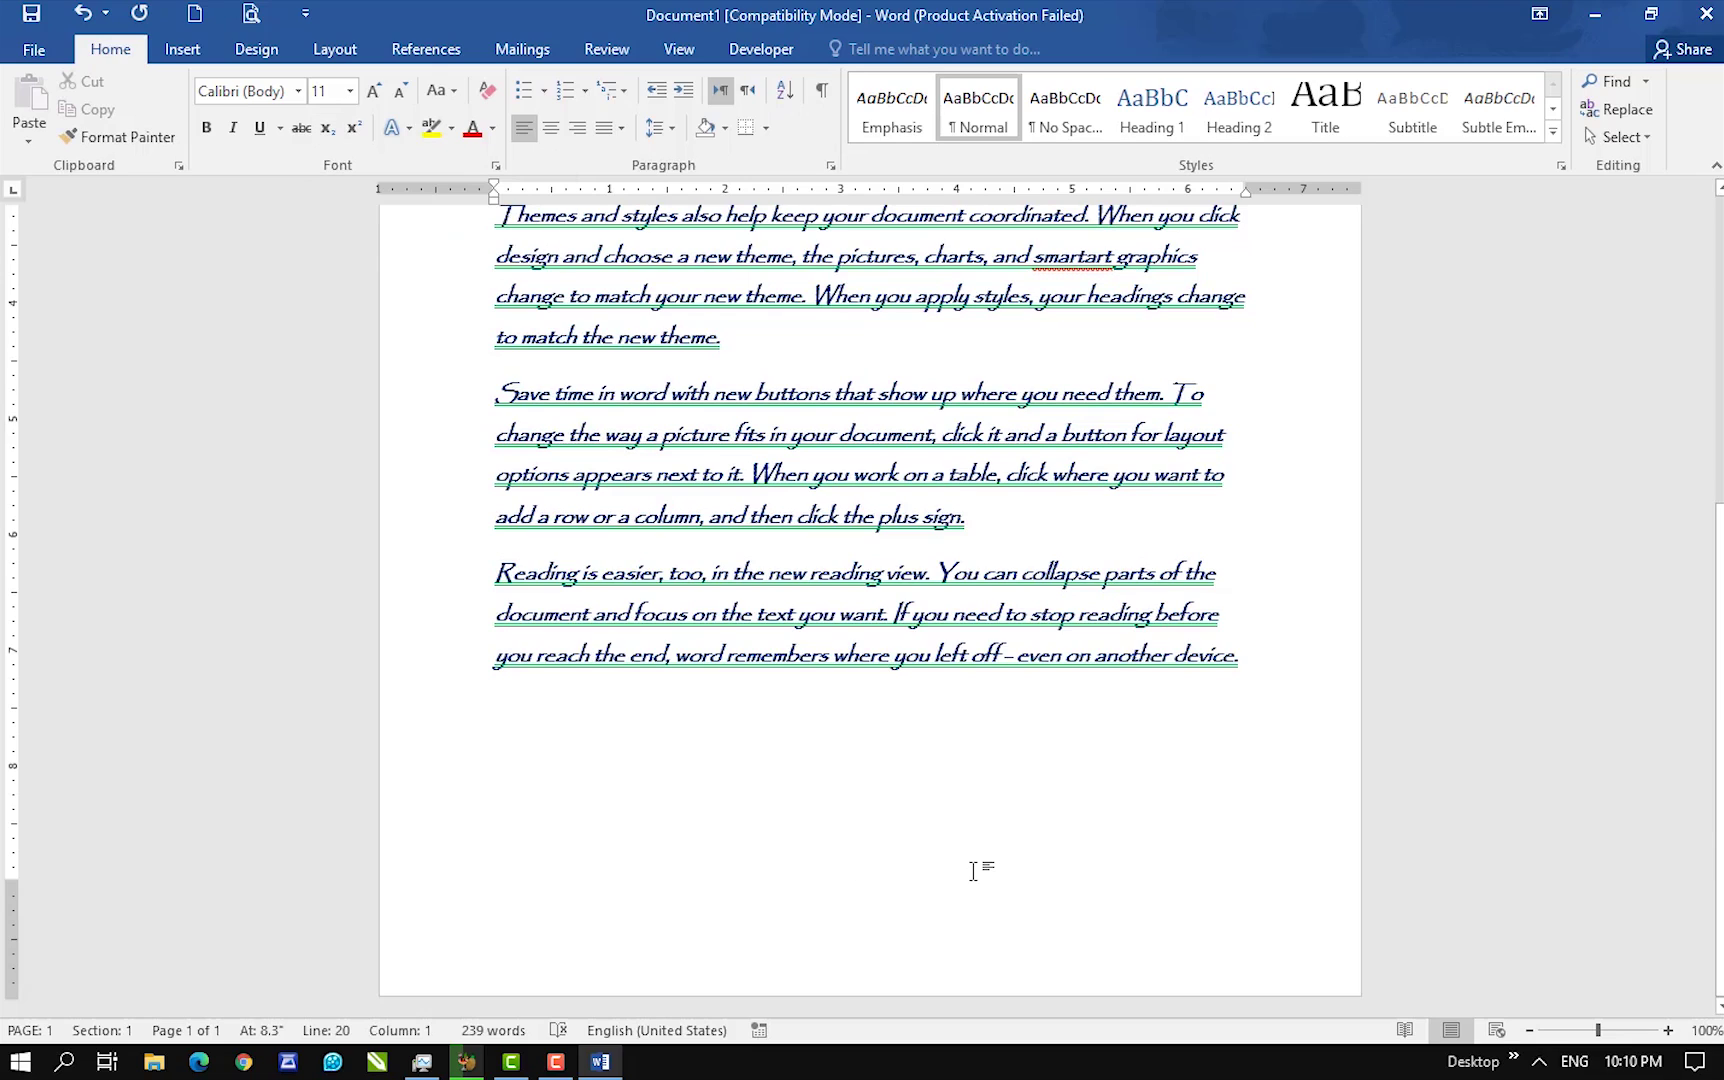
text(h)
drag(513, 710, 503, 708)
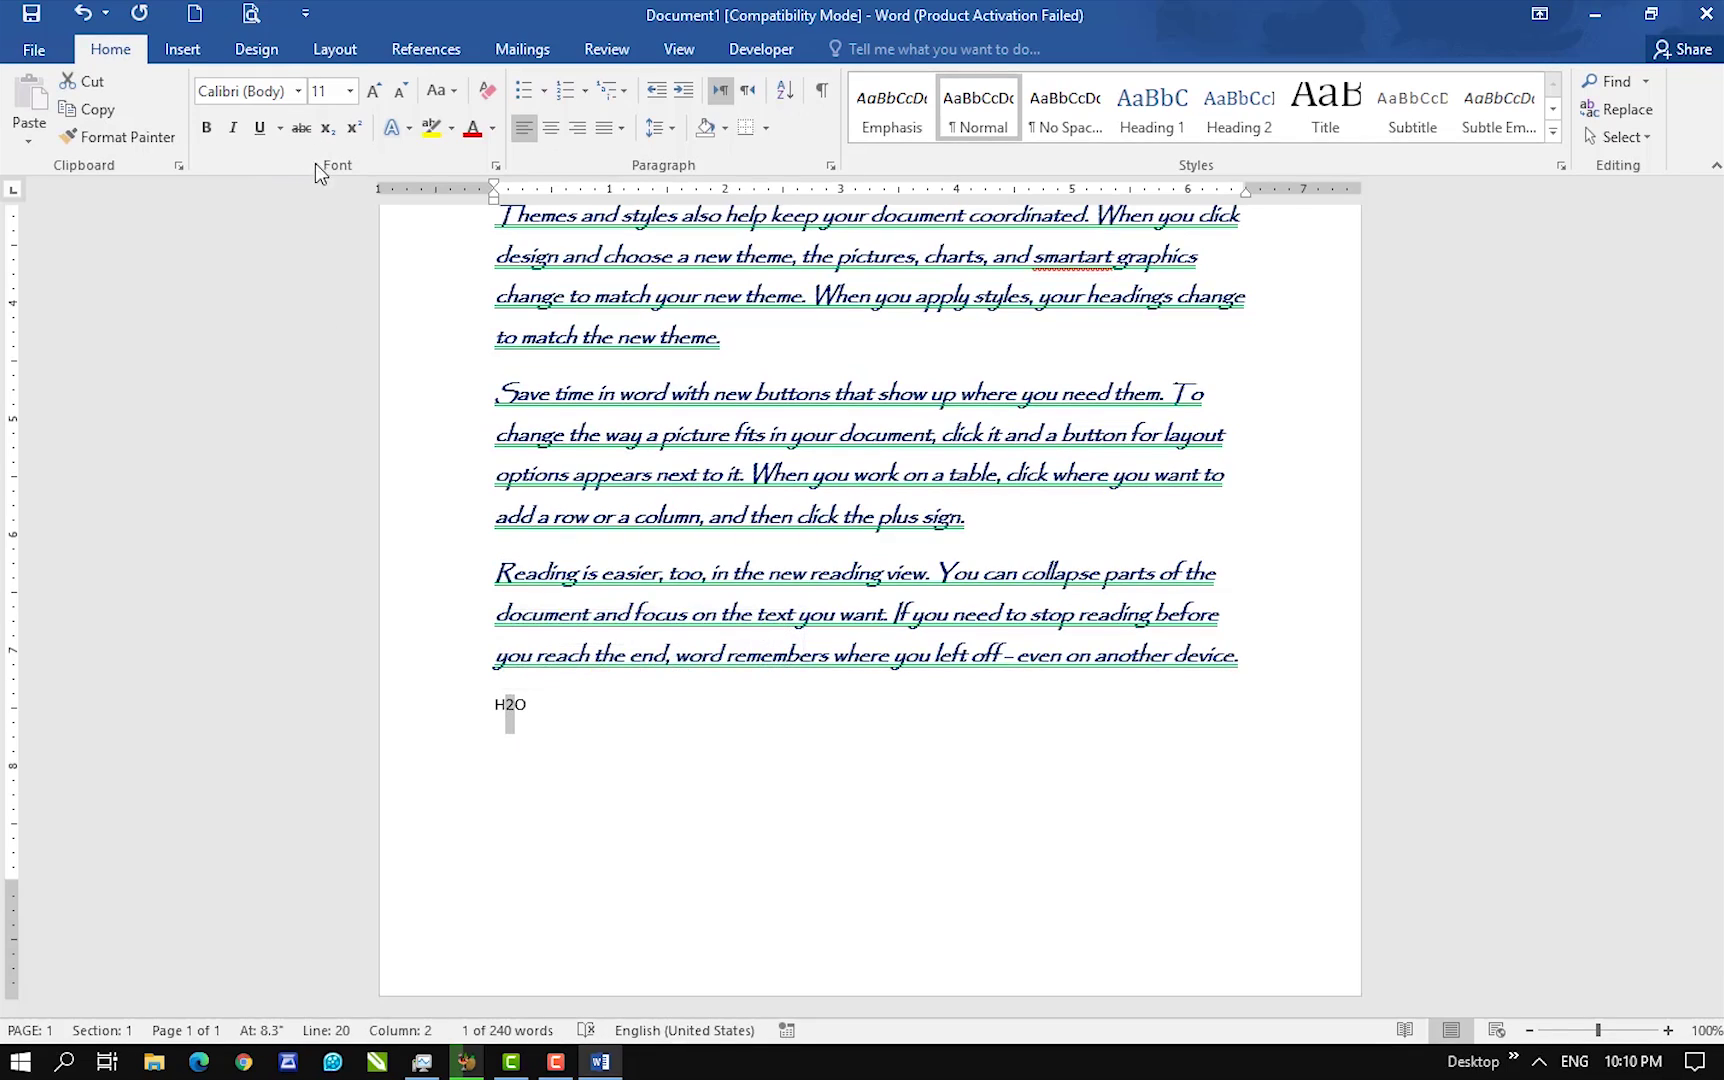
click(329, 135)
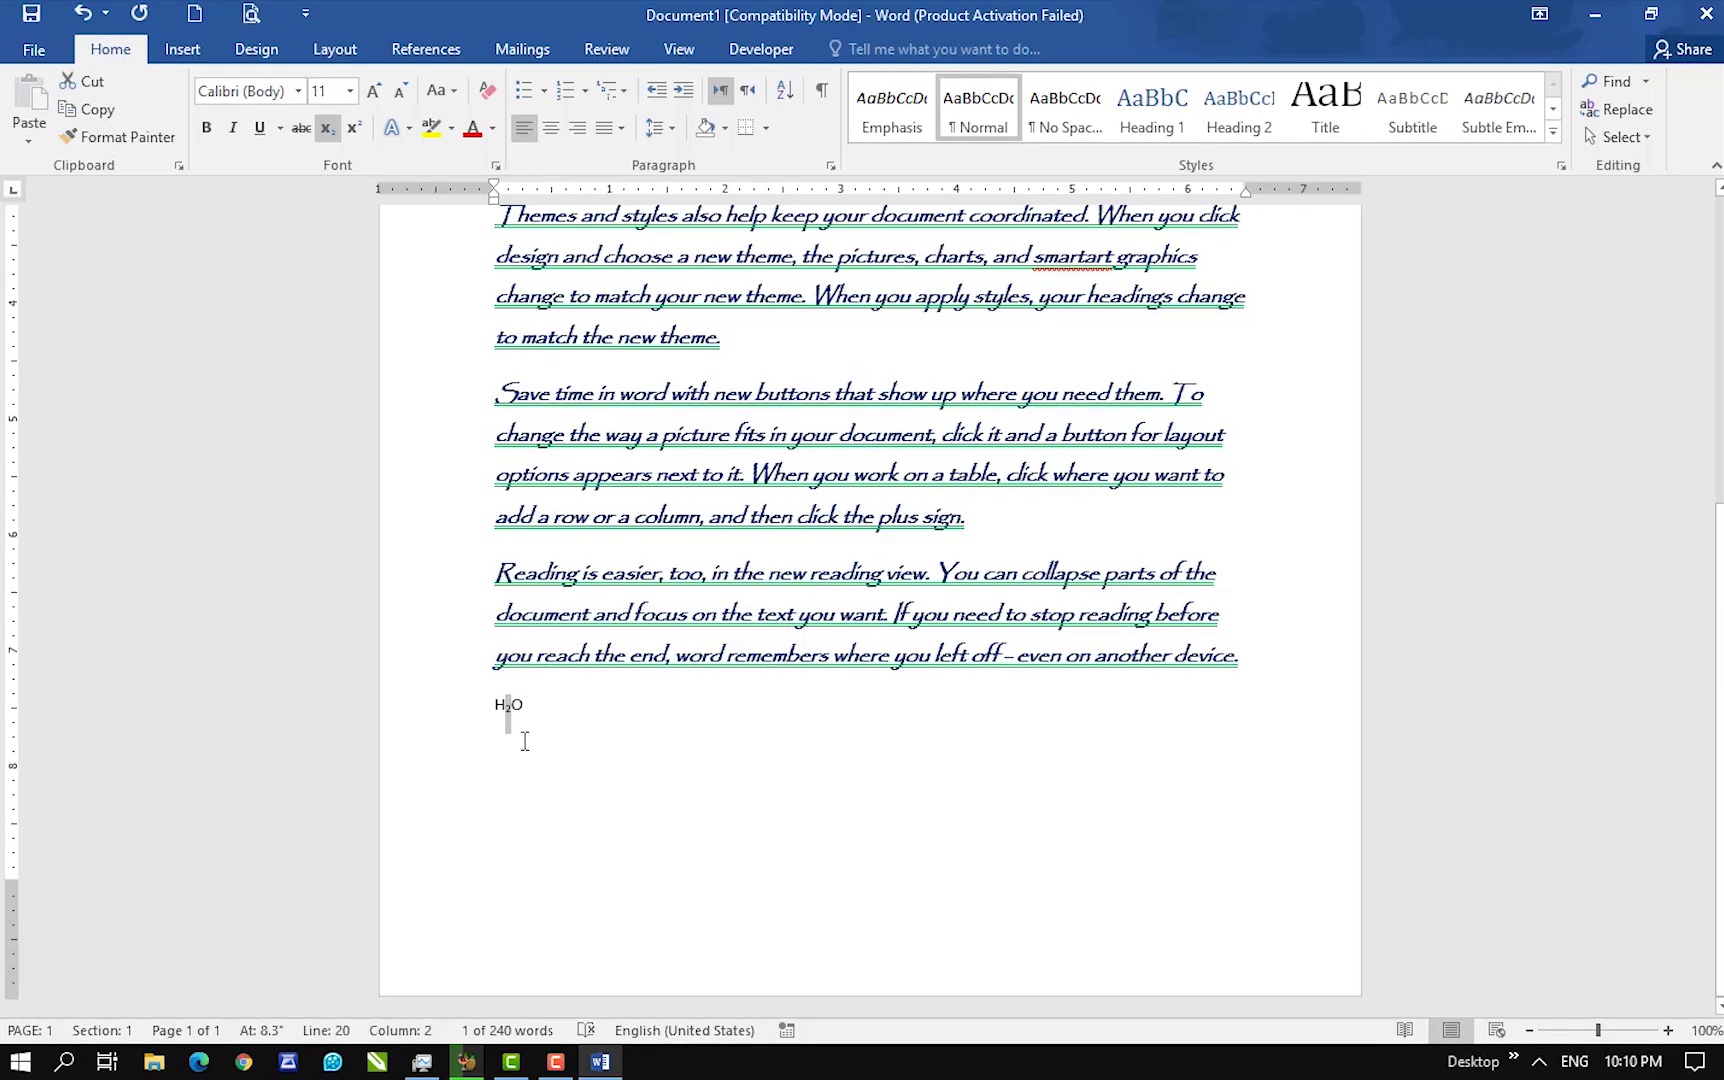
- Add 25 after the H2O formula and make the 5 a superscript
scroll(522, 737, up, 3)
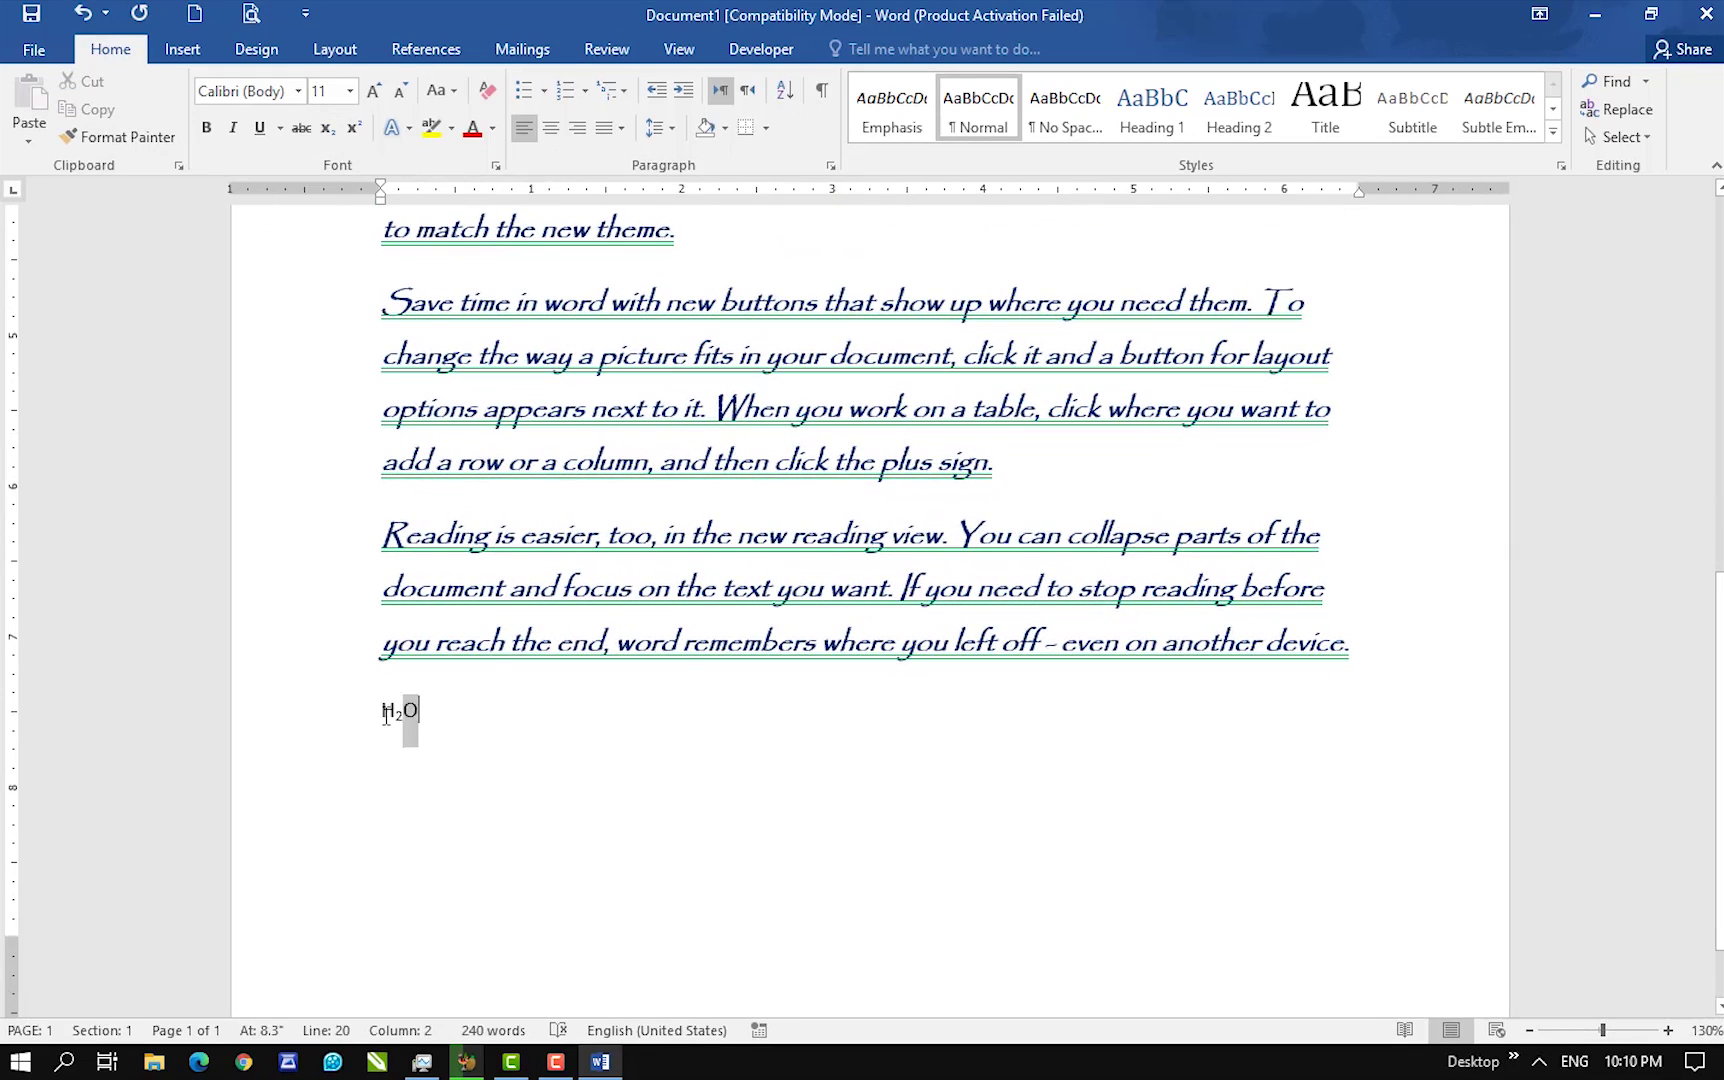
double_click(410, 740)
click(452, 738)
text(25)
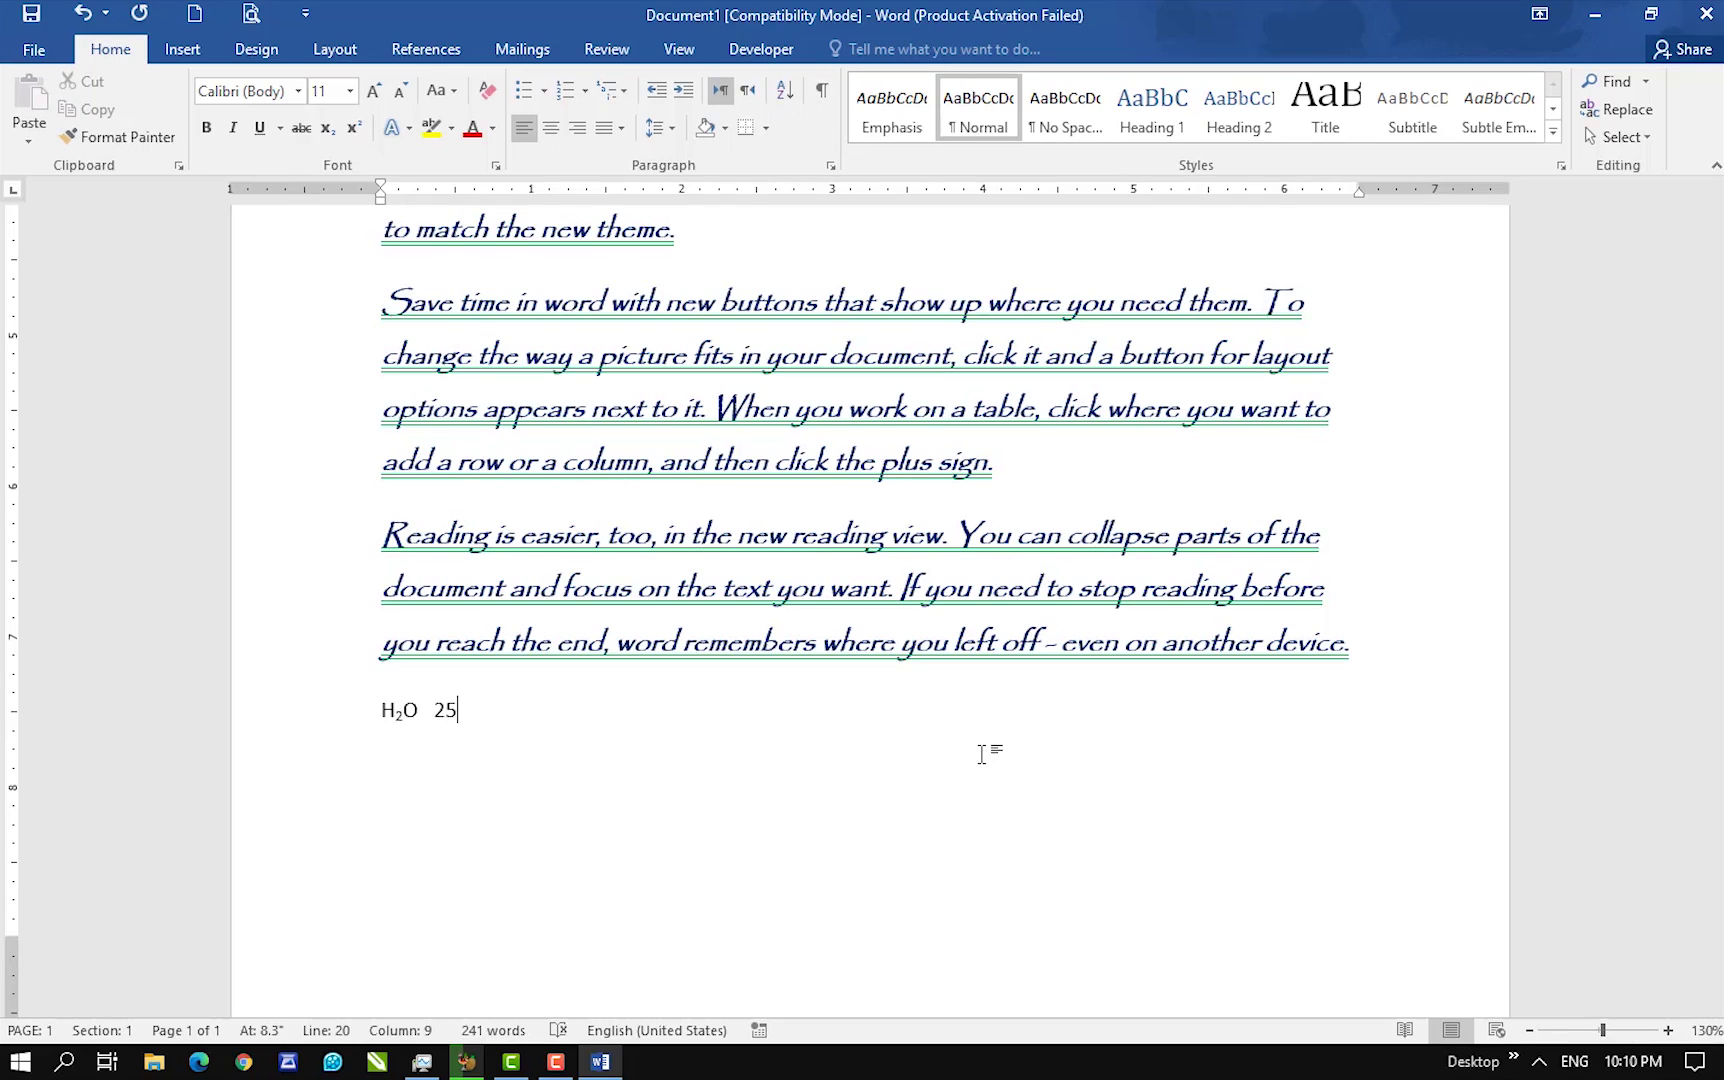
drag(459, 714, 449, 716)
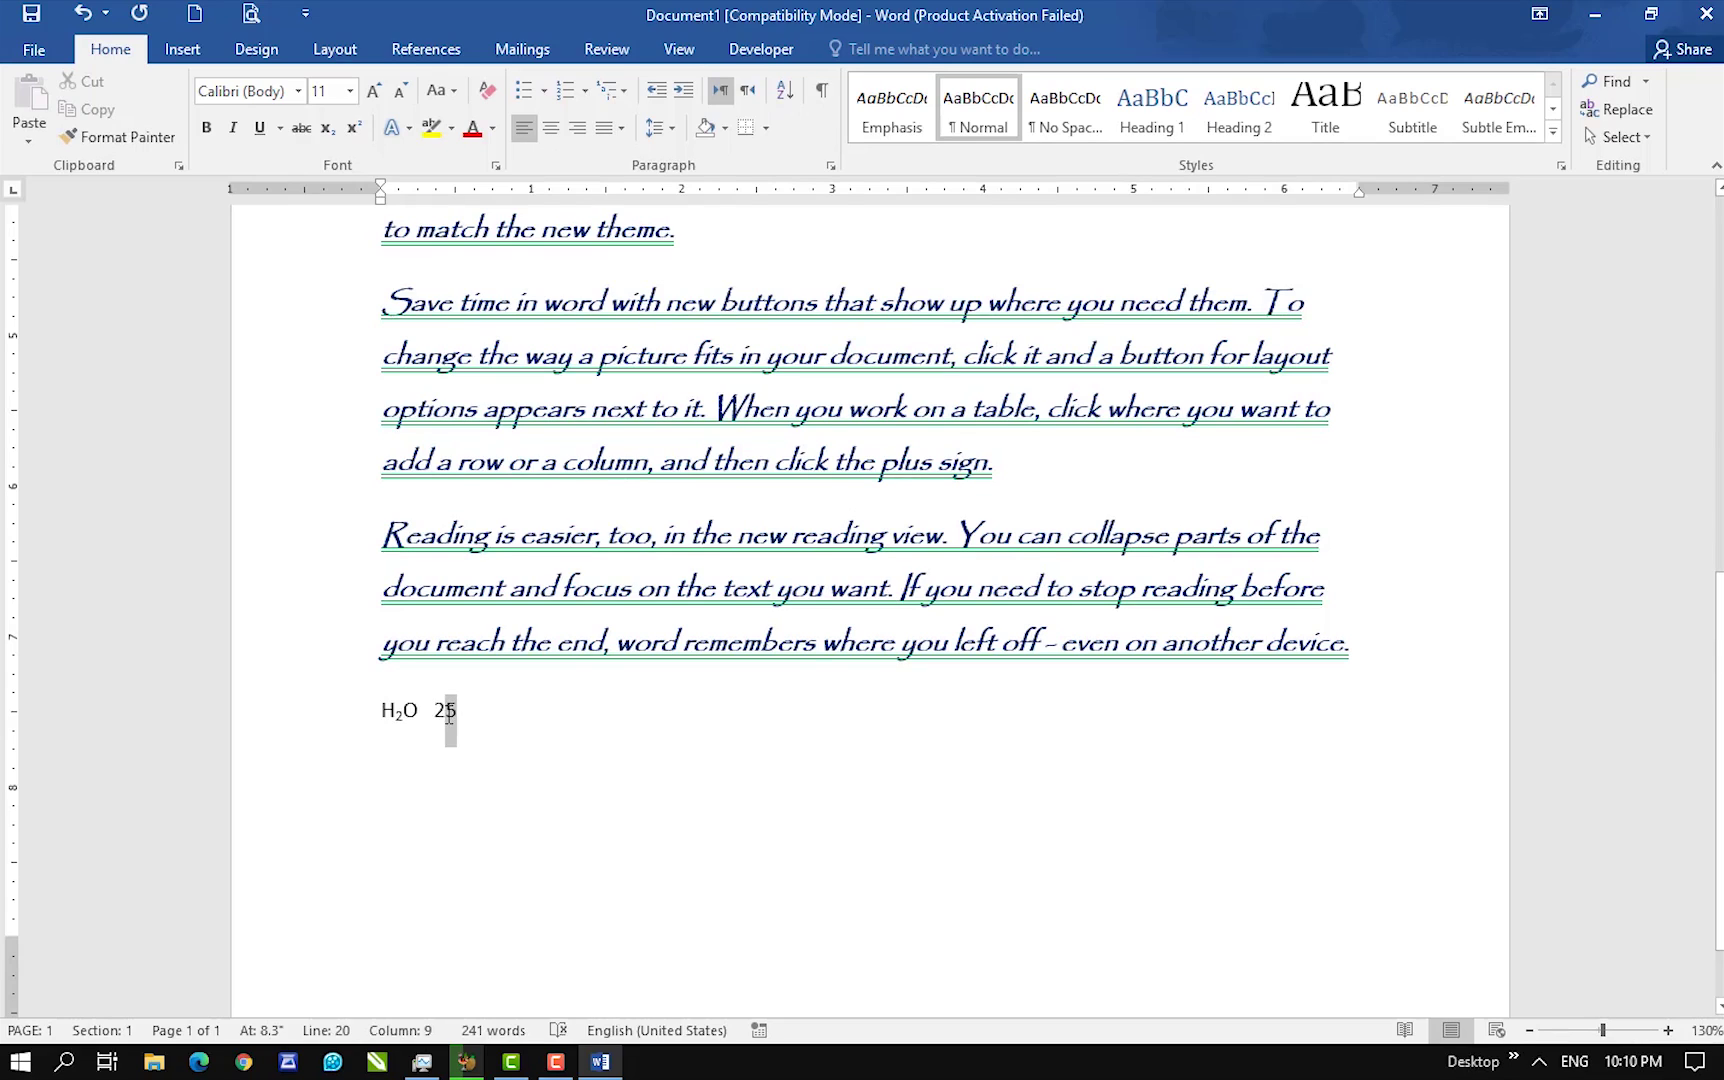
click(351, 134)
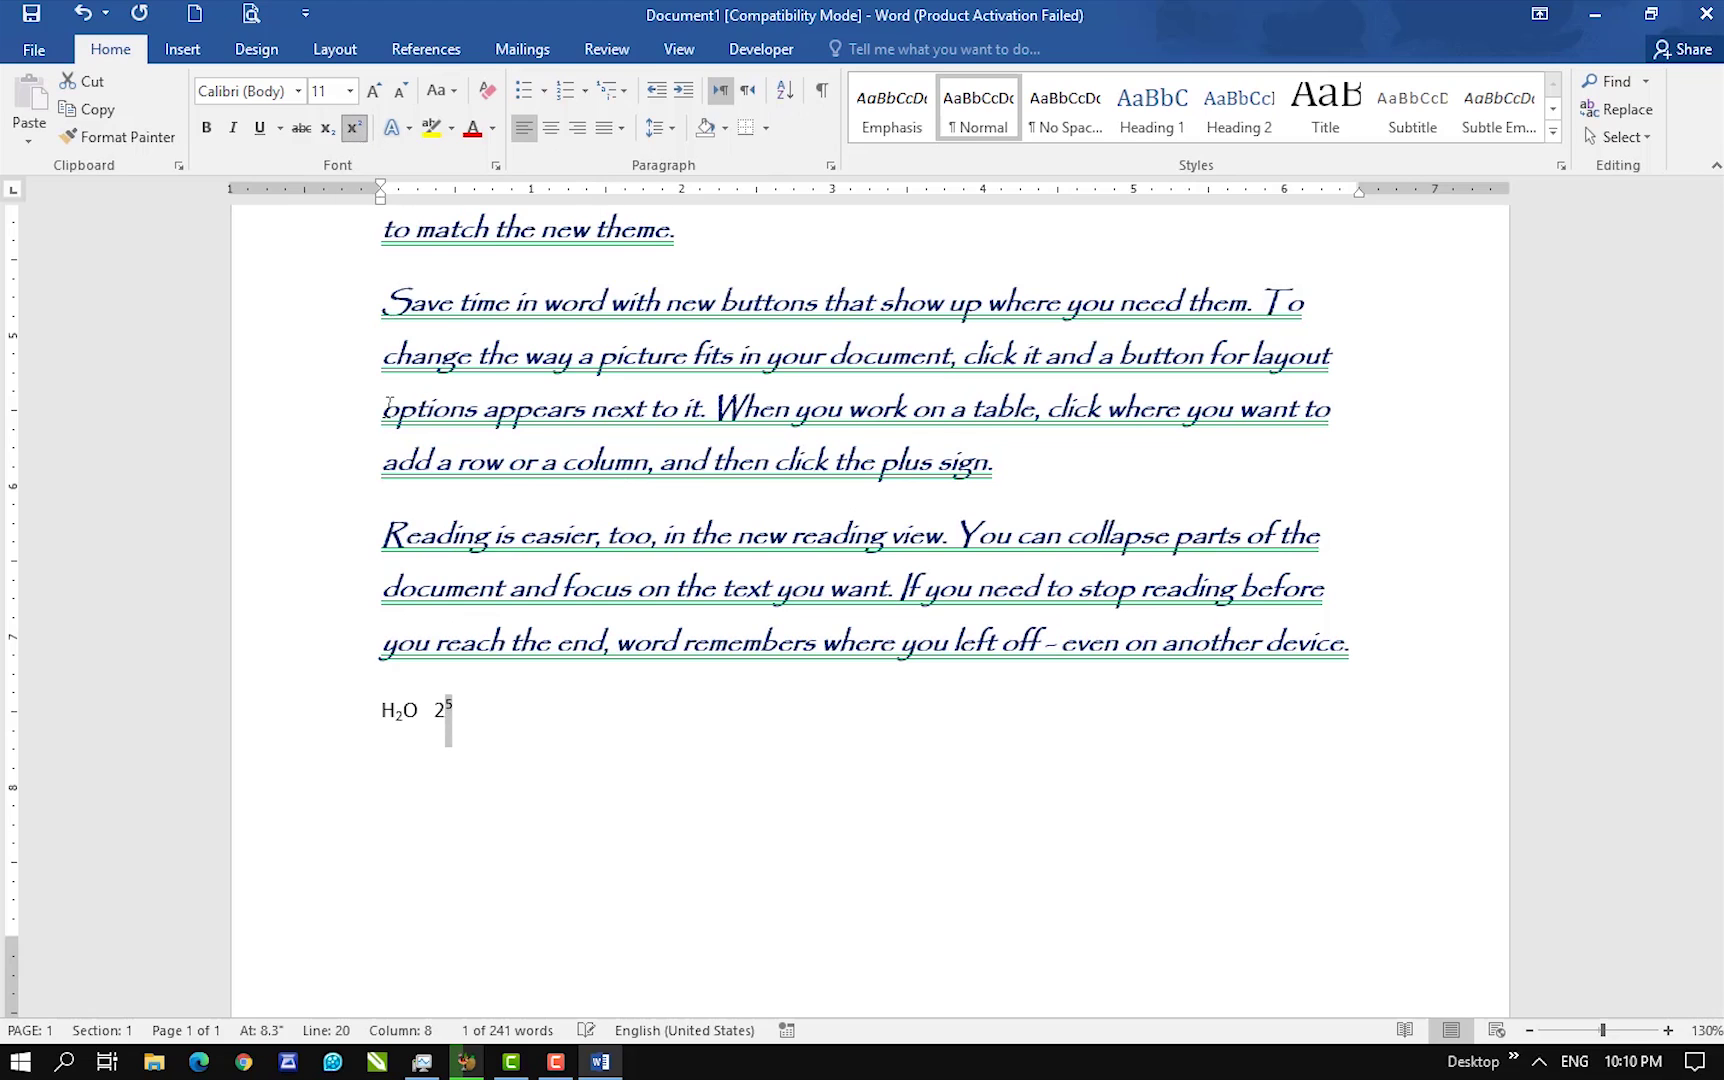
- Delete the contents of the line holding the subscript and superscript examples
click(450, 724)
click(305, 728)
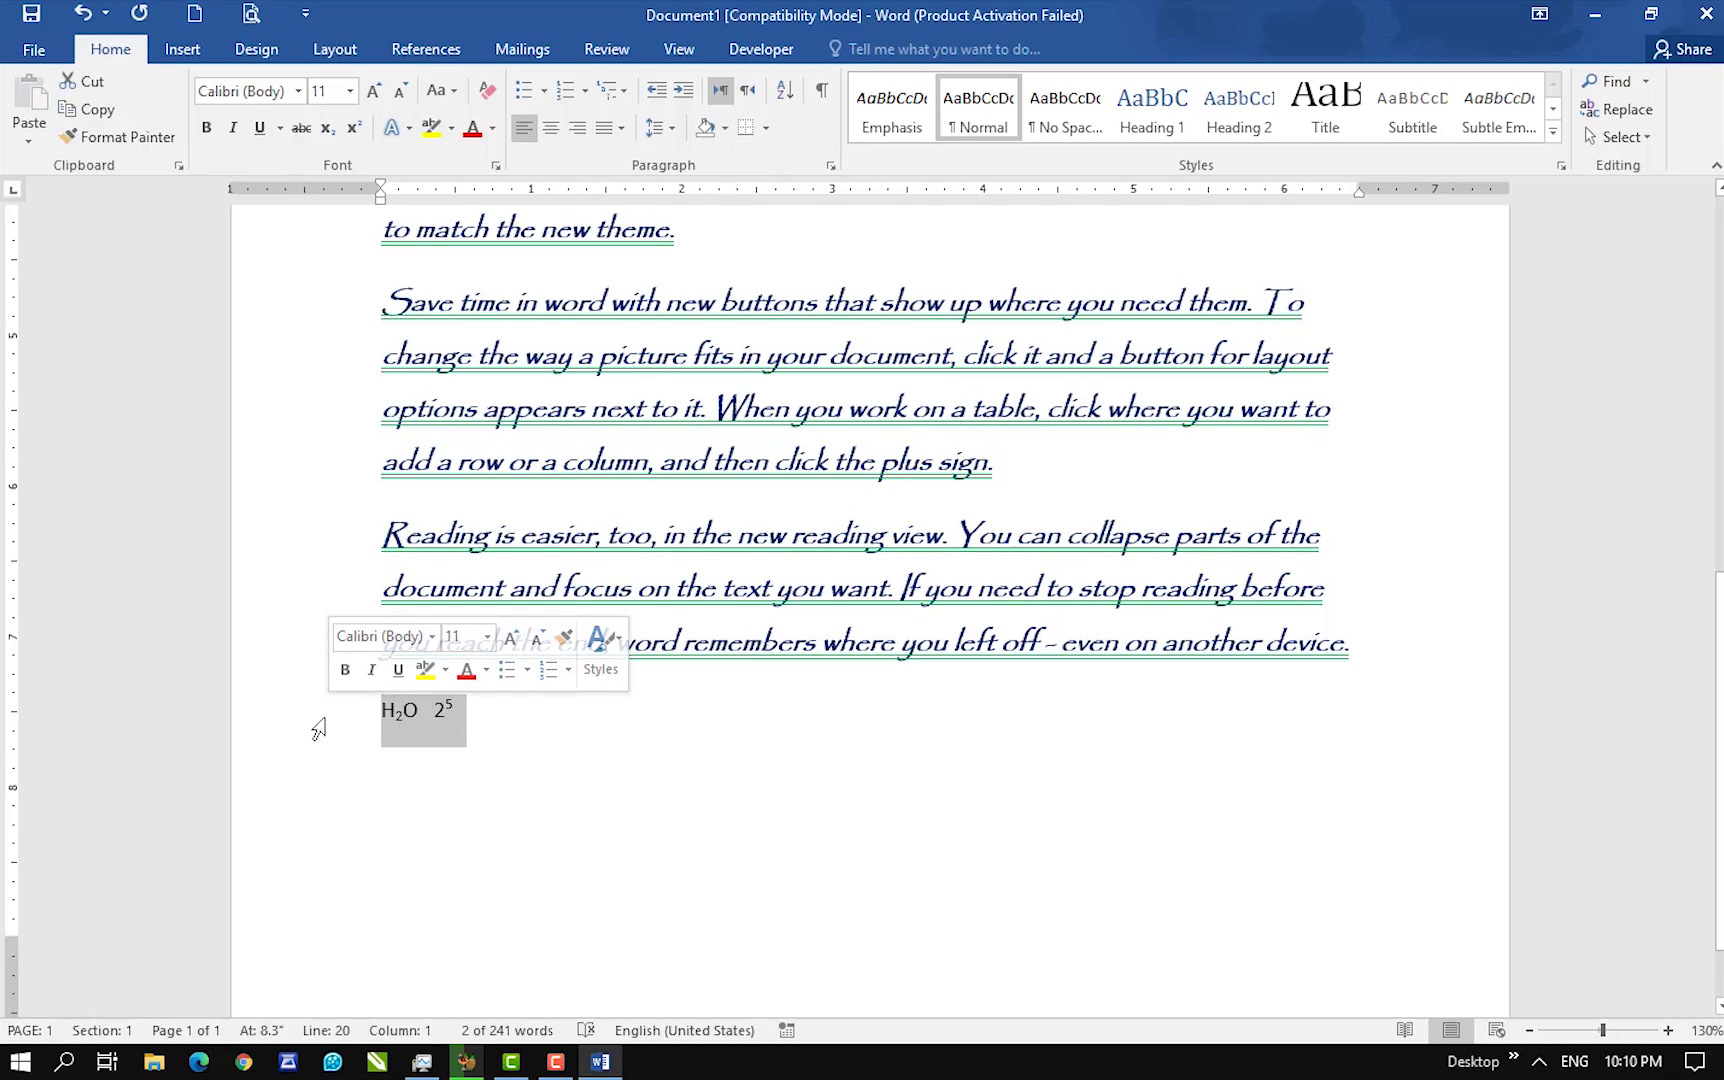
key(Delete)
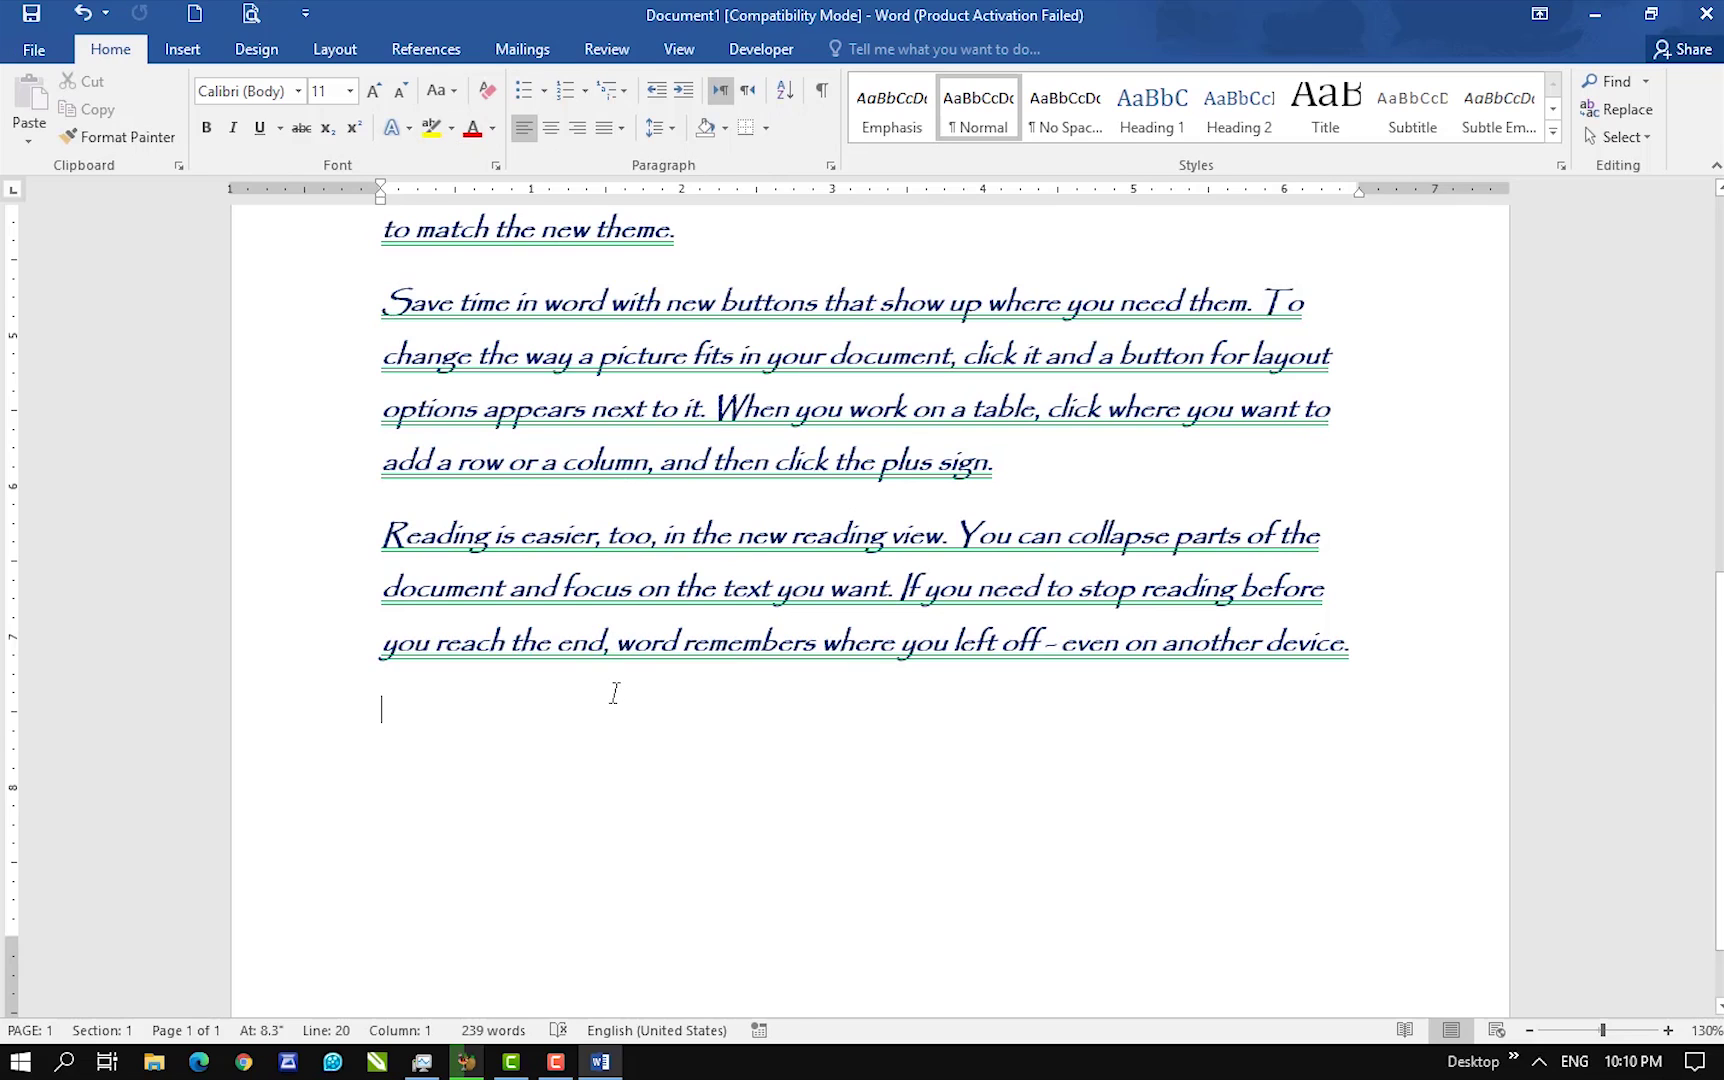
- Apply the solid purple preset text effect to all the text in the document
key(ctrl+a)
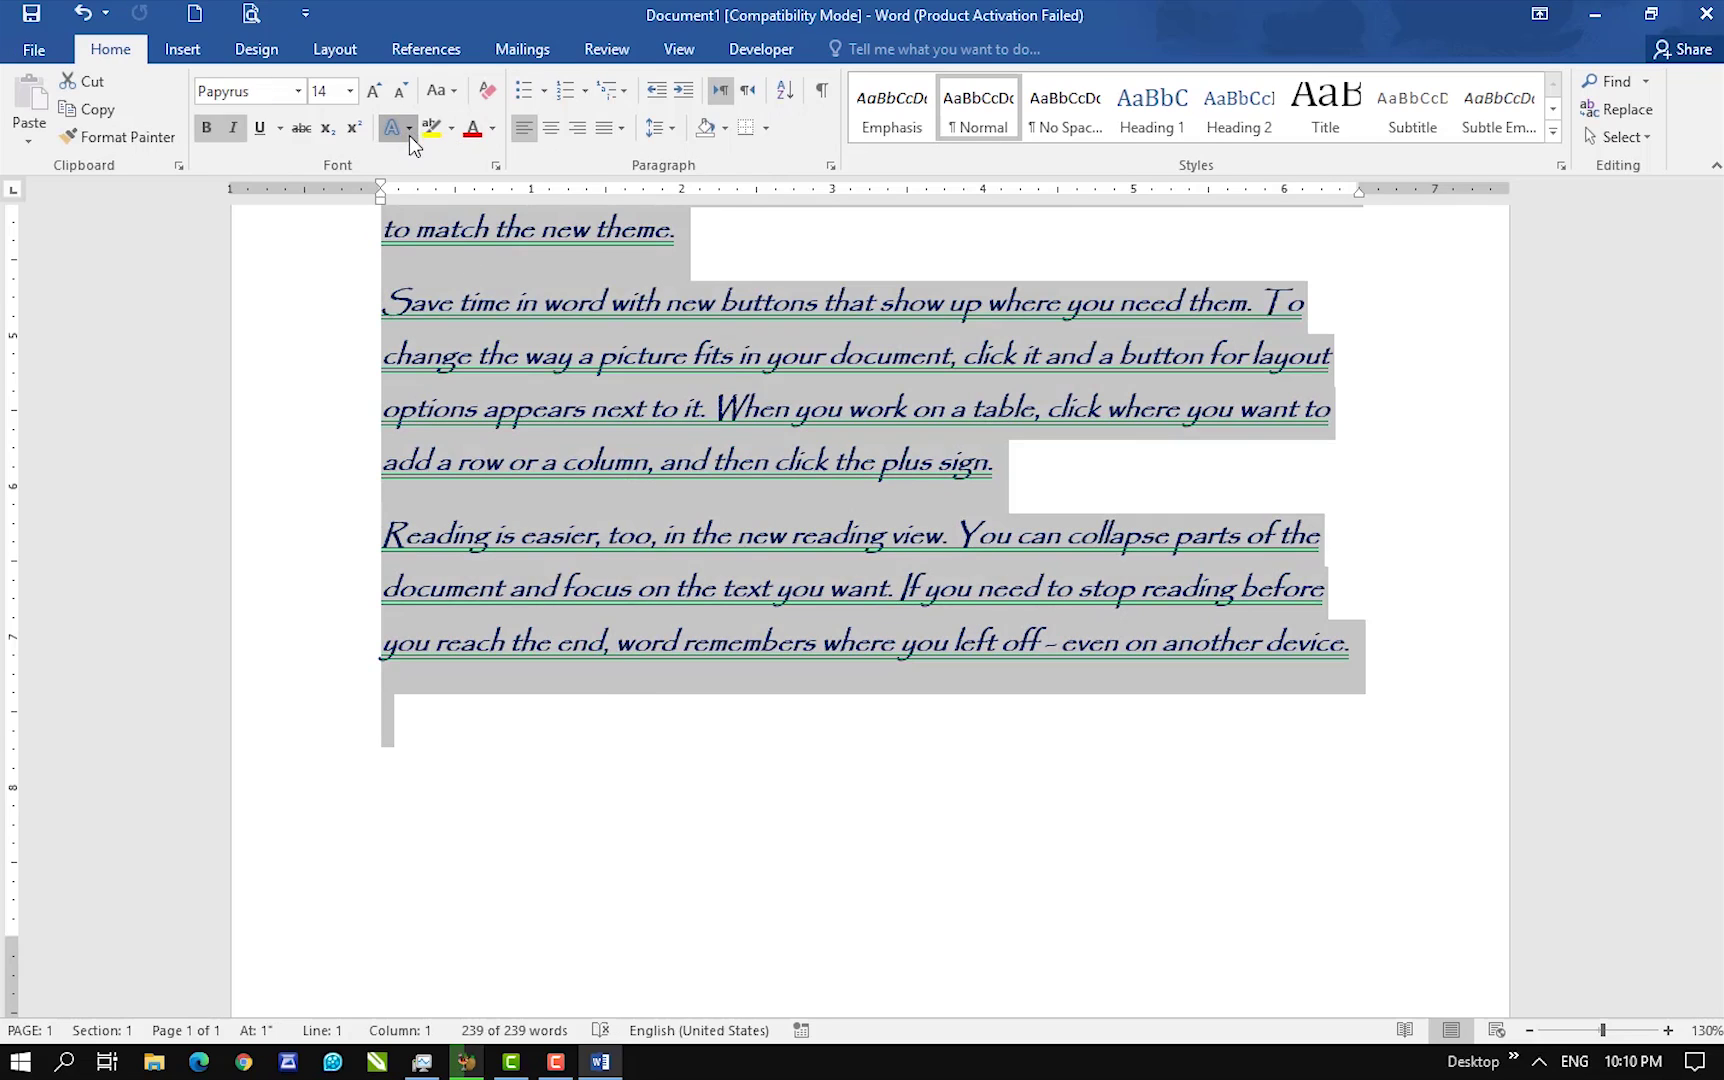
click(409, 133)
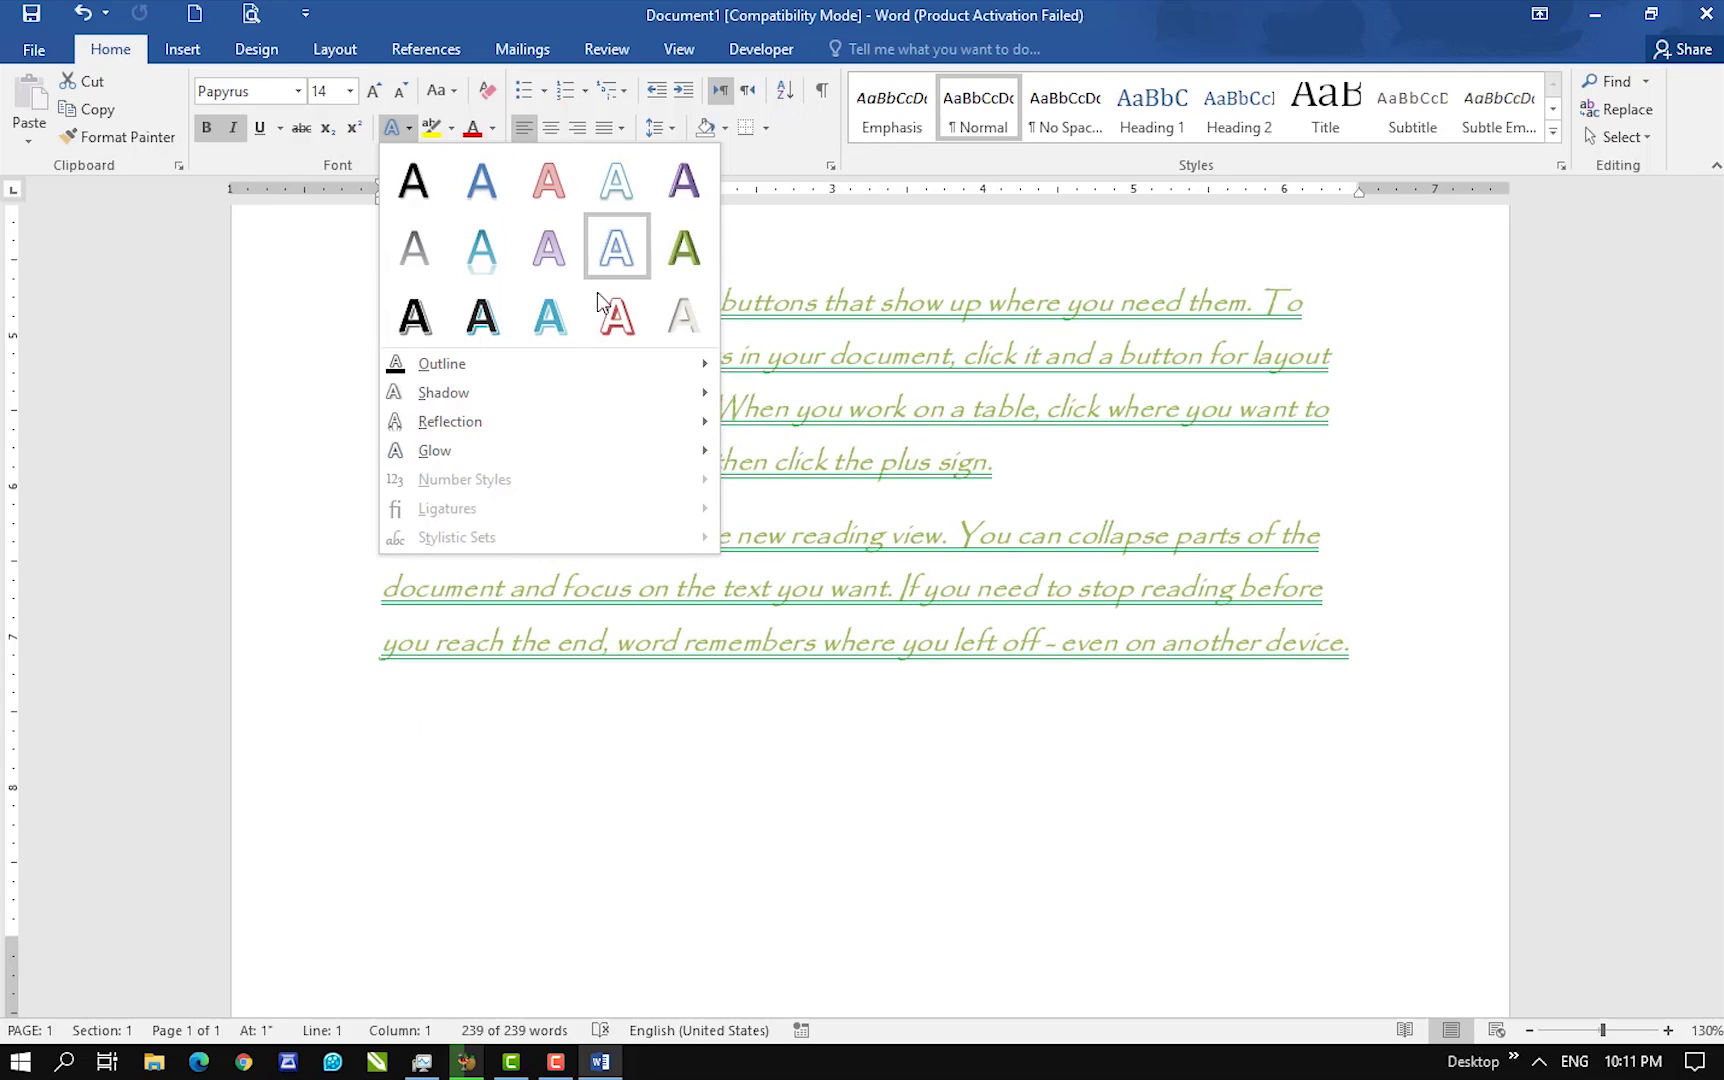
click(690, 189)
scroll(592, 380, up, 6)
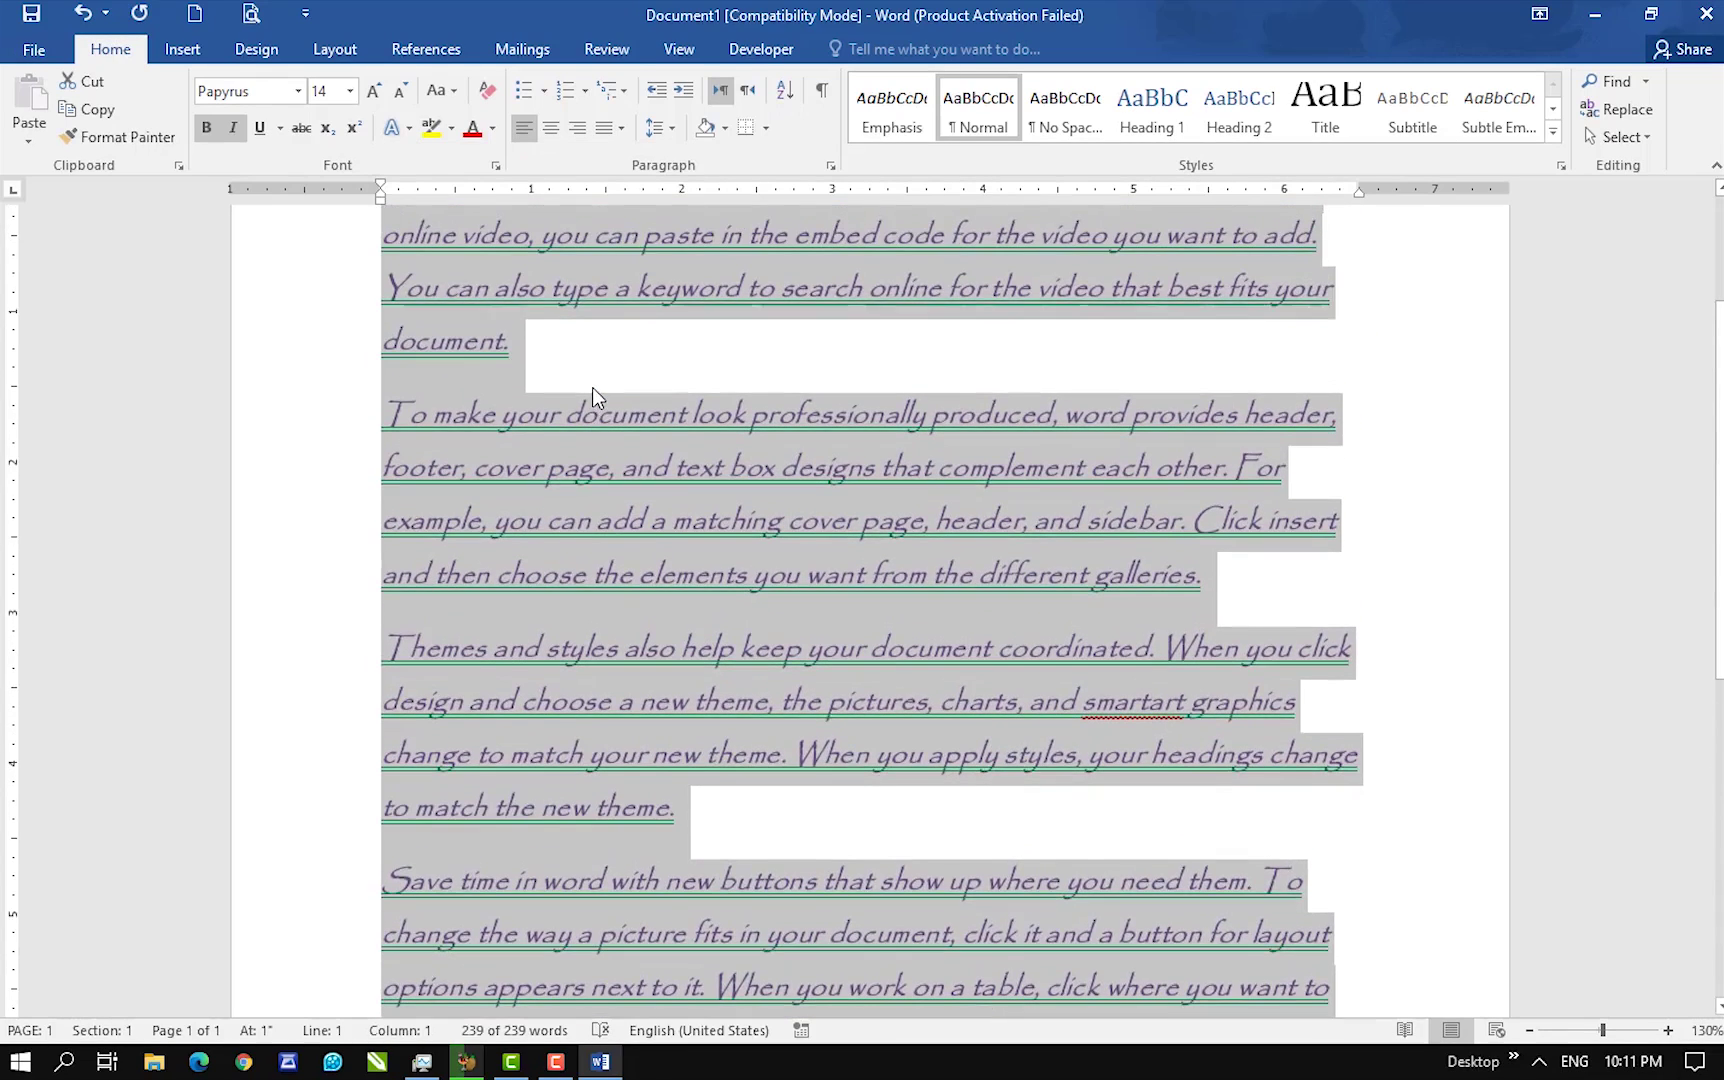
scroll(593, 387, up, 3)
- Give all the document text a red outline through the text effects
click(408, 128)
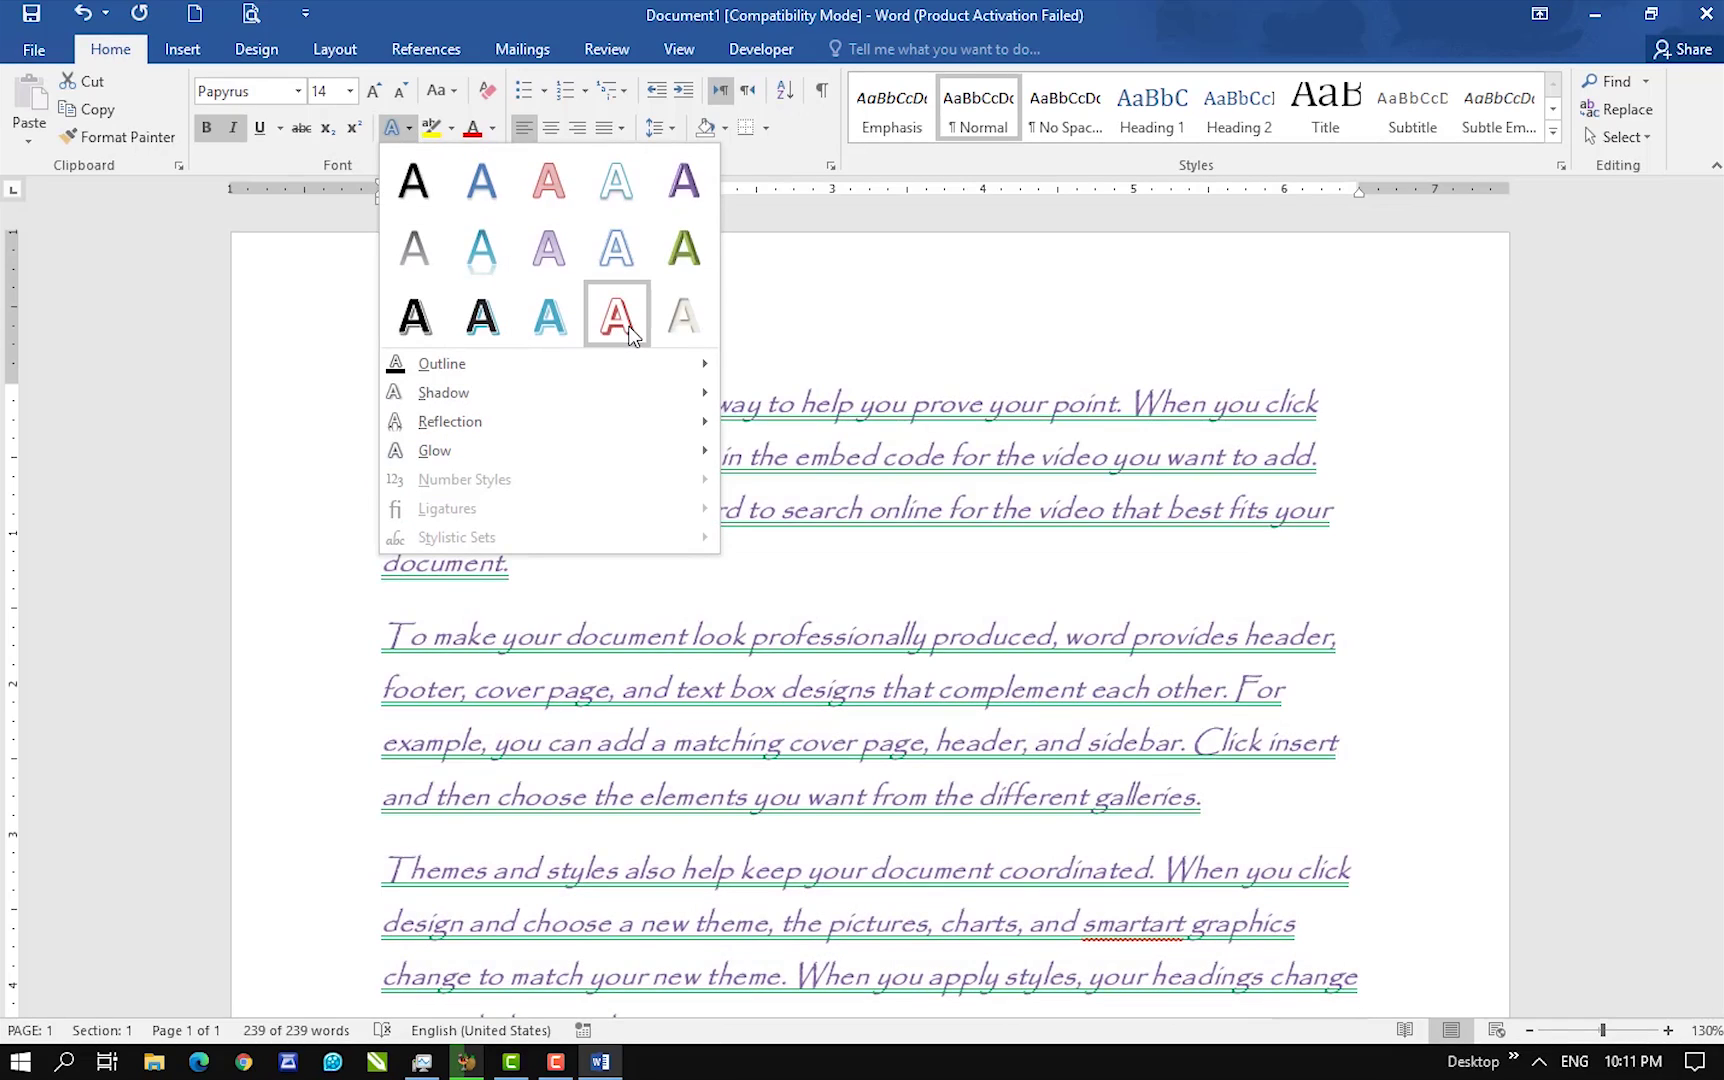
mouse_move(427, 366)
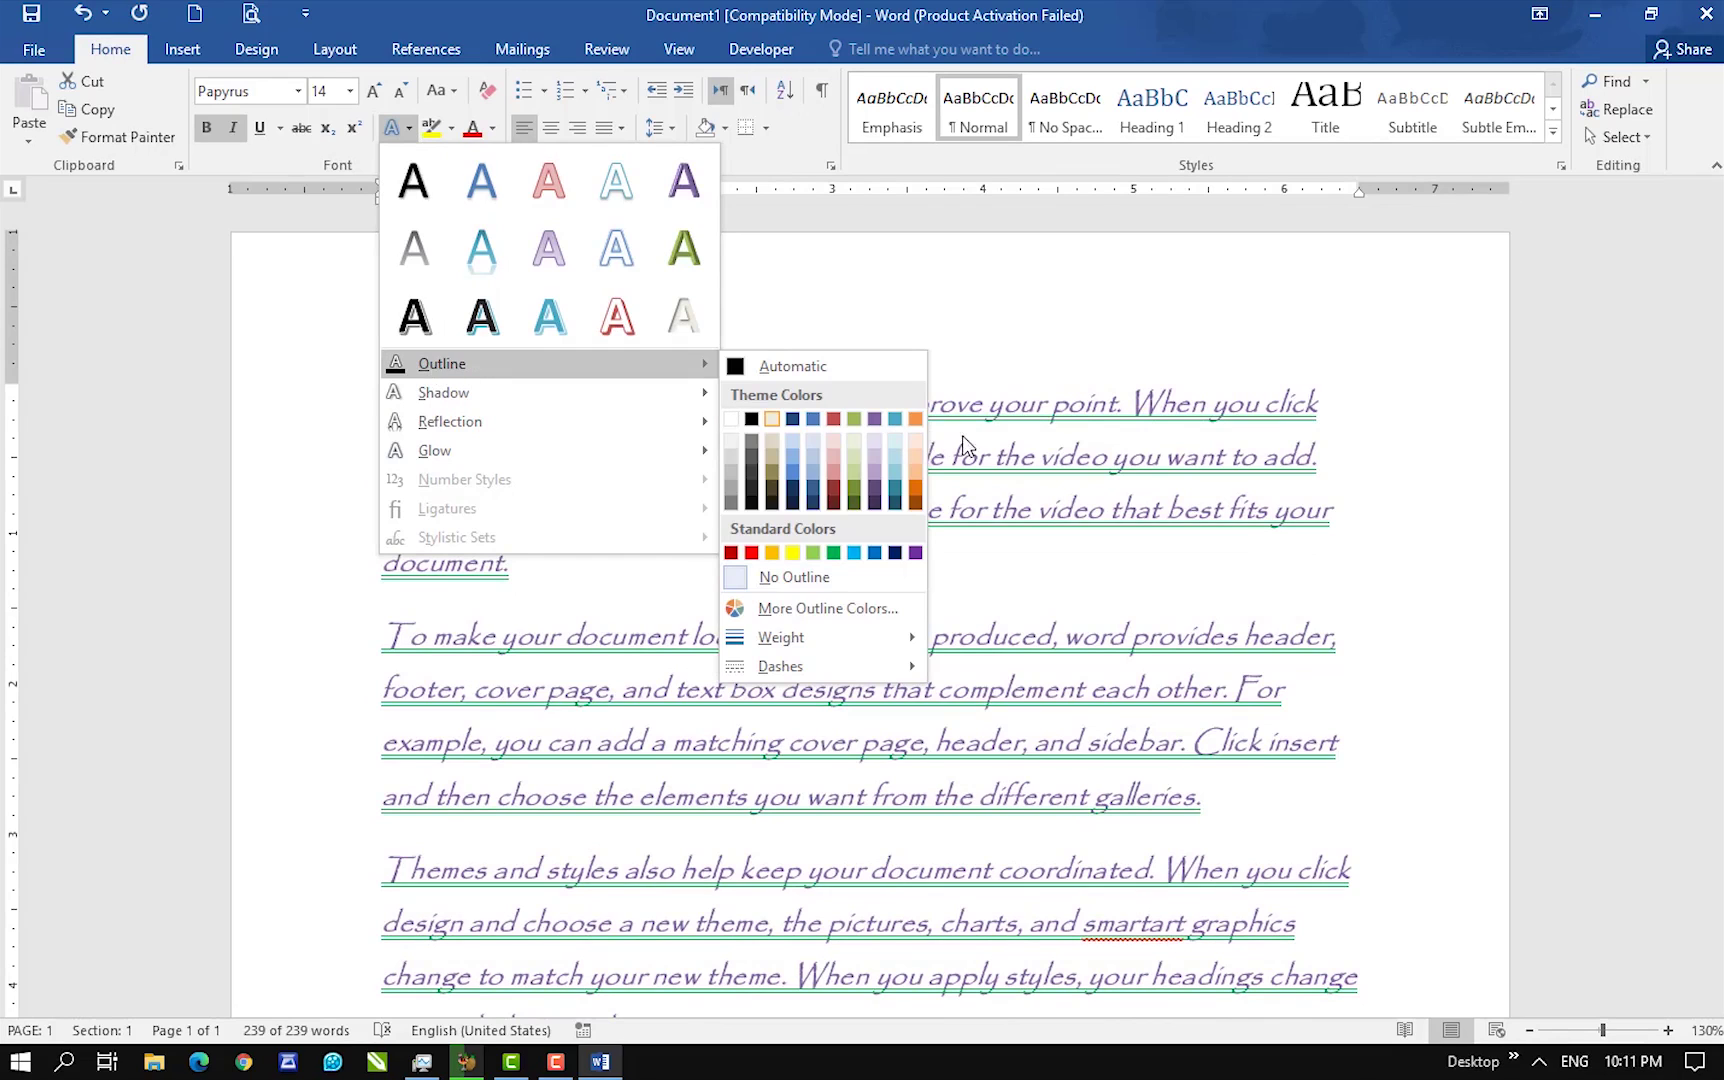
click(758, 419)
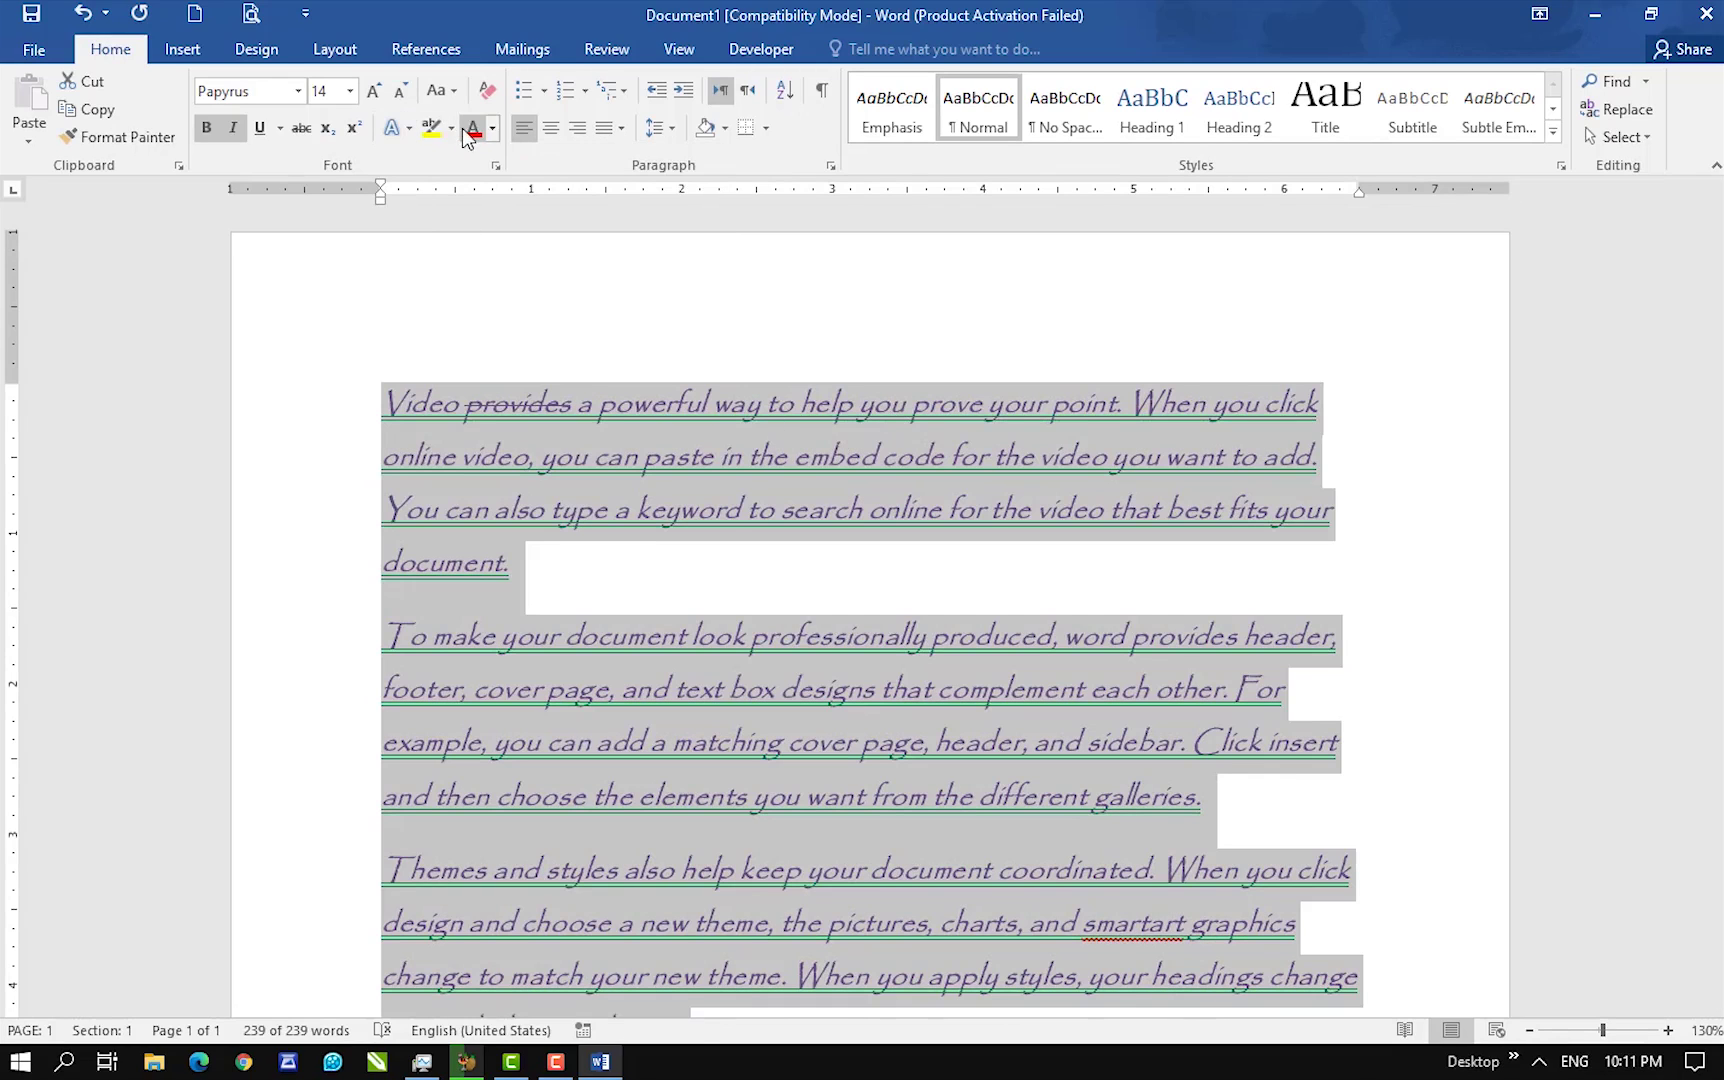
click(398, 128)
mouse_move(442, 368)
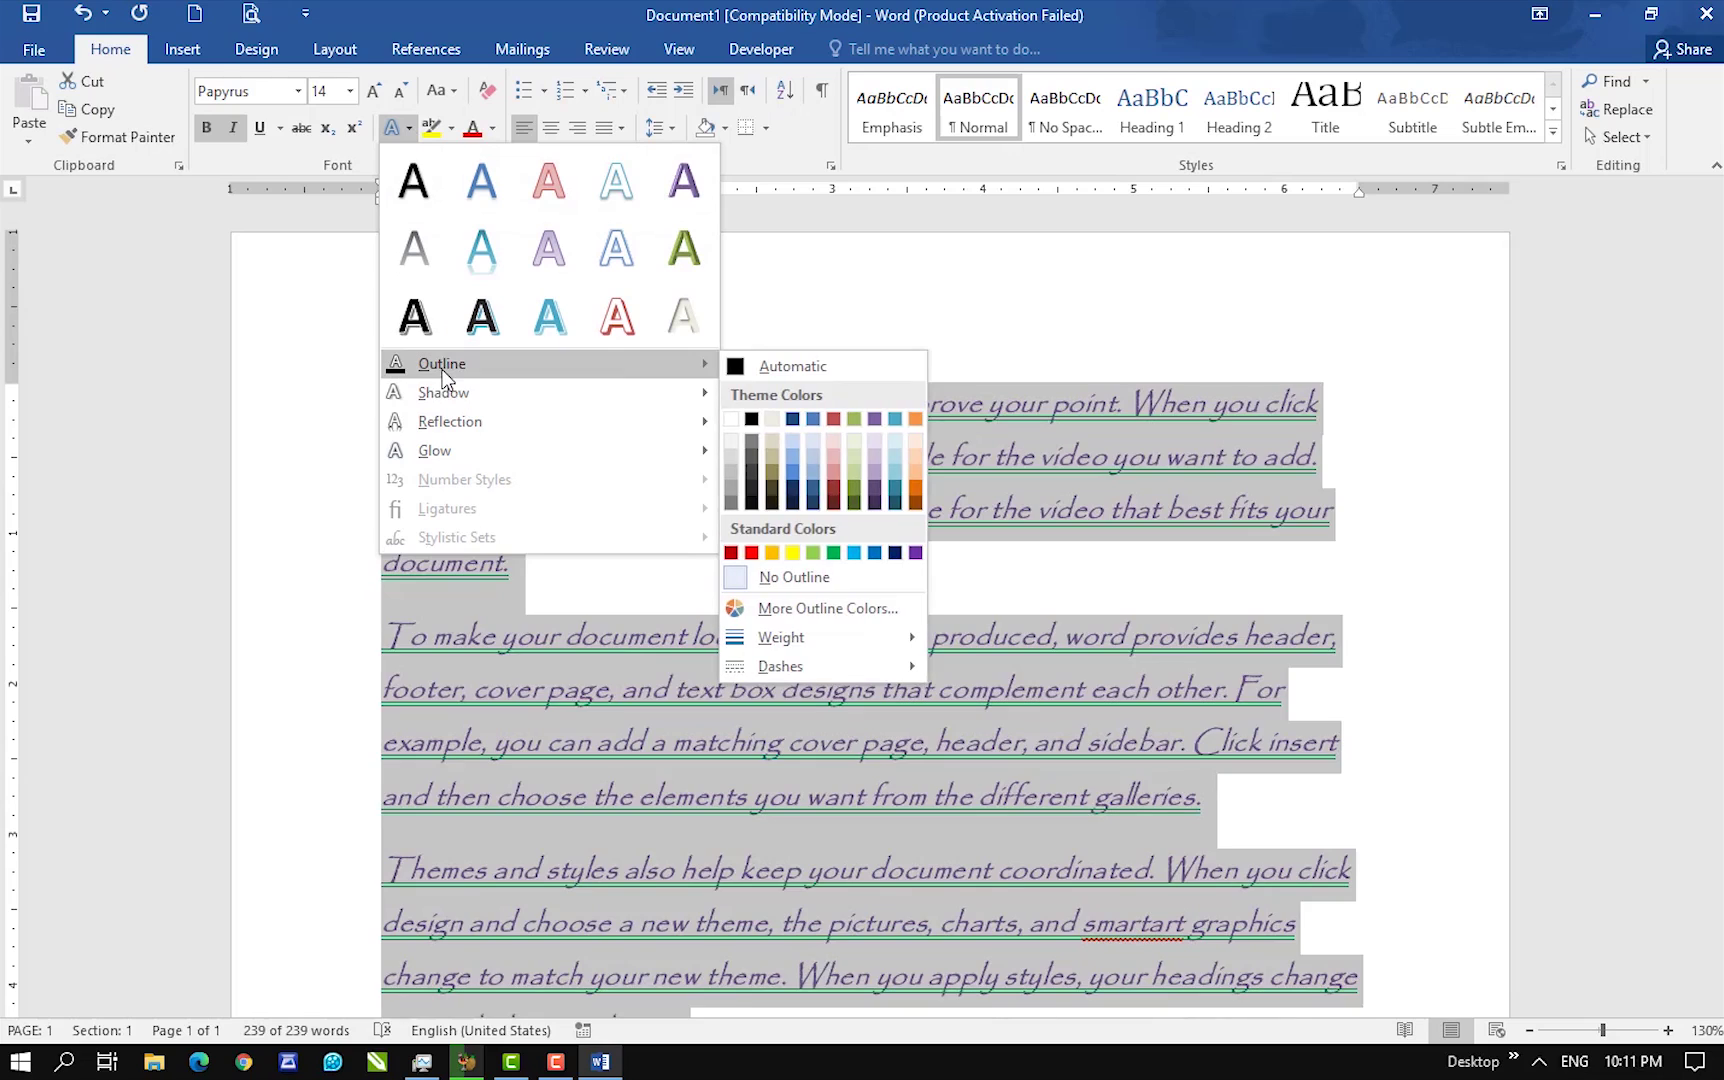
click(752, 553)
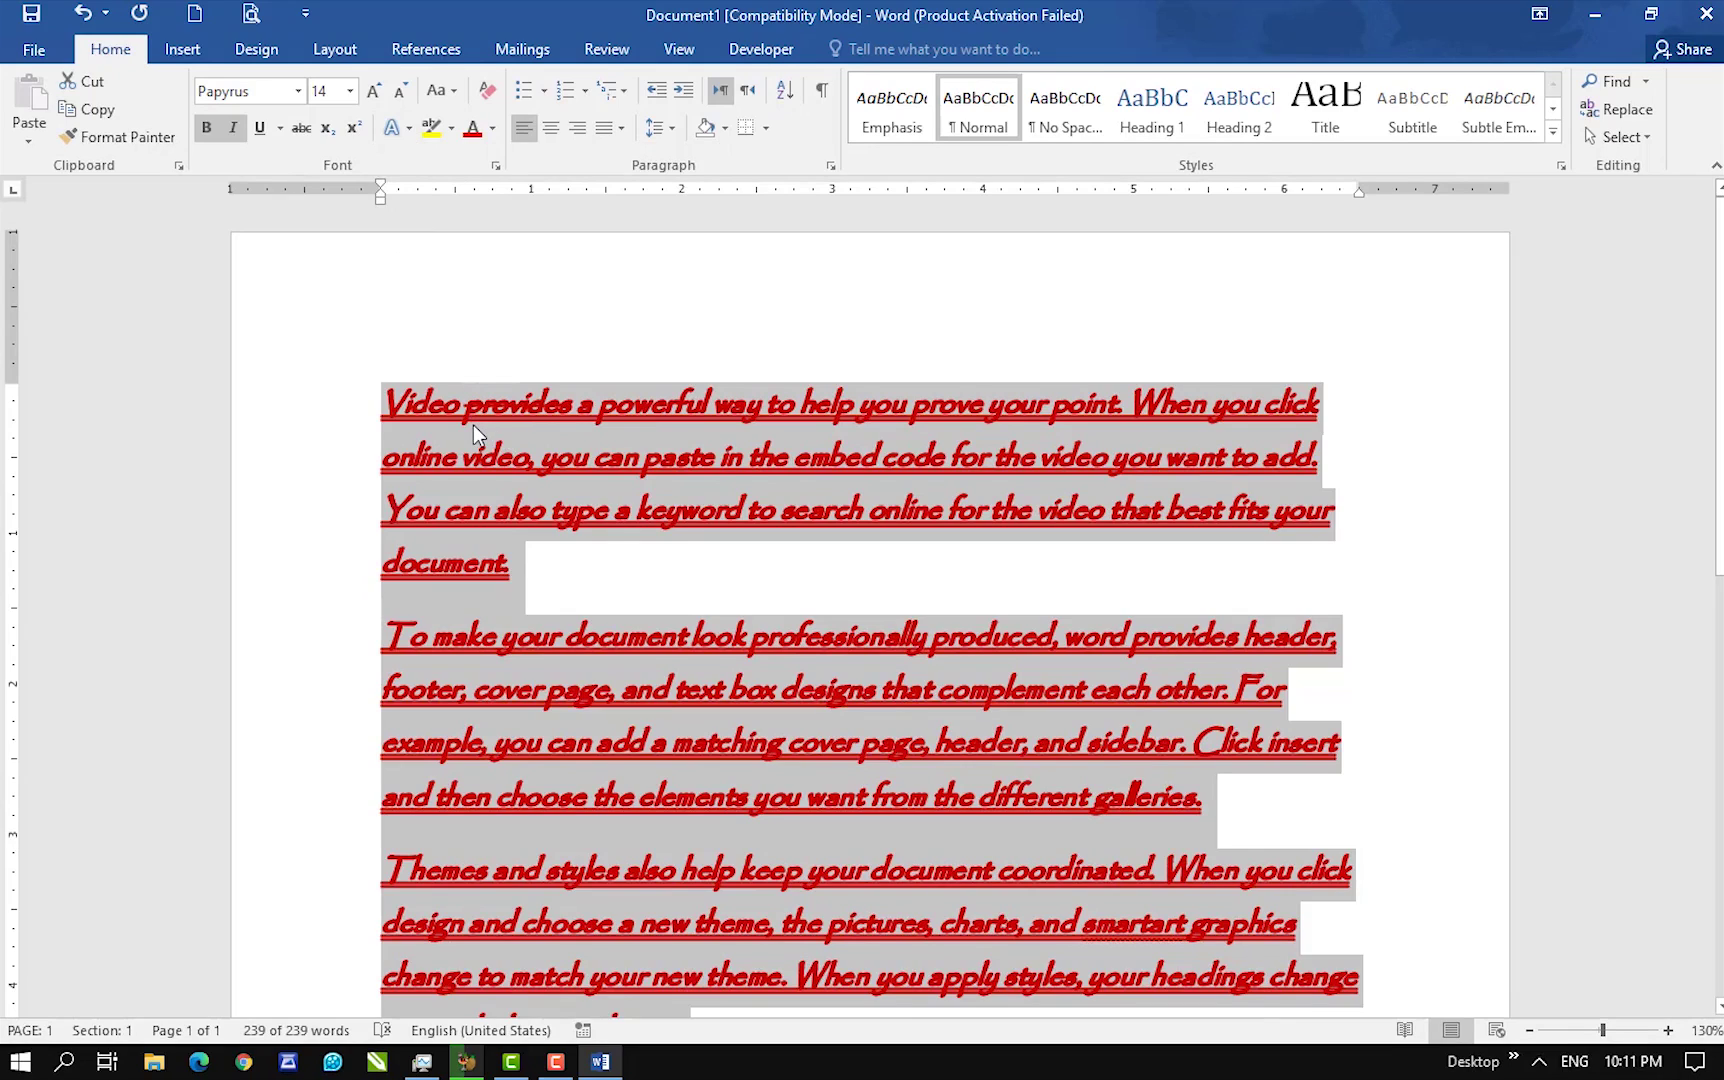
- Set the weight of the red text outline to ¼ pt for the whole document and examine it up close
click(409, 129)
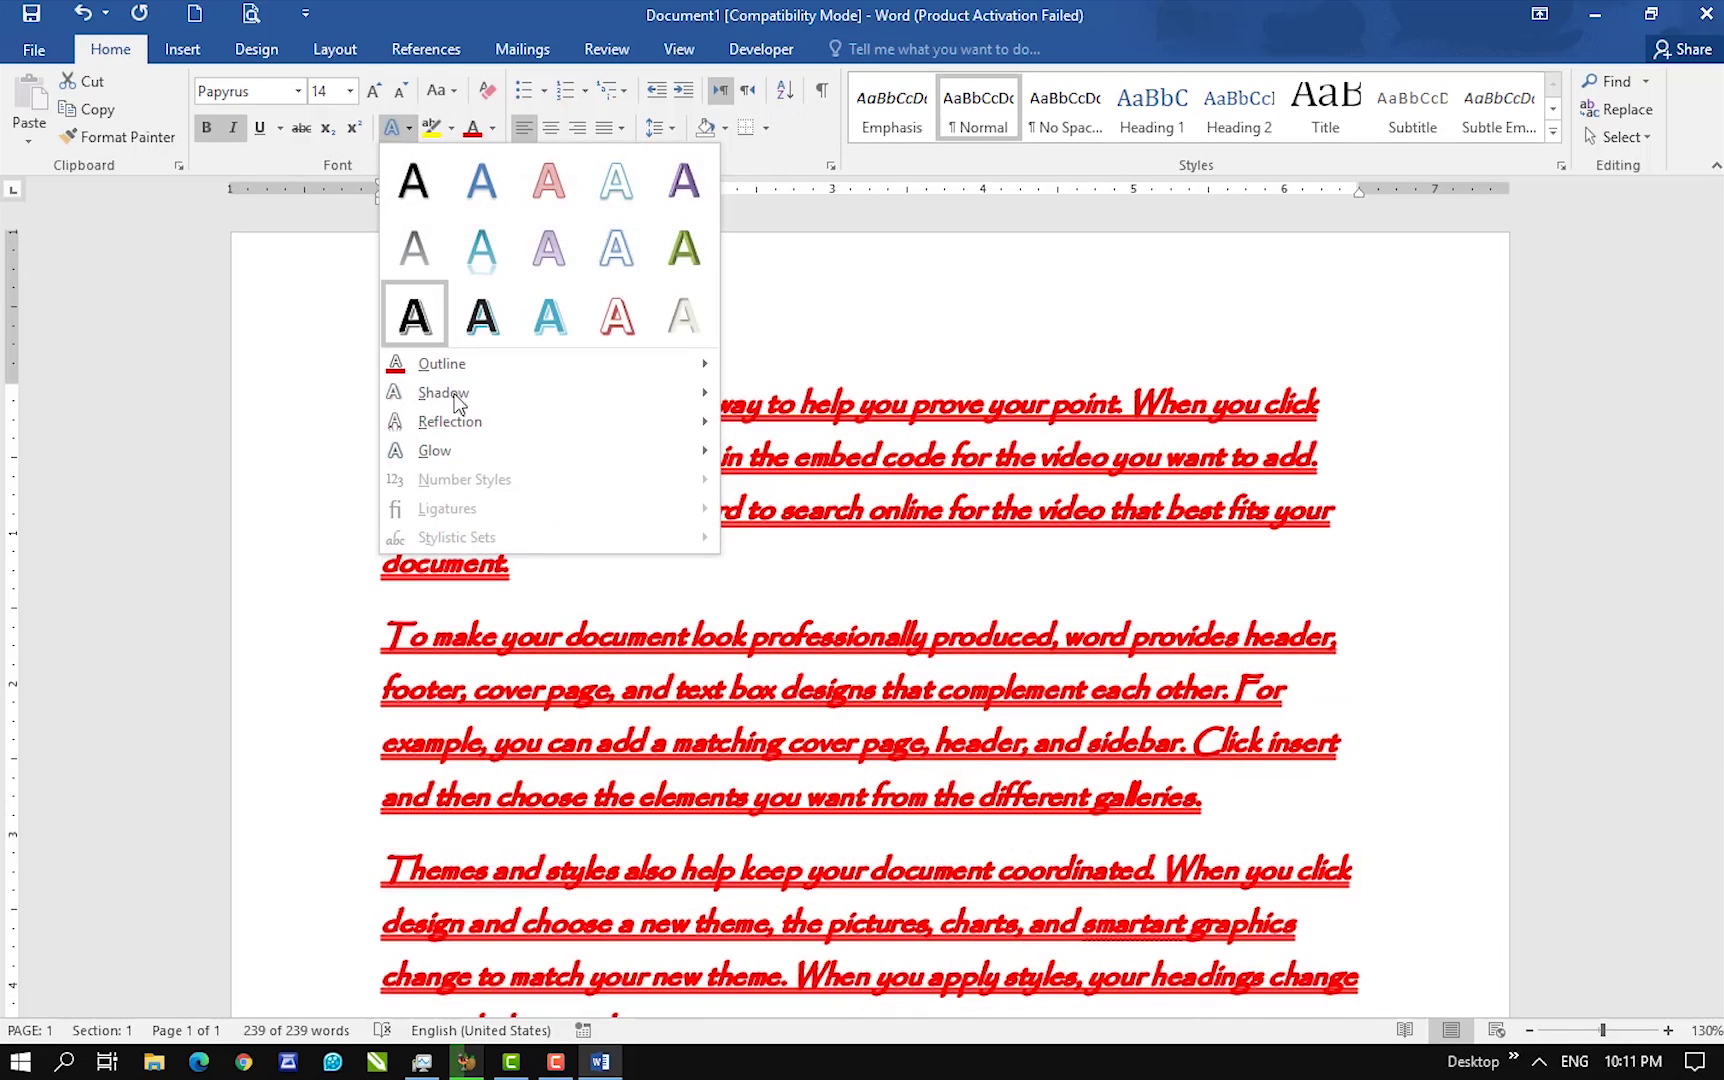
mouse_move(467, 364)
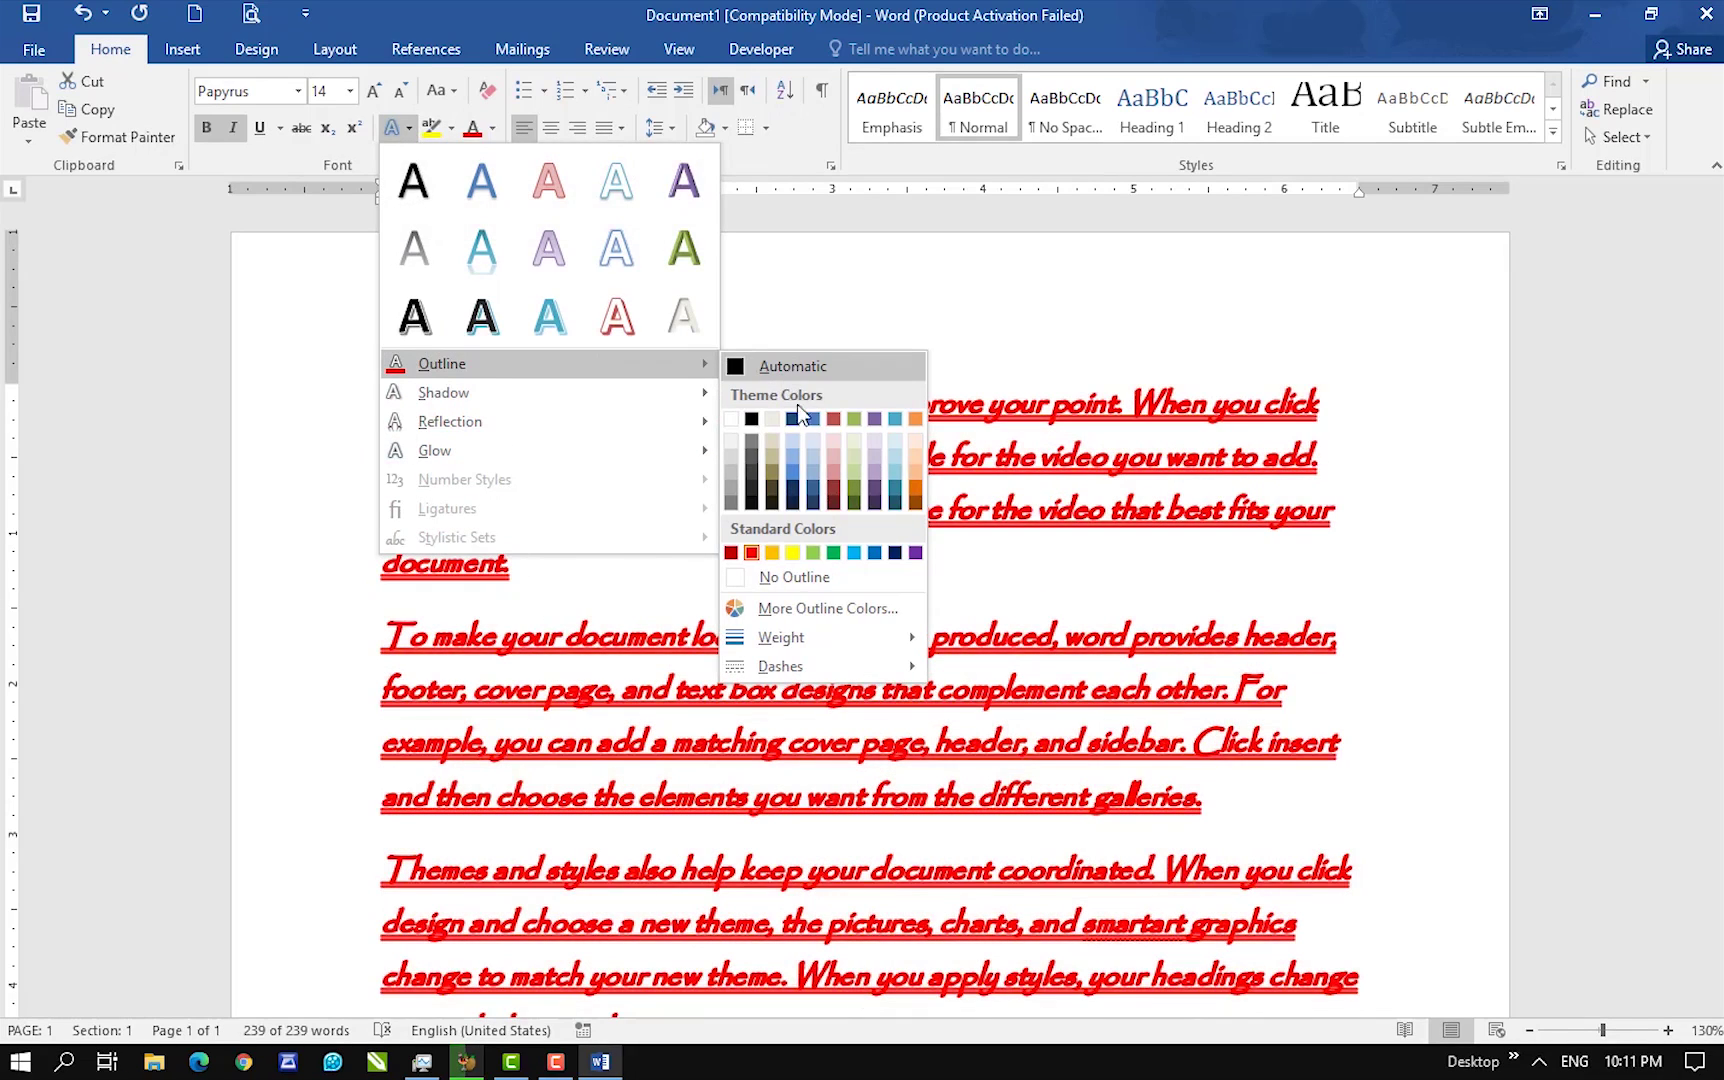
mouse_move(798, 638)
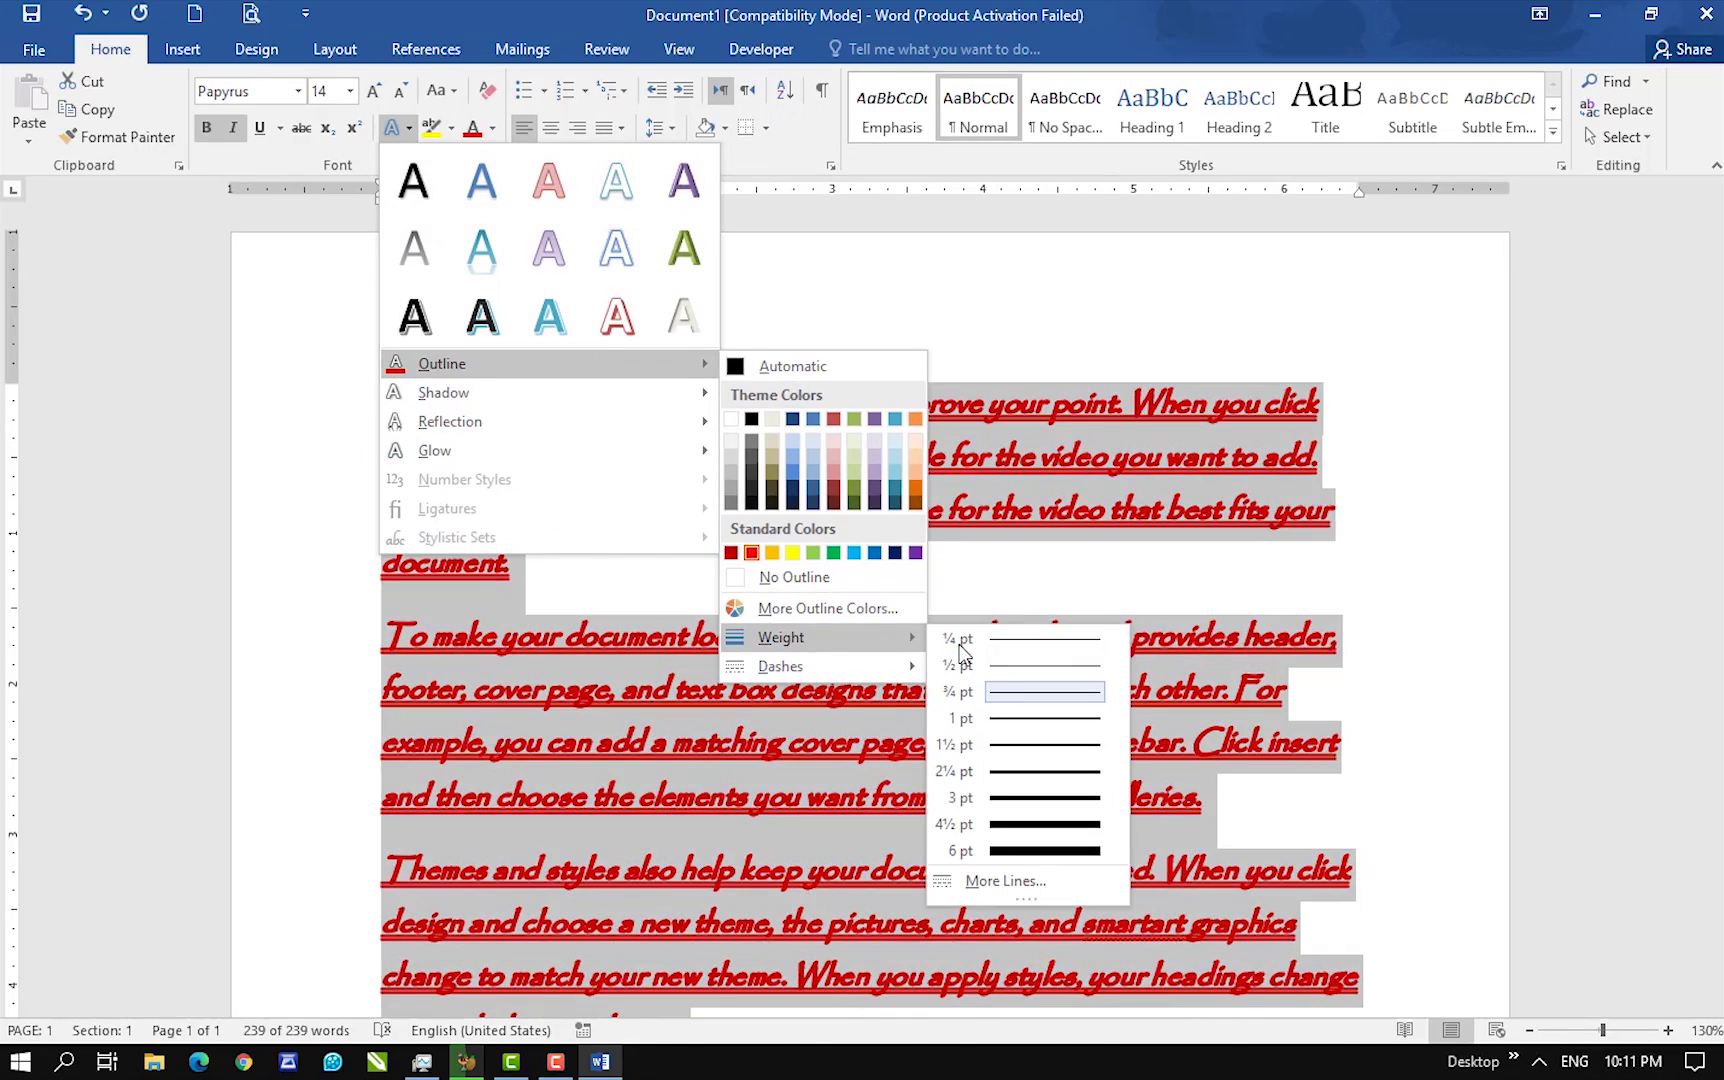
click(997, 645)
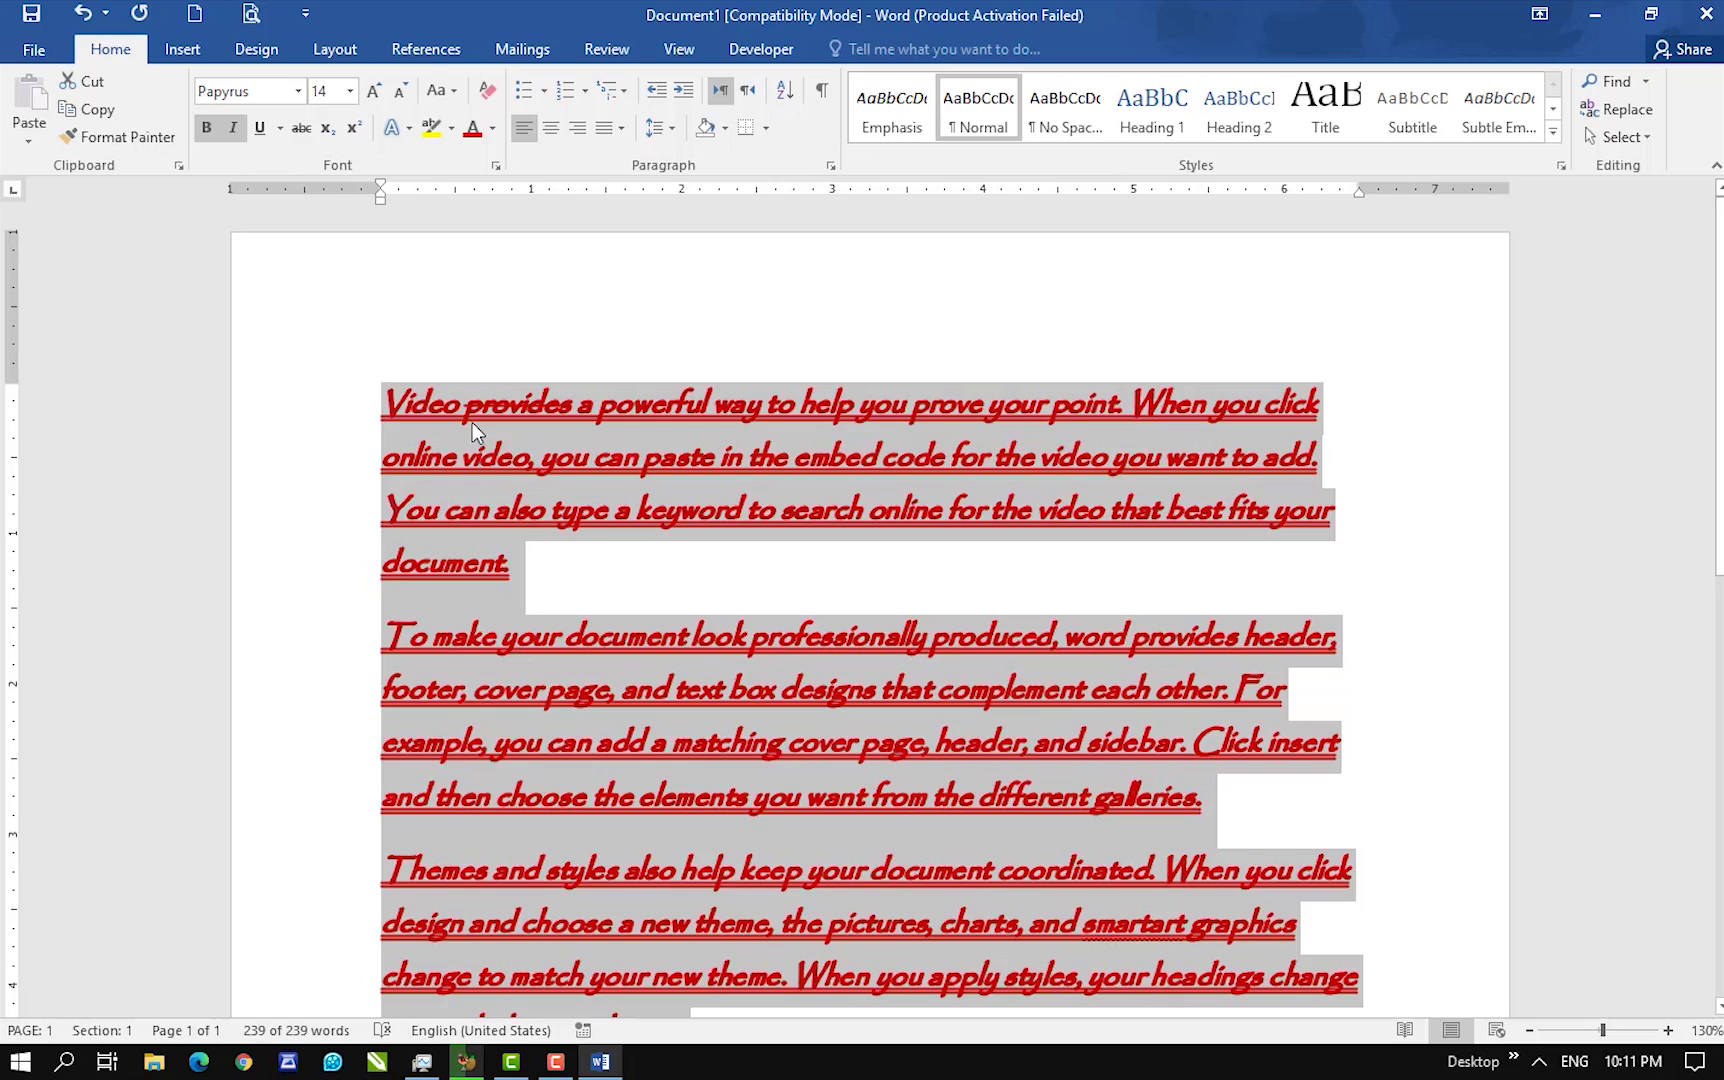
ctrl+scroll(471, 420, up, 16)
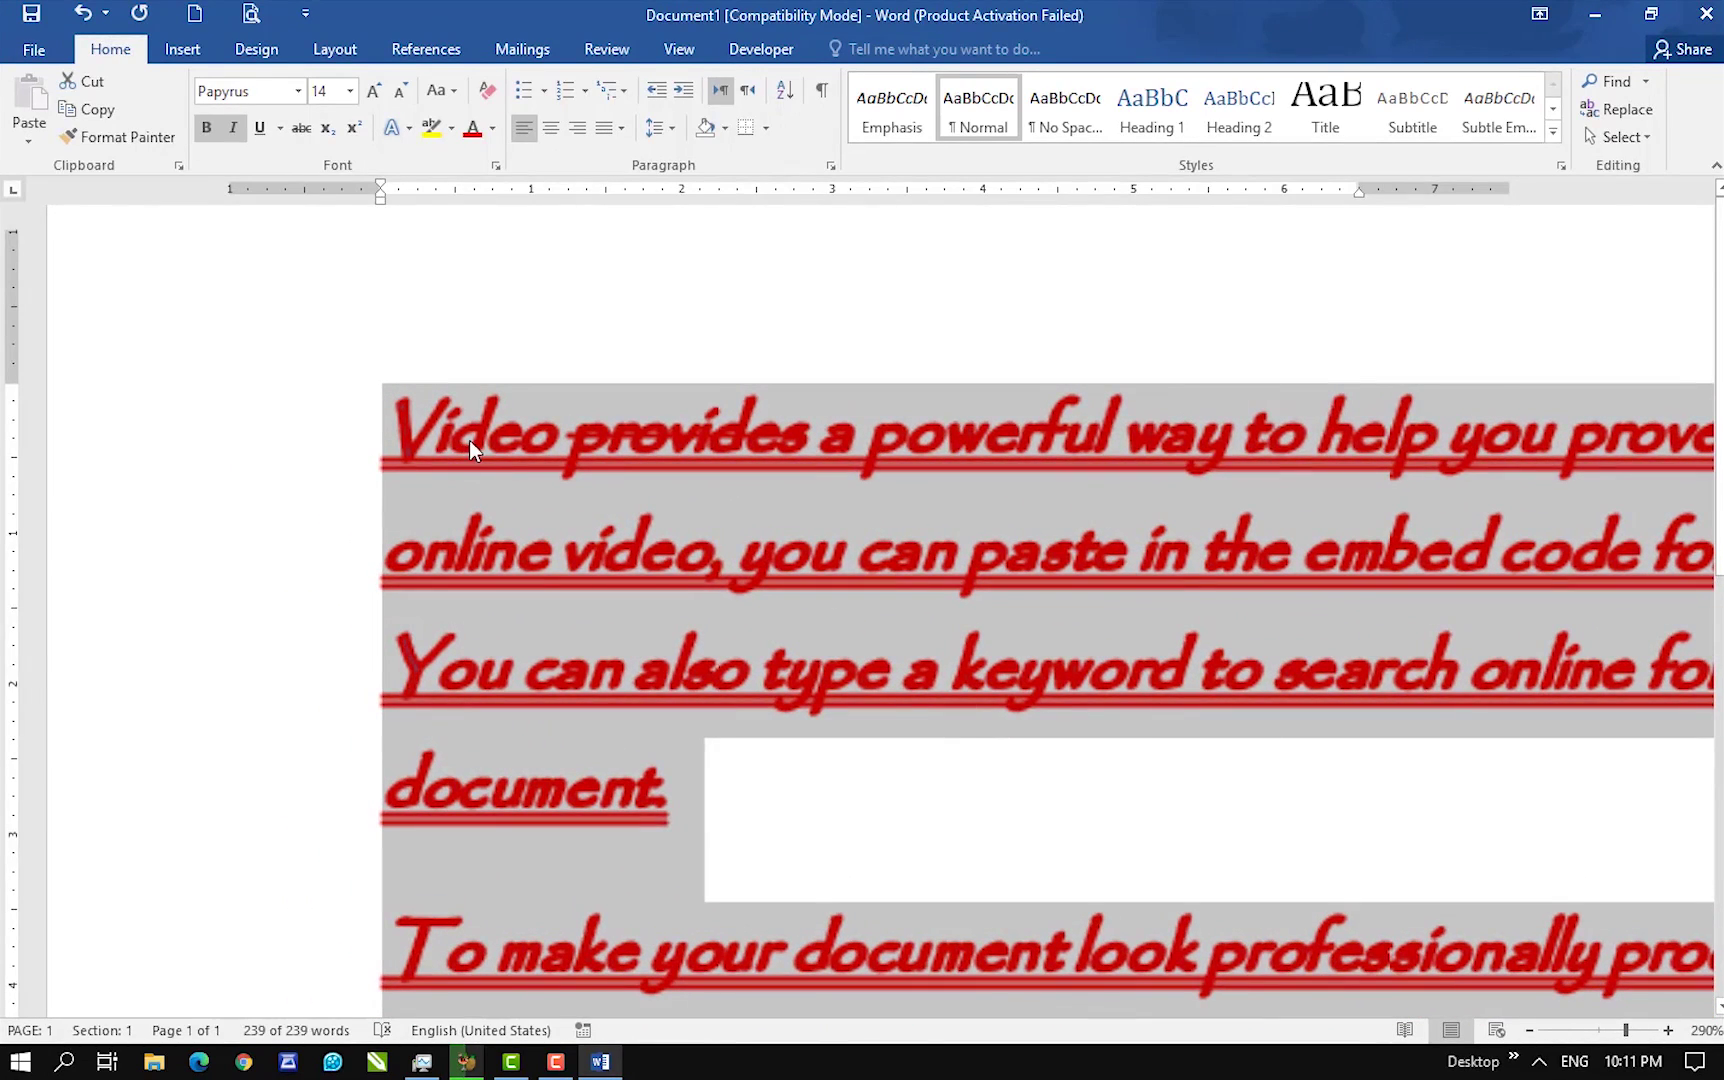
click(552, 443)
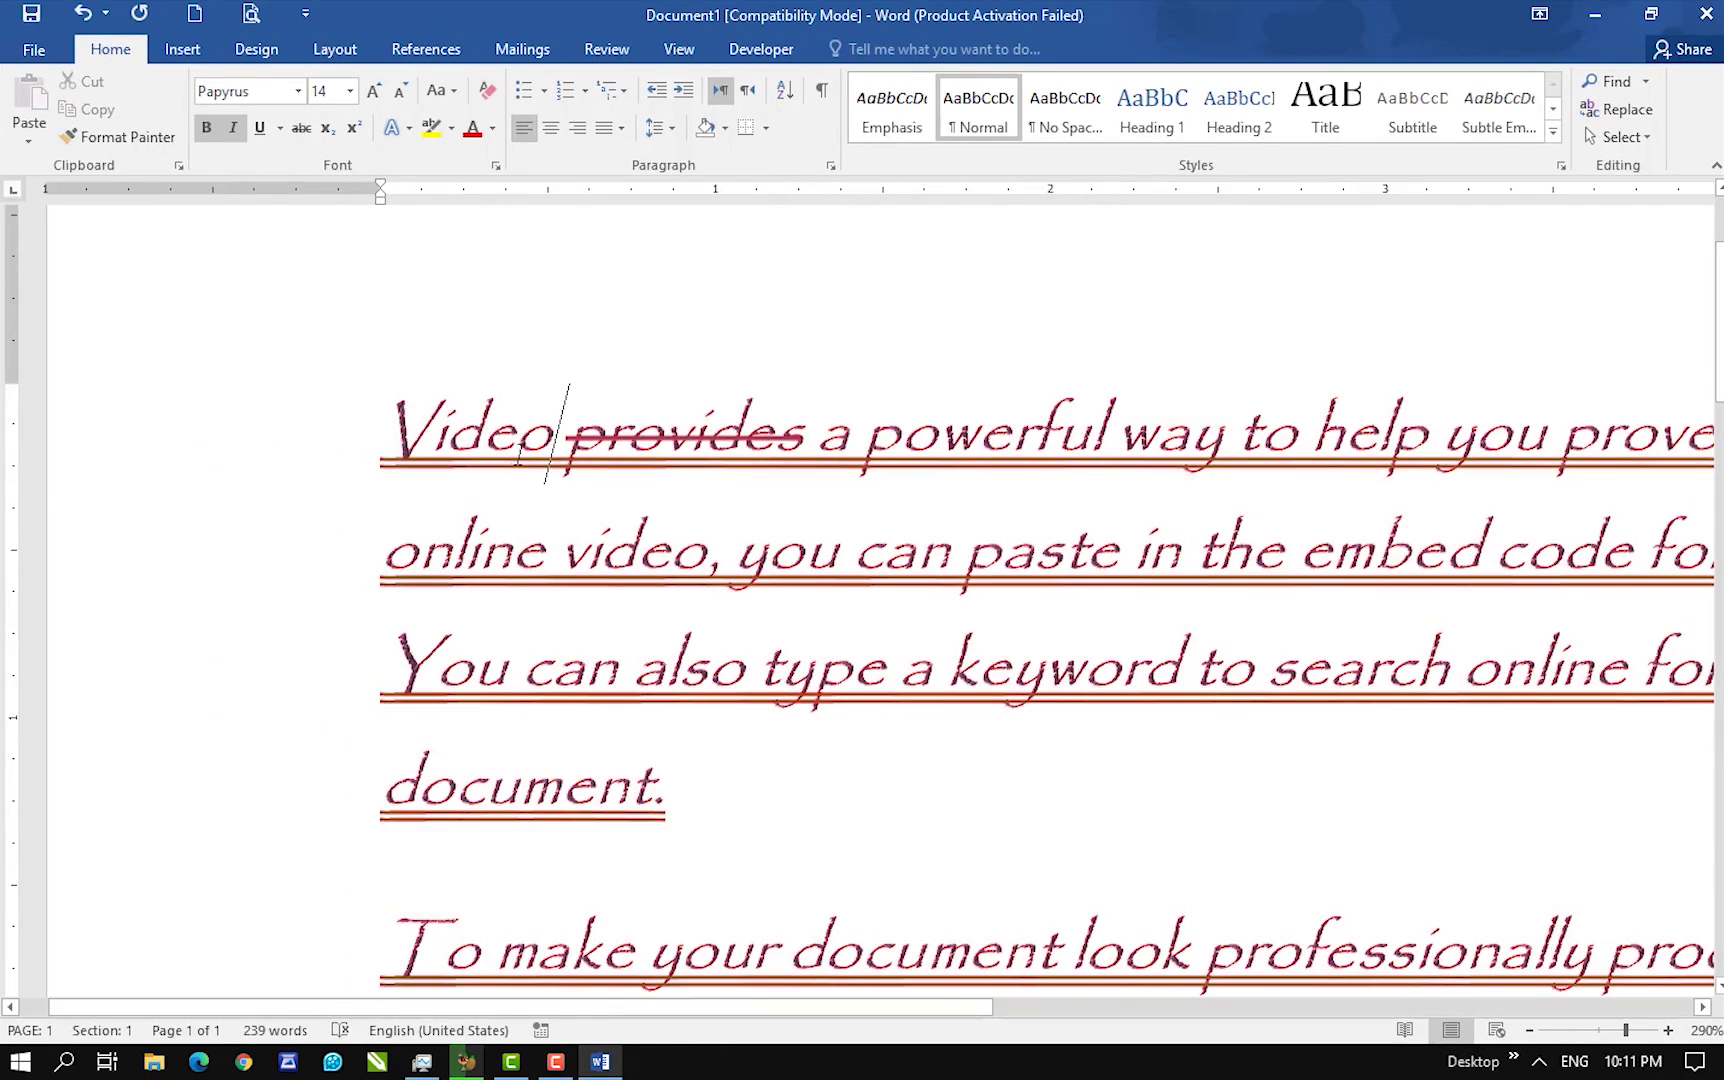
ctrl+scroll(508, 446, up, 20)
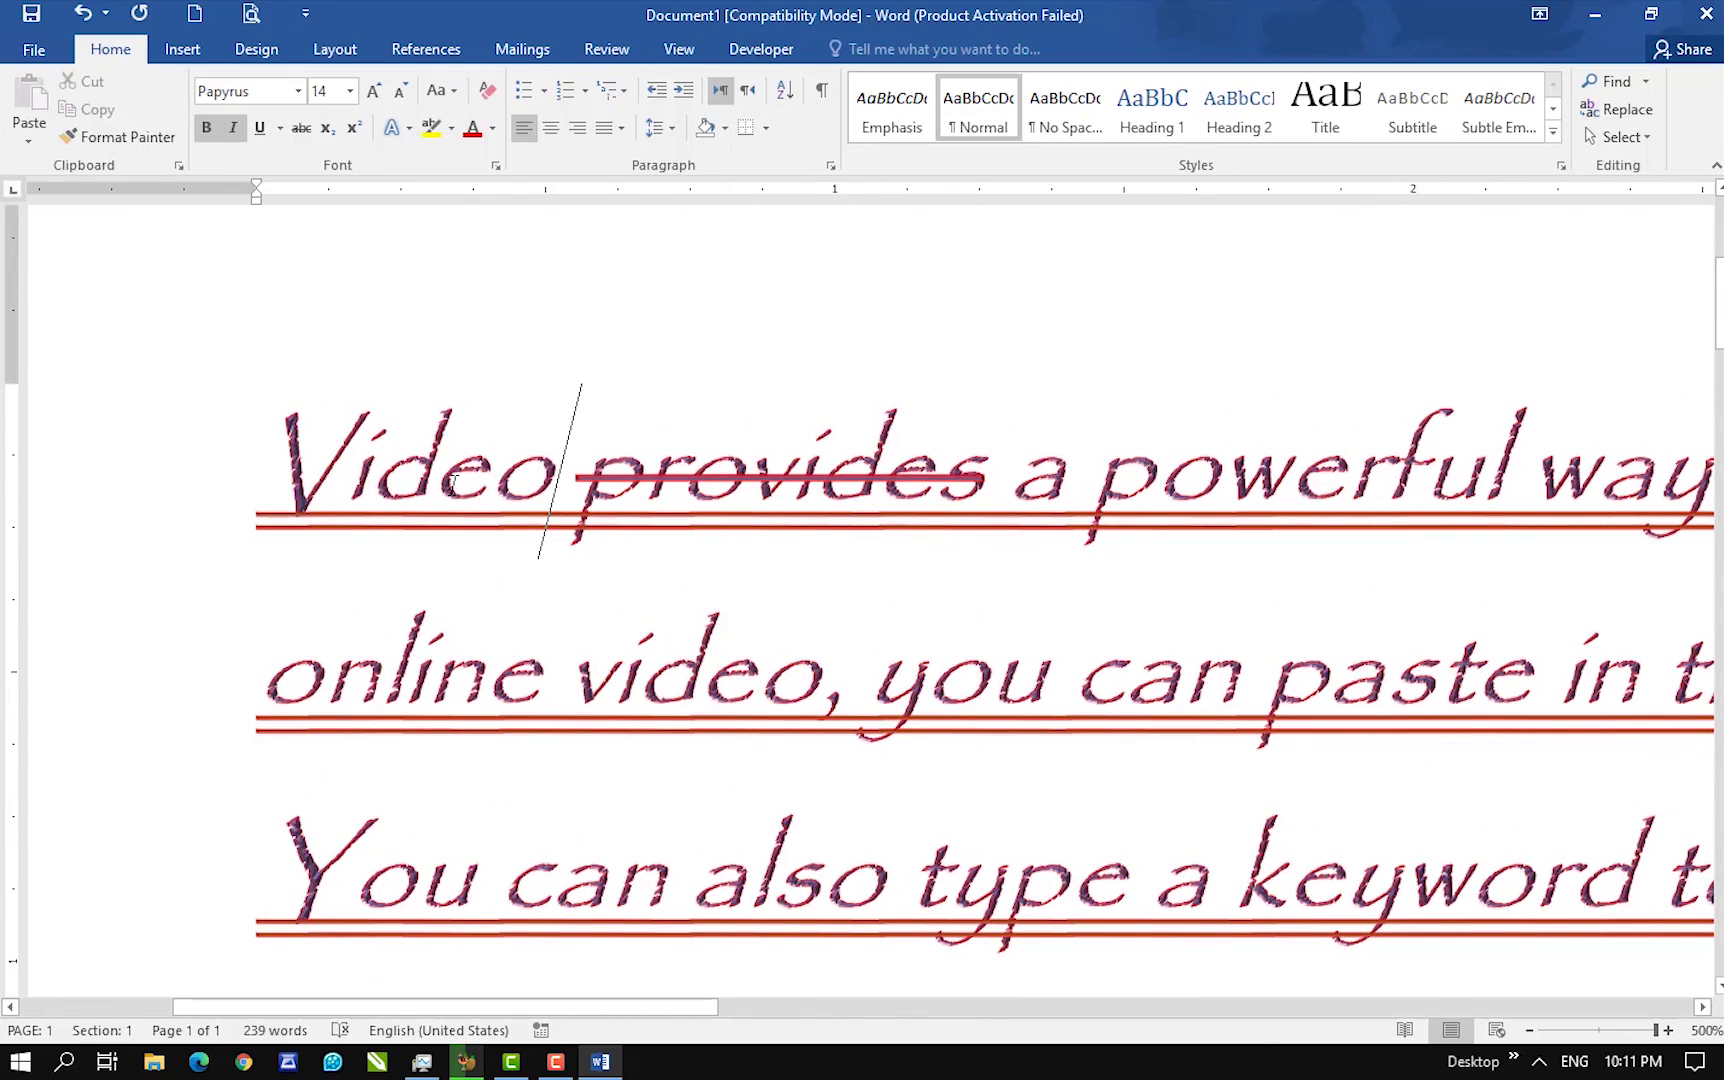
ctrl+scroll(467, 493, down, 20)
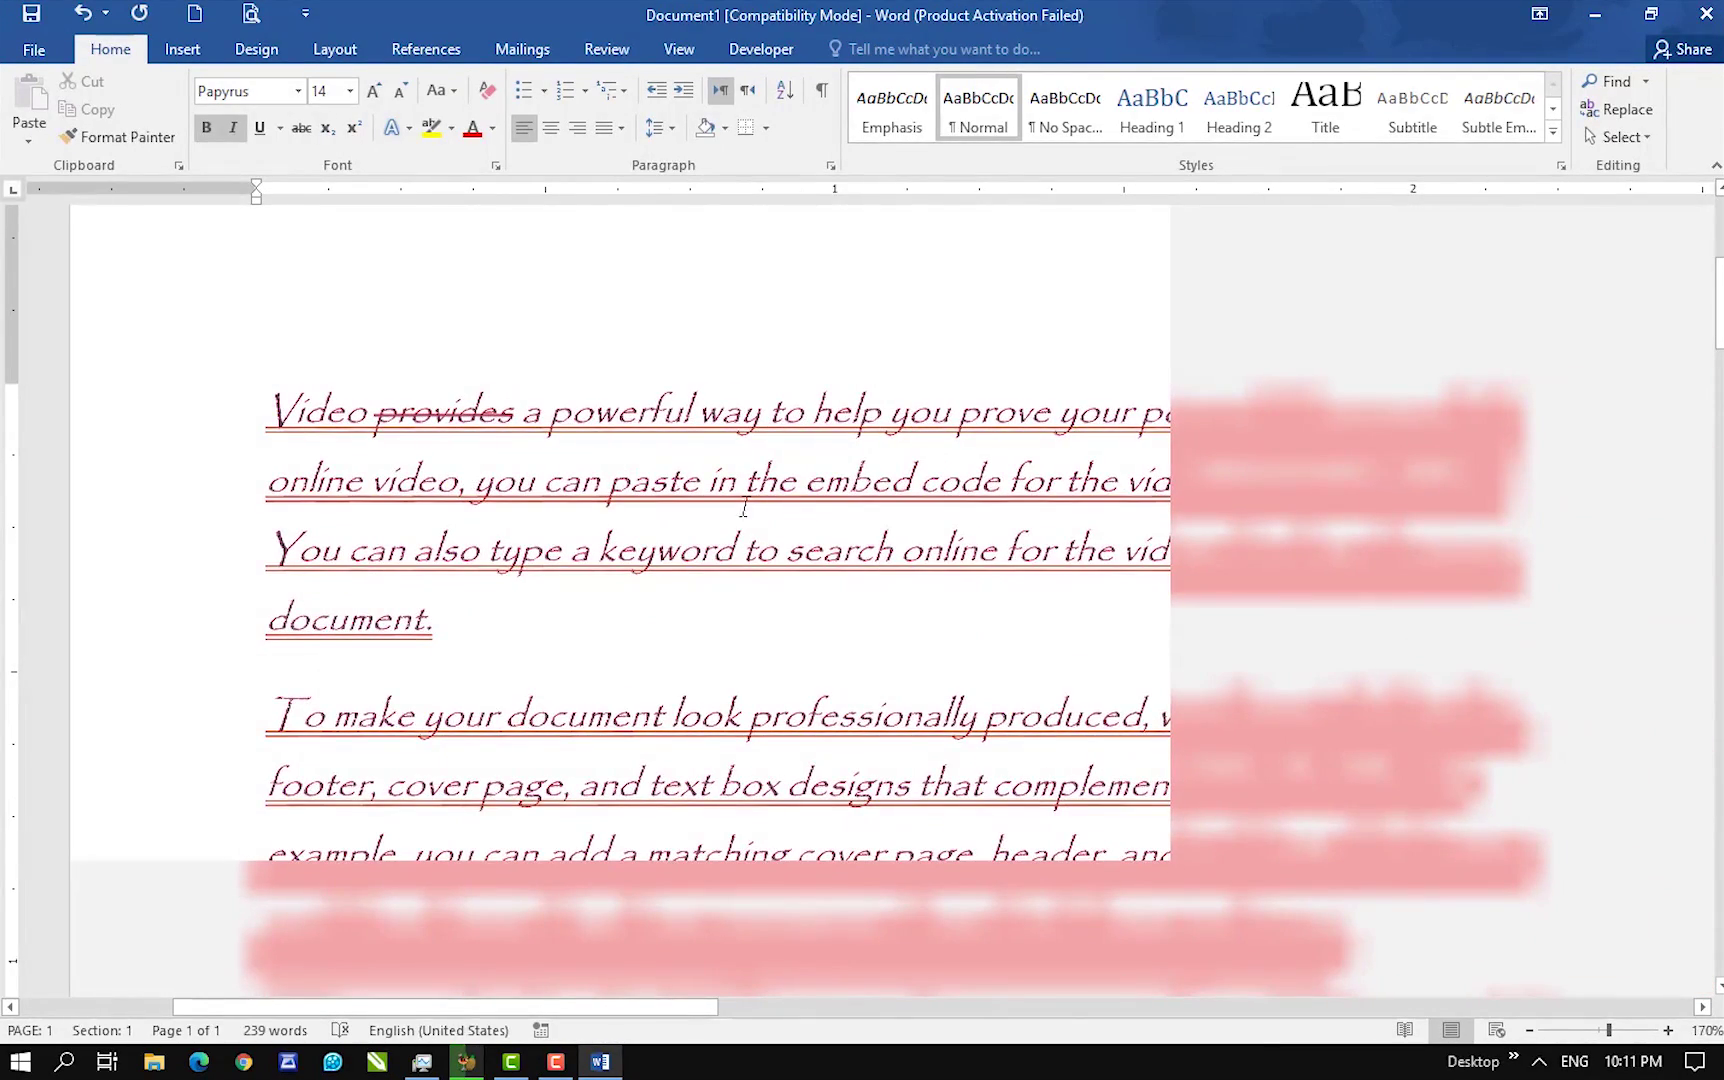
- Change the font of all the document text to Times New Roman
key(ctrl+a)
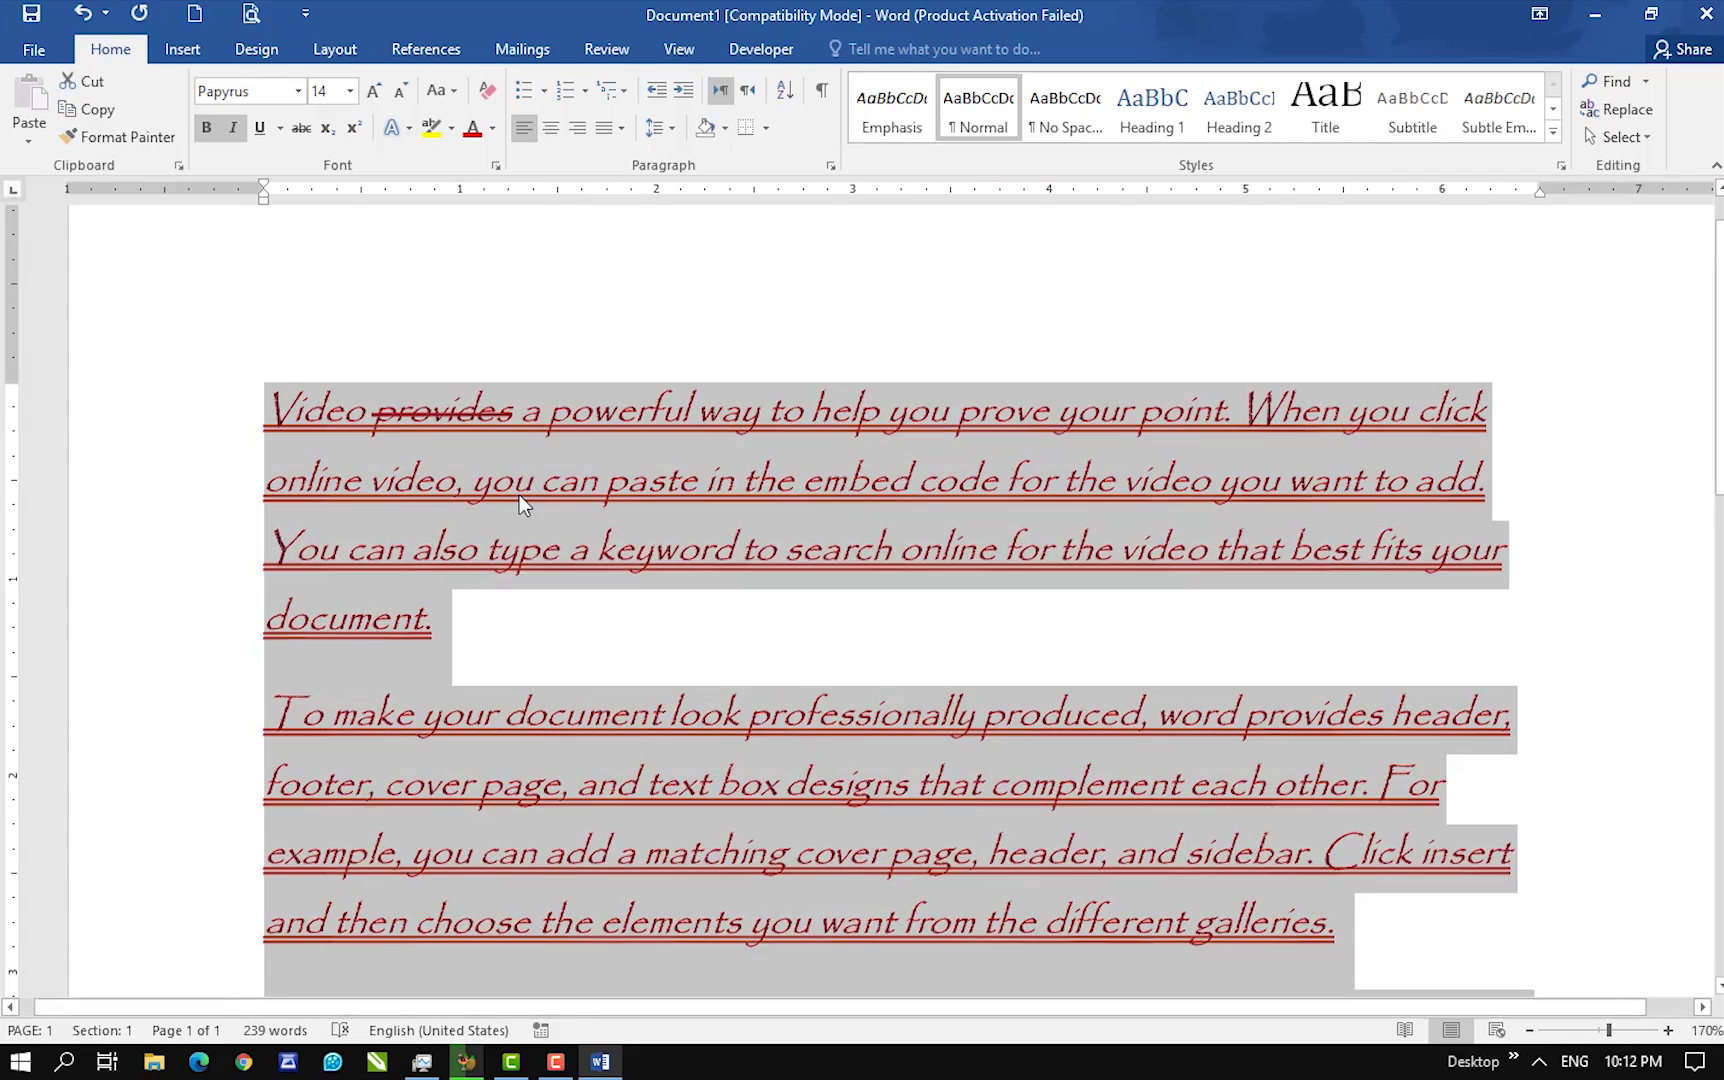
click(298, 91)
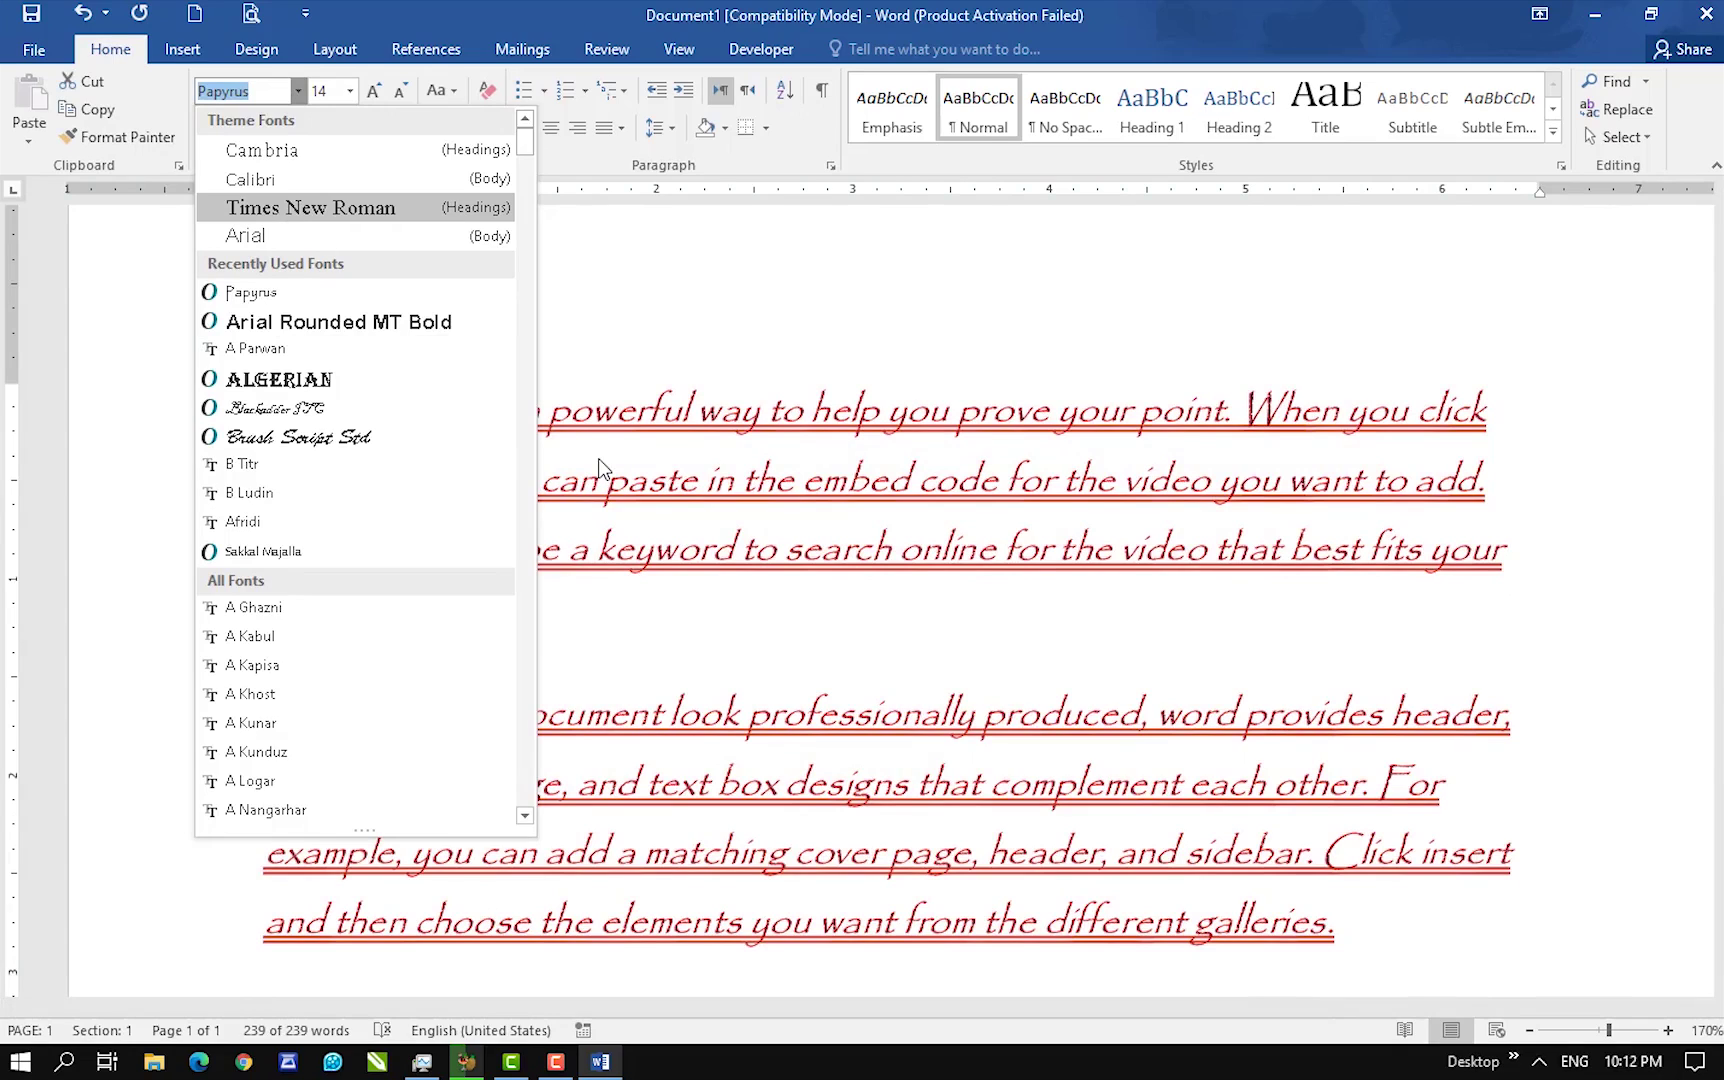
click(503, 432)
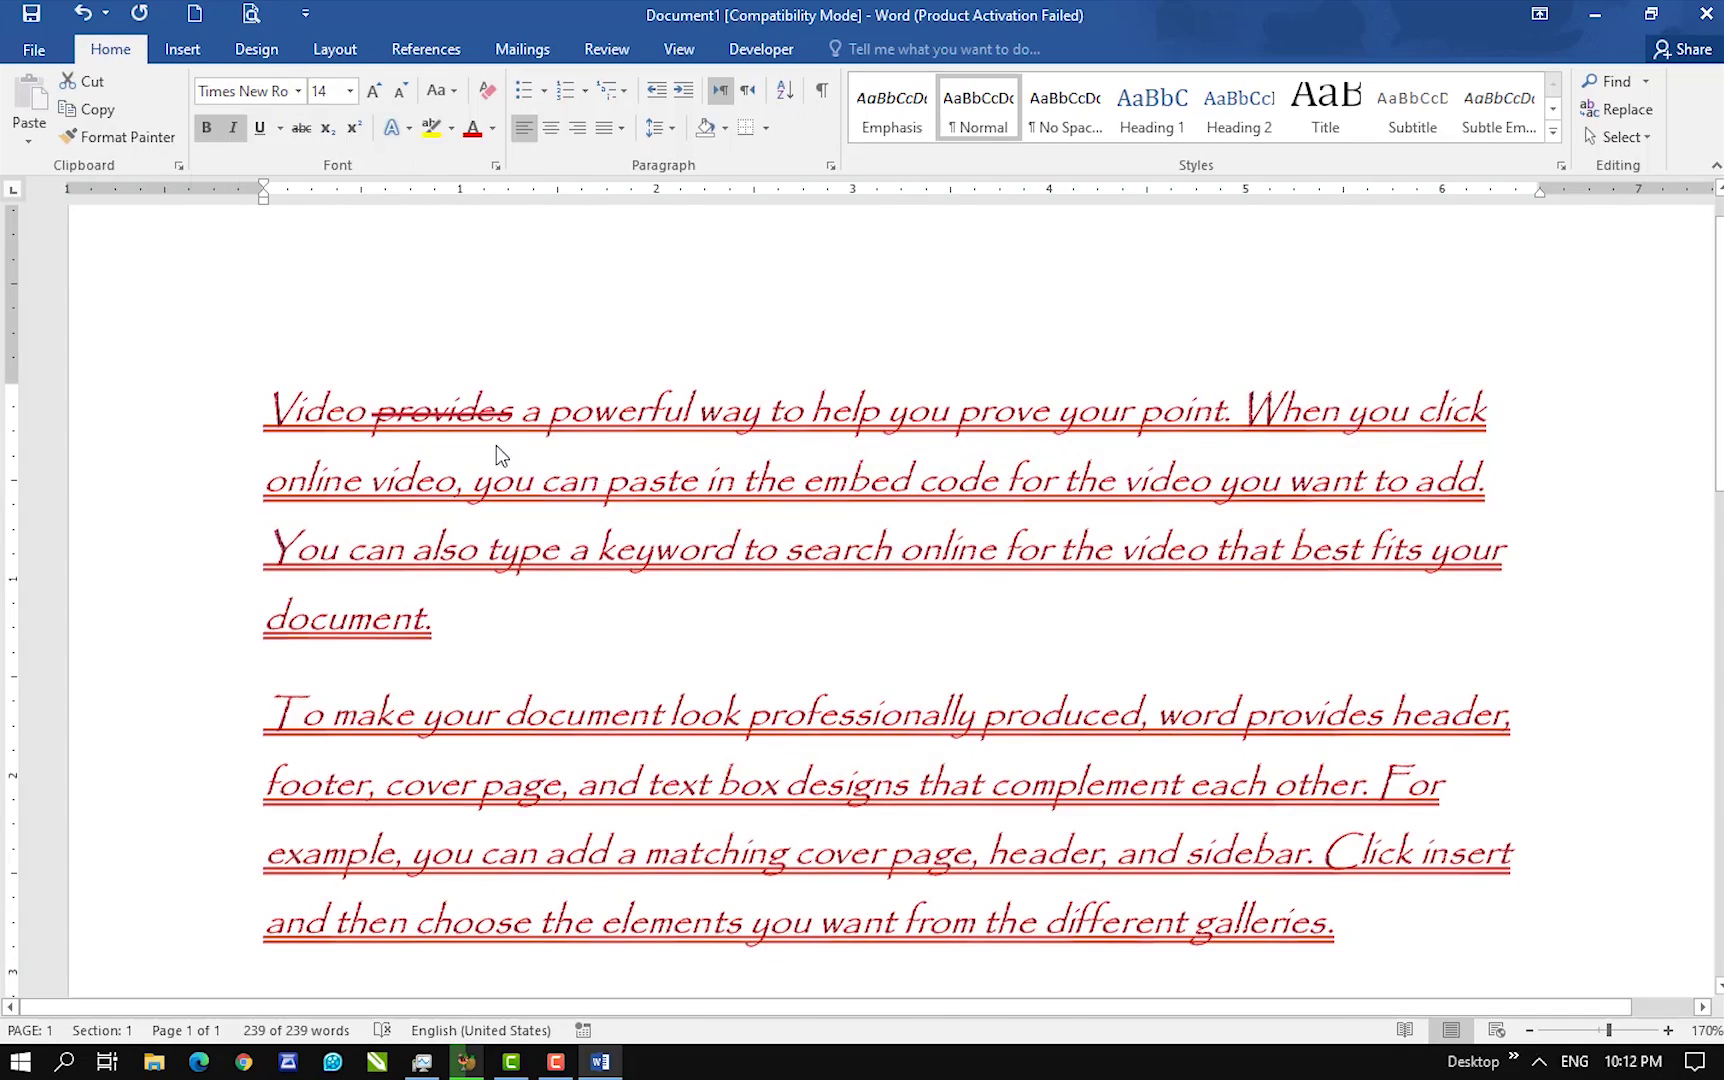
- Change the text outline color of the whole document to the standard green
key(ctrl+a)
scroll(352, 396, up, 9)
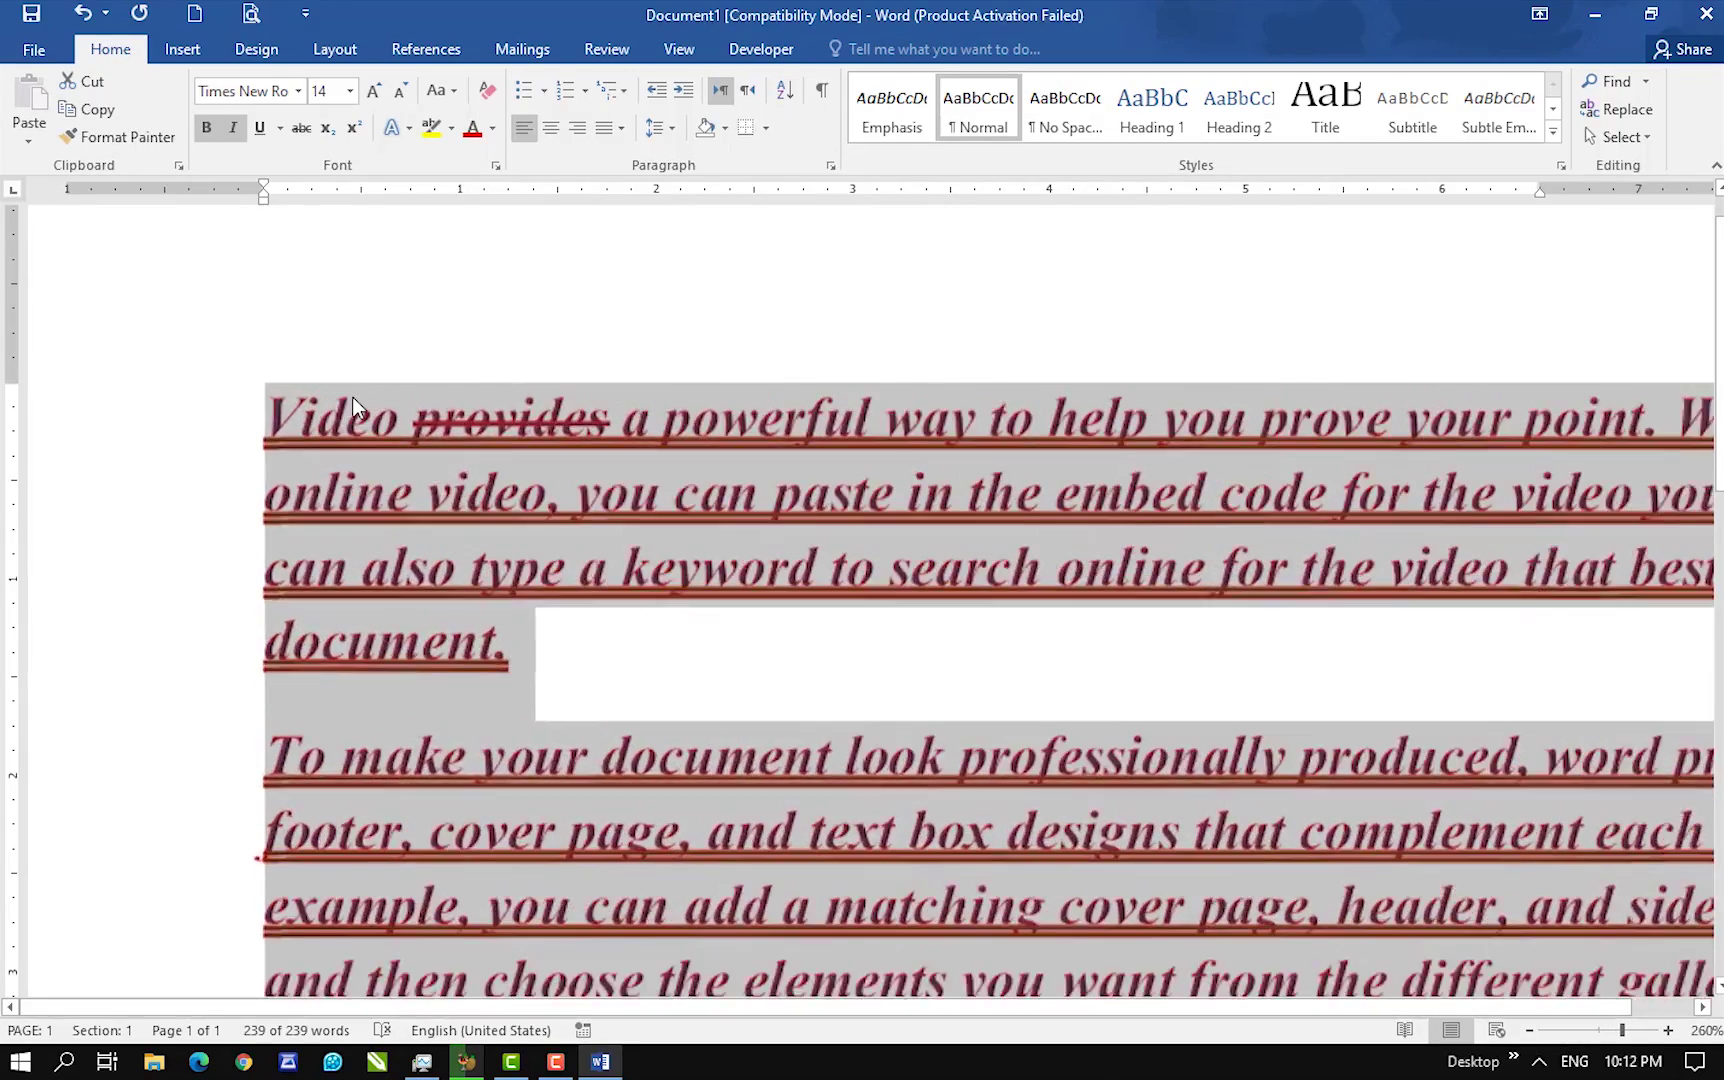
scroll(352, 396, up, 20)
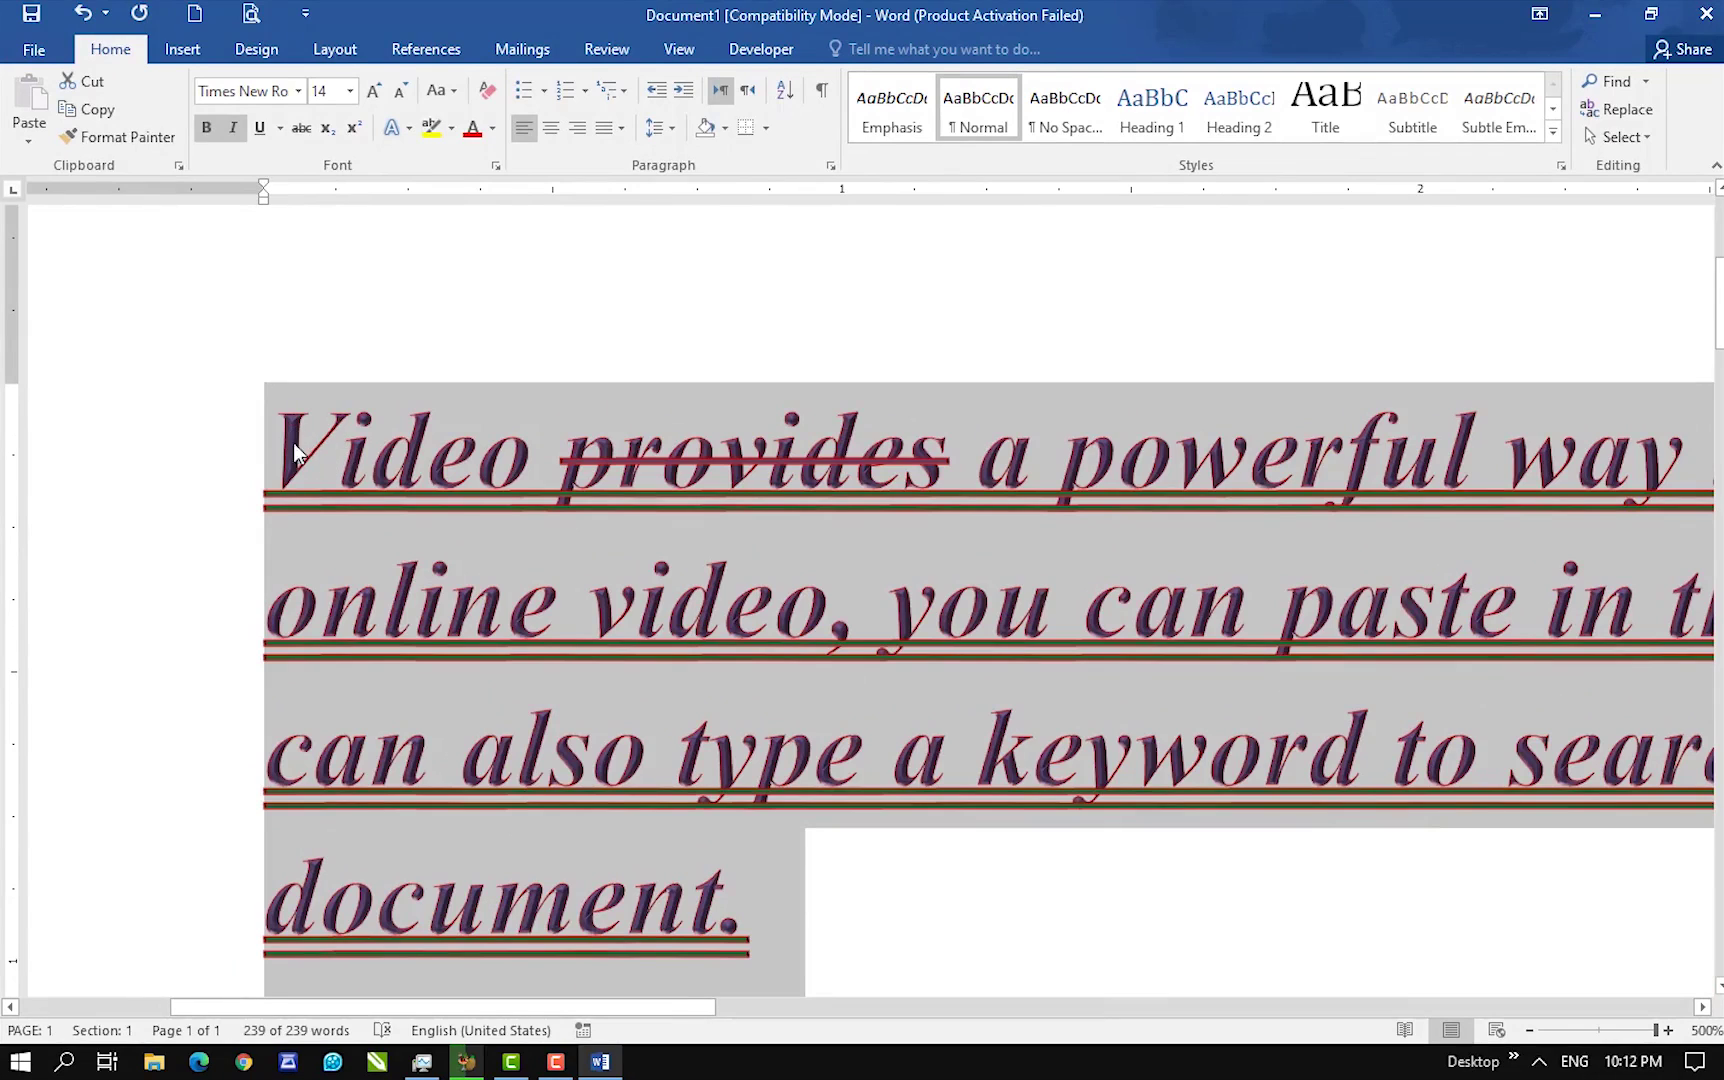
click(396, 127)
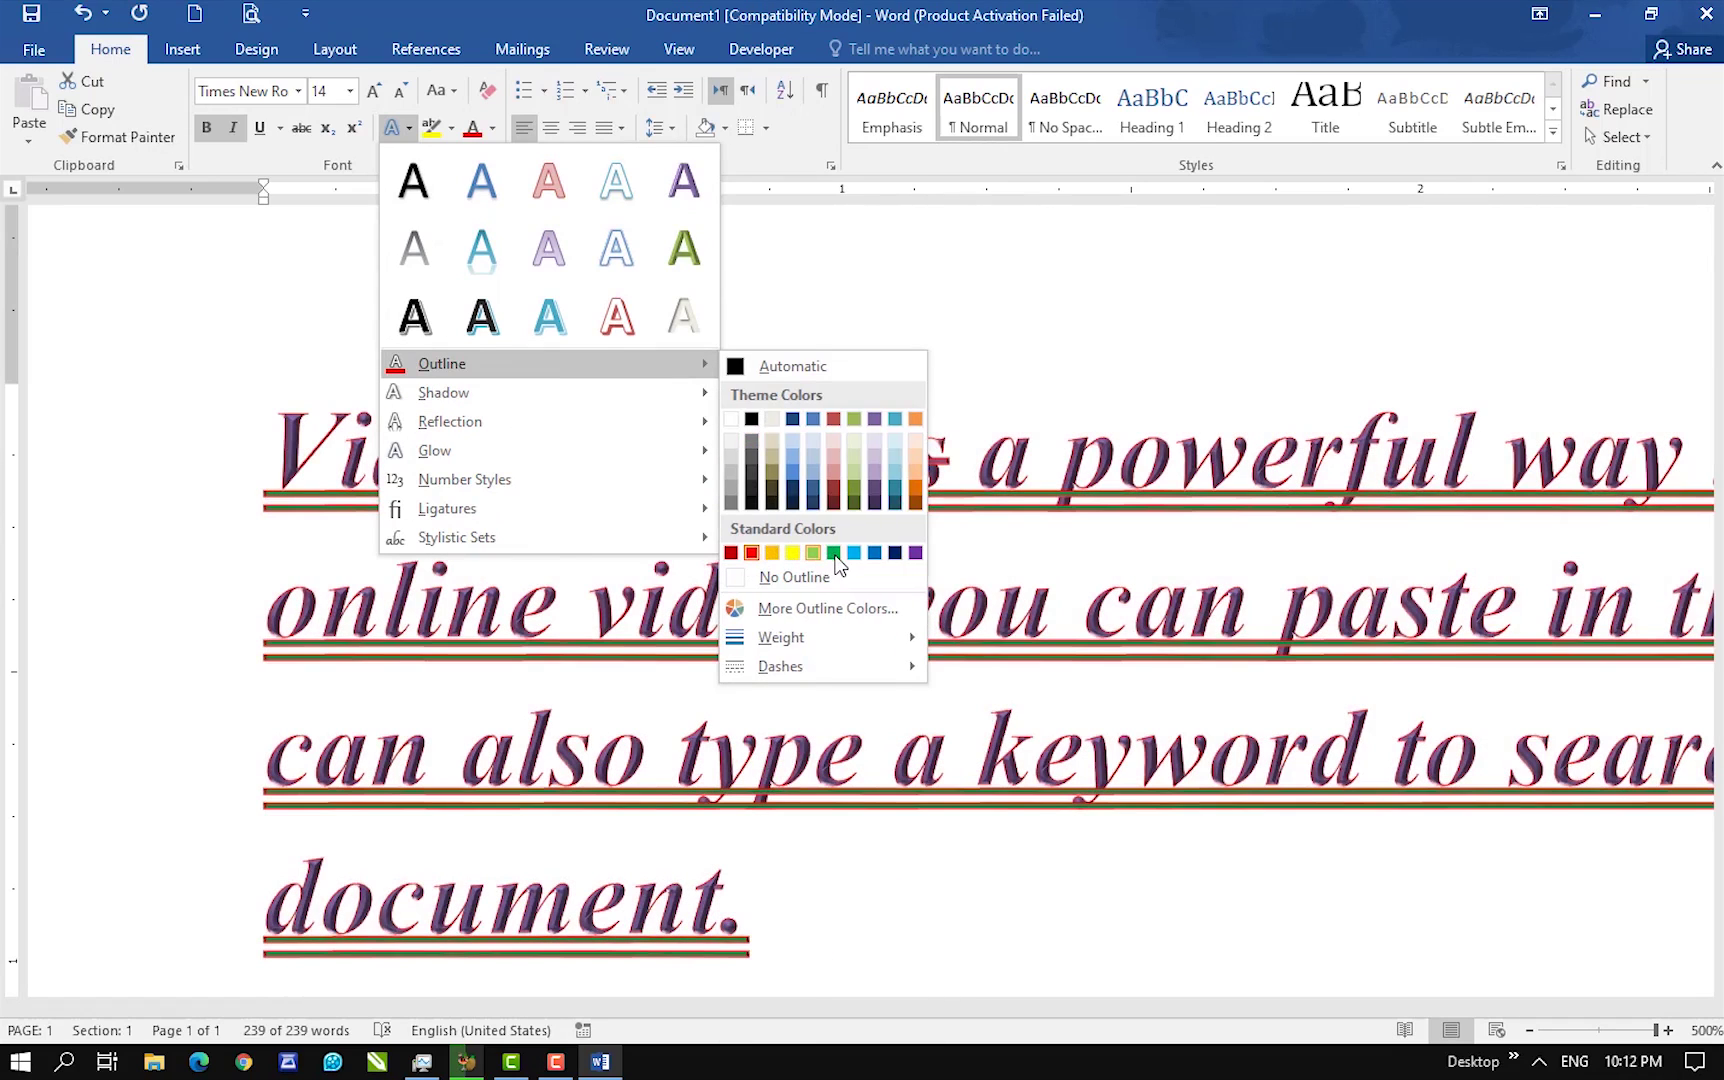
click(832, 553)
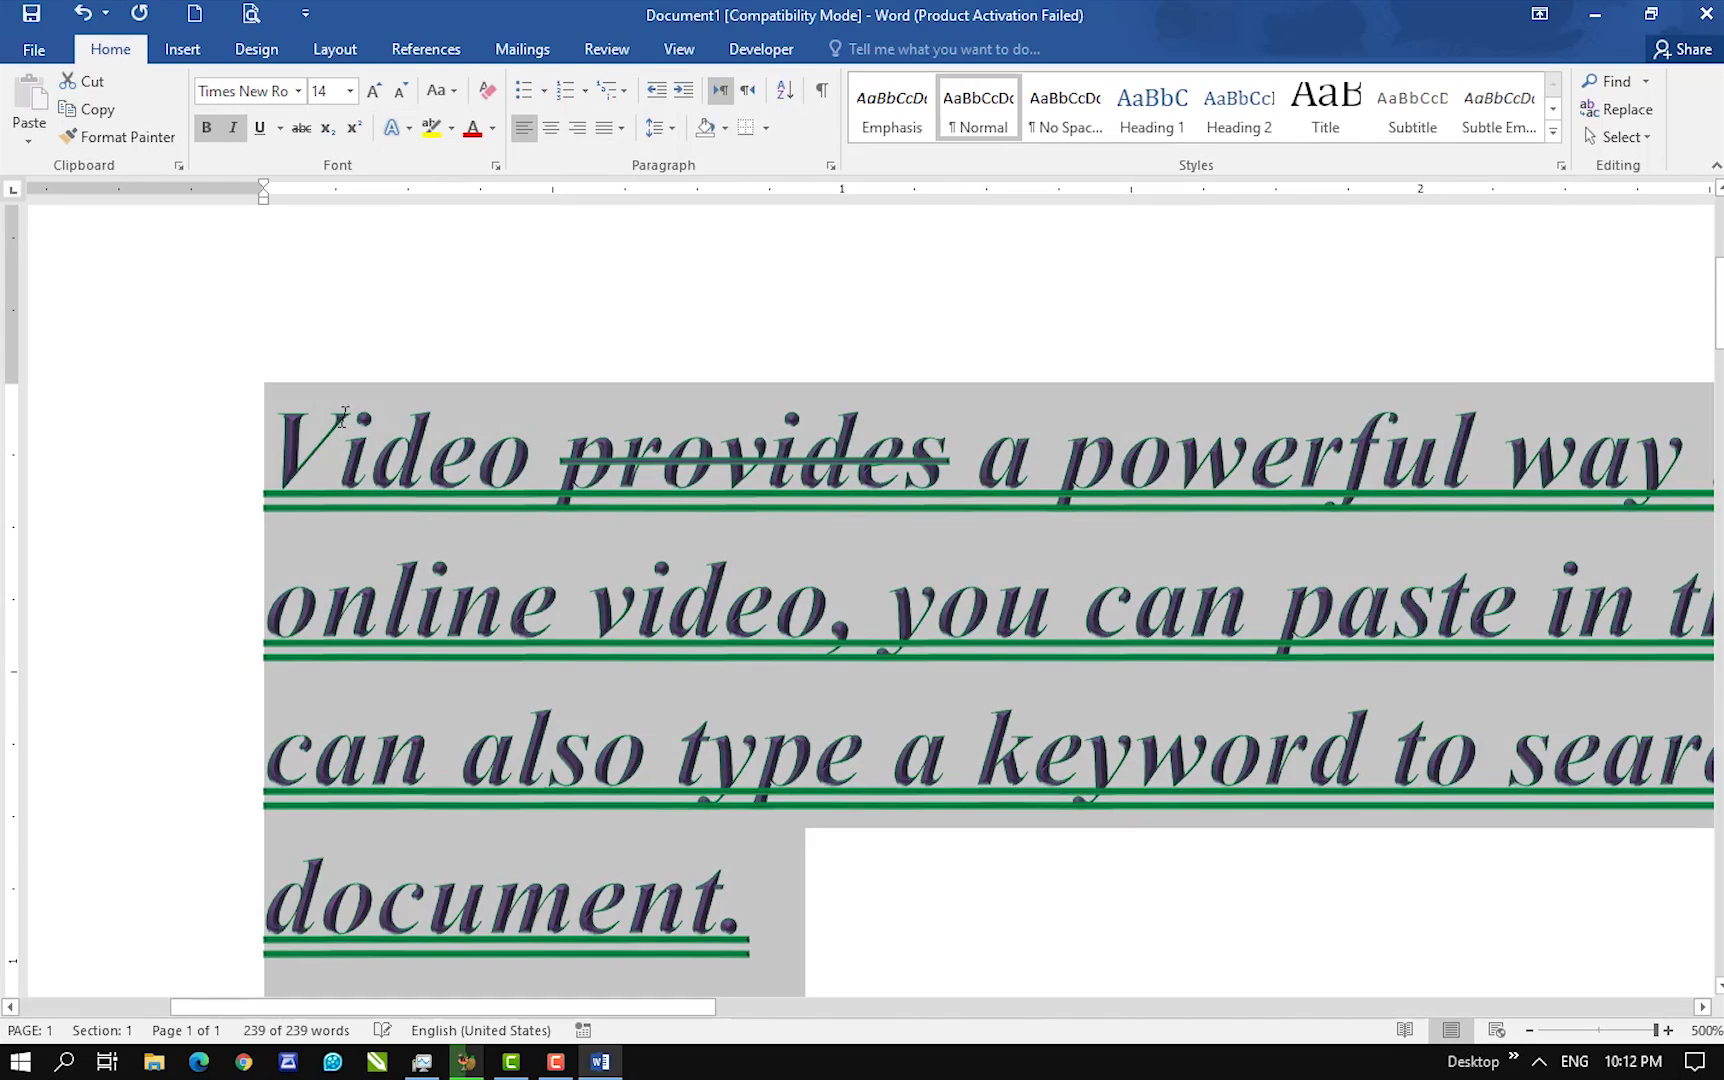
click(343, 413)
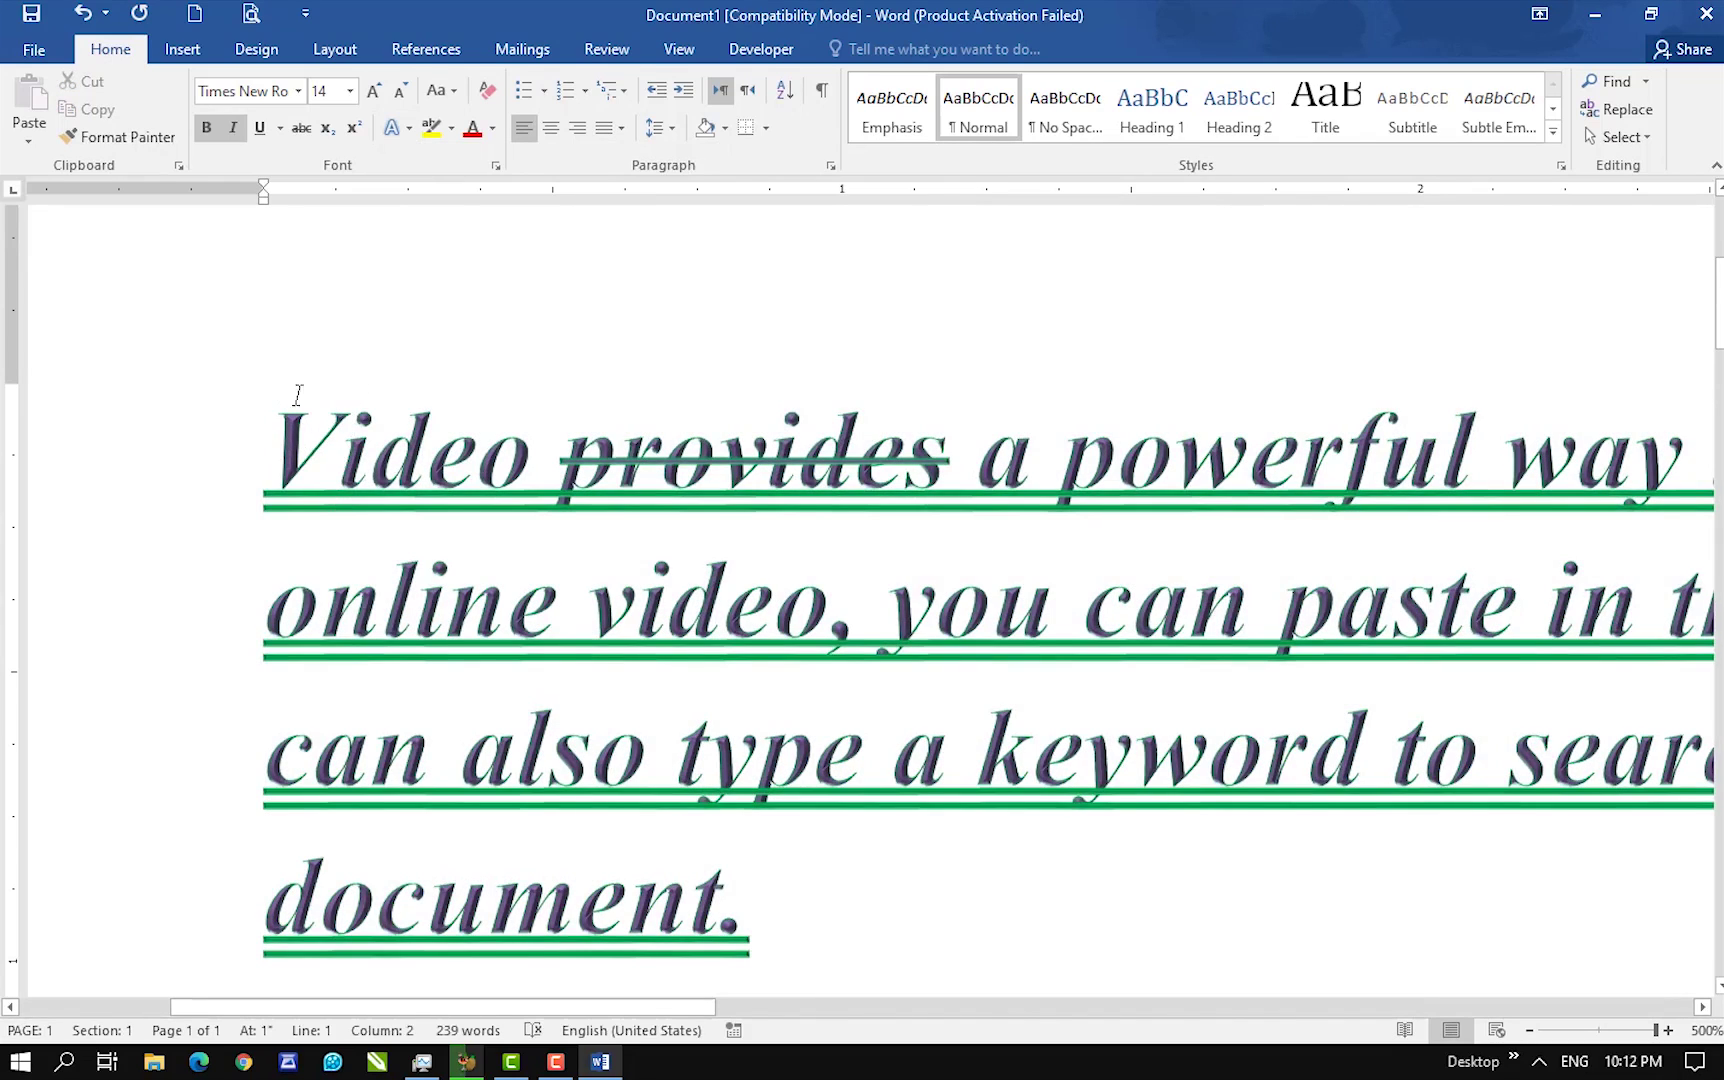
- Apply a dashed line style to the green outline of the word Video in the first line
click(409, 130)
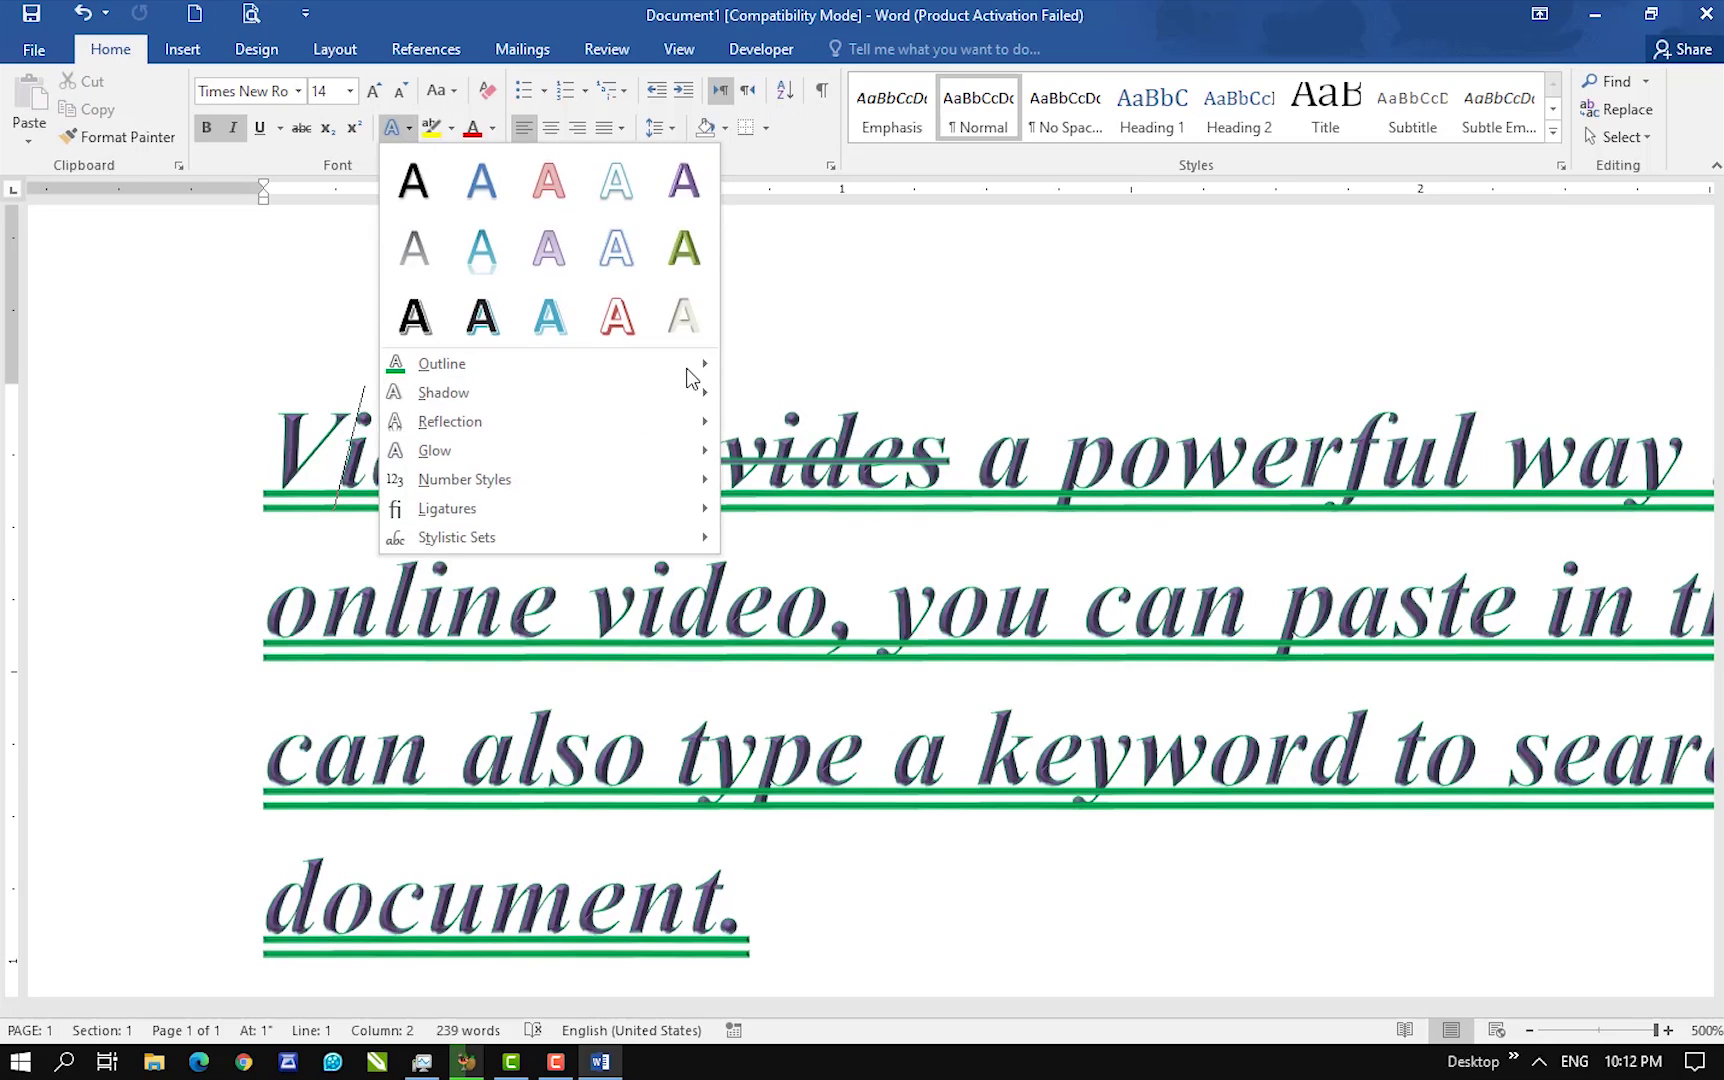
mouse_move(566, 364)
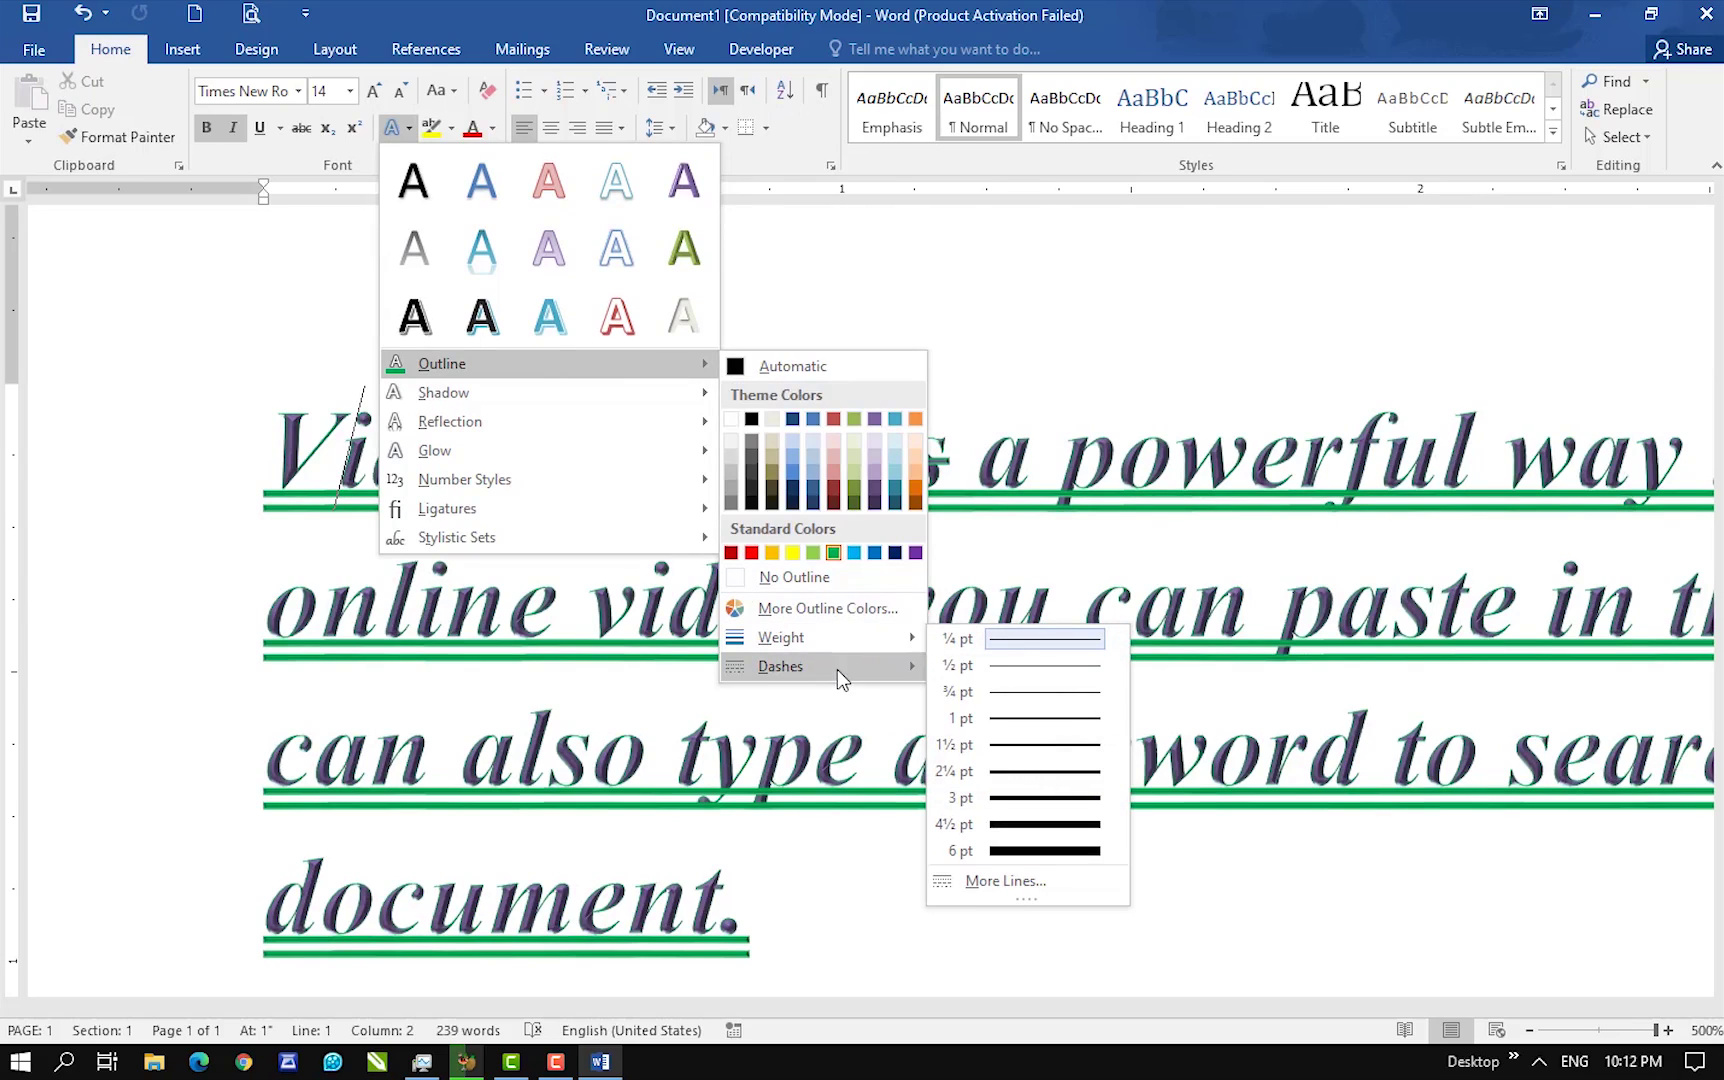
mouse_move(837, 670)
click(985, 701)
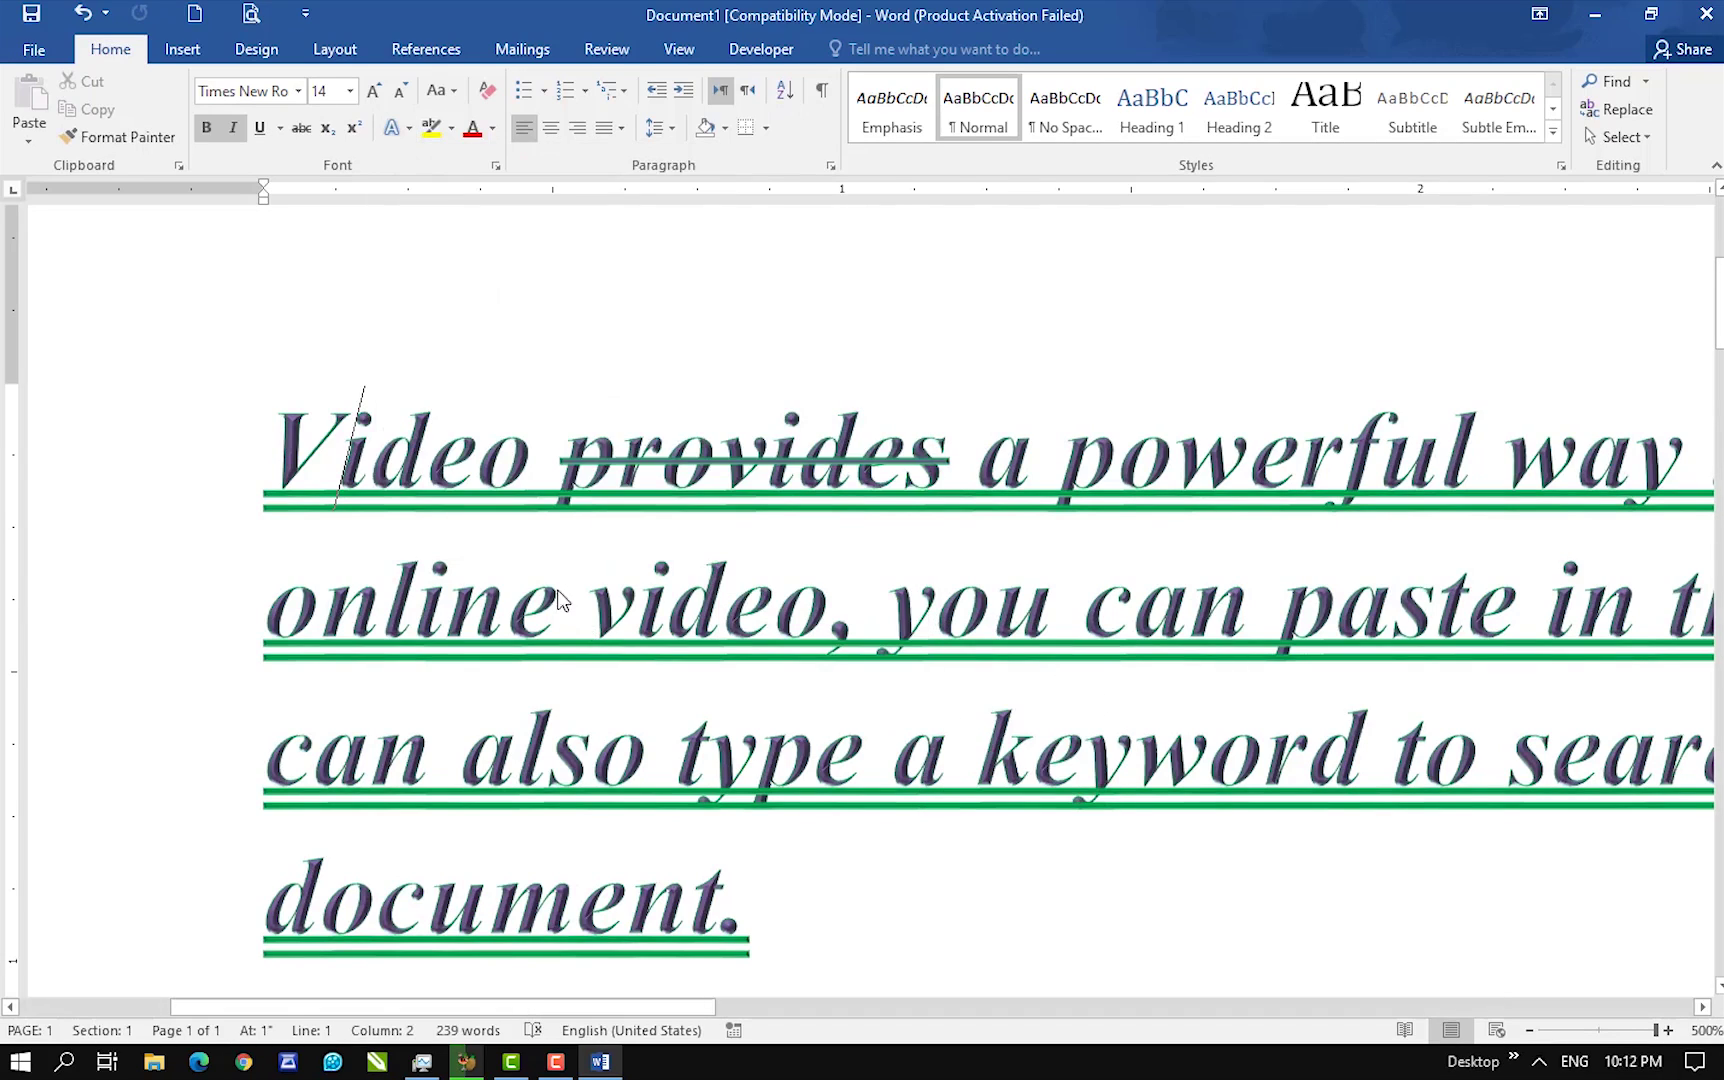
key(ctrl+z)
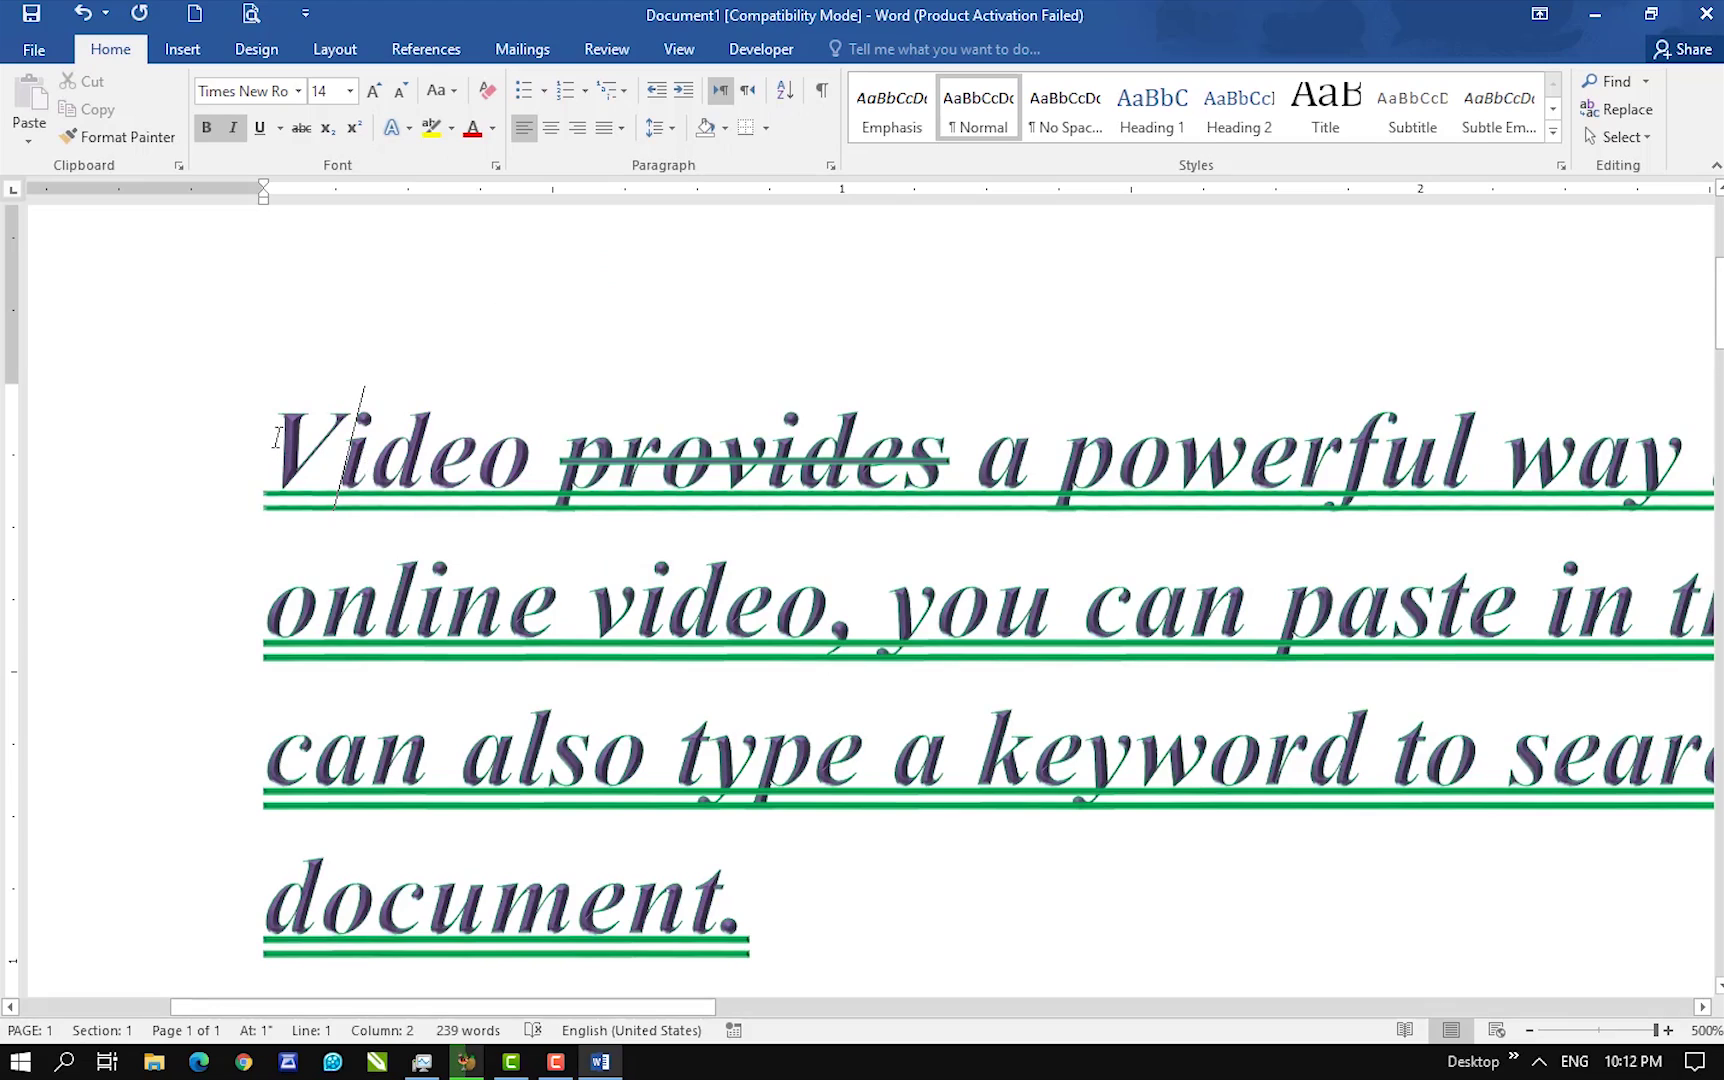
- Set the text outline weight of the word Video in the first line to 1 pt
drag(277, 437, 533, 450)
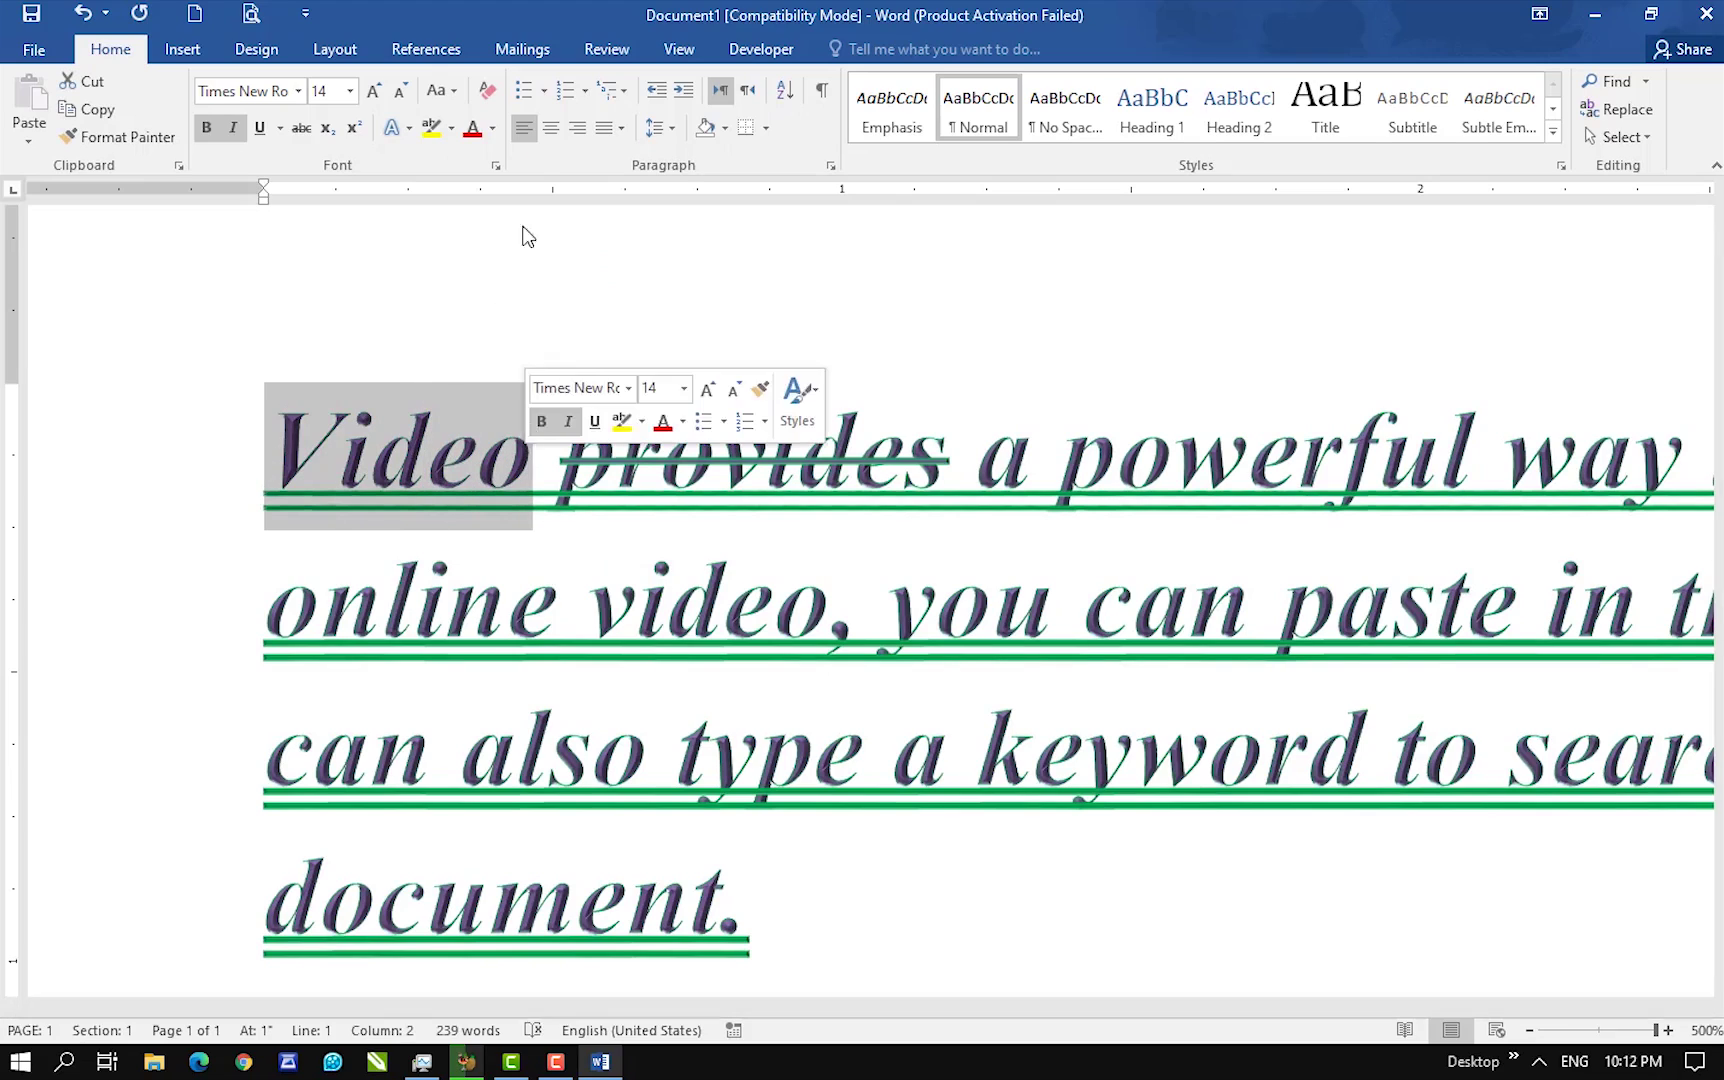
click(494, 132)
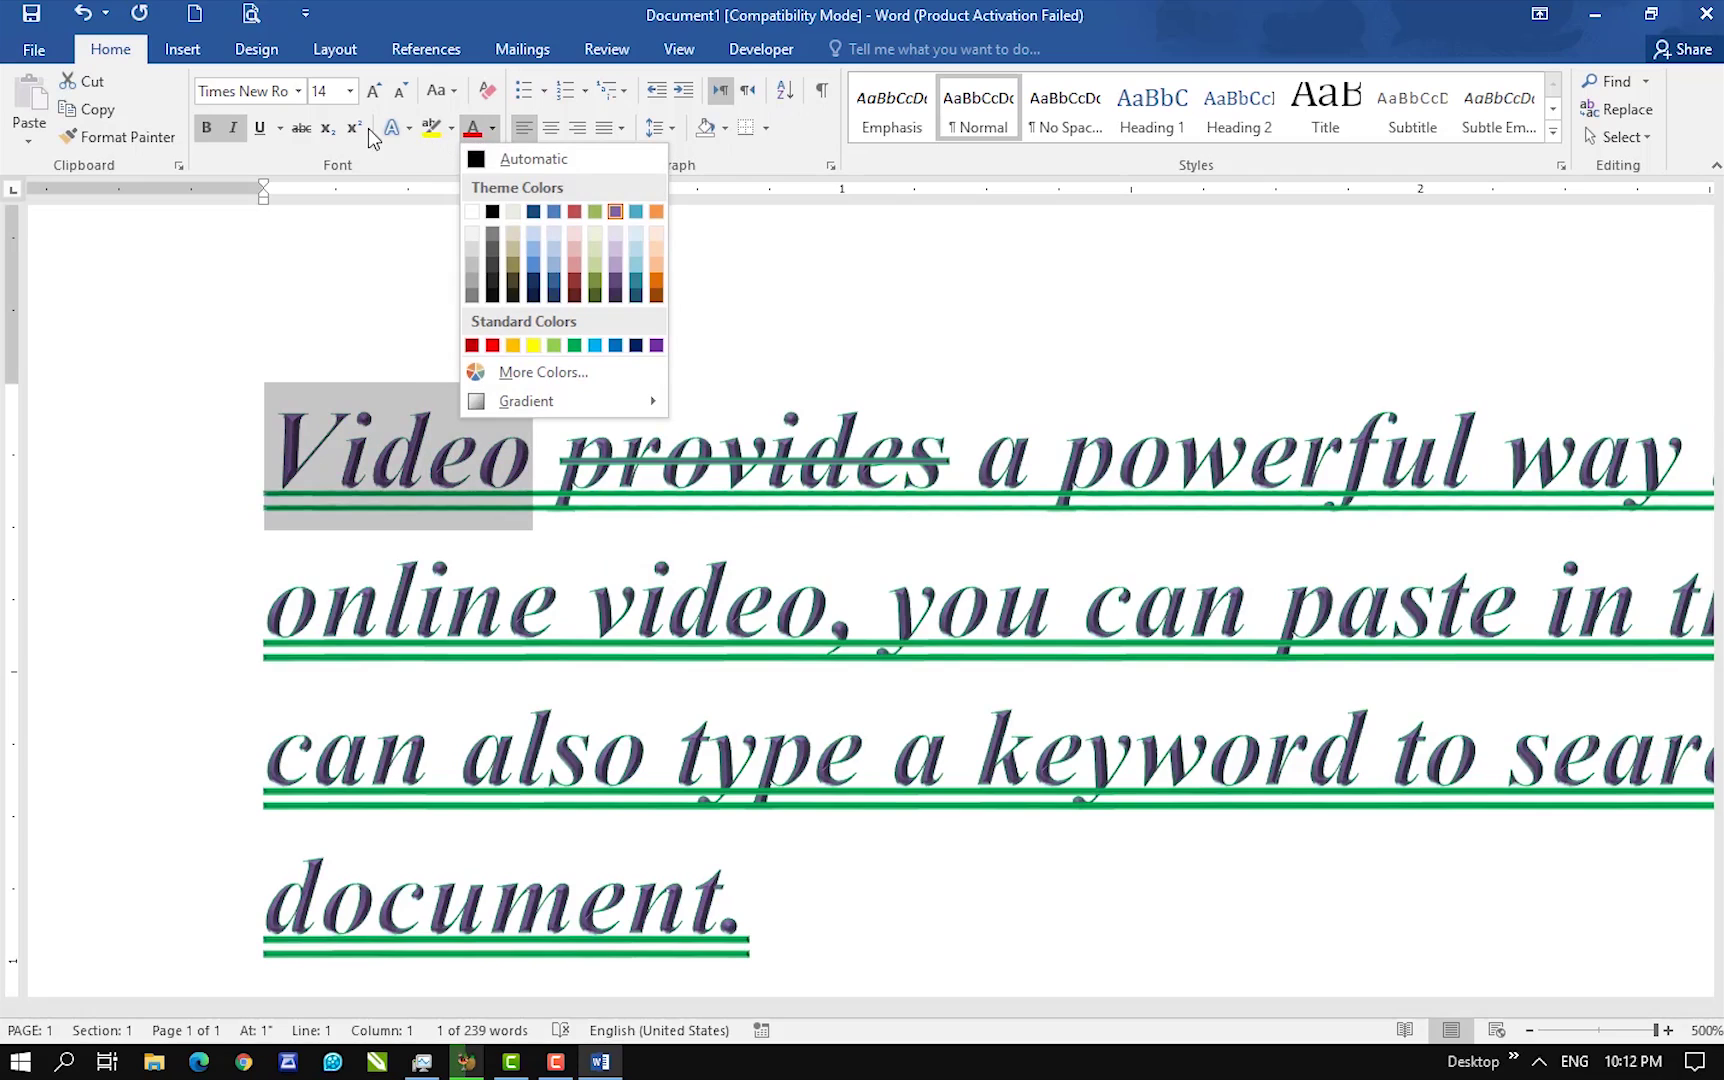
click(401, 129)
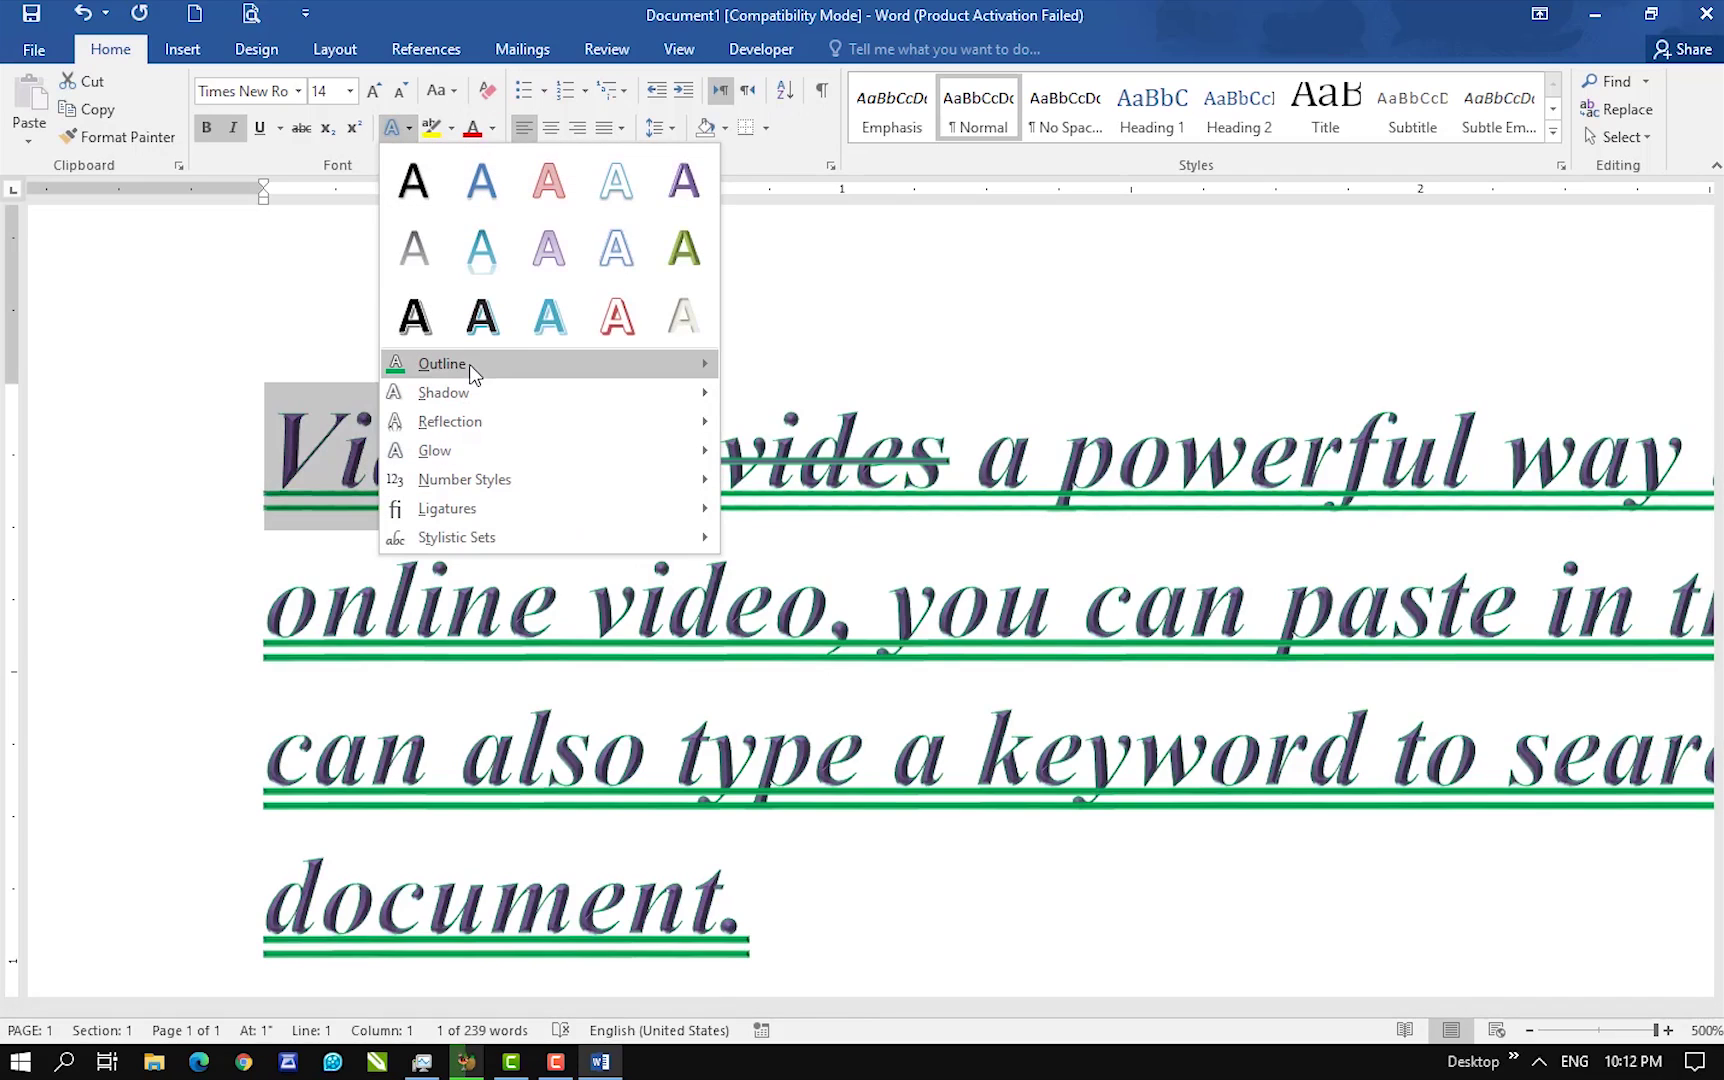
mouse_move(469, 364)
mouse_move(806, 667)
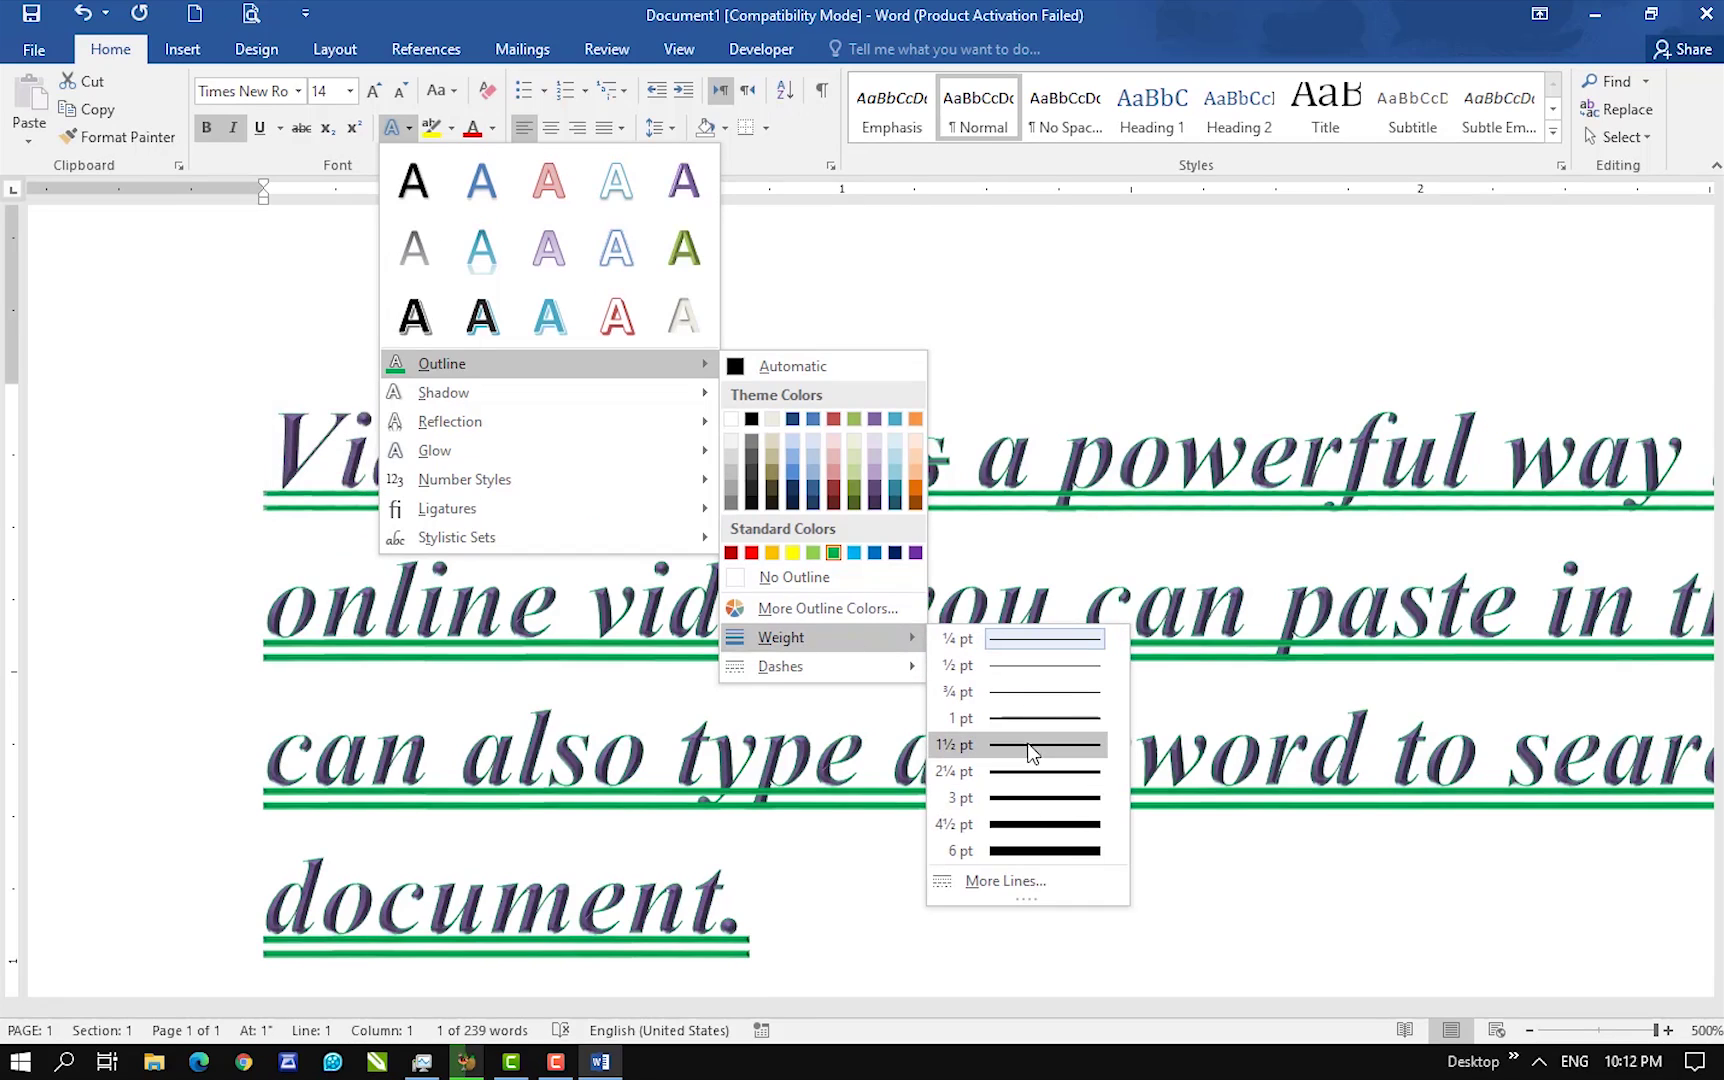
click(1031, 719)
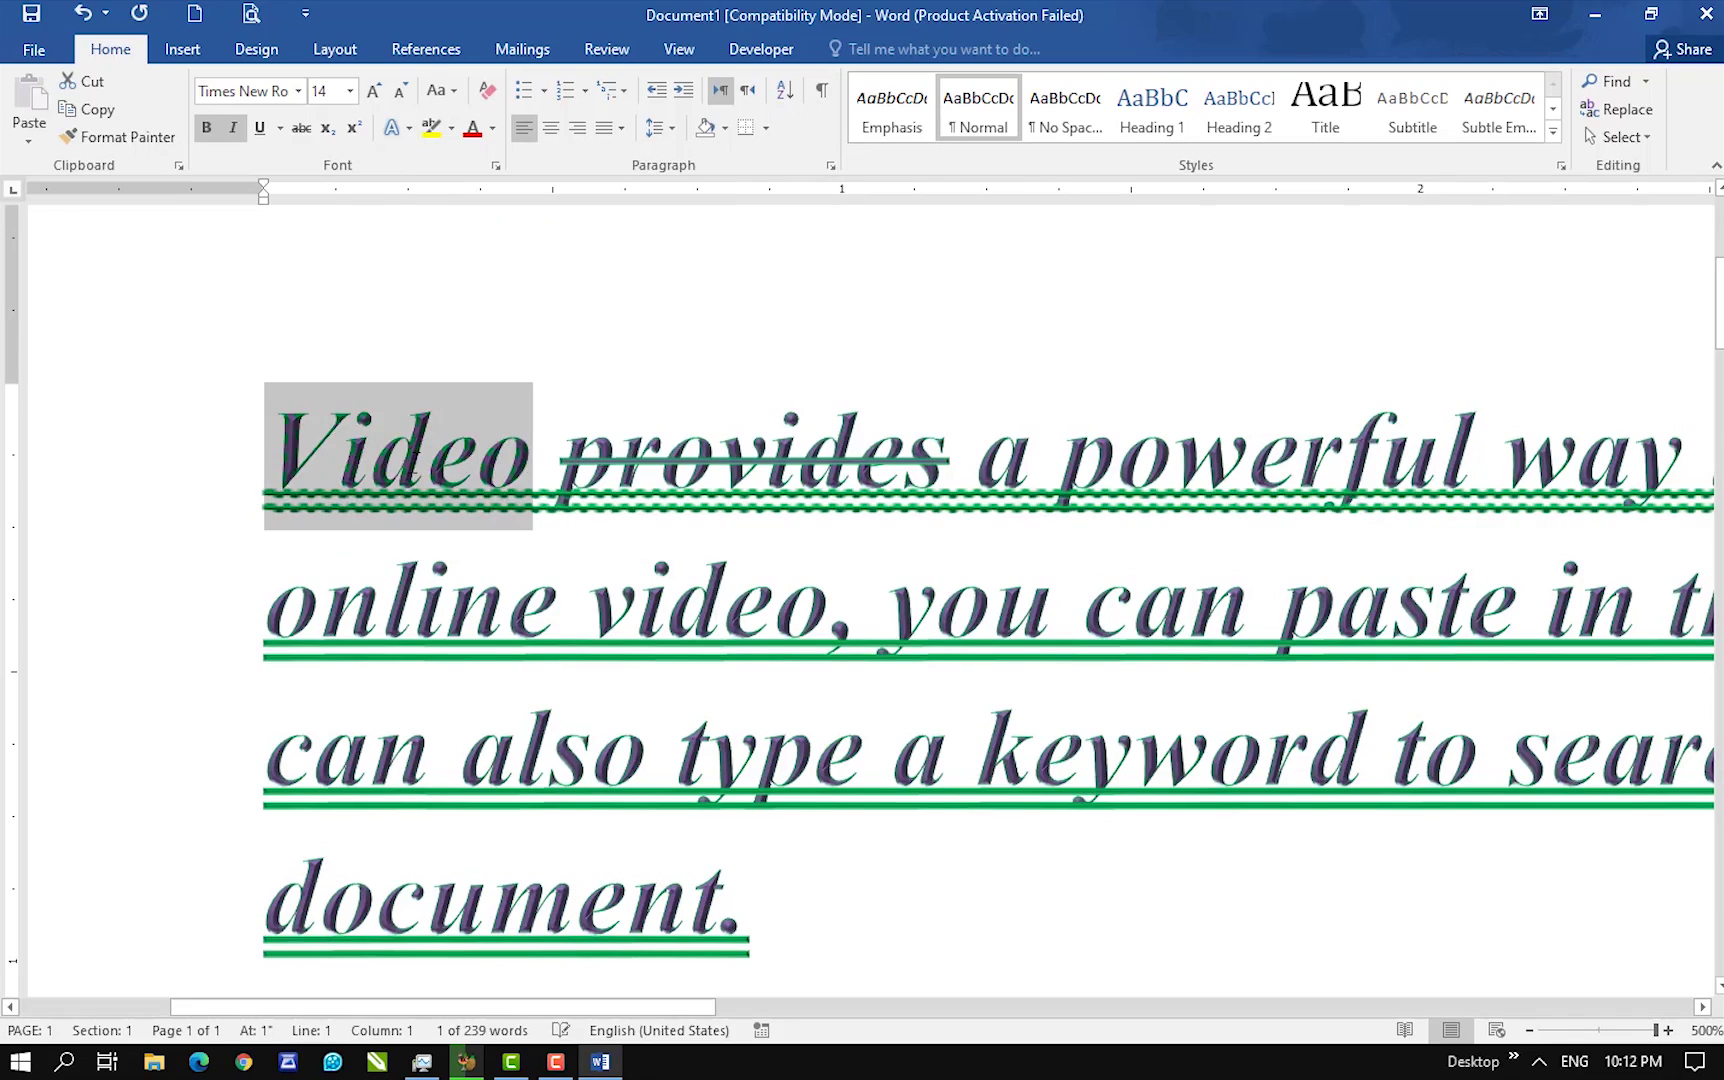
click(457, 510)
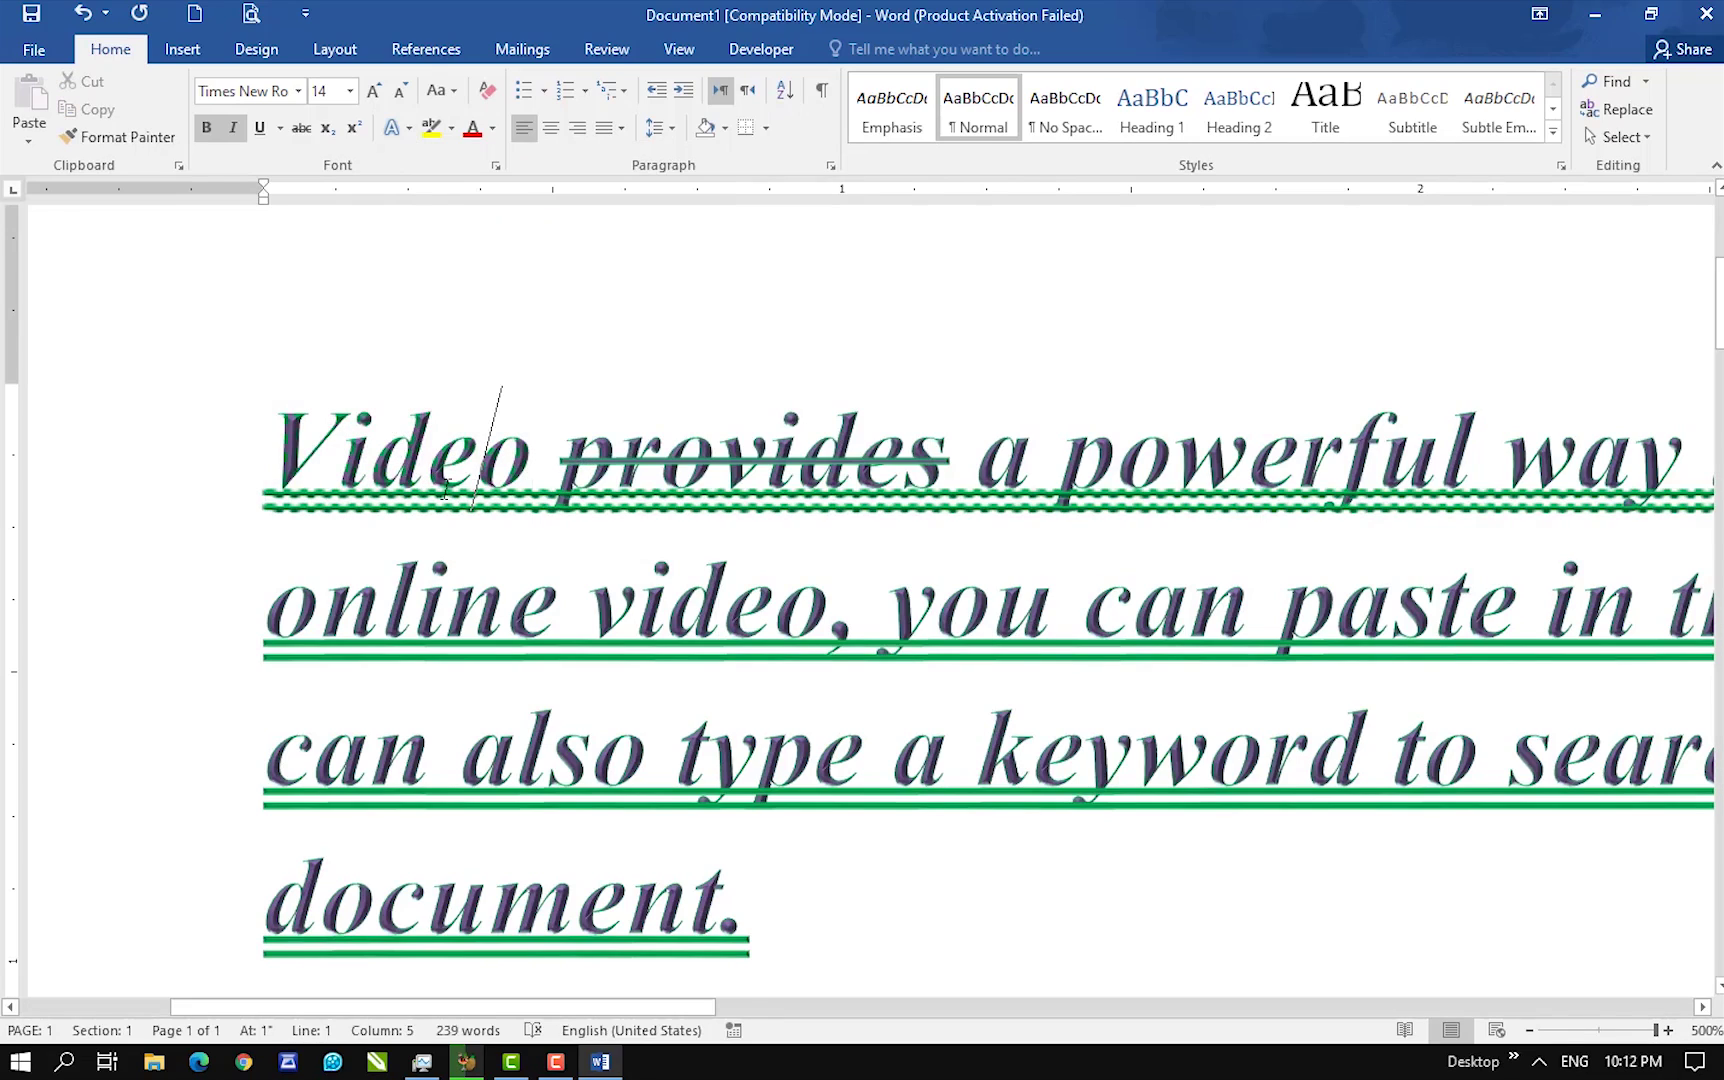
double_click(365, 470)
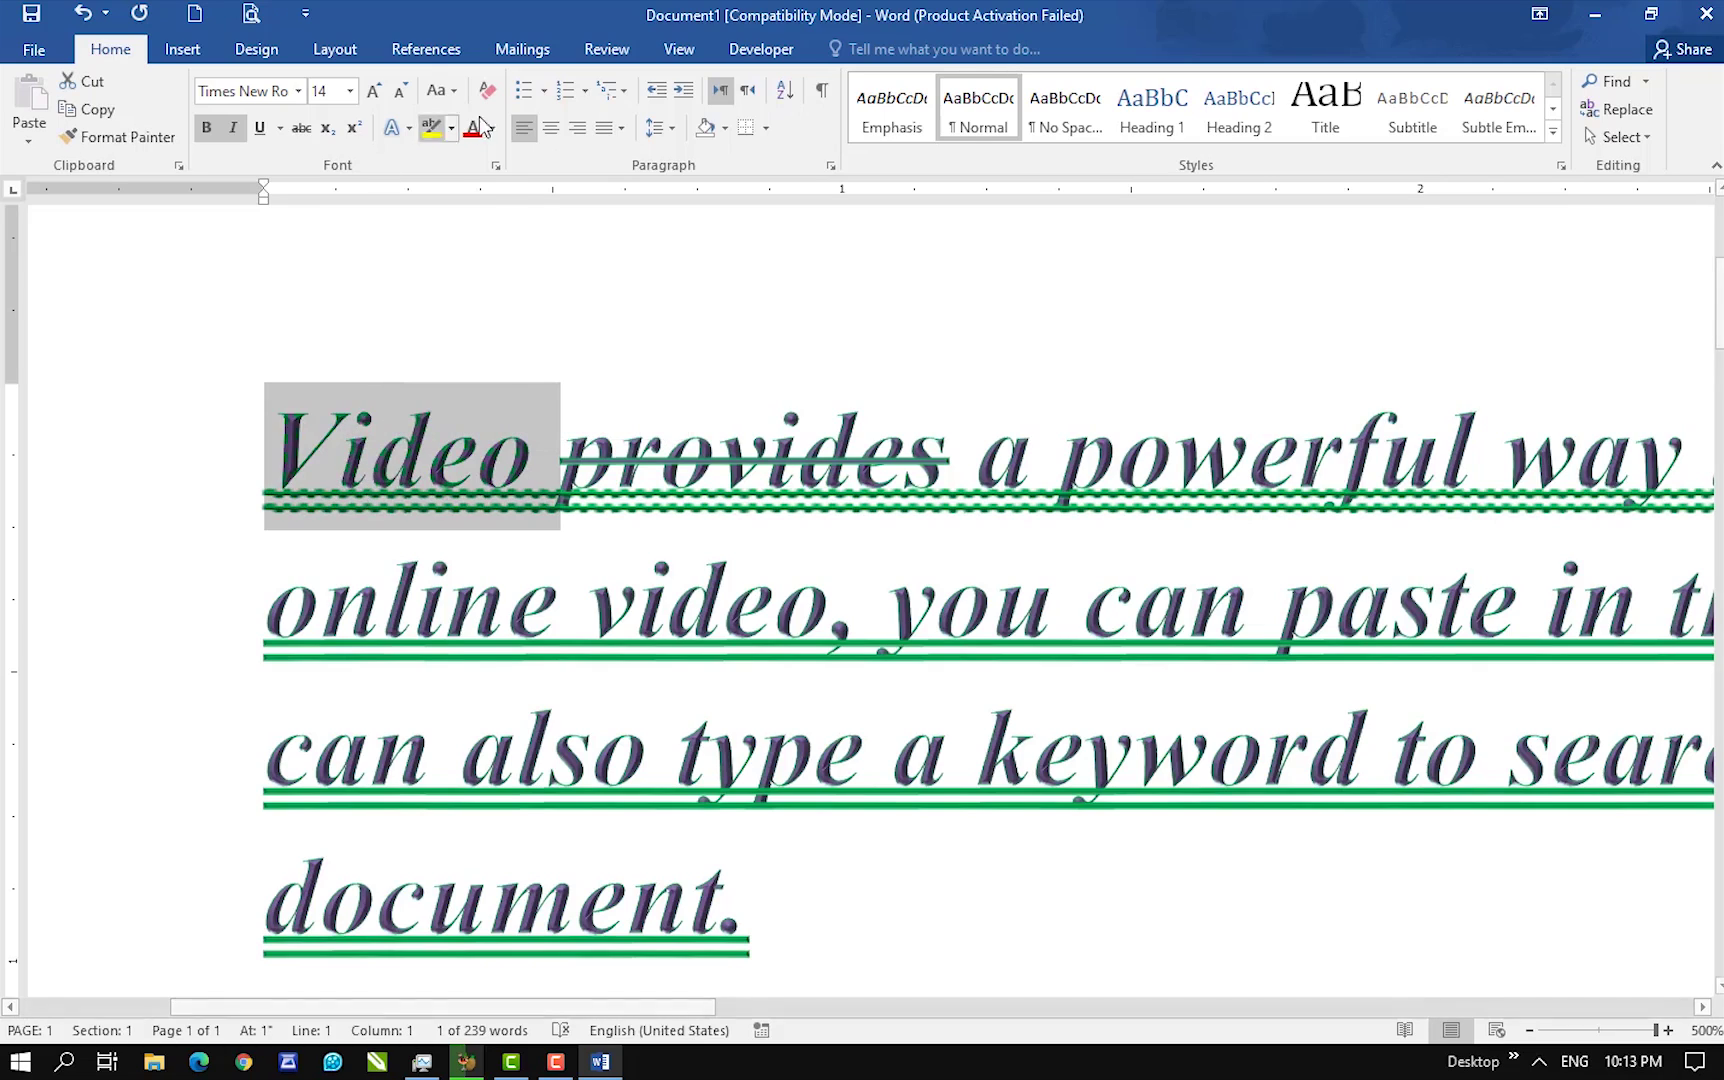
click(409, 129)
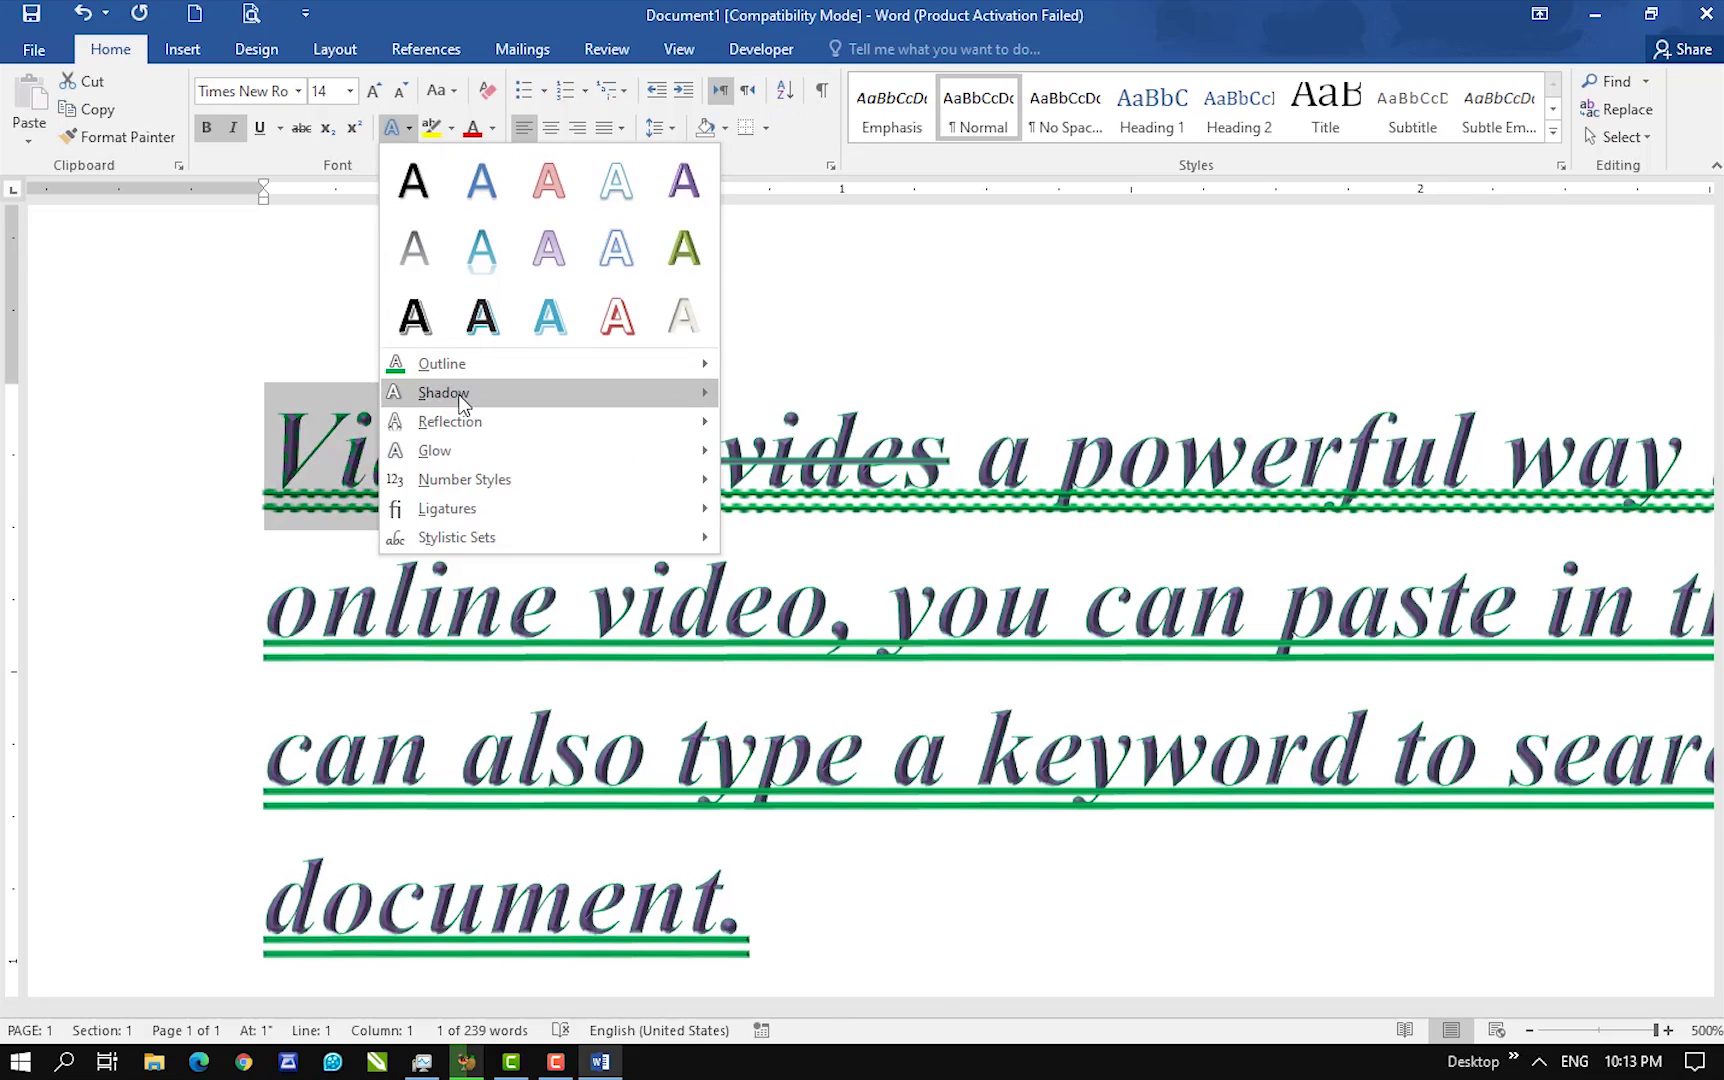
mouse_move(457, 393)
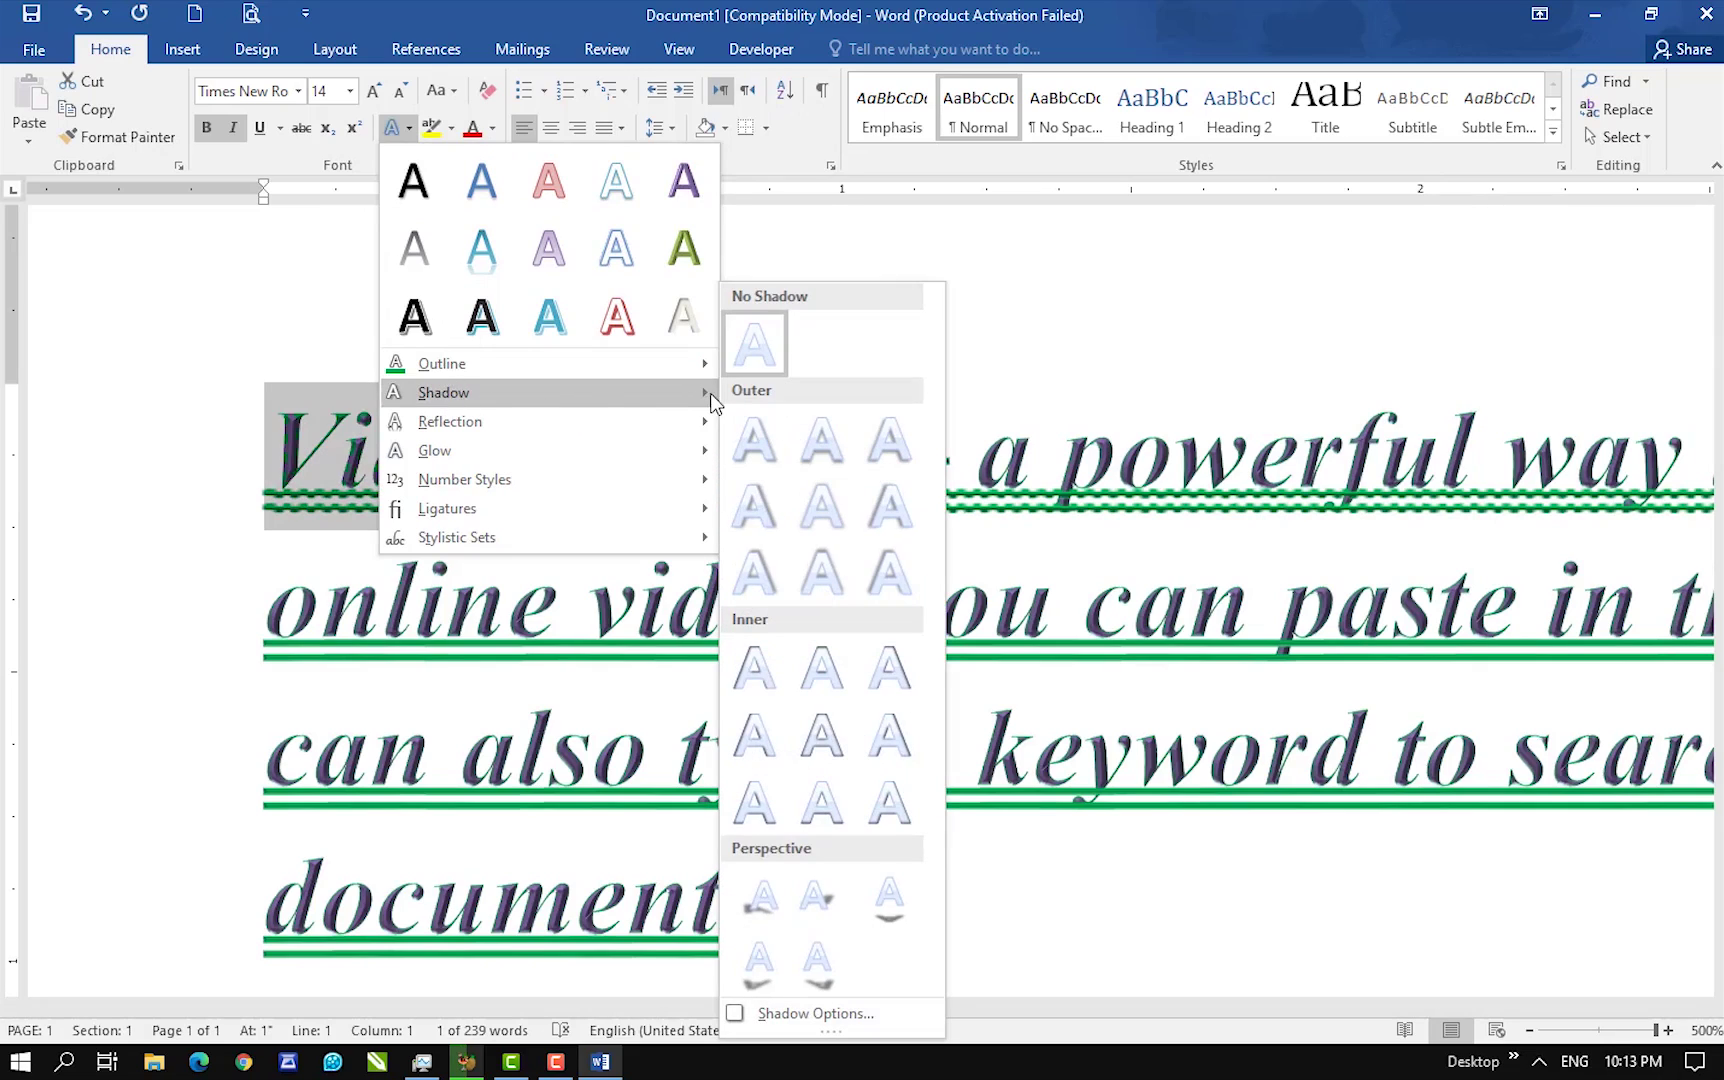
click(520, 681)
- Clear all formatting from the entire document text
ctrl+scroll(524, 583, down, 13)
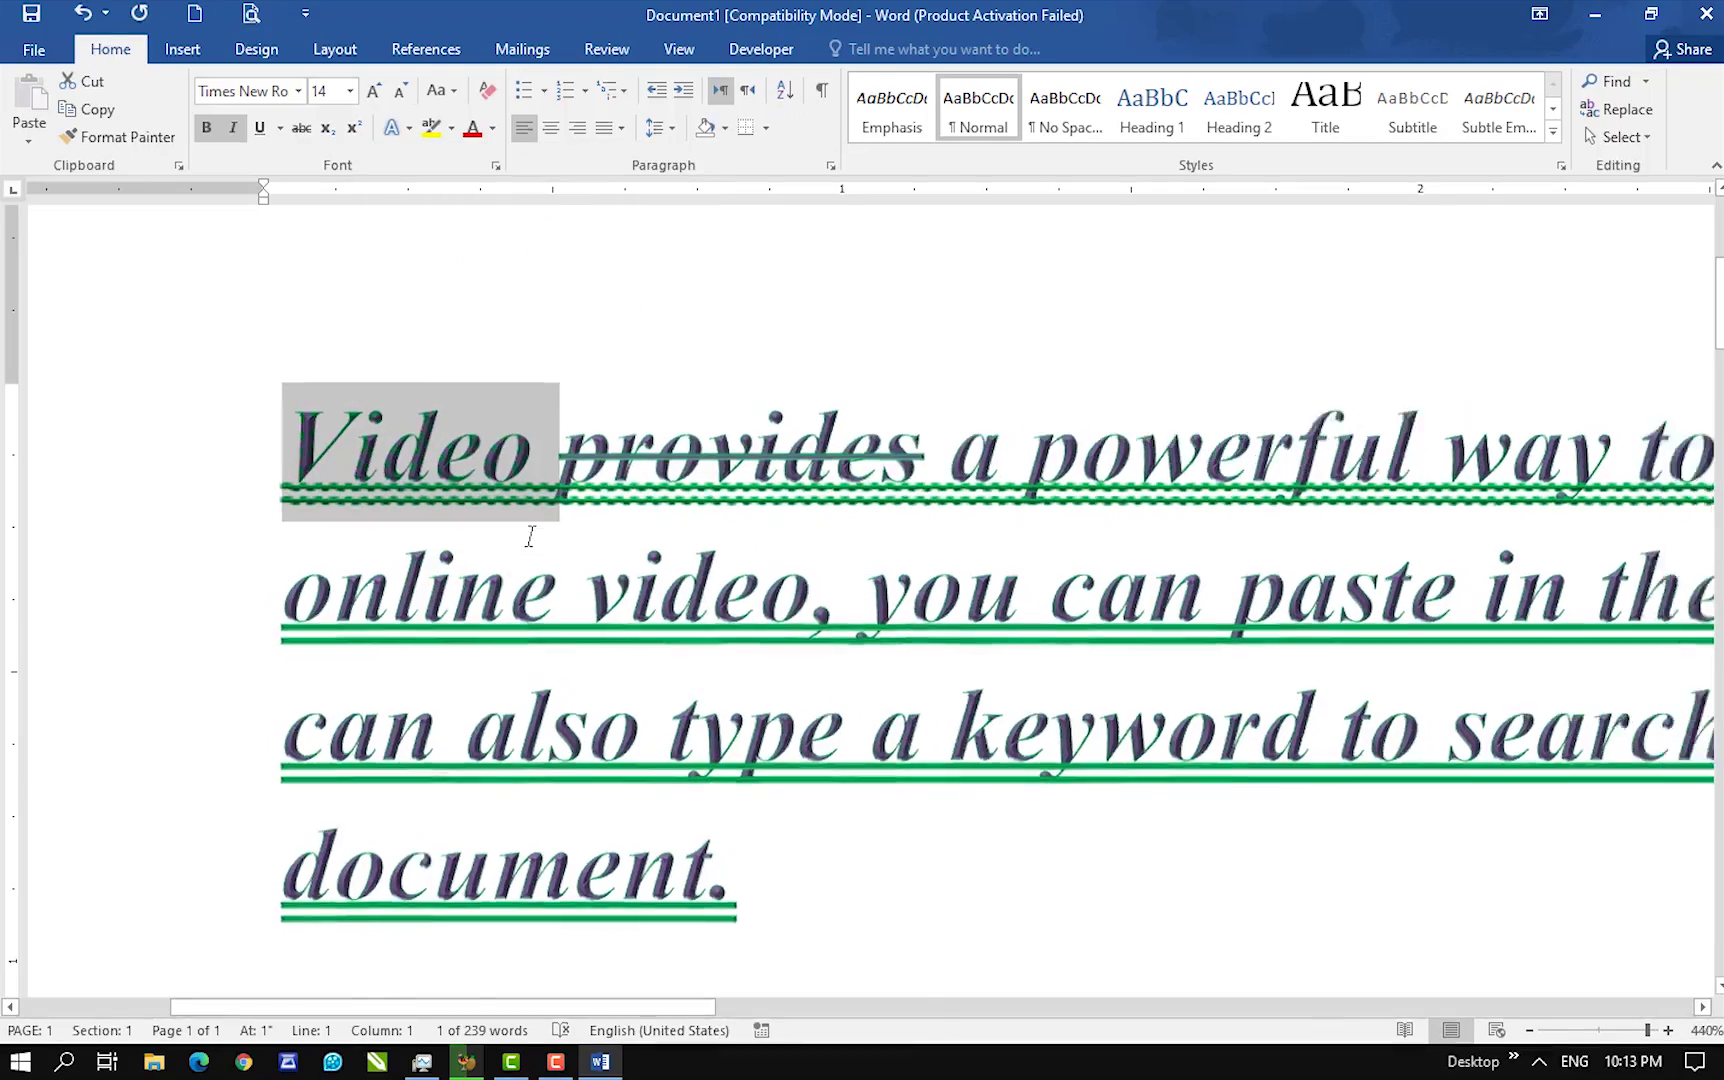
ctrl+scroll(533, 541, down, 18)
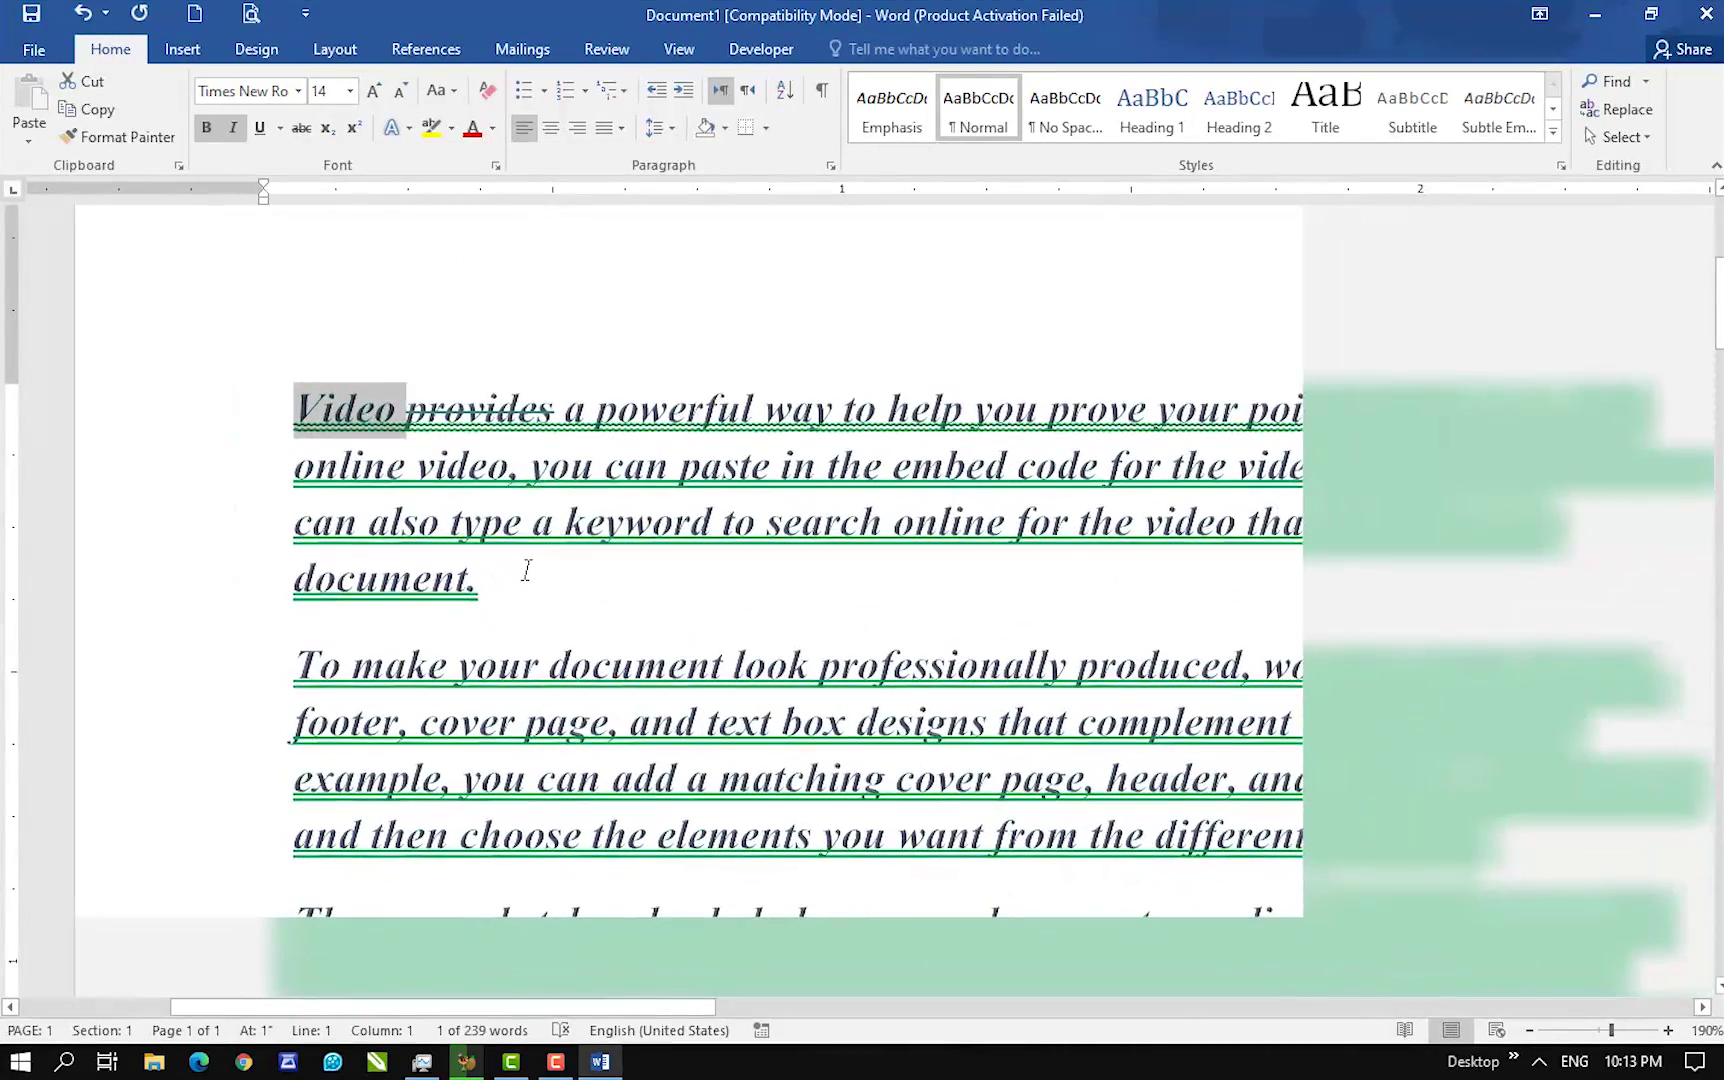
key(ctrl+a)
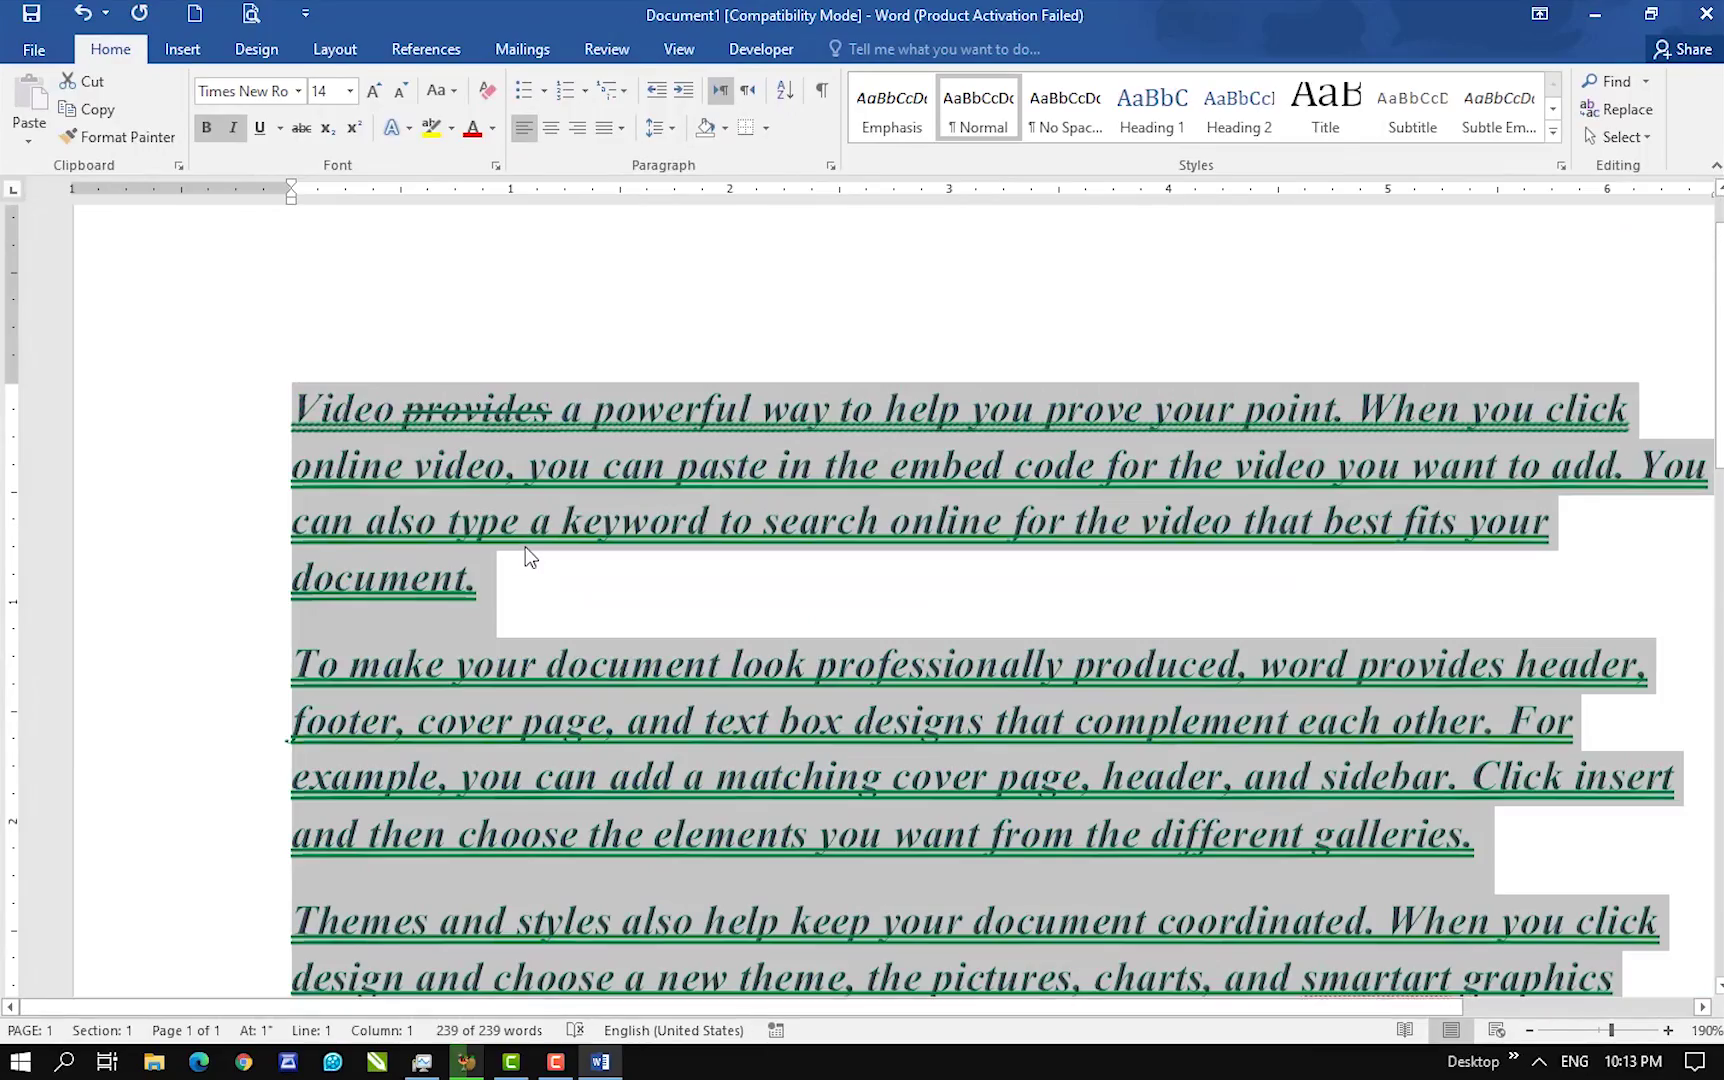
click(486, 93)
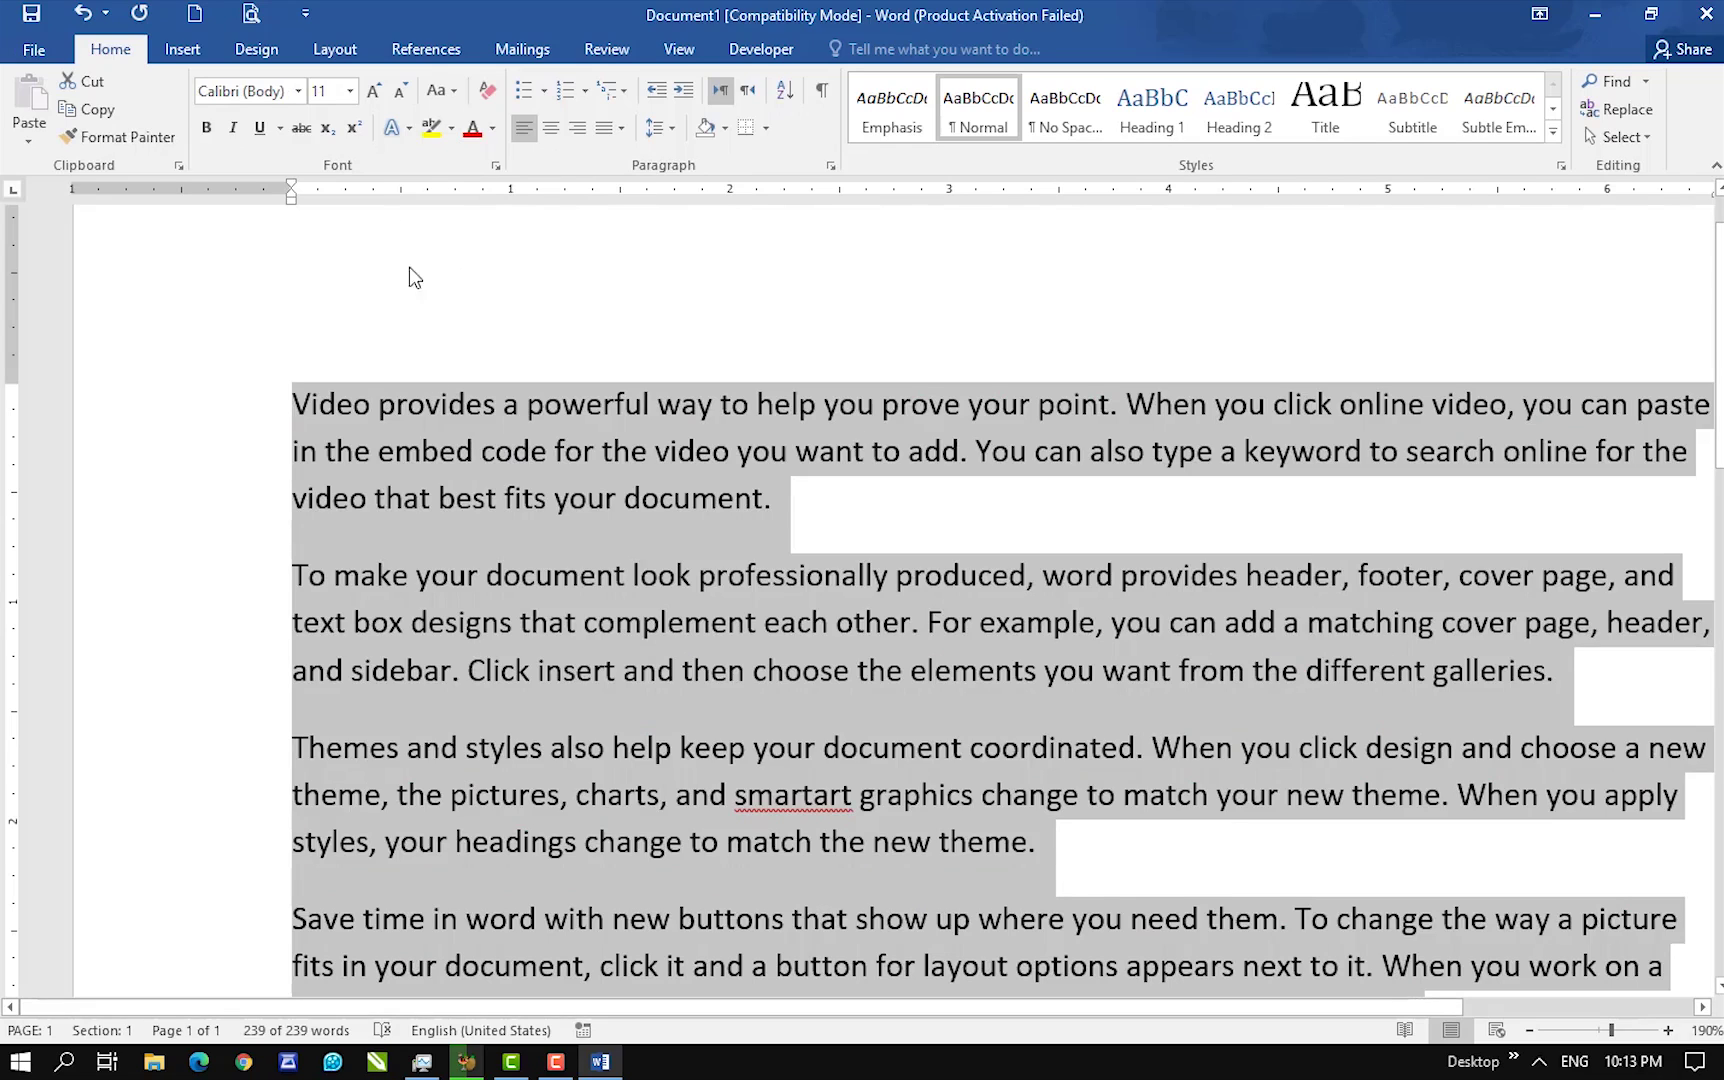
- Apply the Perspective Diagonal Upper Right shadow to the whole document's text
click(403, 135)
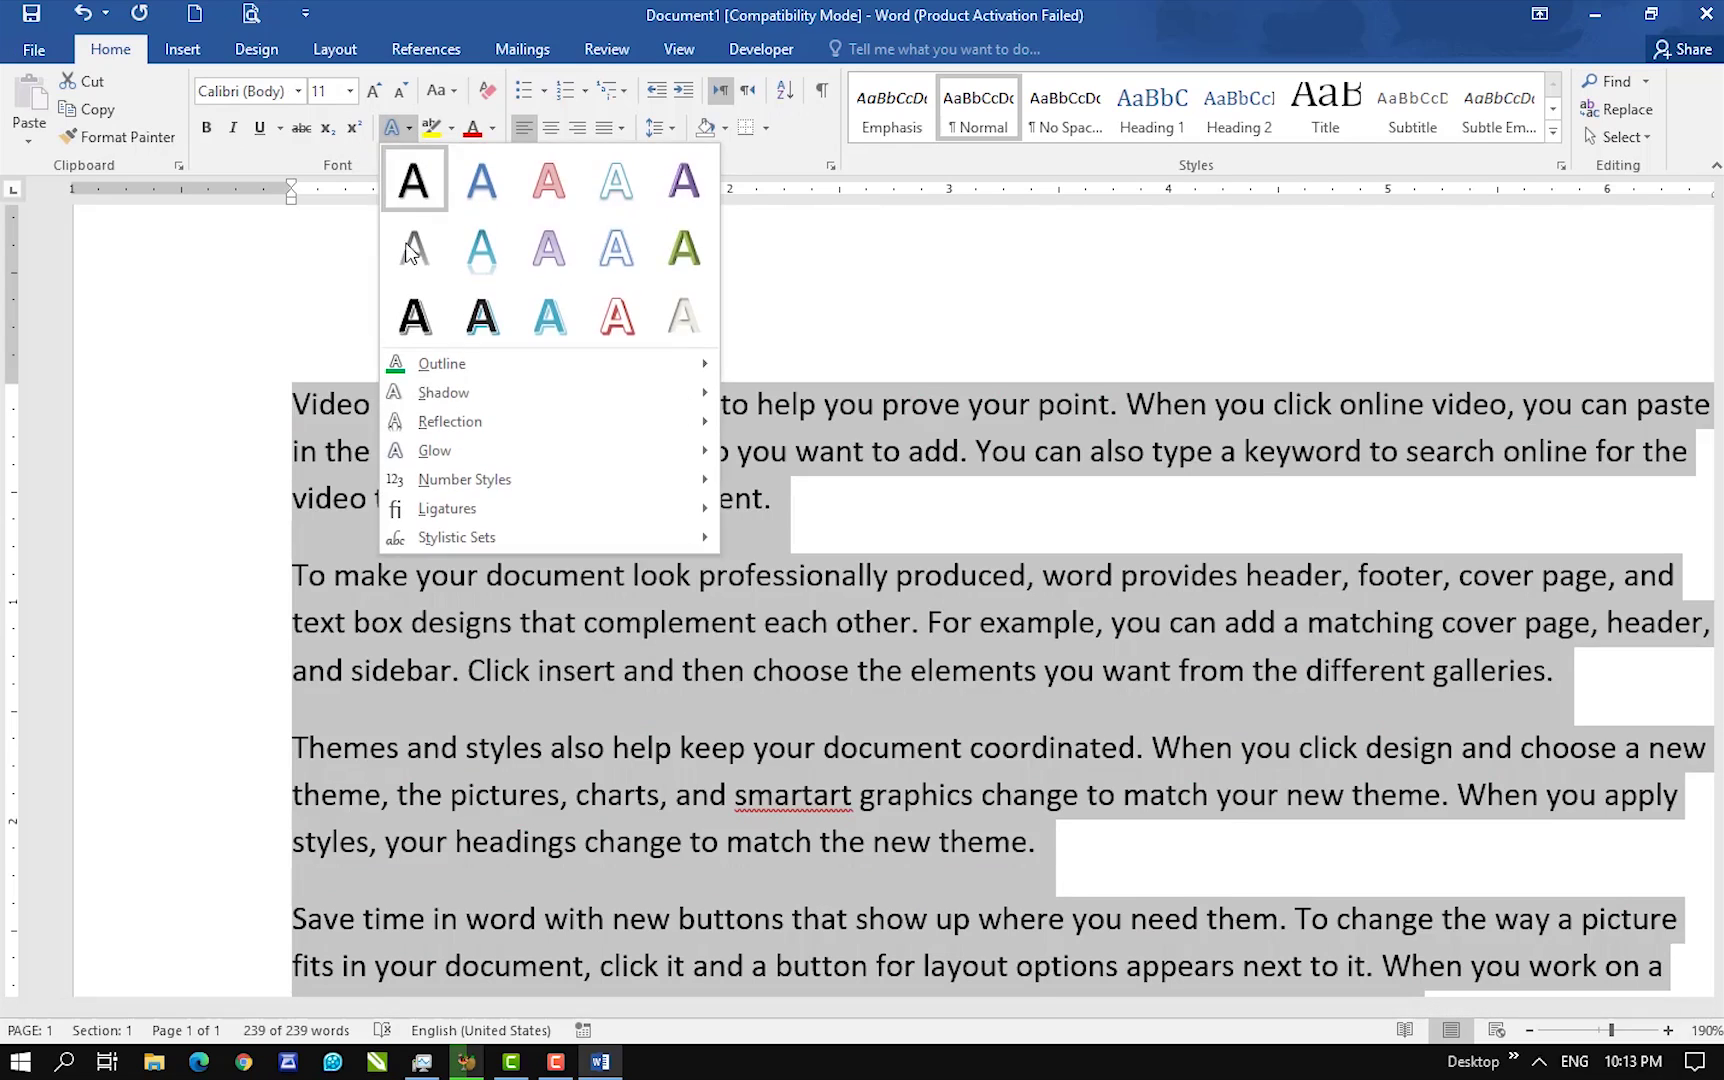
mouse_move(473, 397)
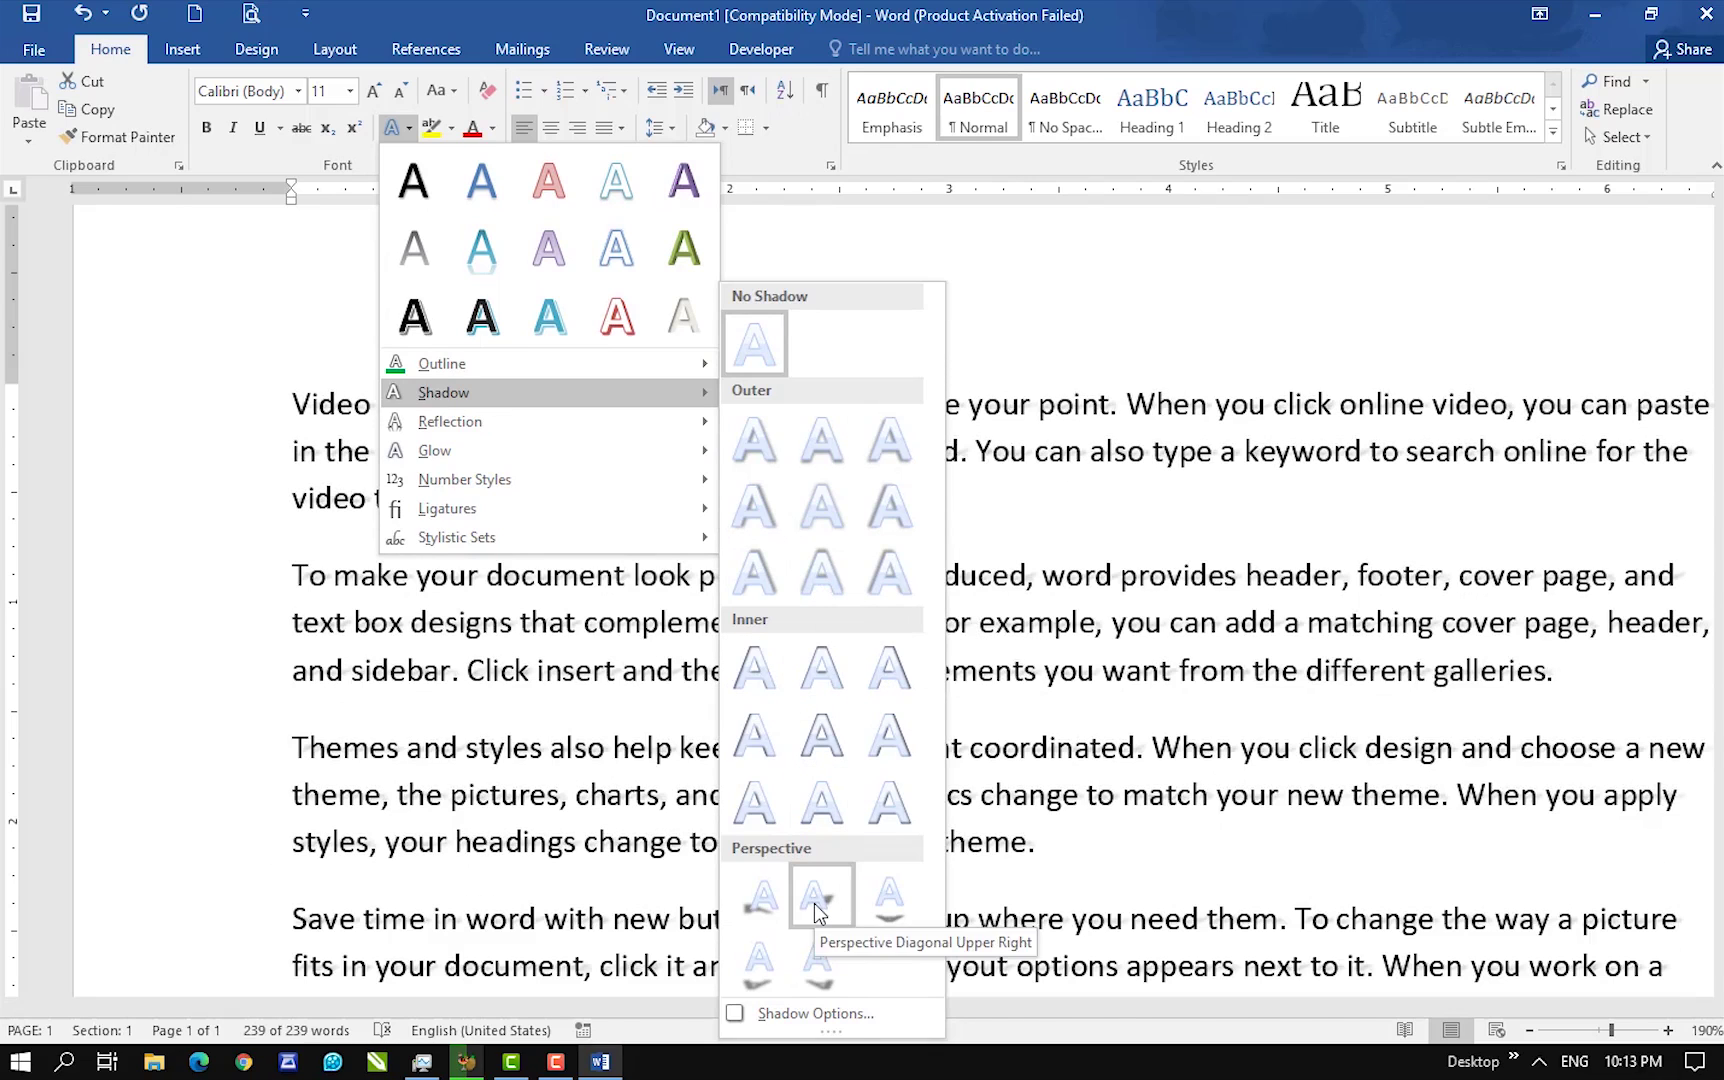
click(814, 902)
click(581, 458)
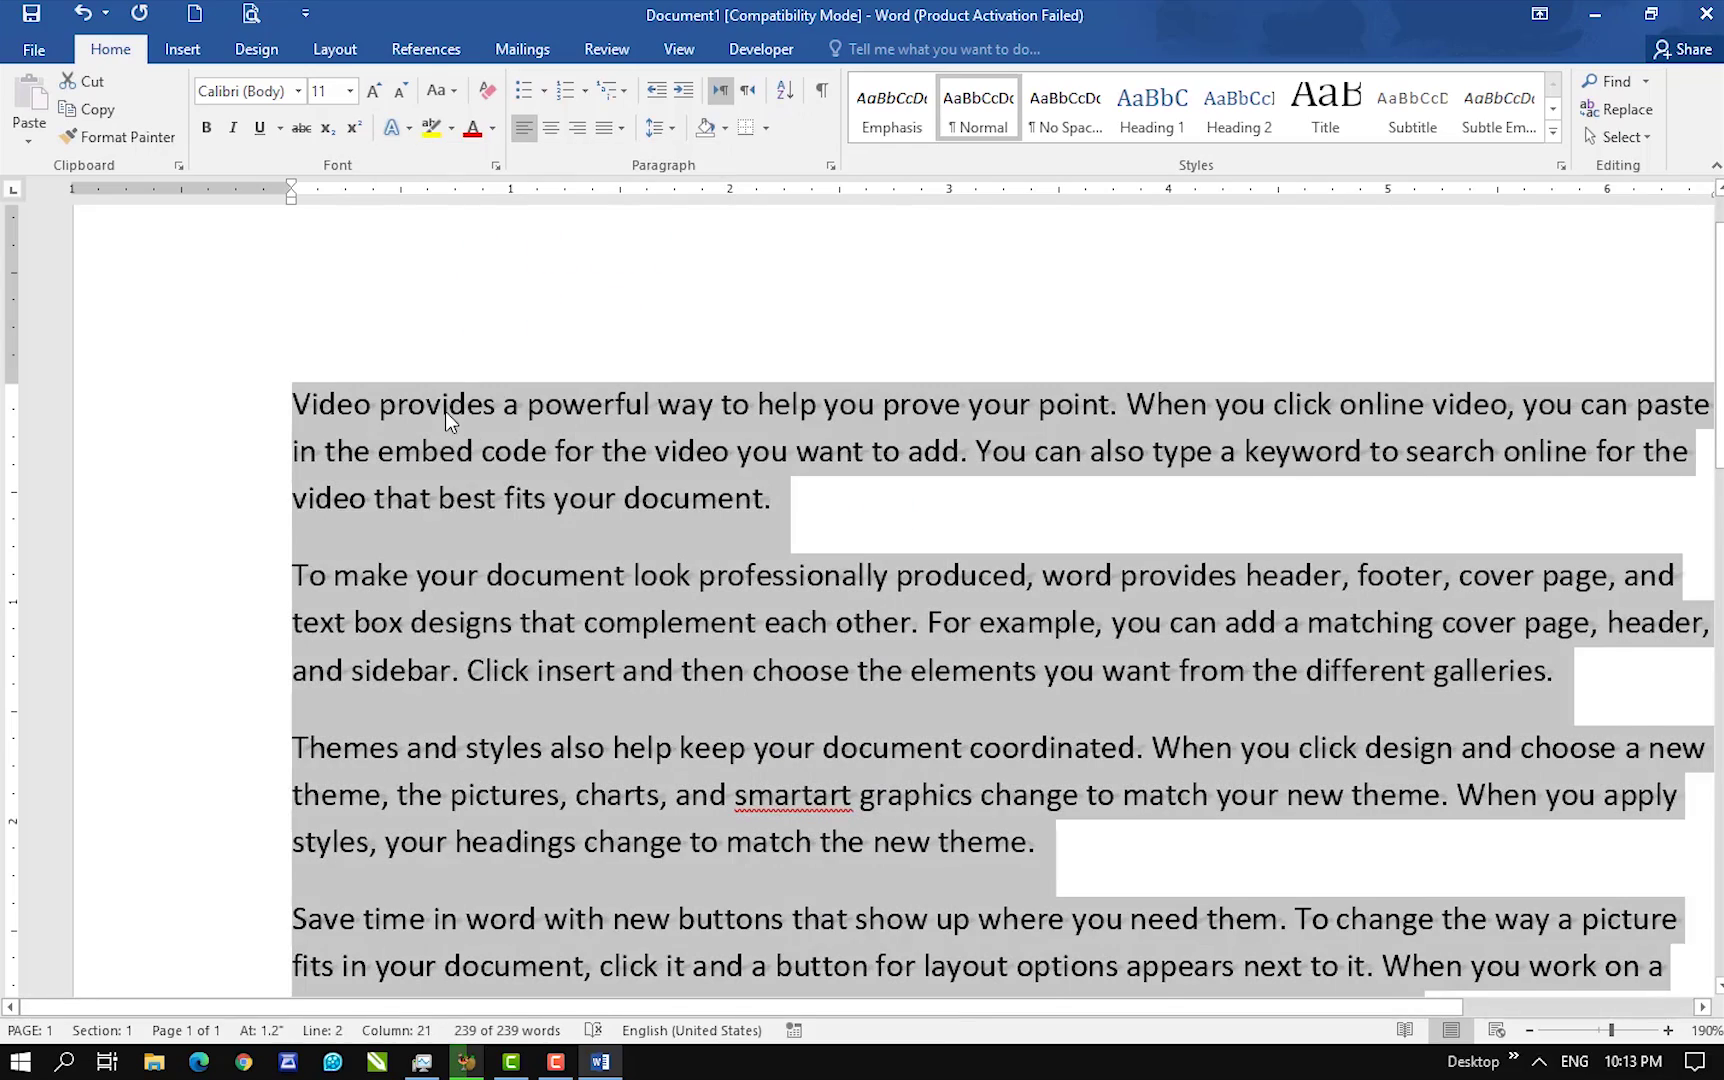
scroll(444, 411, up, 20)
scroll(454, 422, up, 6)
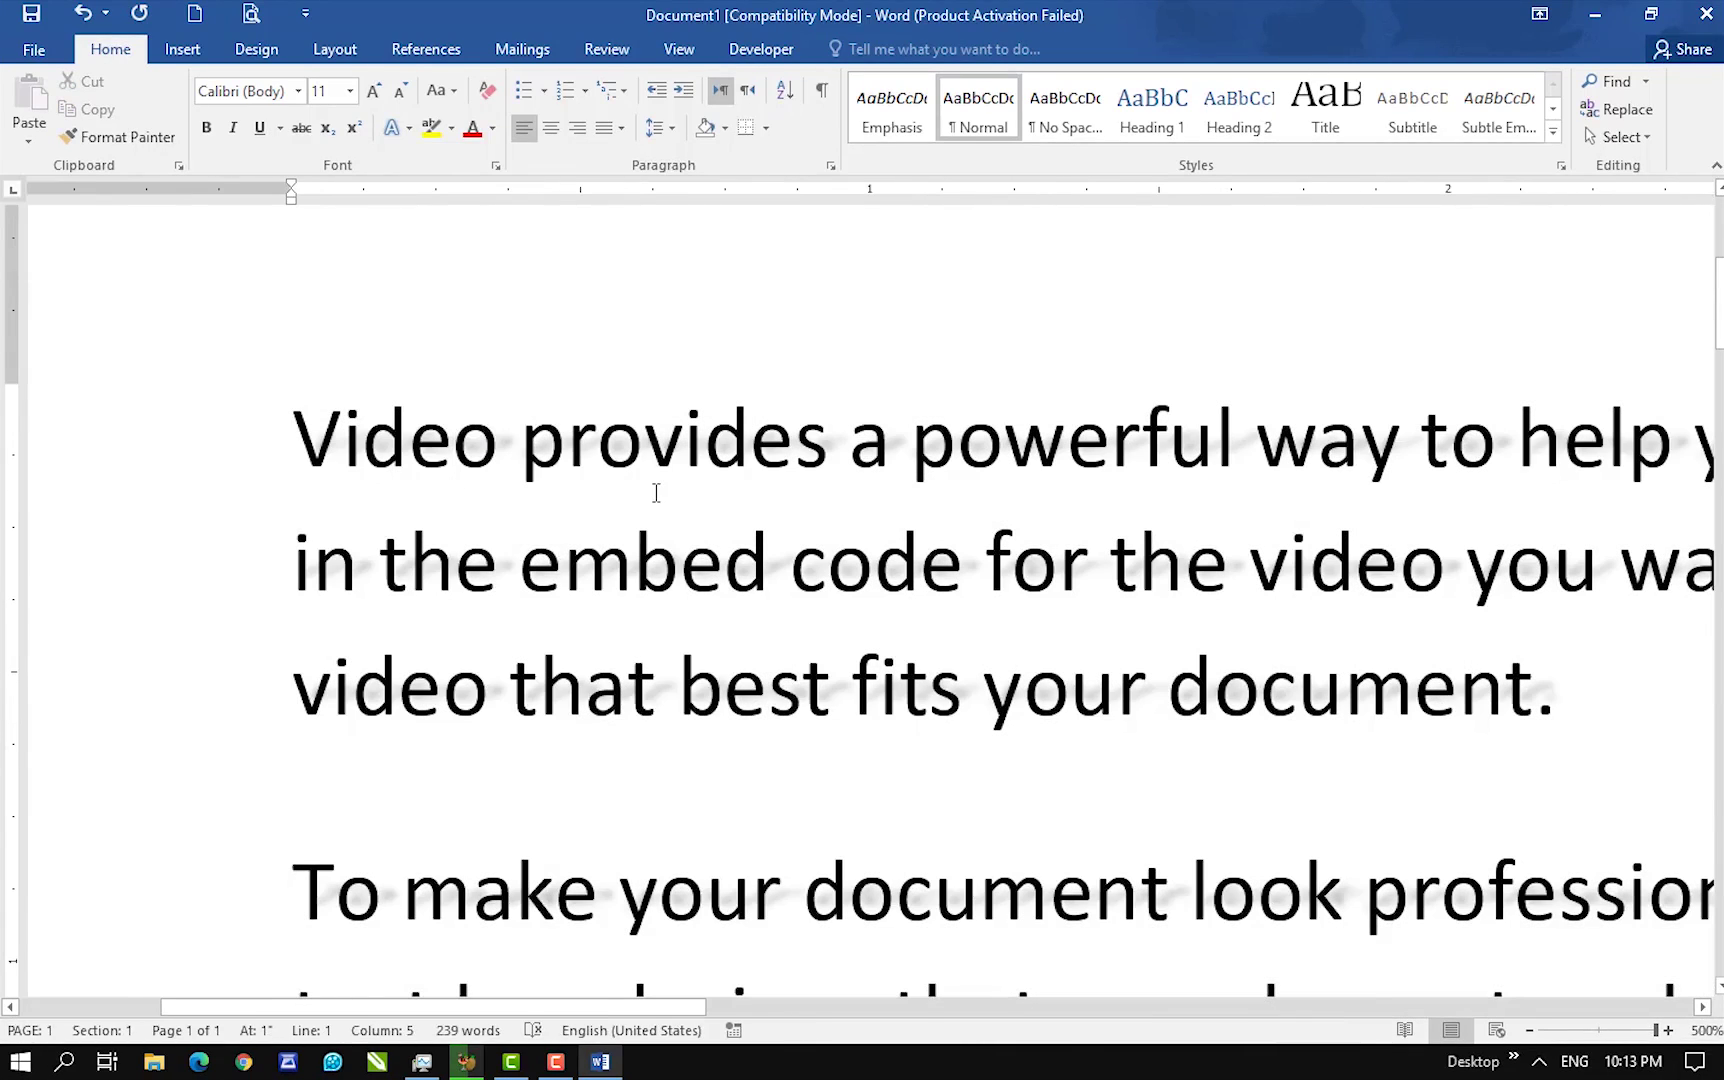
- Apply the aqua gradient text effect with reflection to the entire document text
key(ctrl+a)
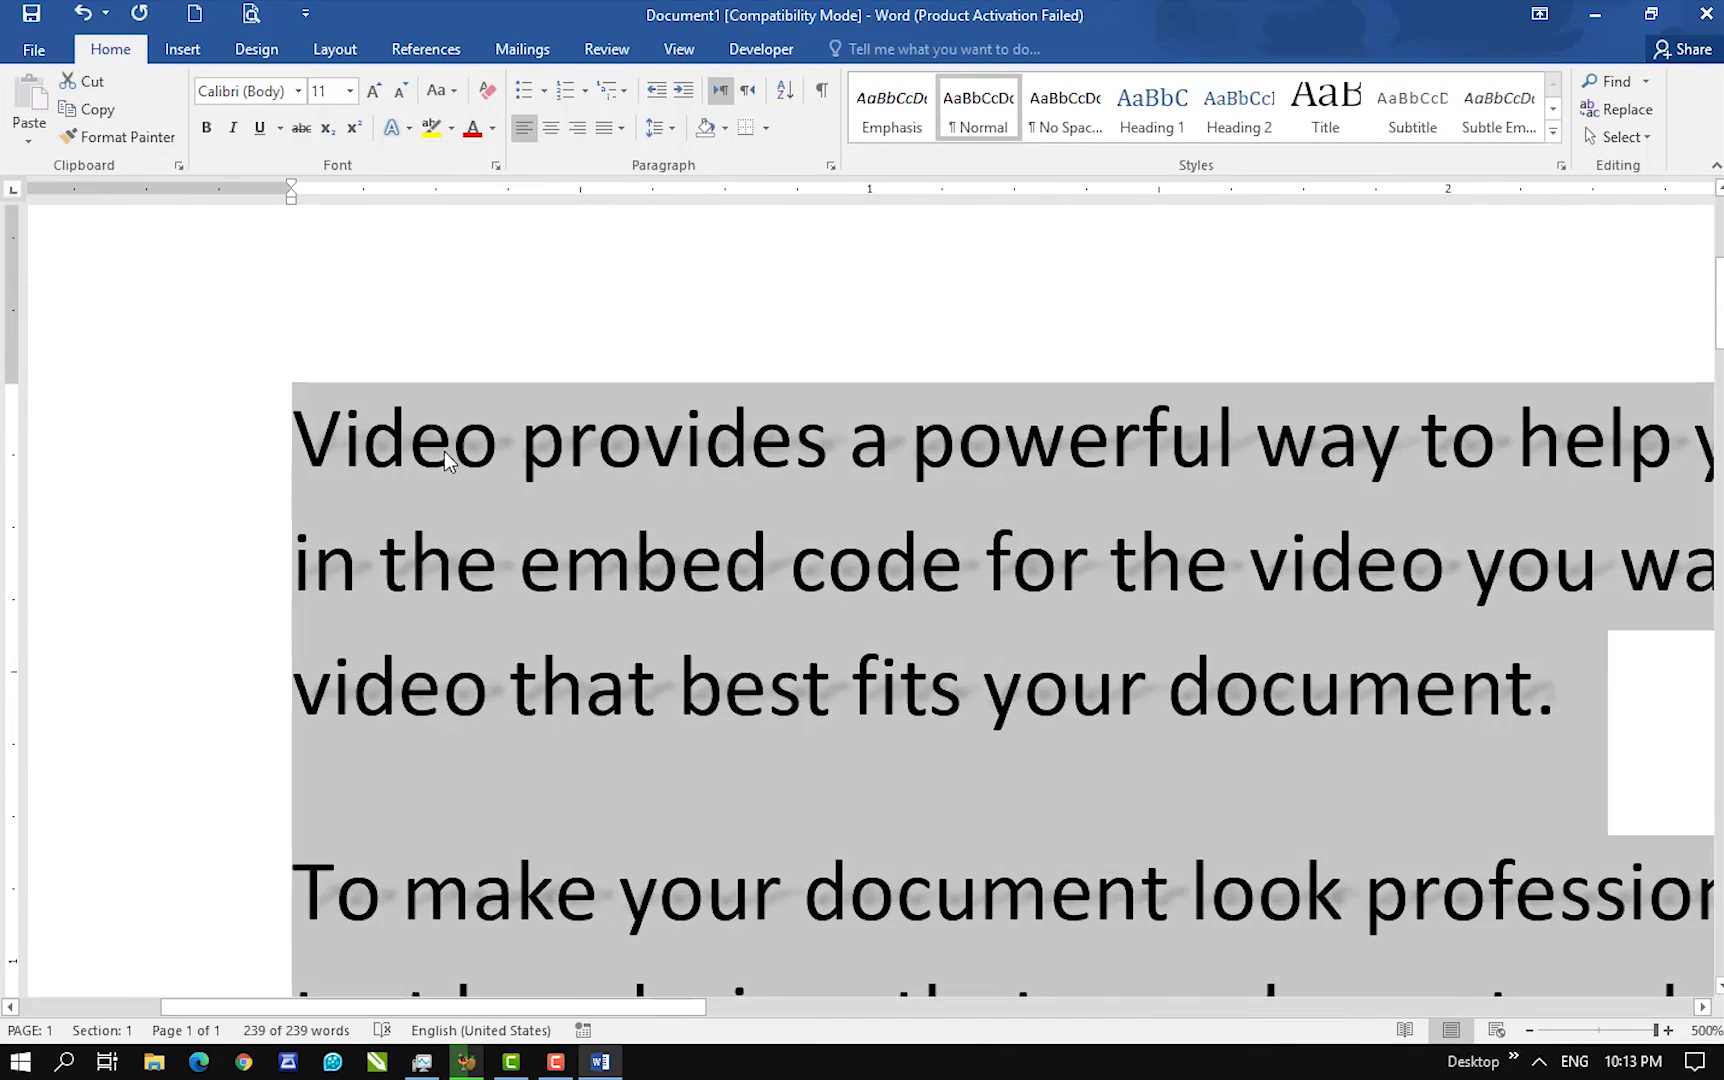
click(395, 127)
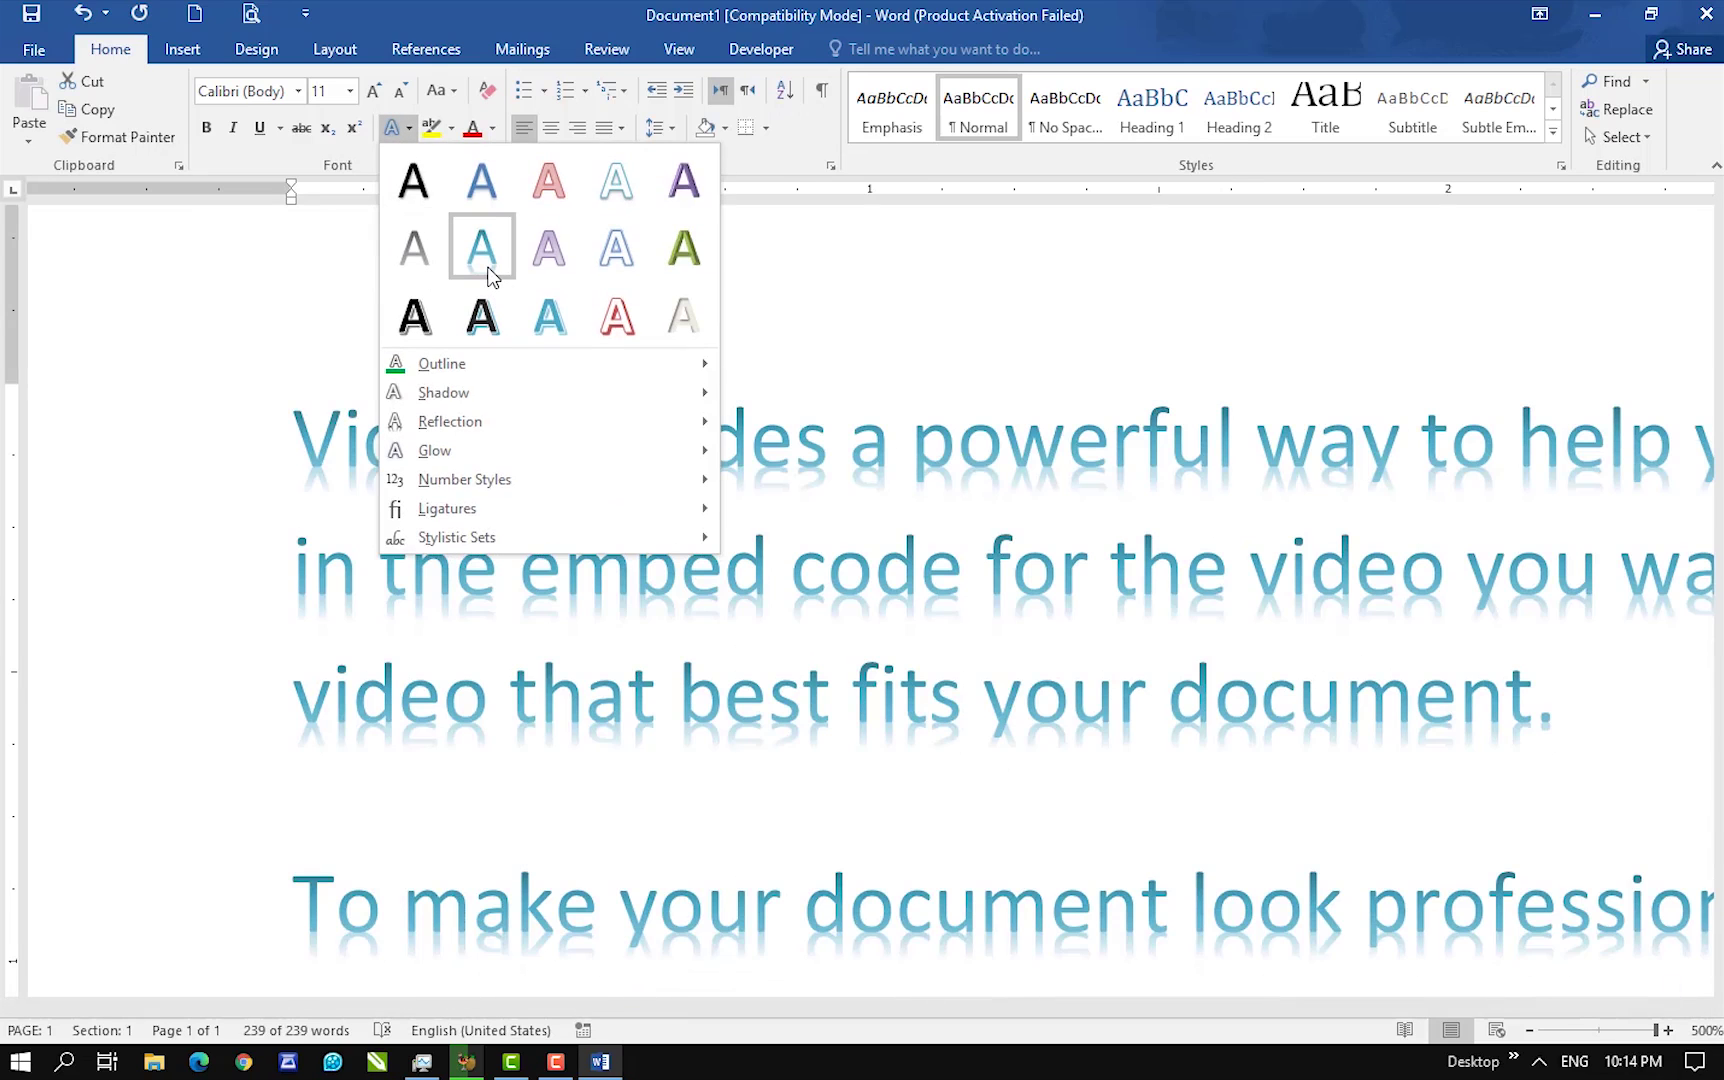
click(488, 274)
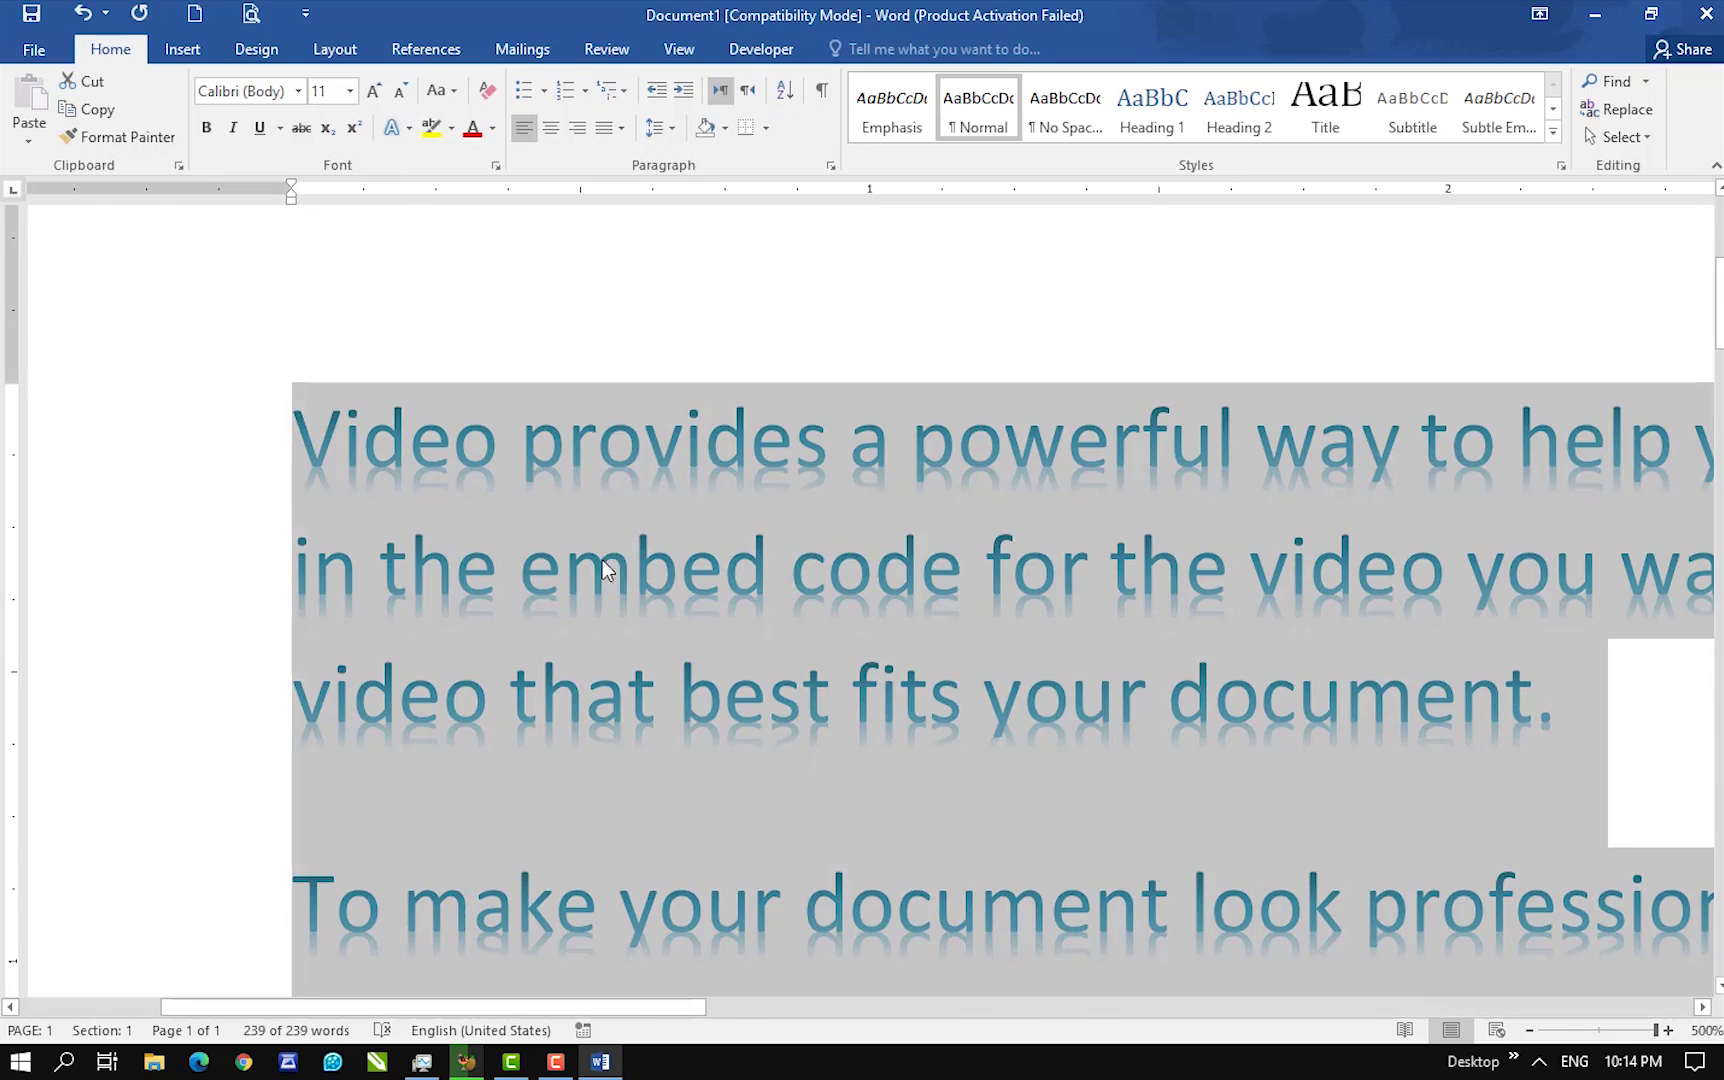
- Add the Perspective Diagonal Upper Right shadow to all of the aqua gradient text
click(605, 570)
key(ctrl+a)
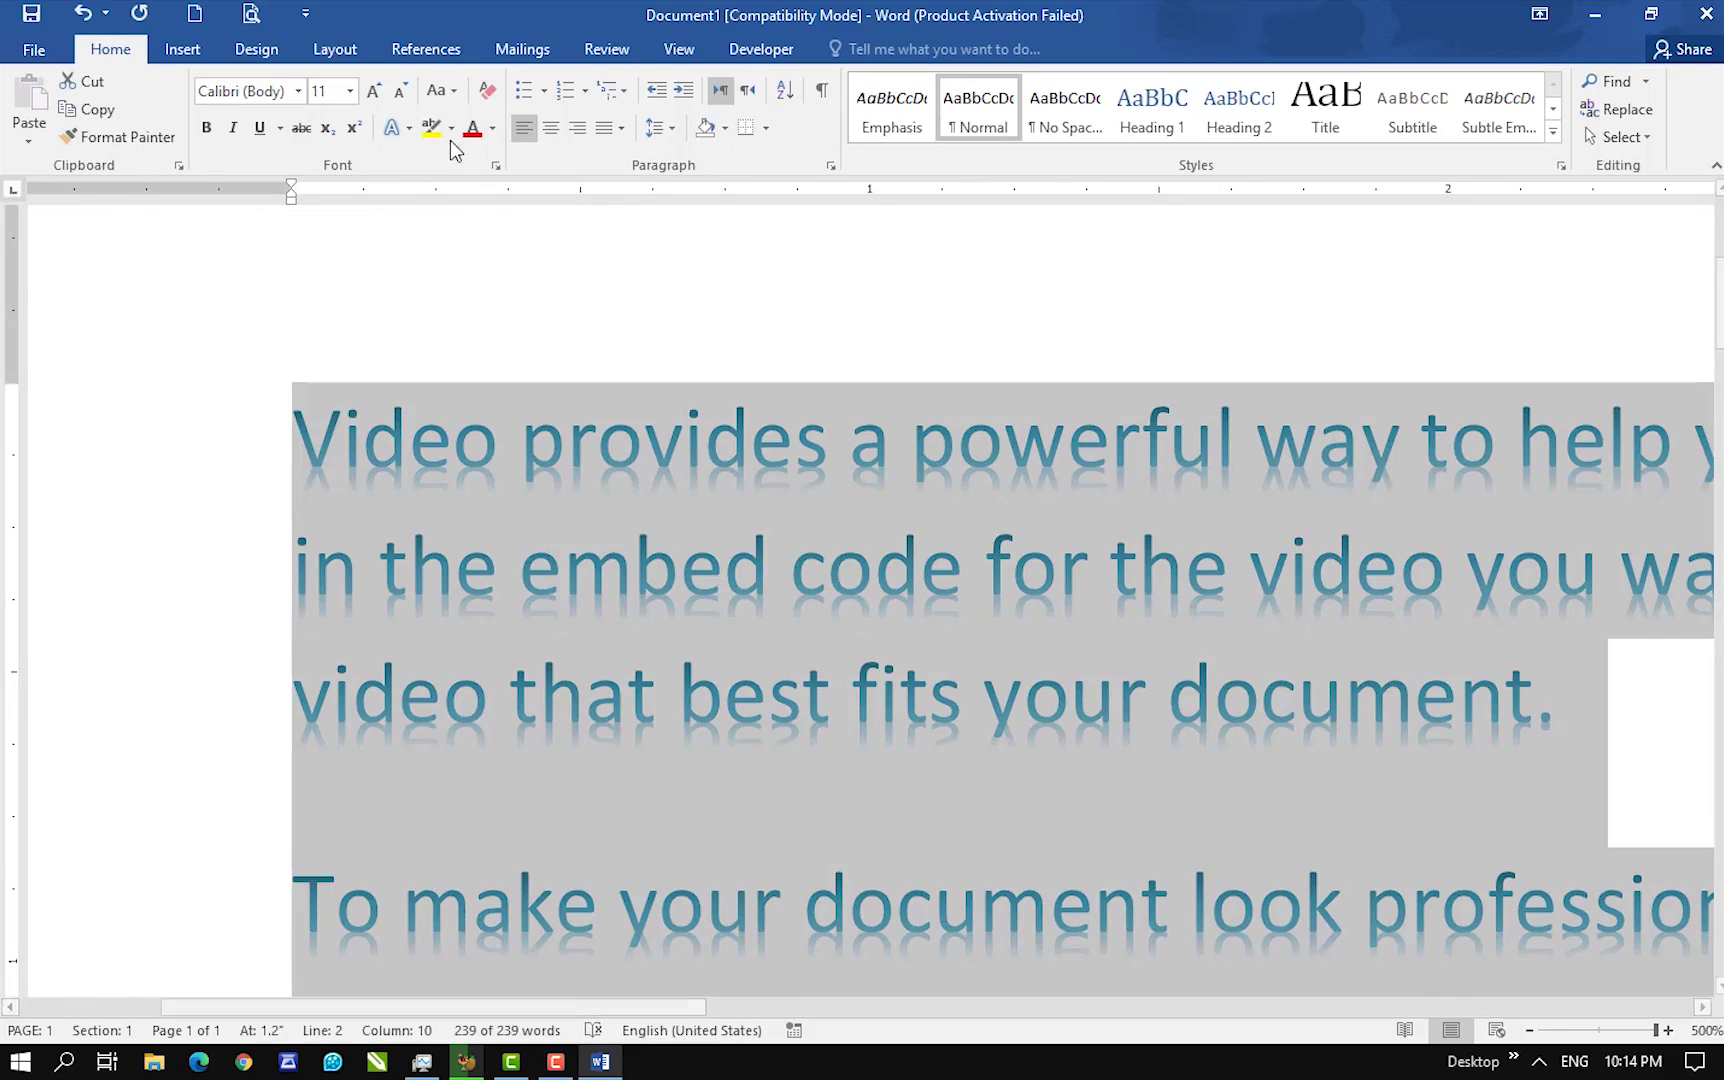
click(398, 128)
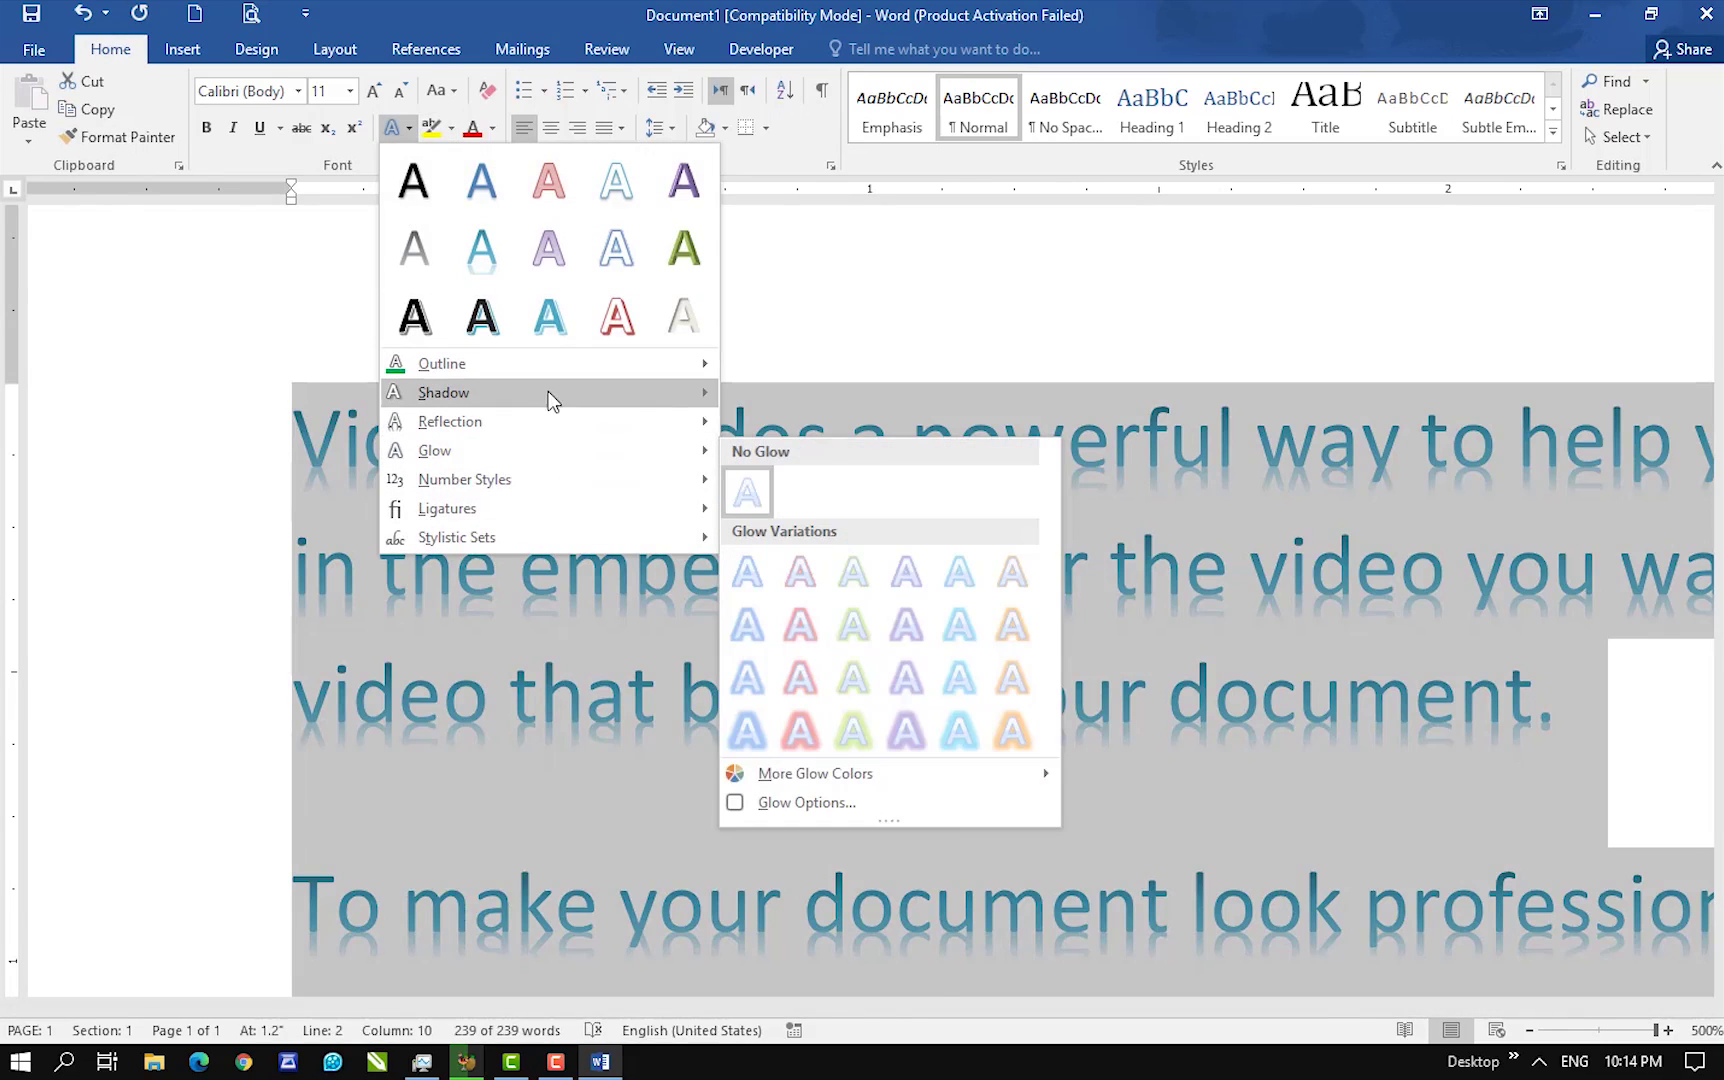
mouse_move(549, 393)
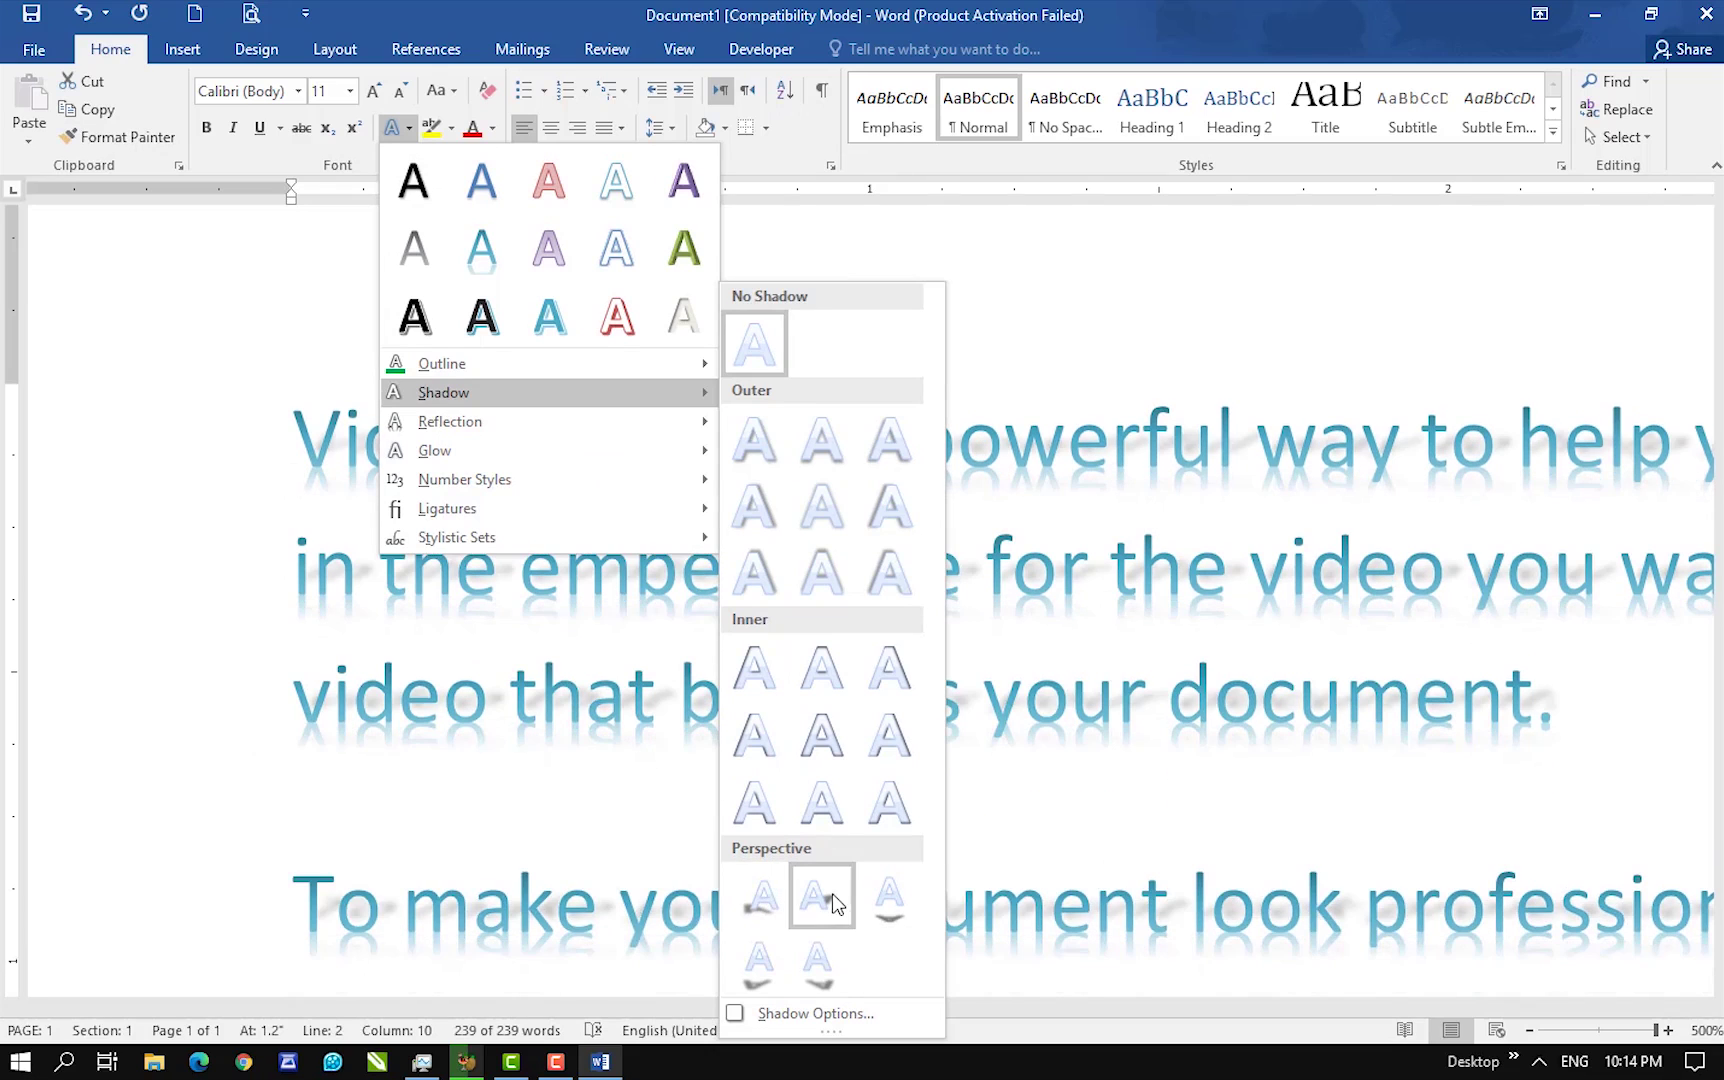
click(832, 893)
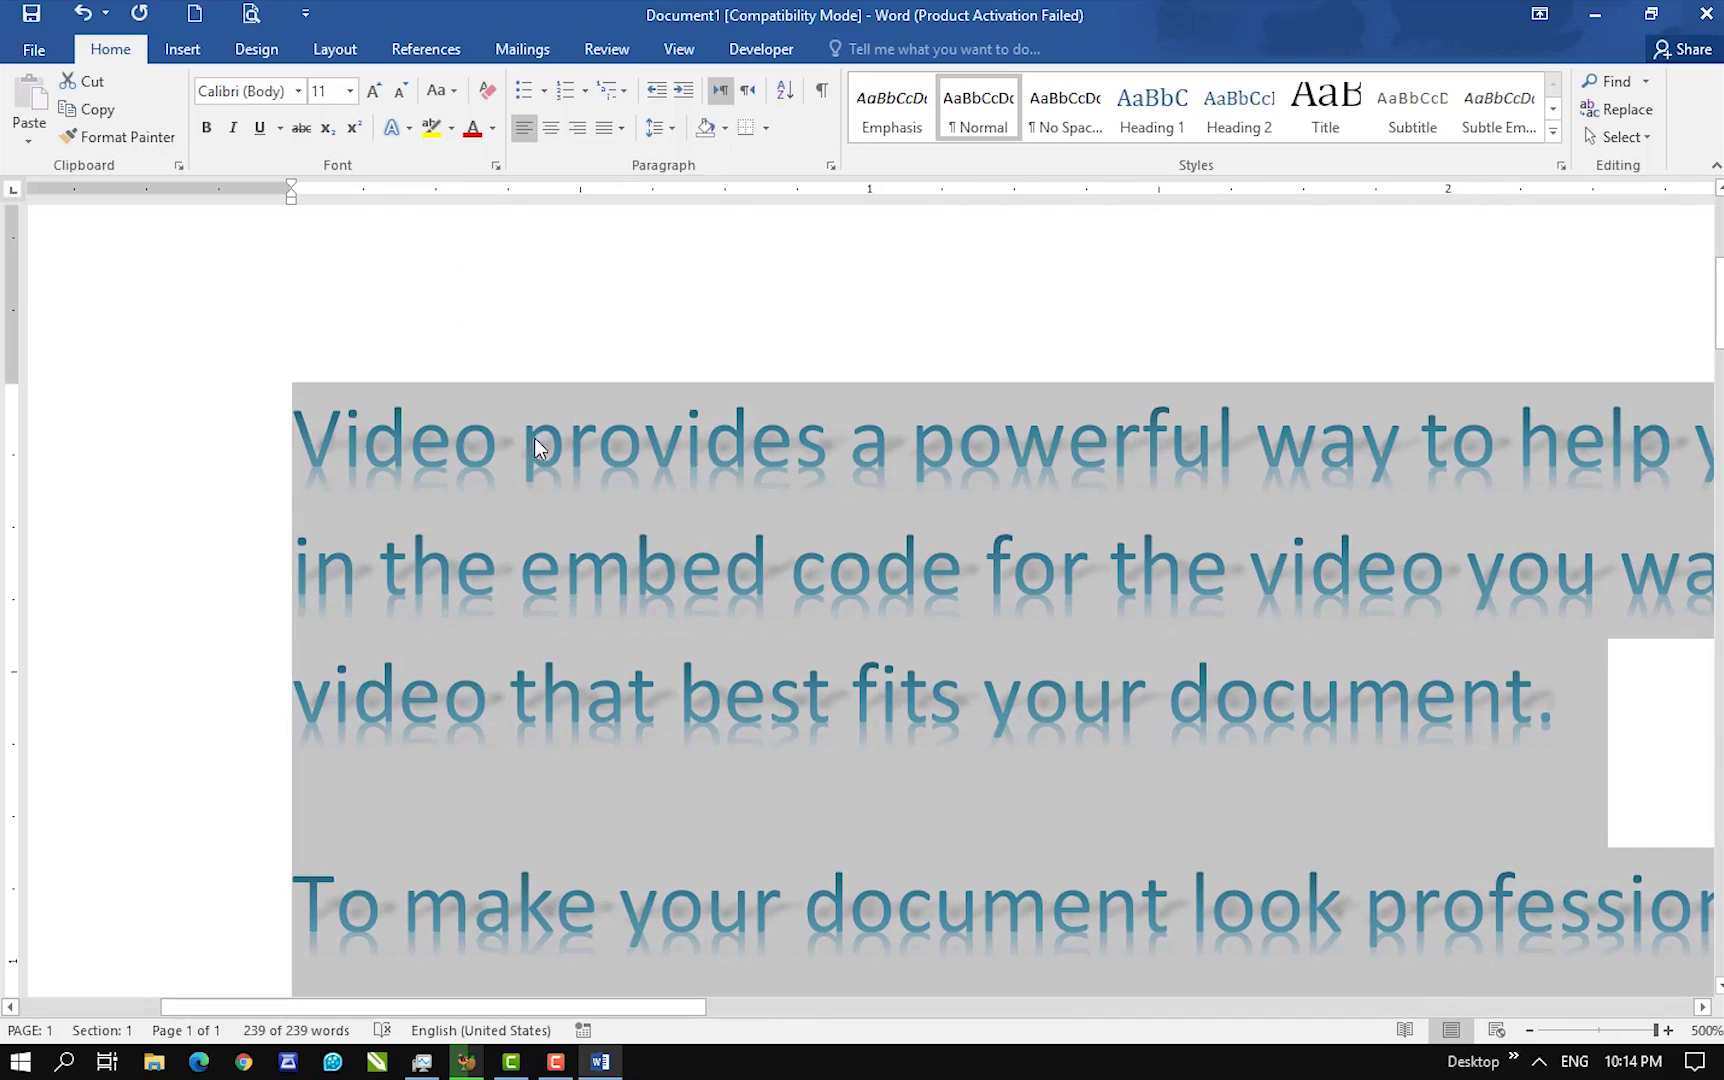
- Set the text shadow's color to red, its transparency to 33% and its size to 50% through the shadow options
click(410, 130)
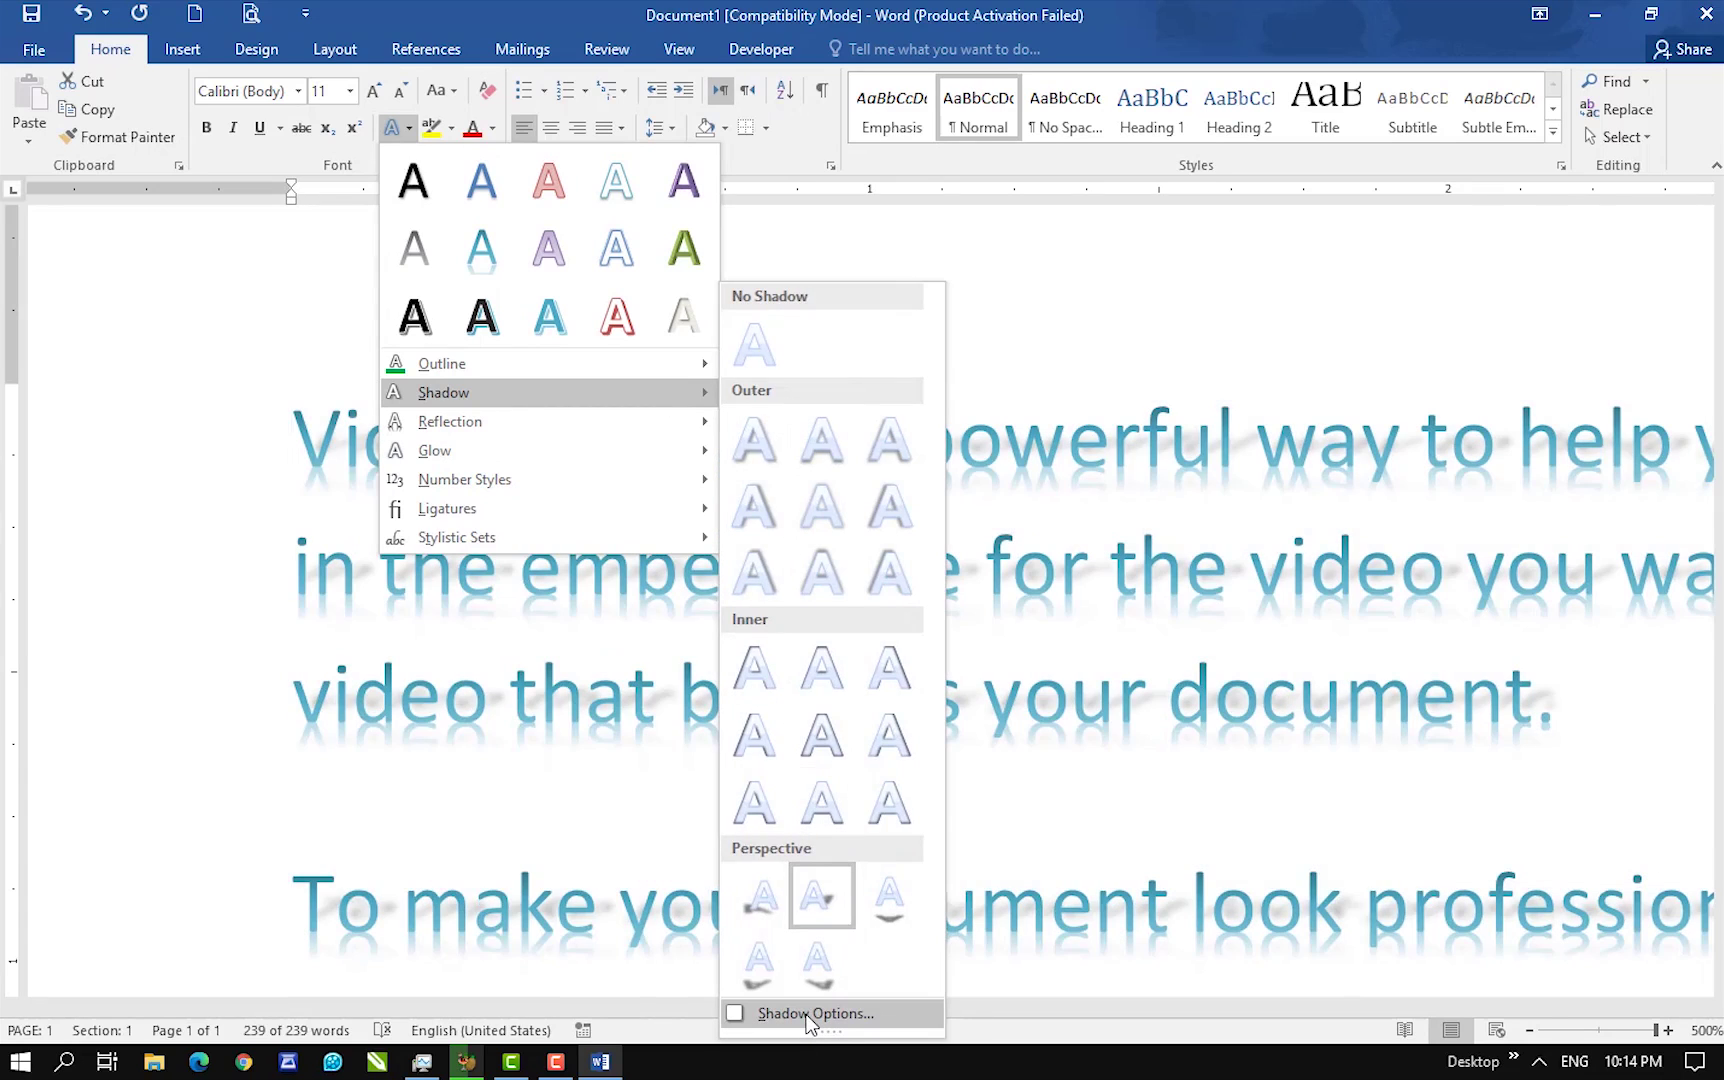
click(812, 1014)
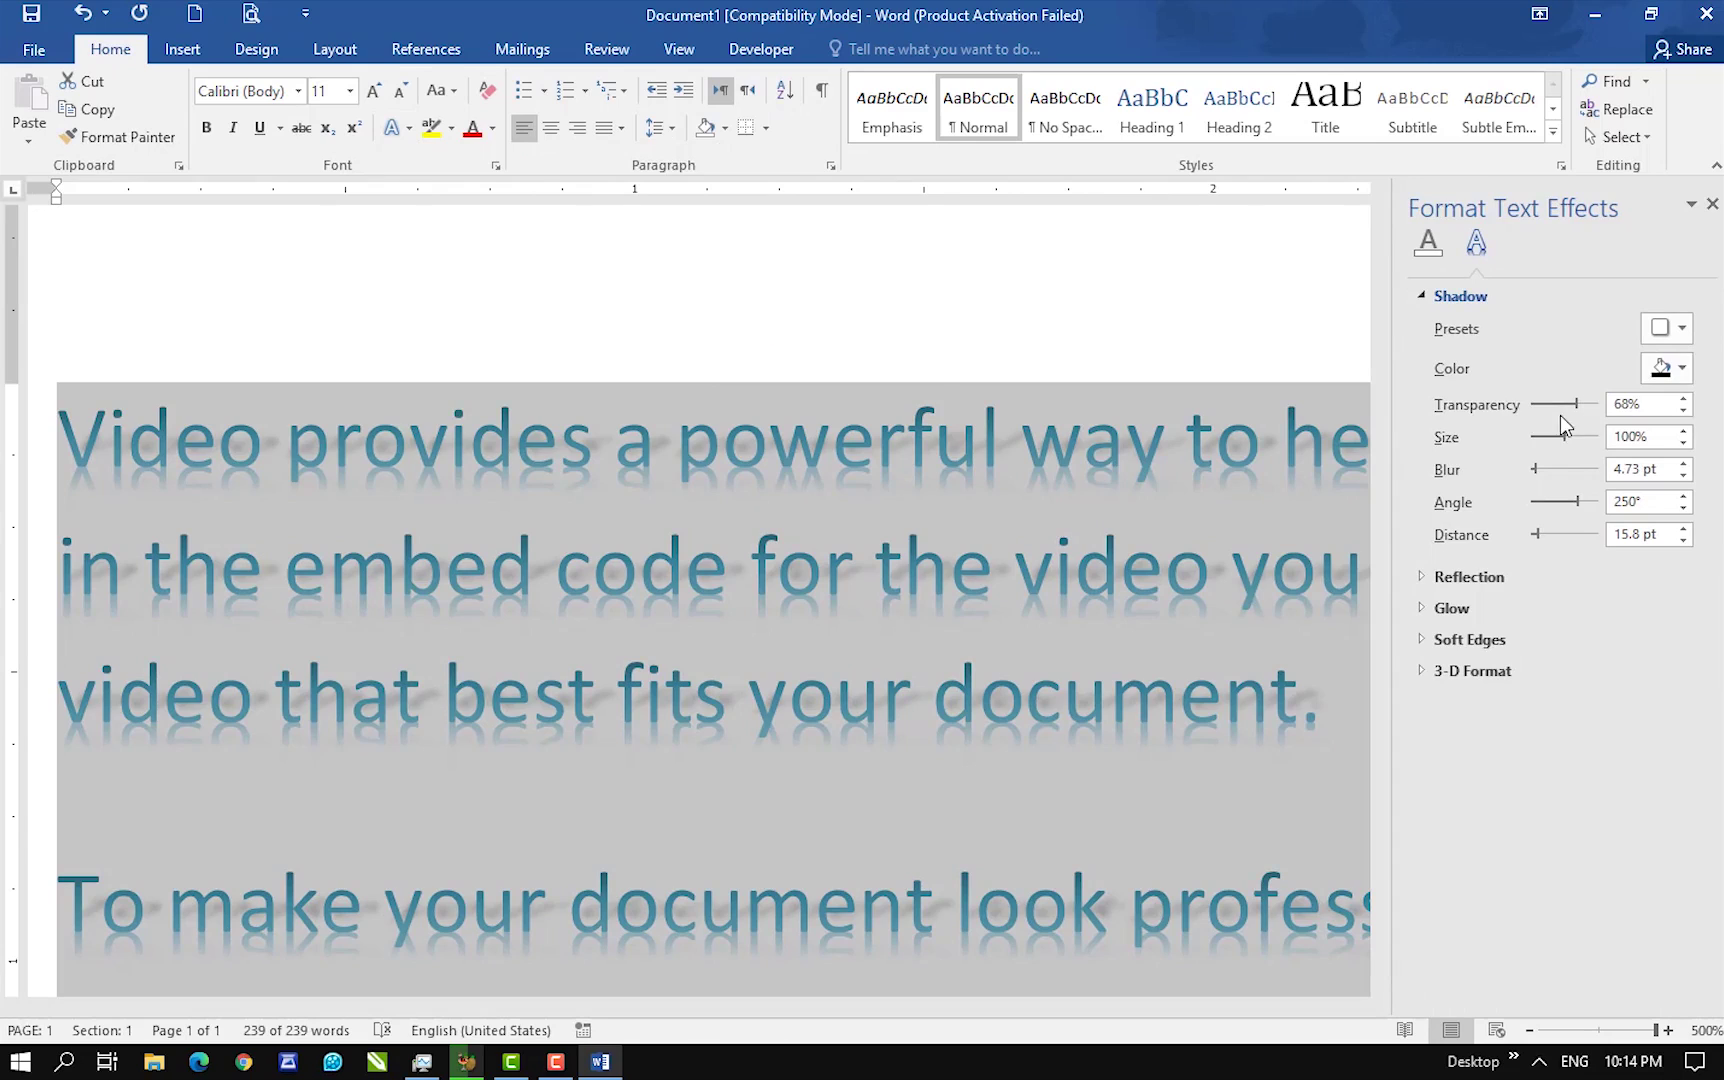
click(1668, 369)
click(1554, 557)
drag(1584, 410, 1519, 443)
text(50)
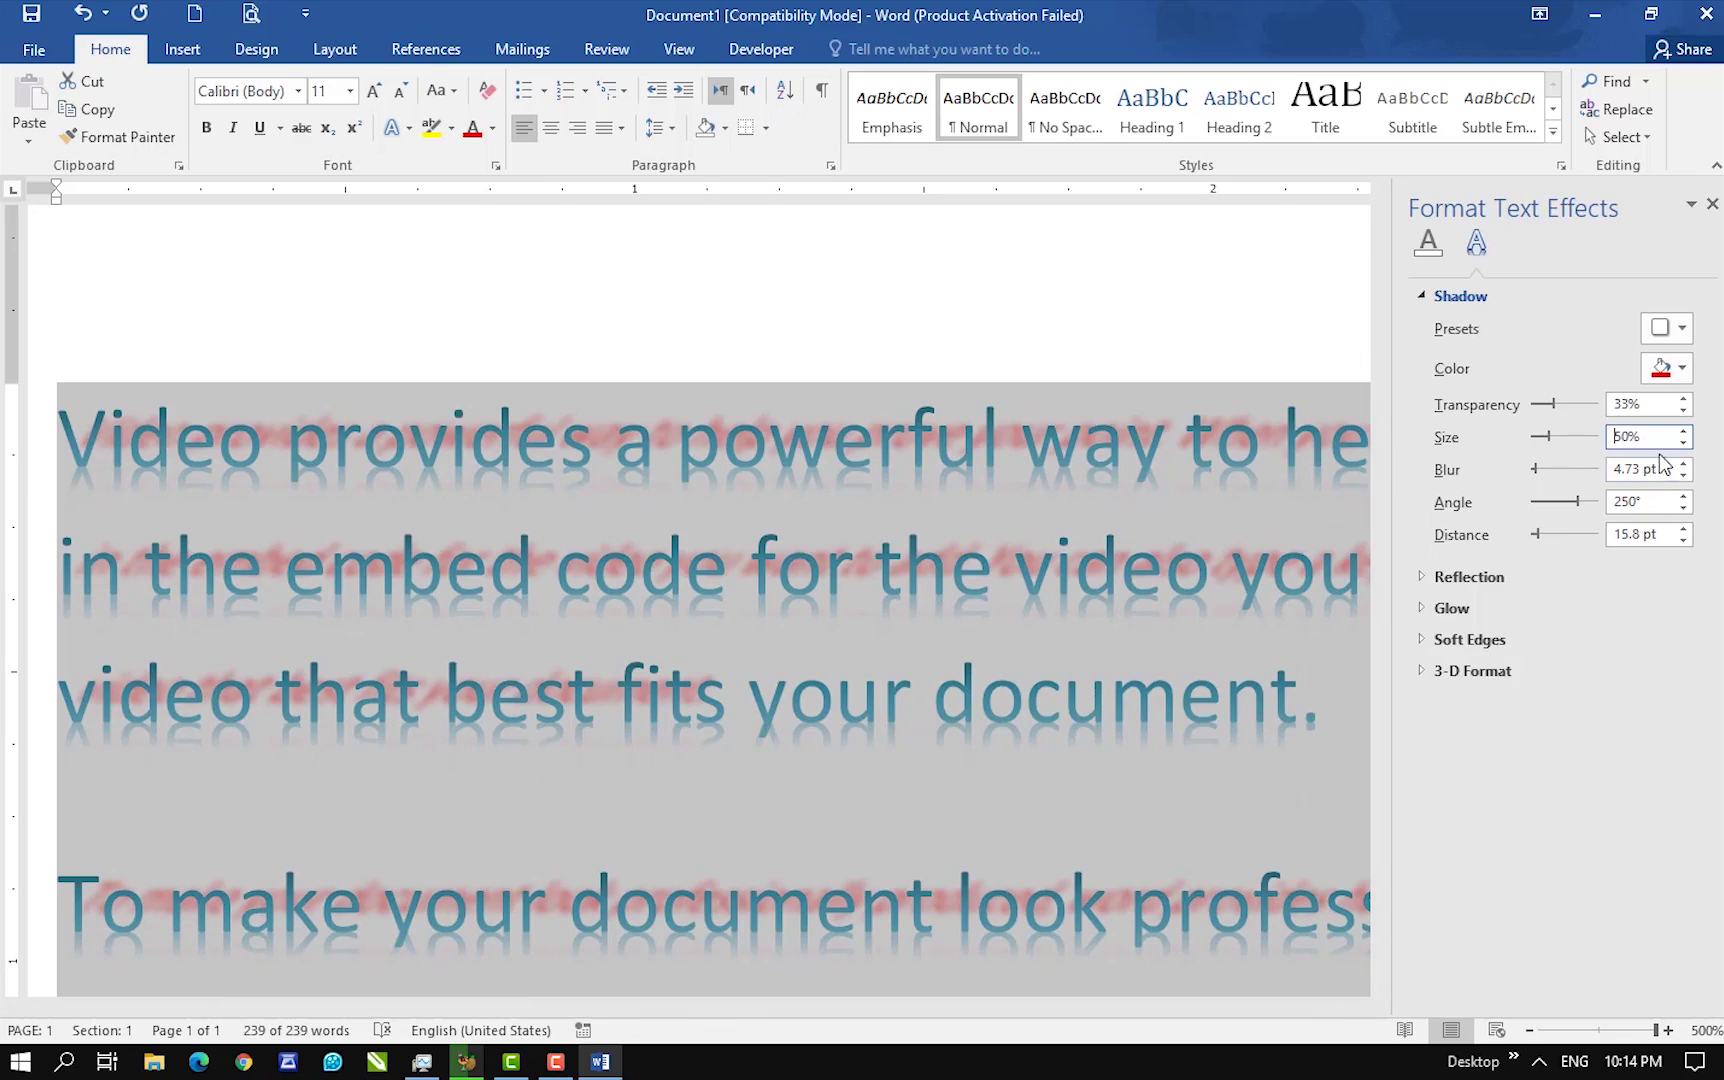
- Set the text shadow's blur to 12 pt, angle to 265° and distance to 8 pt, and close the effect settings
click(1536, 471)
drag(1538, 478, 1532, 531)
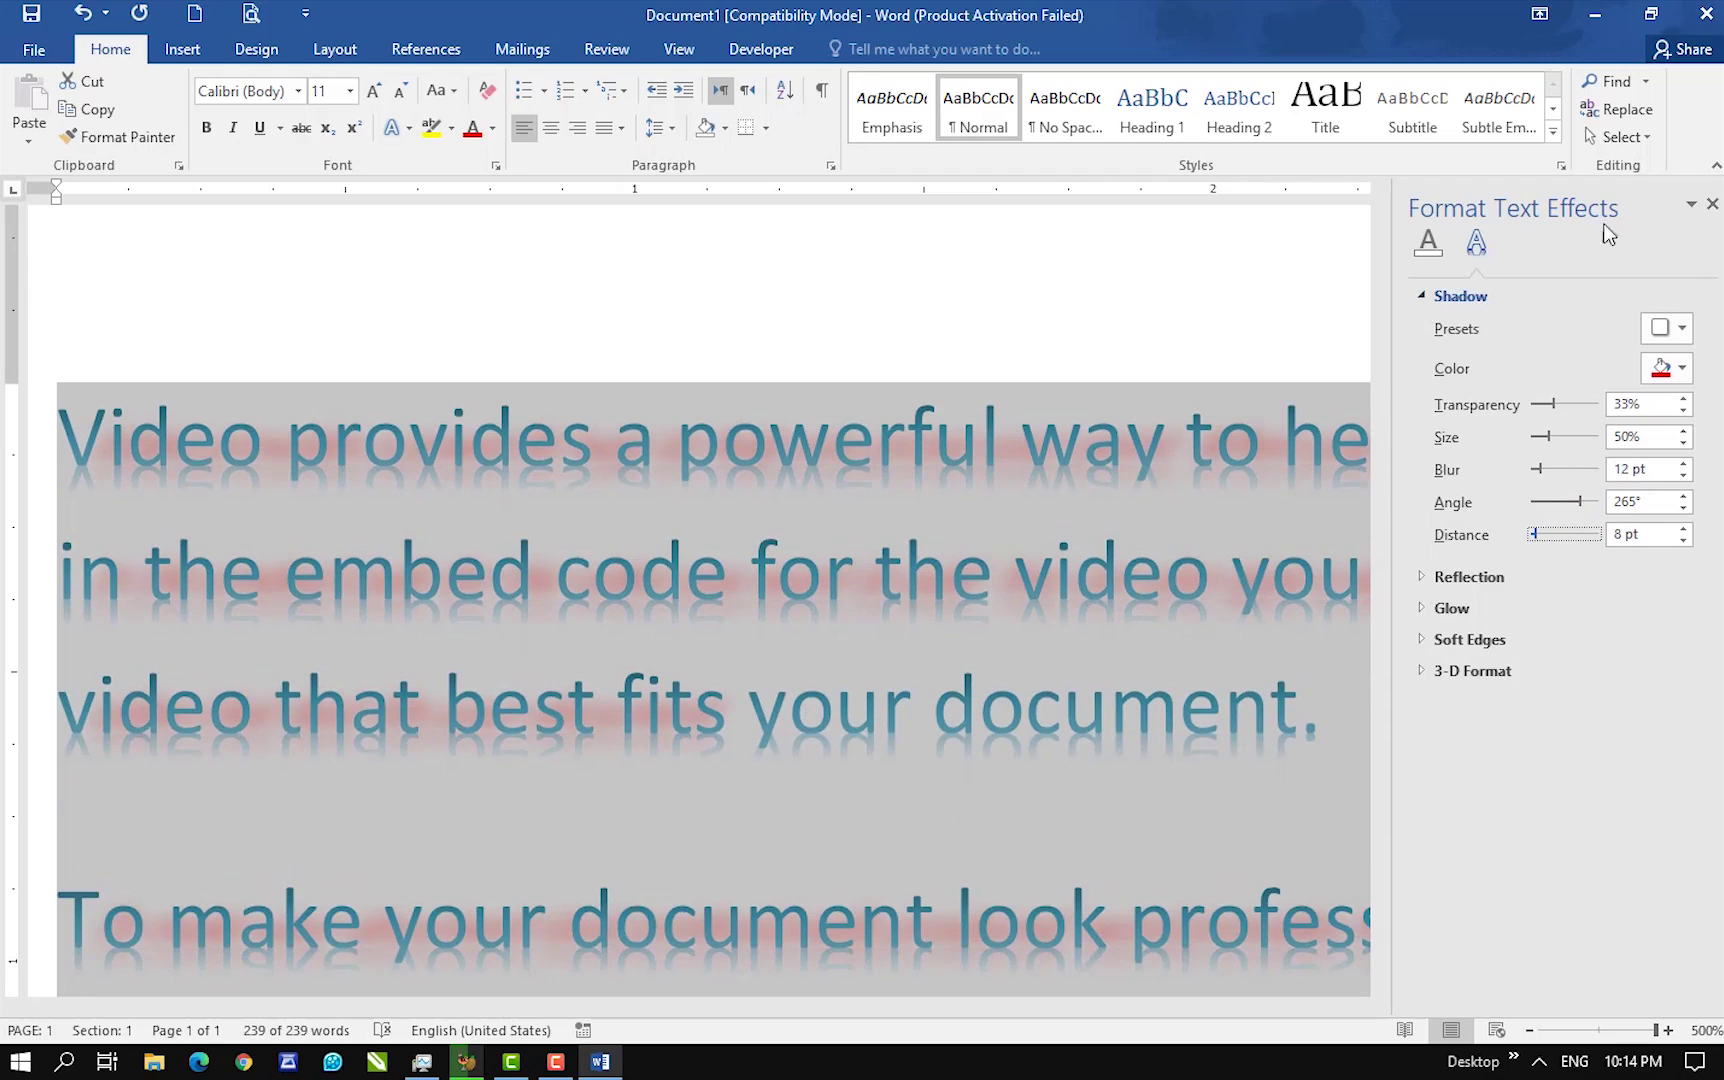
click(1712, 204)
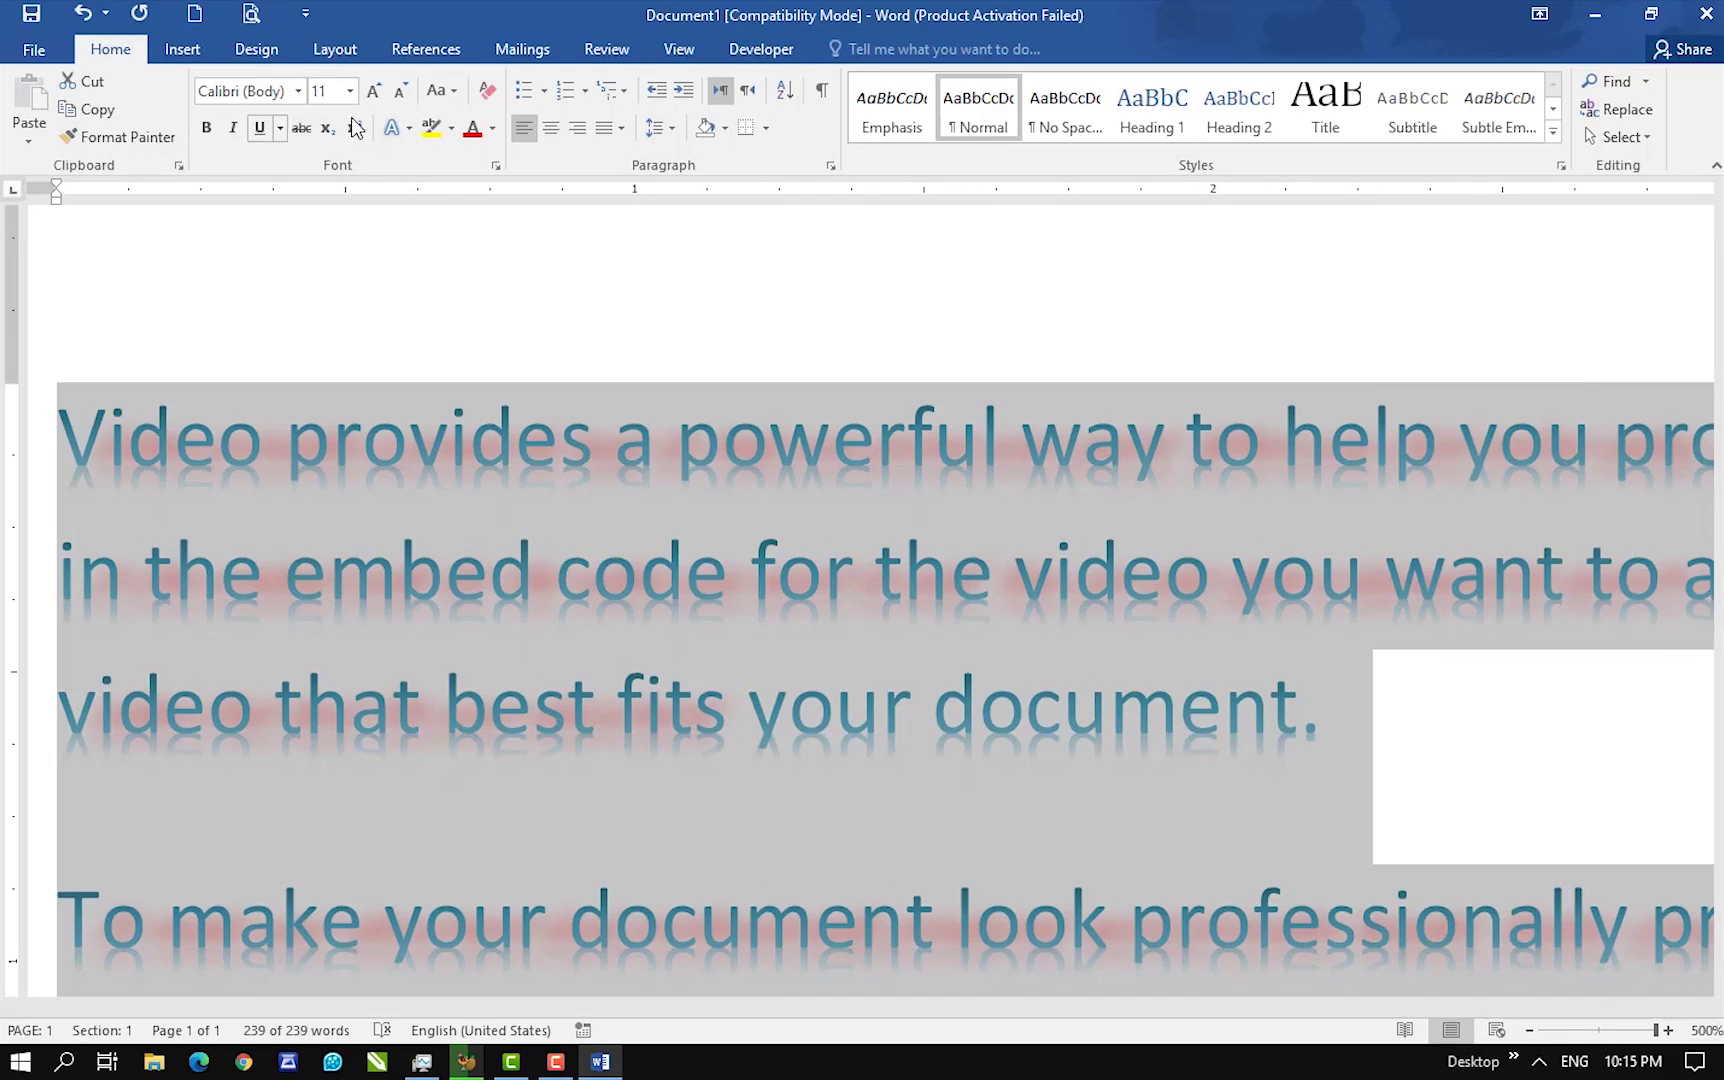
click(396, 130)
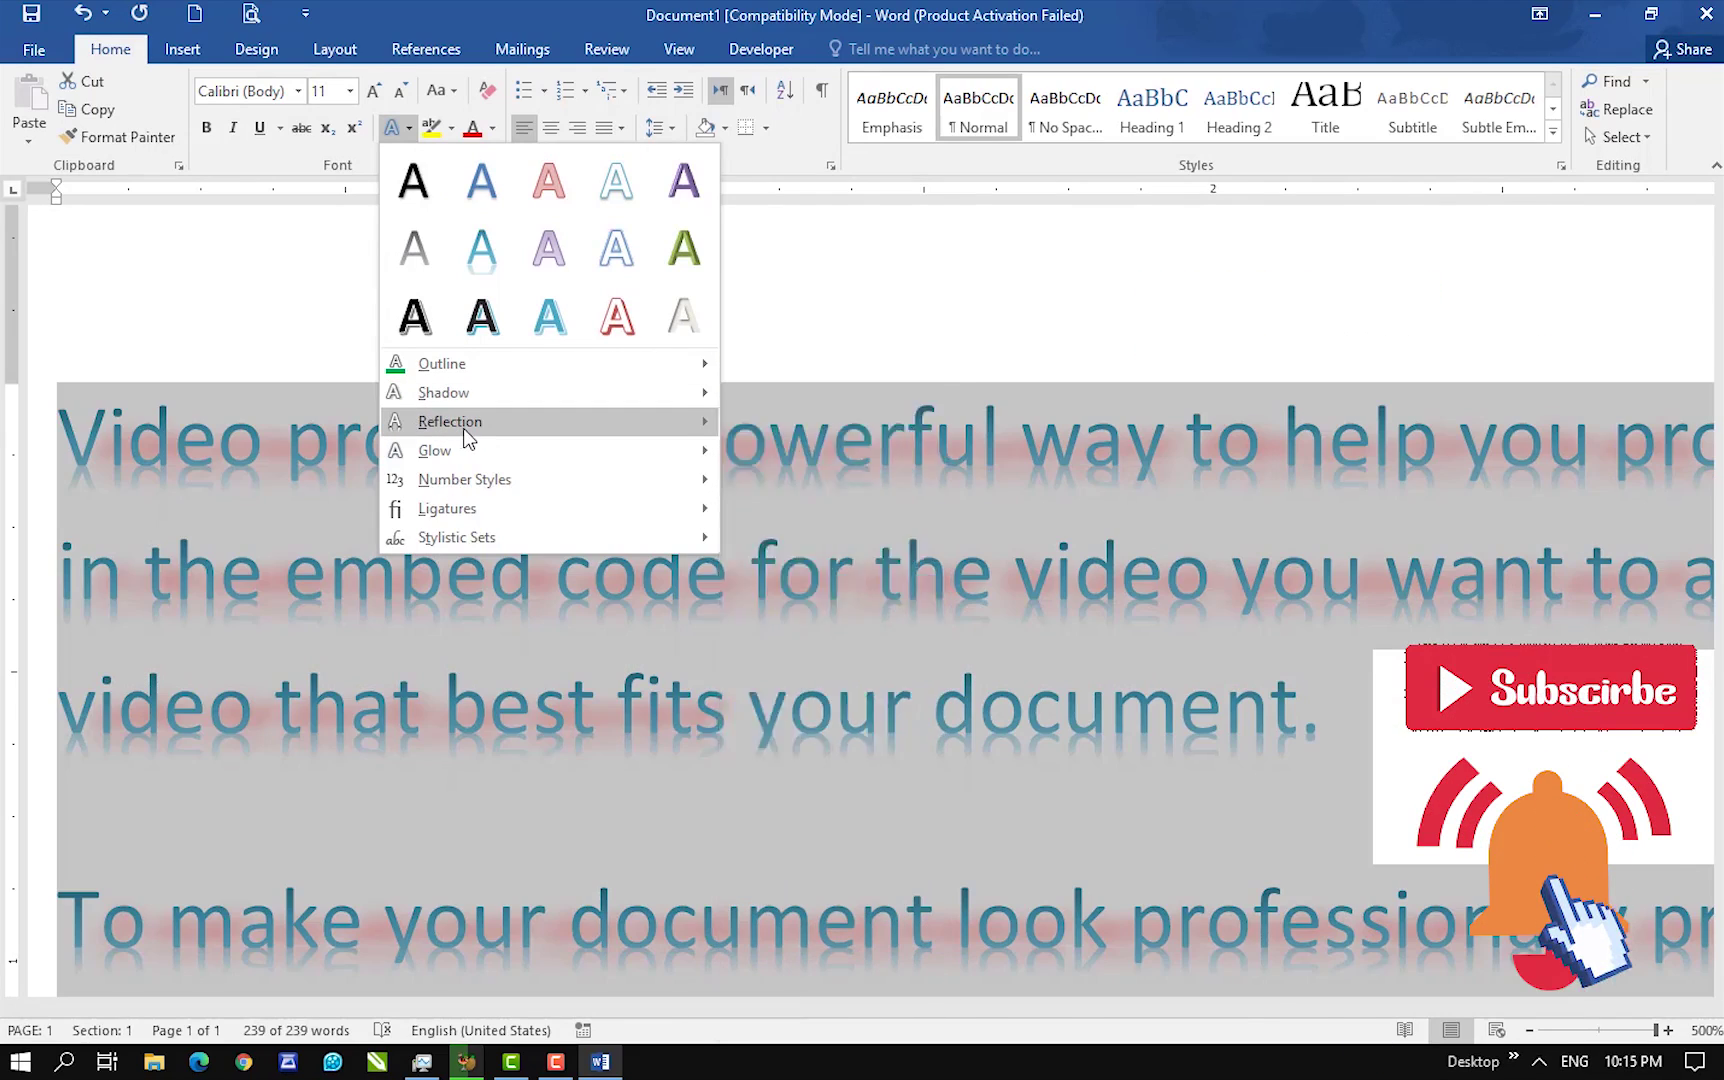
mouse_move(468, 437)
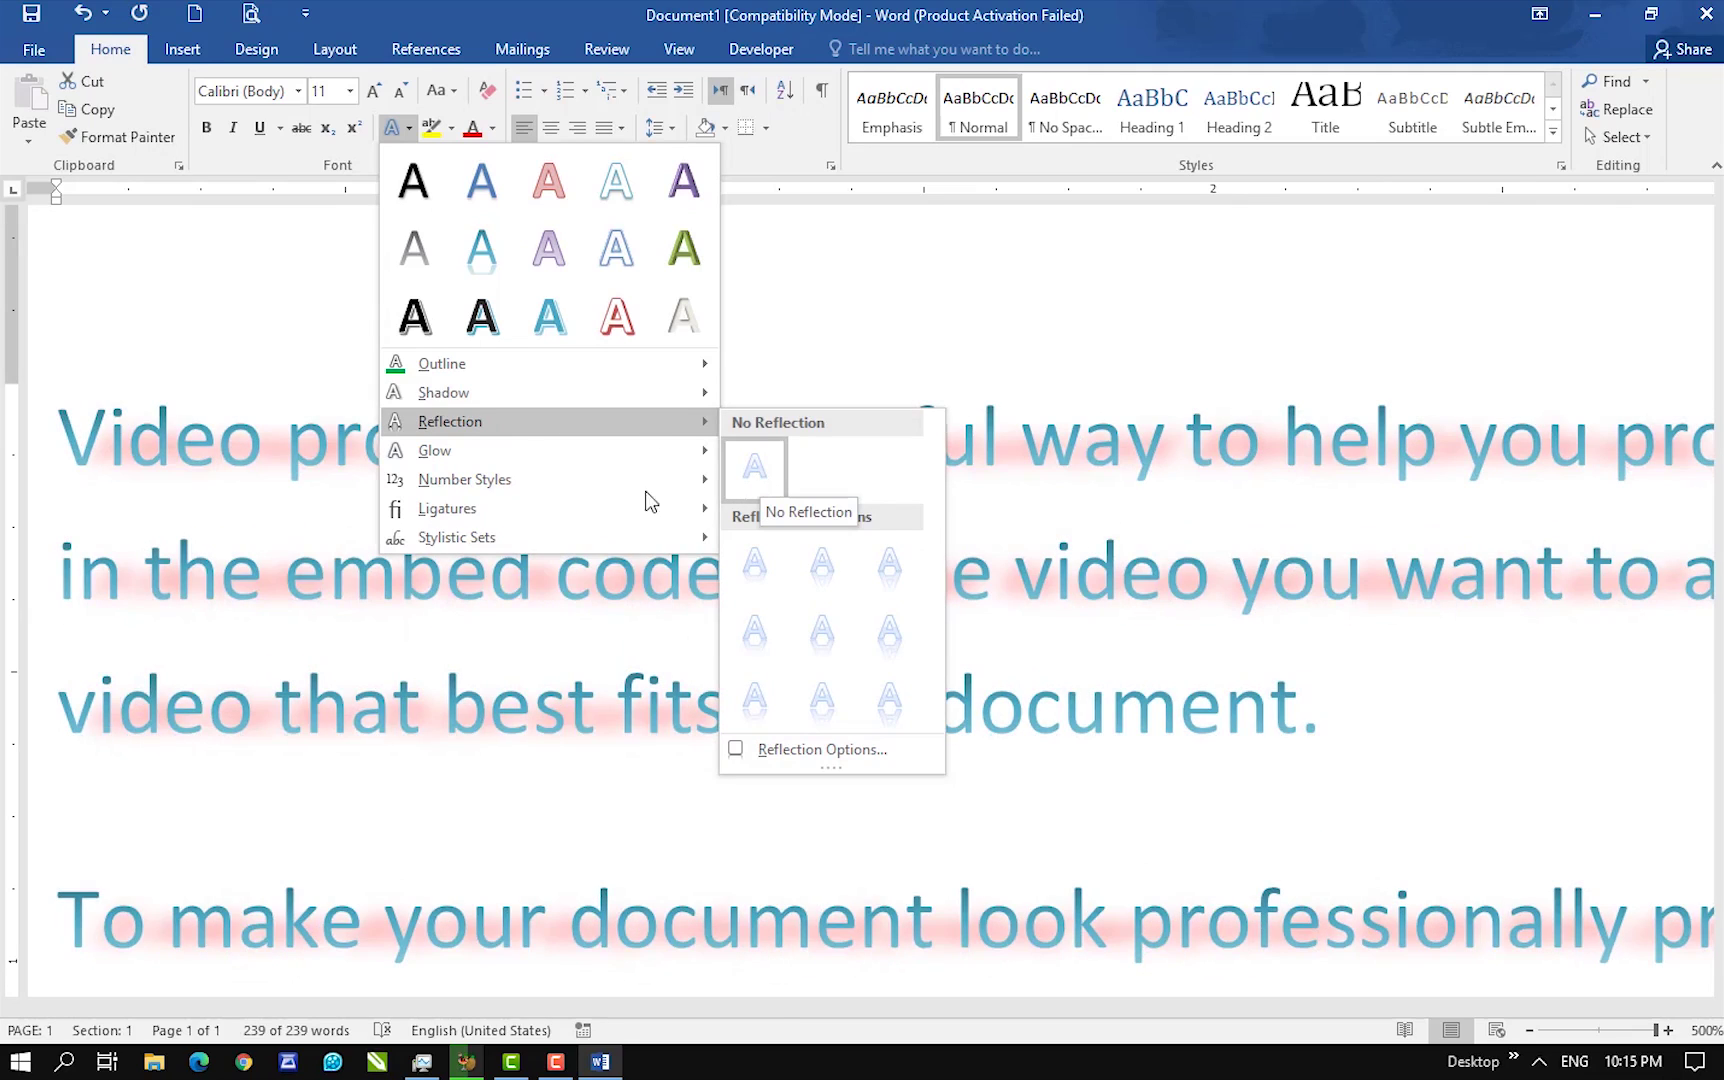
key(Escape)
key(Escape)
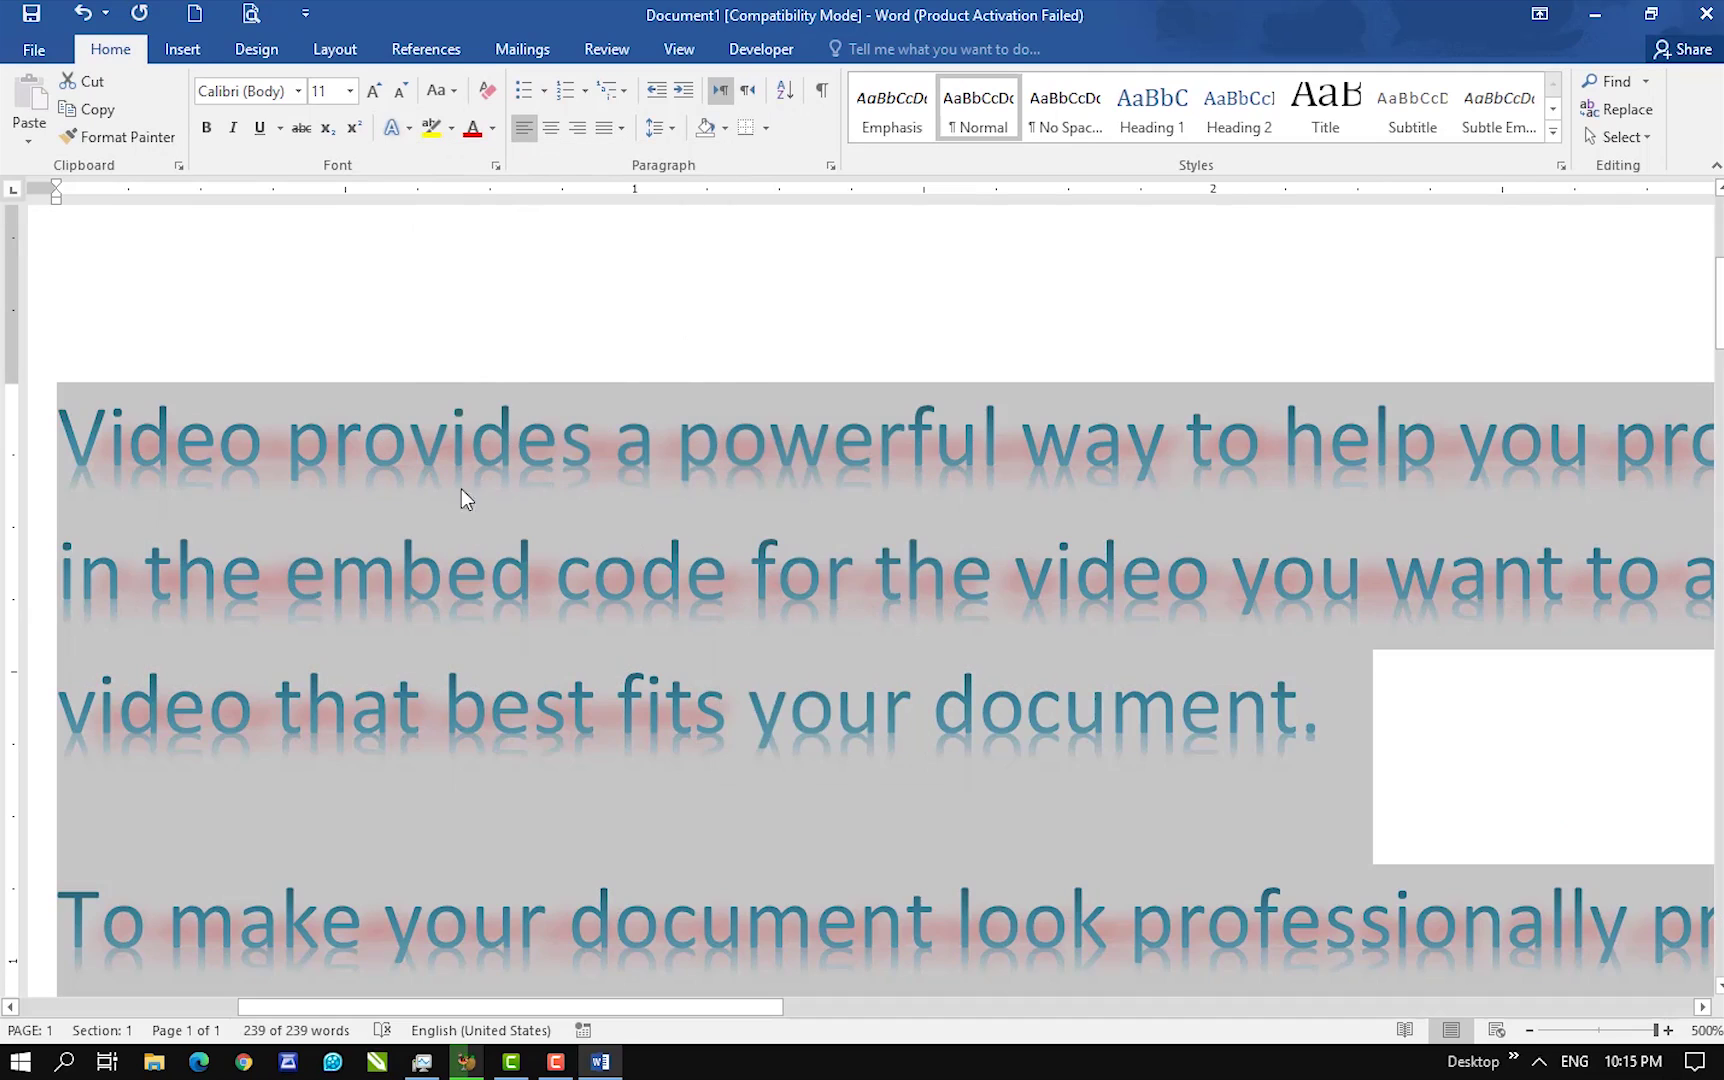
- Clear all formatting from the aqua text across the entire document
click(487, 90)
ctrl+scroll(444, 475, down, 20)
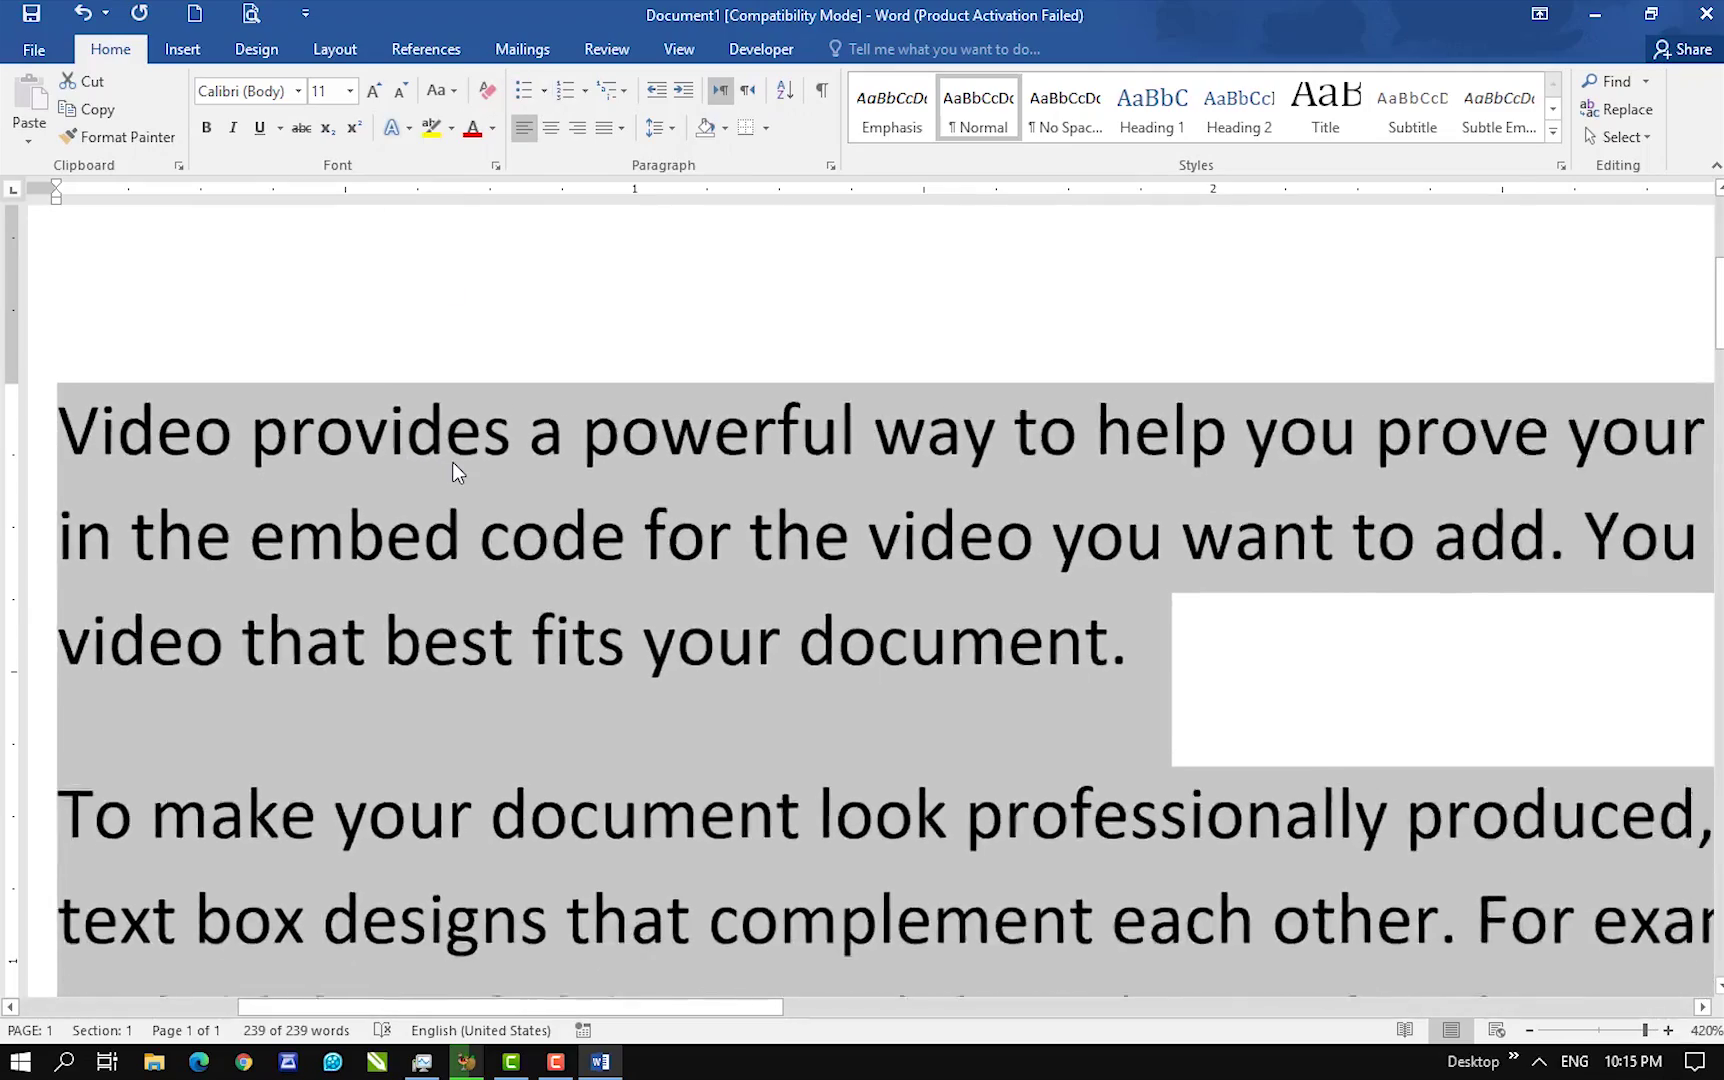
ctrl+scroll(453, 461, down, 12)
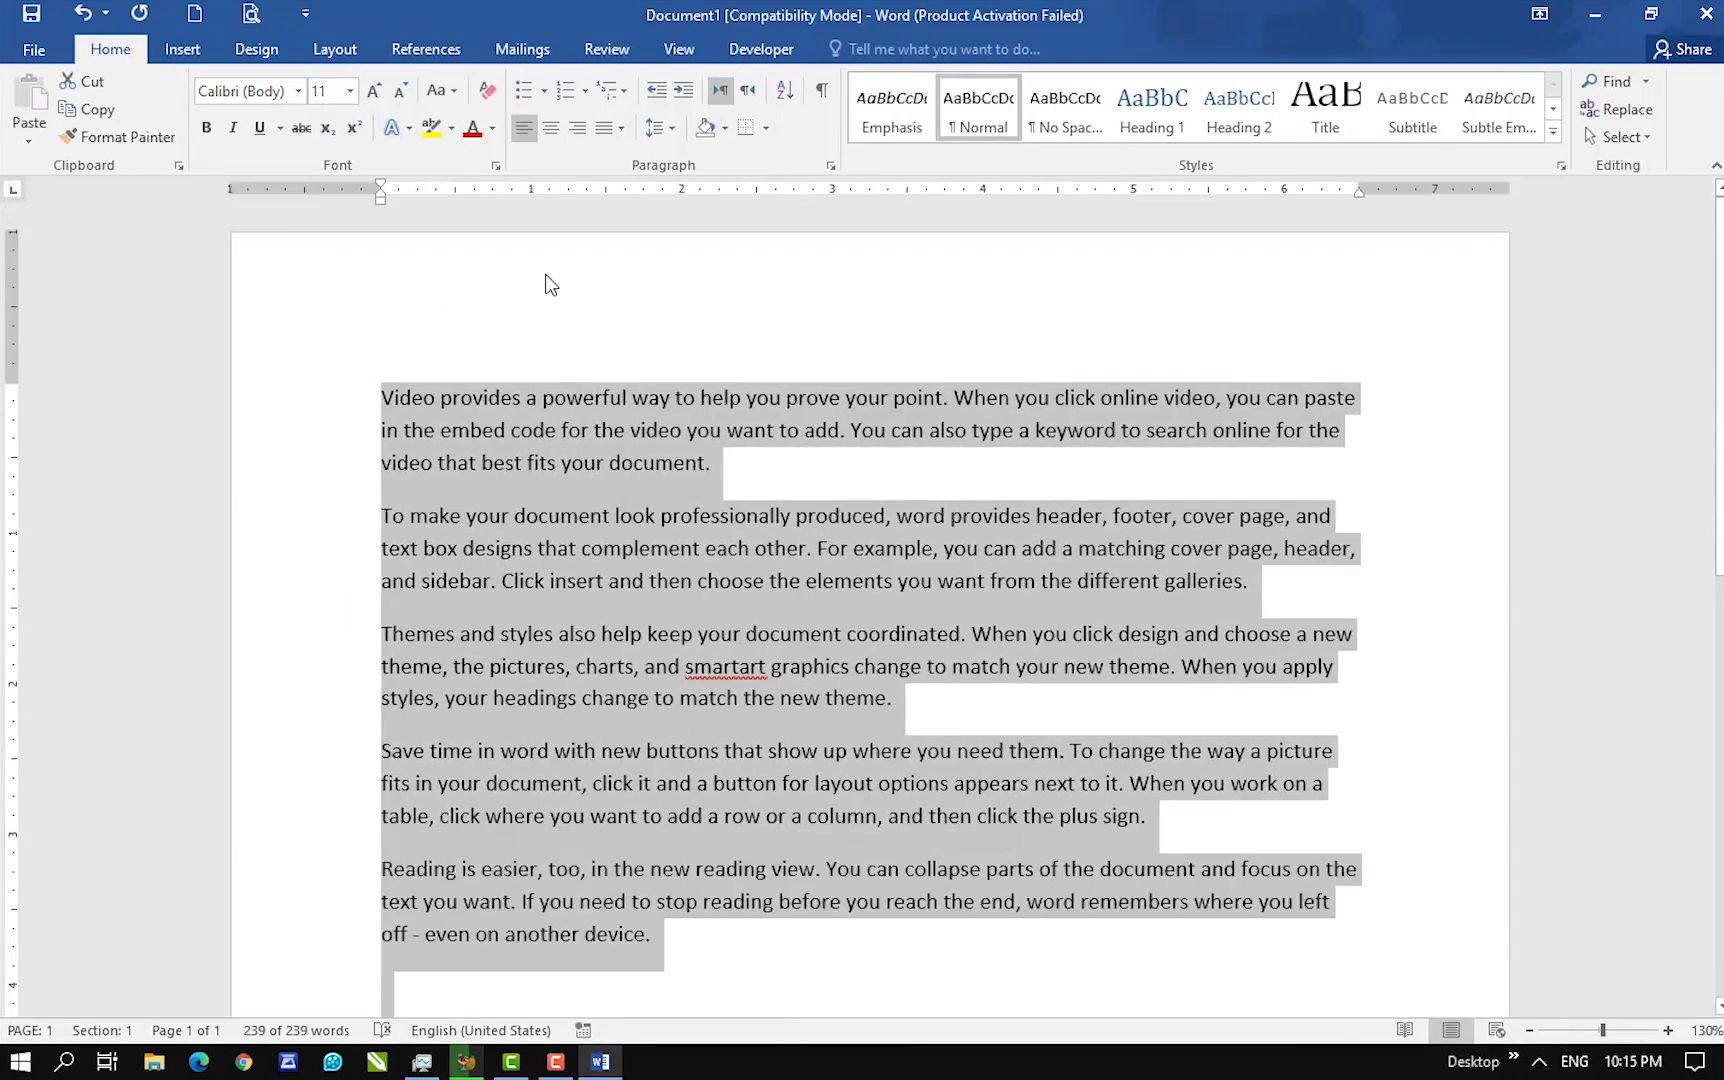
- Apply the bold green text effect preset to the entire document text
click(401, 128)
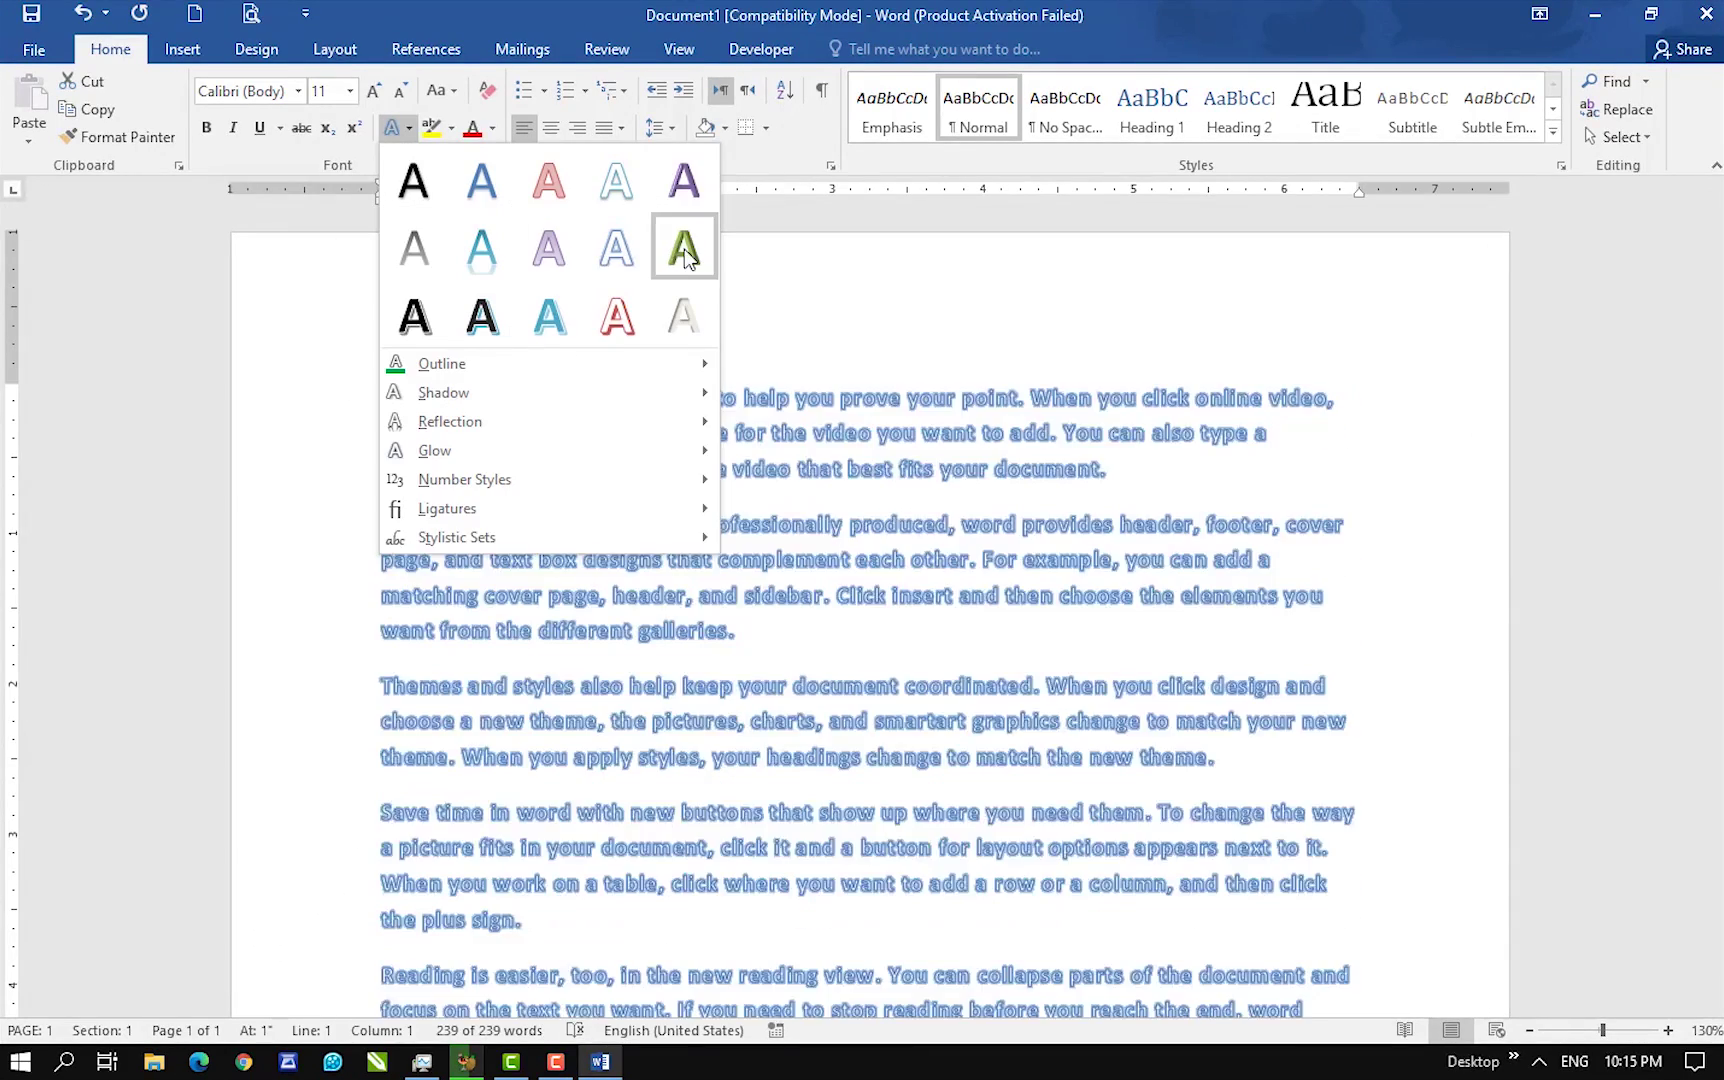
click(684, 248)
ctrl+scroll(648, 558, up, 11)
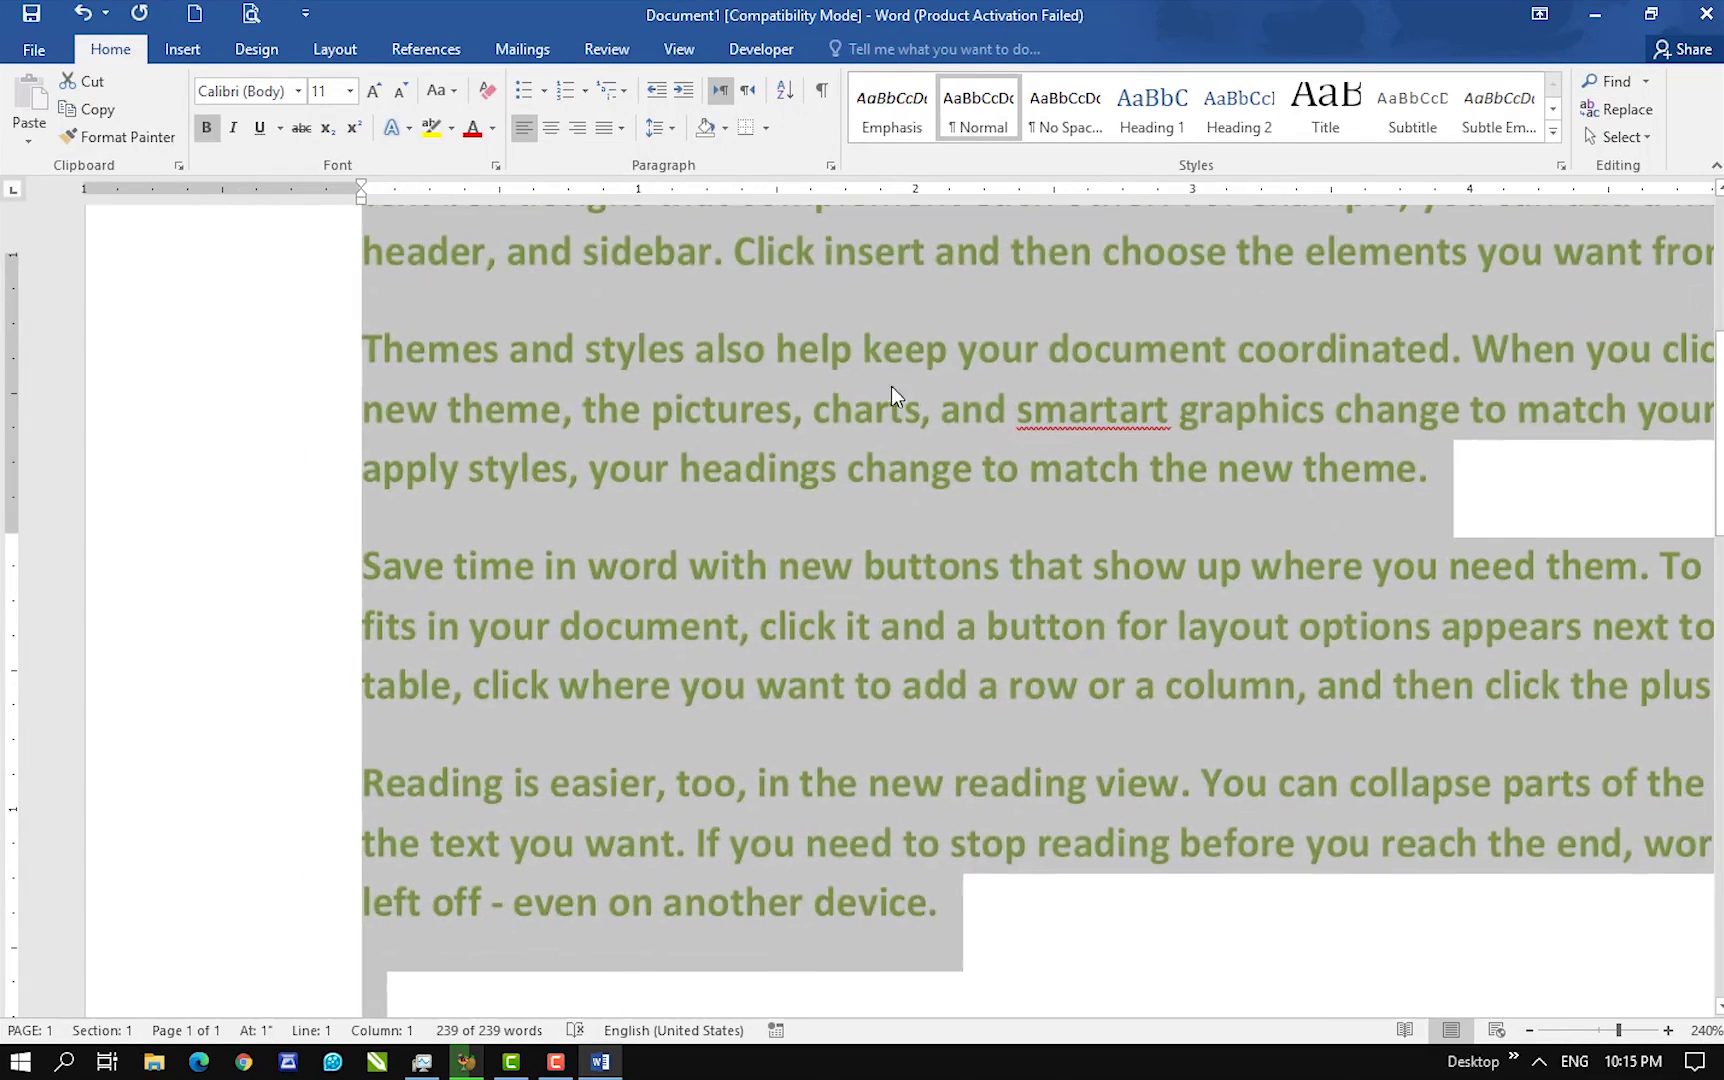
scroll(610, 552, up, 5)
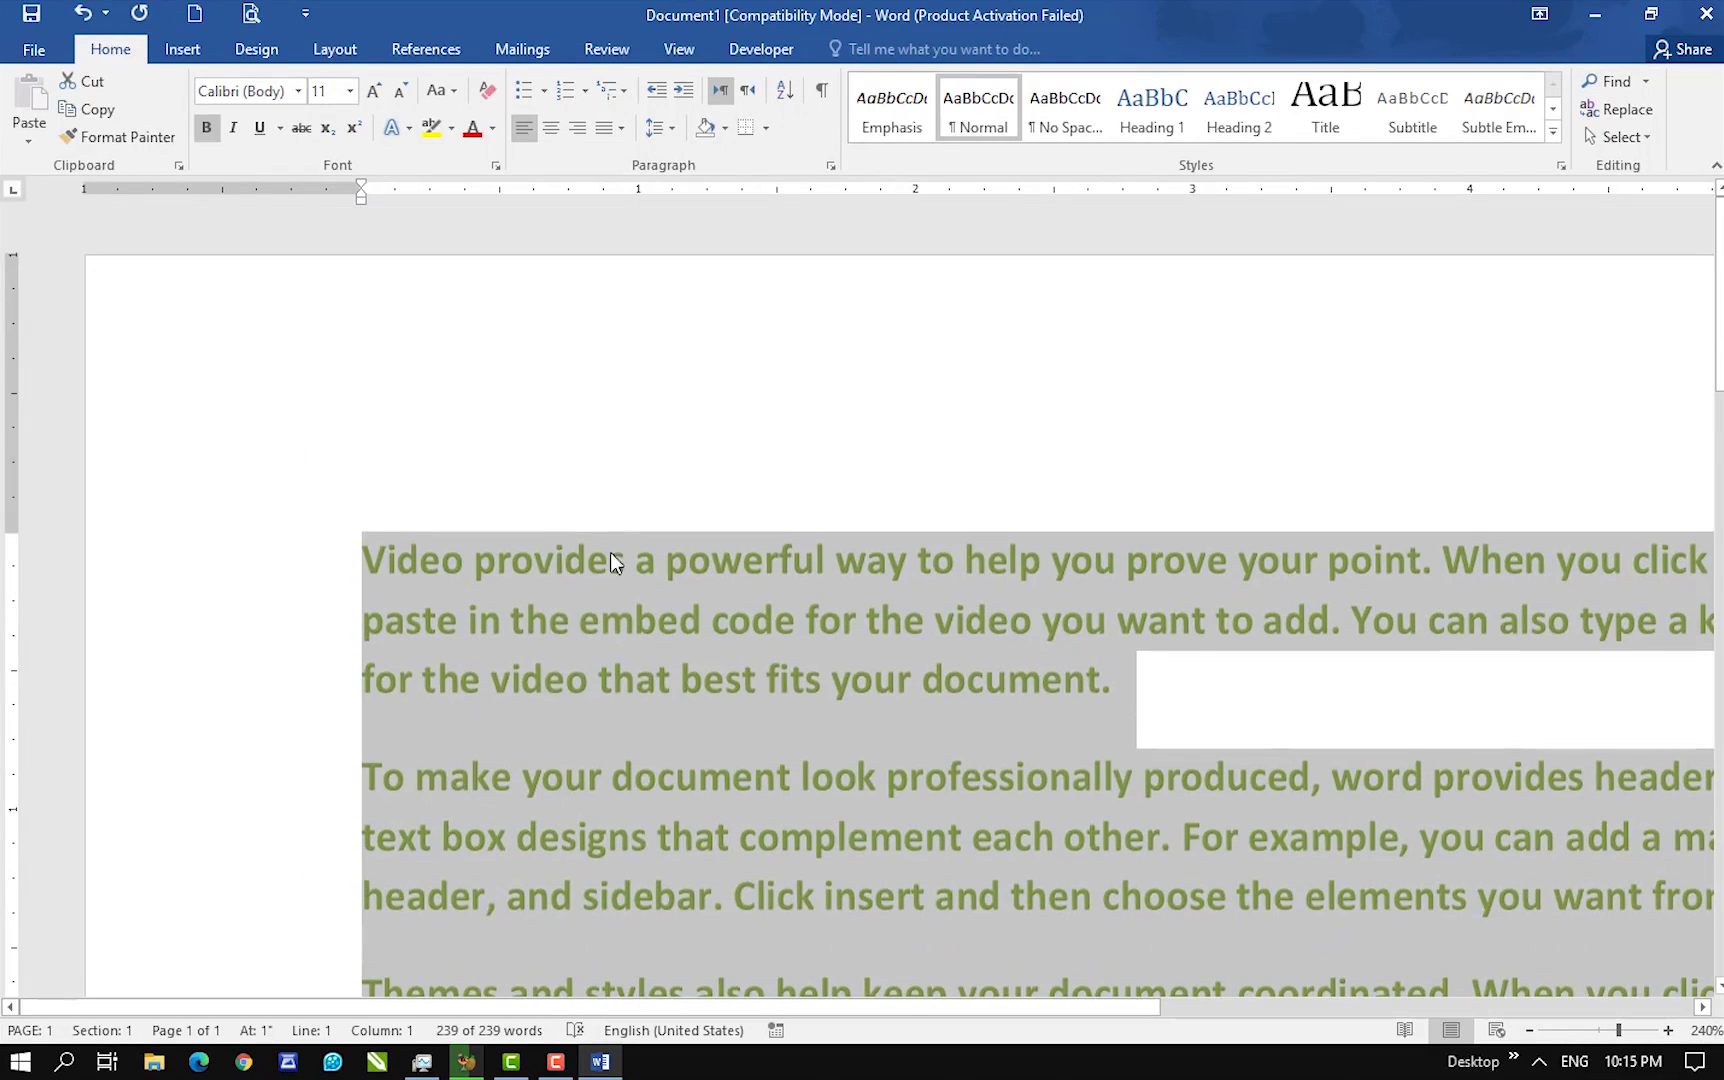
- Apply the third reflection variation of the second row to all the green text
click(408, 127)
mouse_move(540, 421)
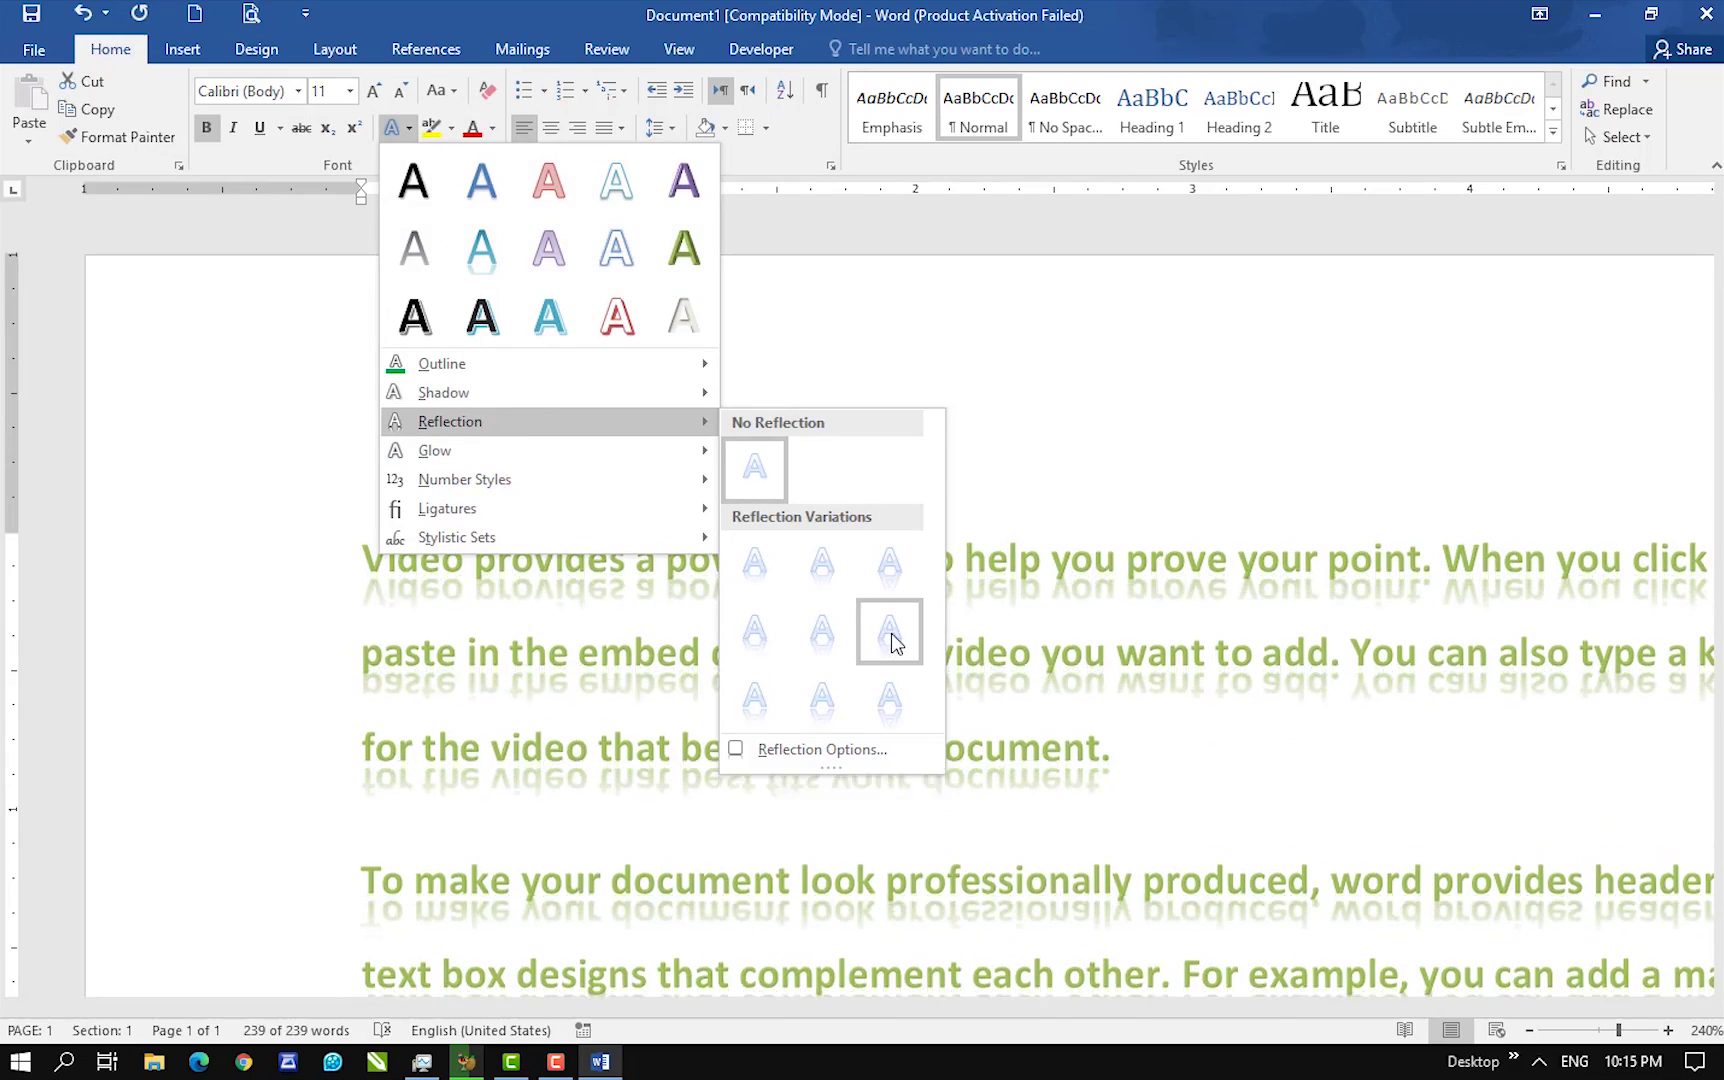
click(890, 633)
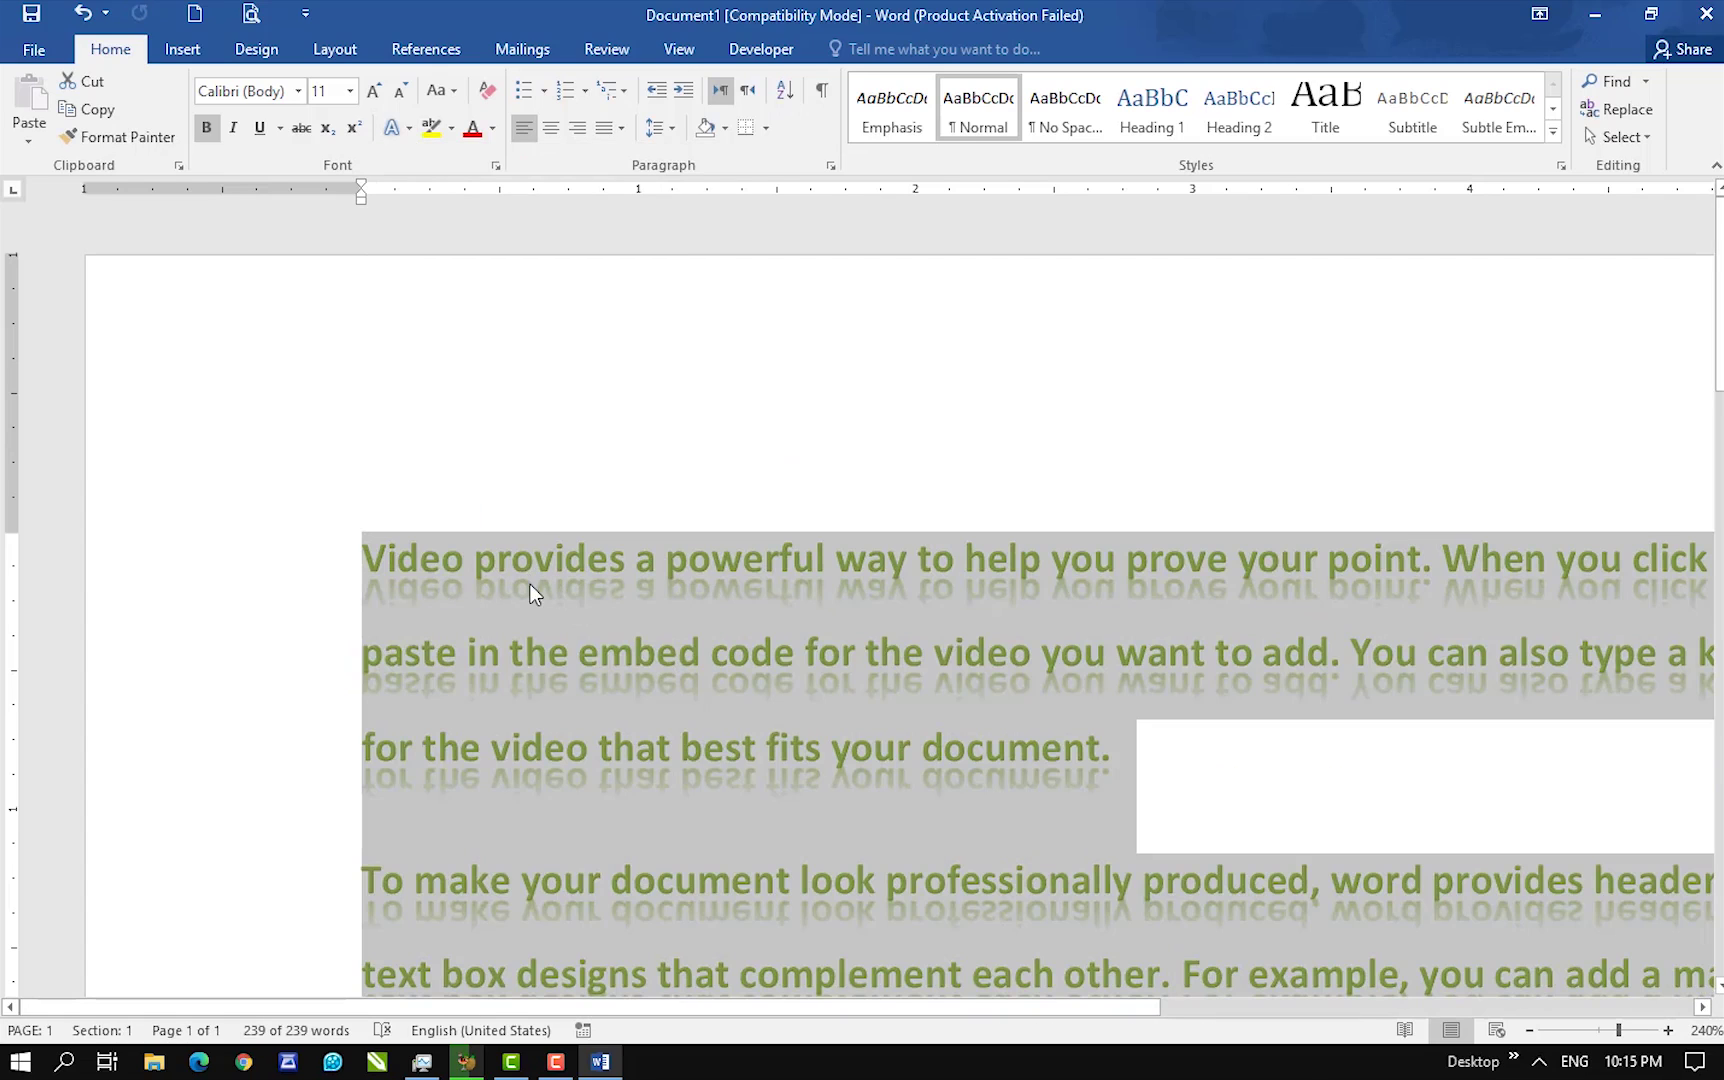
- Open the reflection options for the green text and set its shadow transparency to 42%, size to 1% and blur to 0 pt
click(406, 129)
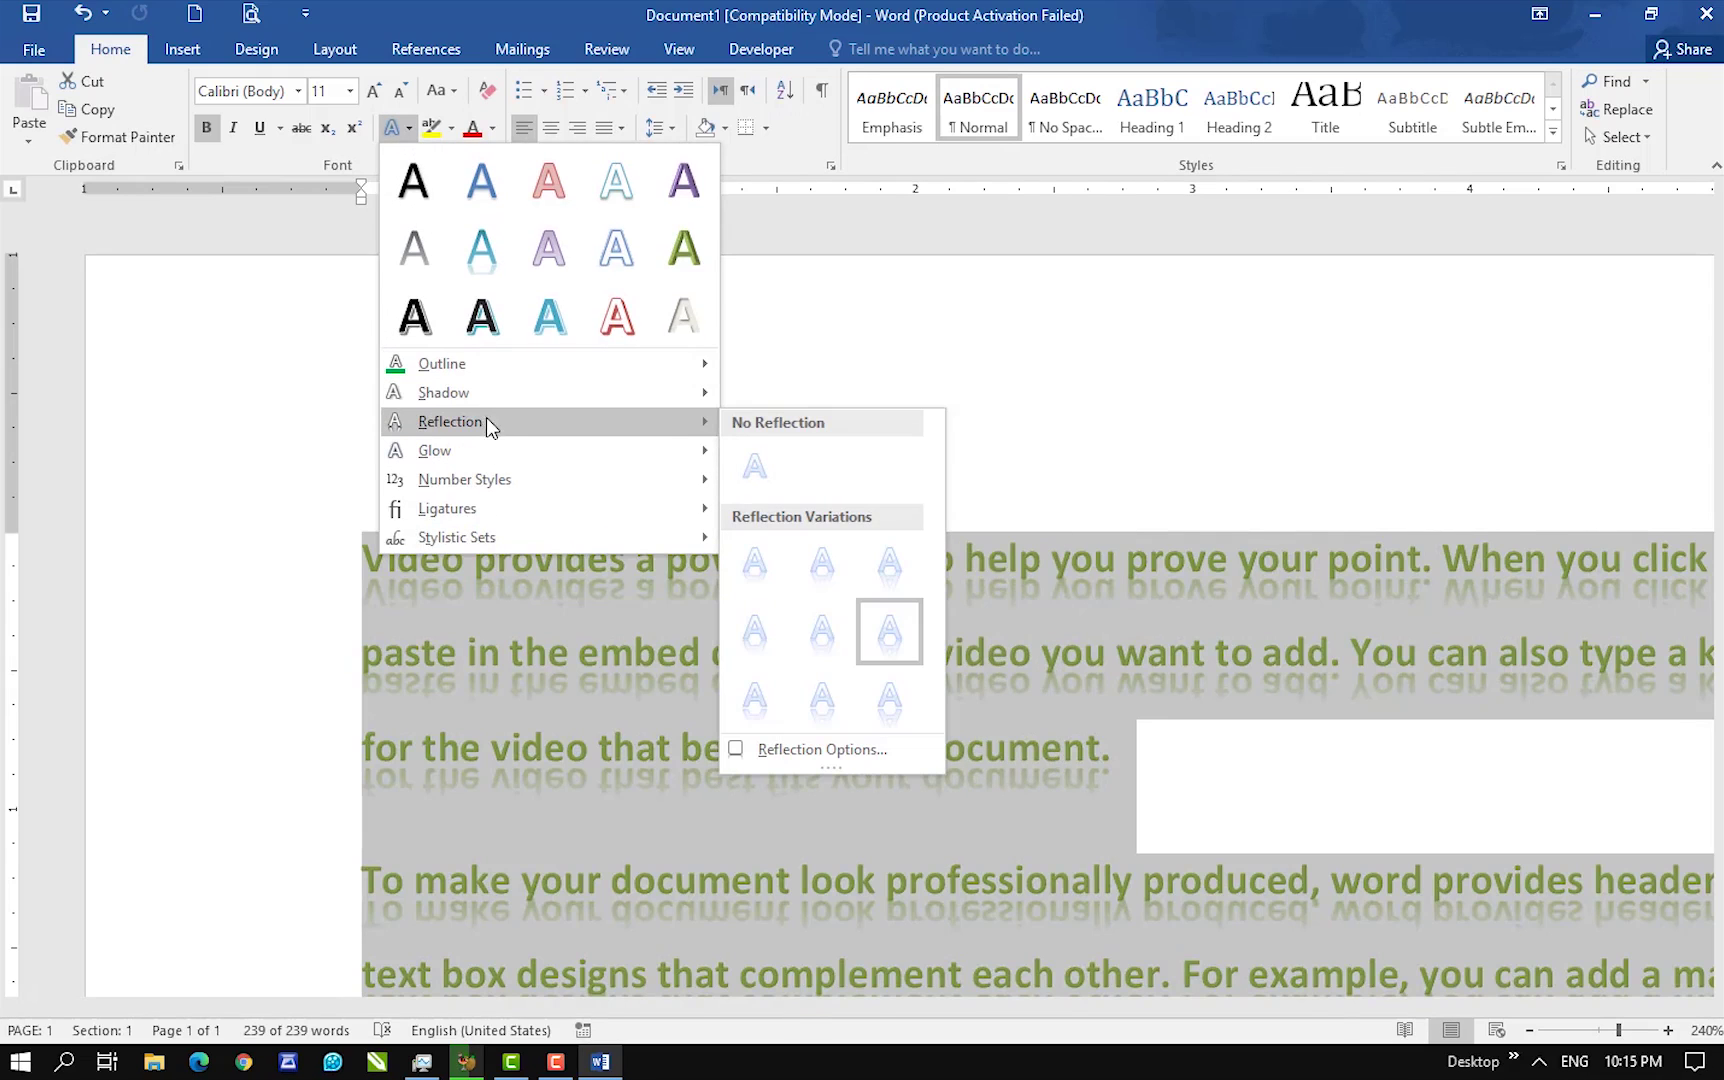
click(1500, 600)
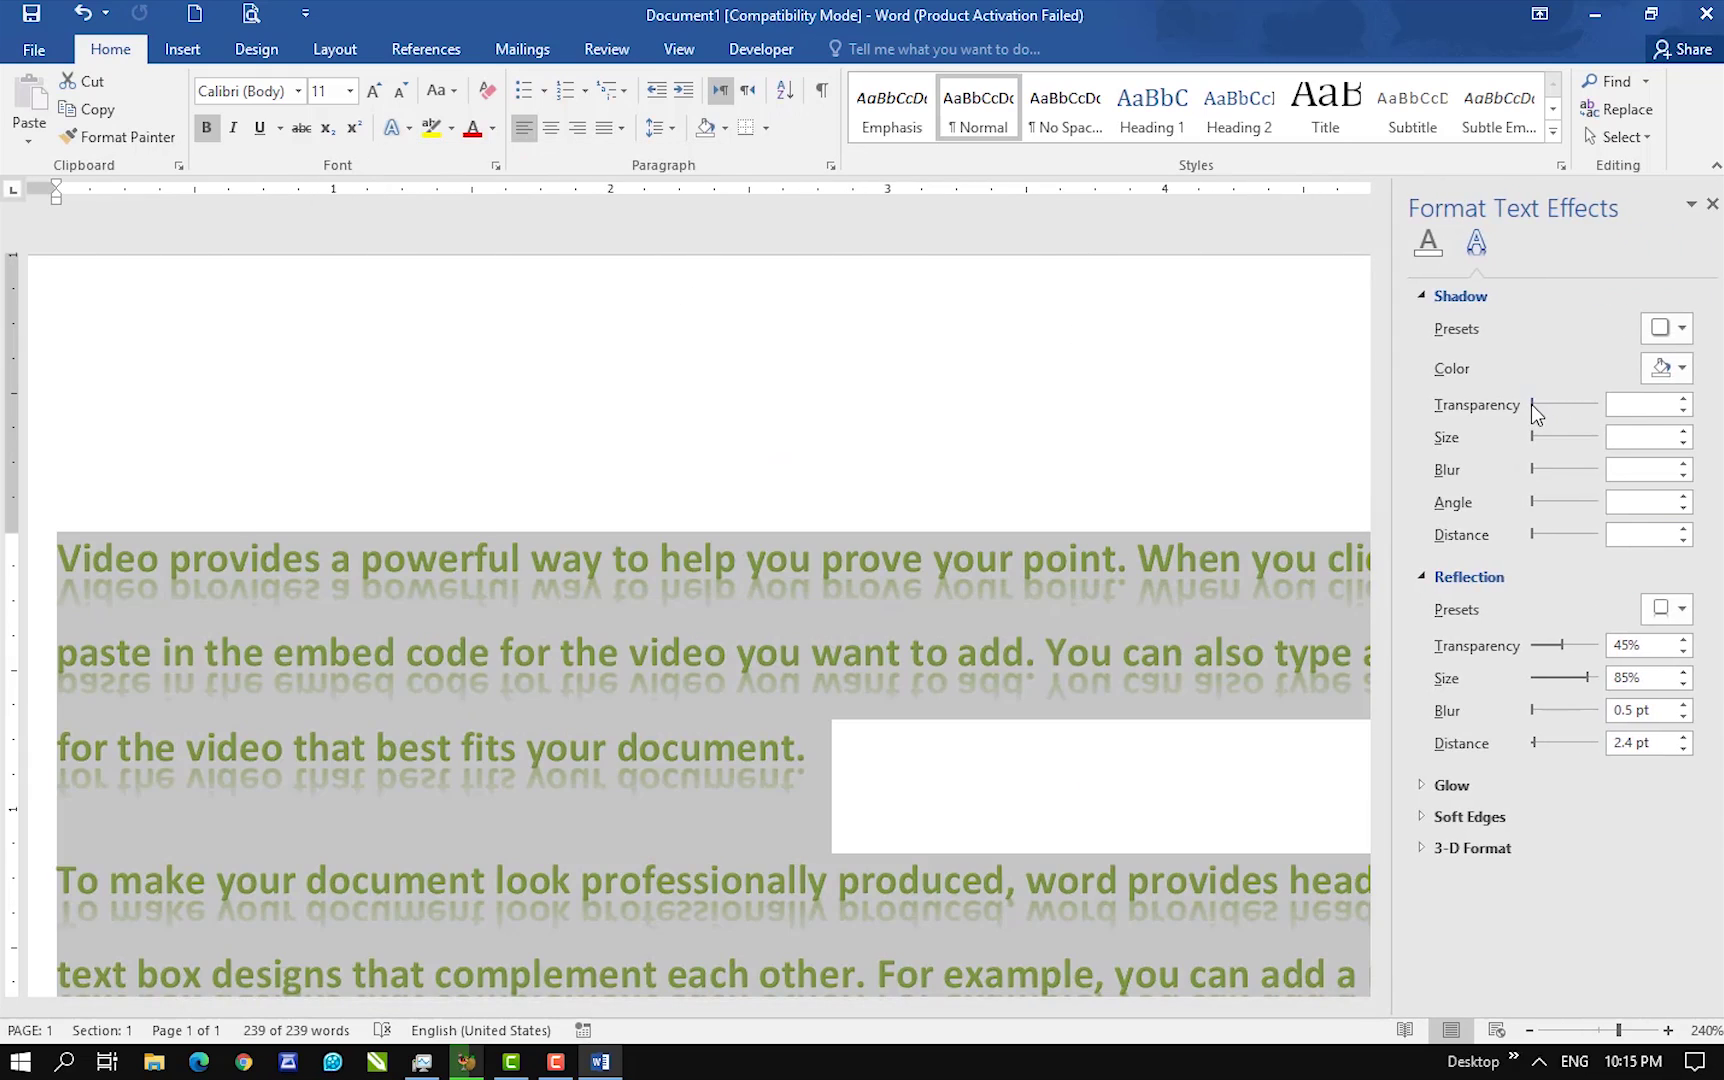
drag(1531, 404, 1556, 424)
mouse_move(1534, 437)
mouse_down()
mouse_move(1561, 439)
mouse_move(1533, 437)
mouse_up()
drag(1552, 474, 1560, 470)
click(1599, 467)
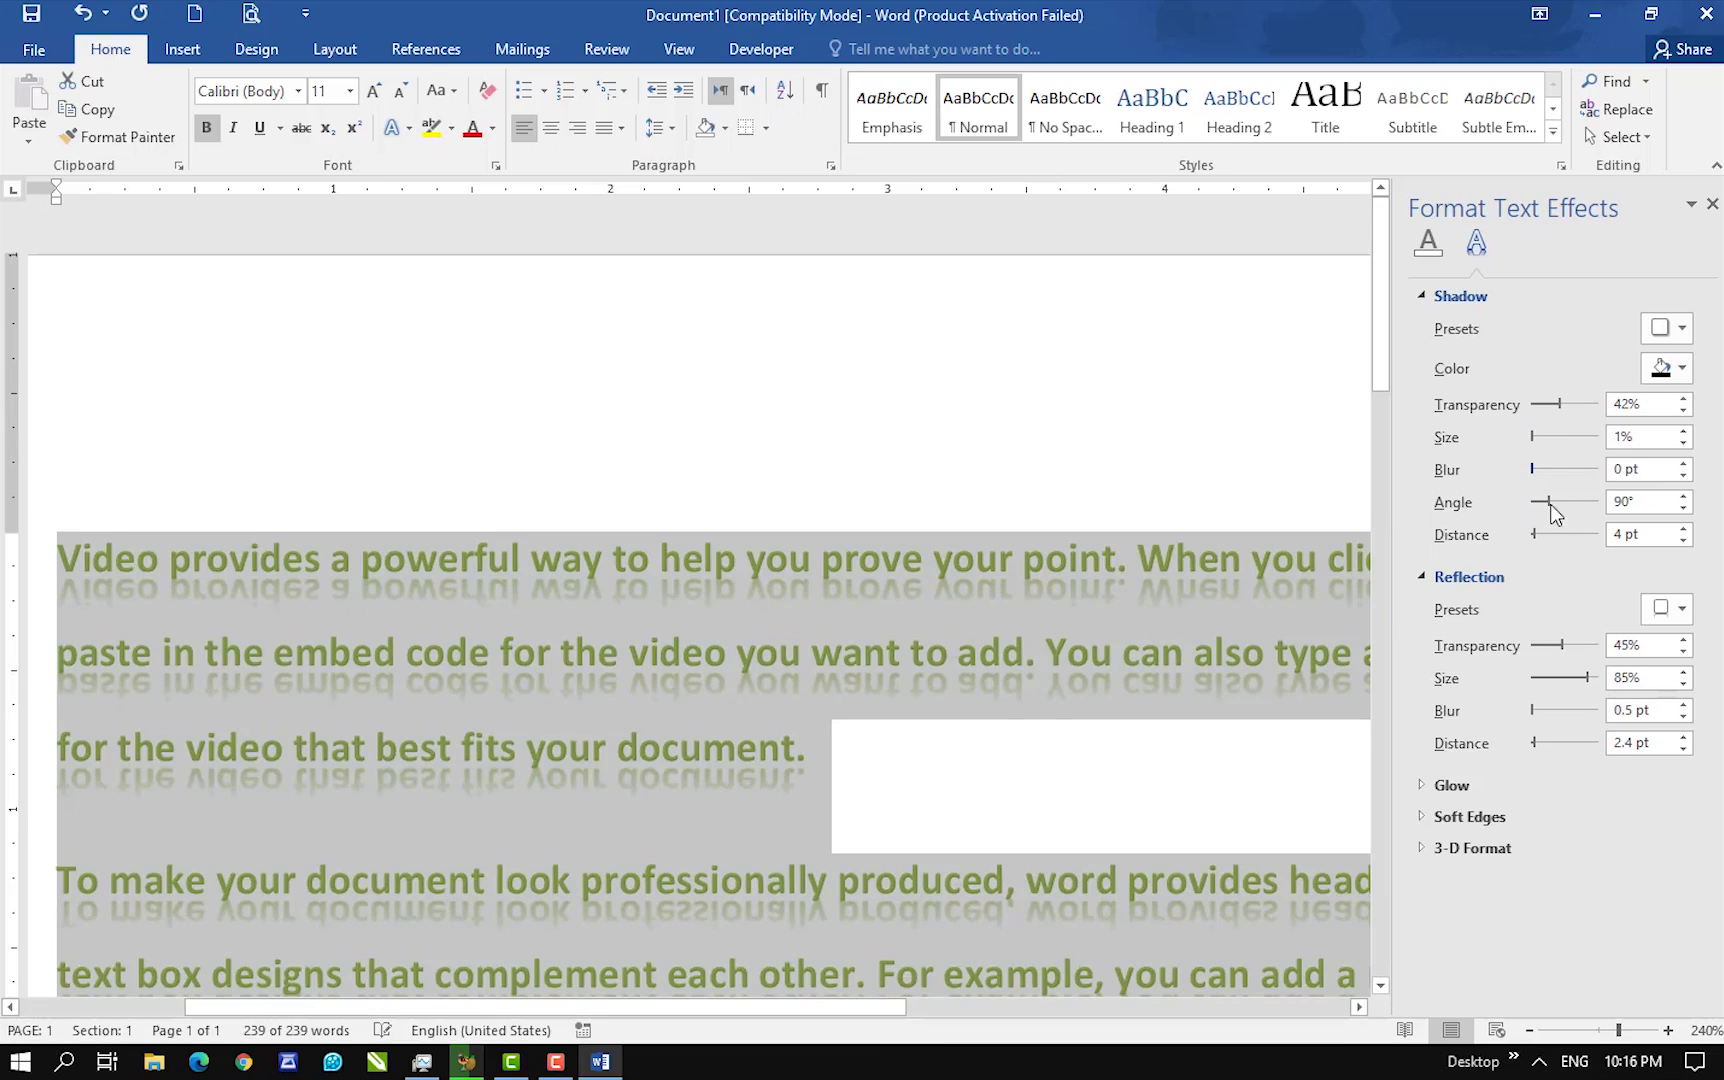
- Set the green text's shadow angle to 95° and distance to 0 pt, and close the effect settings
click(1565, 503)
mouse_move(1565, 503)
mouse_down()
mouse_move(1550, 502)
mouse_move(1564, 533)
mouse_up()
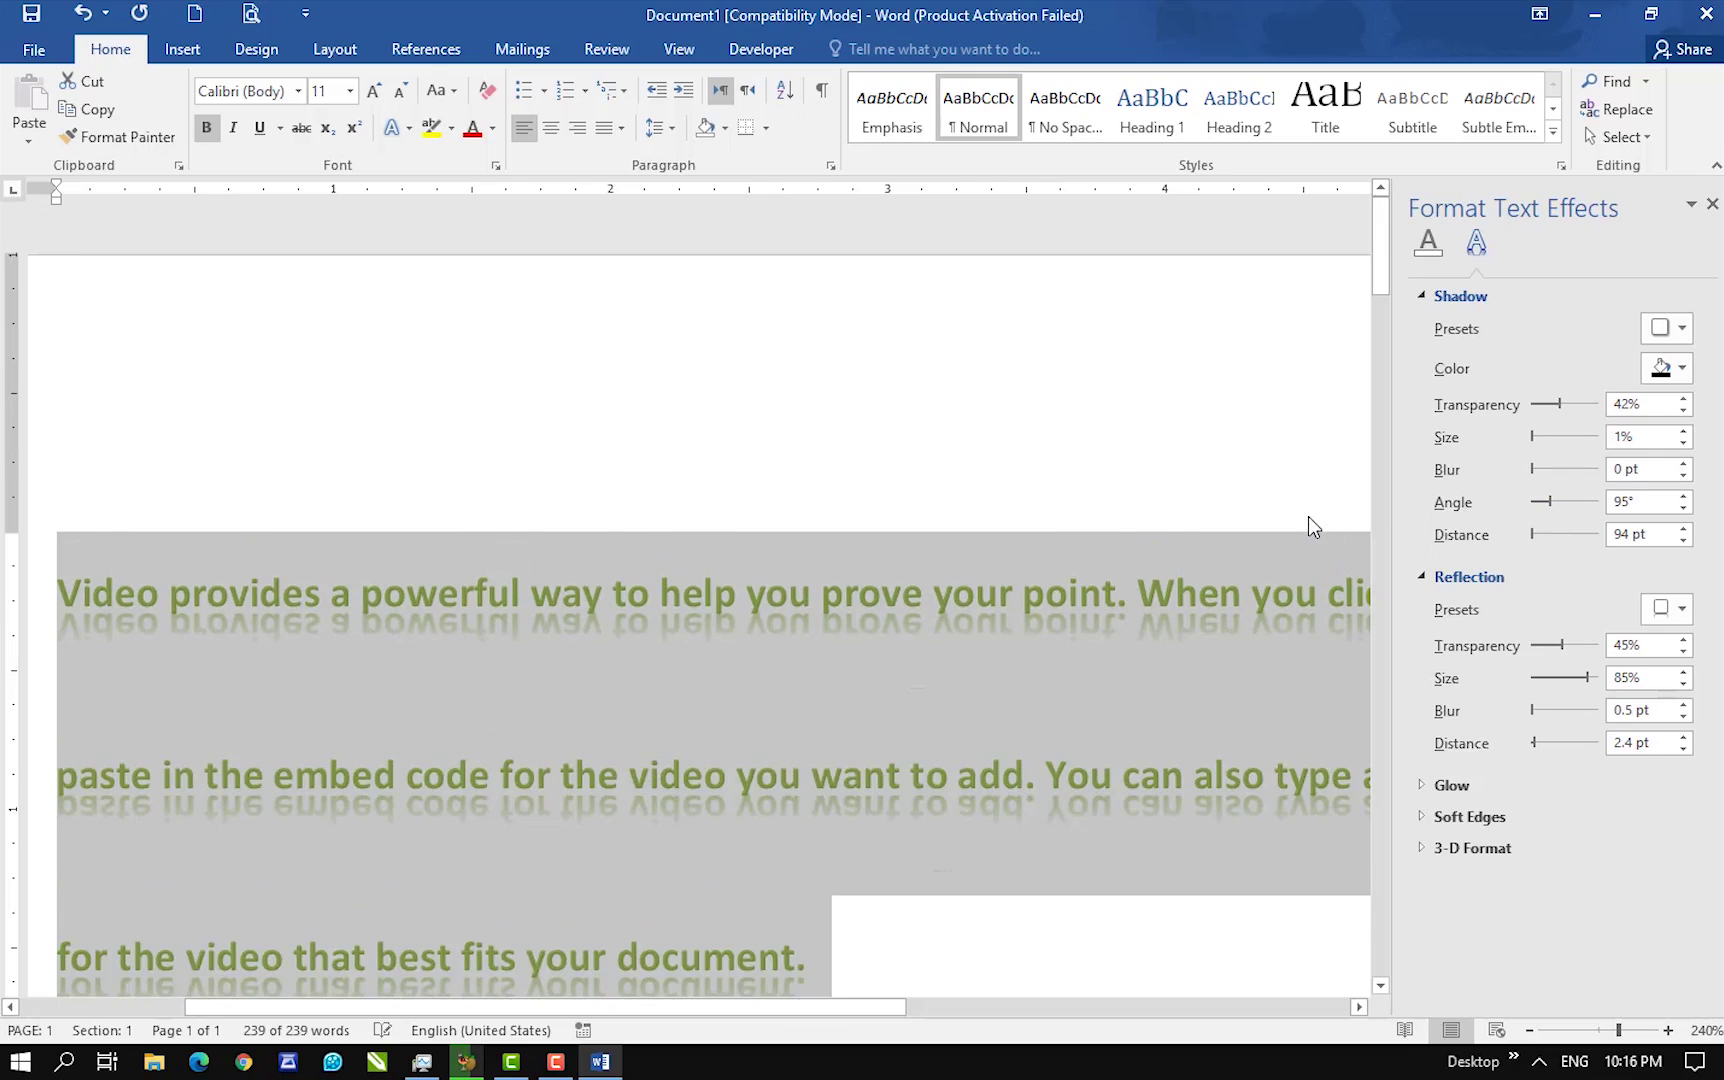
drag(1308, 516, 1312, 512)
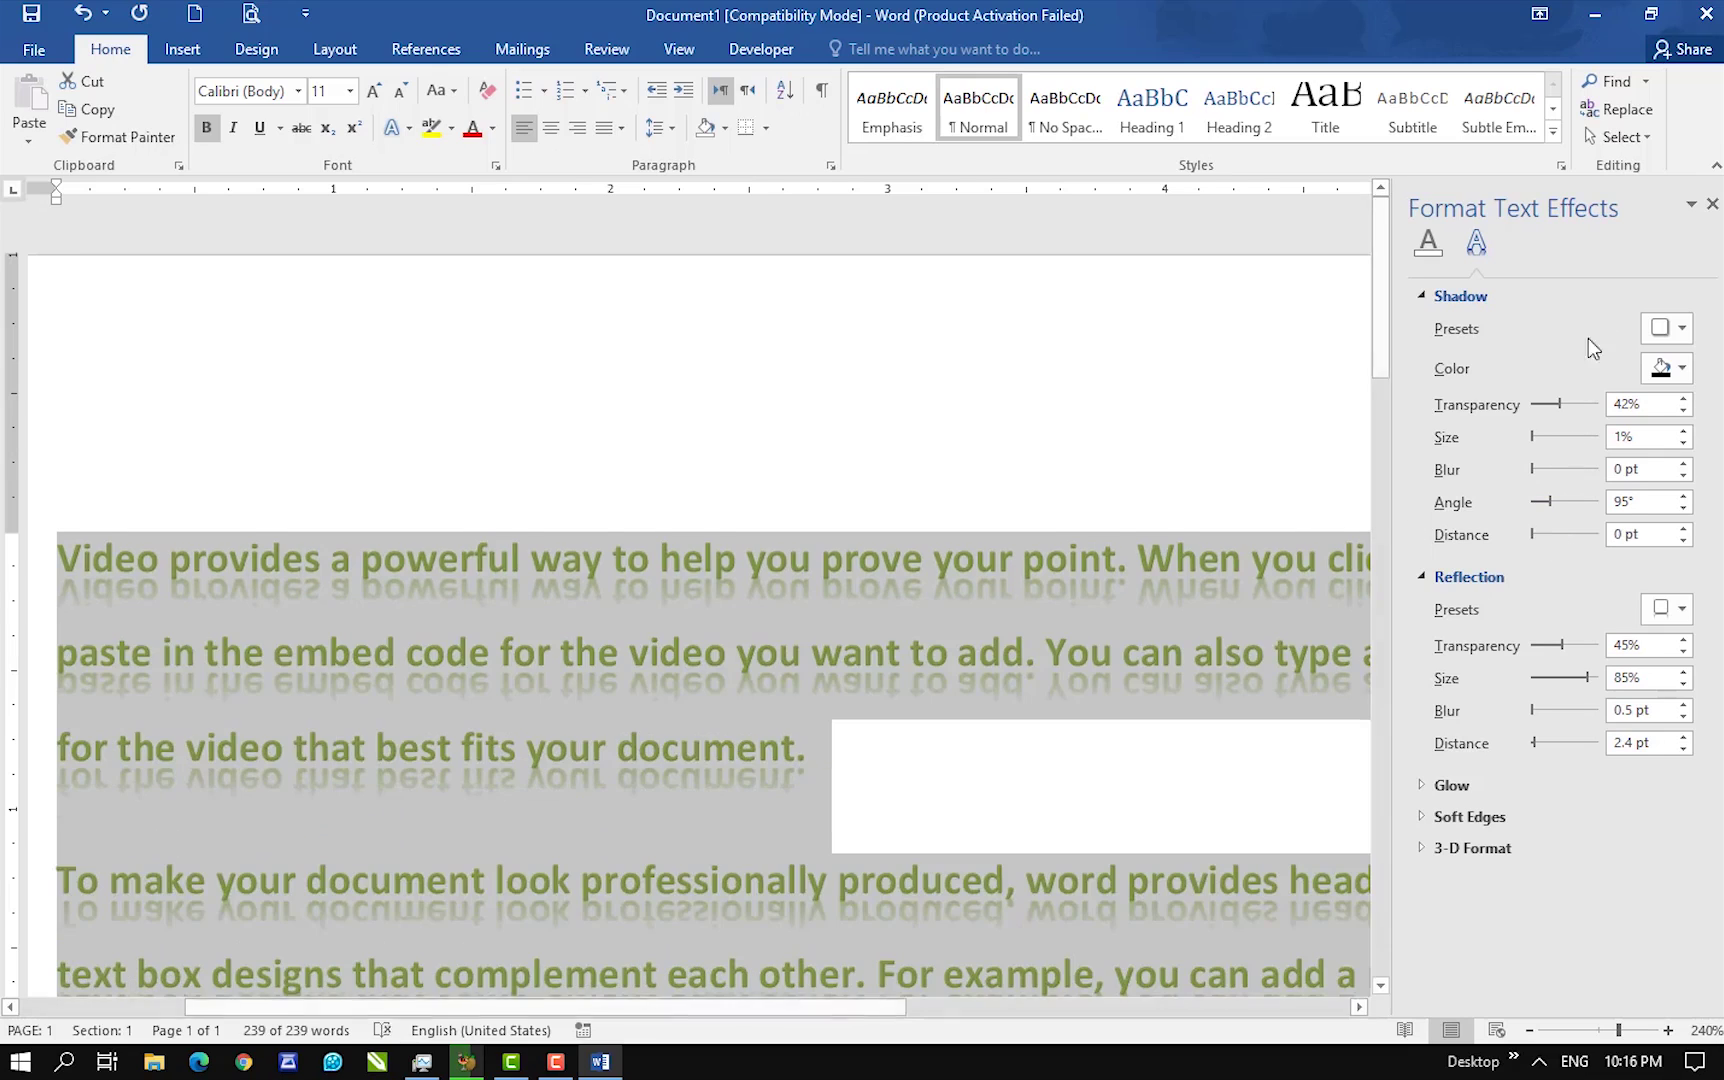
click(1712, 205)
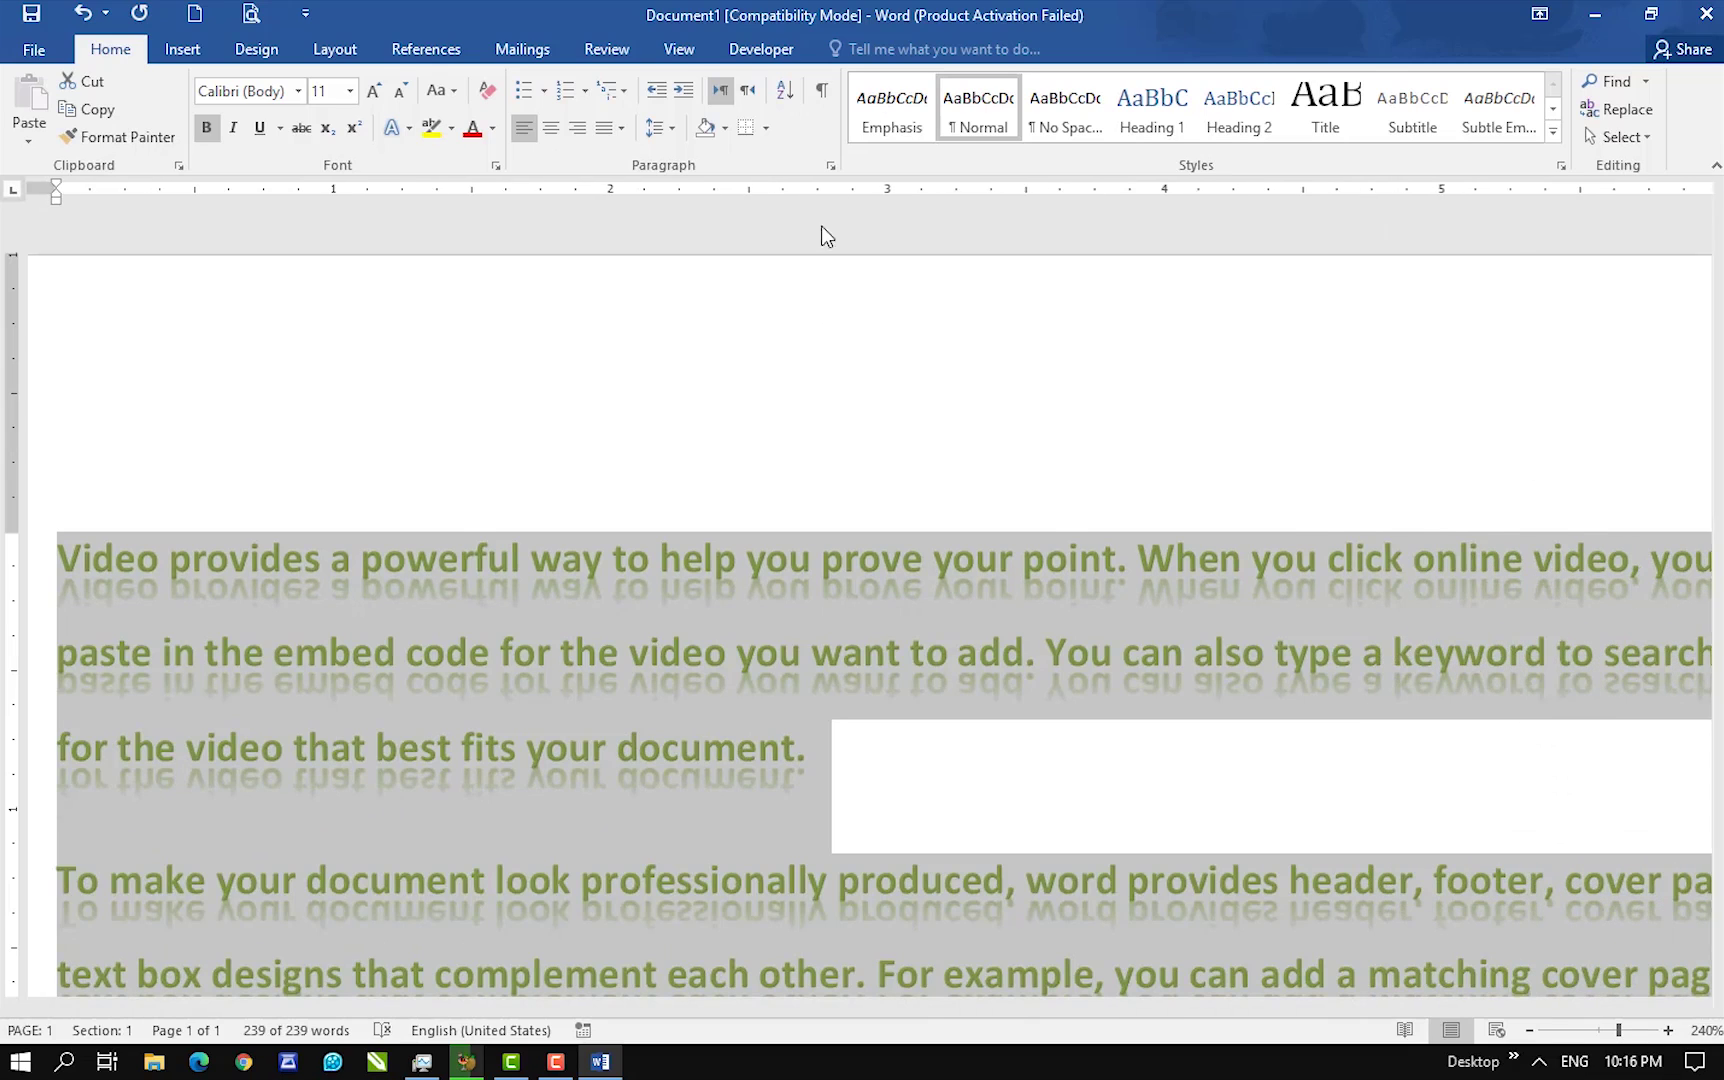
click(401, 129)
mouse_move(449, 408)
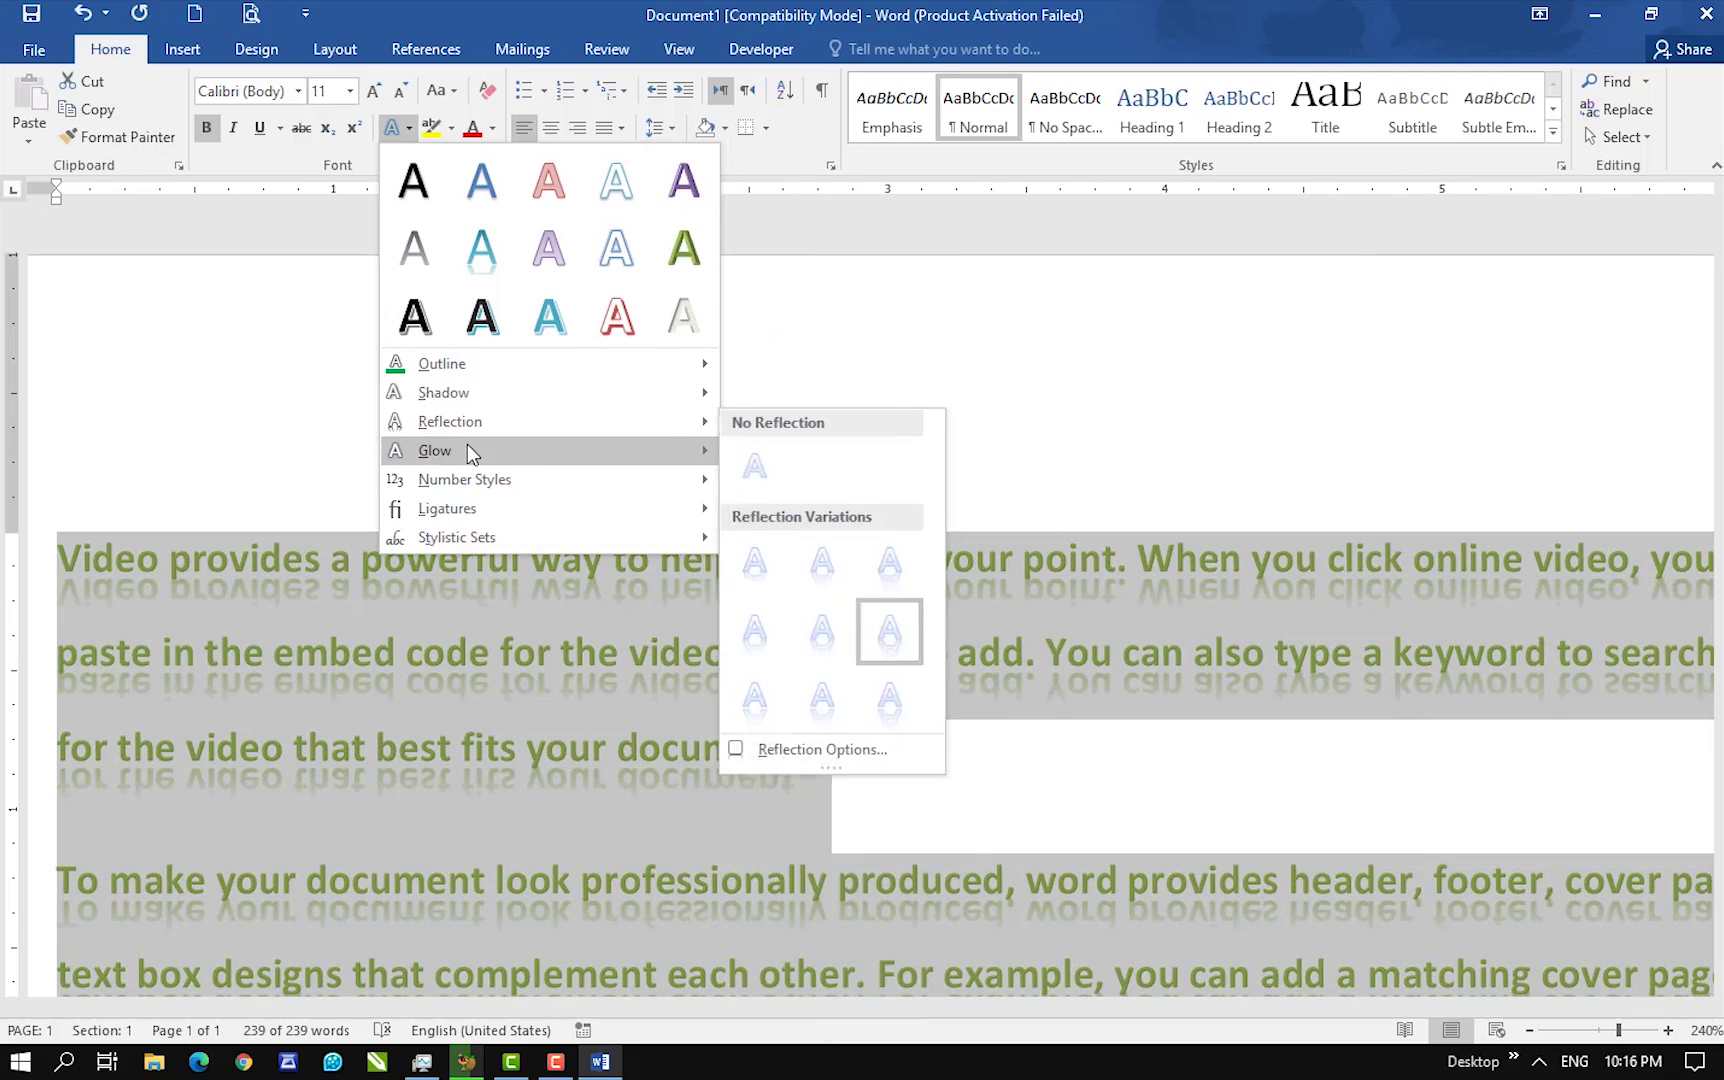
click(738, 400)
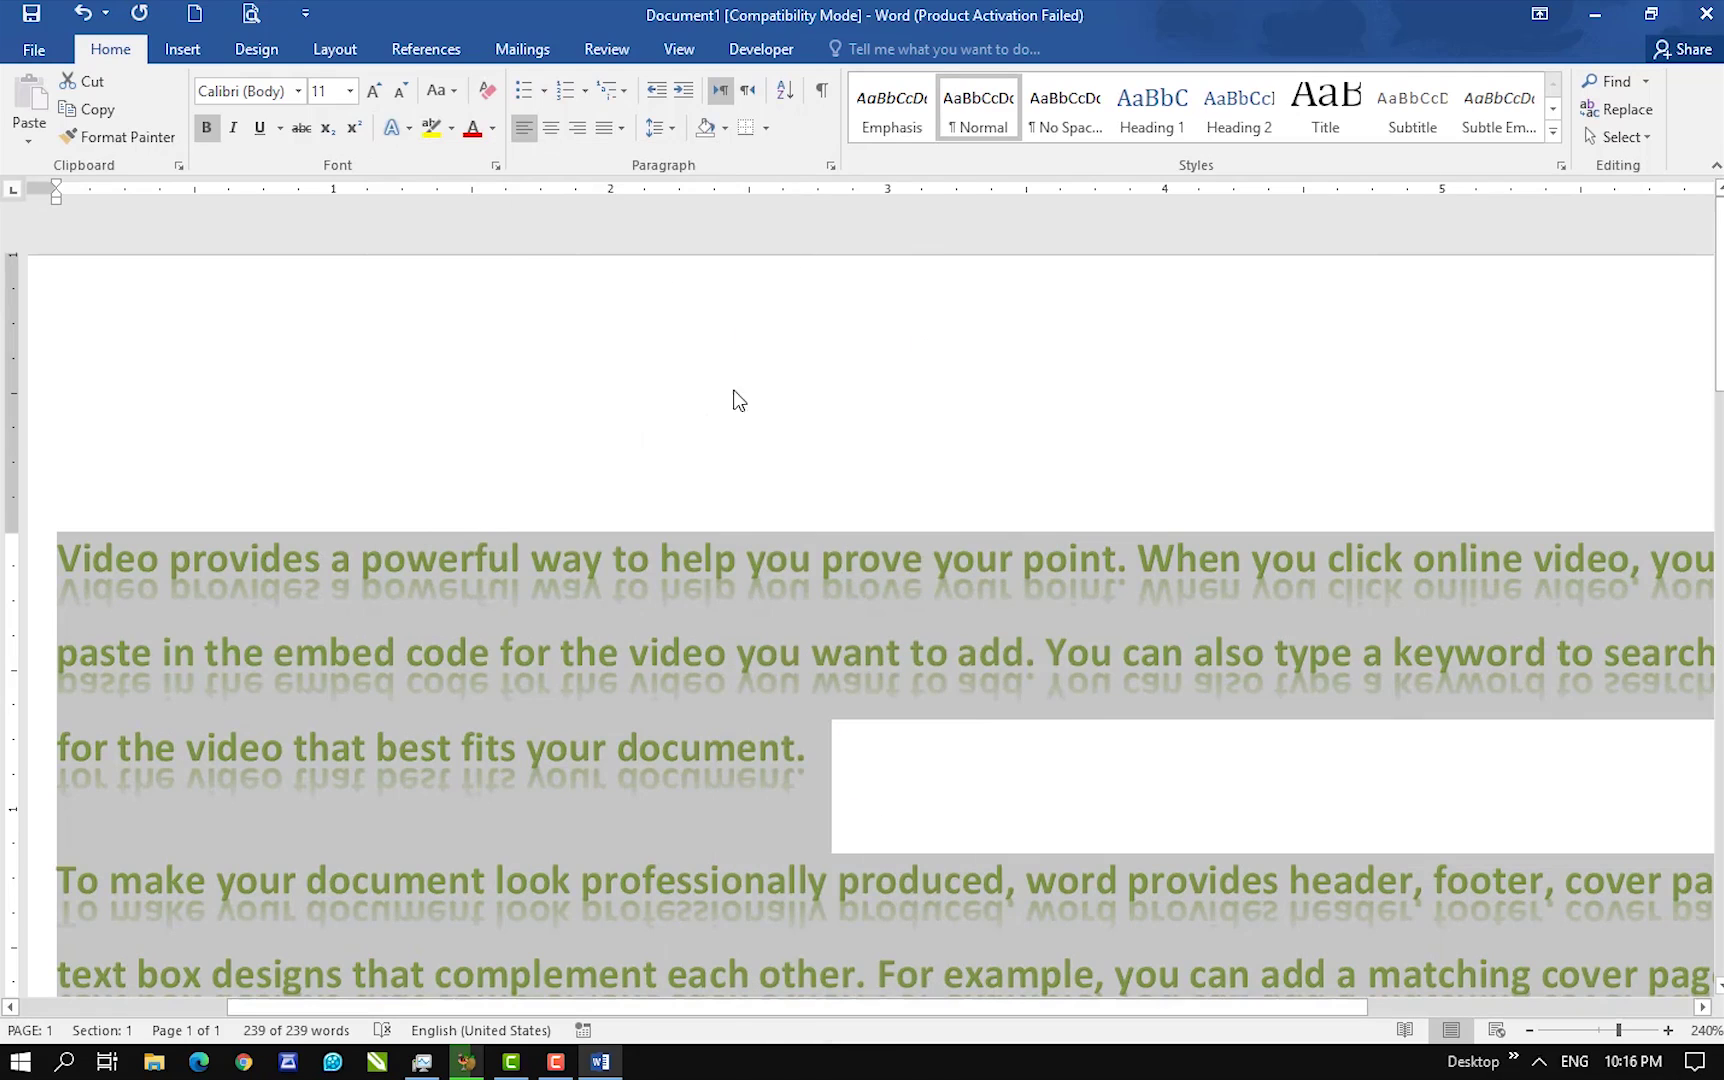
- Clear the green text effect and all other formatting from the whole document
click(487, 90)
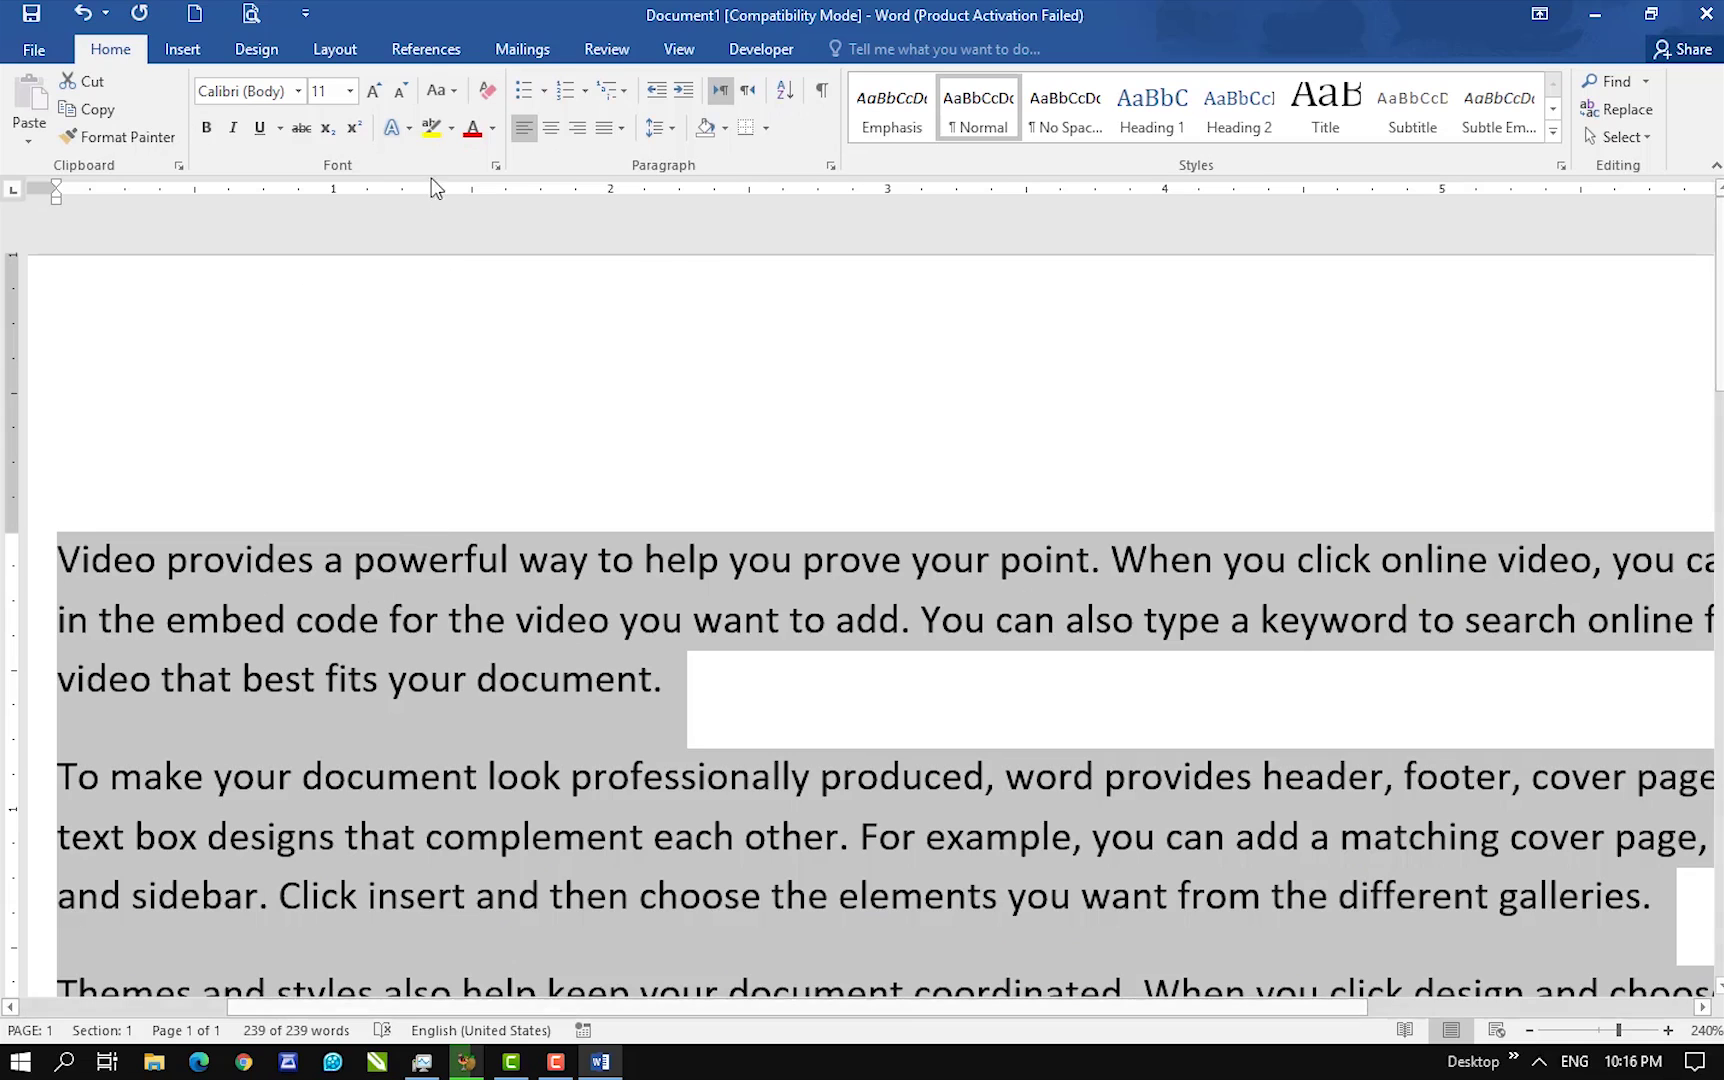
- Apply the red-outlined preset text effect from the third row to the whole text and add a blue glow
click(397, 131)
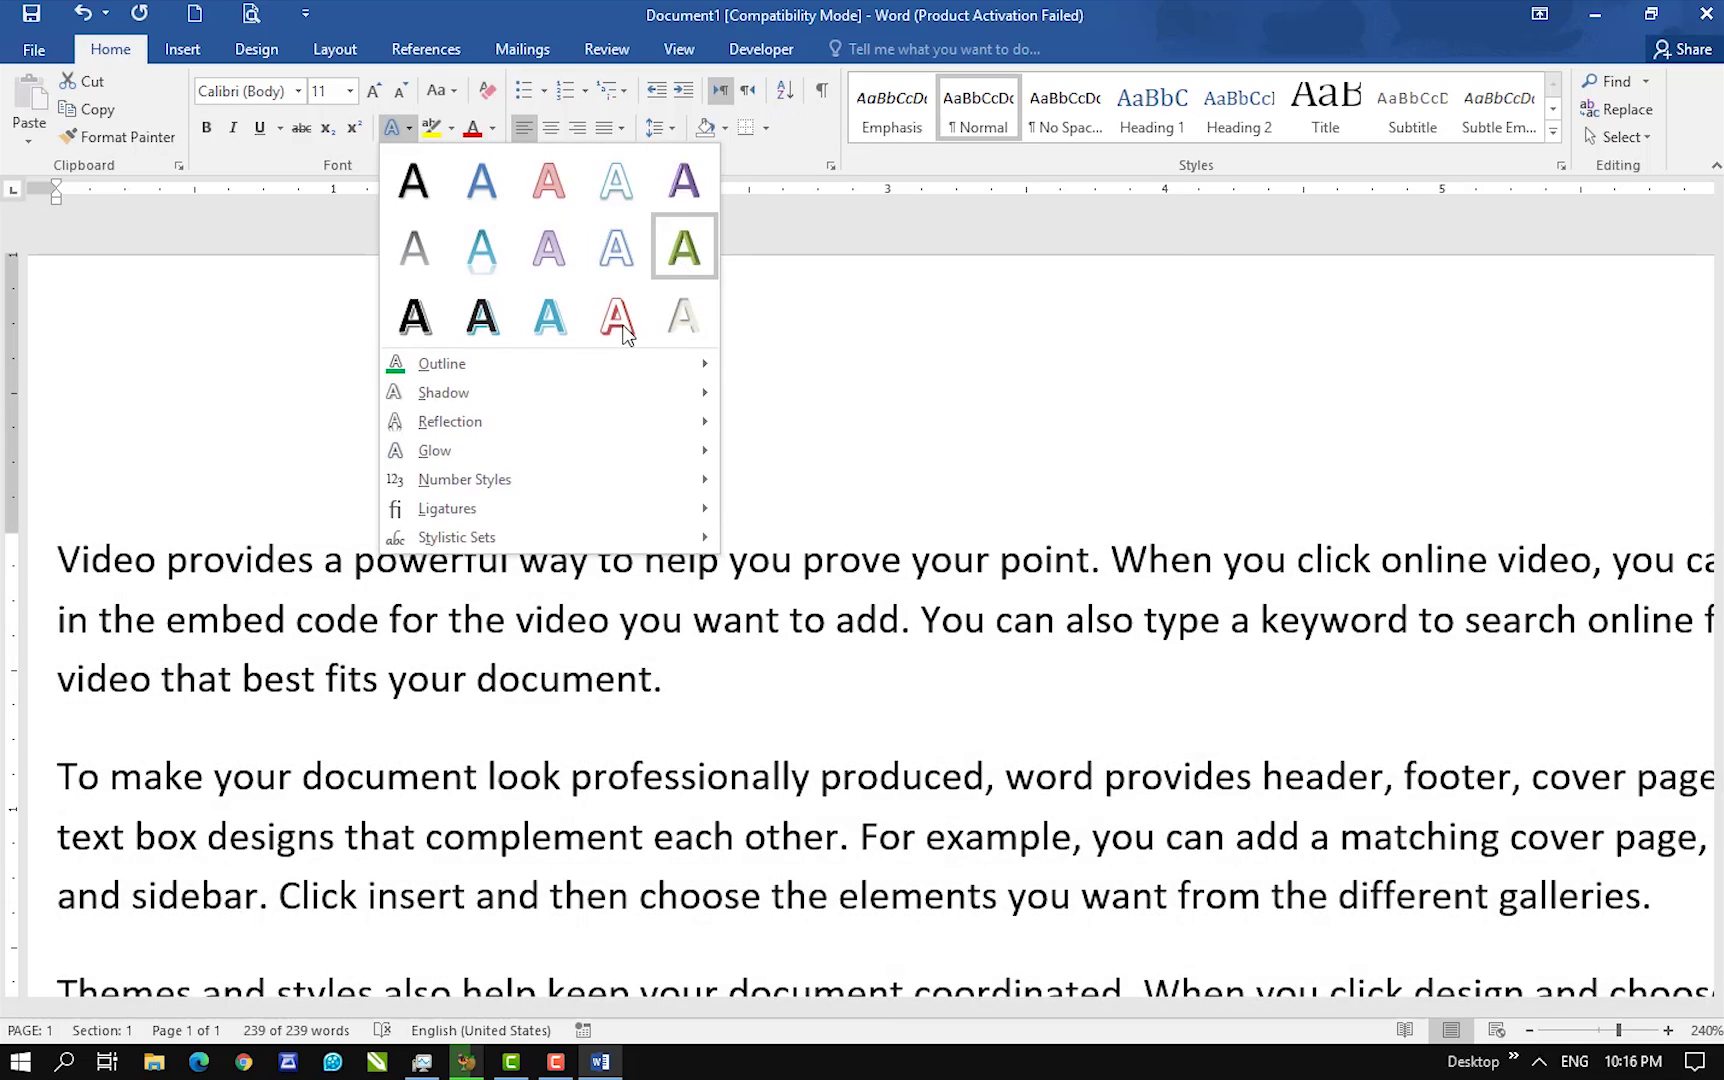
click(618, 322)
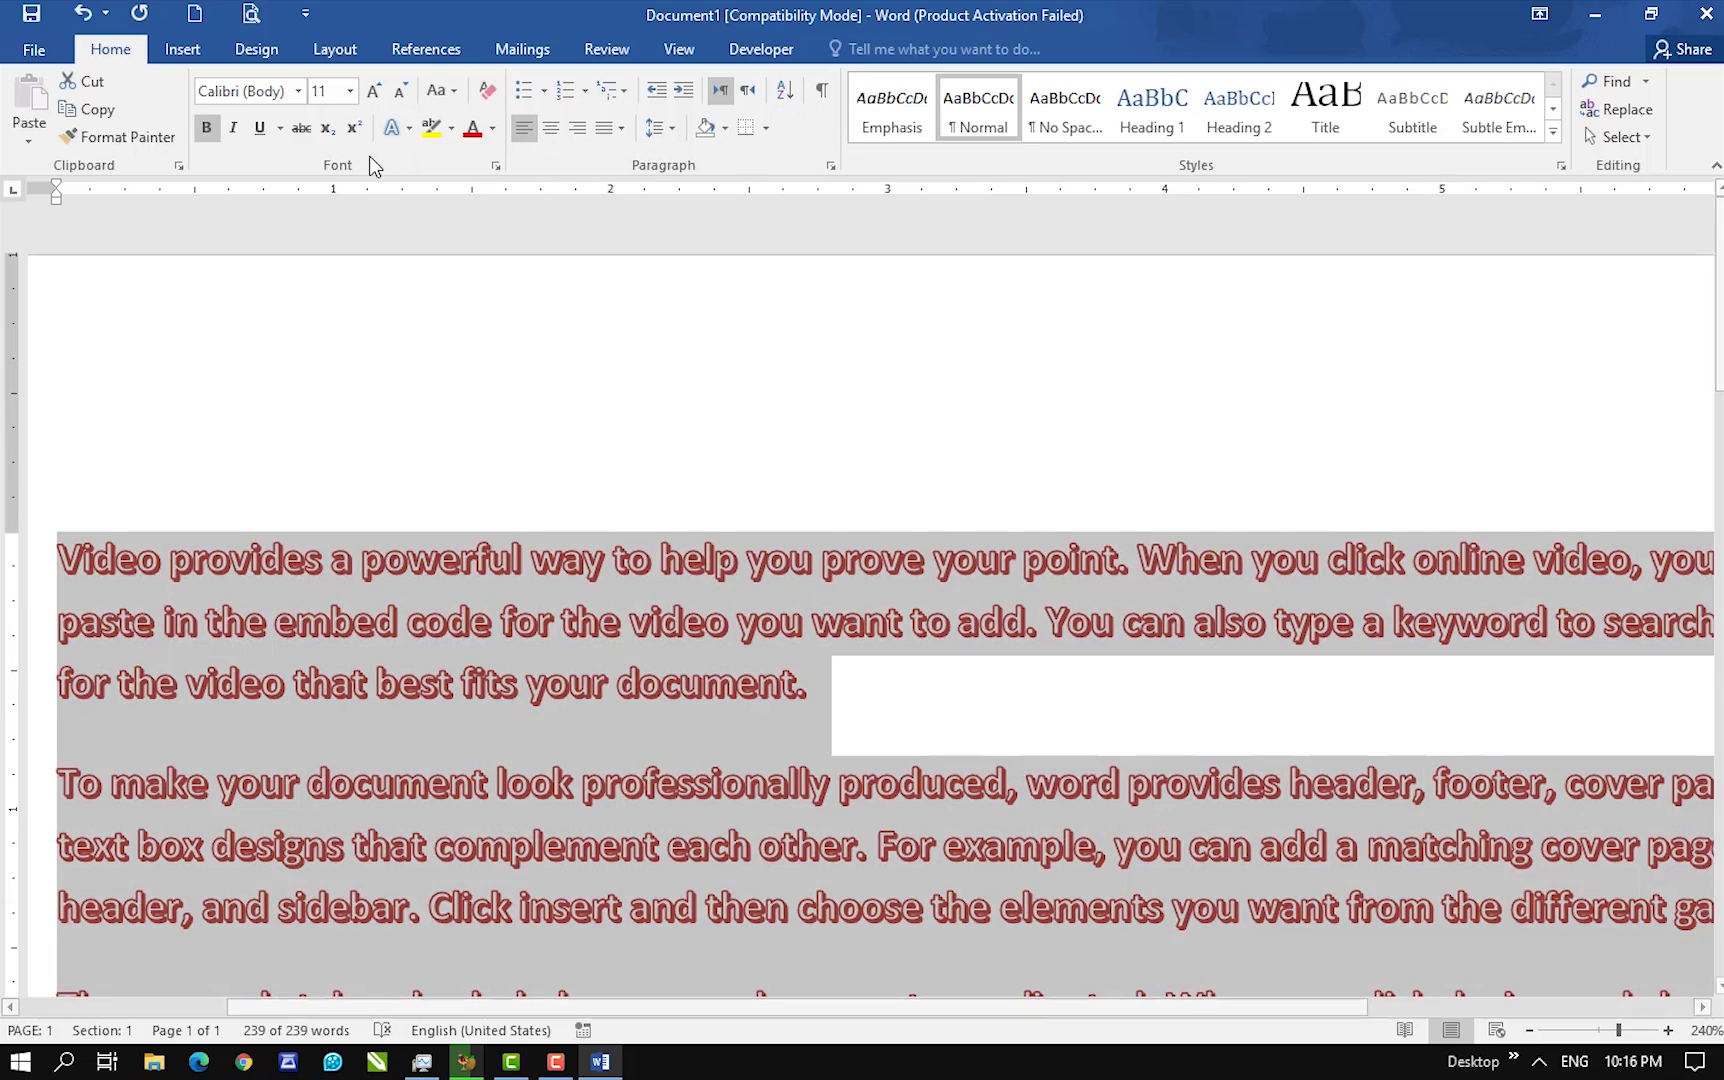
click(396, 128)
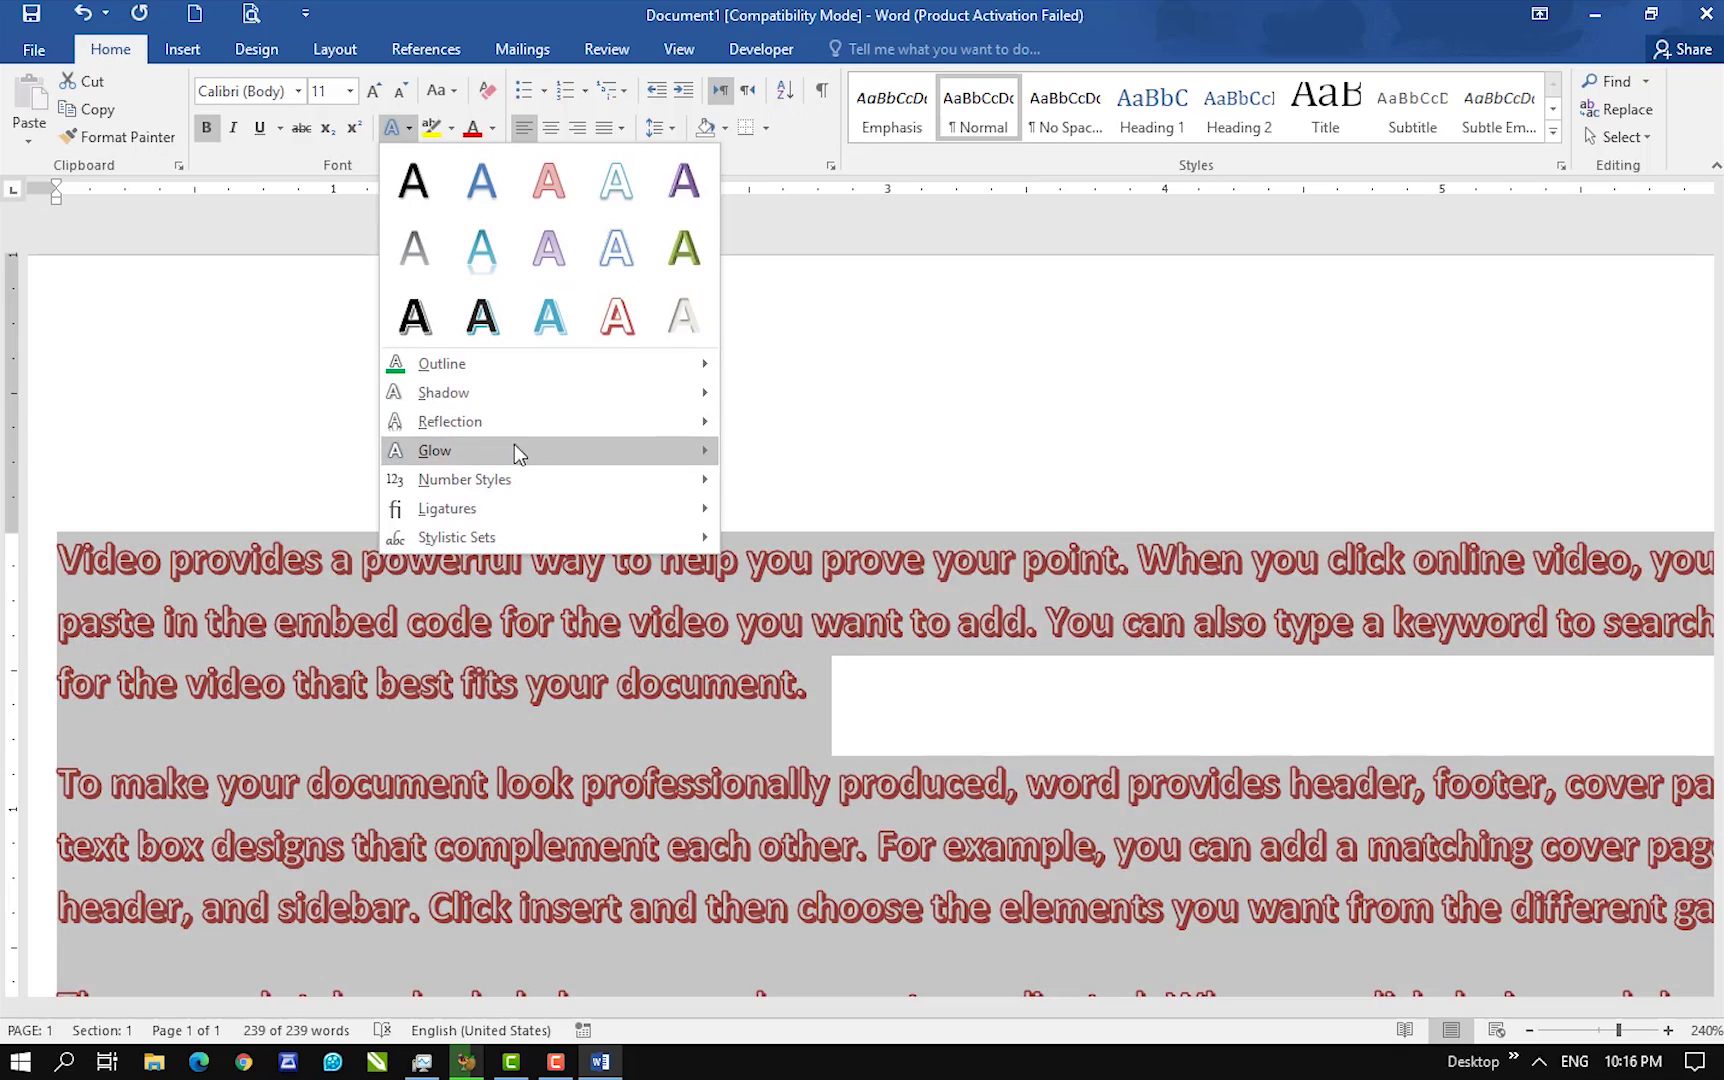
mouse_move(519, 452)
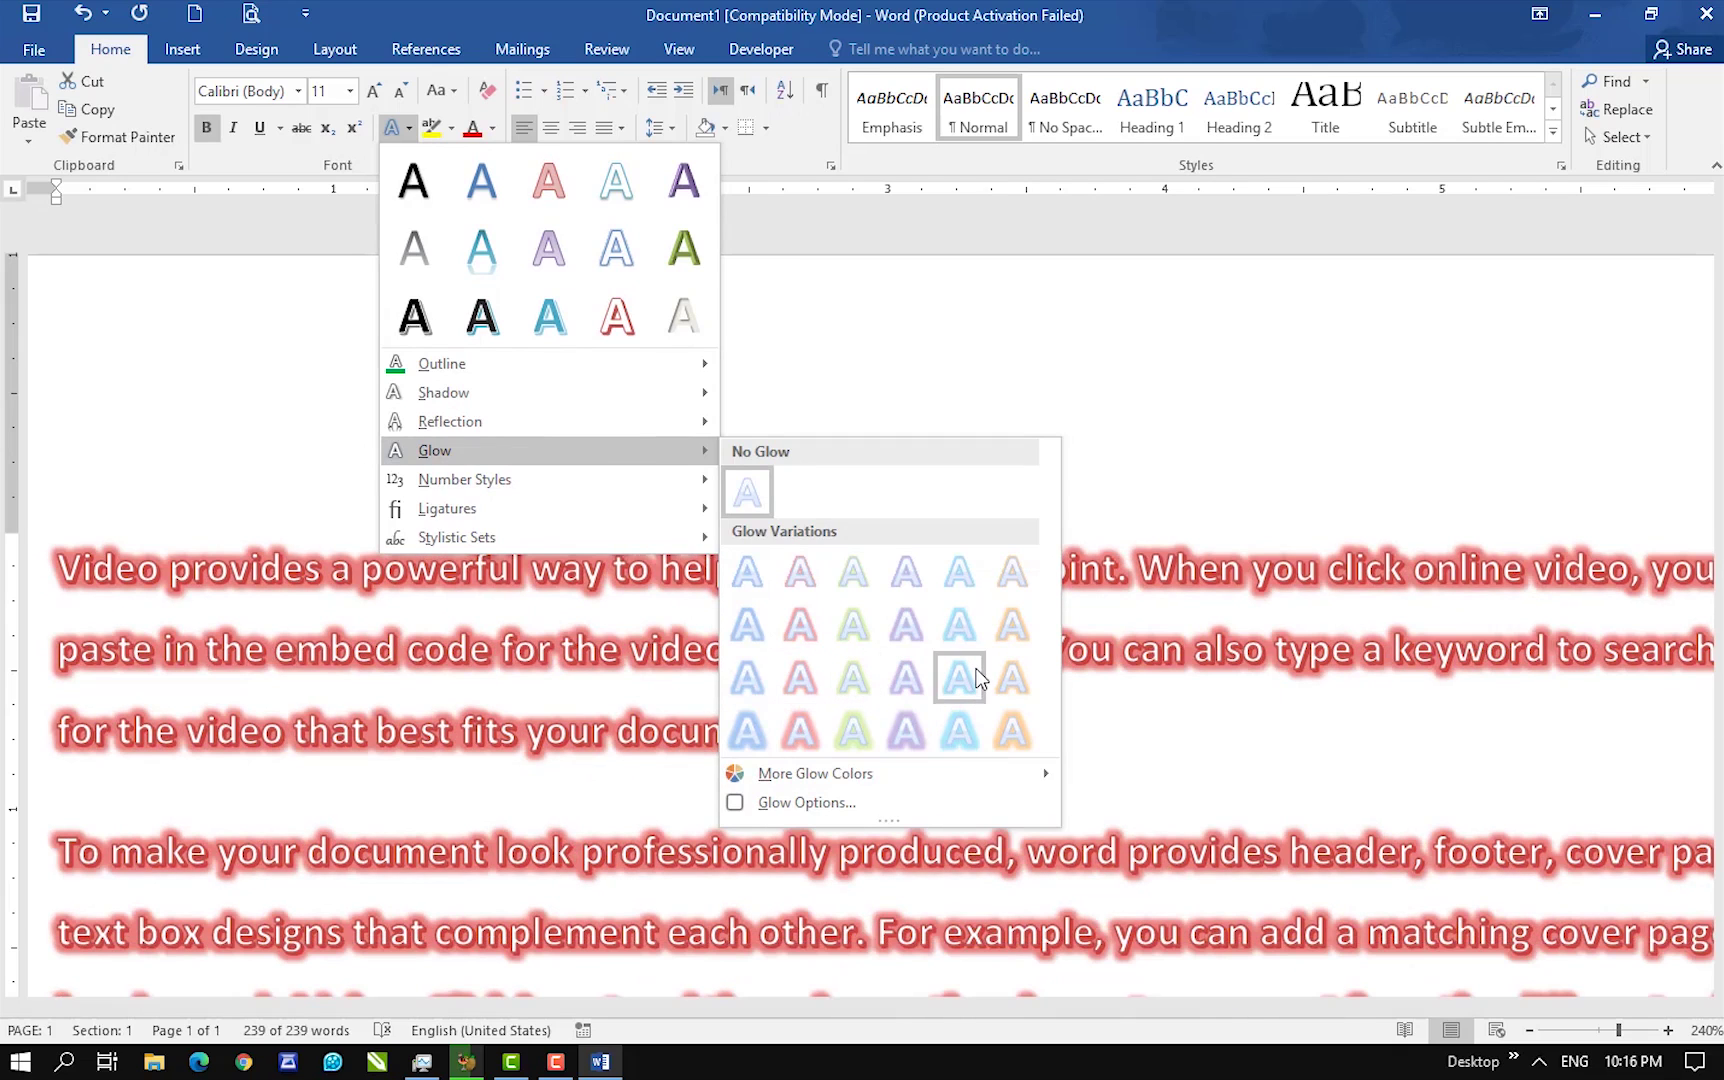
mouse_move(791, 781)
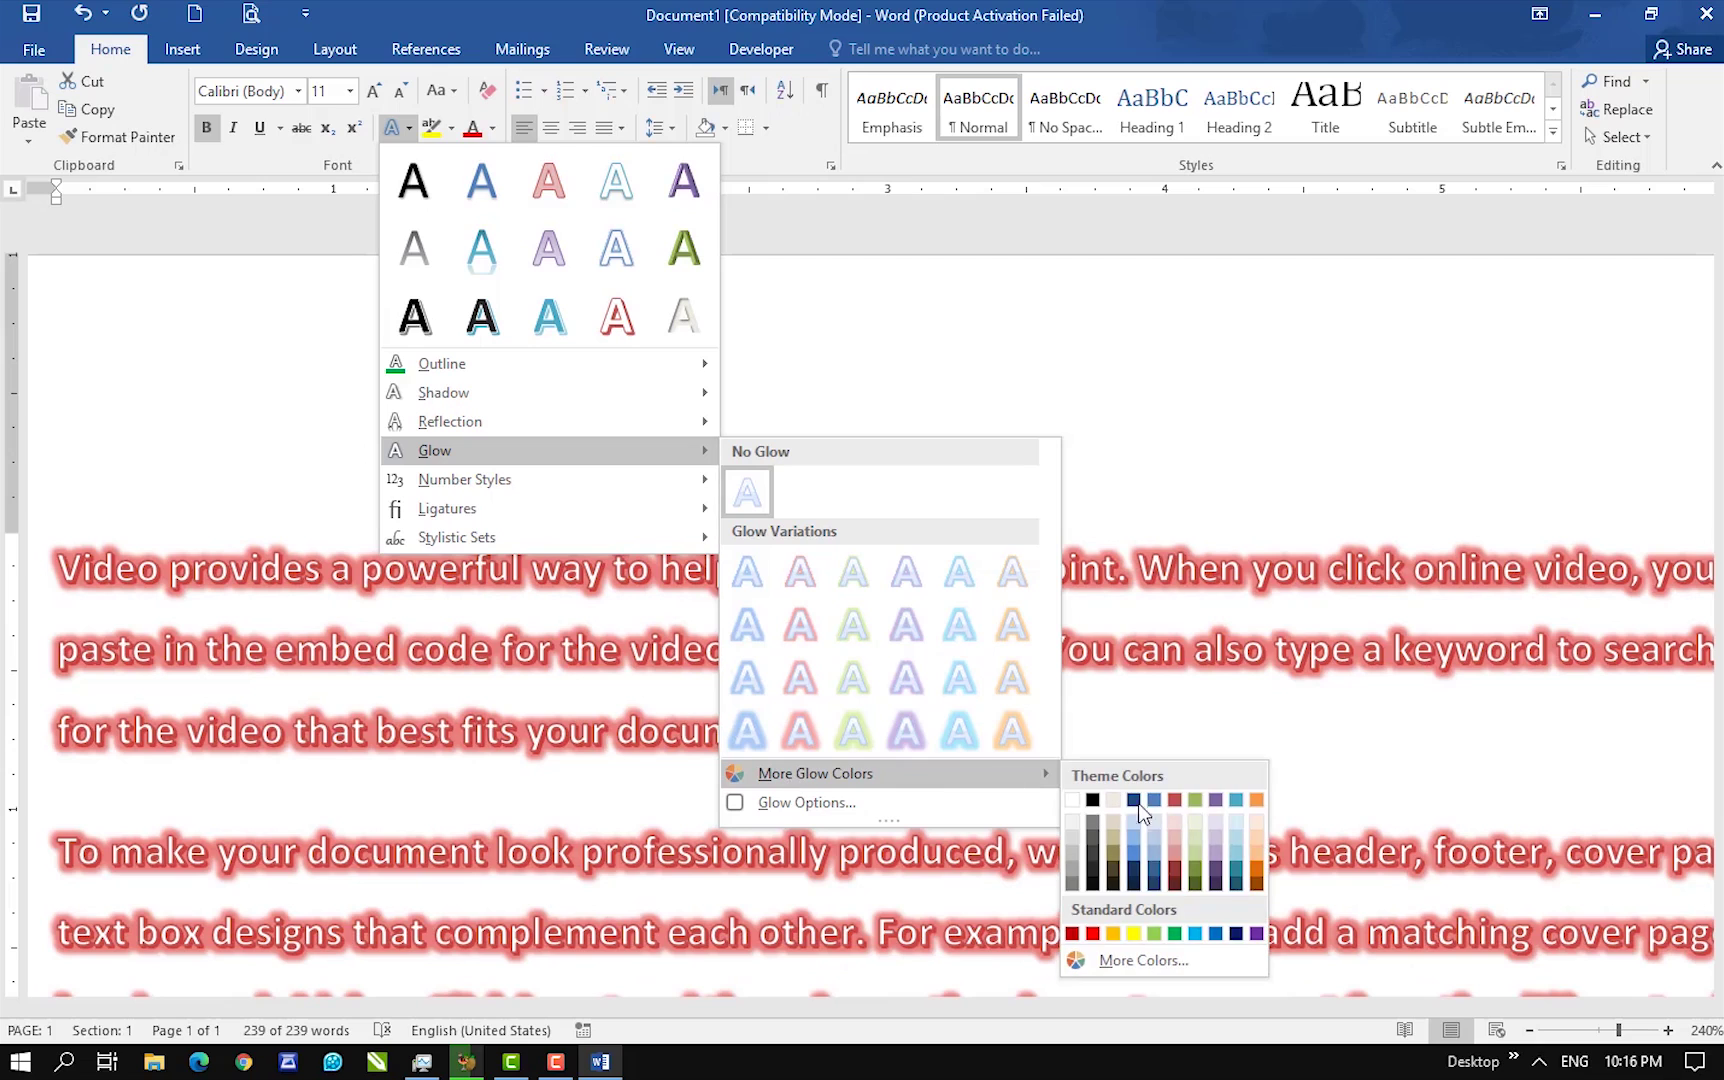
click(1116, 866)
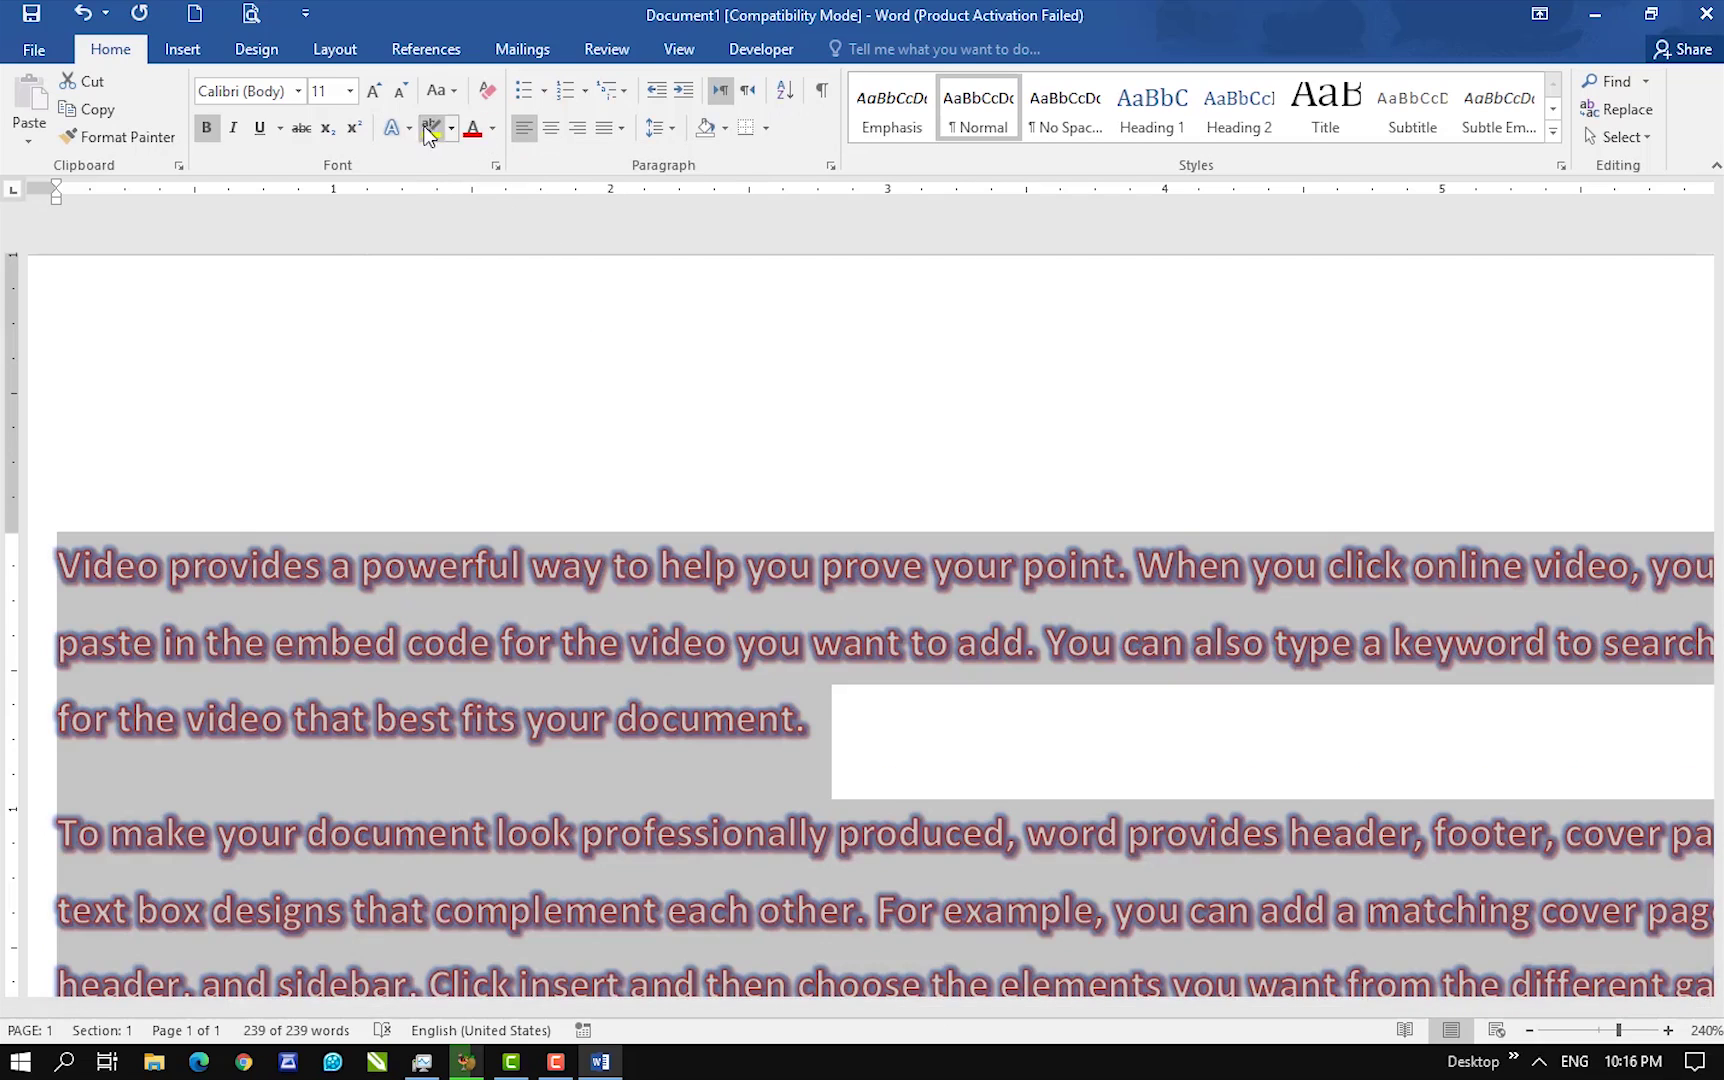
- Open the glow options for the text, set its shadow transparency to 9% and close the effect settings
click(403, 128)
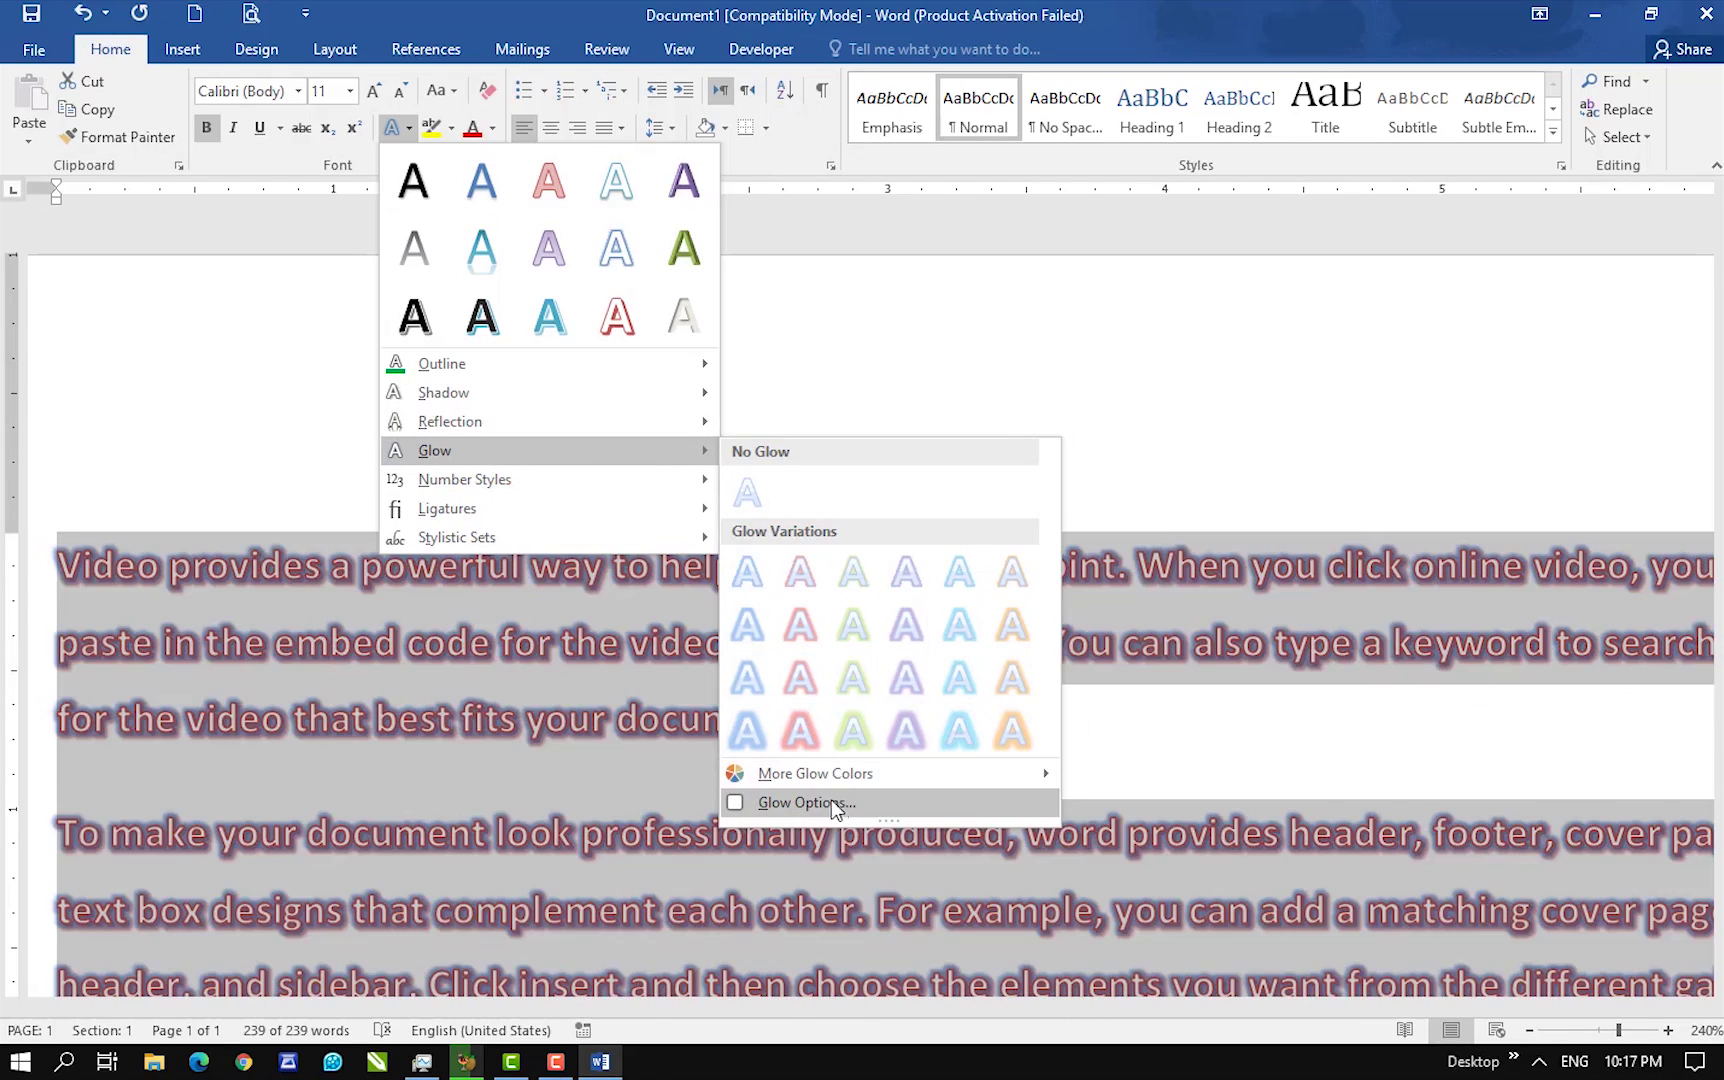
click(806, 803)
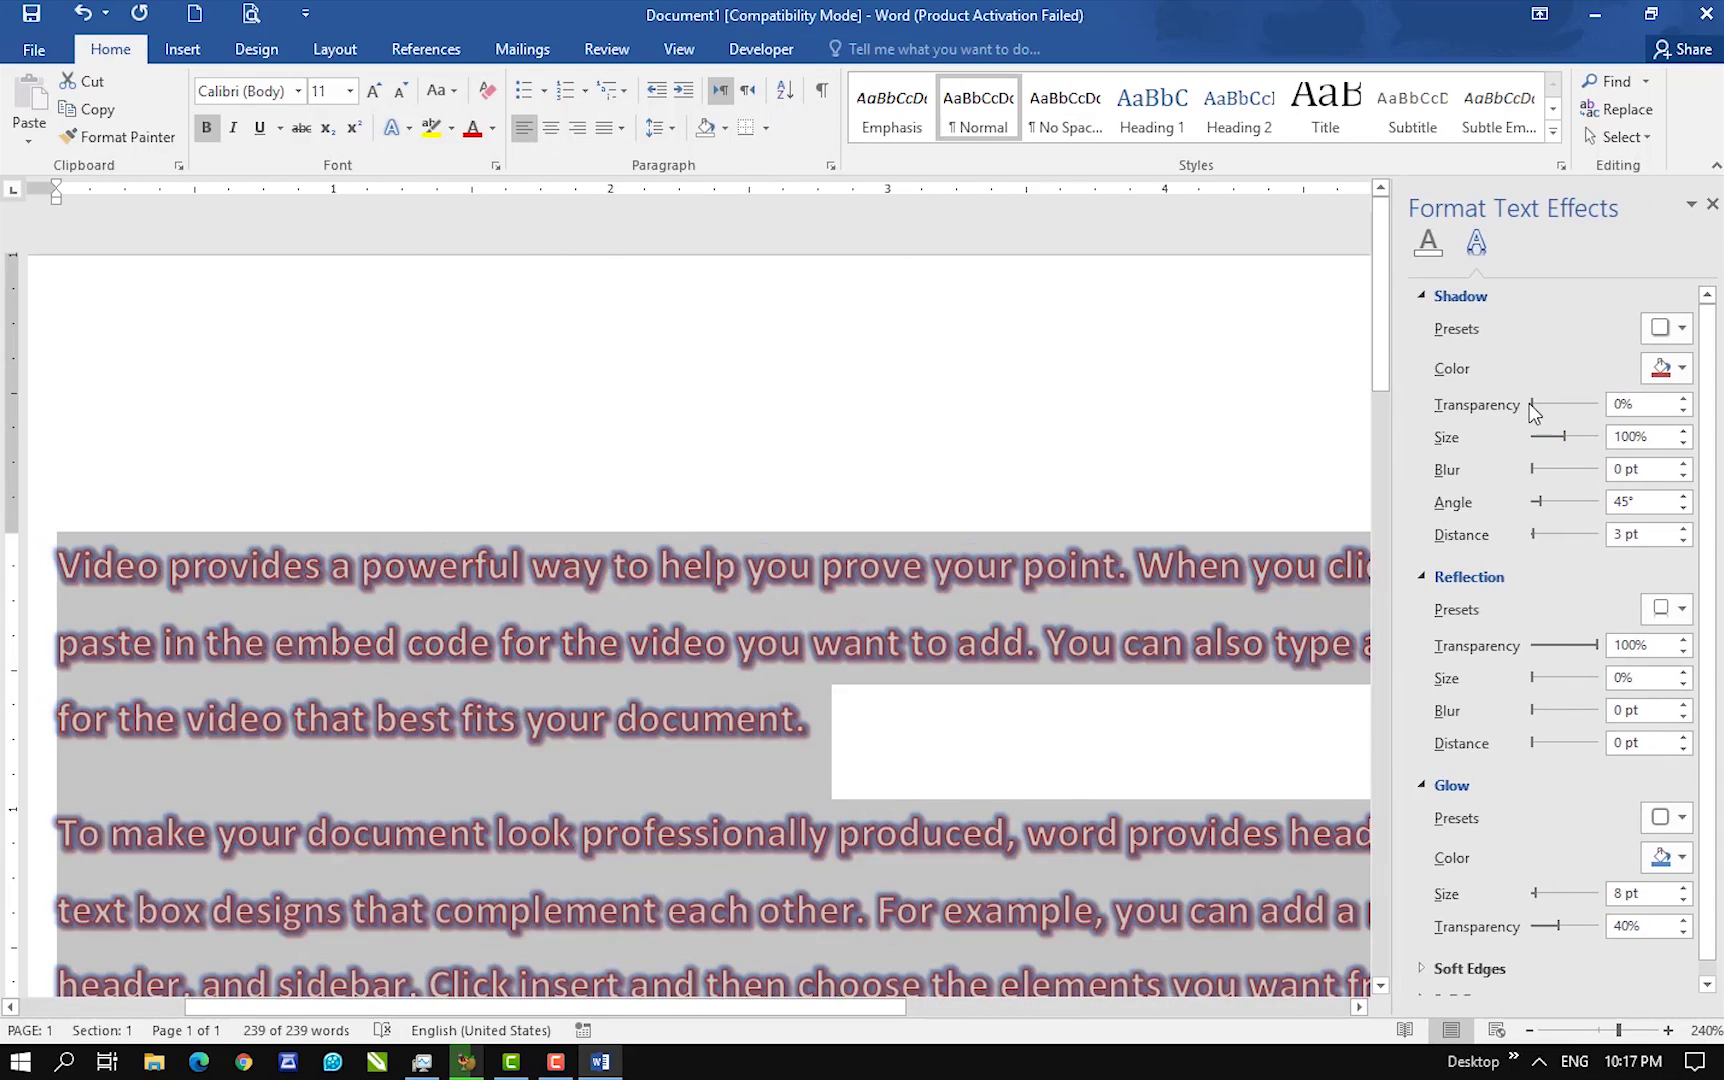
mouse_move(1529, 404)
mouse_down()
mouse_move(1566, 406)
mouse_move(1537, 404)
mouse_up()
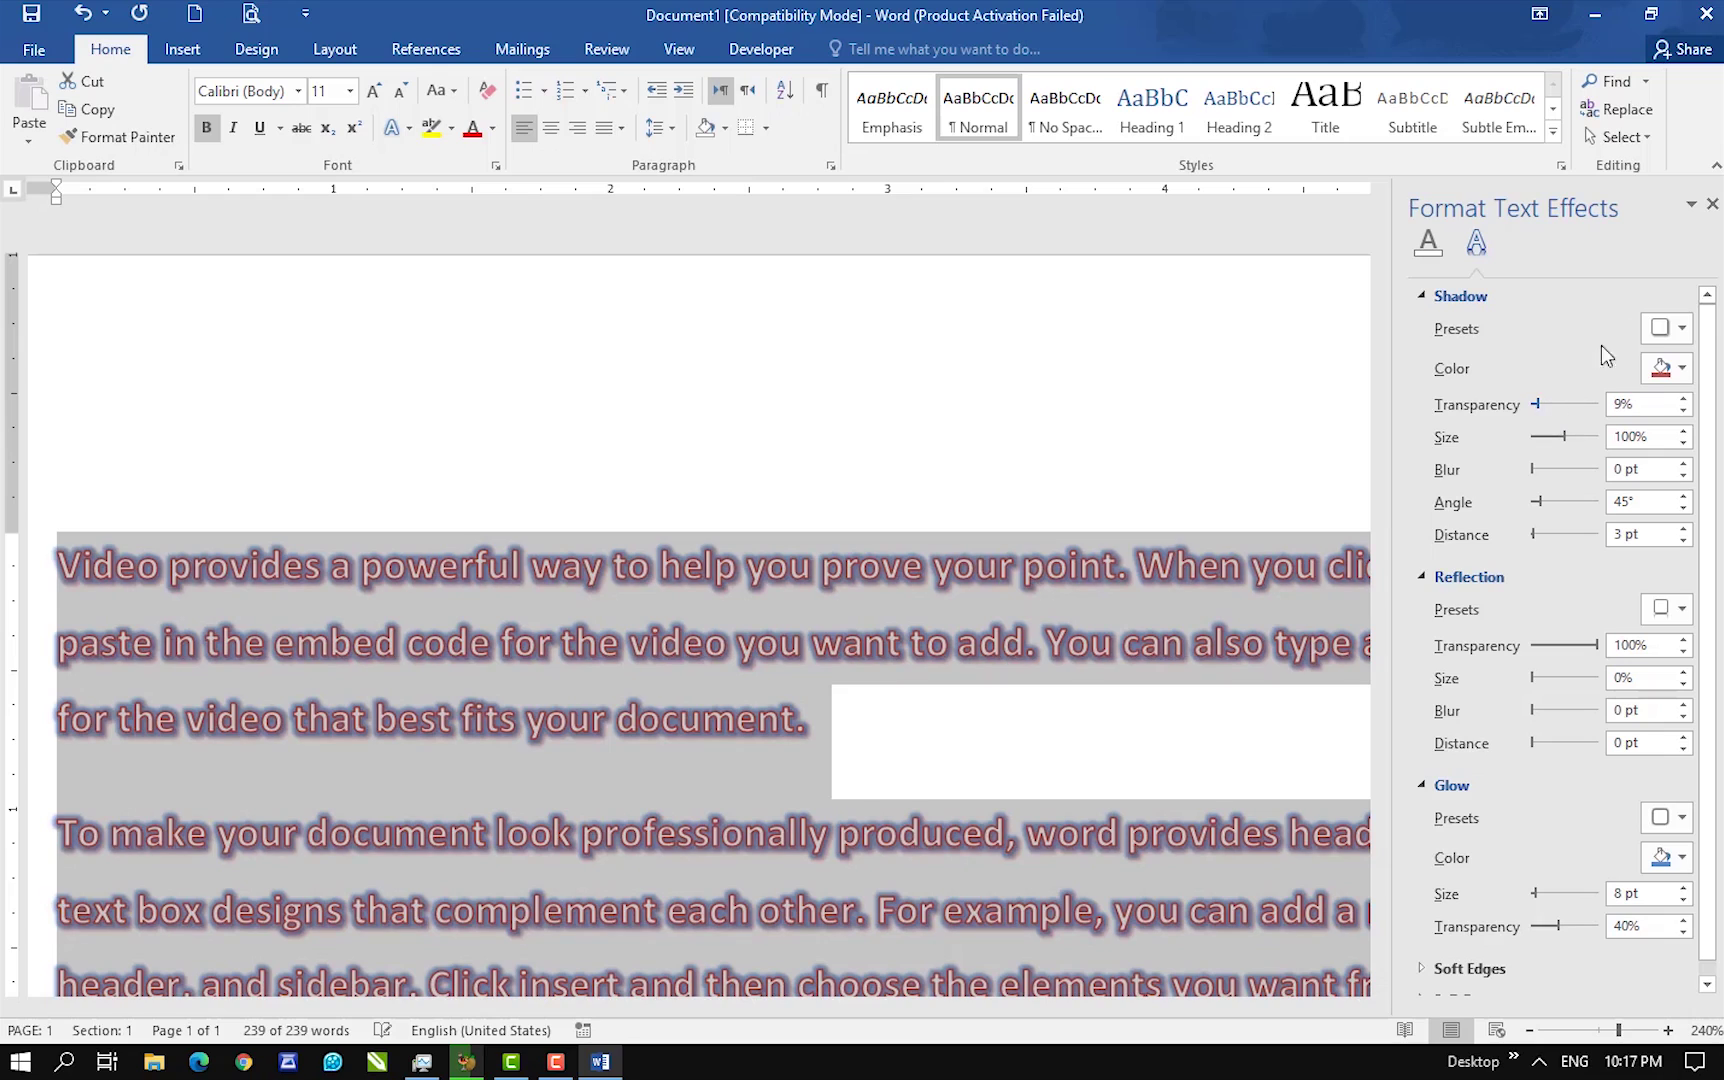
click(1712, 204)
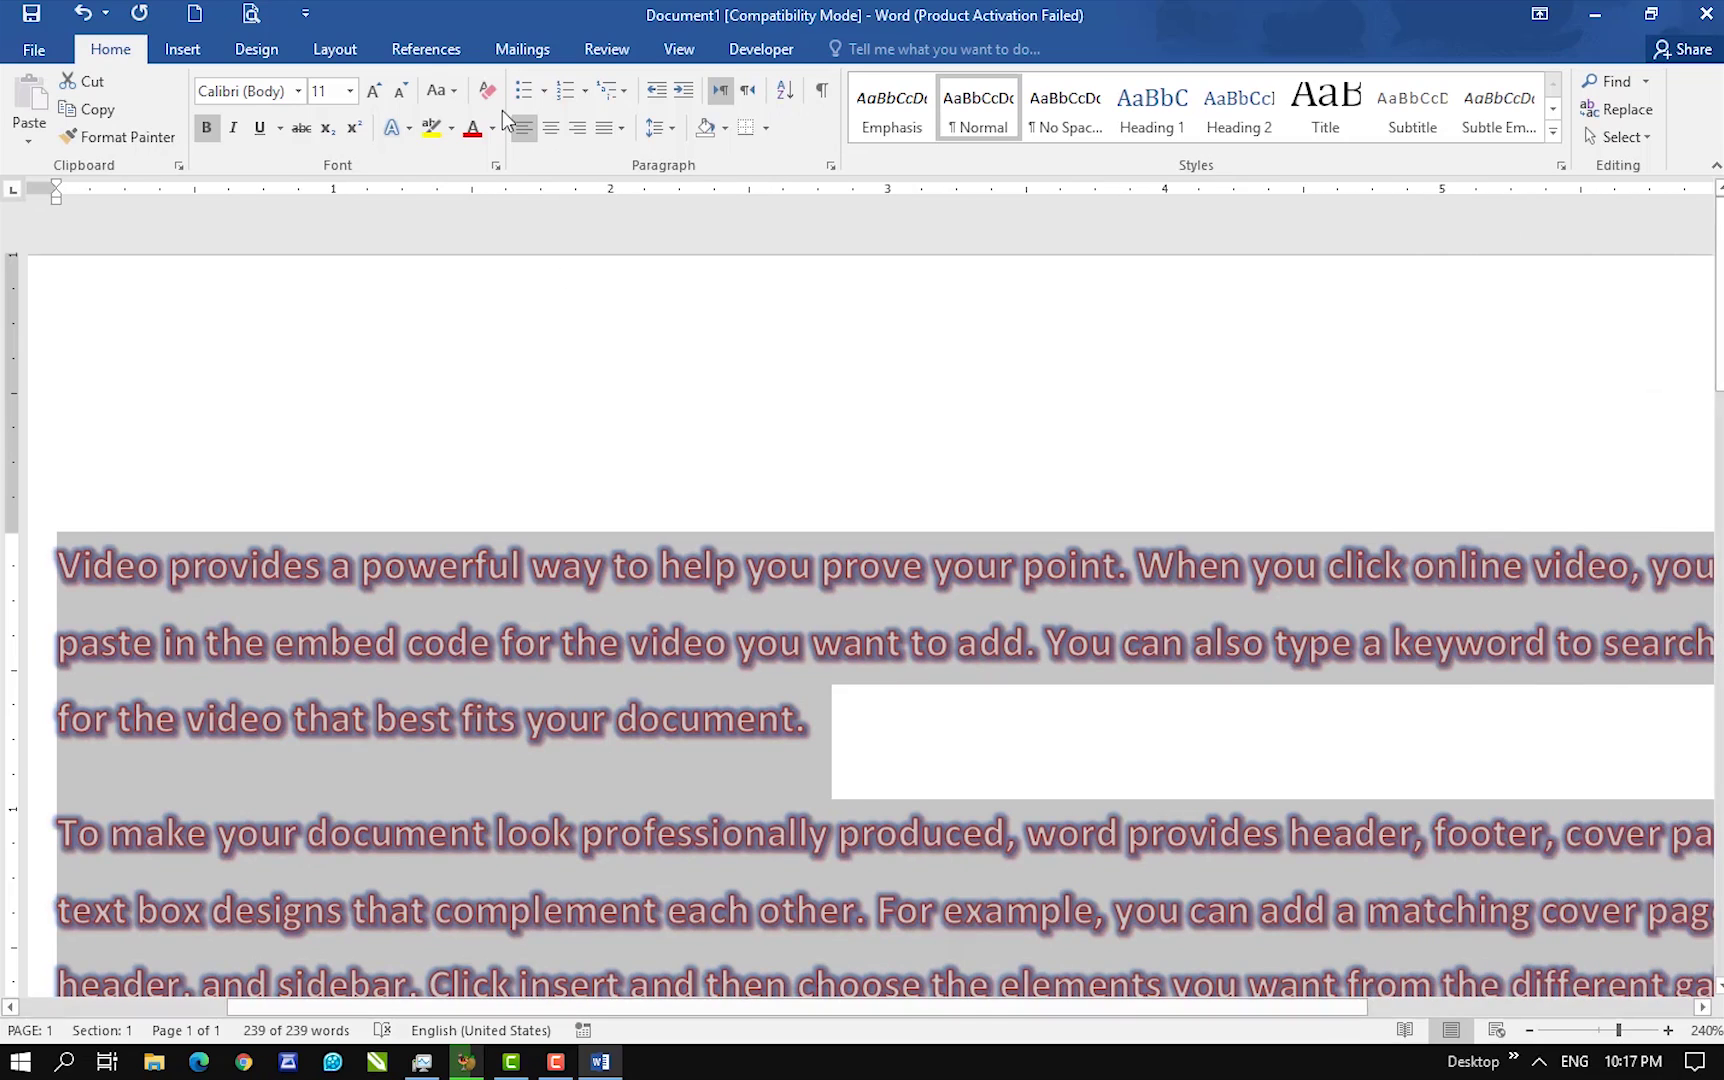
- Delete all the document text and enter the number 123456789 in its place
click(408, 127)
mouse_move(436, 452)
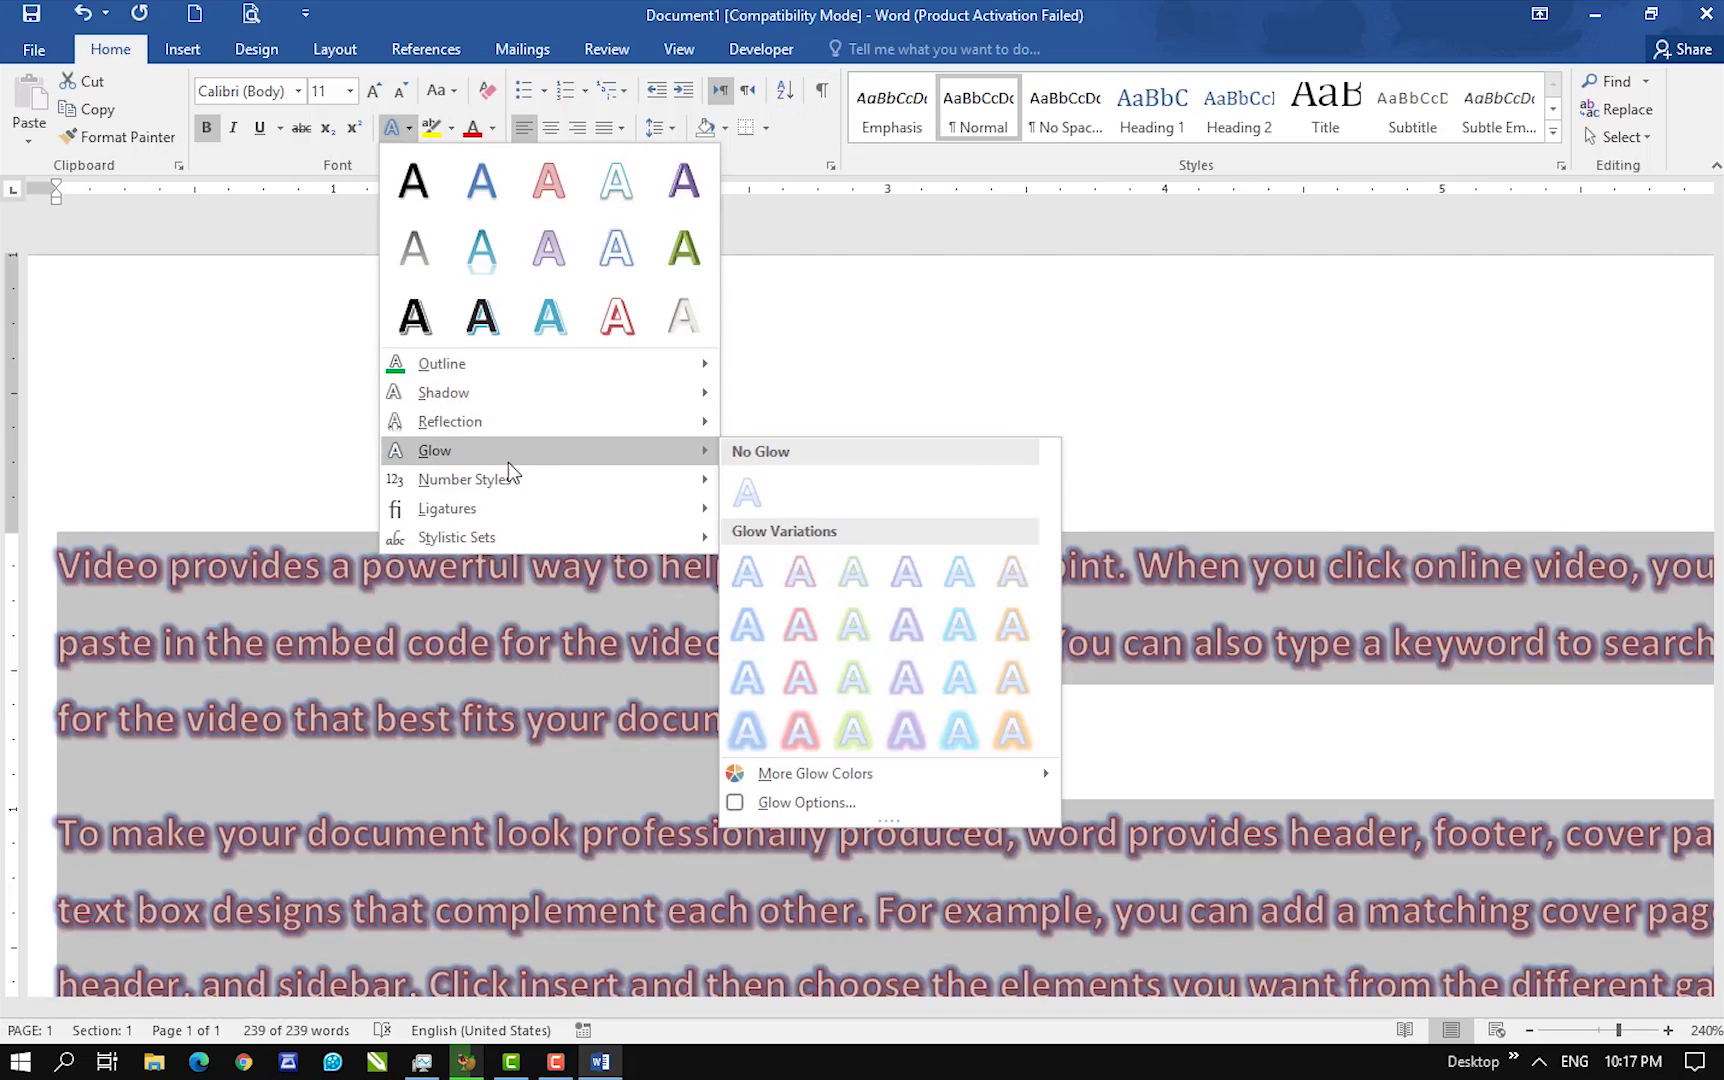
mouse_move(491, 490)
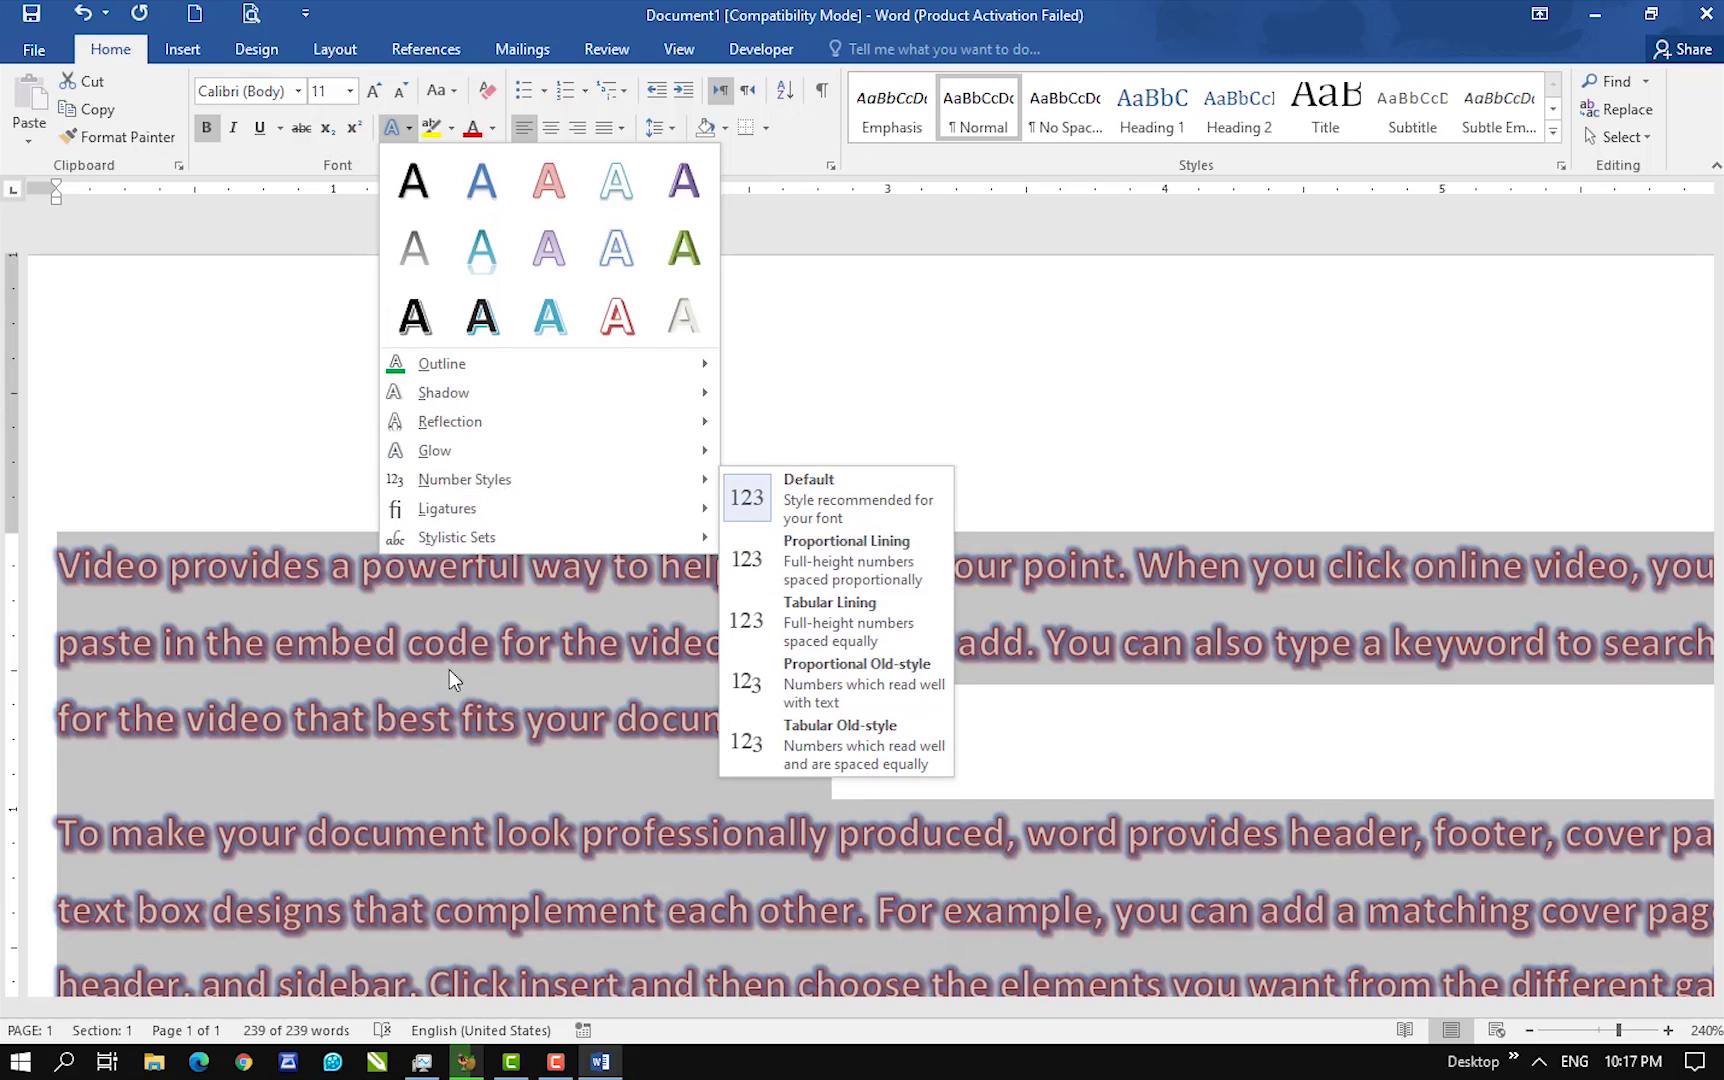
click(567, 711)
key(Delete)
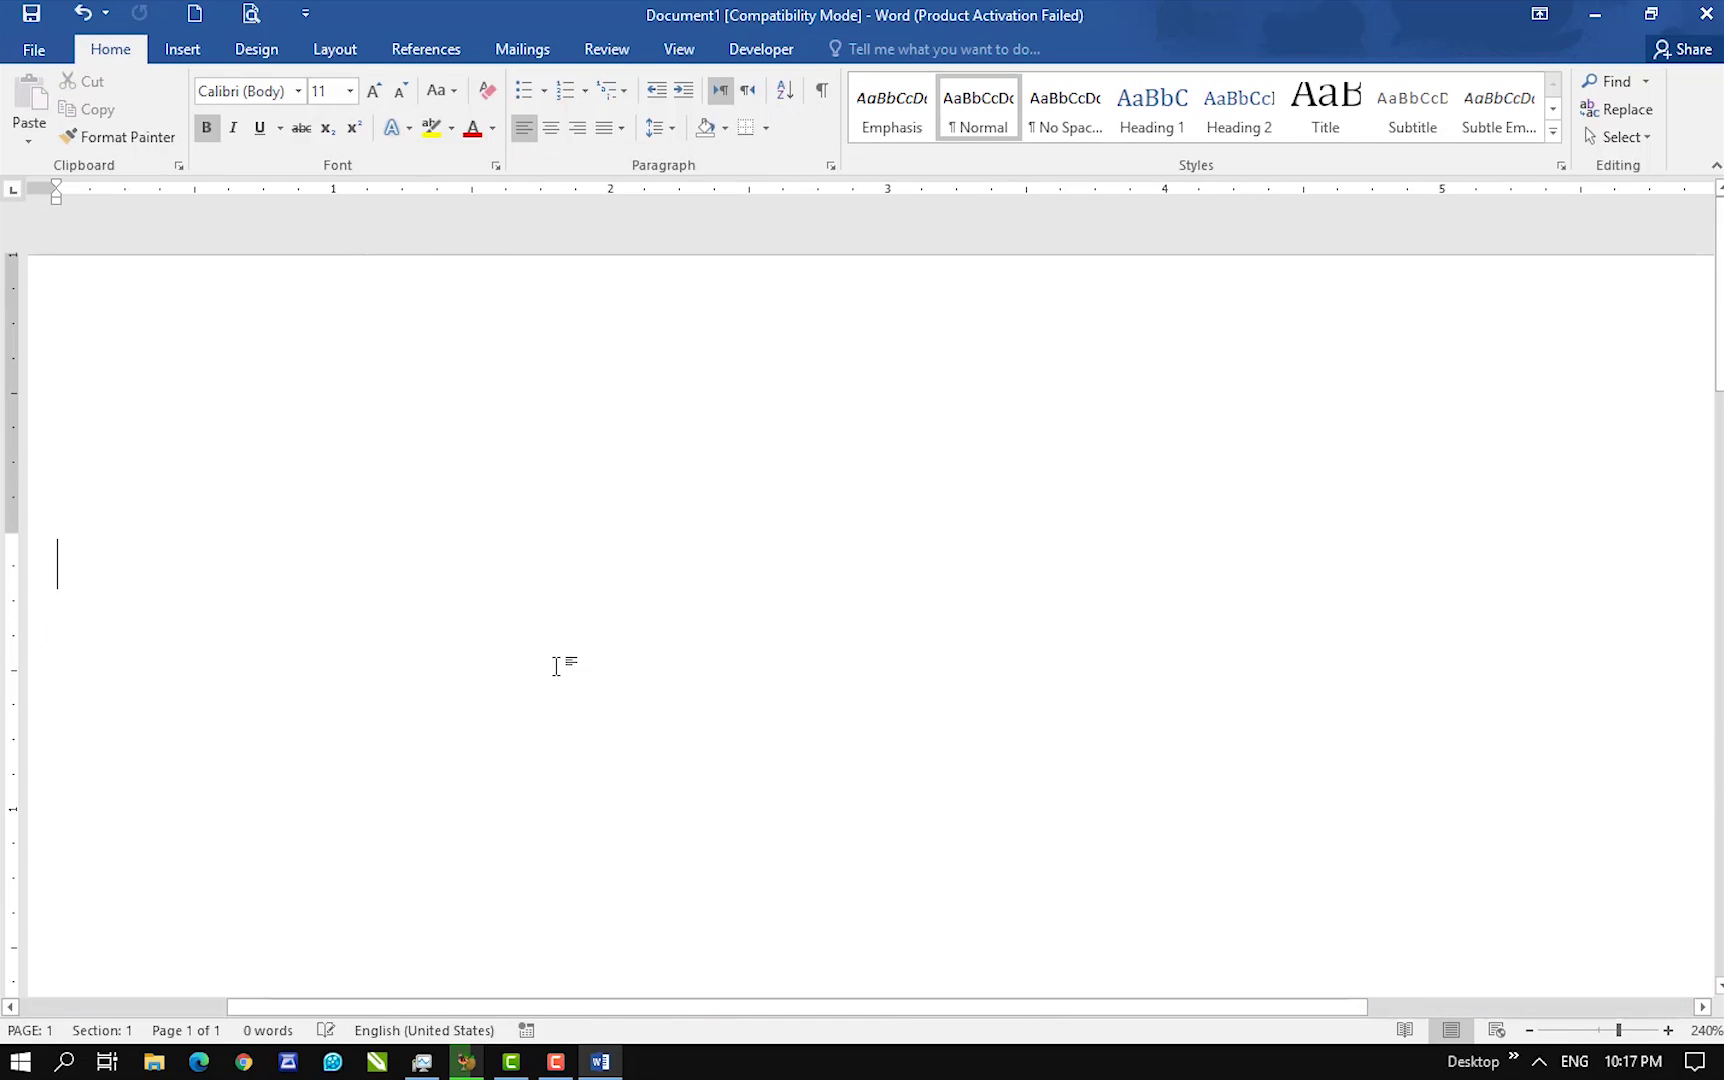
scroll(553, 657, down, 13)
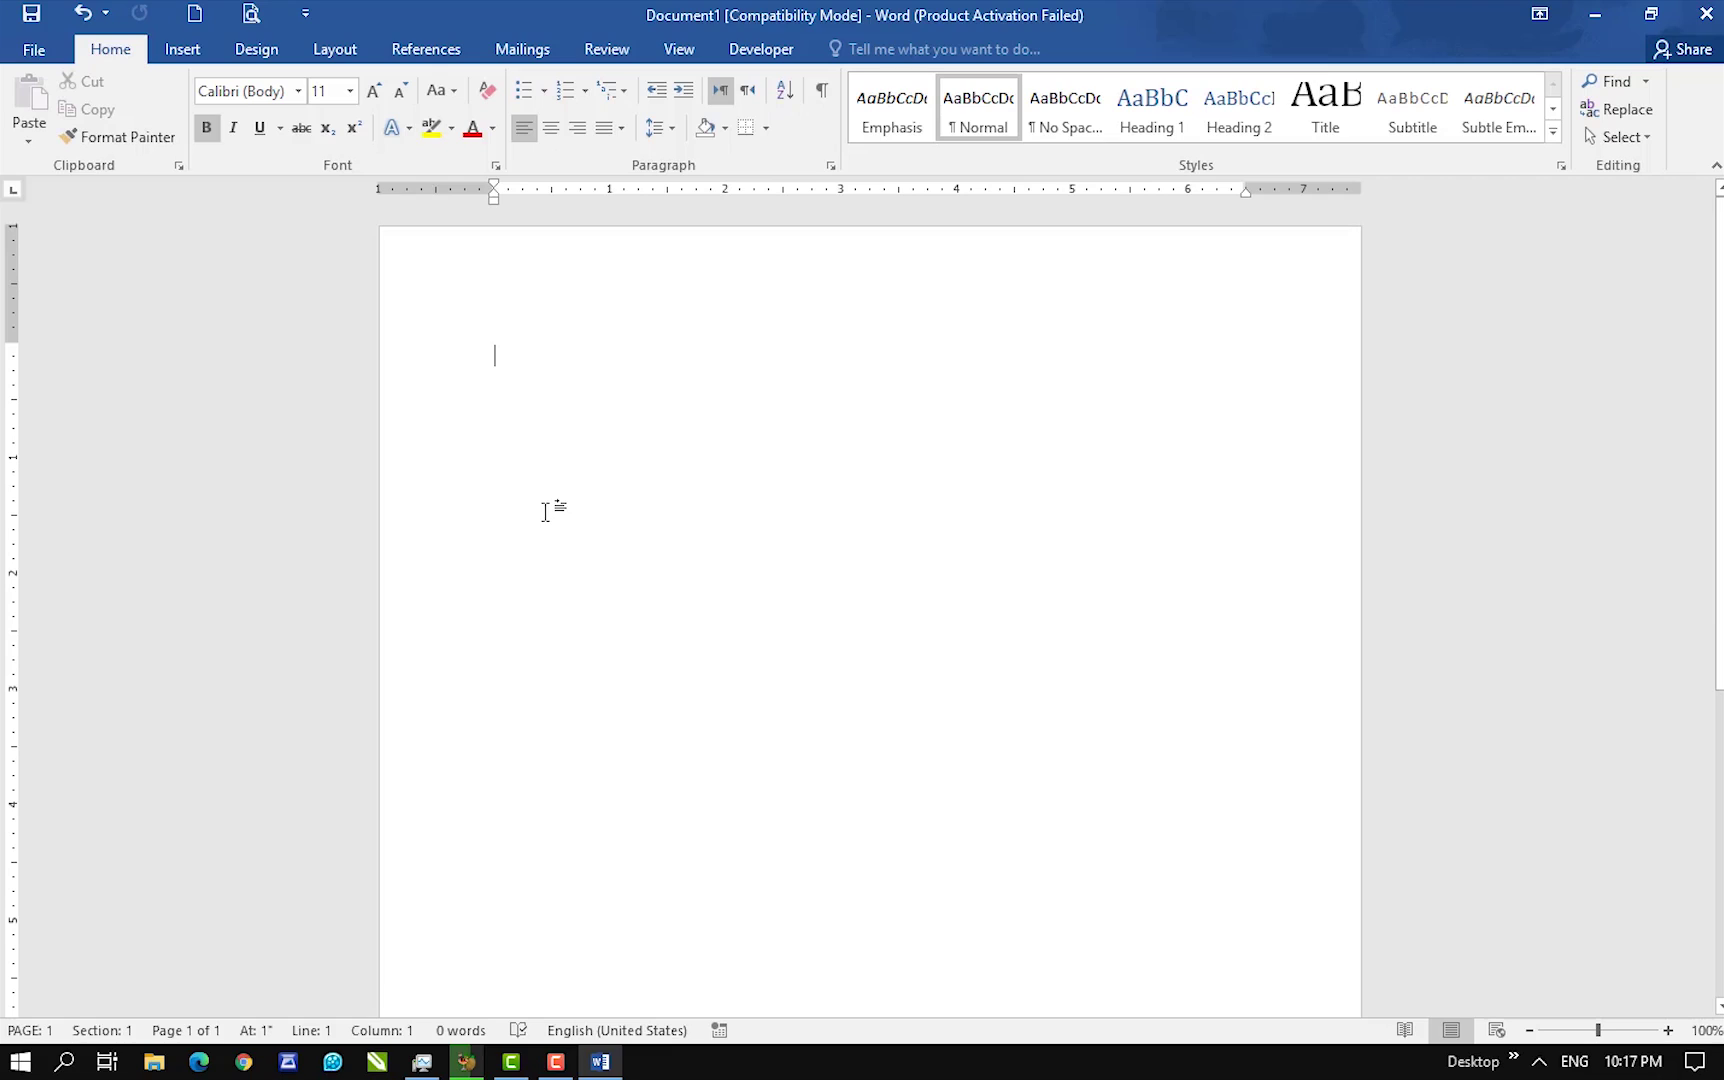
text(123456789)
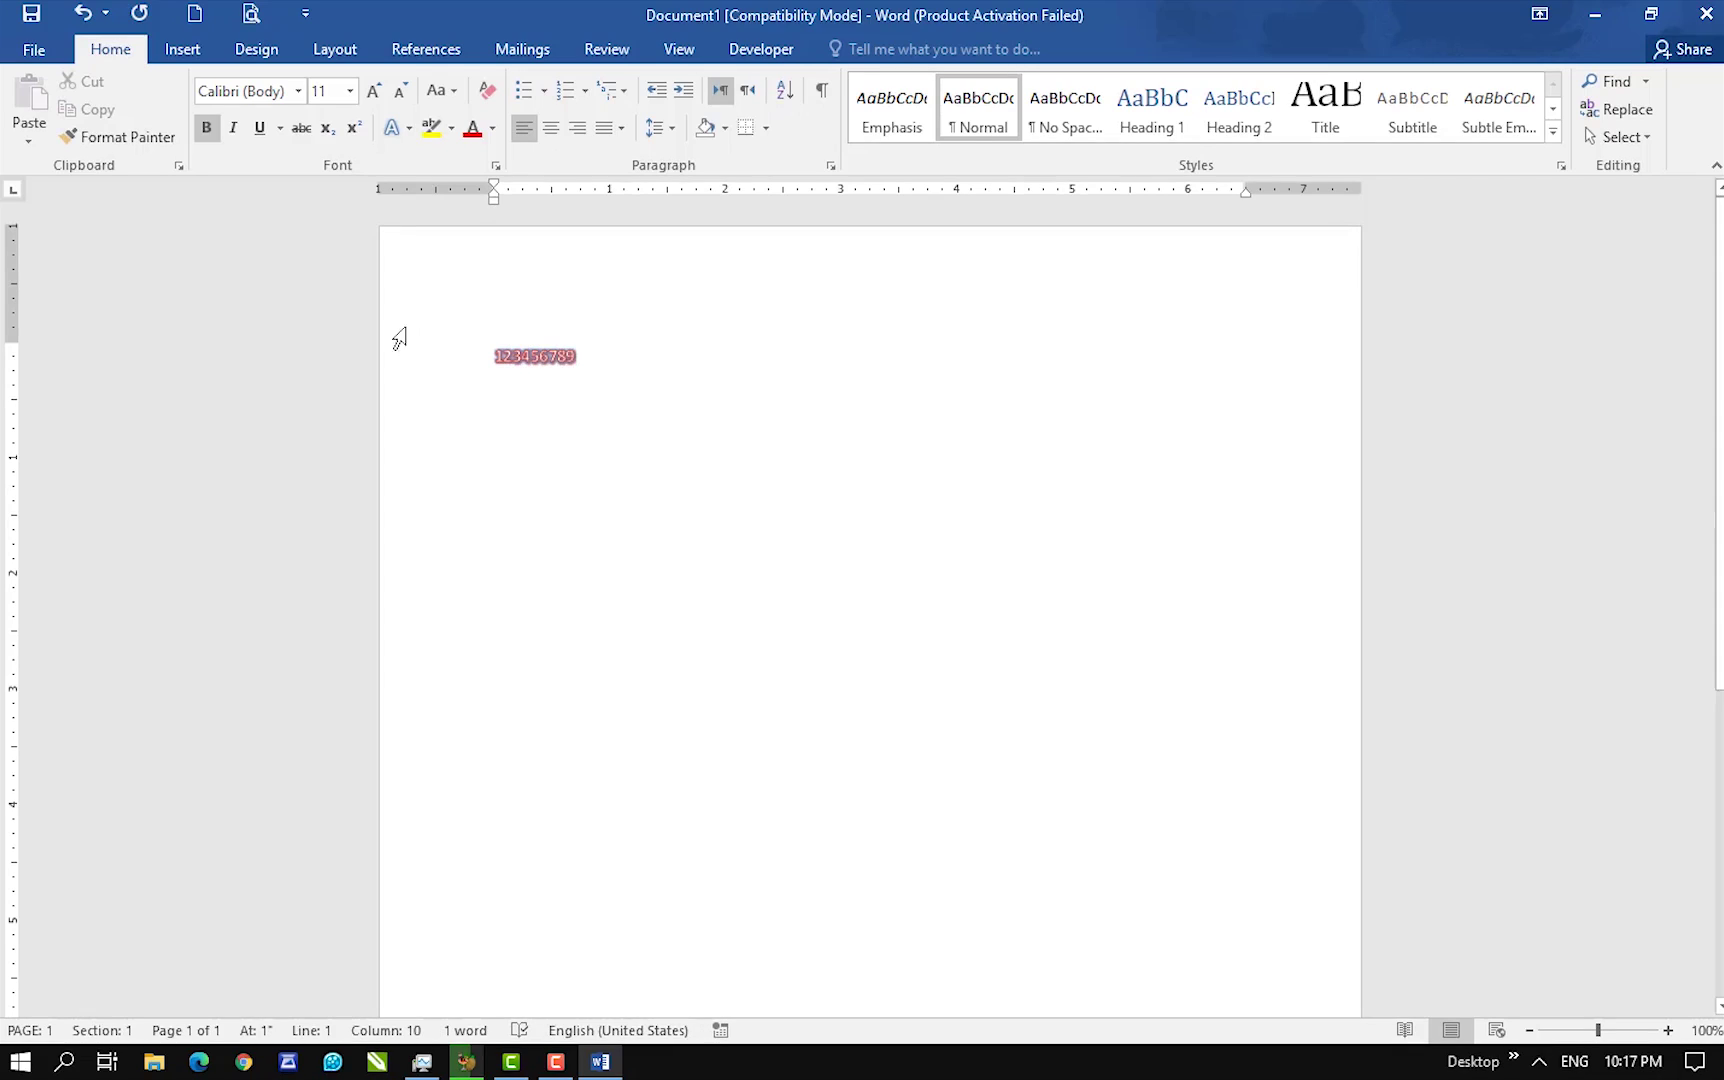
- Try the Proportional Lining number style on 123456789, followed by Tabular Lining
key(alt)
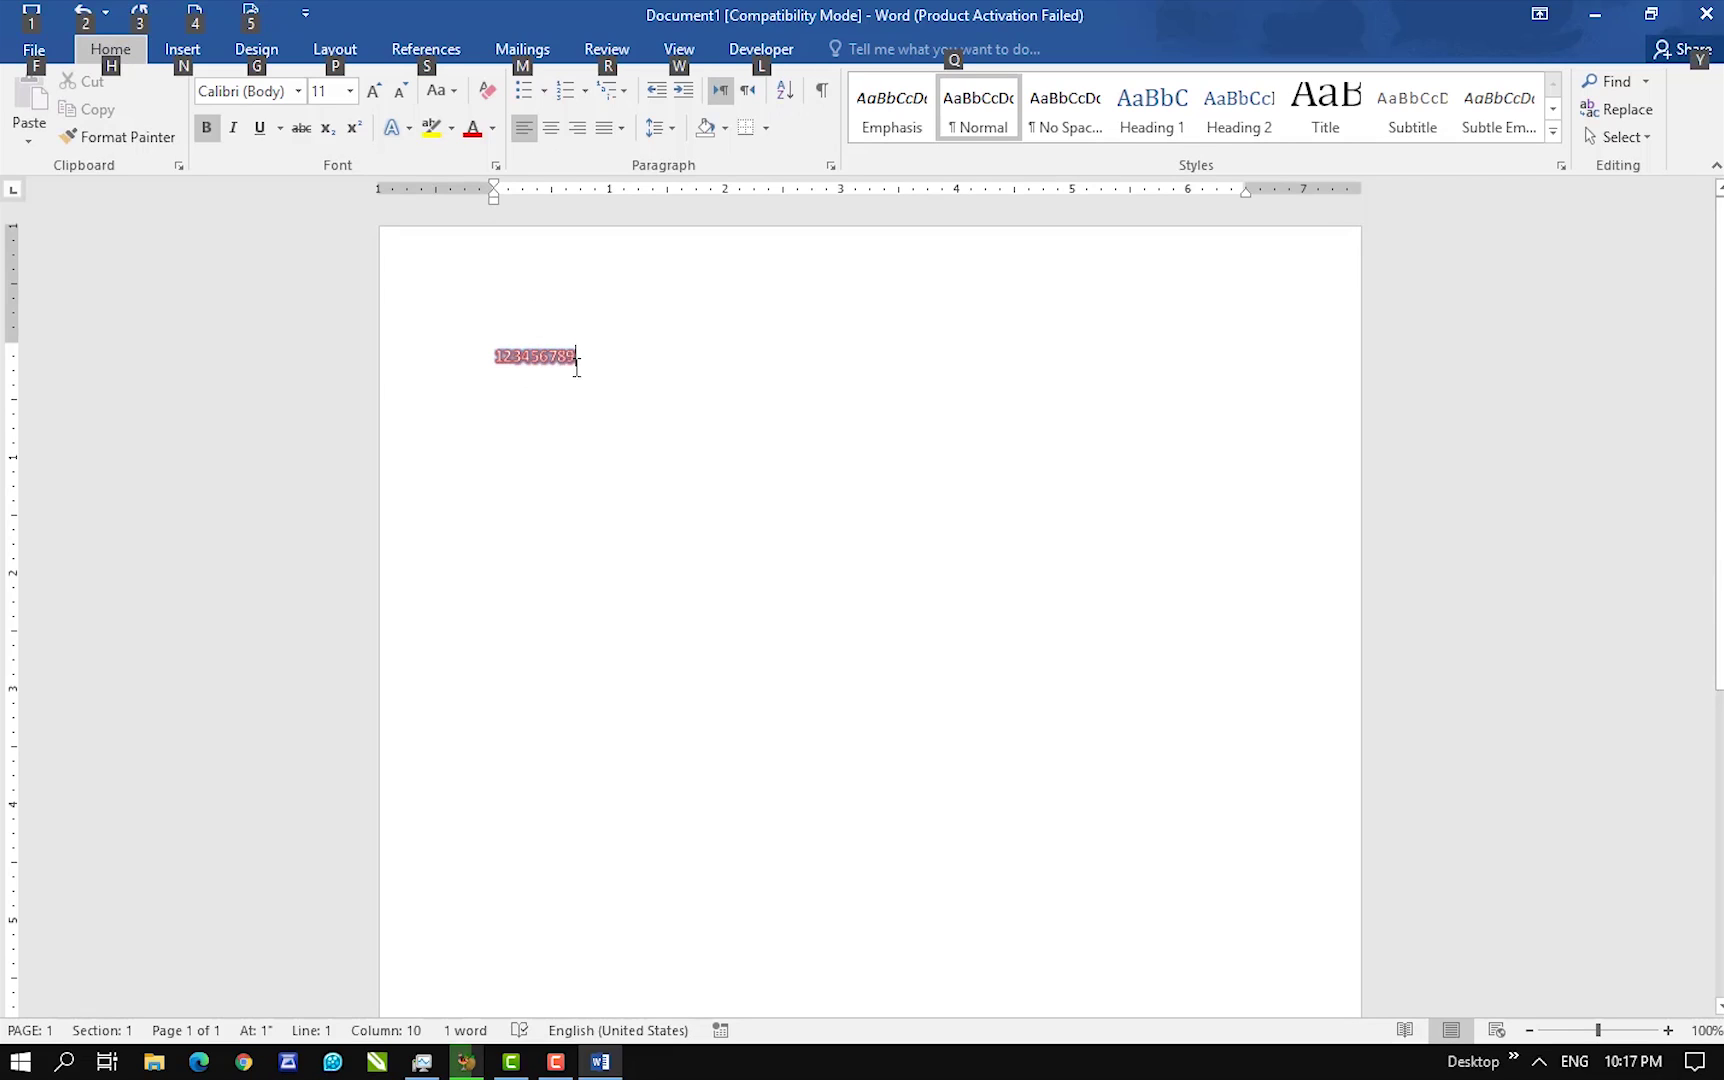
scroll(568, 370, up, 4)
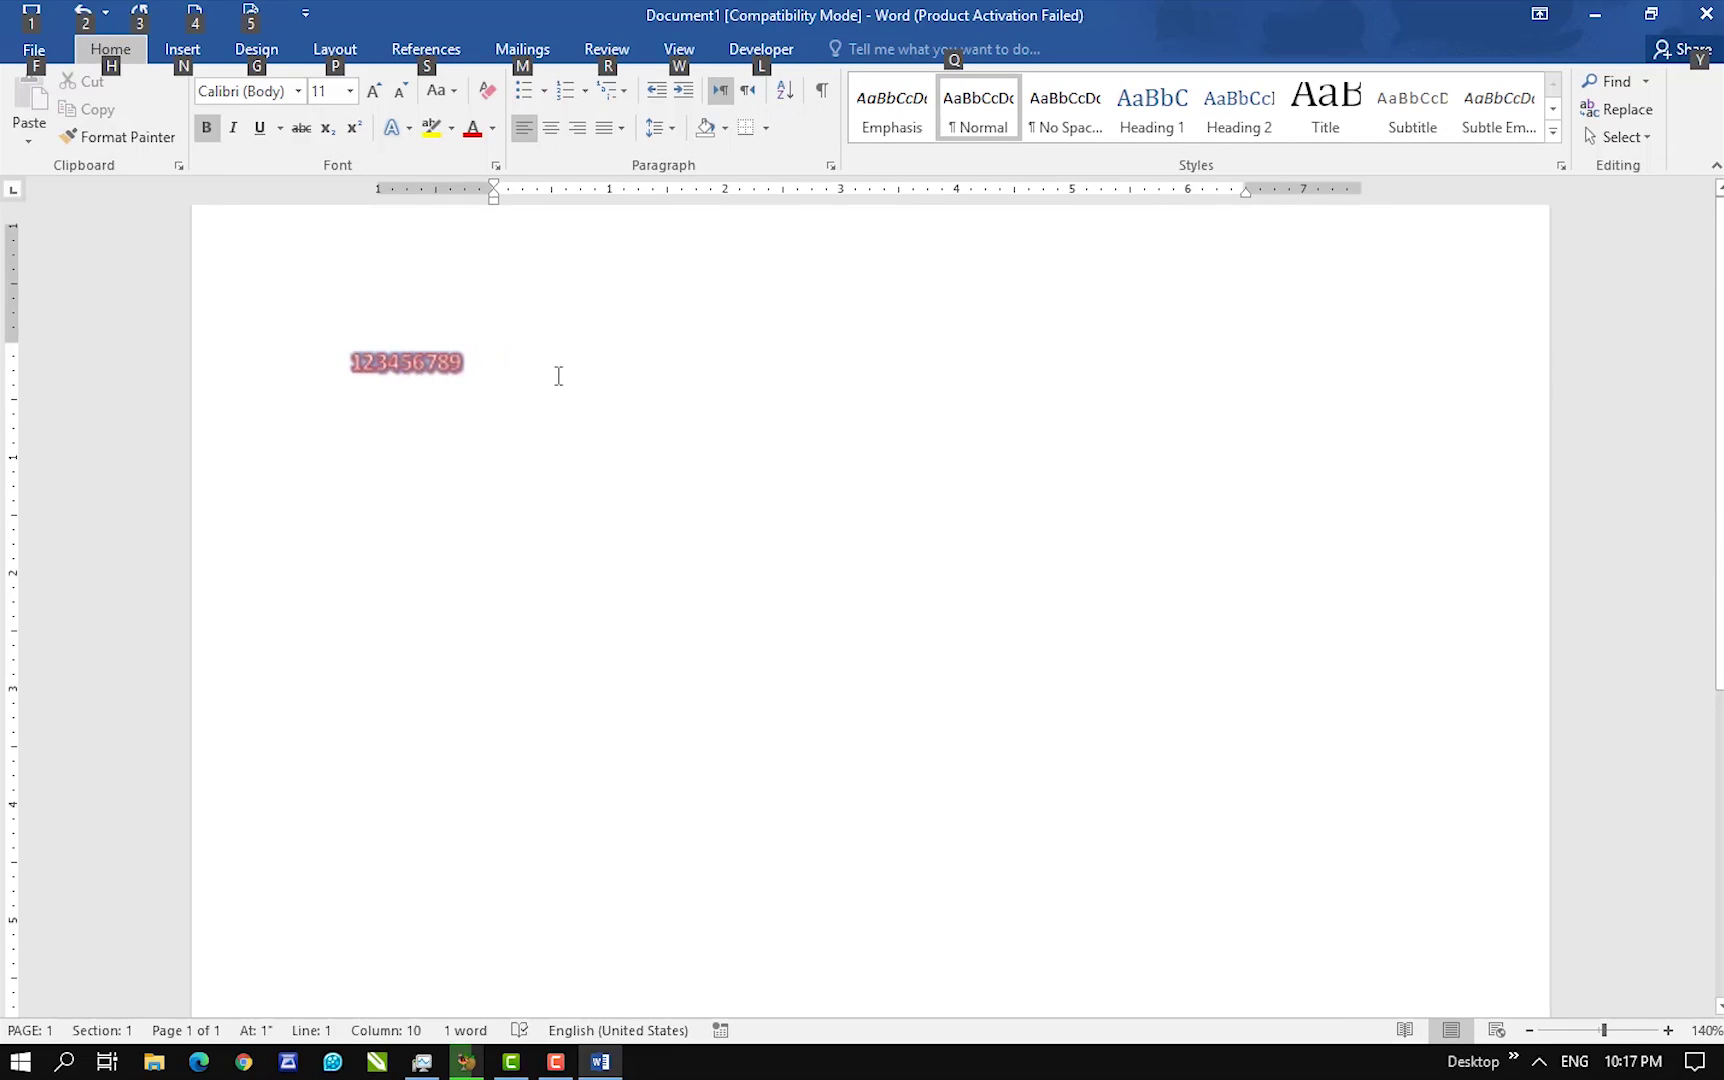
click(333, 371)
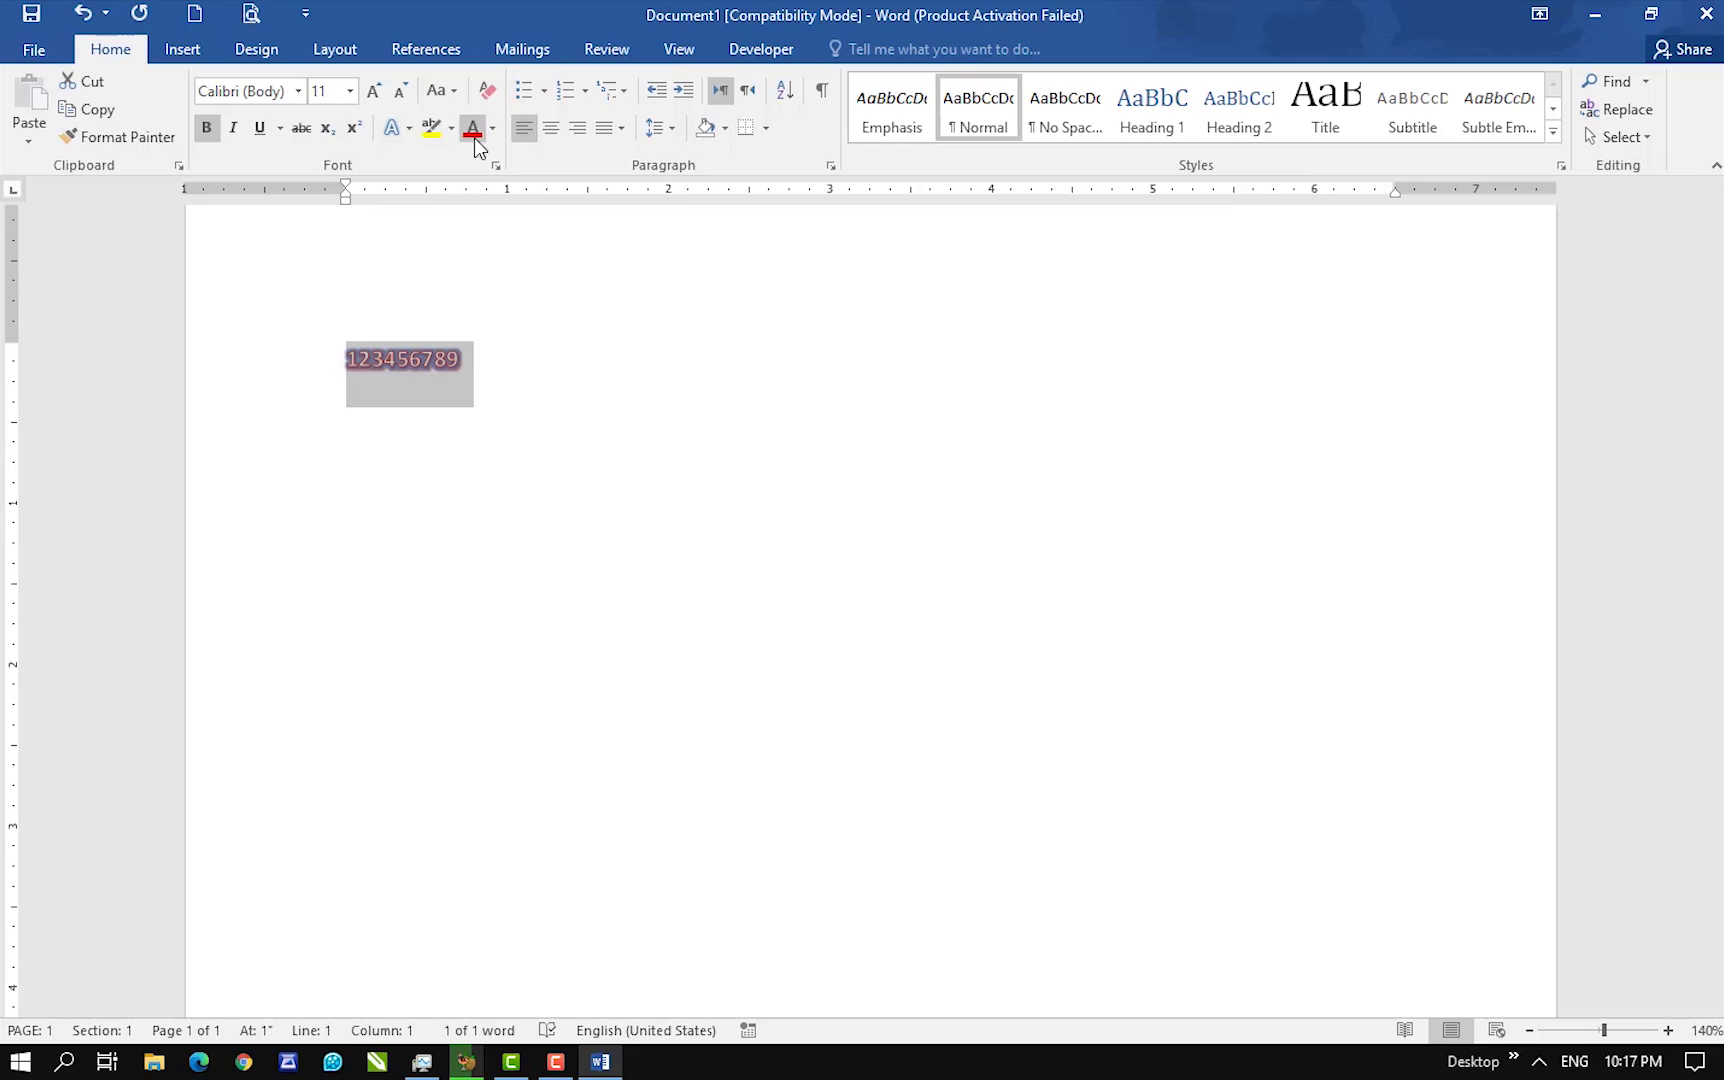
click(393, 127)
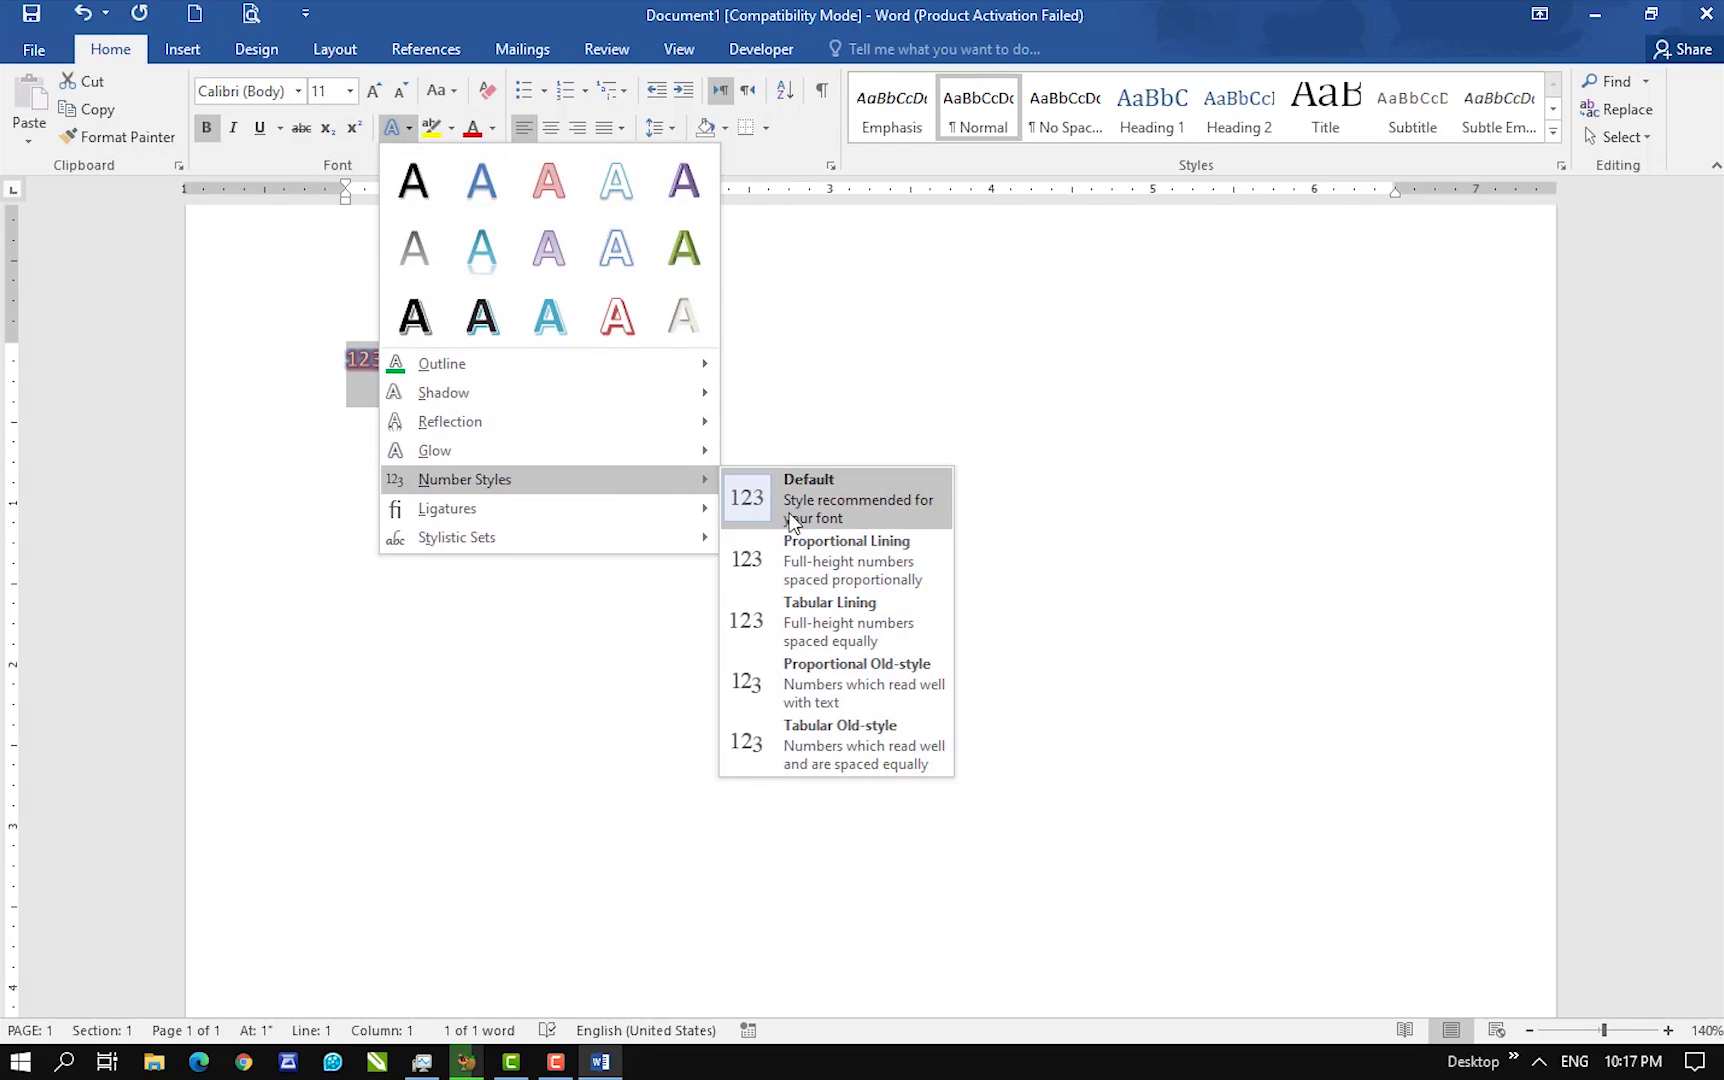
click(770, 560)
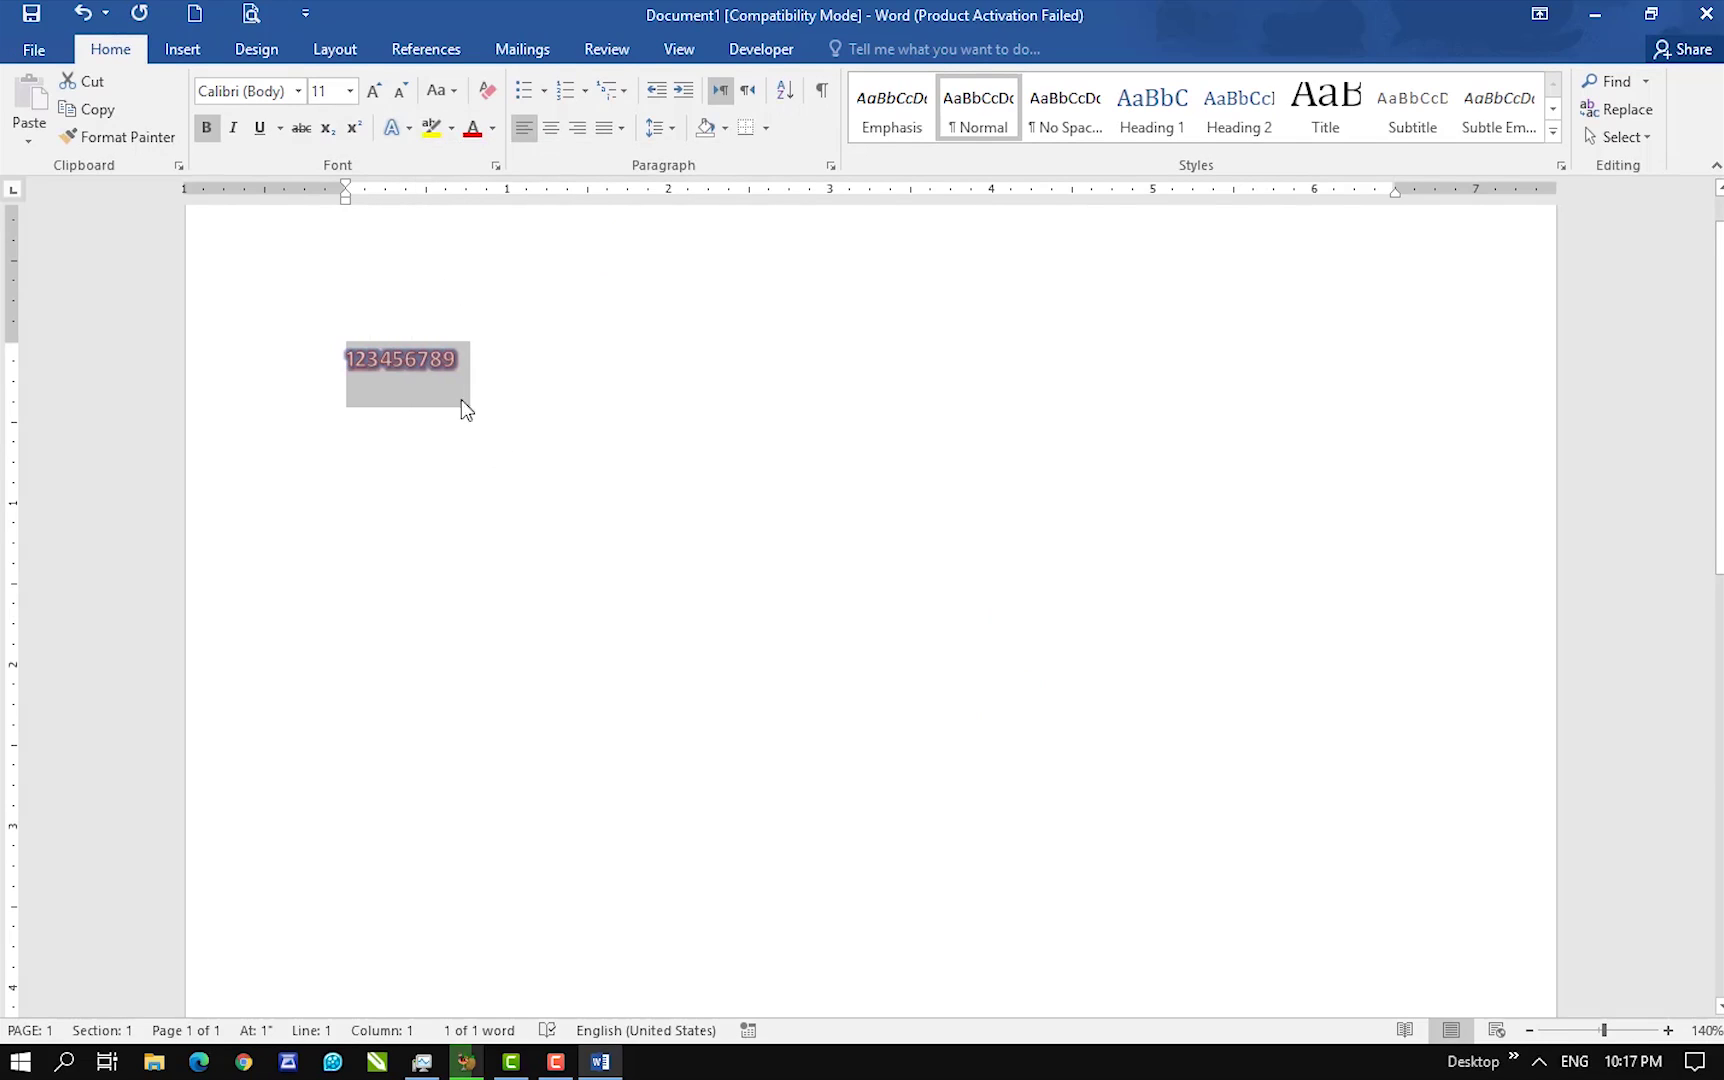
click(405, 128)
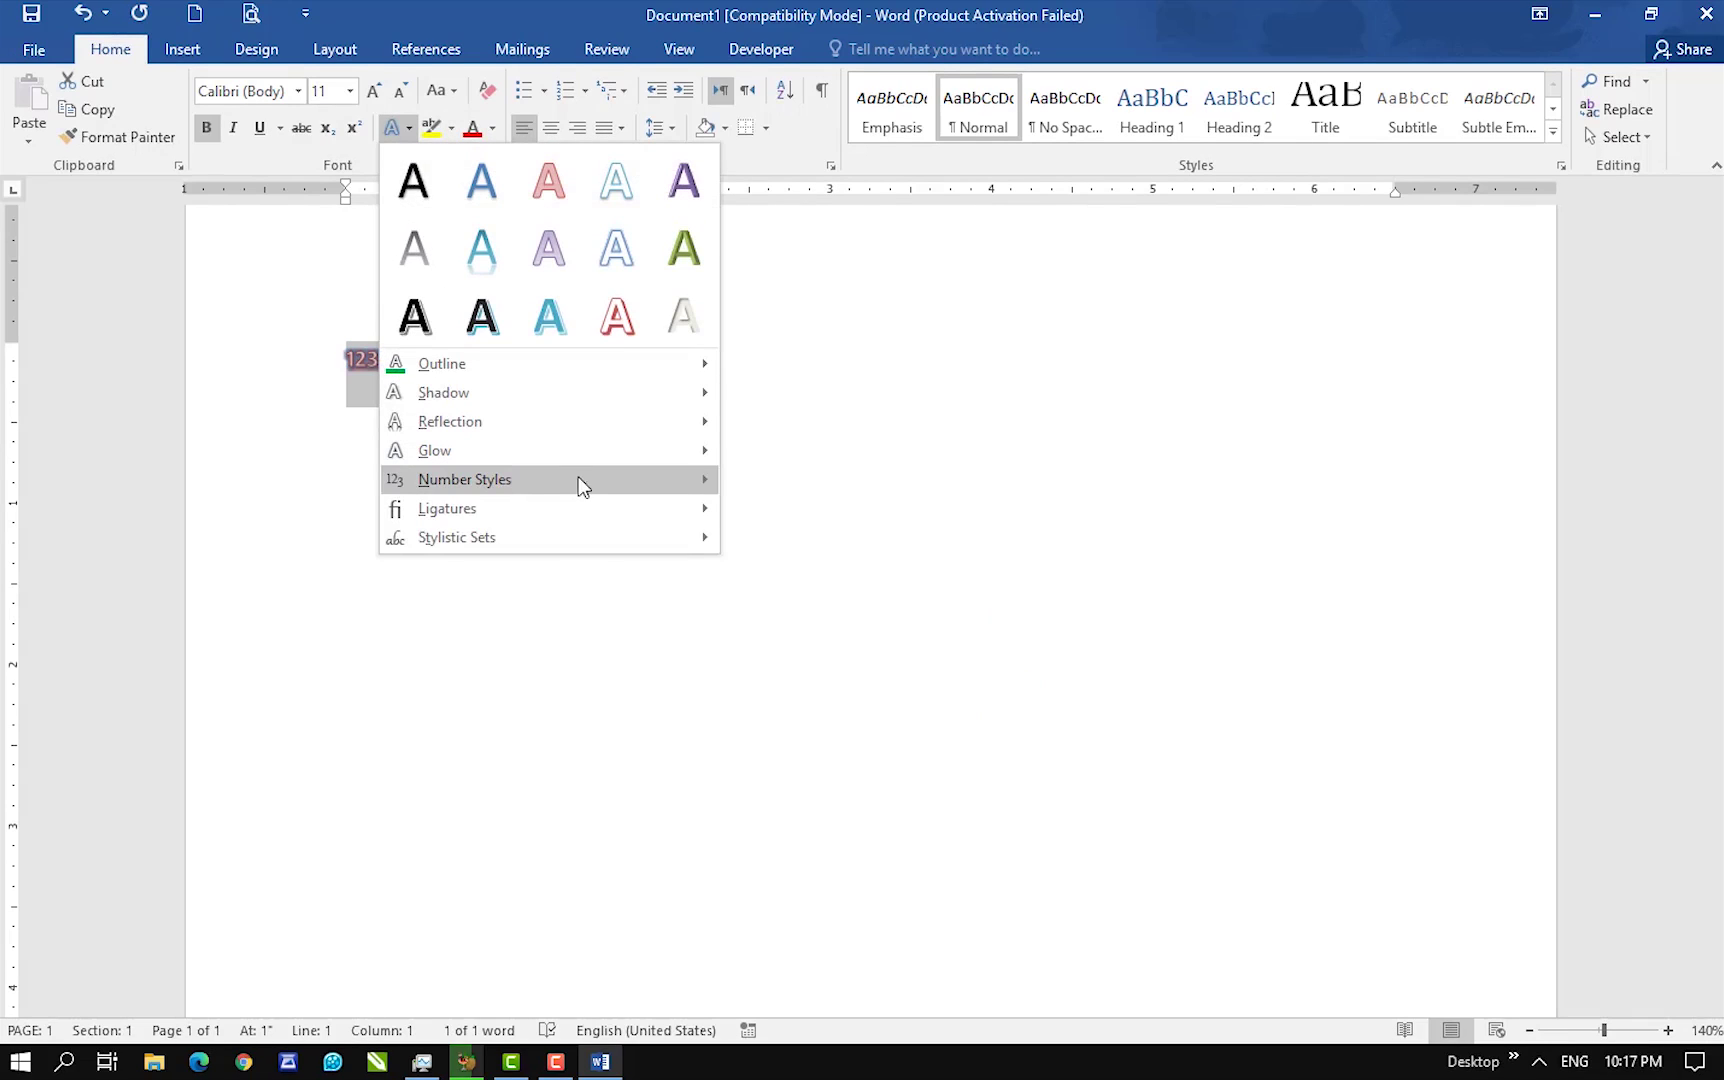
mouse_move(583, 486)
click(797, 633)
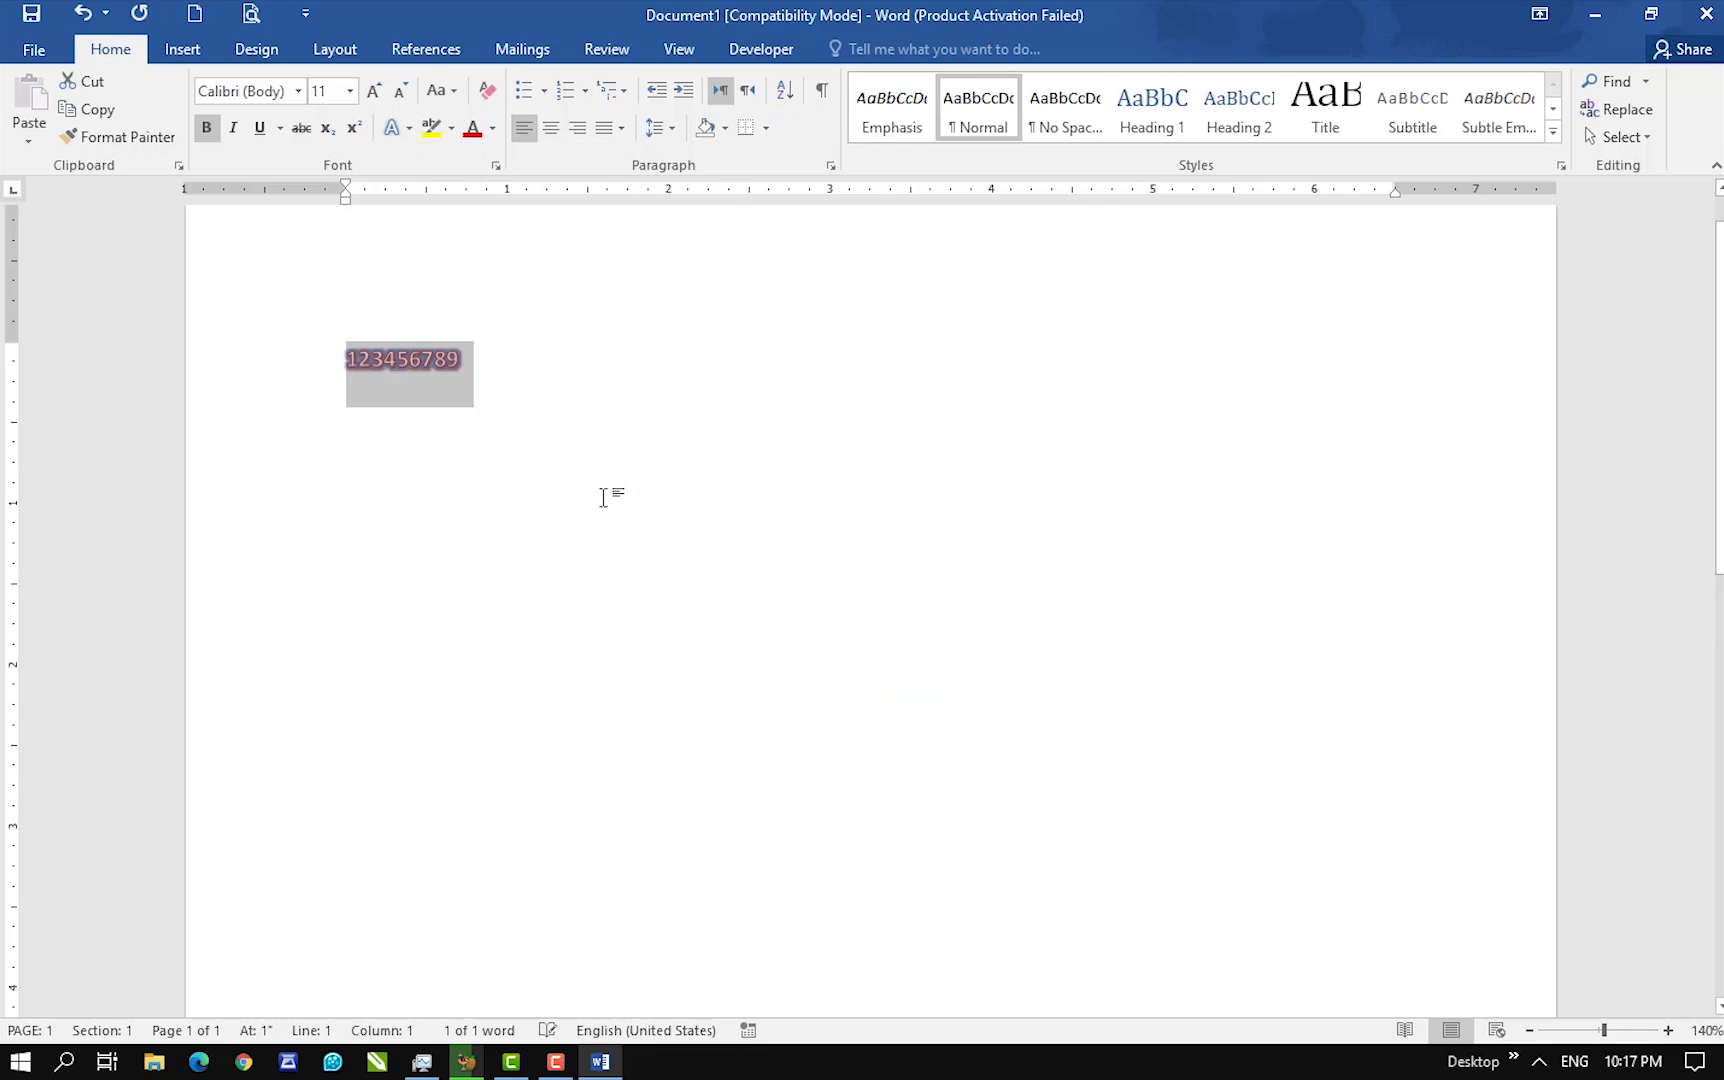
- Change the number style of 123456789 to Proportional Old-style, followed by Tabular Old-style
click(407, 128)
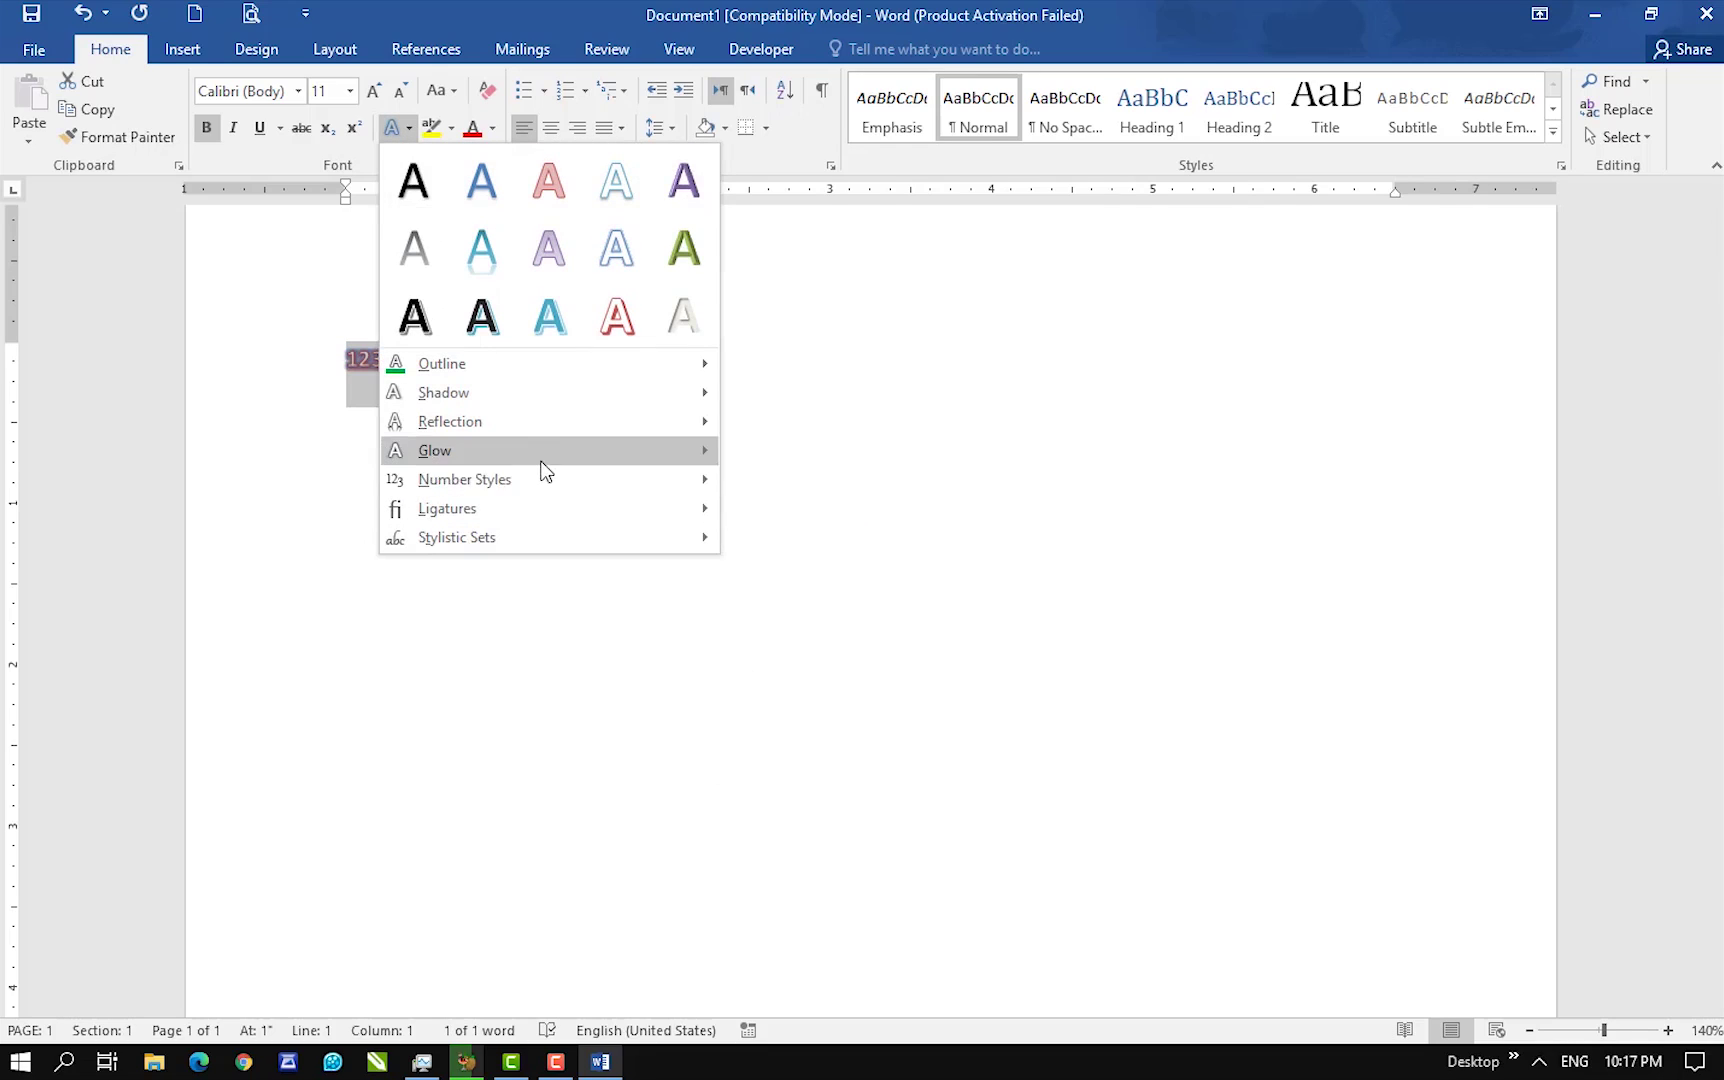
mouse_move(550, 480)
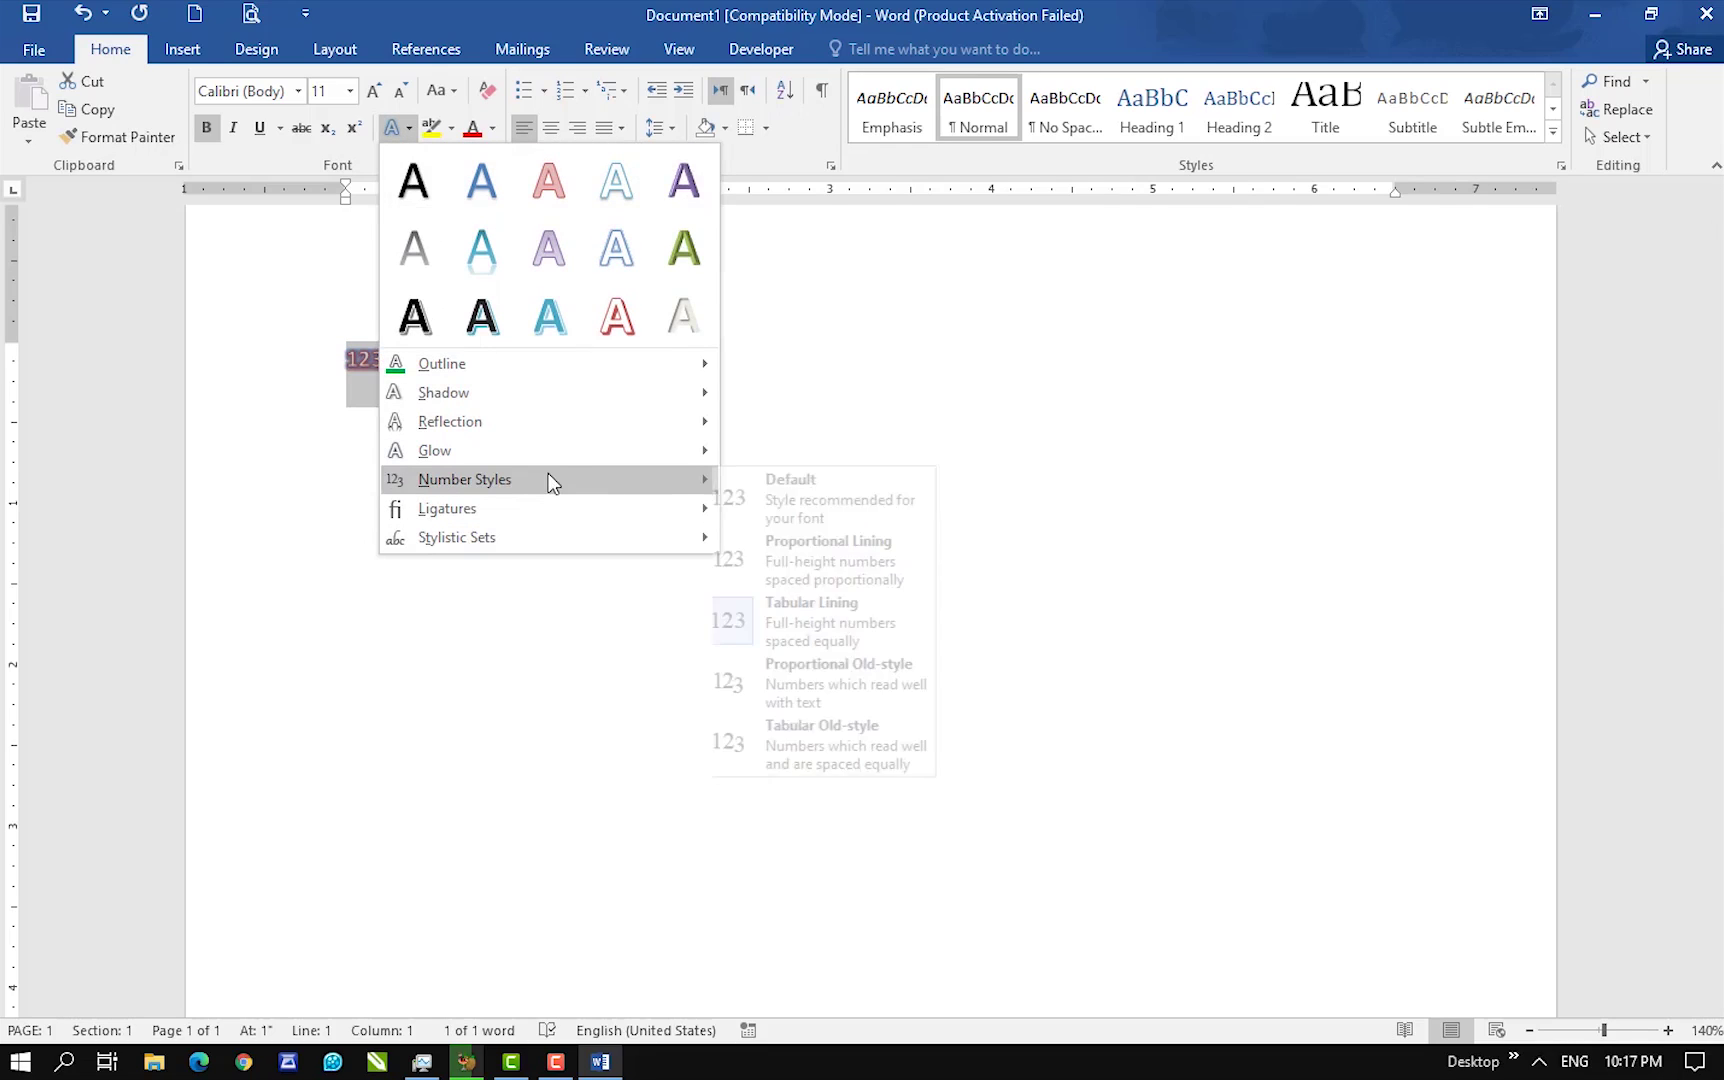
click(800, 690)
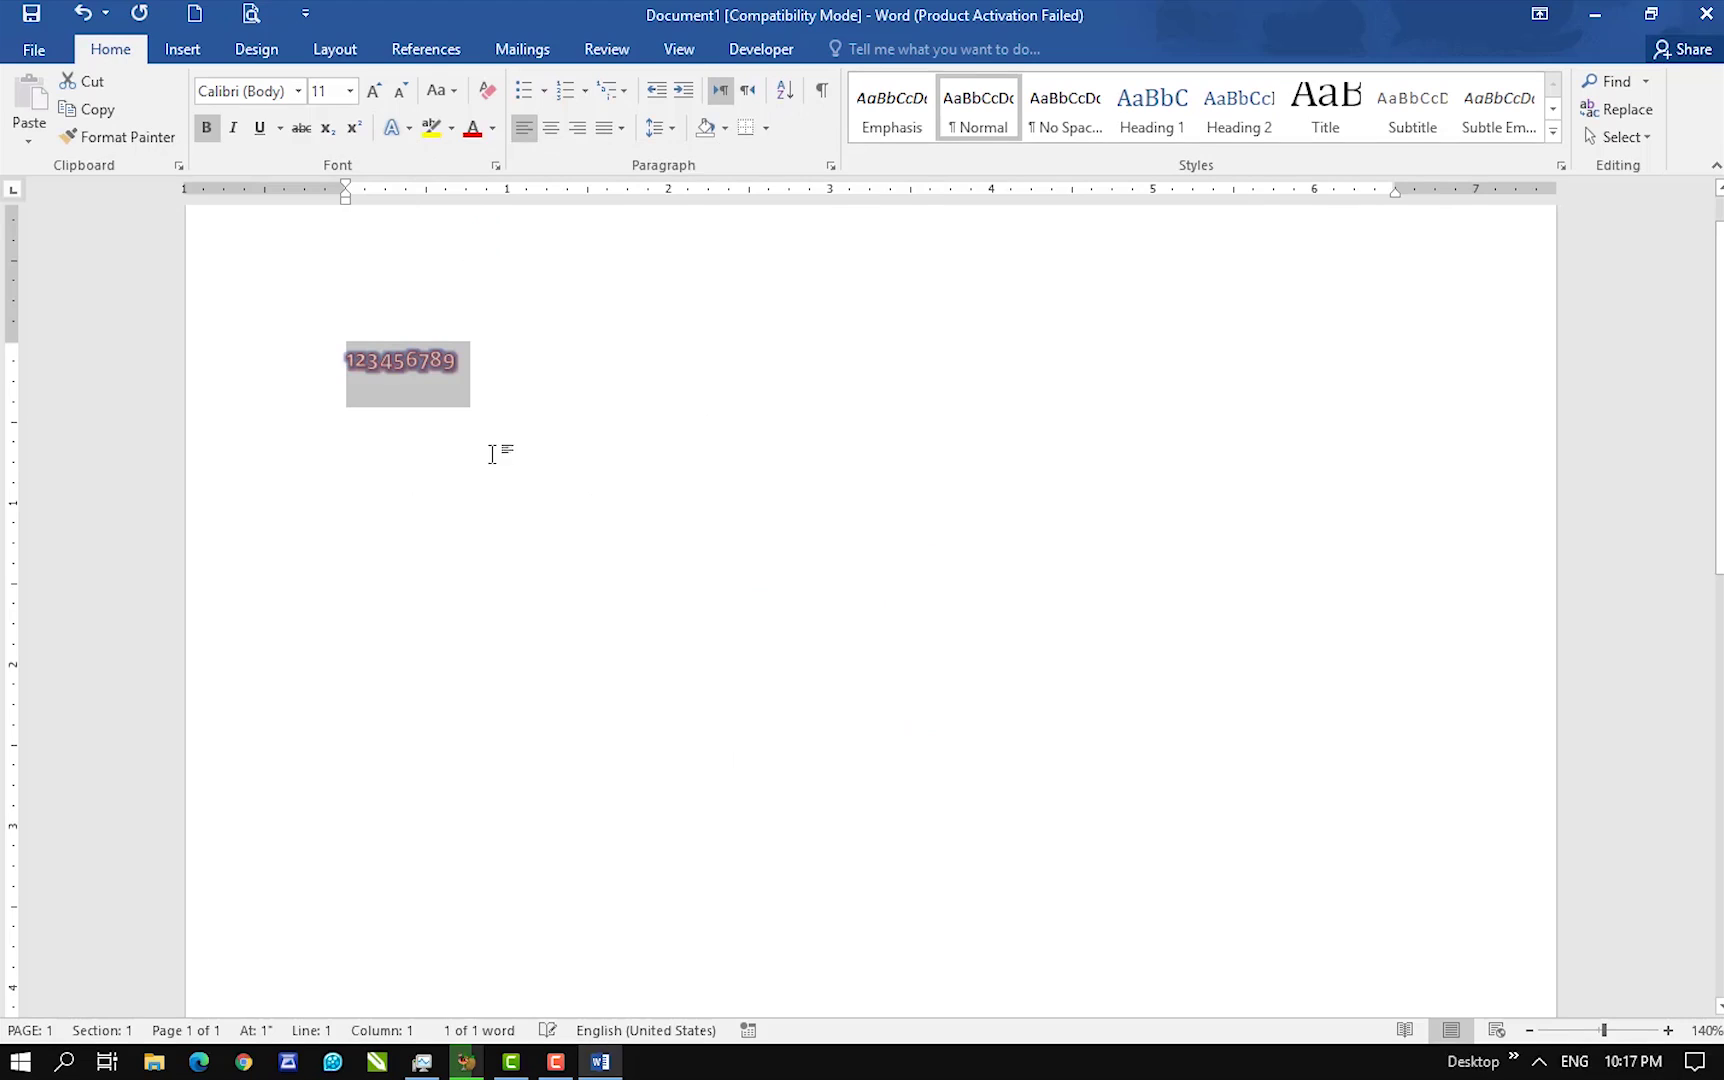
click(407, 130)
mouse_move(610, 490)
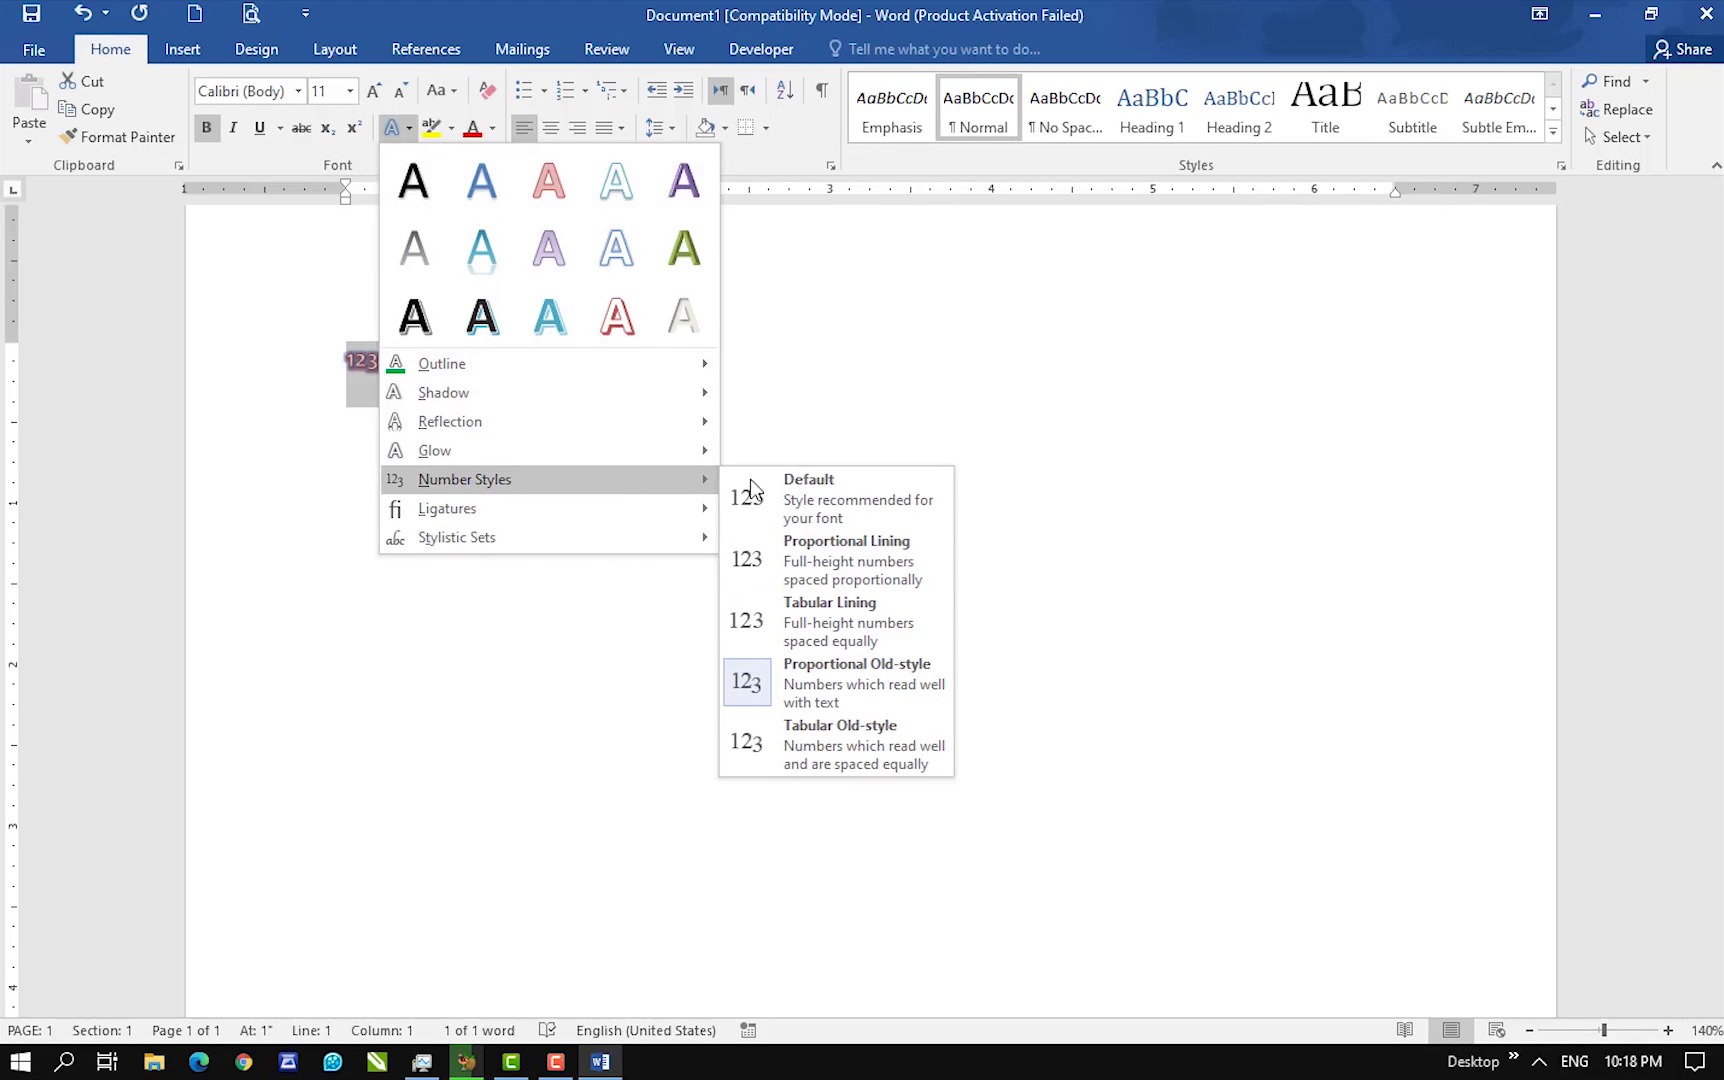
click(797, 745)
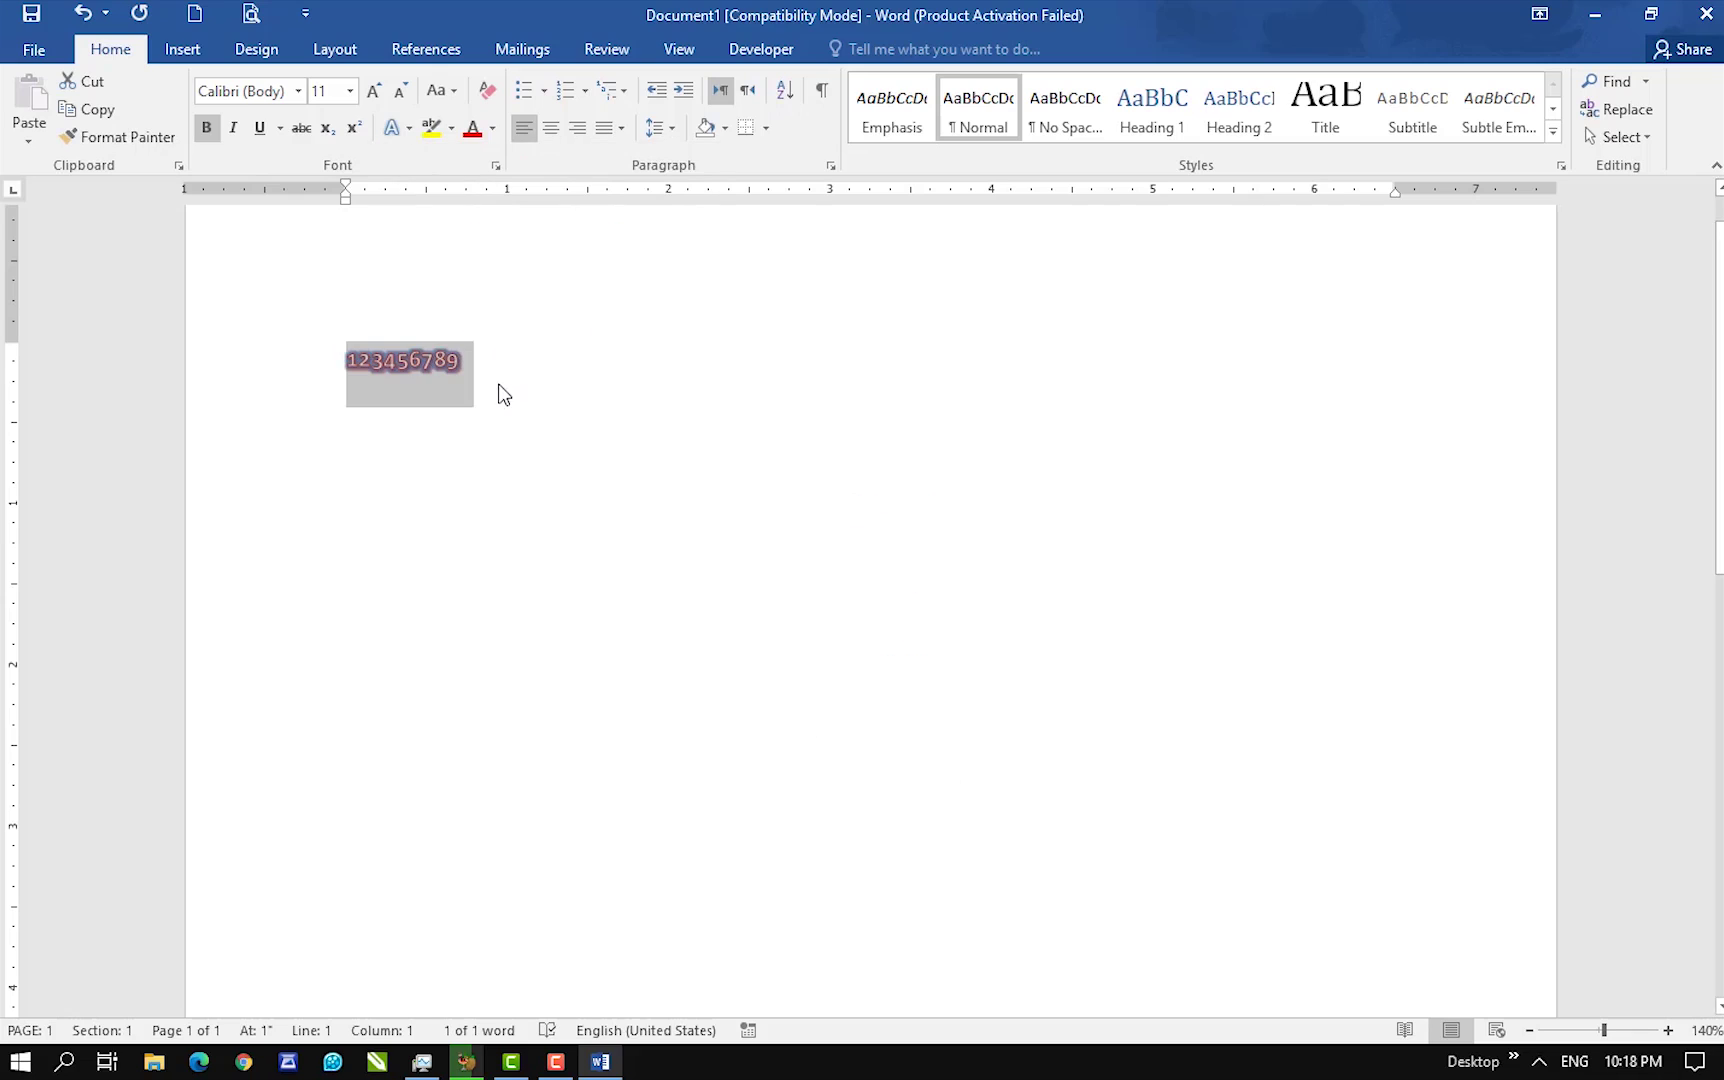
- Set the ligatures of the number 123456789 to None
click(406, 128)
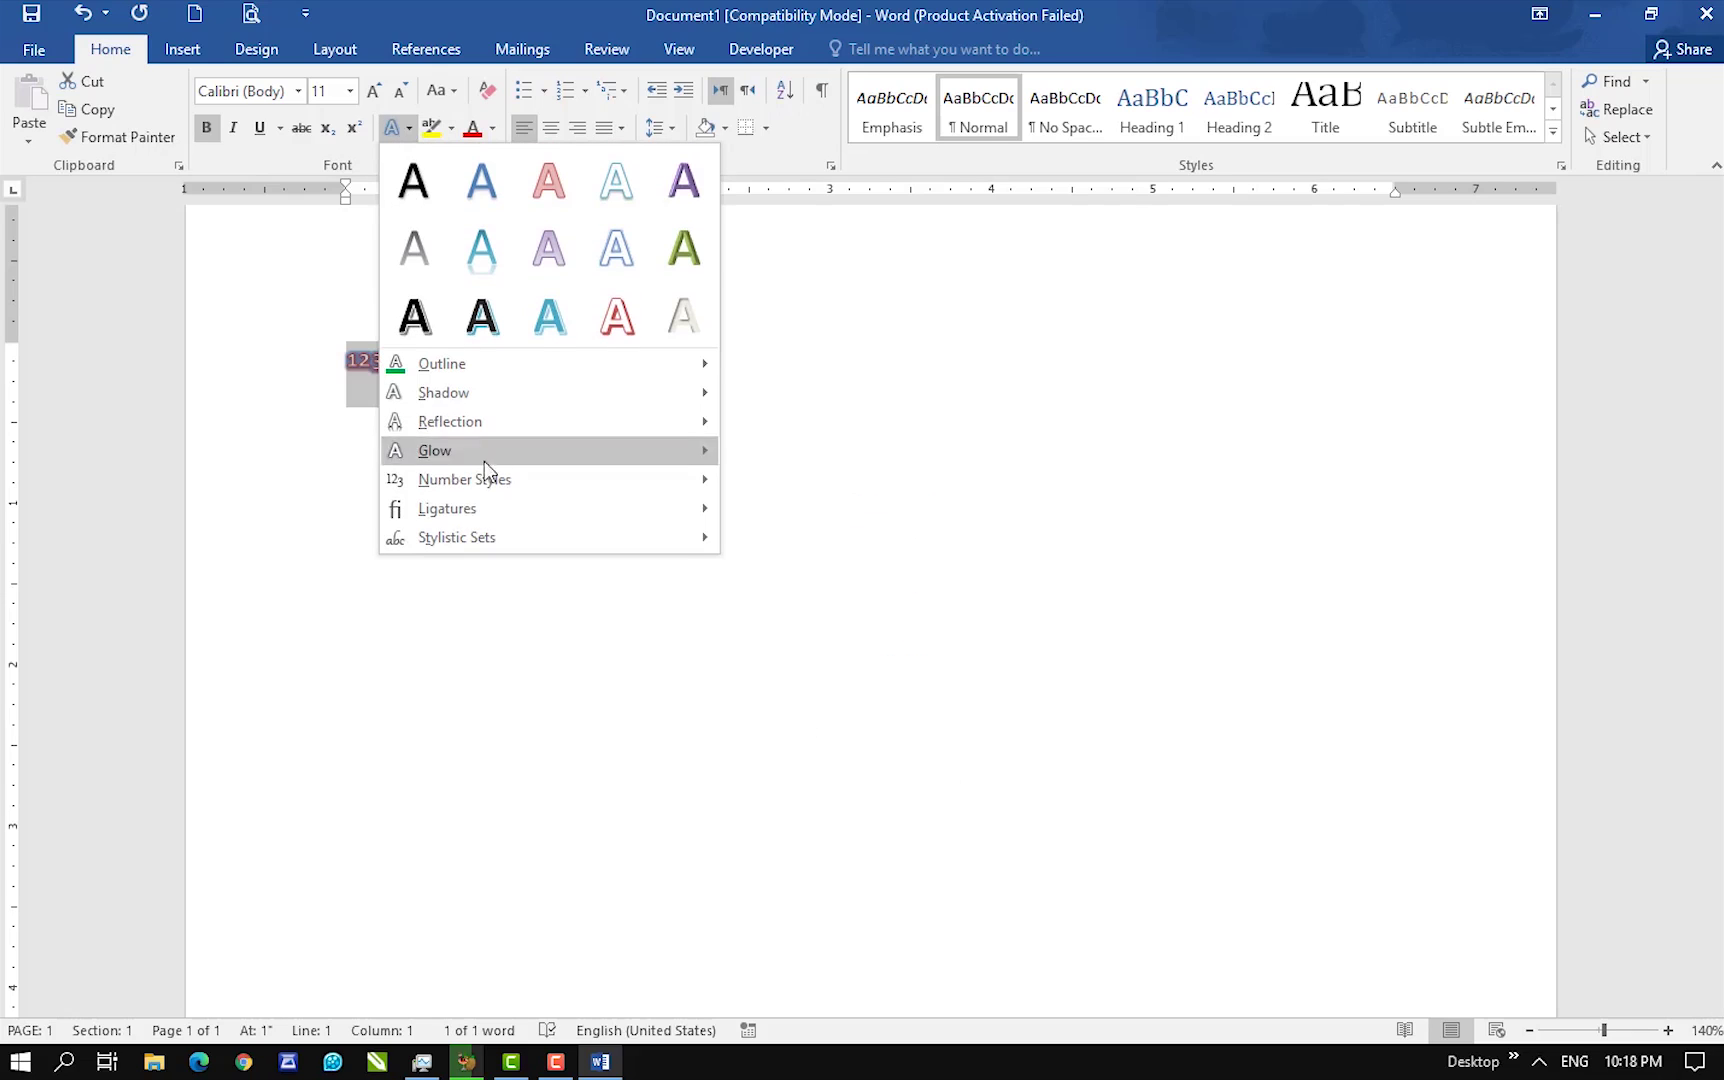
mouse_move(560, 508)
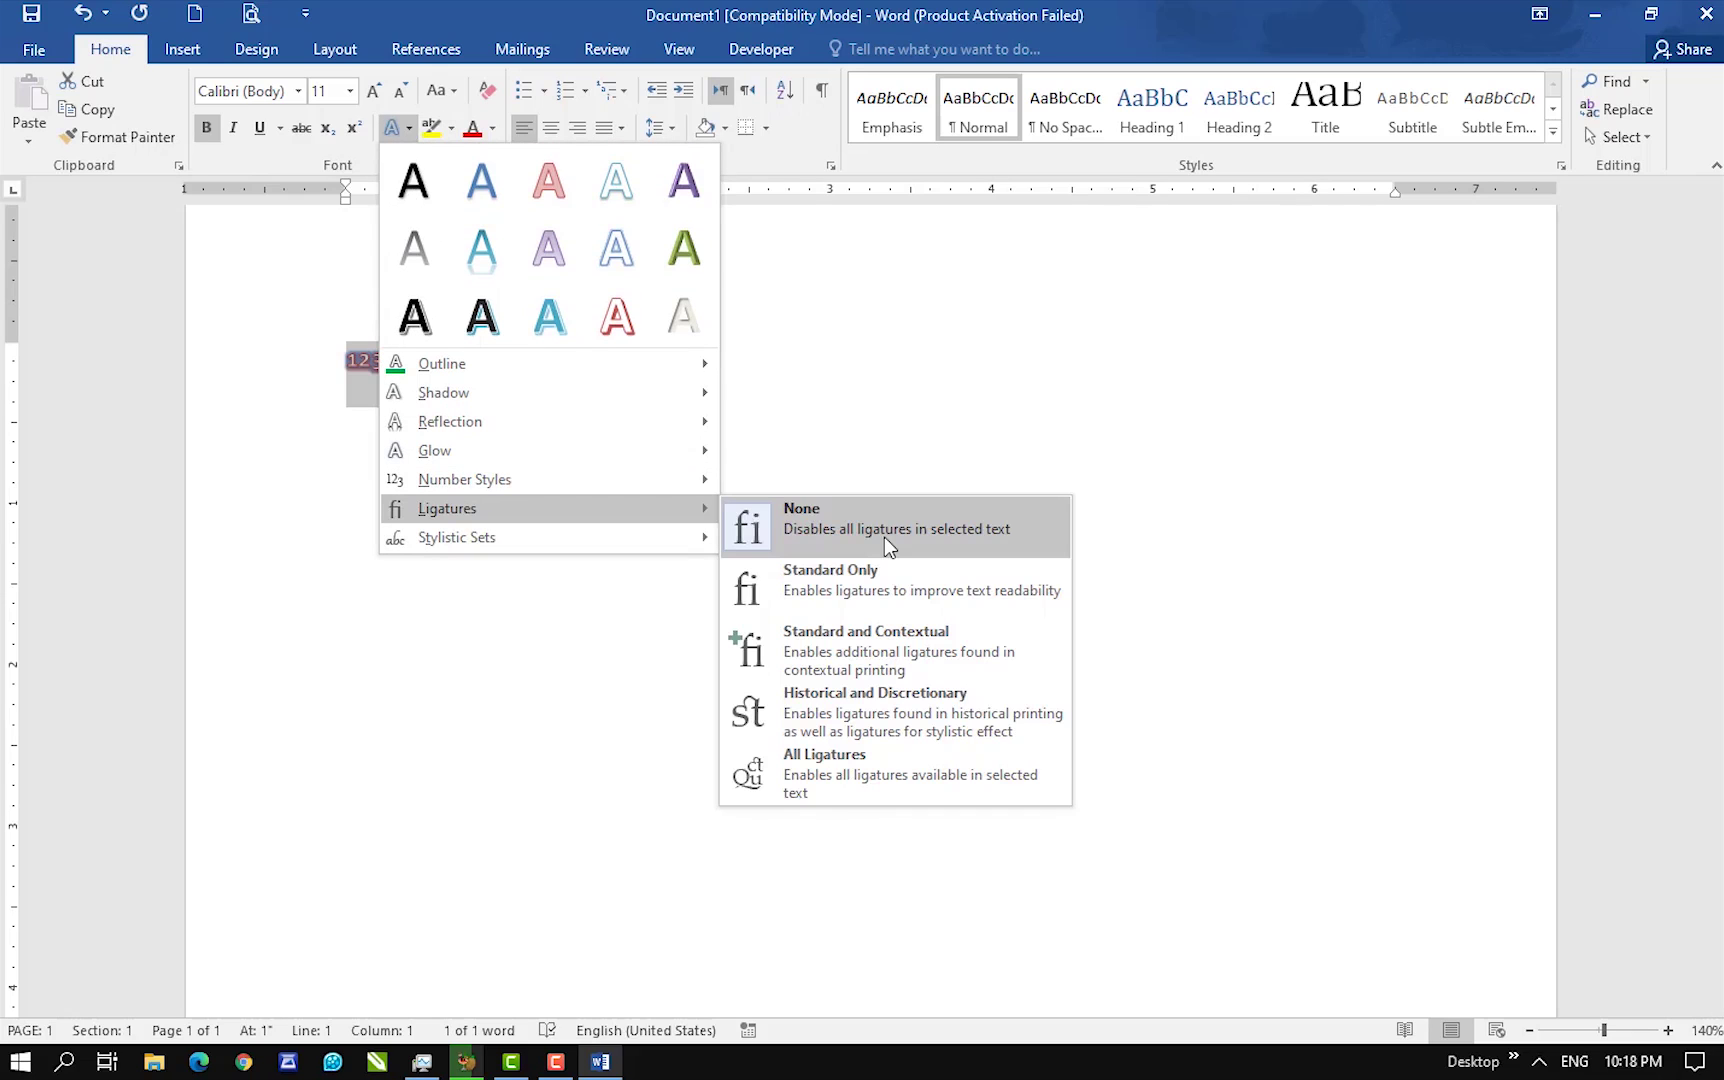
click(884, 537)
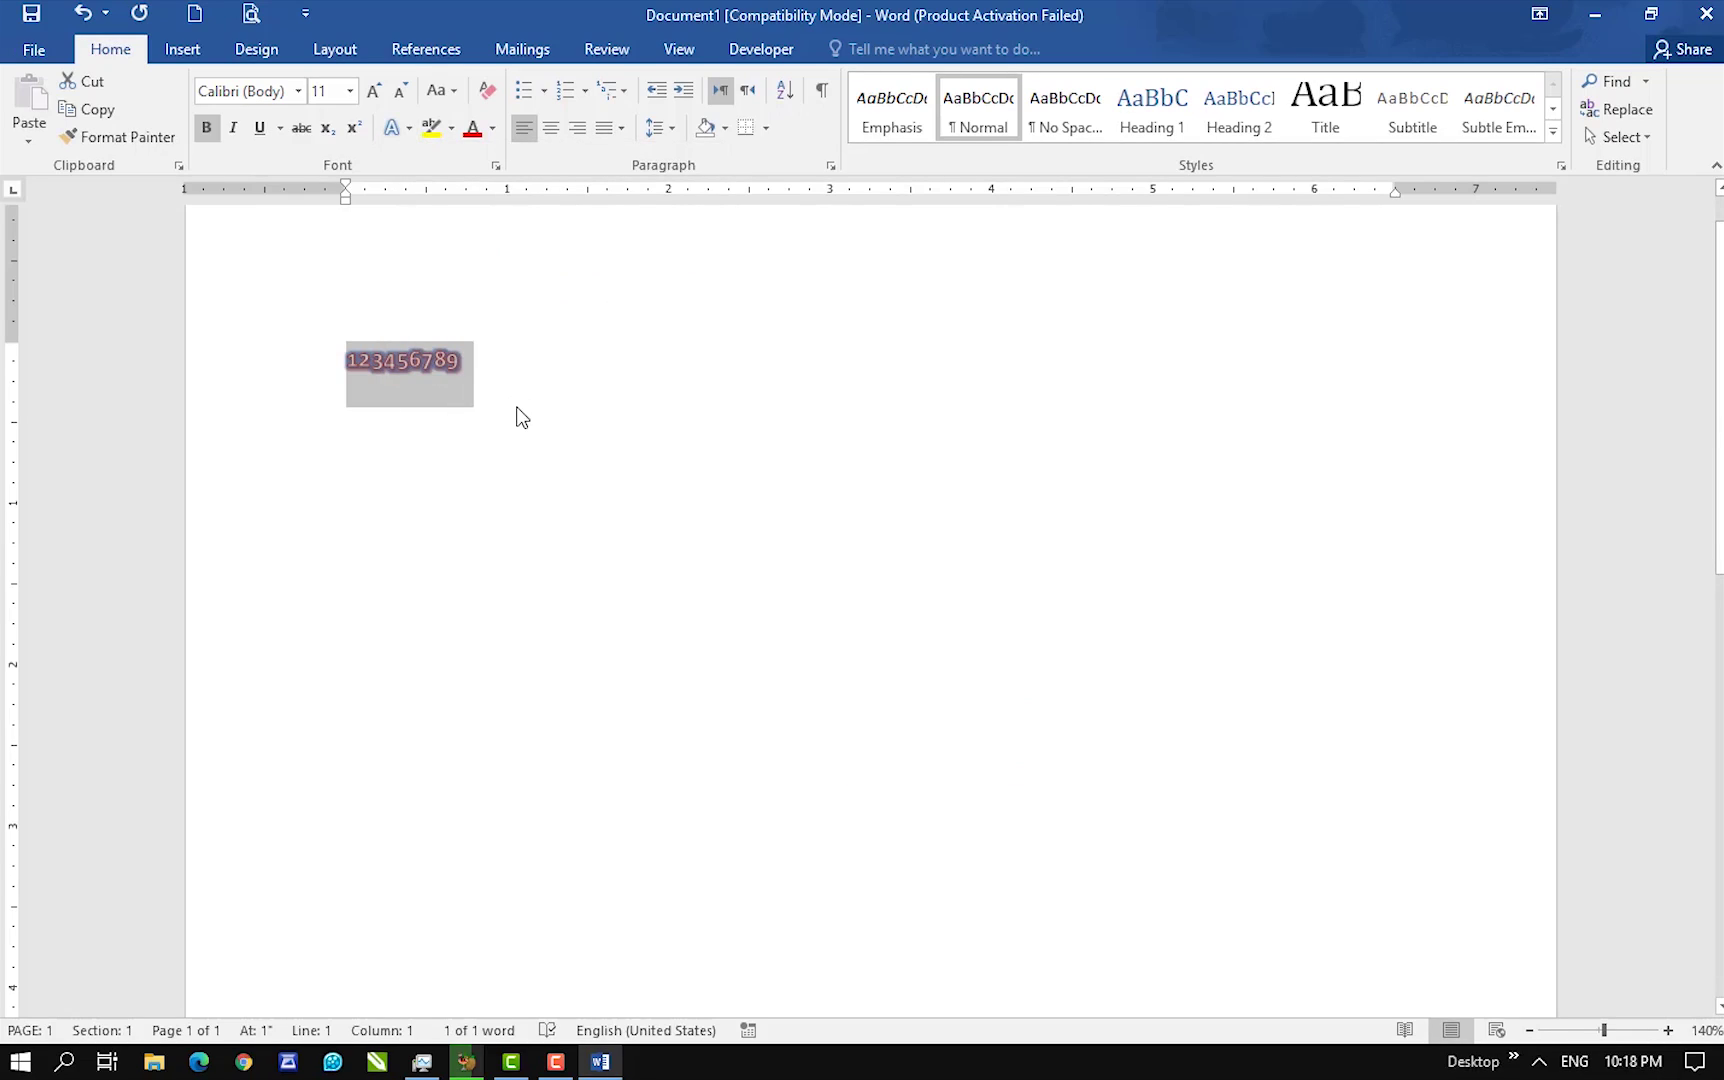
- Replace the number with sample paragraphs generated by =rand()
key(BackSpace)
text(=)
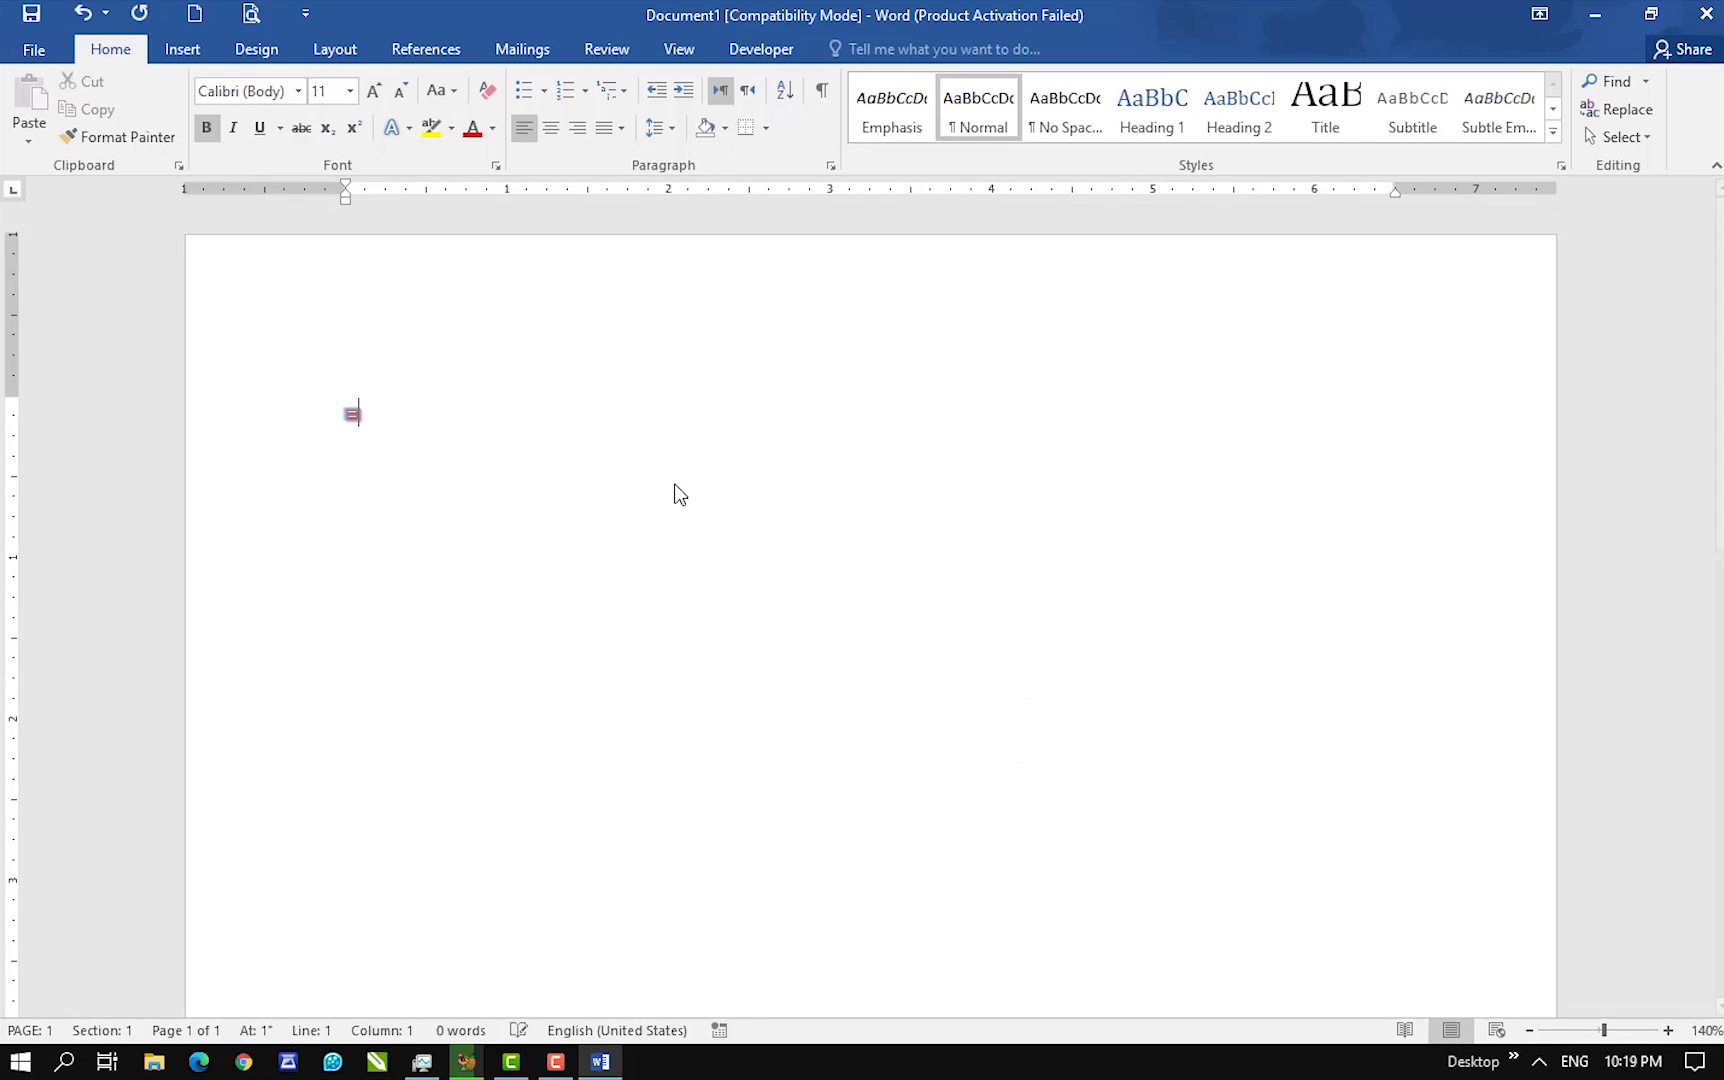
text(rand)
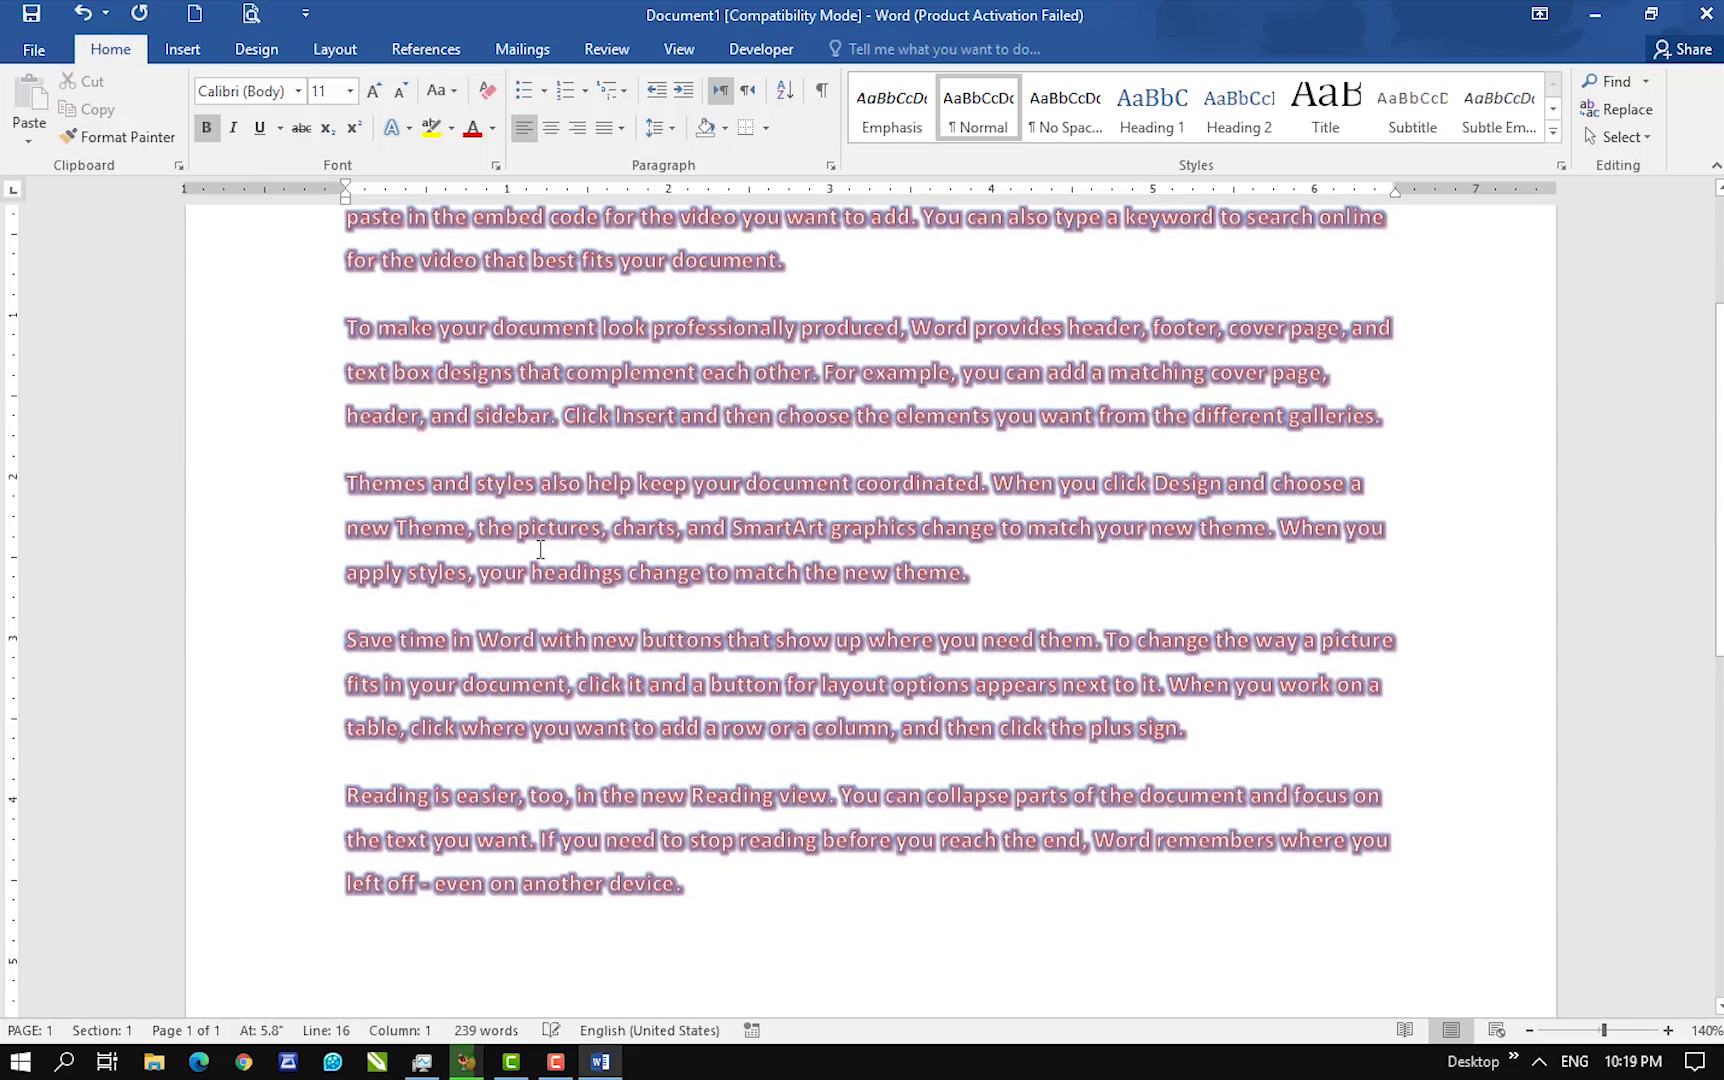
- Apply the Standard Only ligatures to the whole sample text
scroll(611, 605, up, 3)
key(ctrl+a)
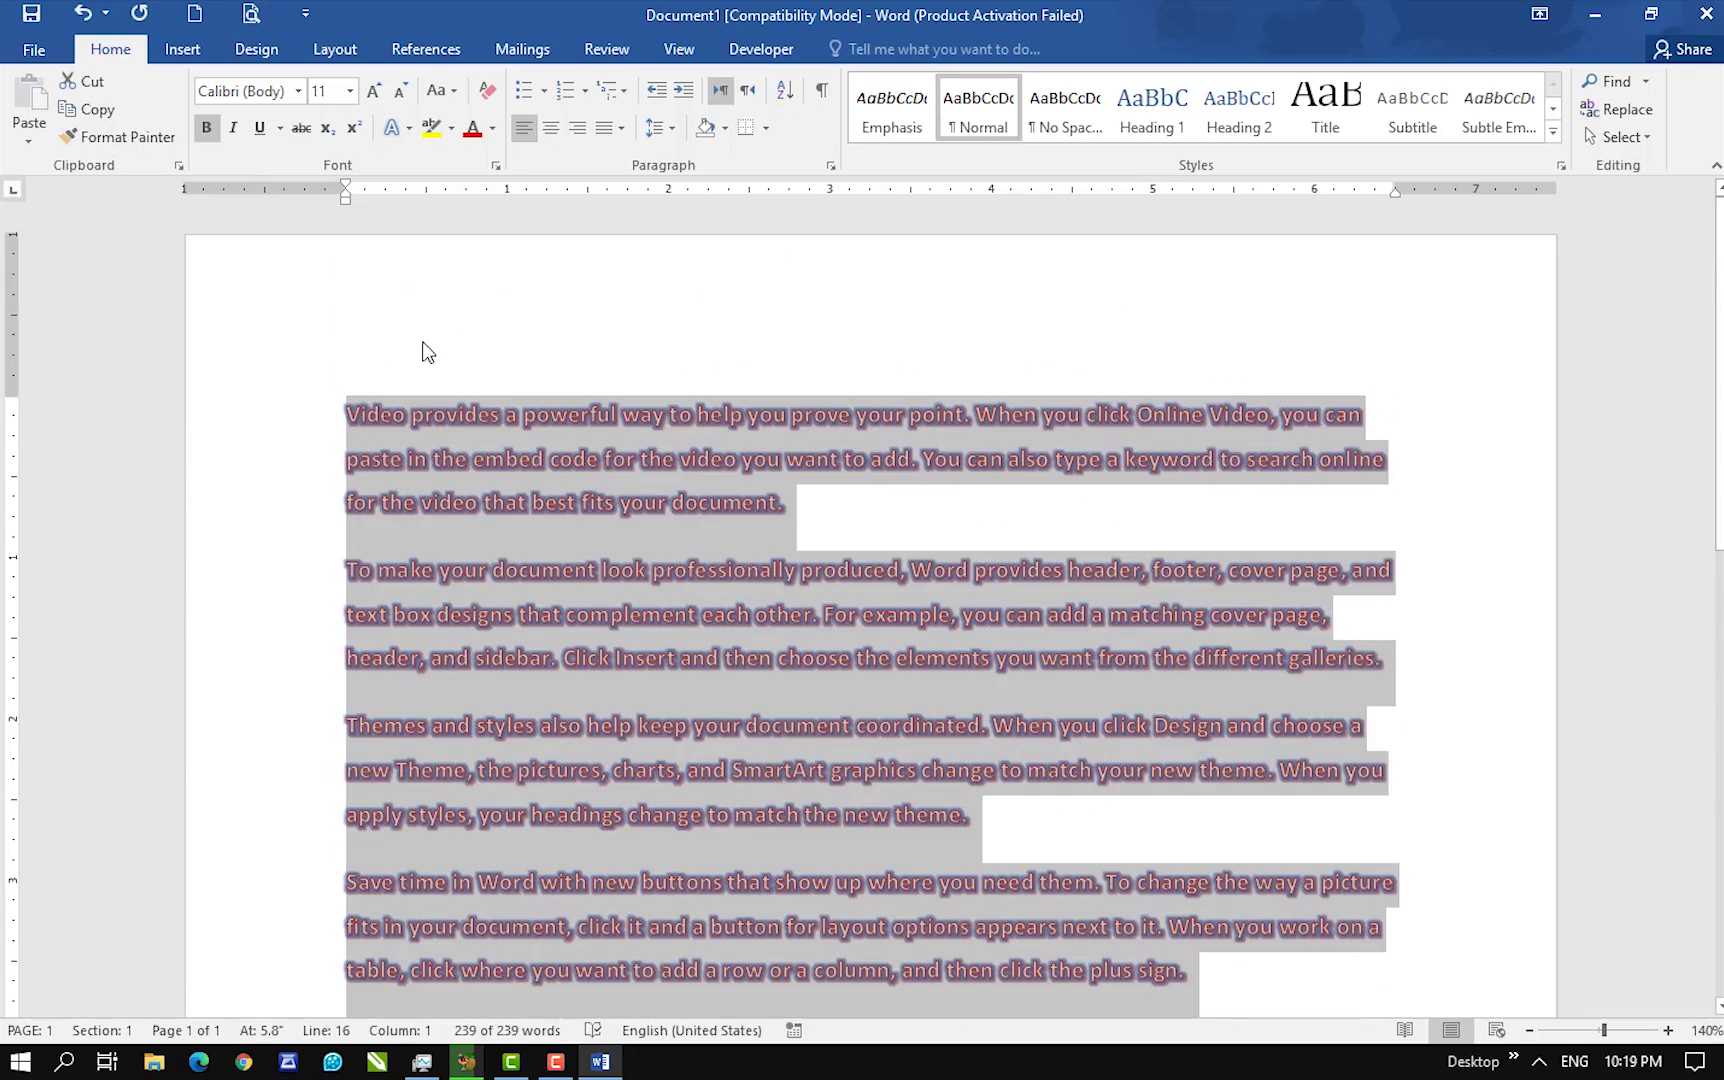
click(392, 127)
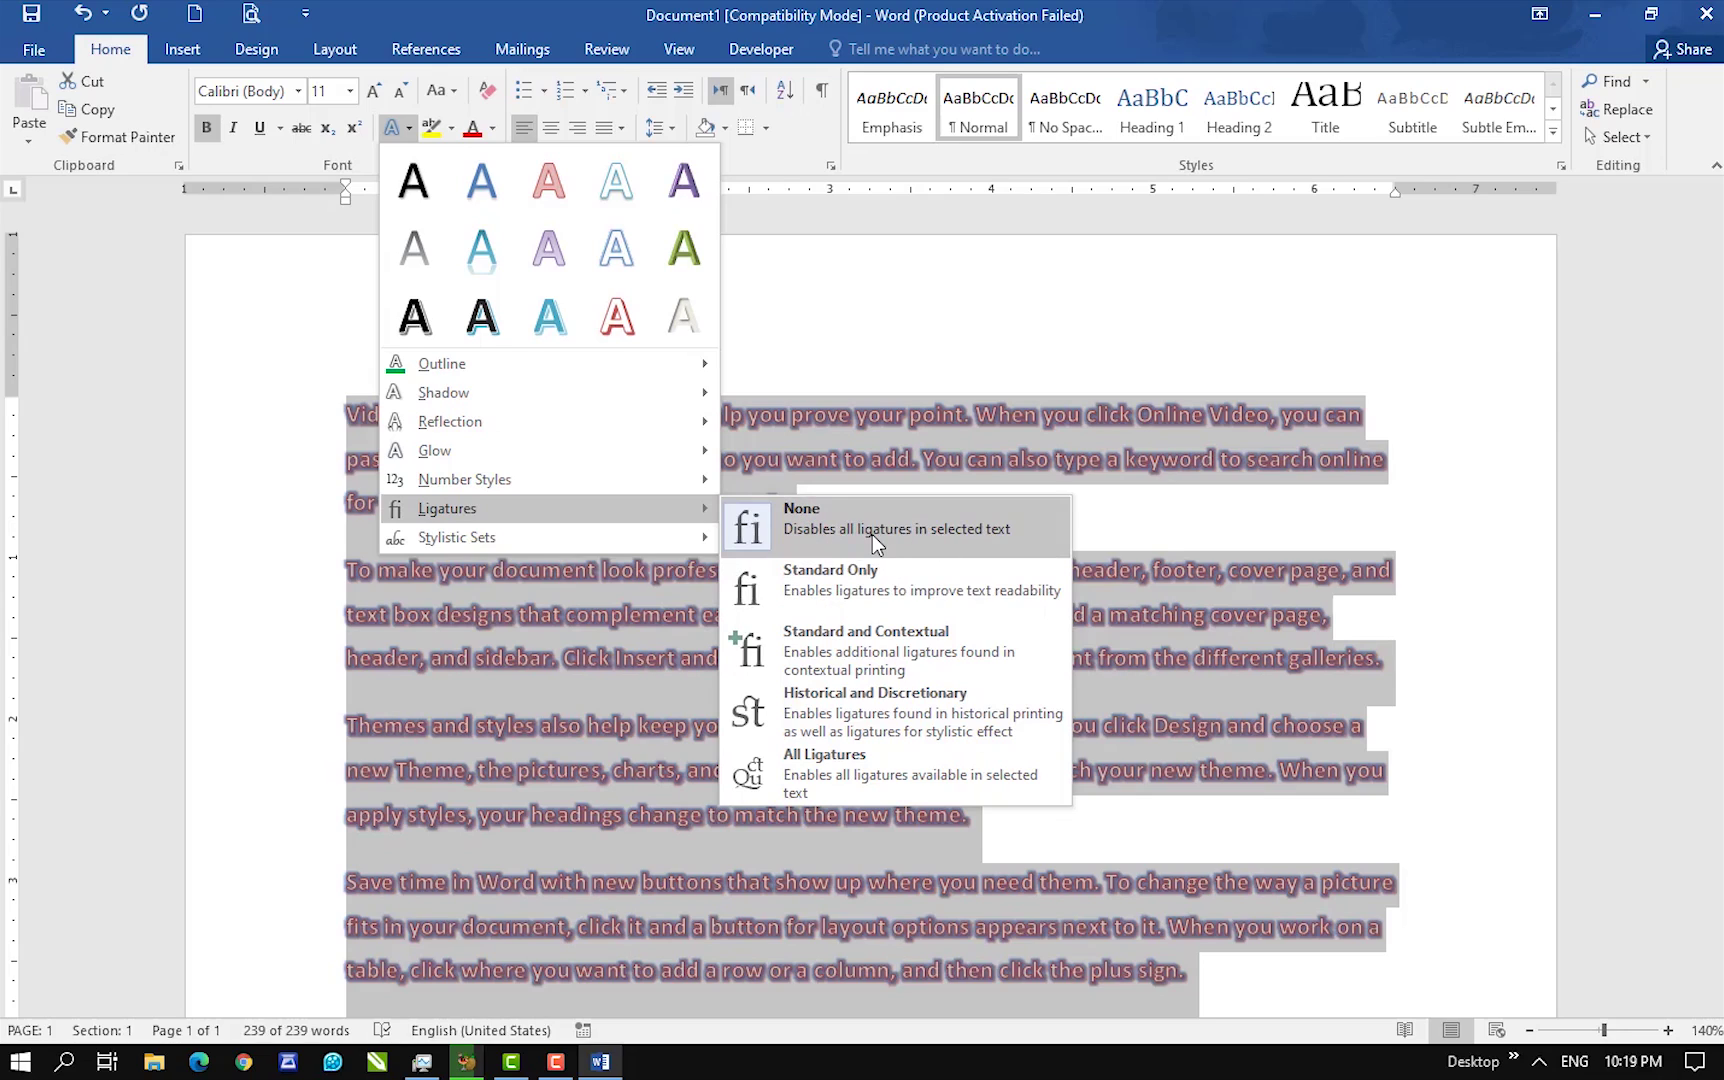
click(878, 594)
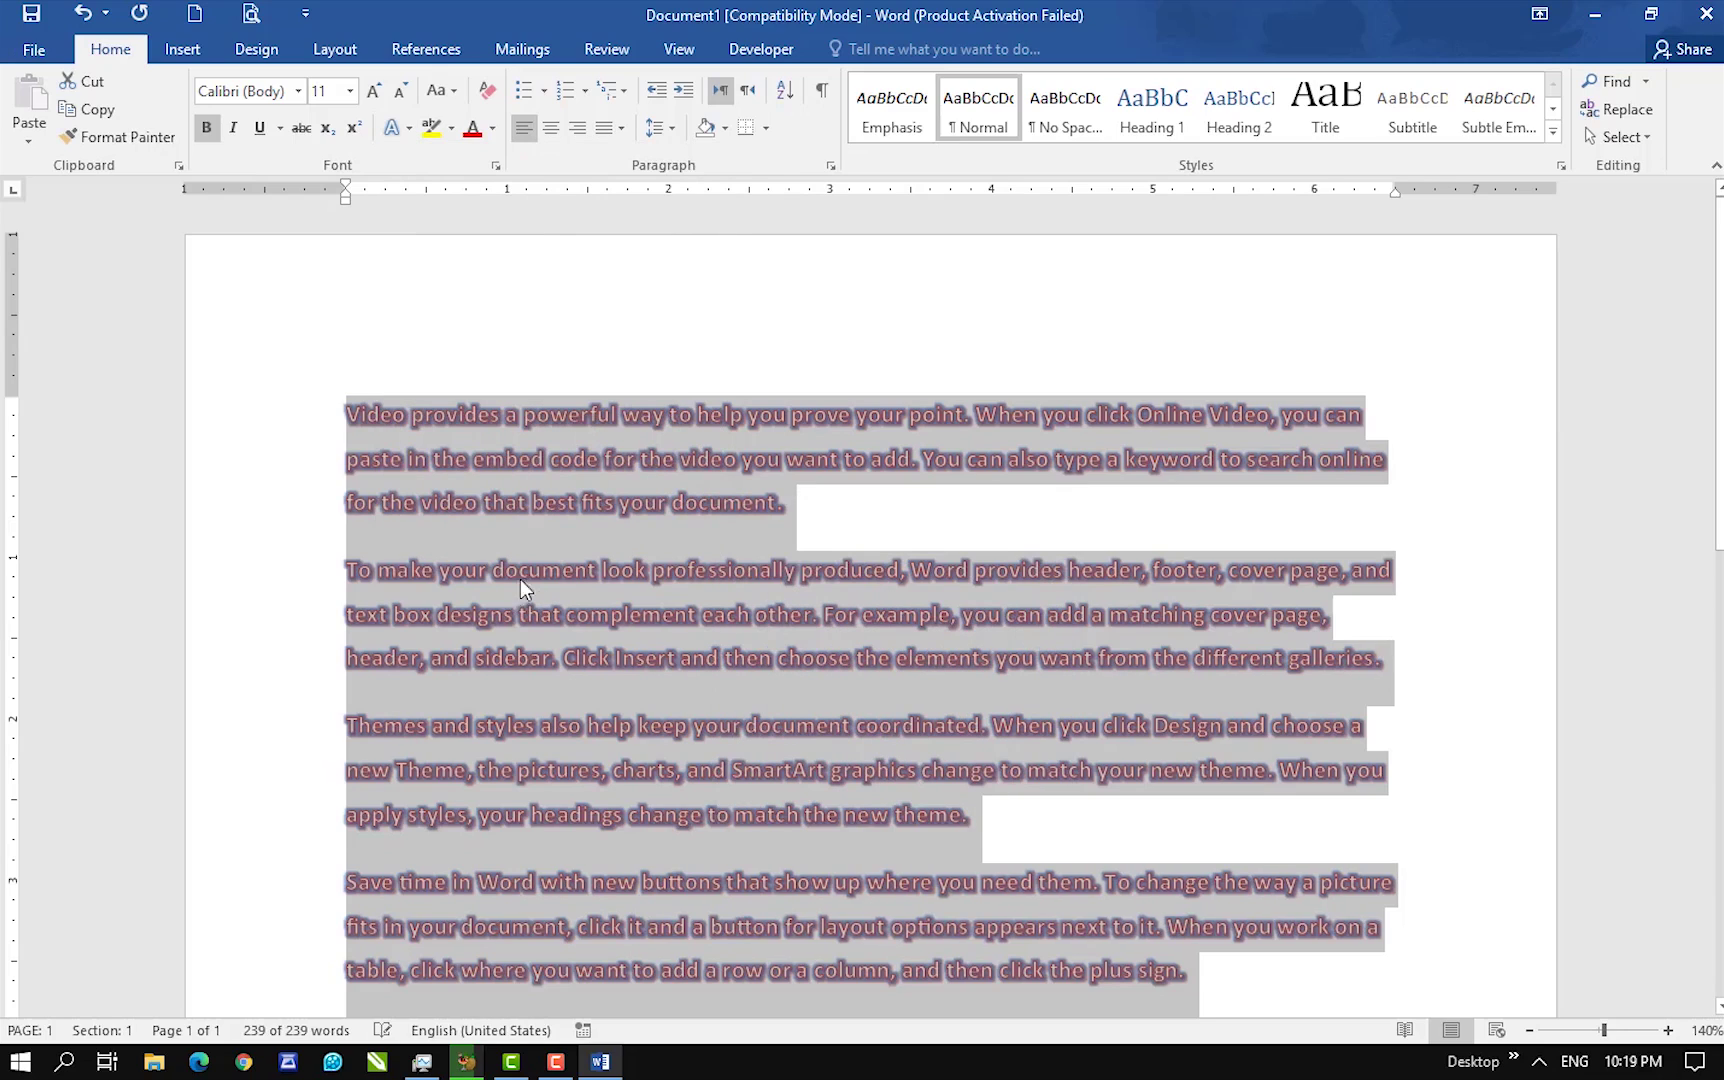
- Undo the last ligature change and apply Standard and Contextual ligatures to the whole sample text
key(ctrl+z)
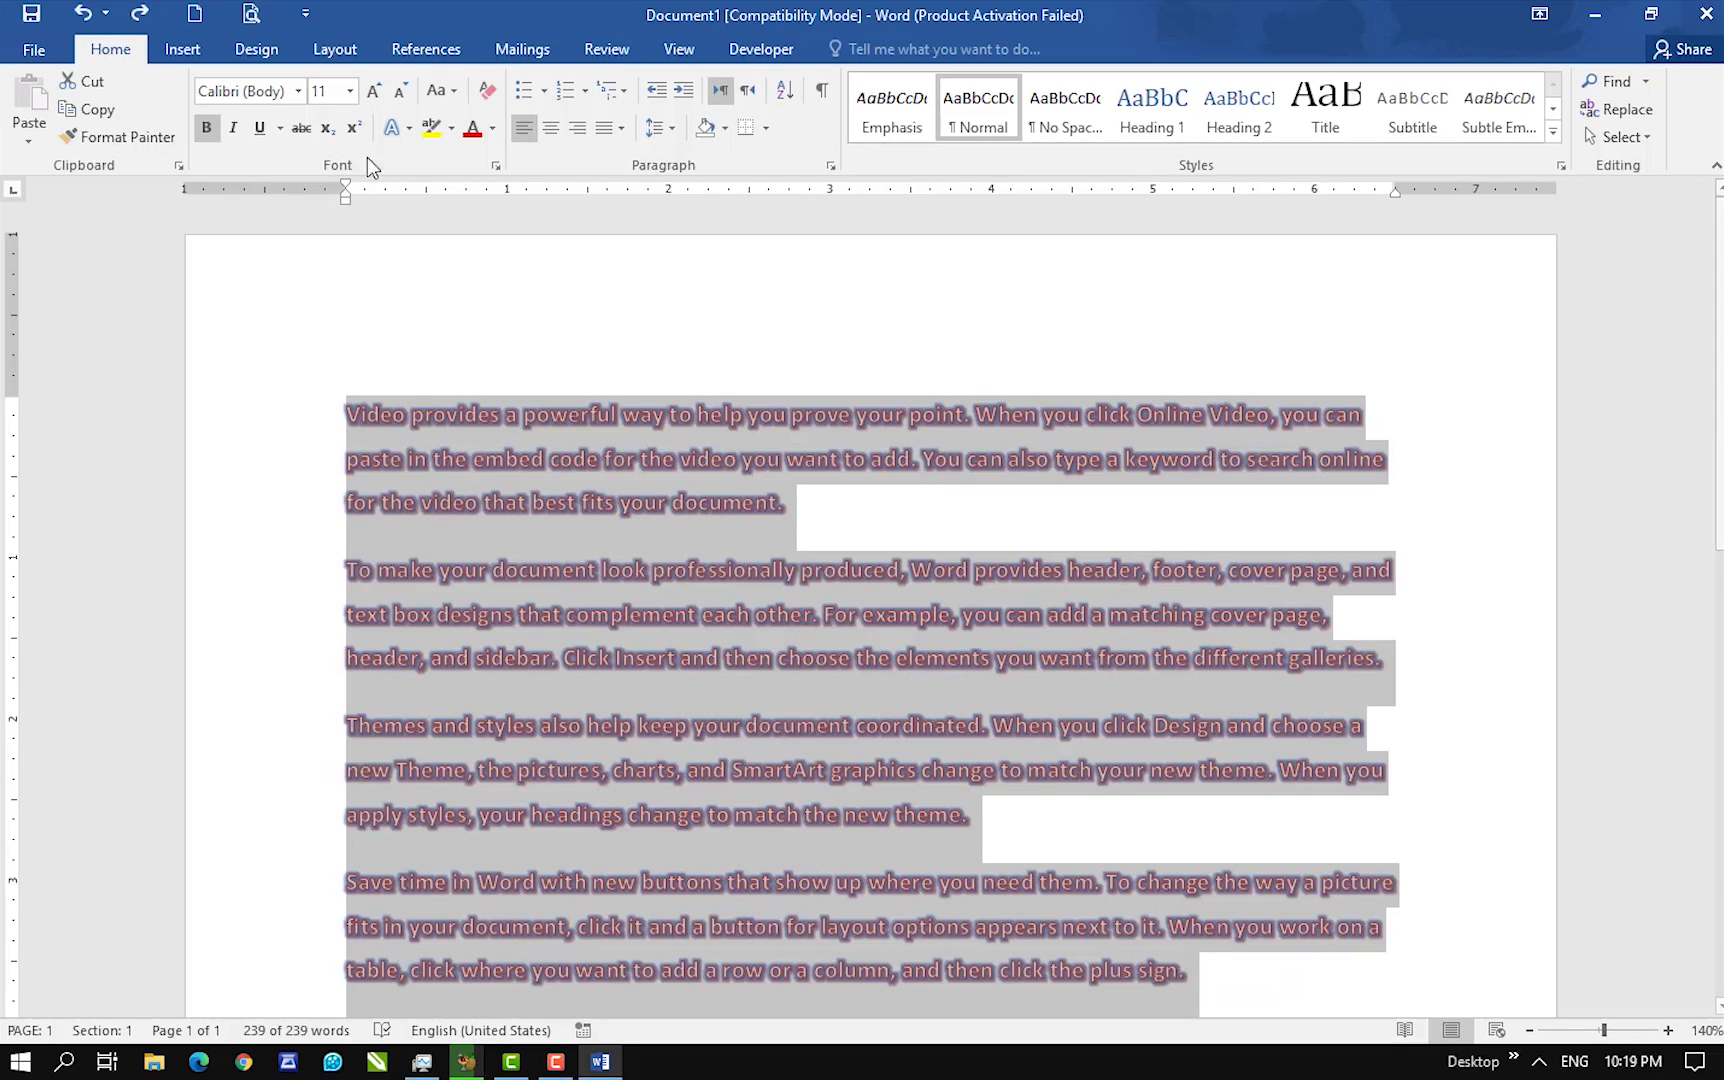
click(397, 127)
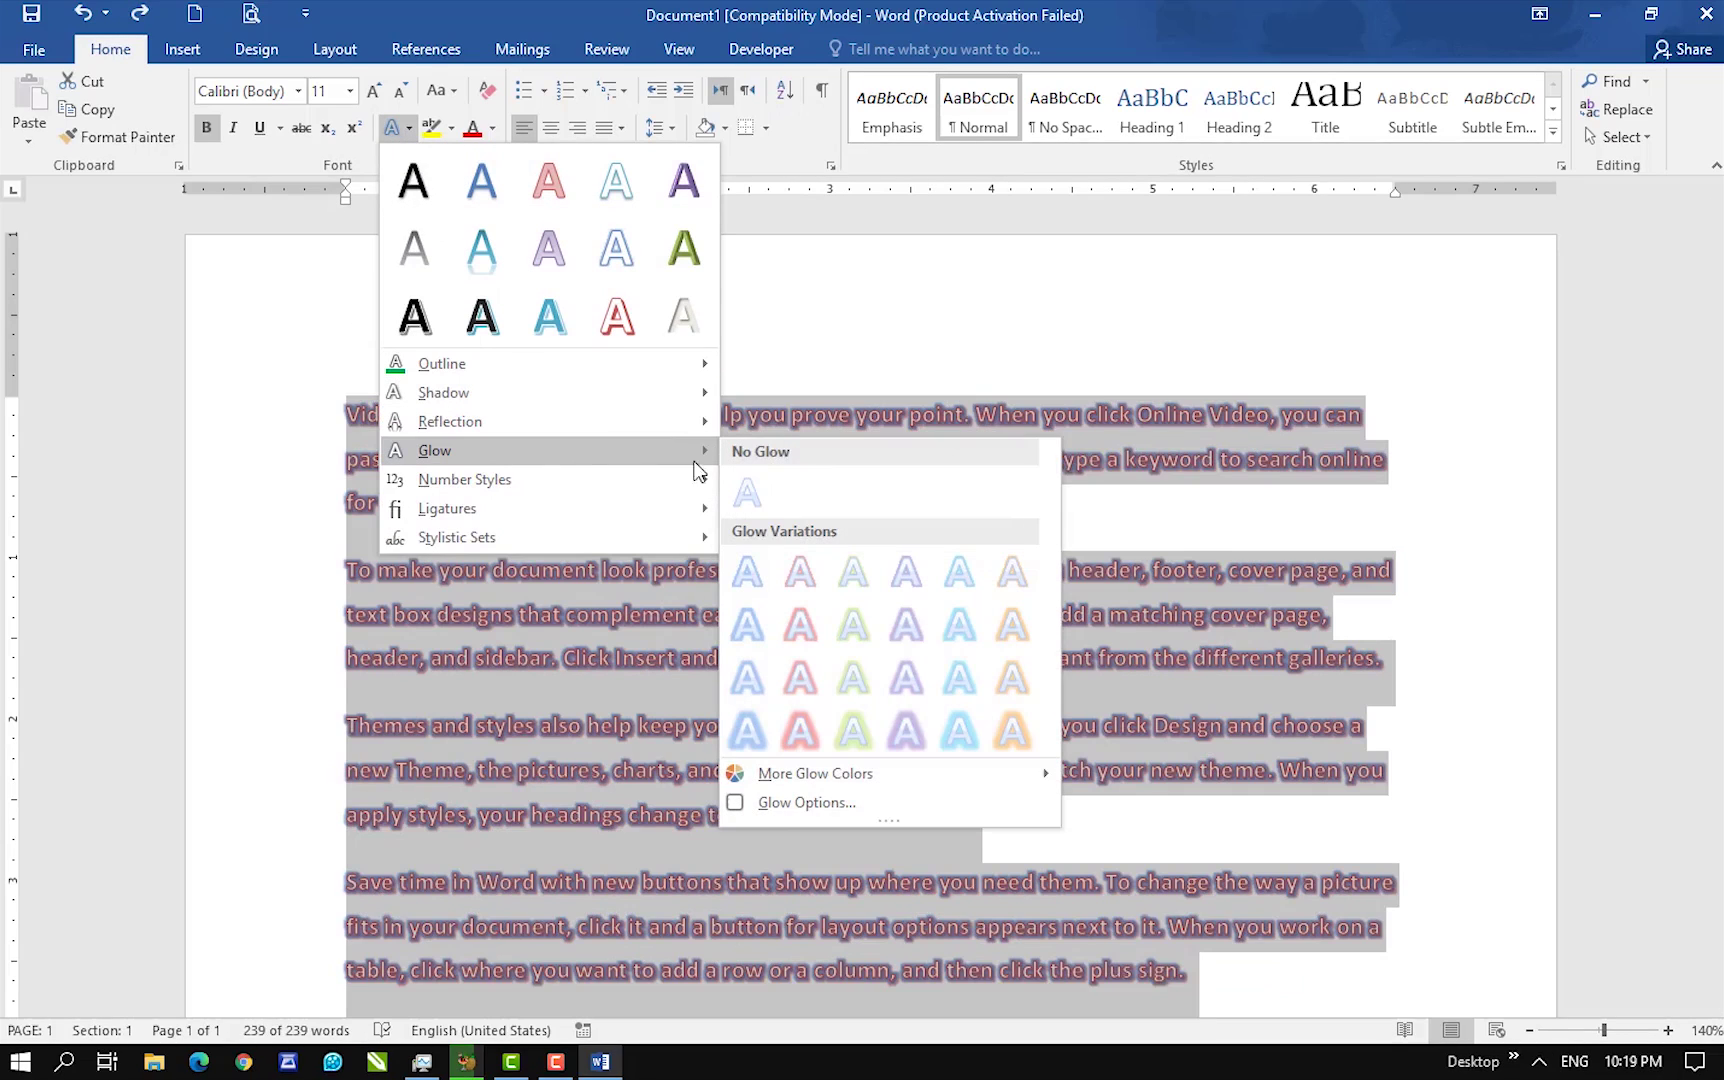
mouse_move(527, 520)
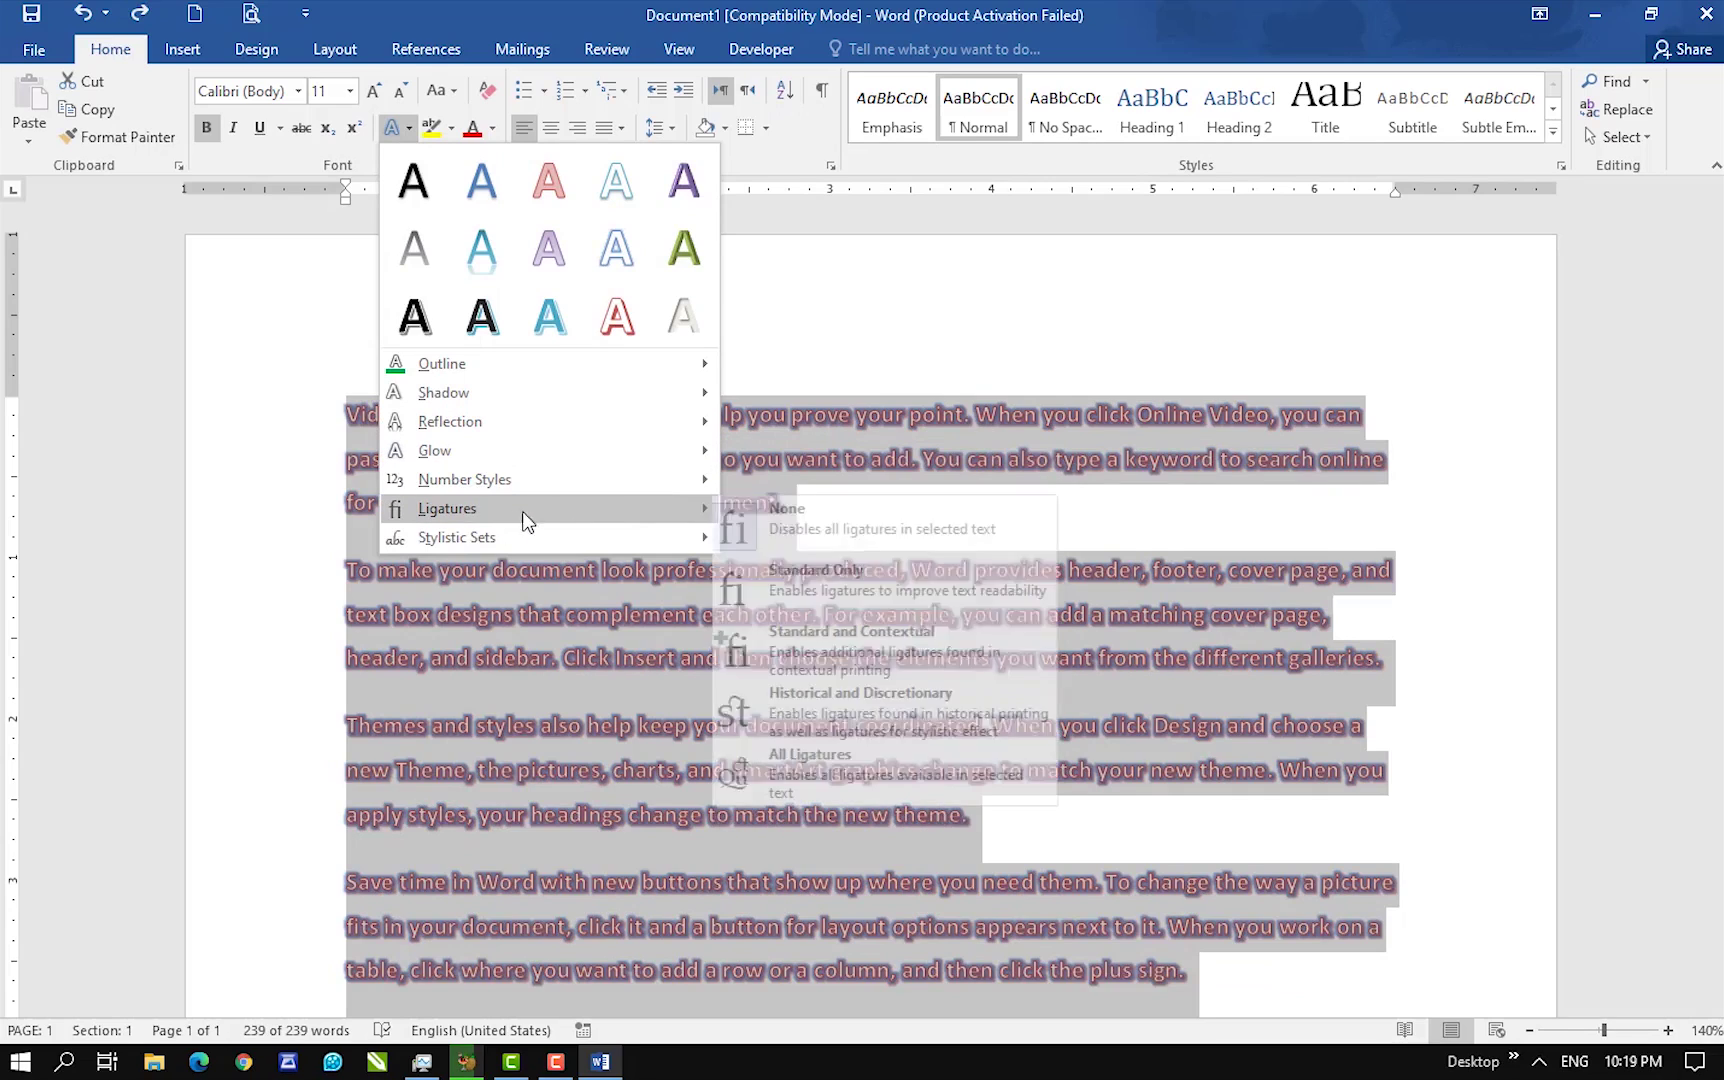
click(857, 655)
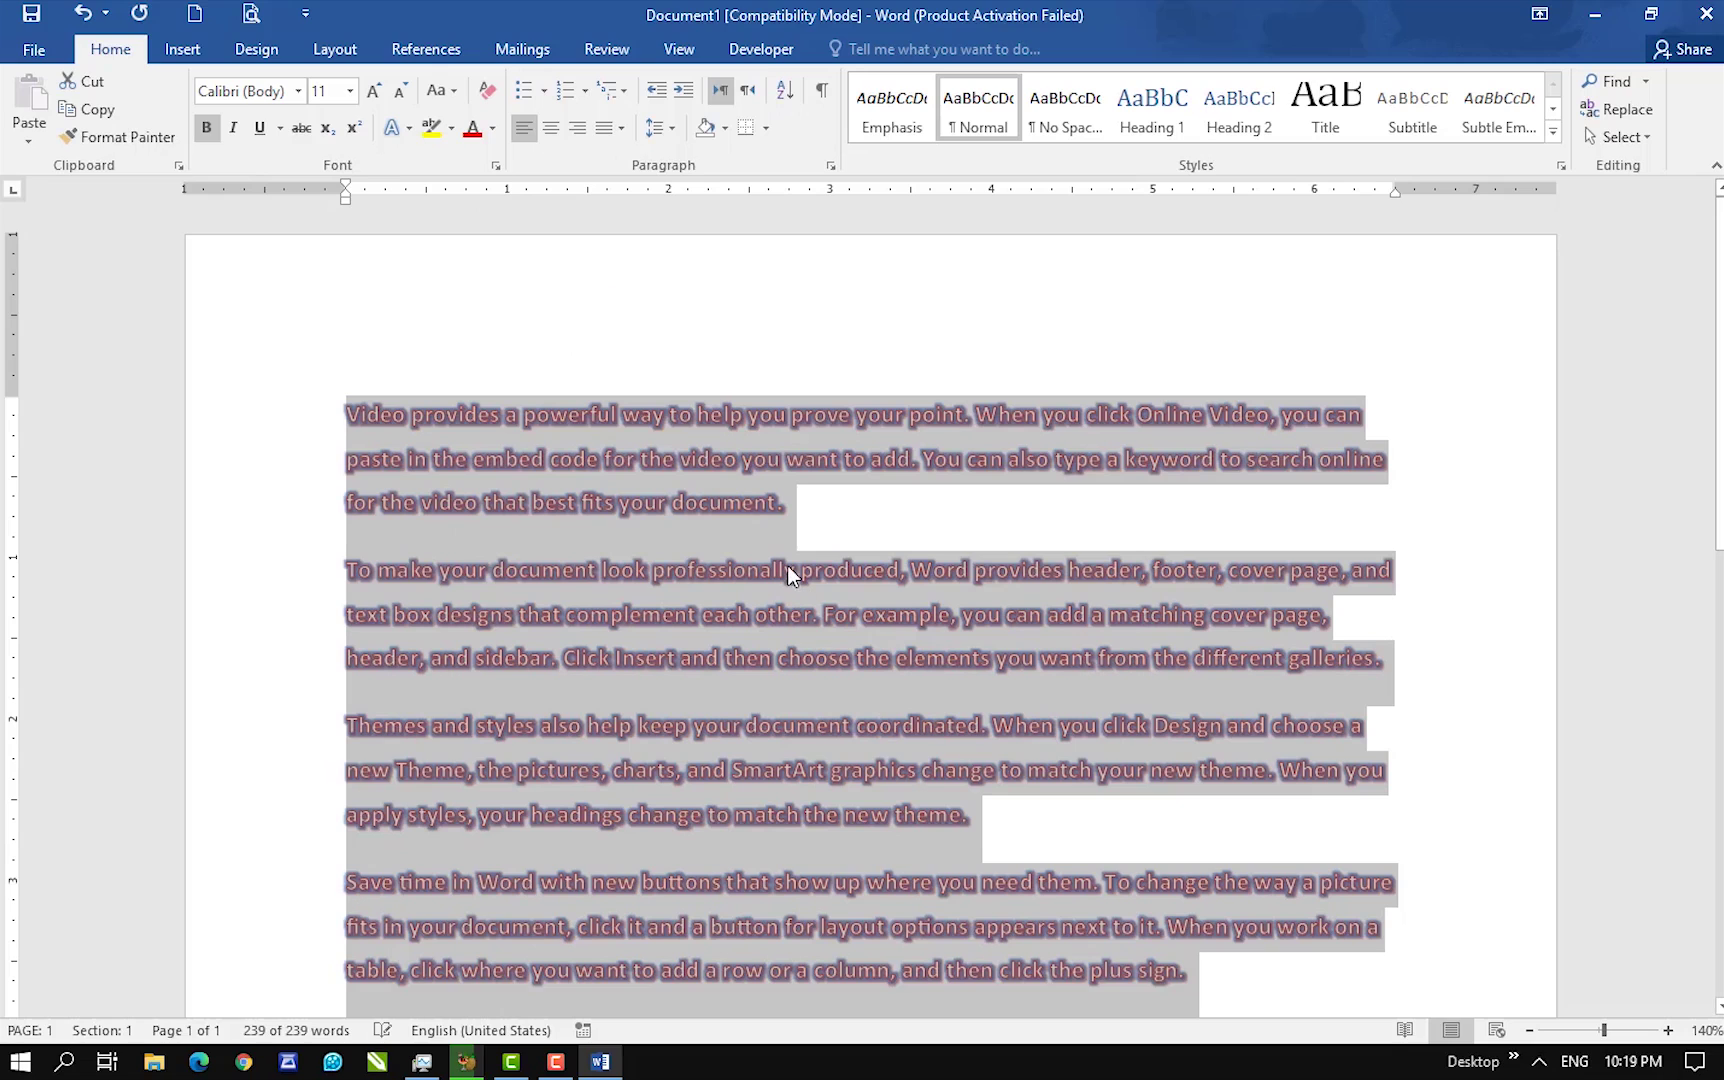
- Switch the ligatures of the whole sample text to Historical and Discretionary
click(407, 131)
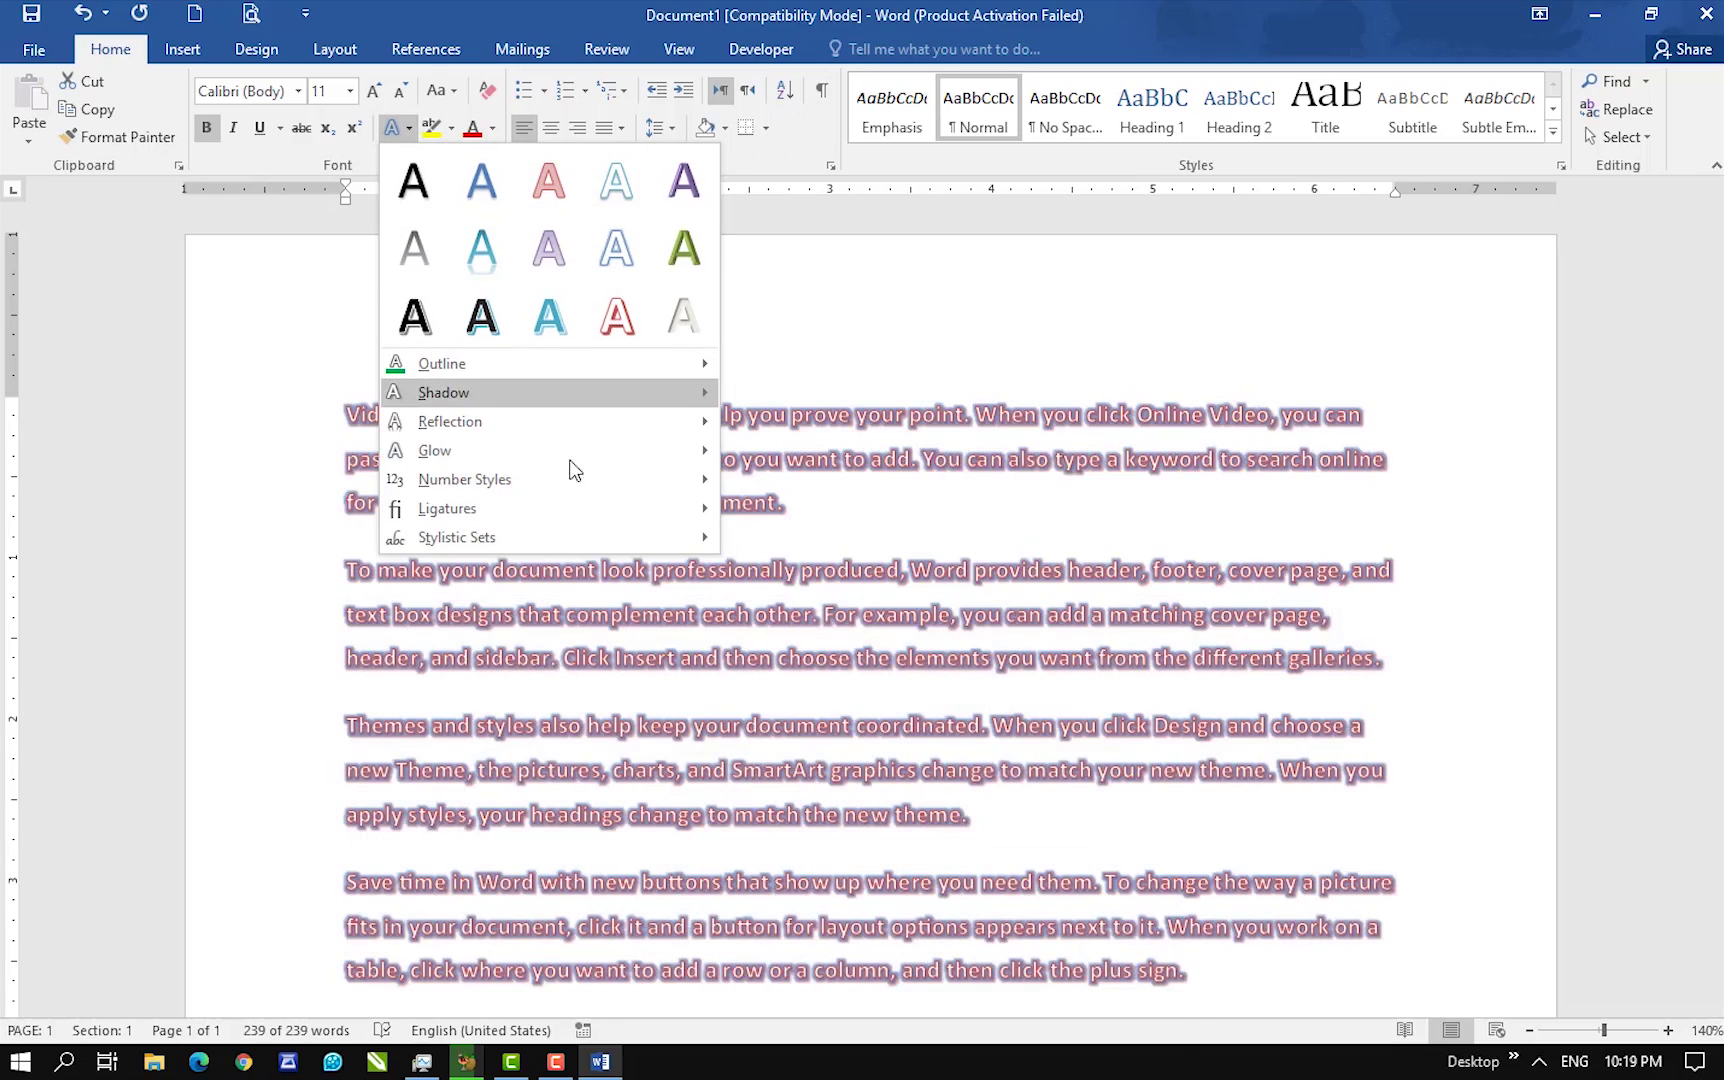
mouse_move(670, 510)
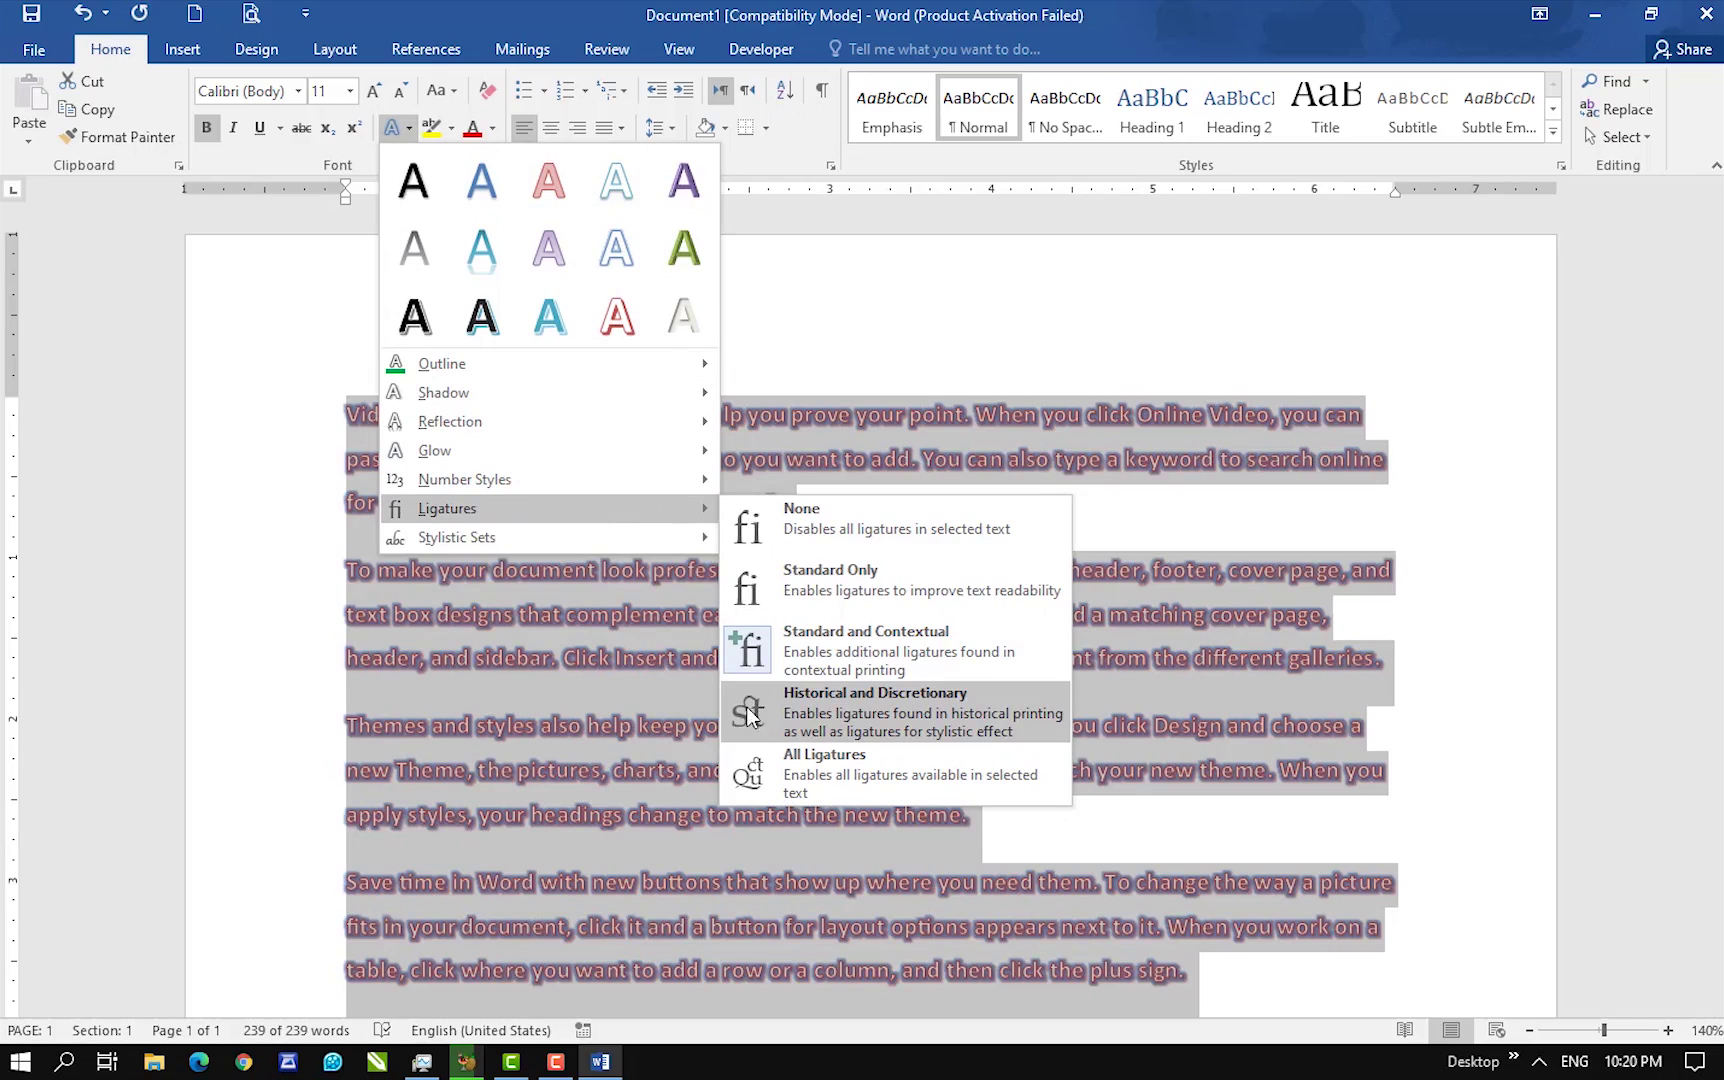
click(851, 712)
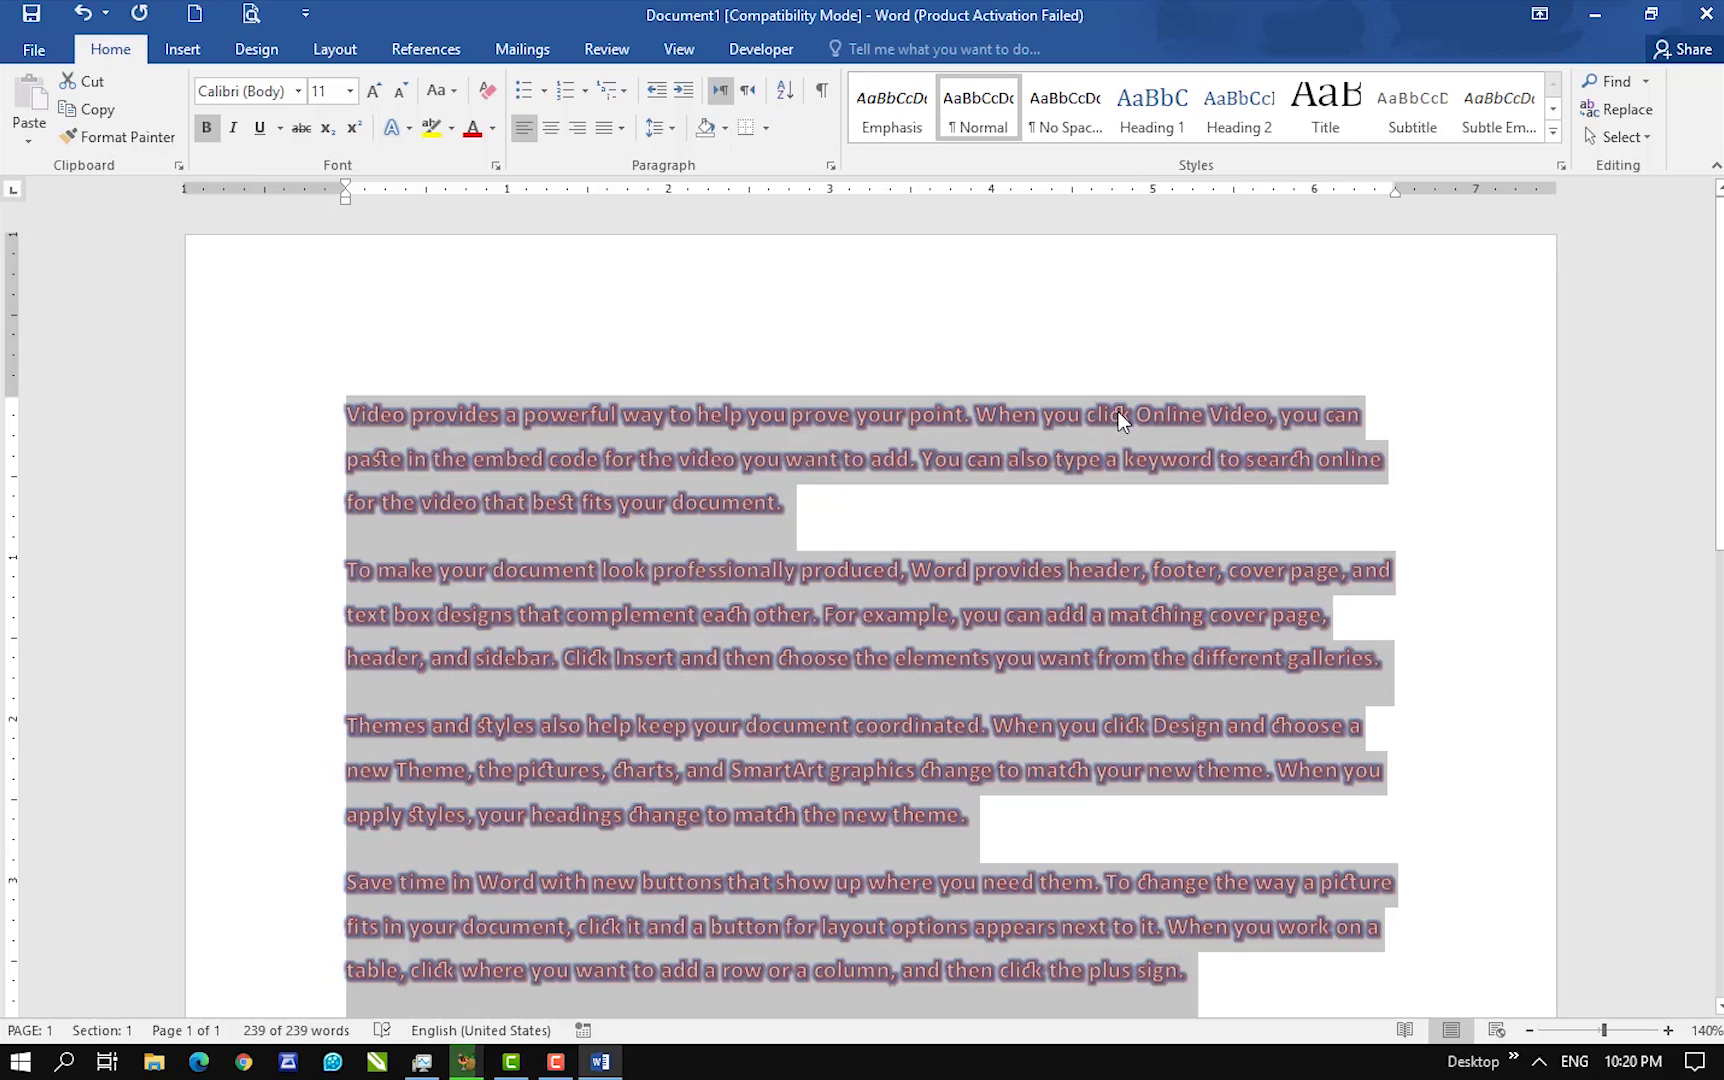
- Apply All Ligatures to the whole sample text and change its font to Arial Rounded MT Bold
click(394, 125)
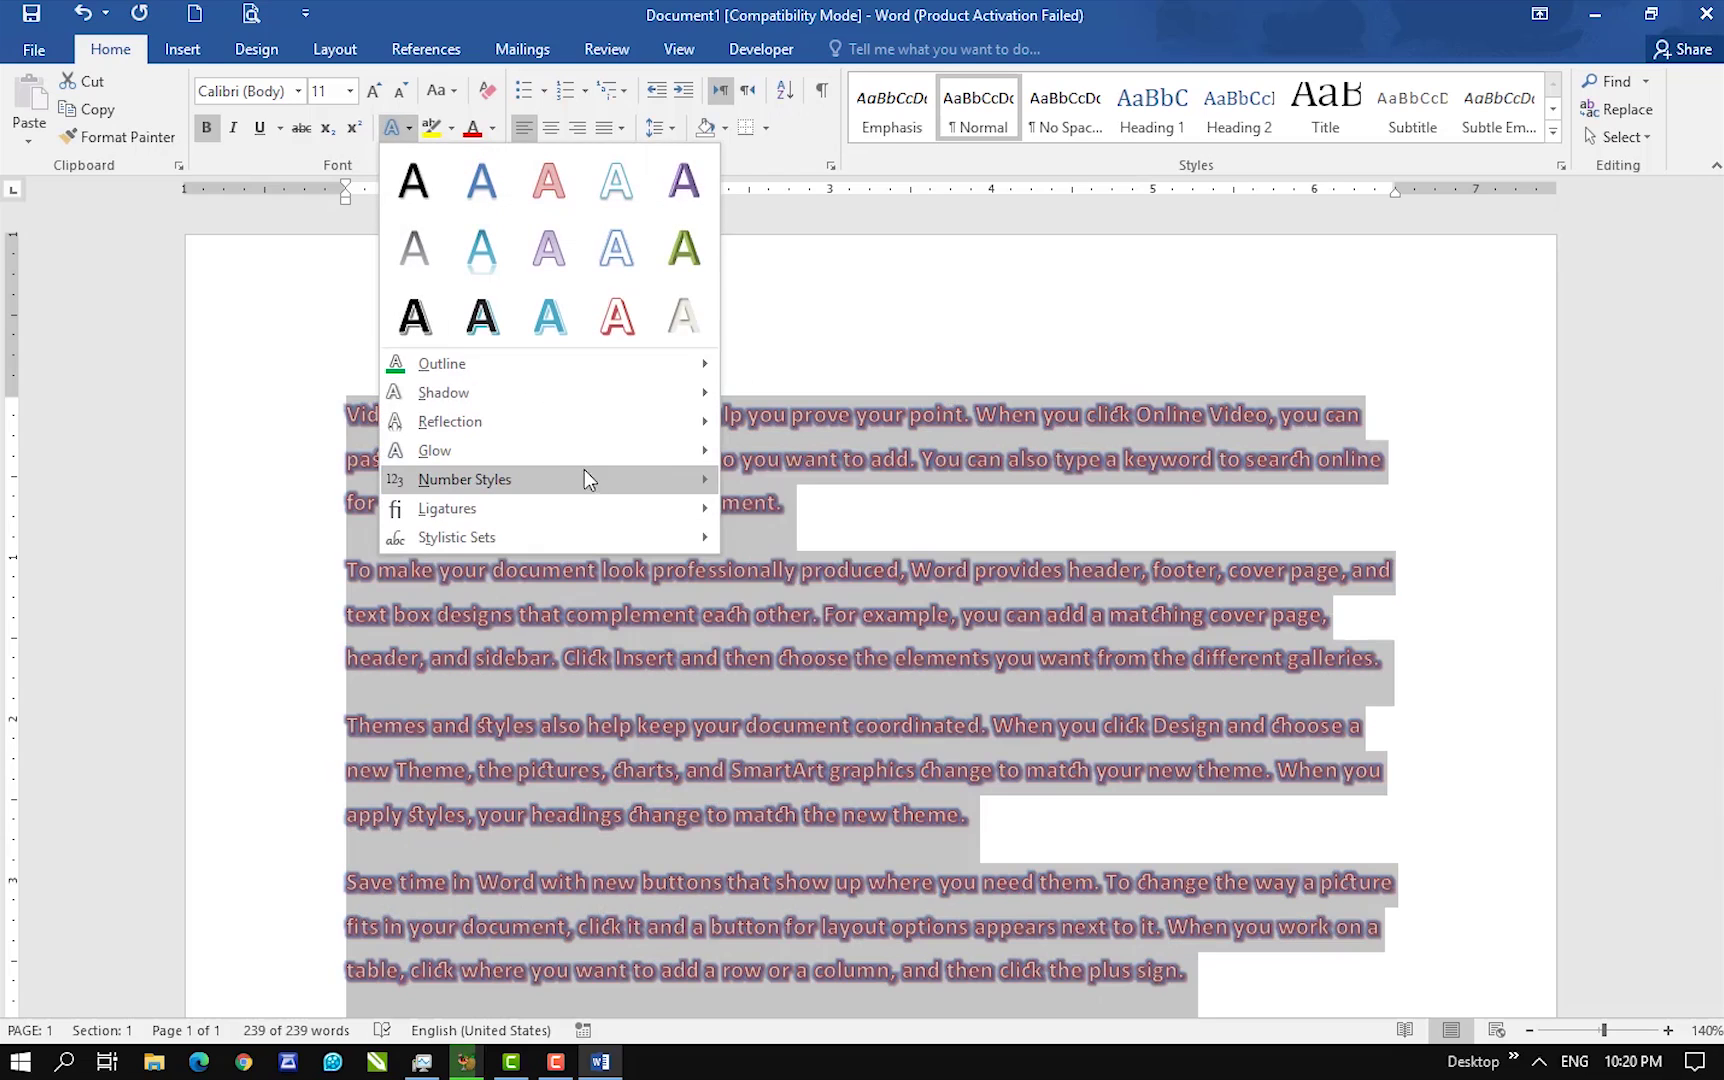
mouse_move(673, 510)
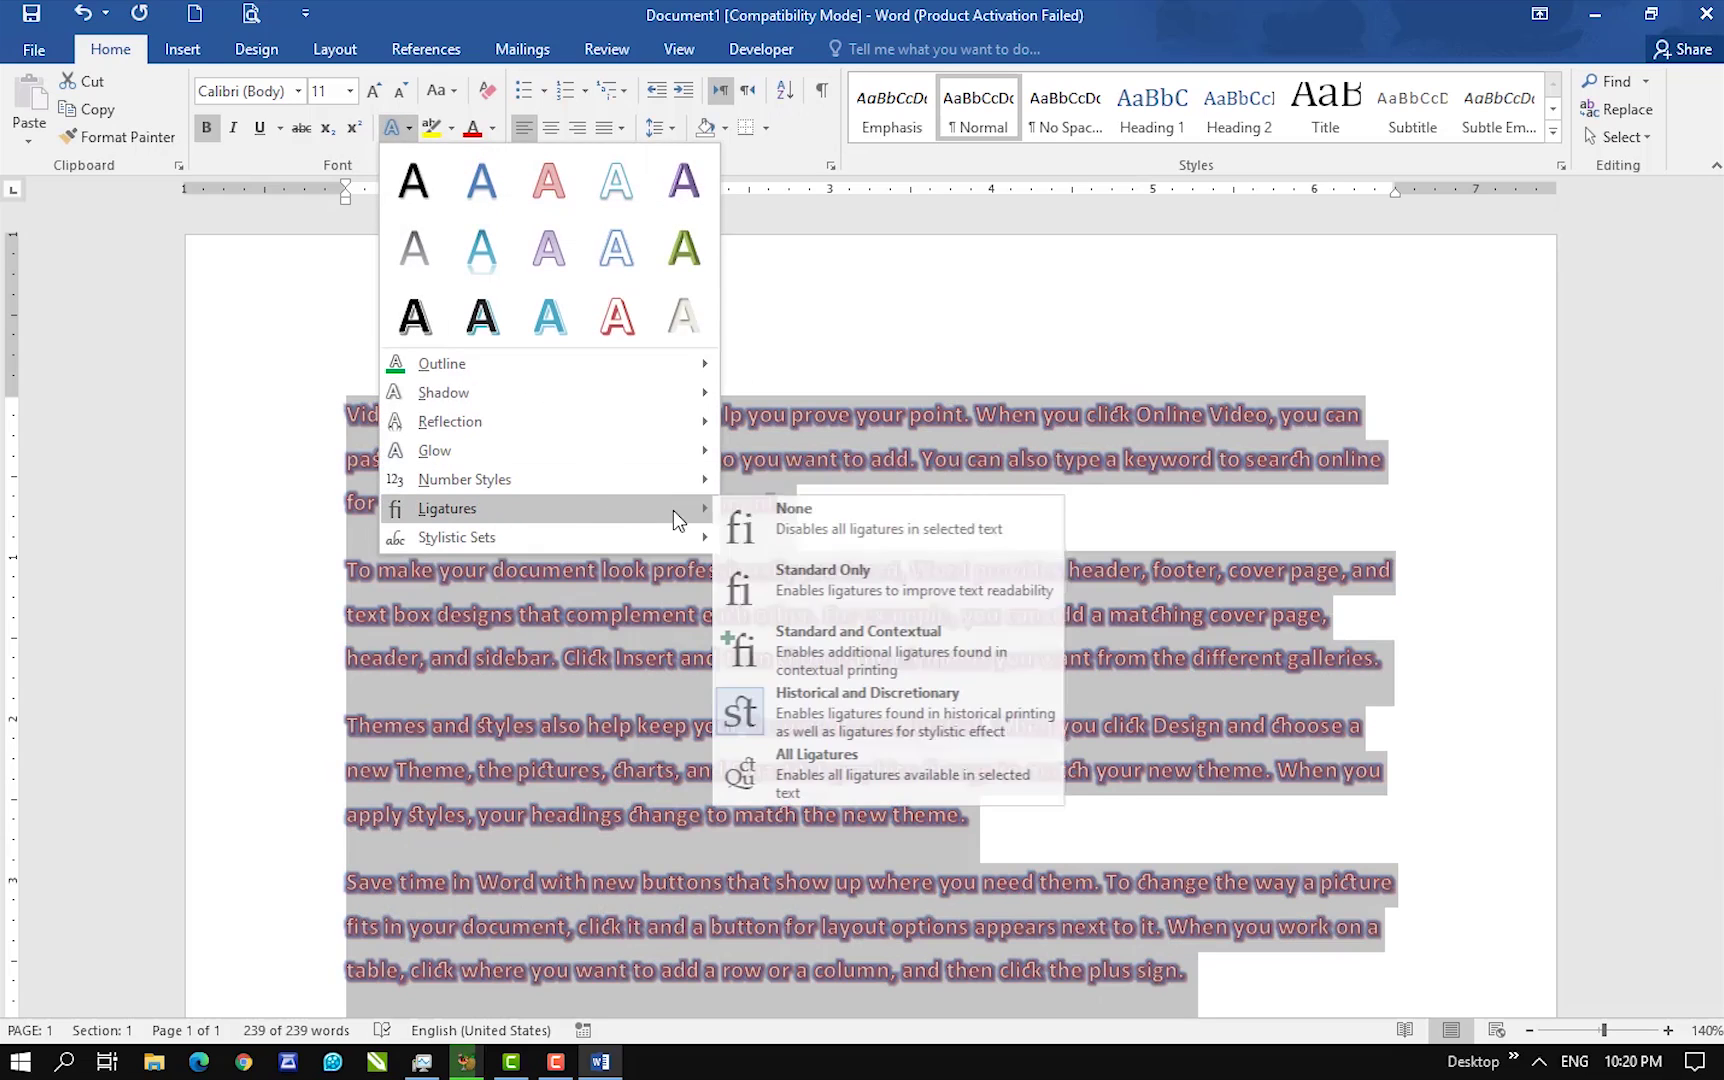
click(824, 777)
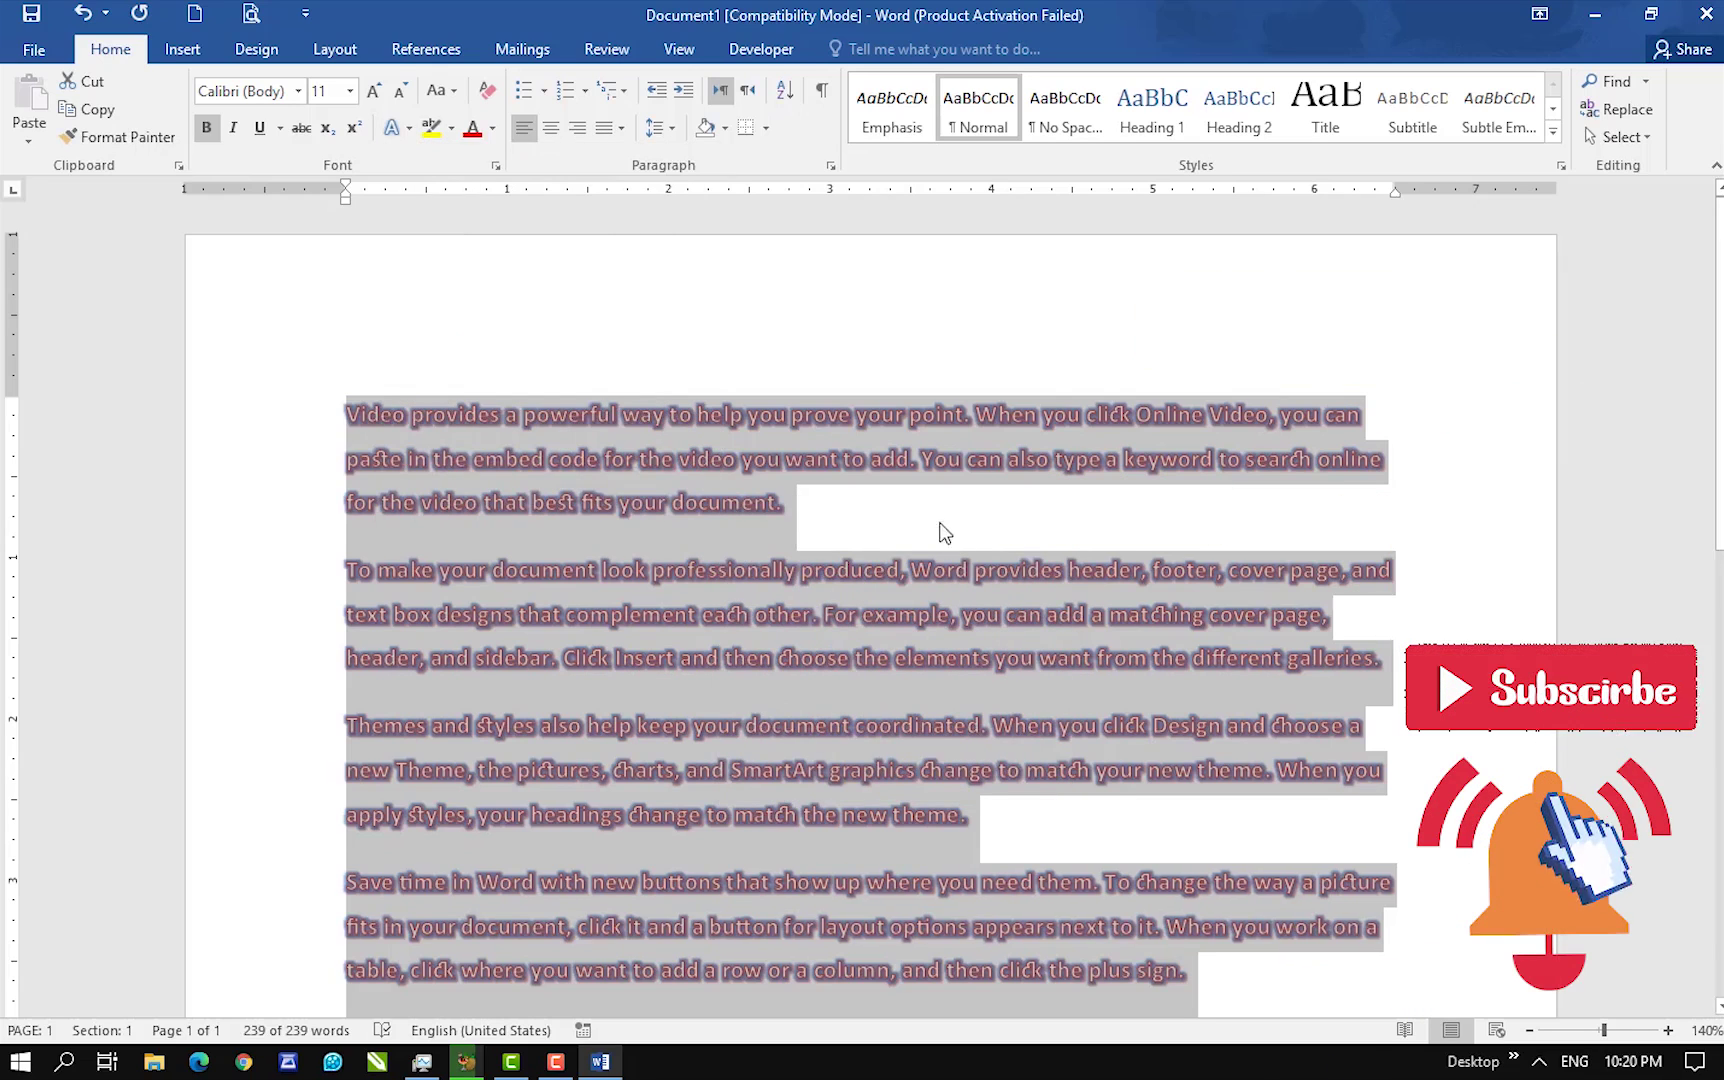
click(298, 91)
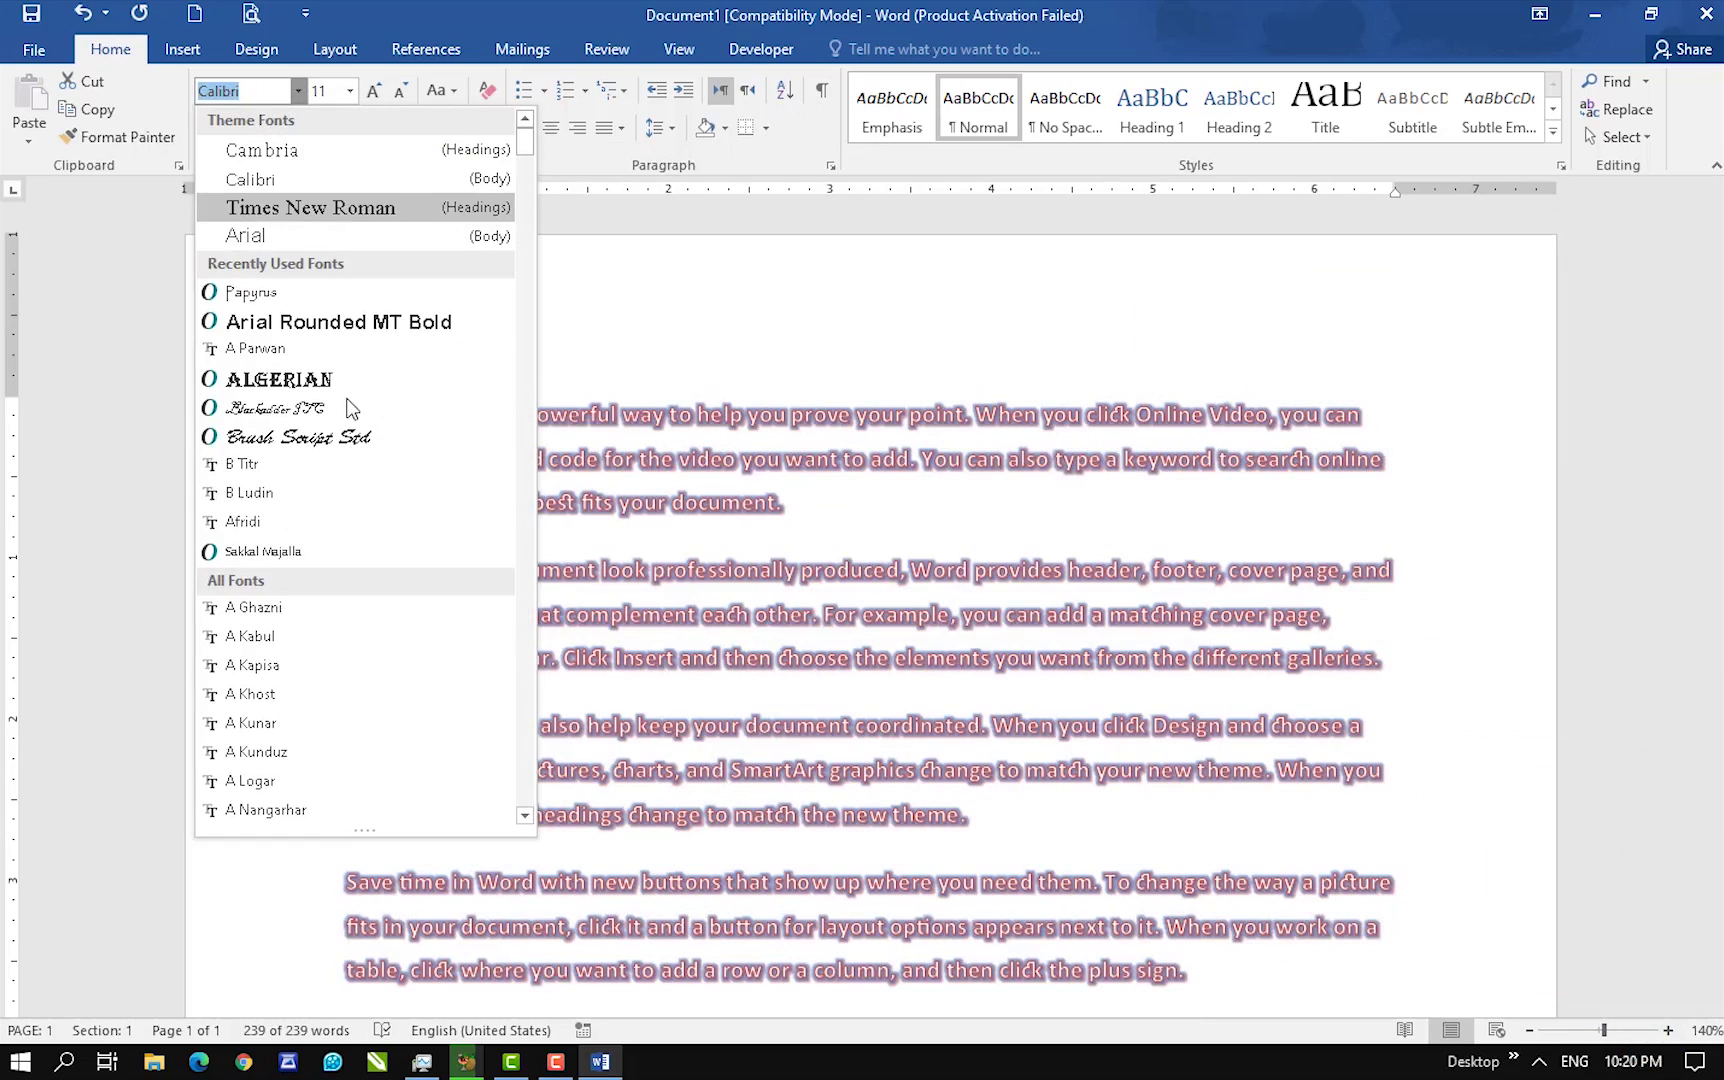
click(305, 322)
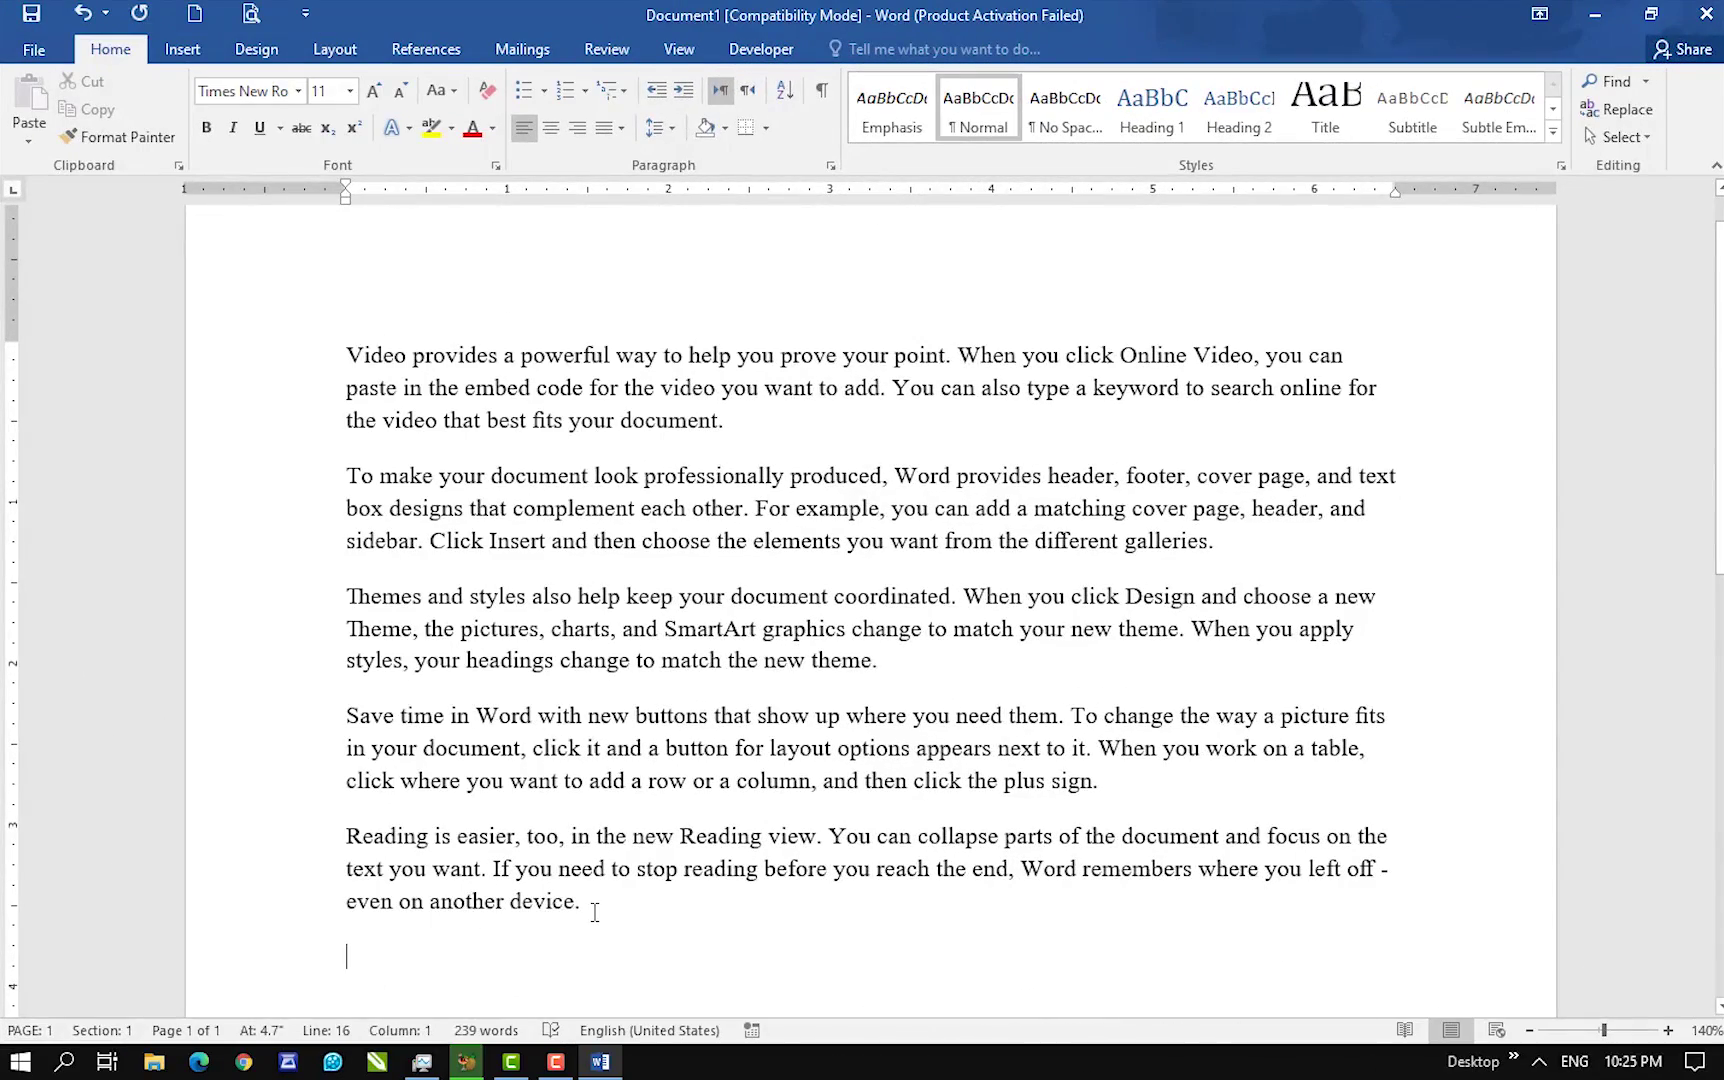
triple_click(240, 376)
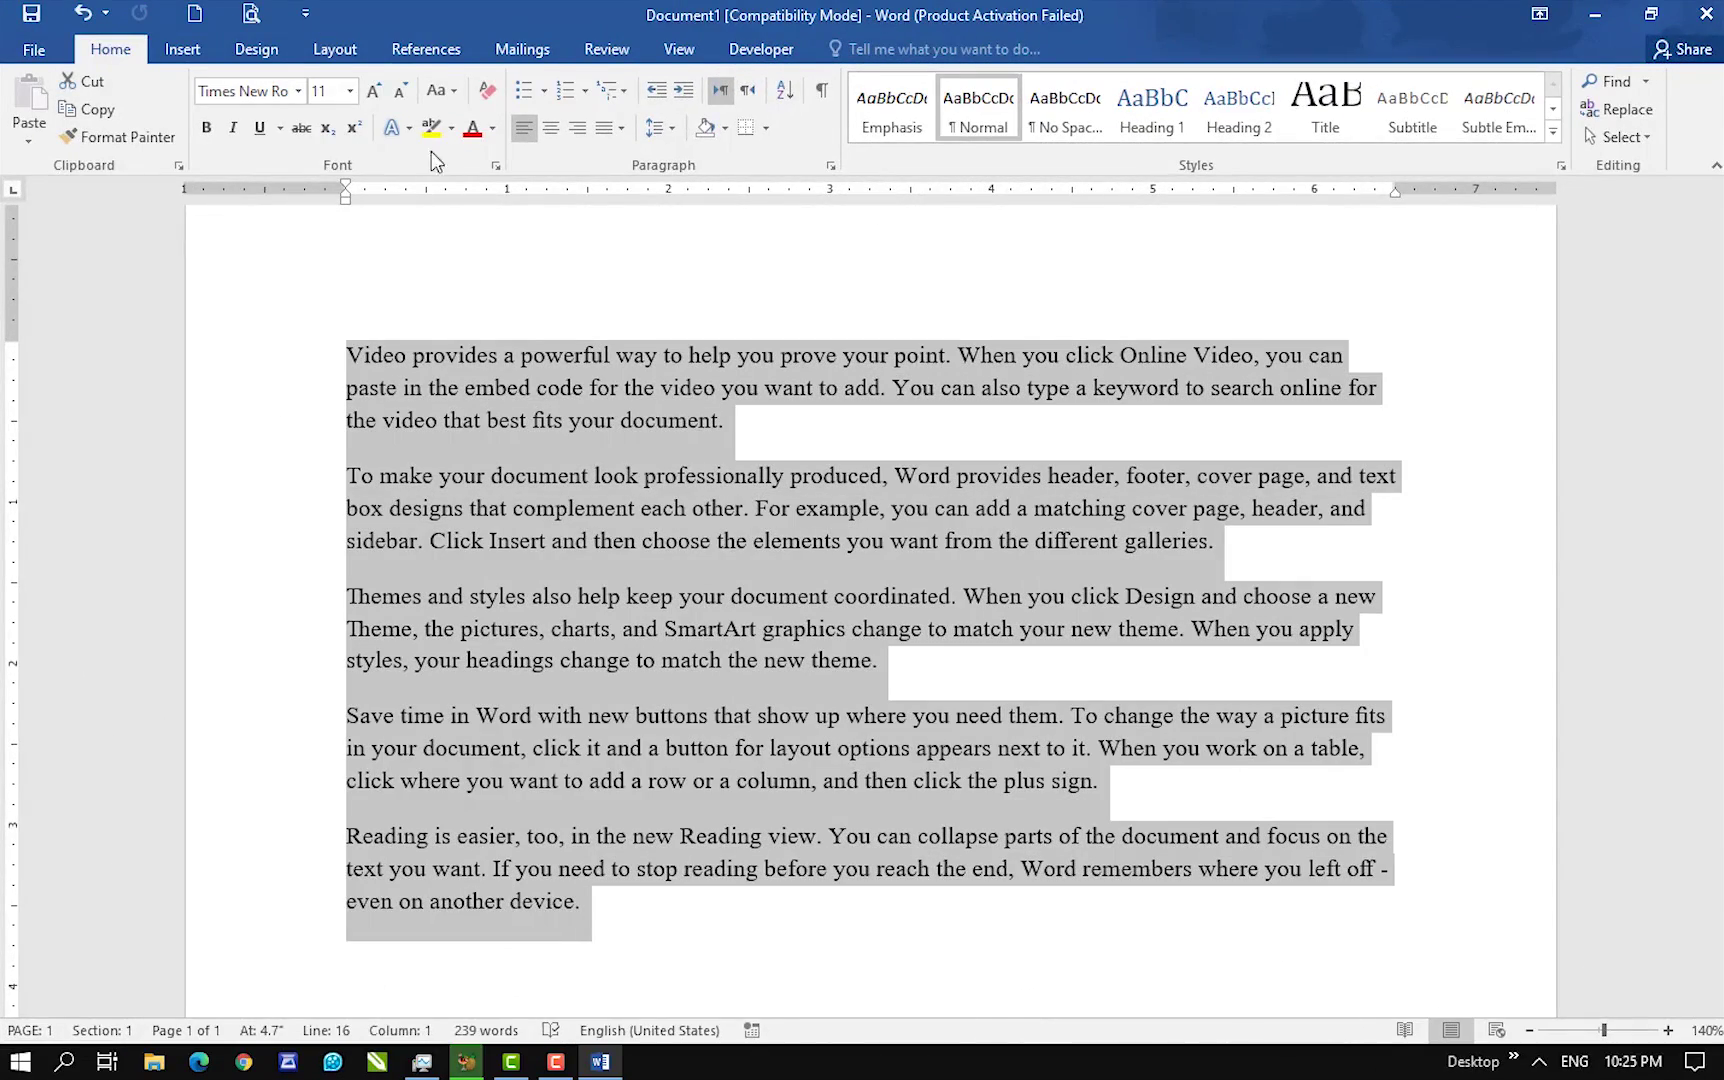
click(451, 128)
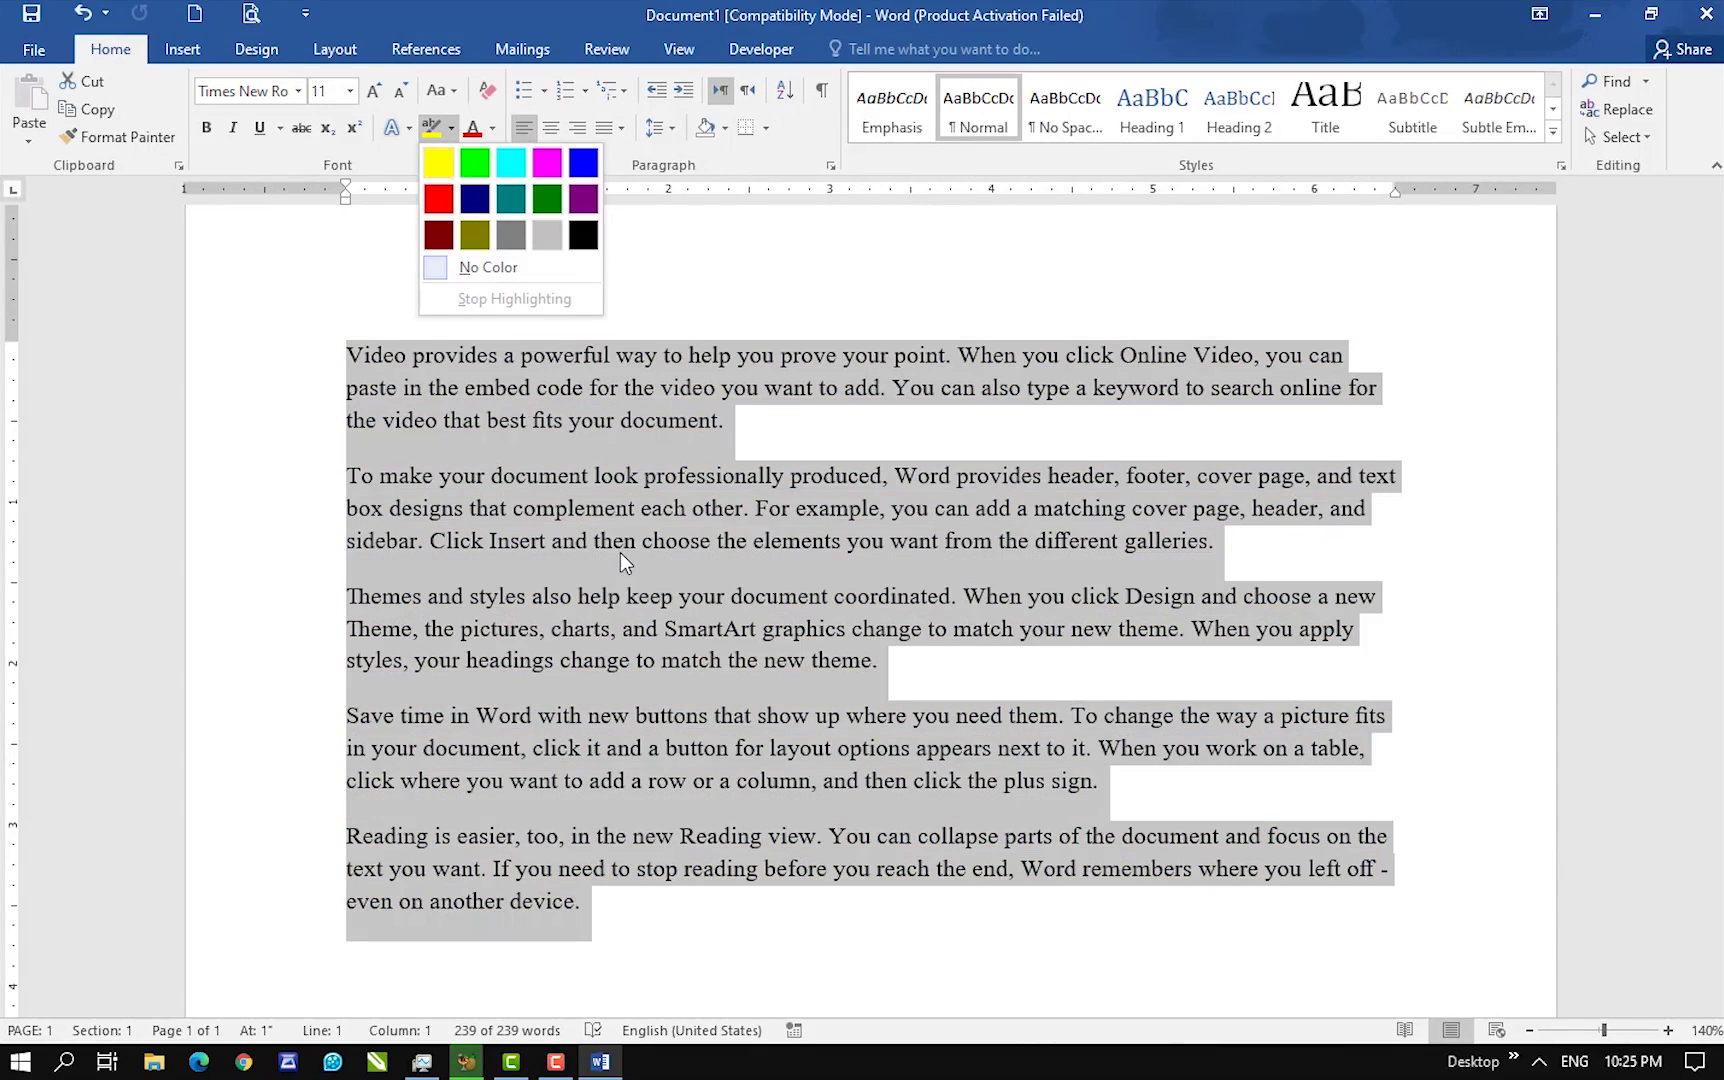
key(Escape)
- Highlight the last two lines of the first paragraph in yellow
click(730, 421)
drag(730, 421, 347, 386)
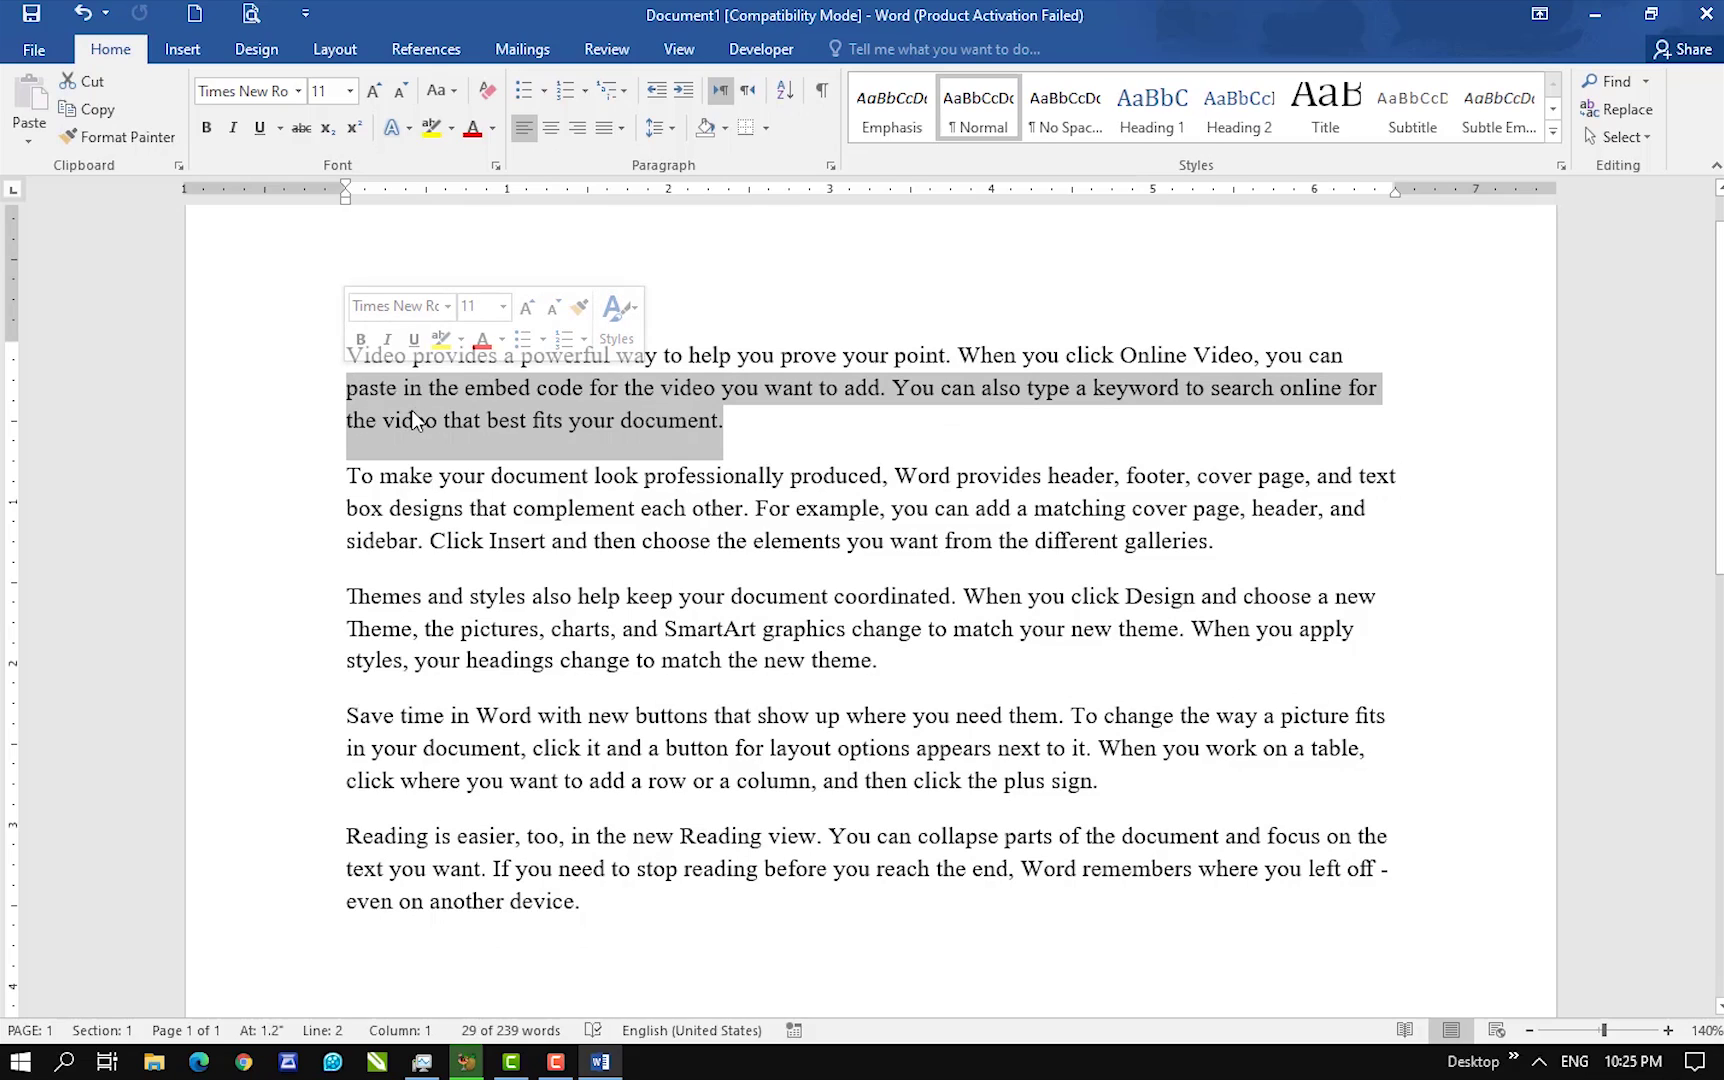
click(453, 128)
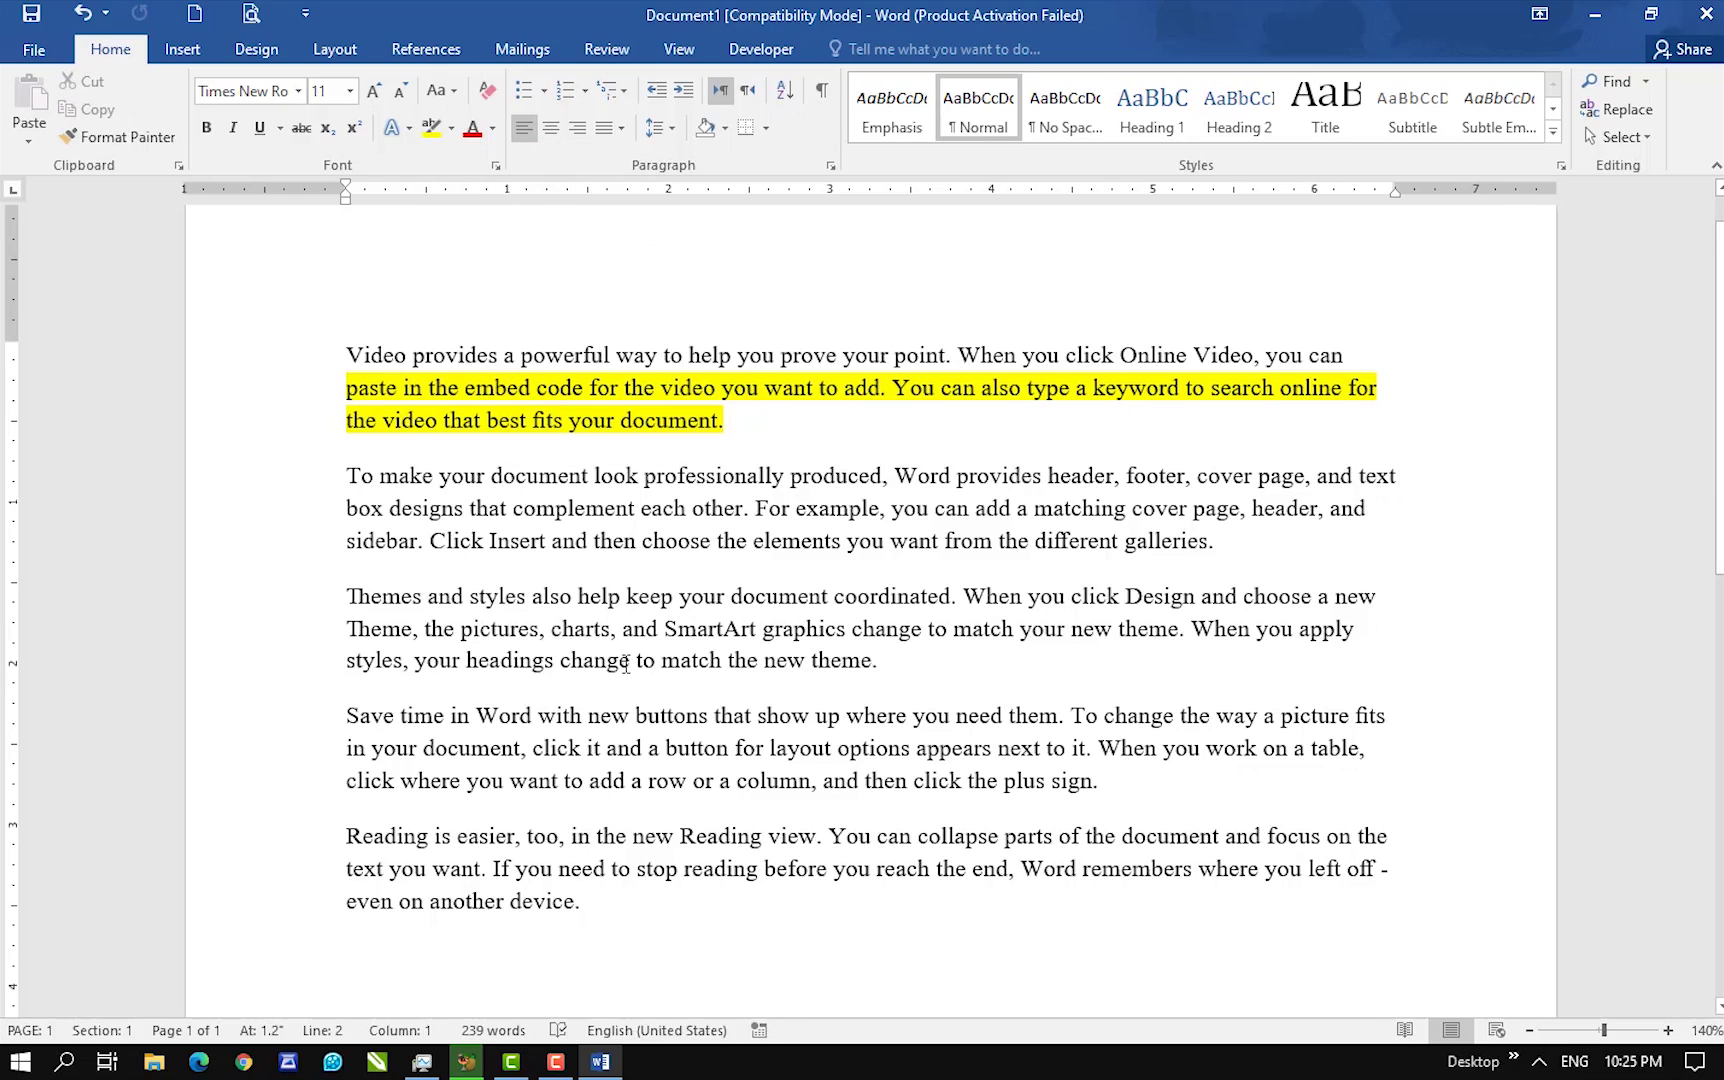
- Highlight the last two lines of the third paragraph, from "Theme, the pictures" to "new theme", in pink
drag(880, 688, 347, 630)
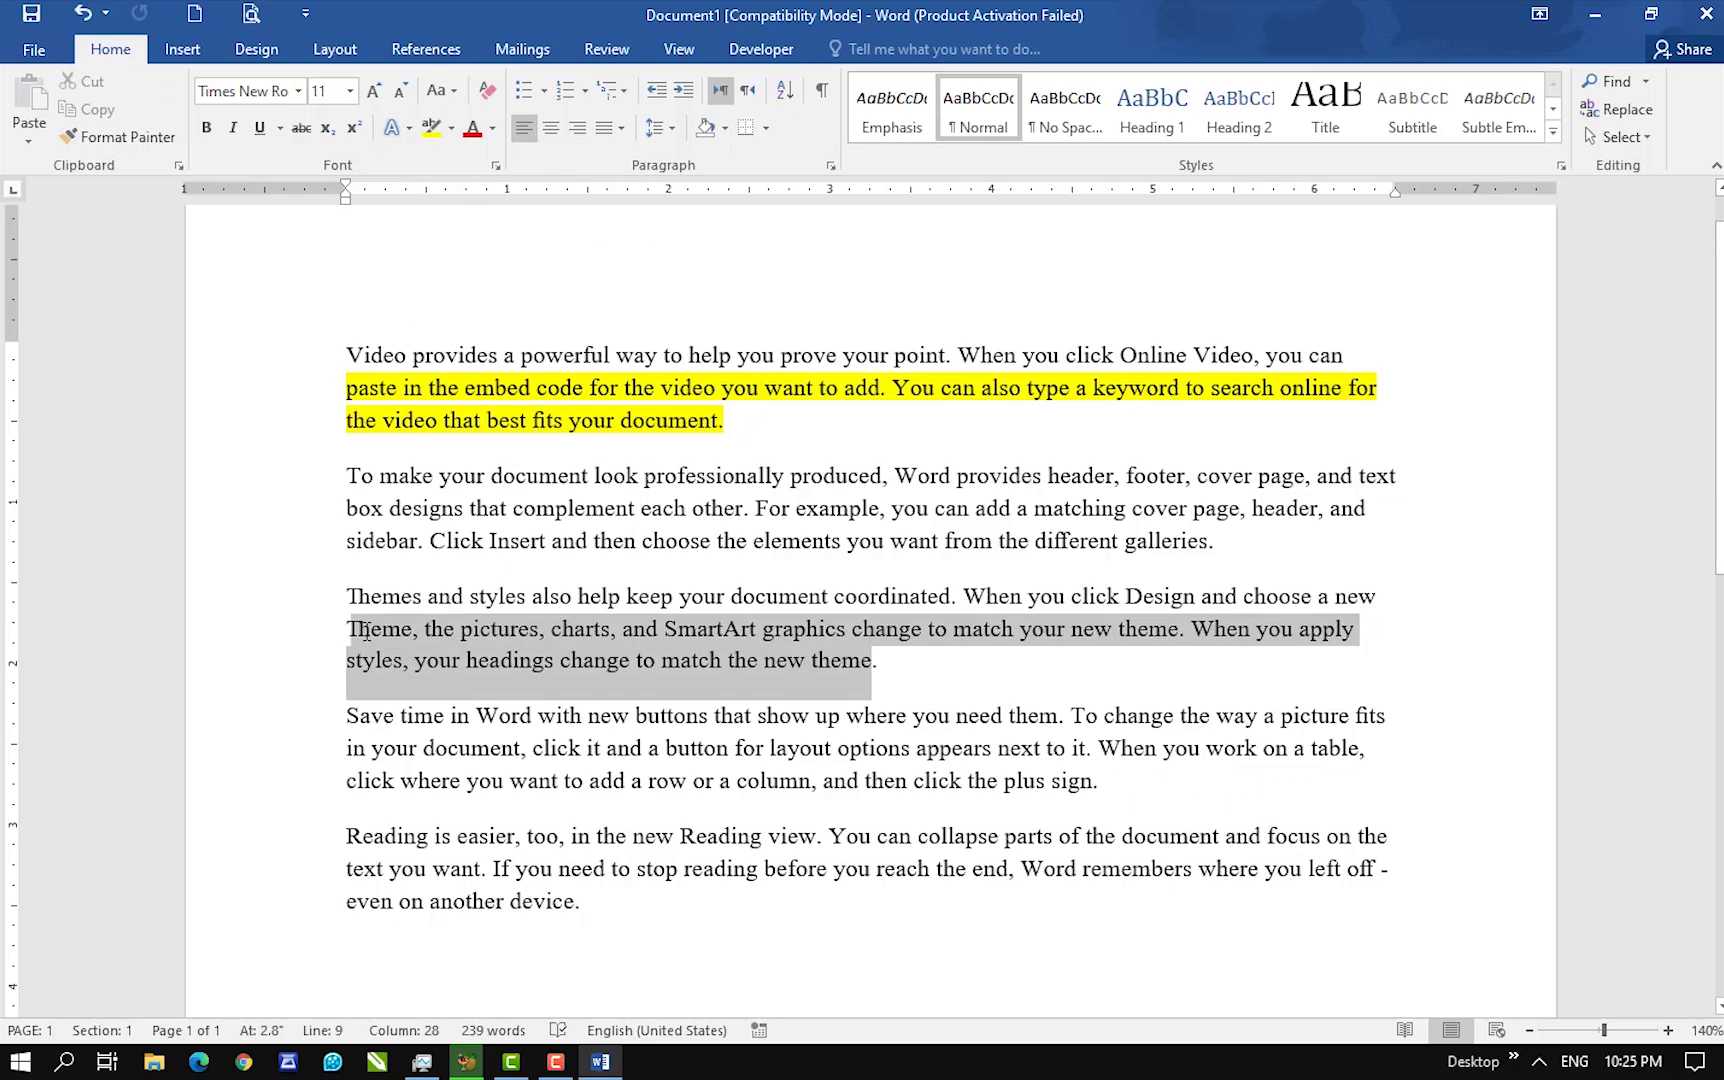
click(447, 138)
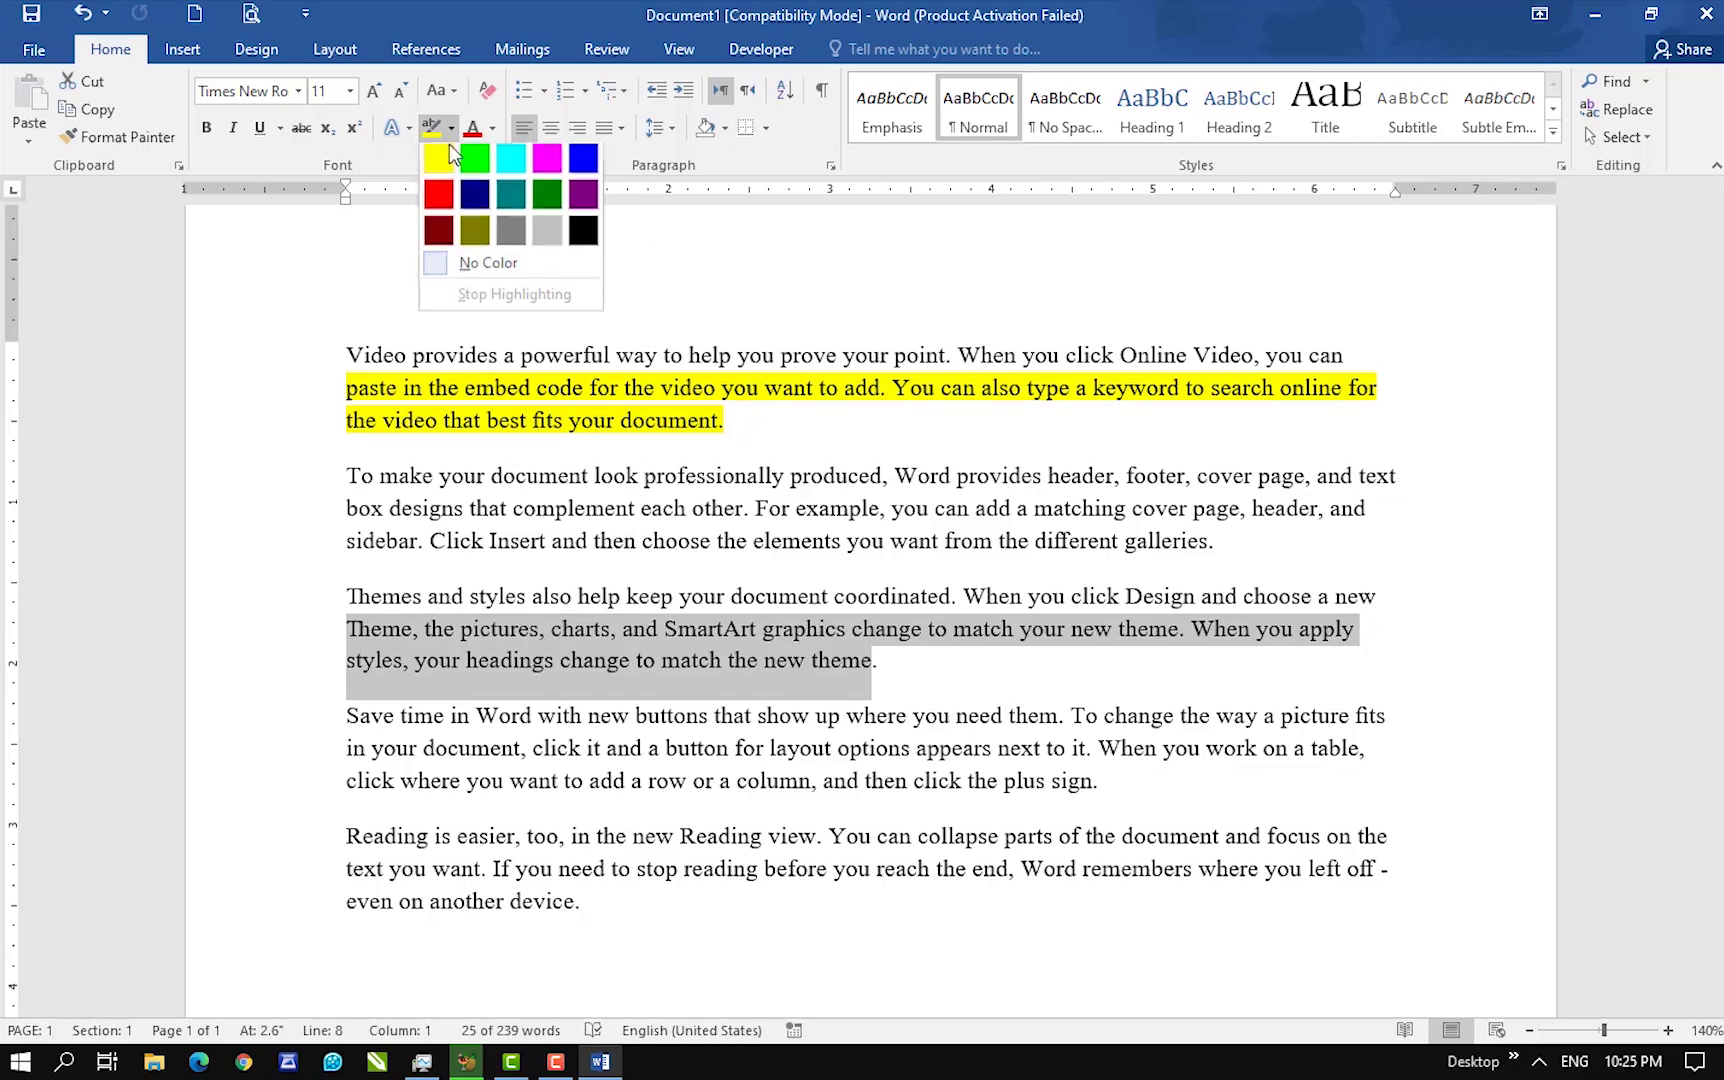
click(547, 162)
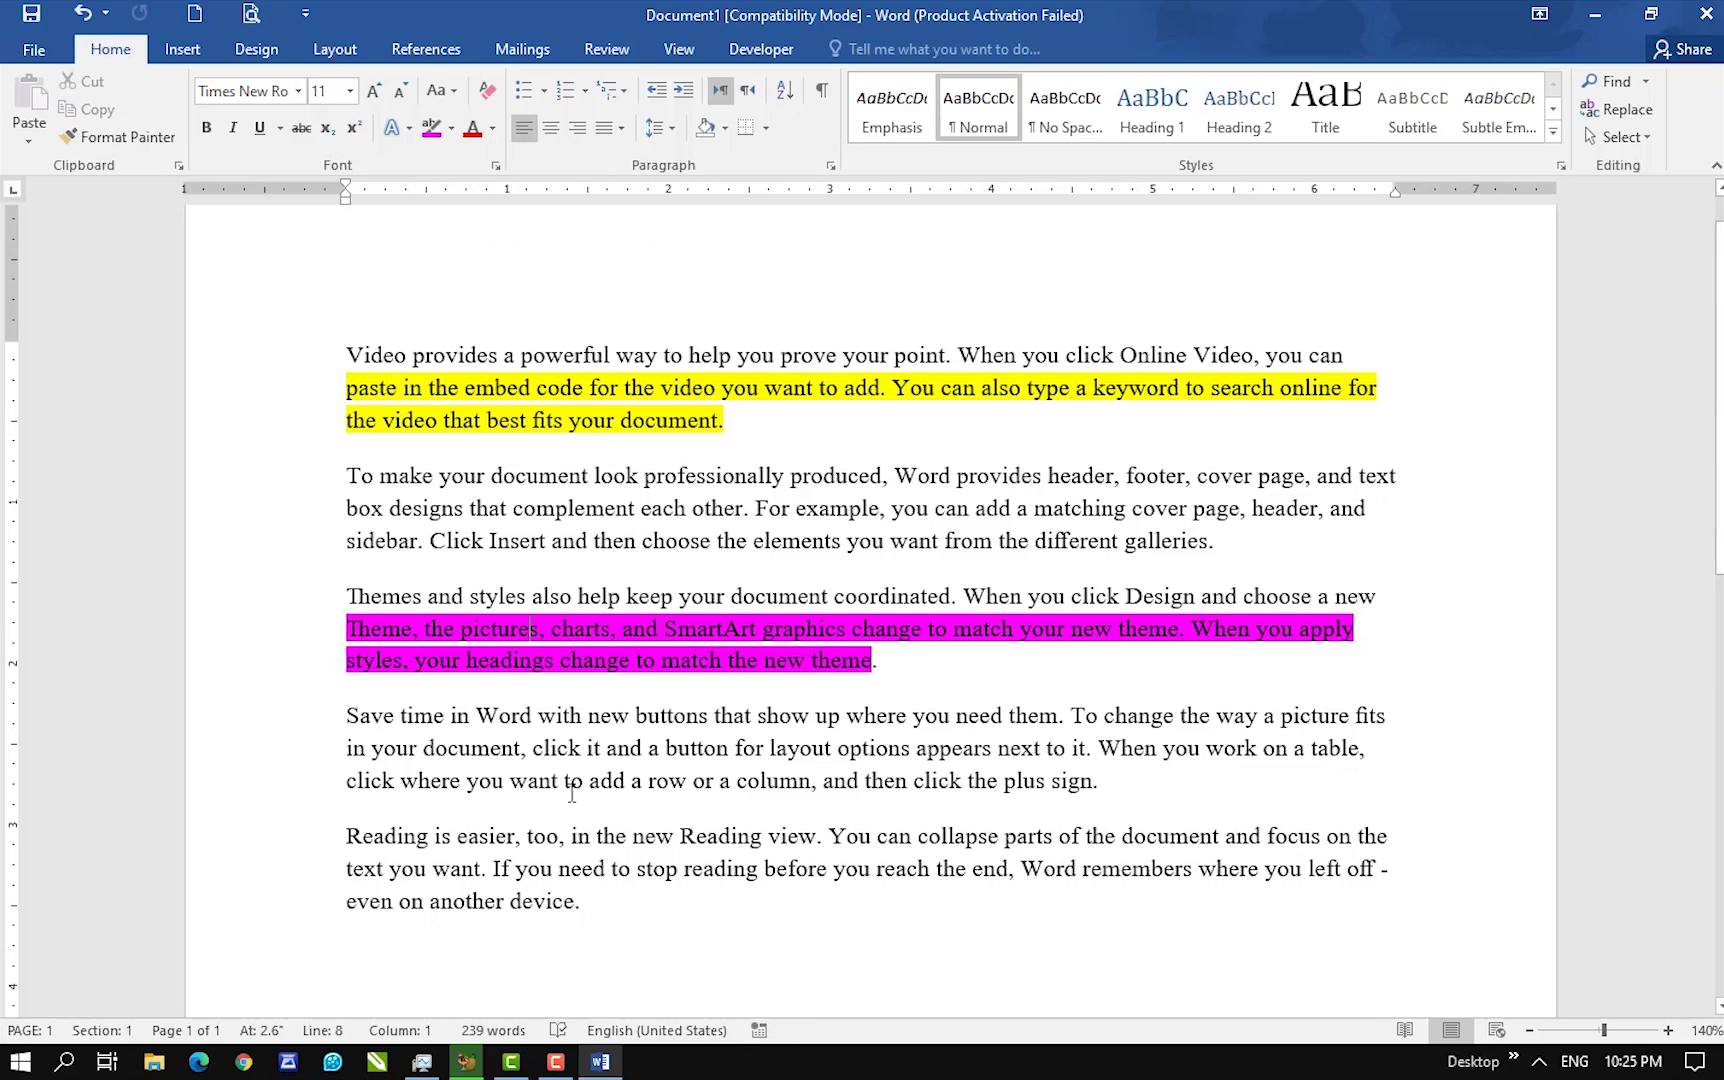
- Remove the highlighting from the first three paragraphs by setting the highlight to No Color
click(451, 128)
key(Escape)
shift+click(350, 356)
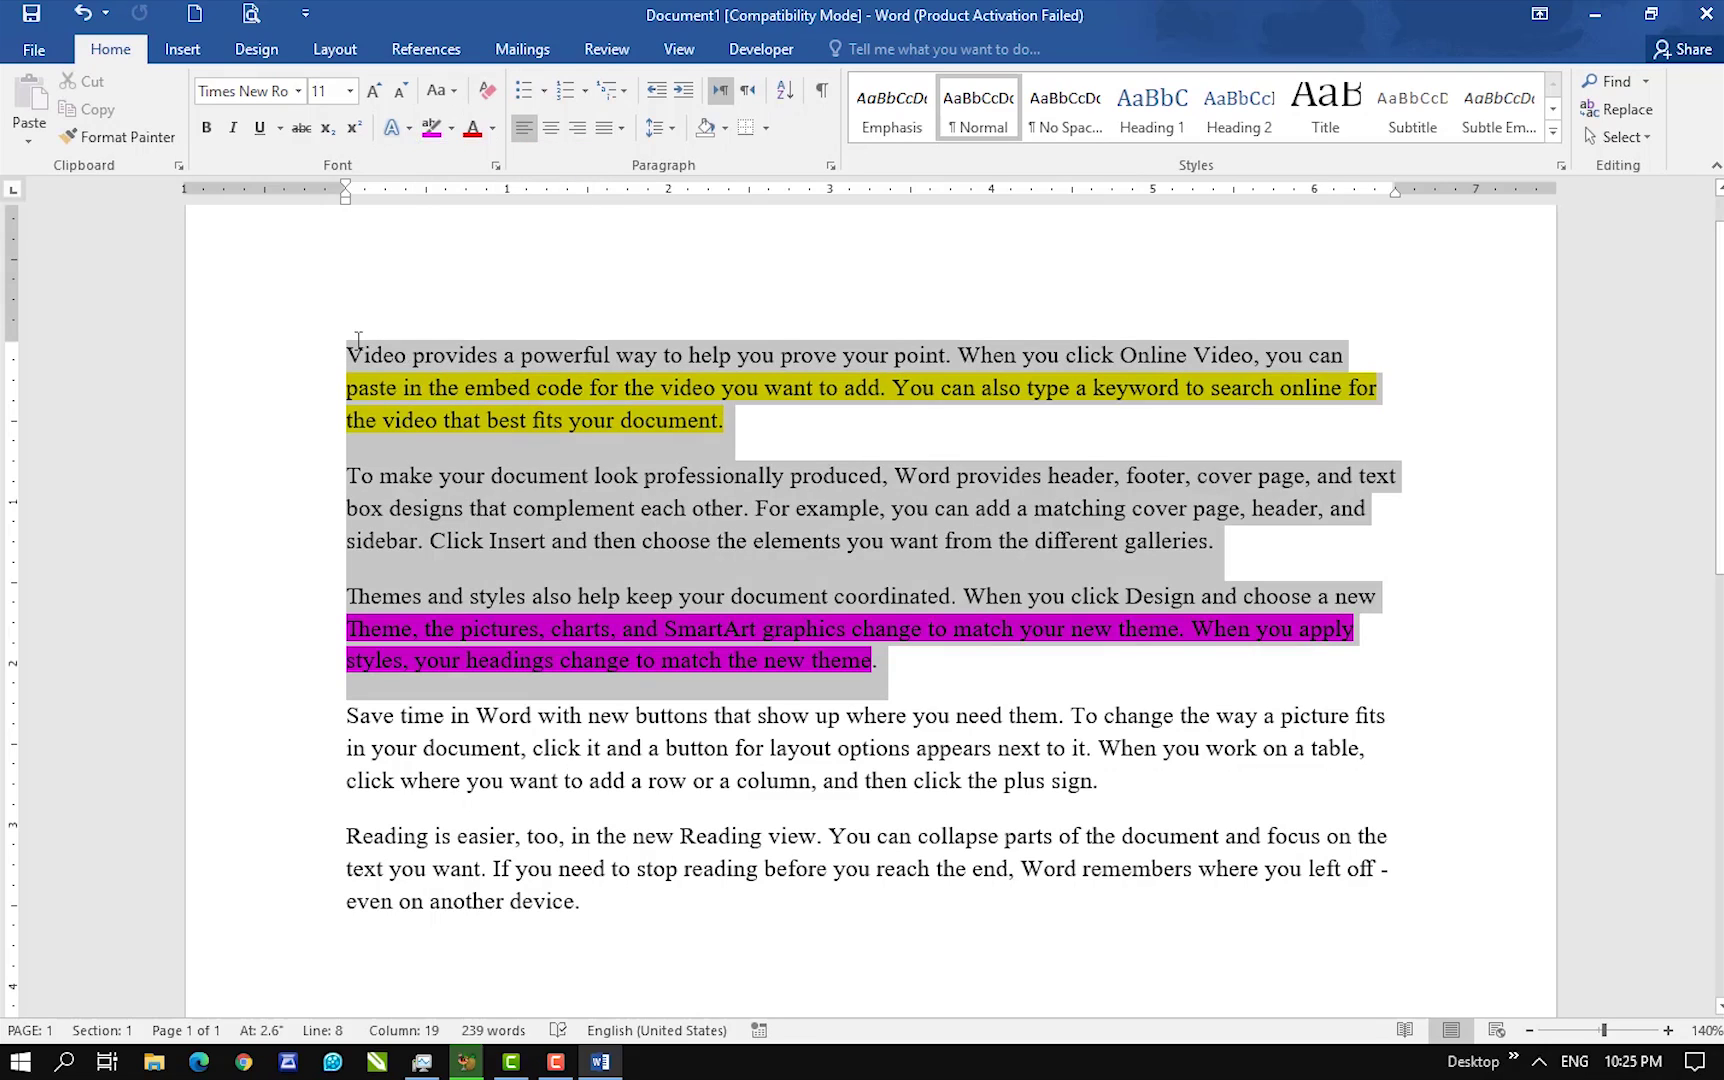
click(452, 130)
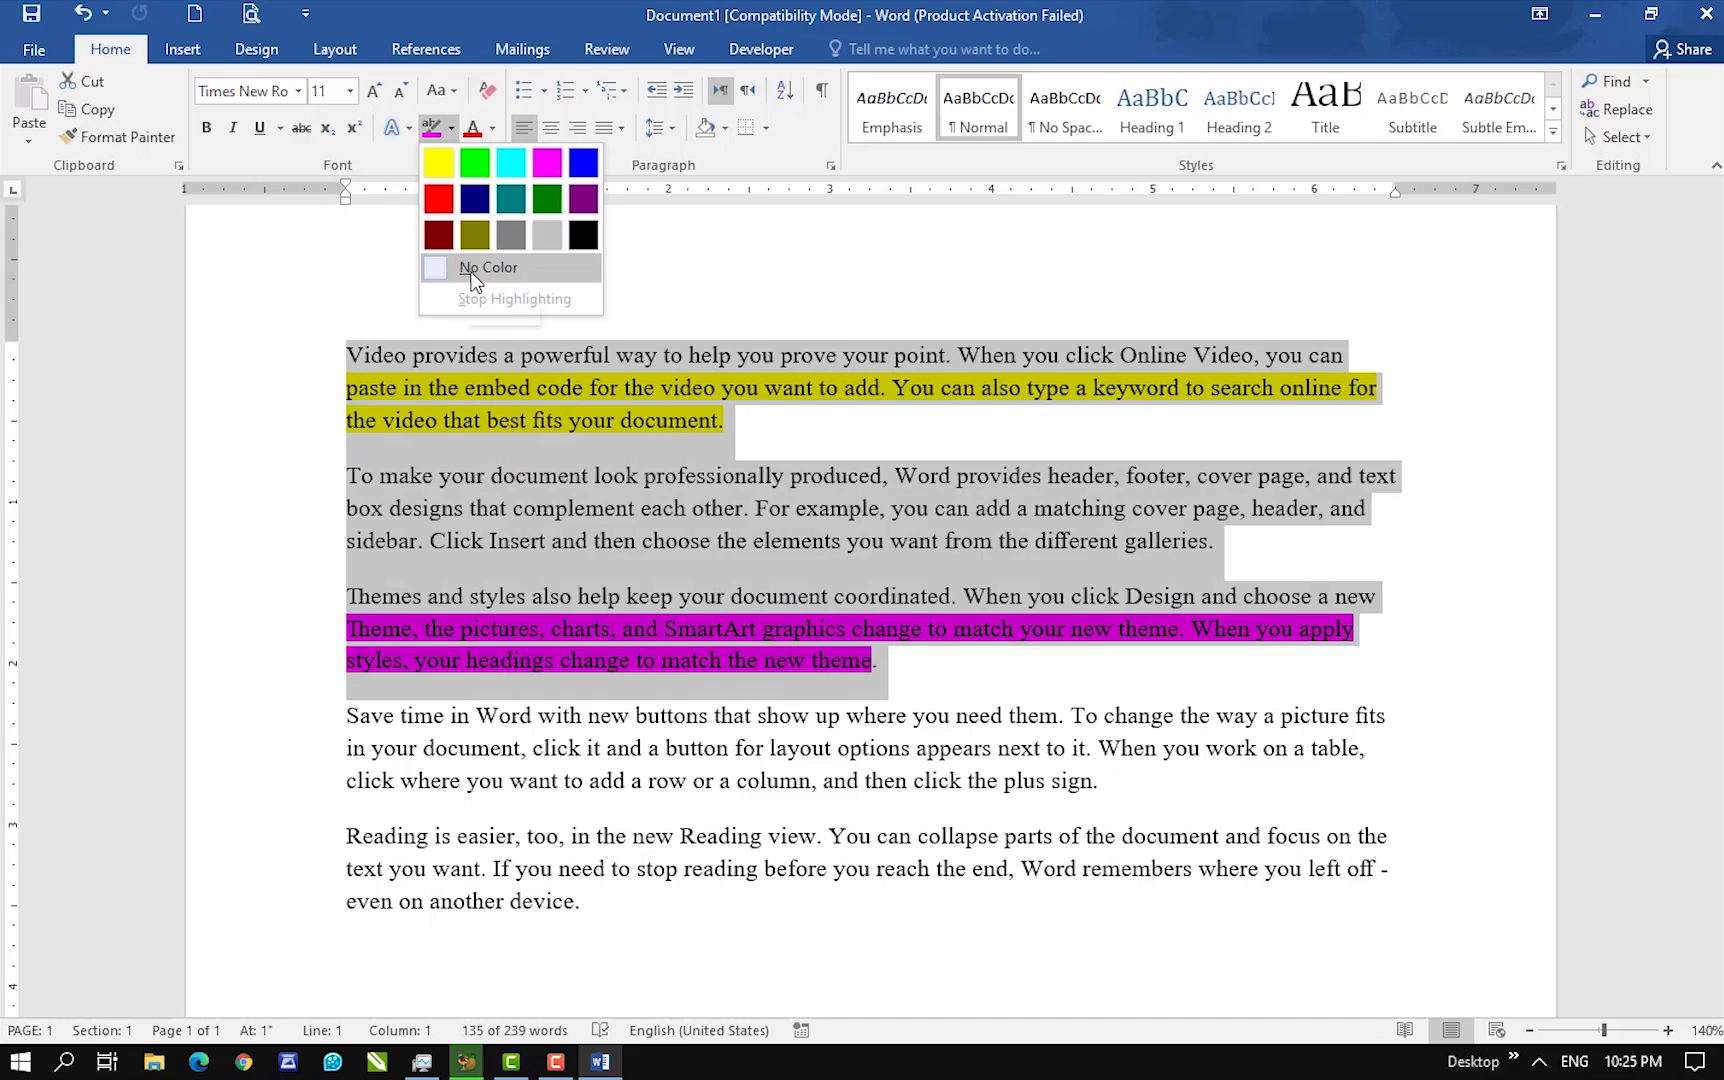
click(473, 270)
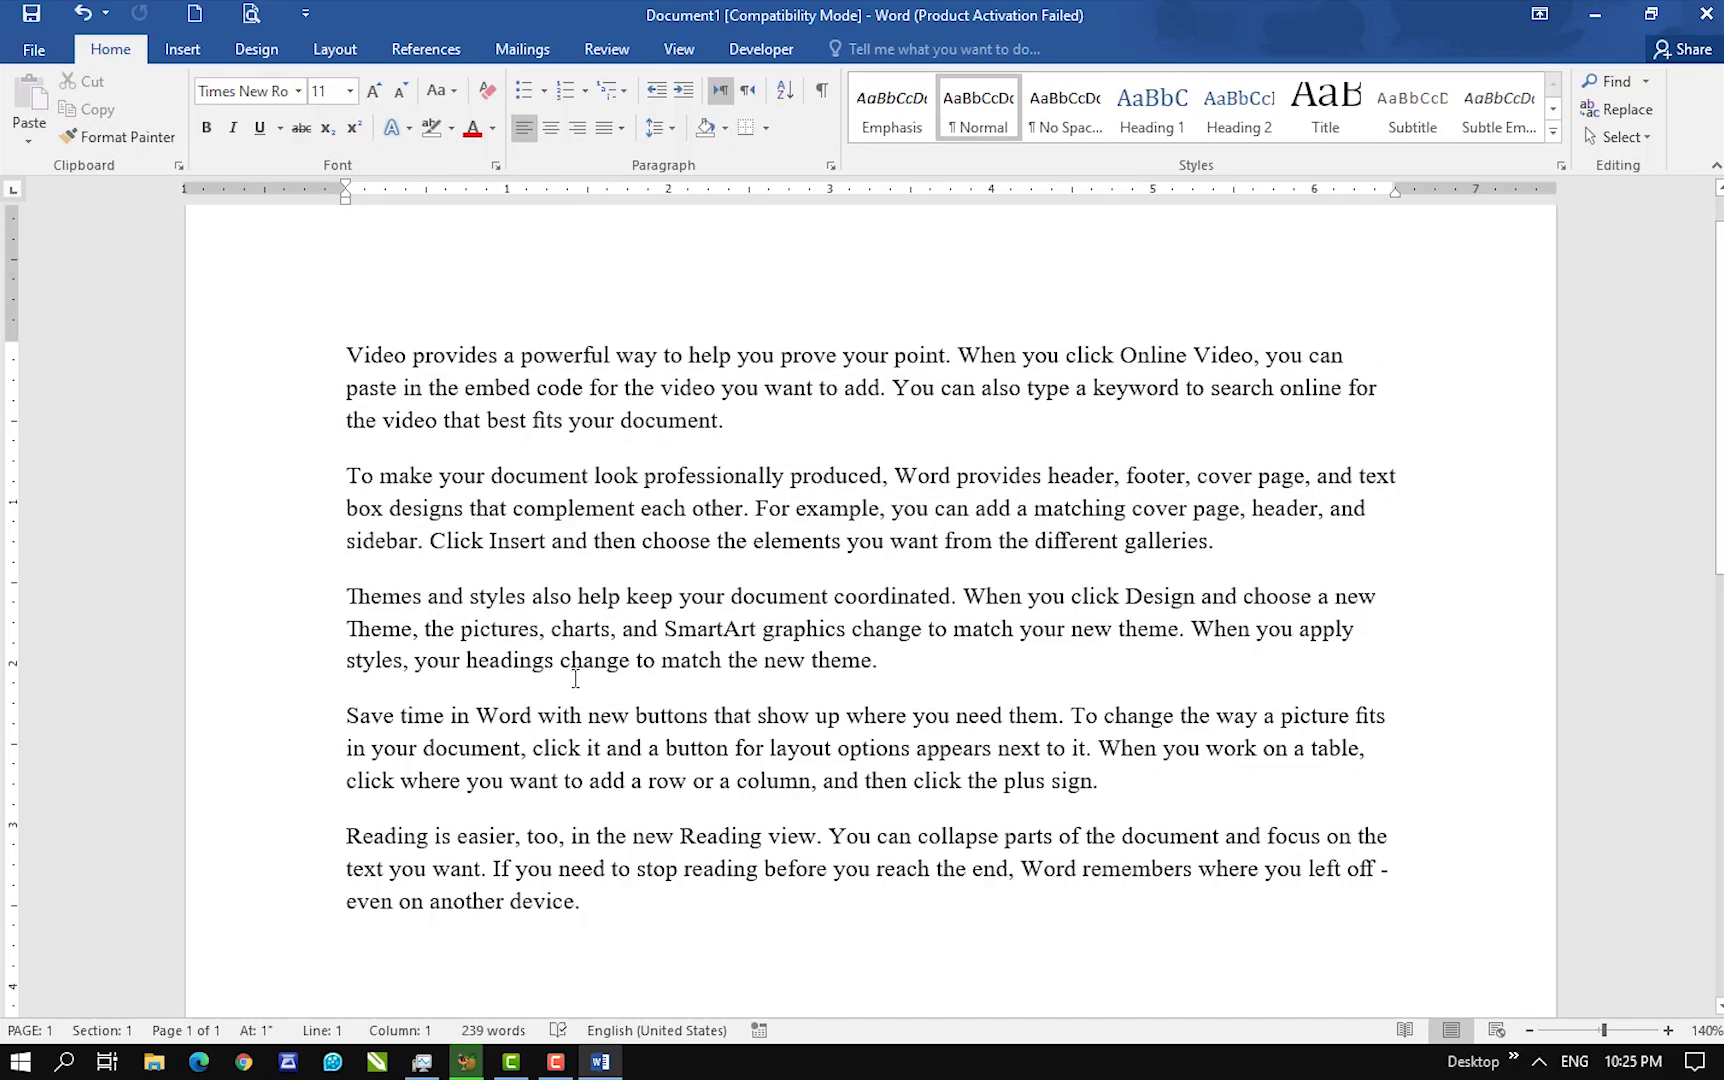
- Set the font color of the first paragraph to the standard blue
triple_click(734, 421)
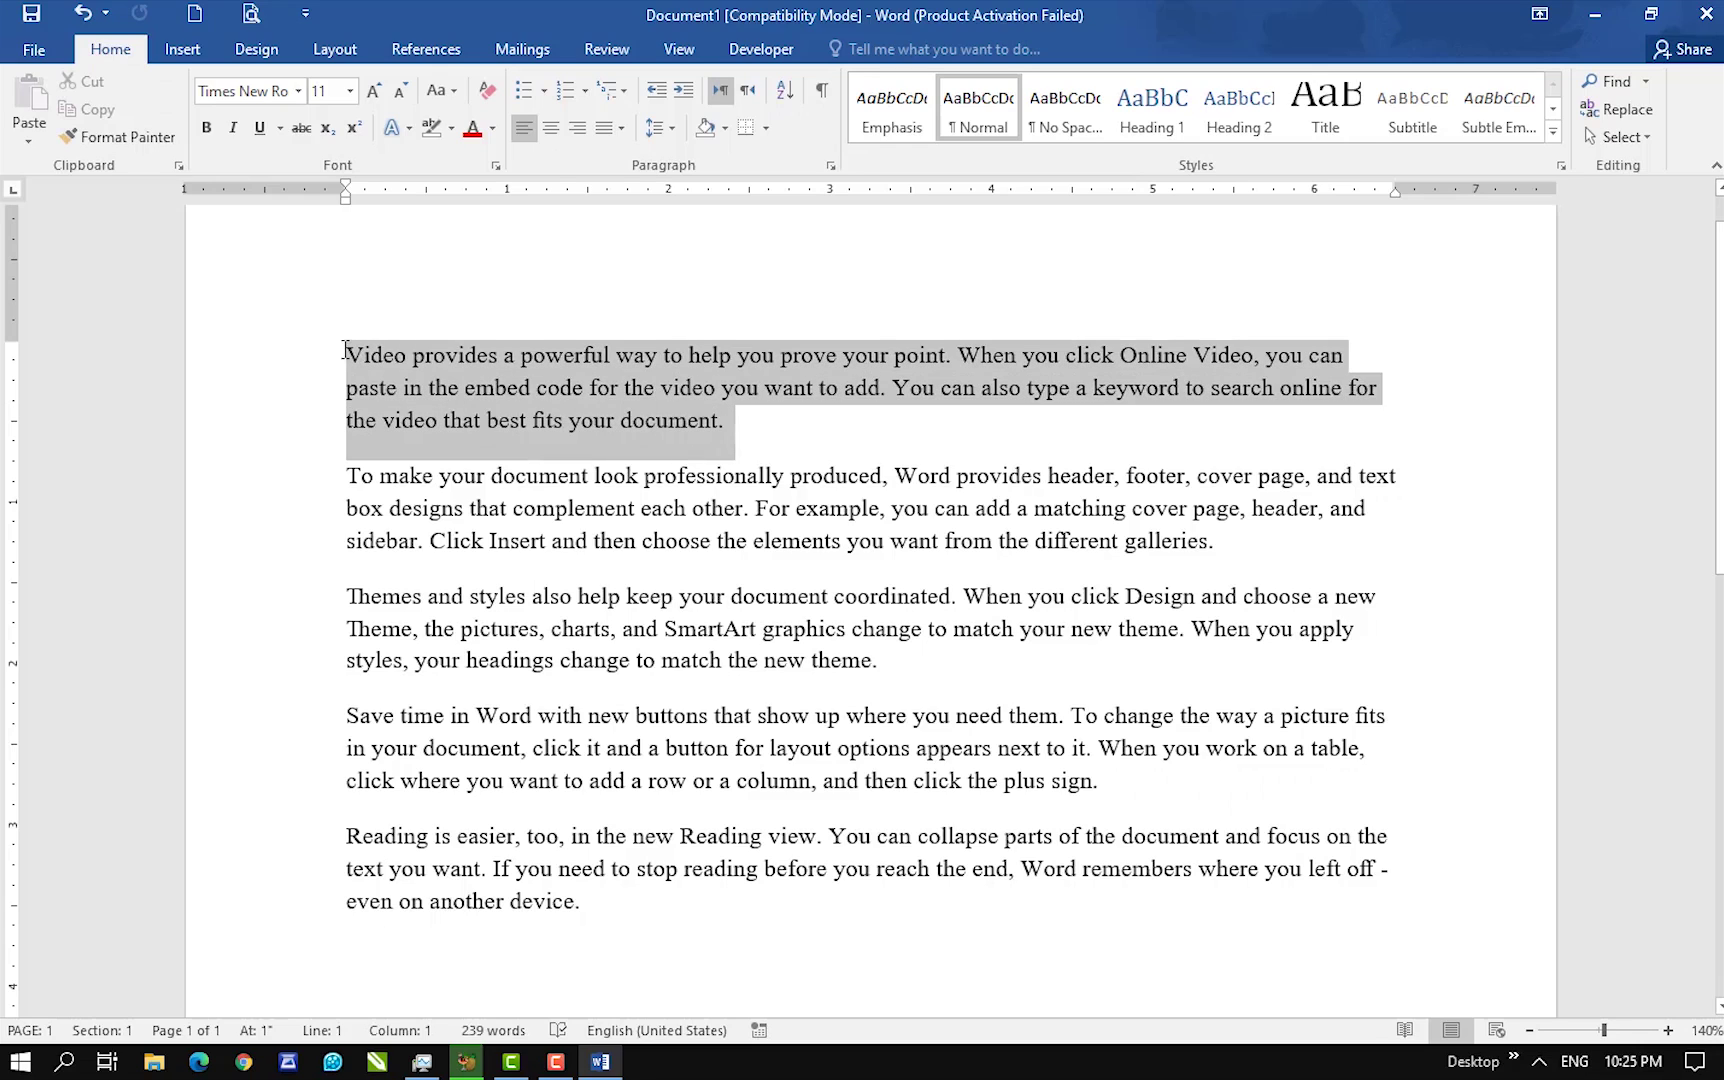
click(494, 130)
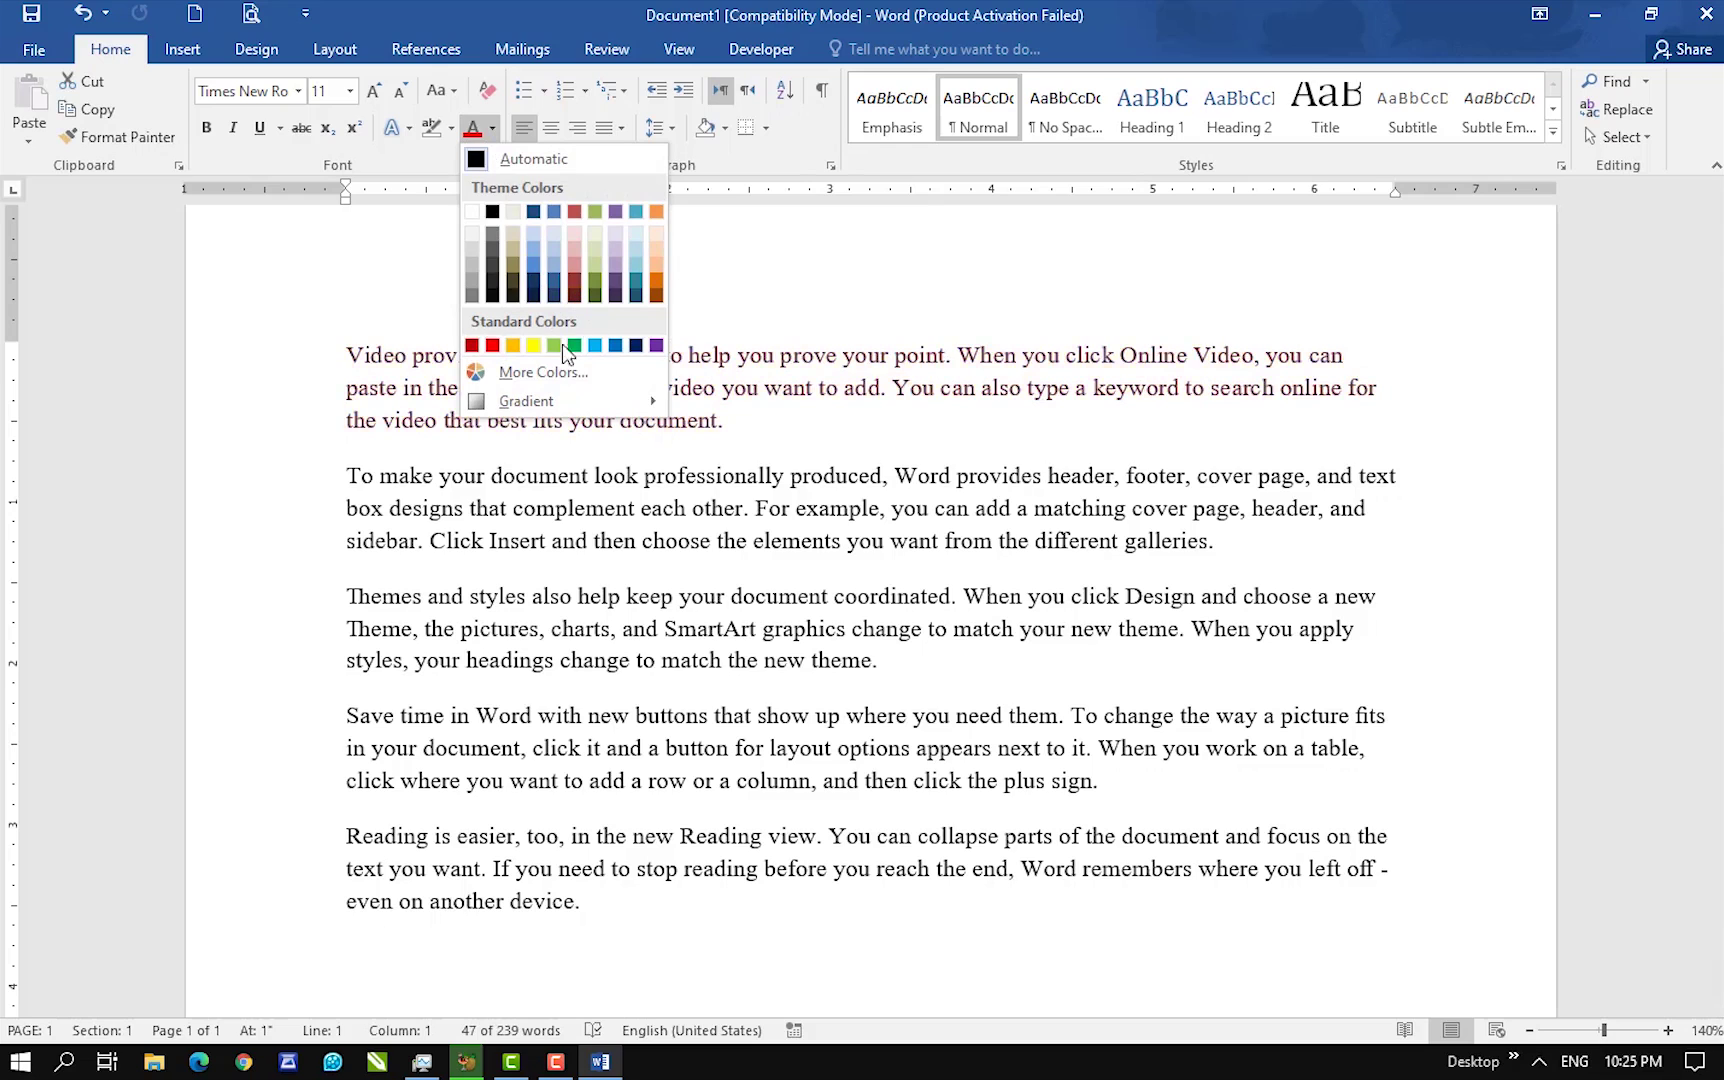
click(614, 345)
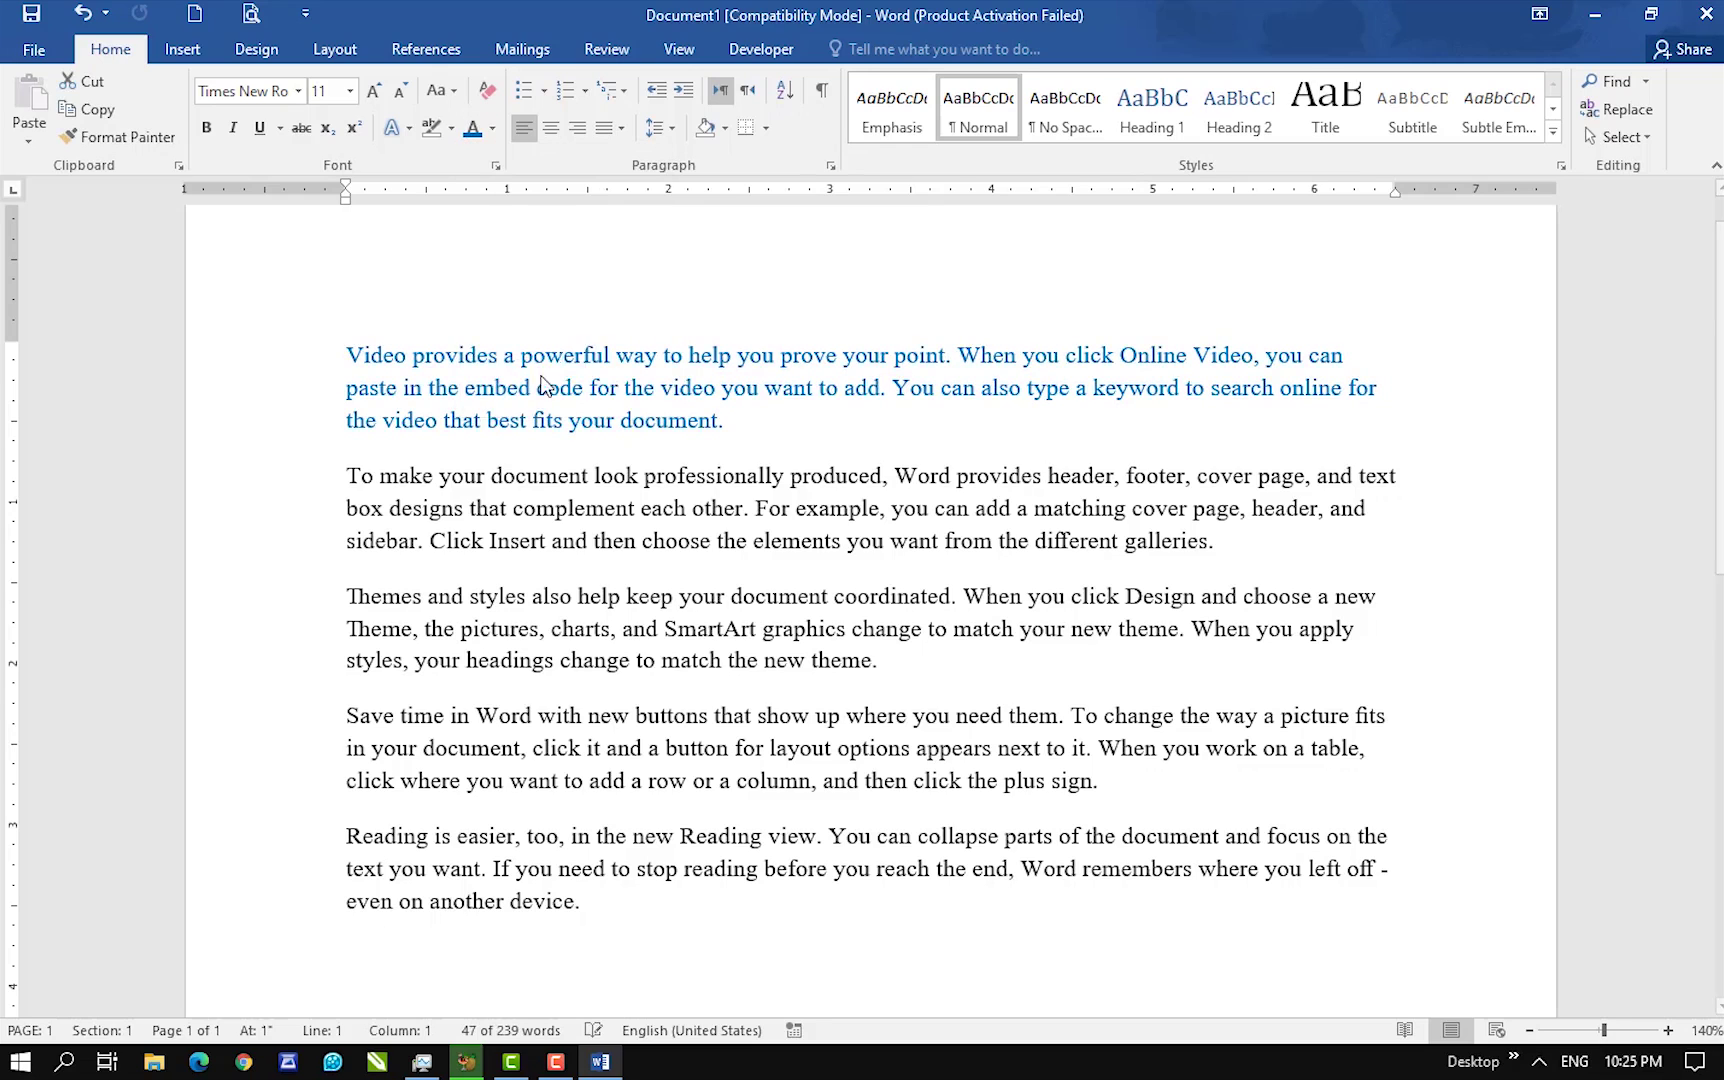
- Set the font color of all five paragraphs to the standard light blue
click(502, 358)
drag(440, 935, 330, 345)
click(494, 130)
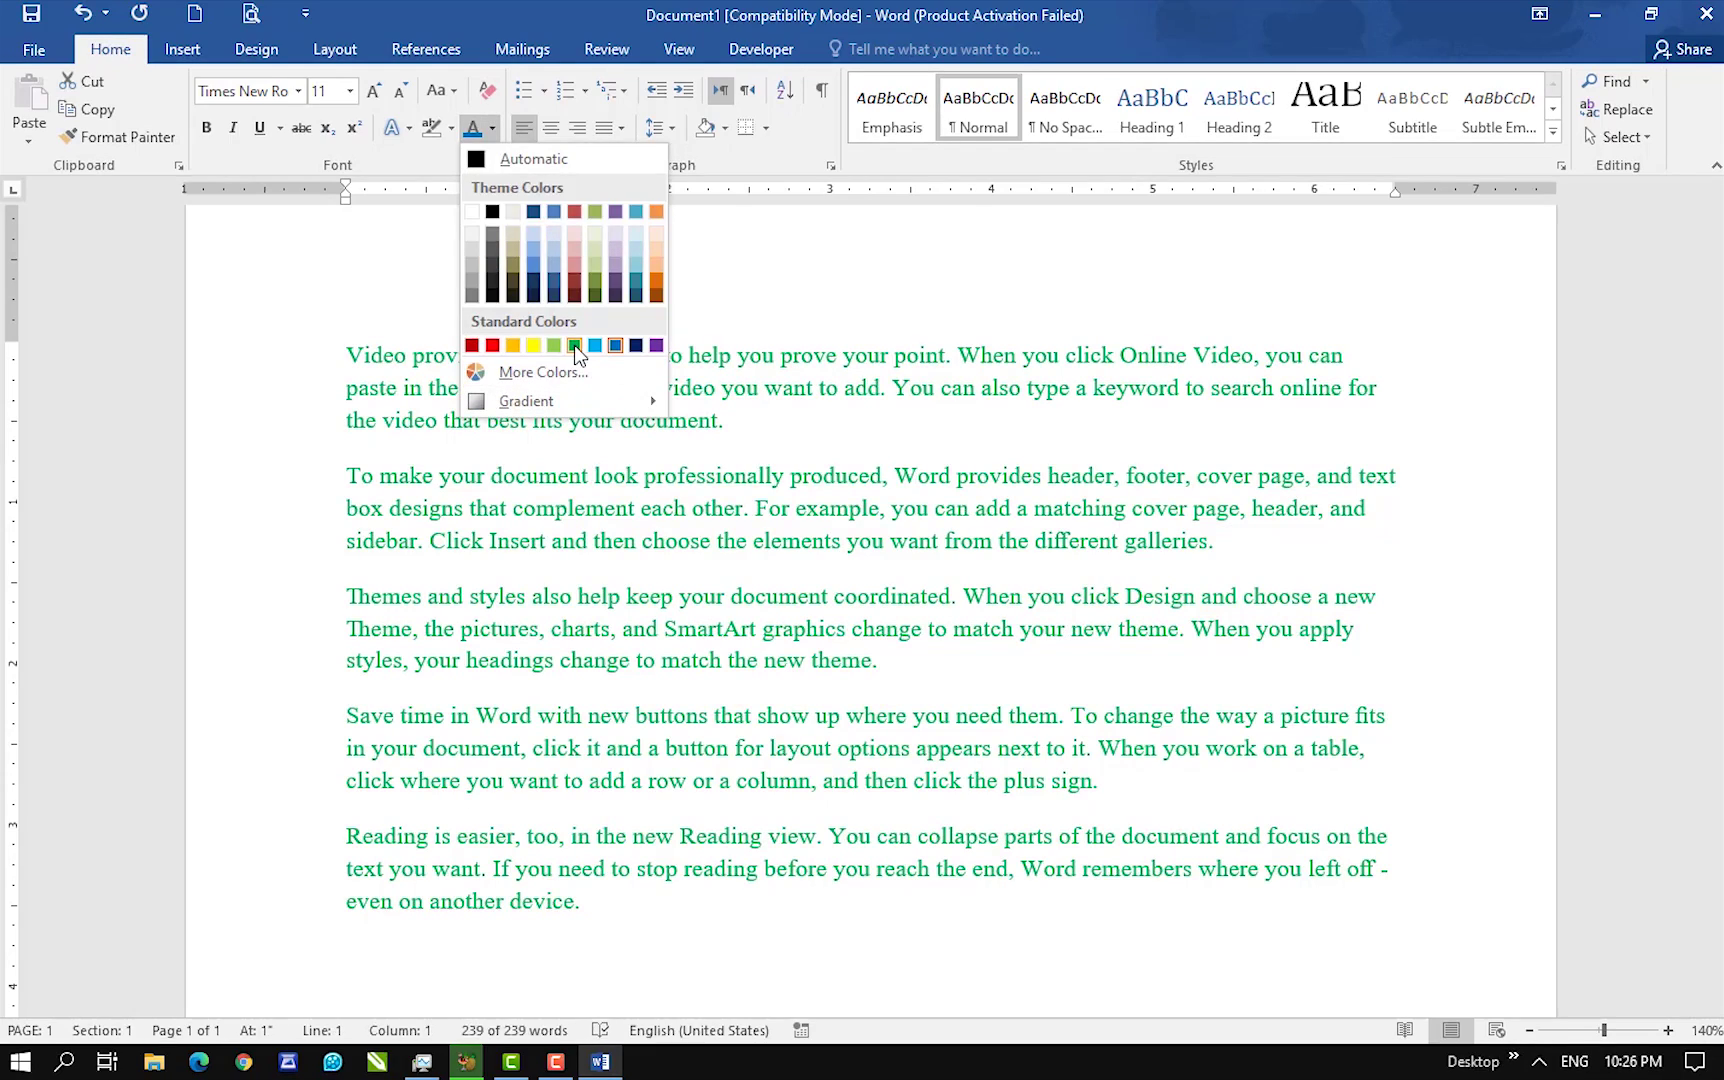
click(595, 345)
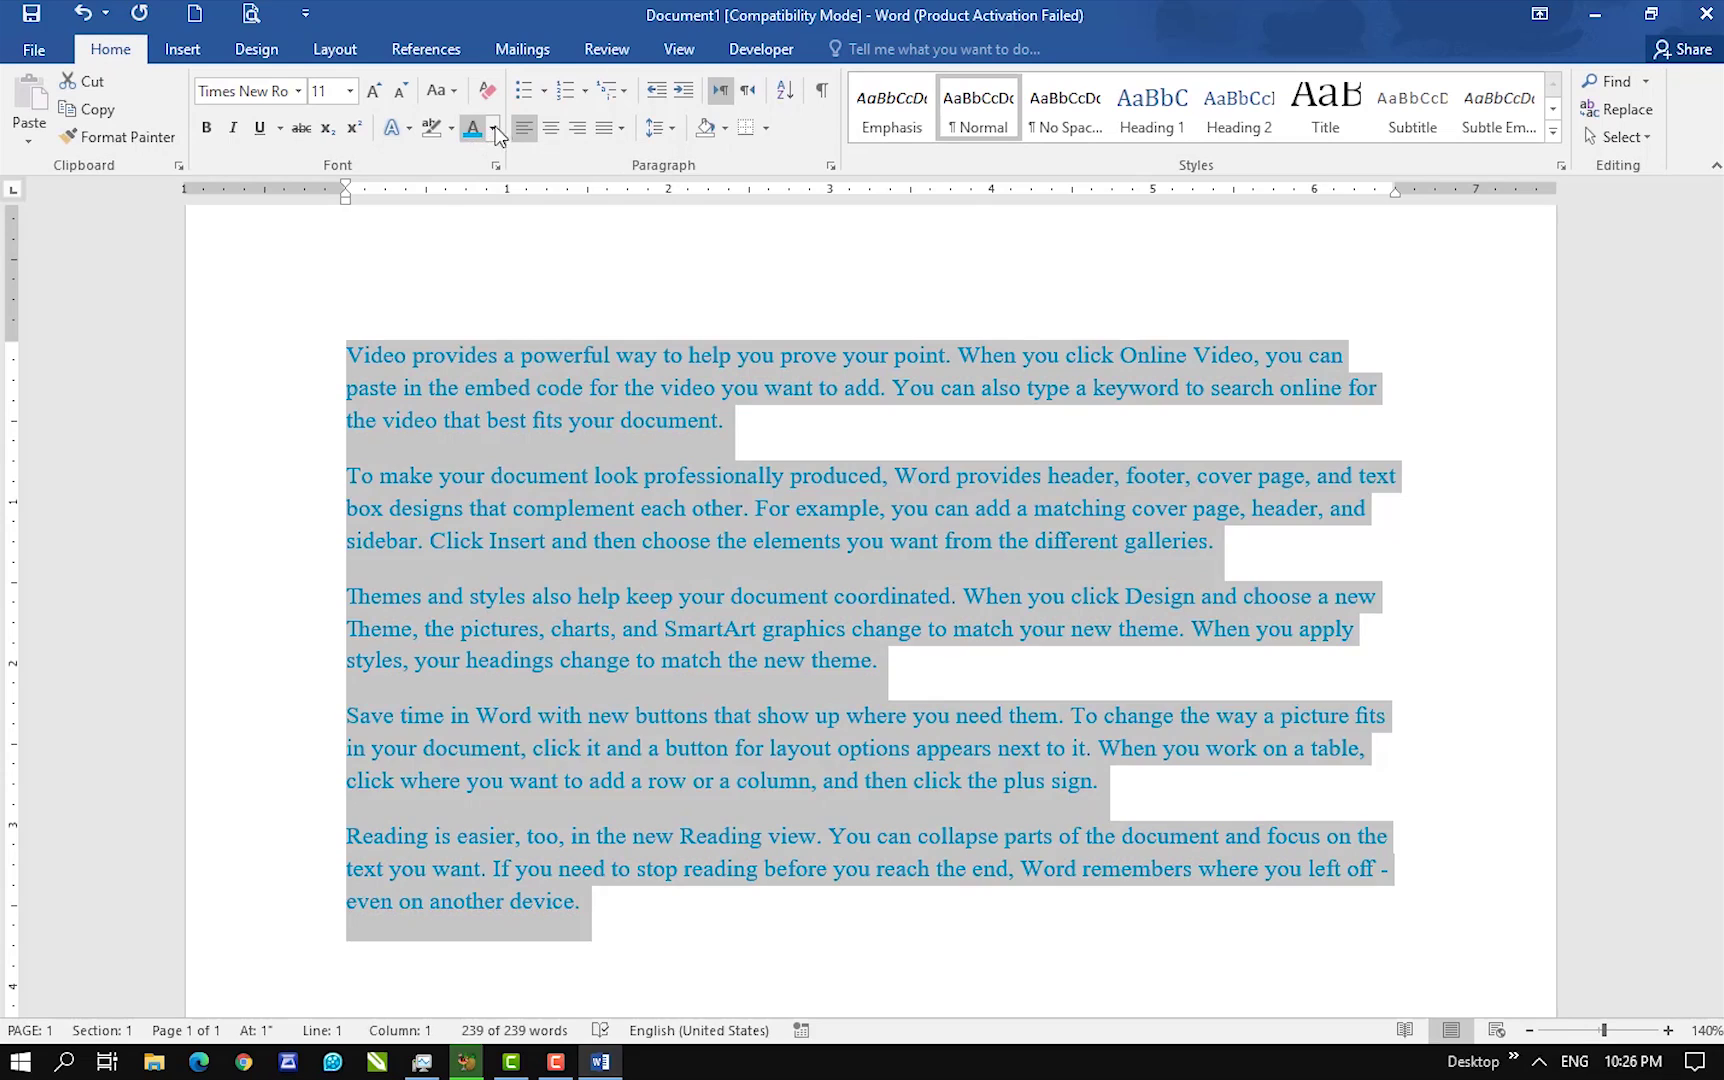
- Give the selected paragraphs a custom dark blue font color of about RGB 11, 21, 229
click(492, 128)
click(540, 373)
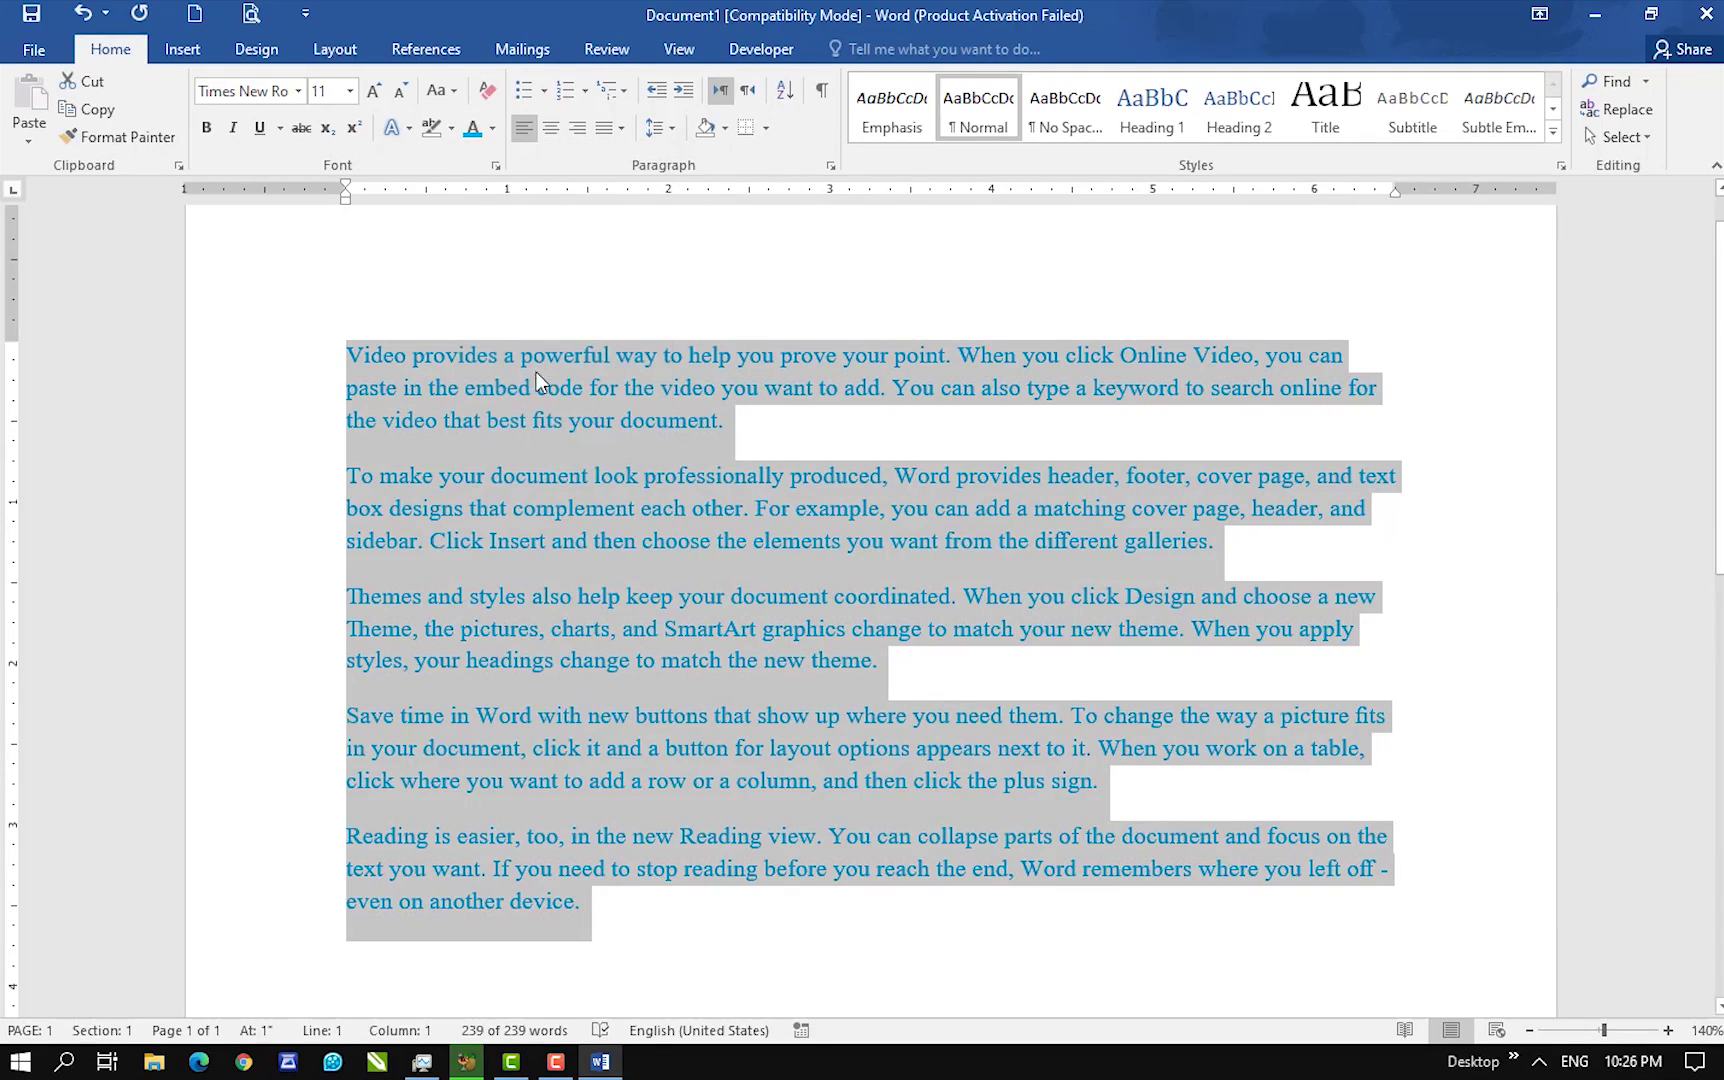
drag(777, 426, 827, 404)
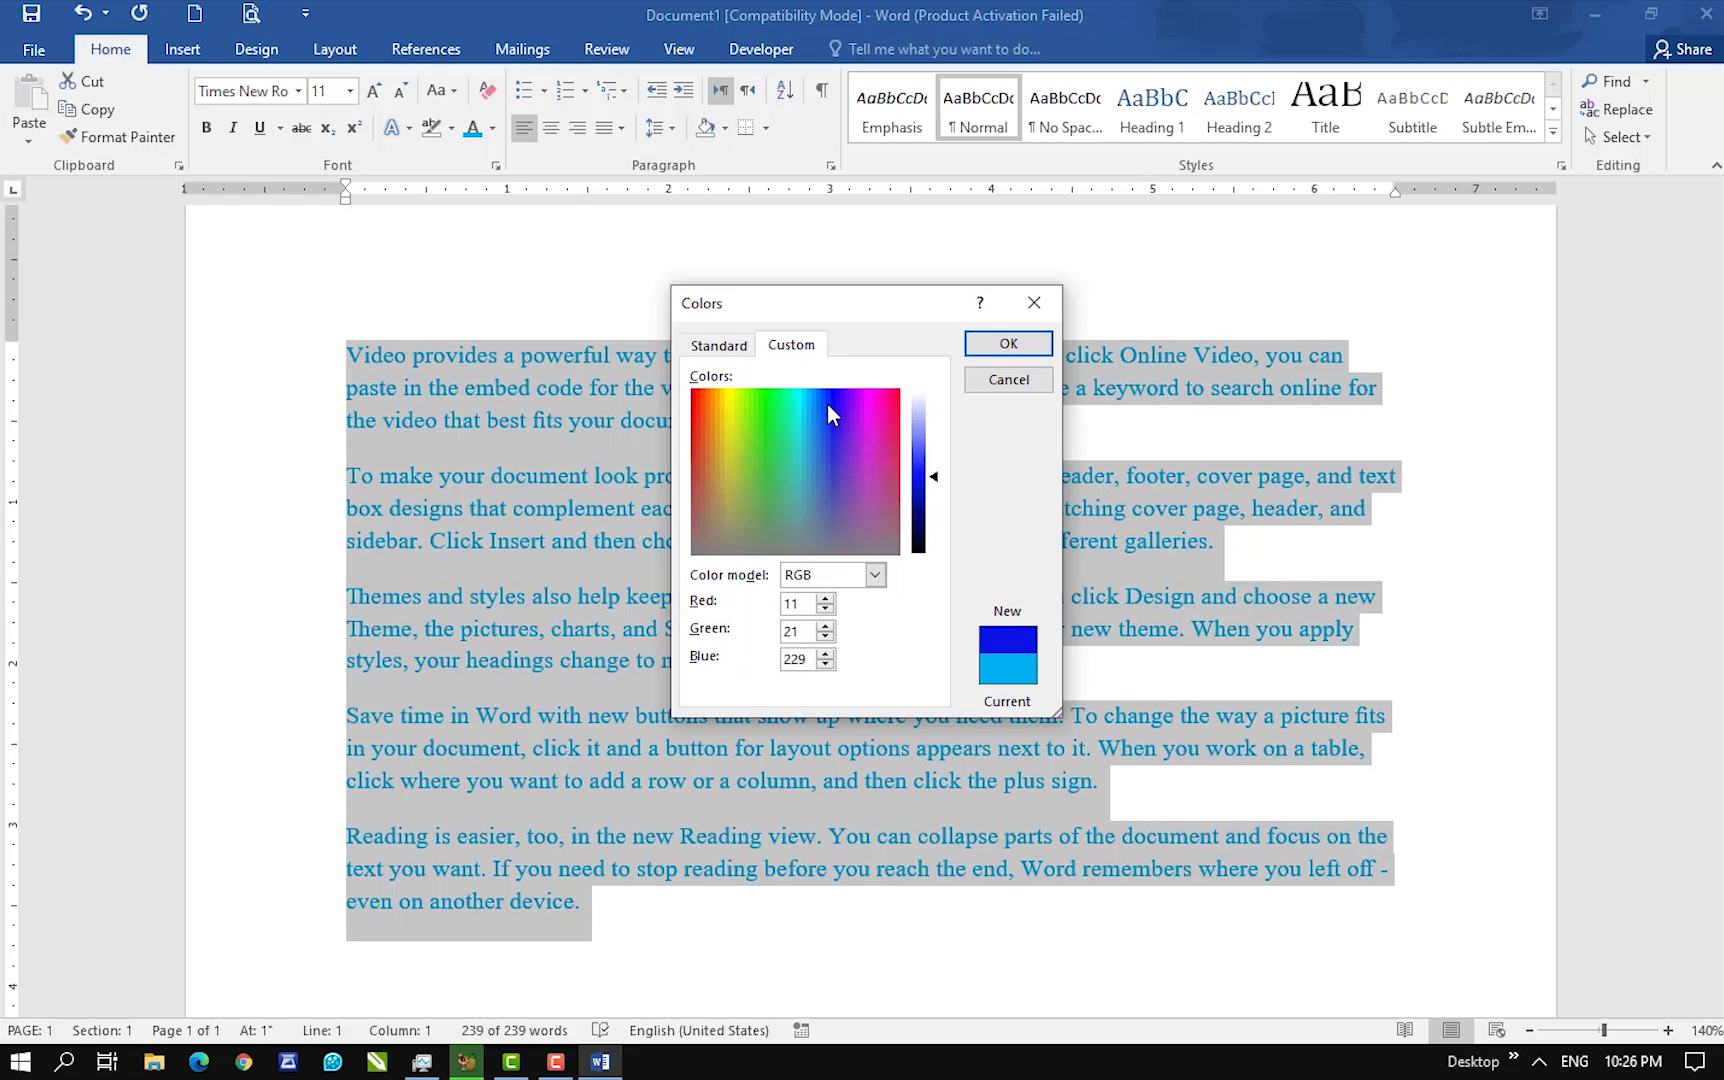
click(1015, 344)
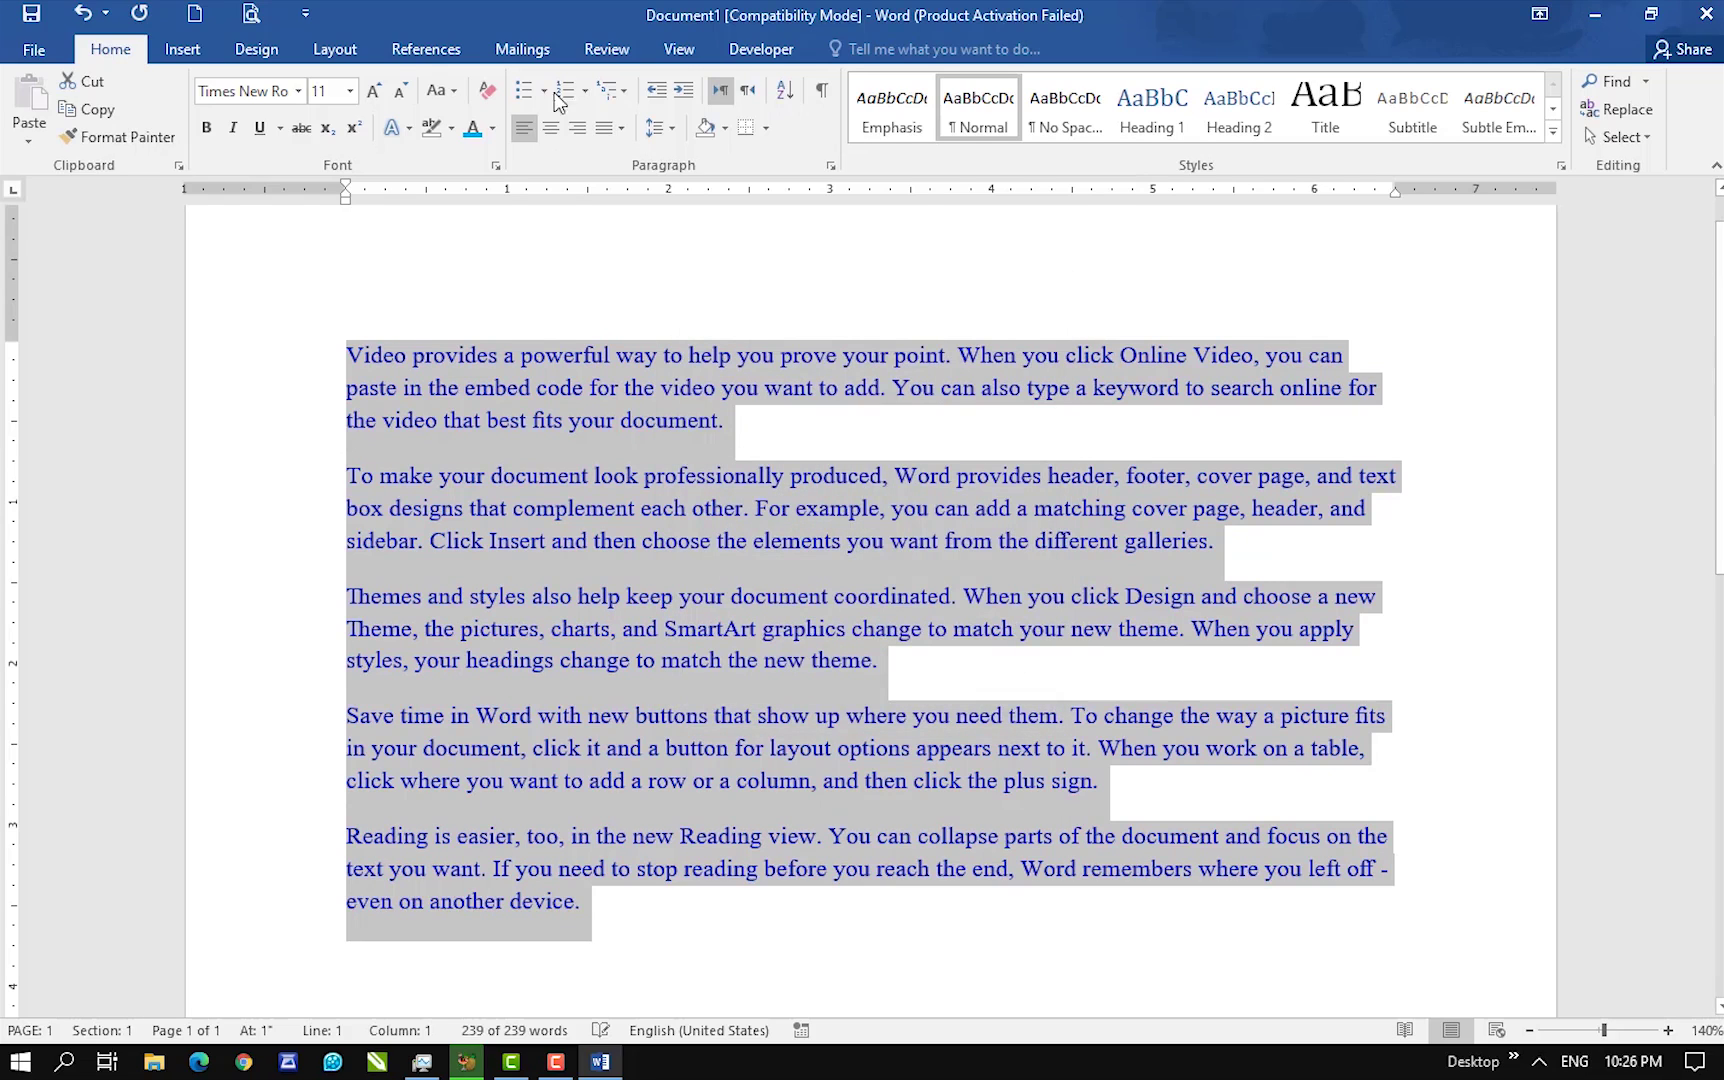
- Apply the light gradient variation that radiates from the center to the selected paragraphs and deselect them
click(492, 134)
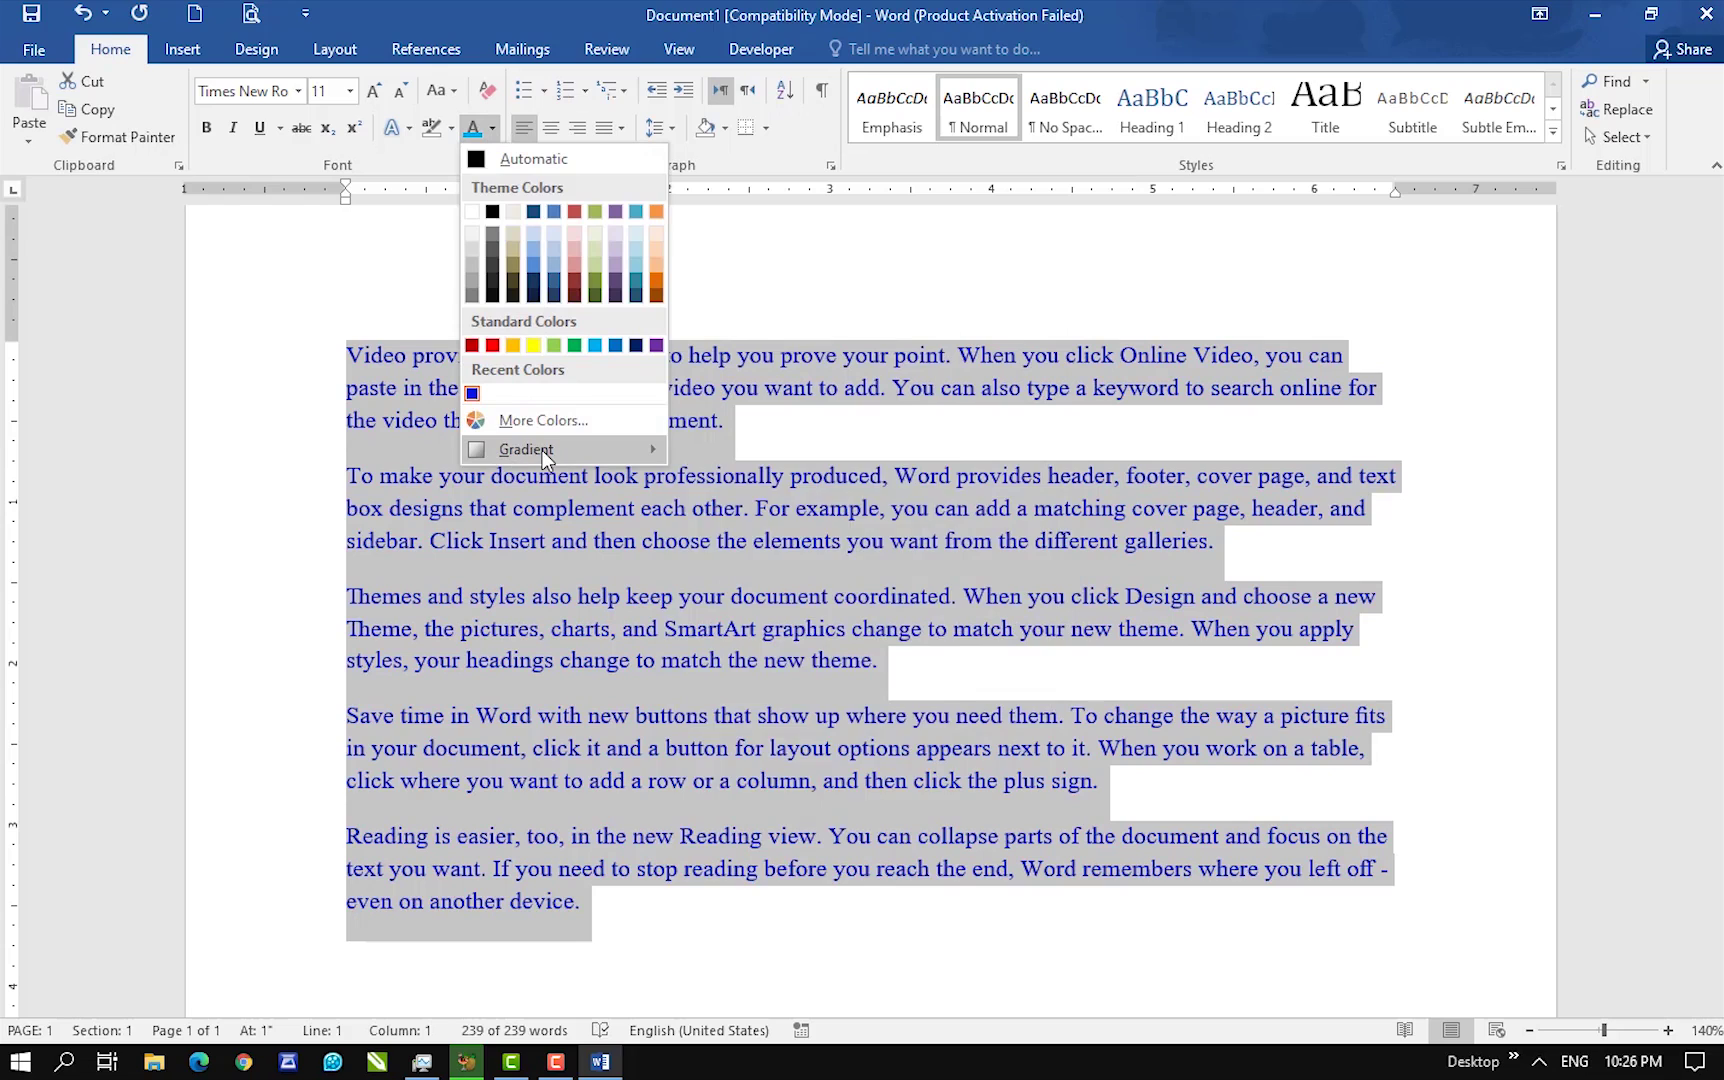
mouse_move(543, 452)
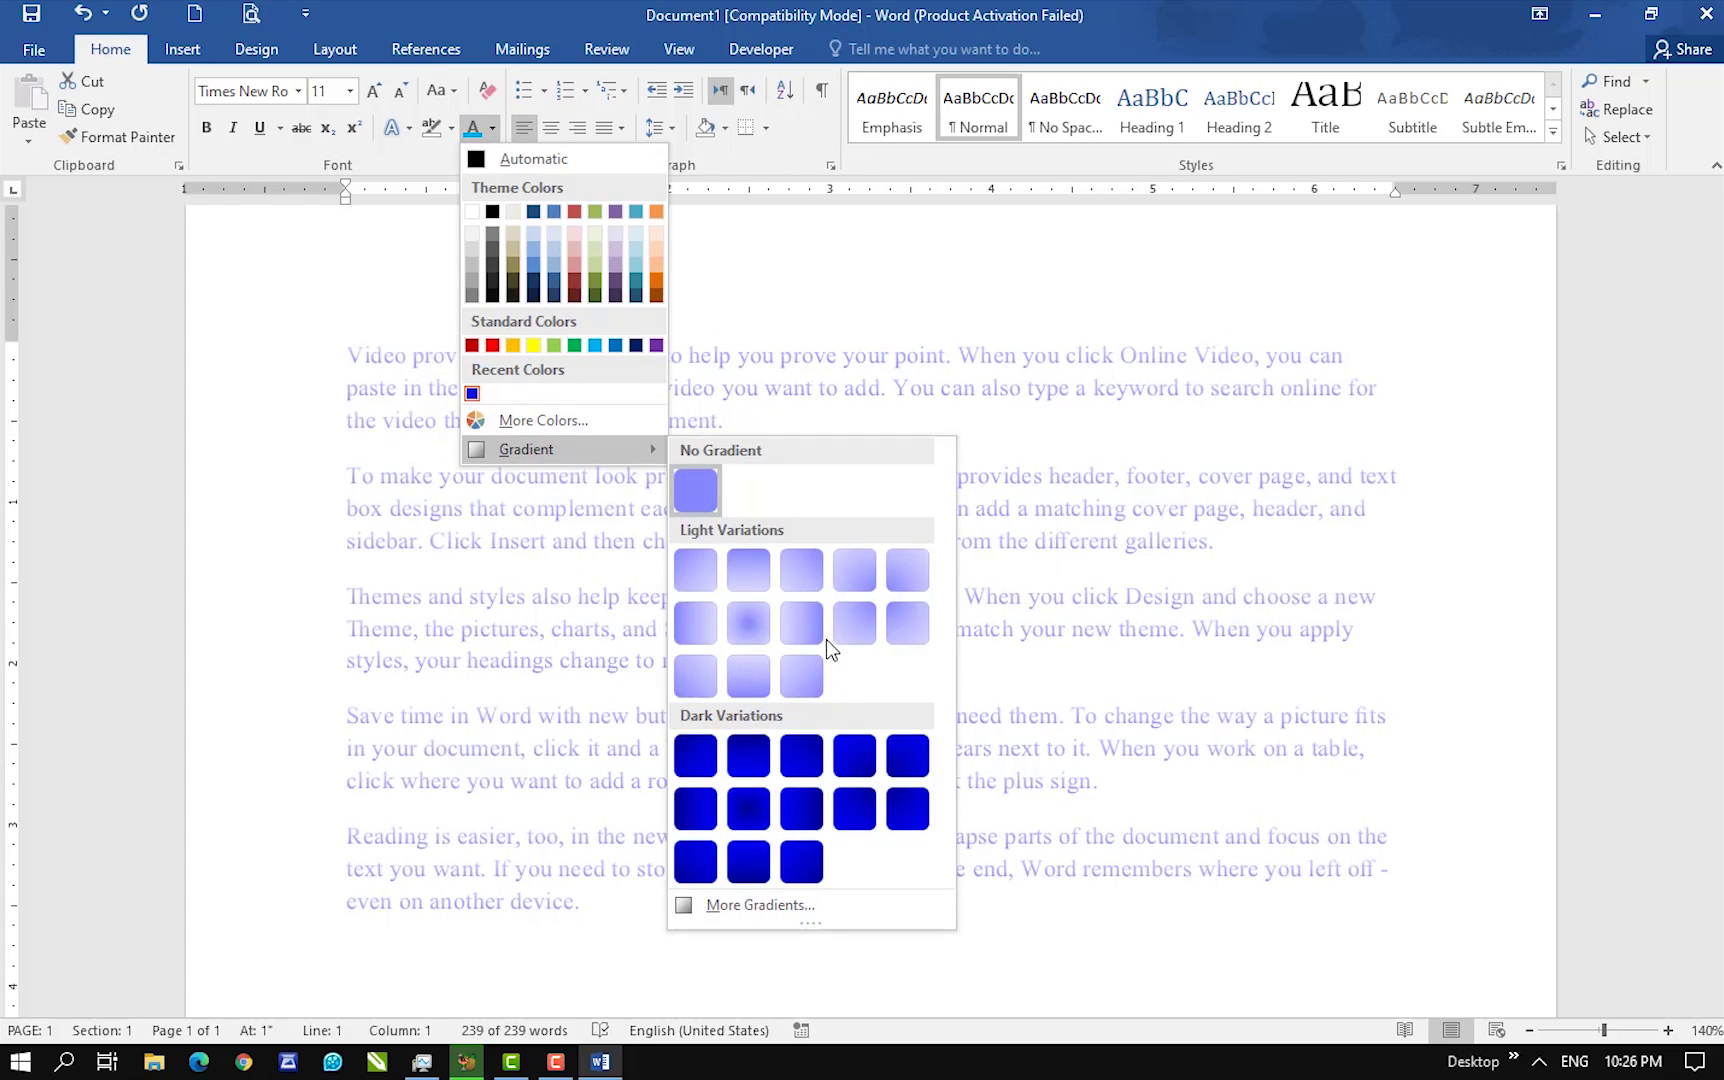
click(758, 625)
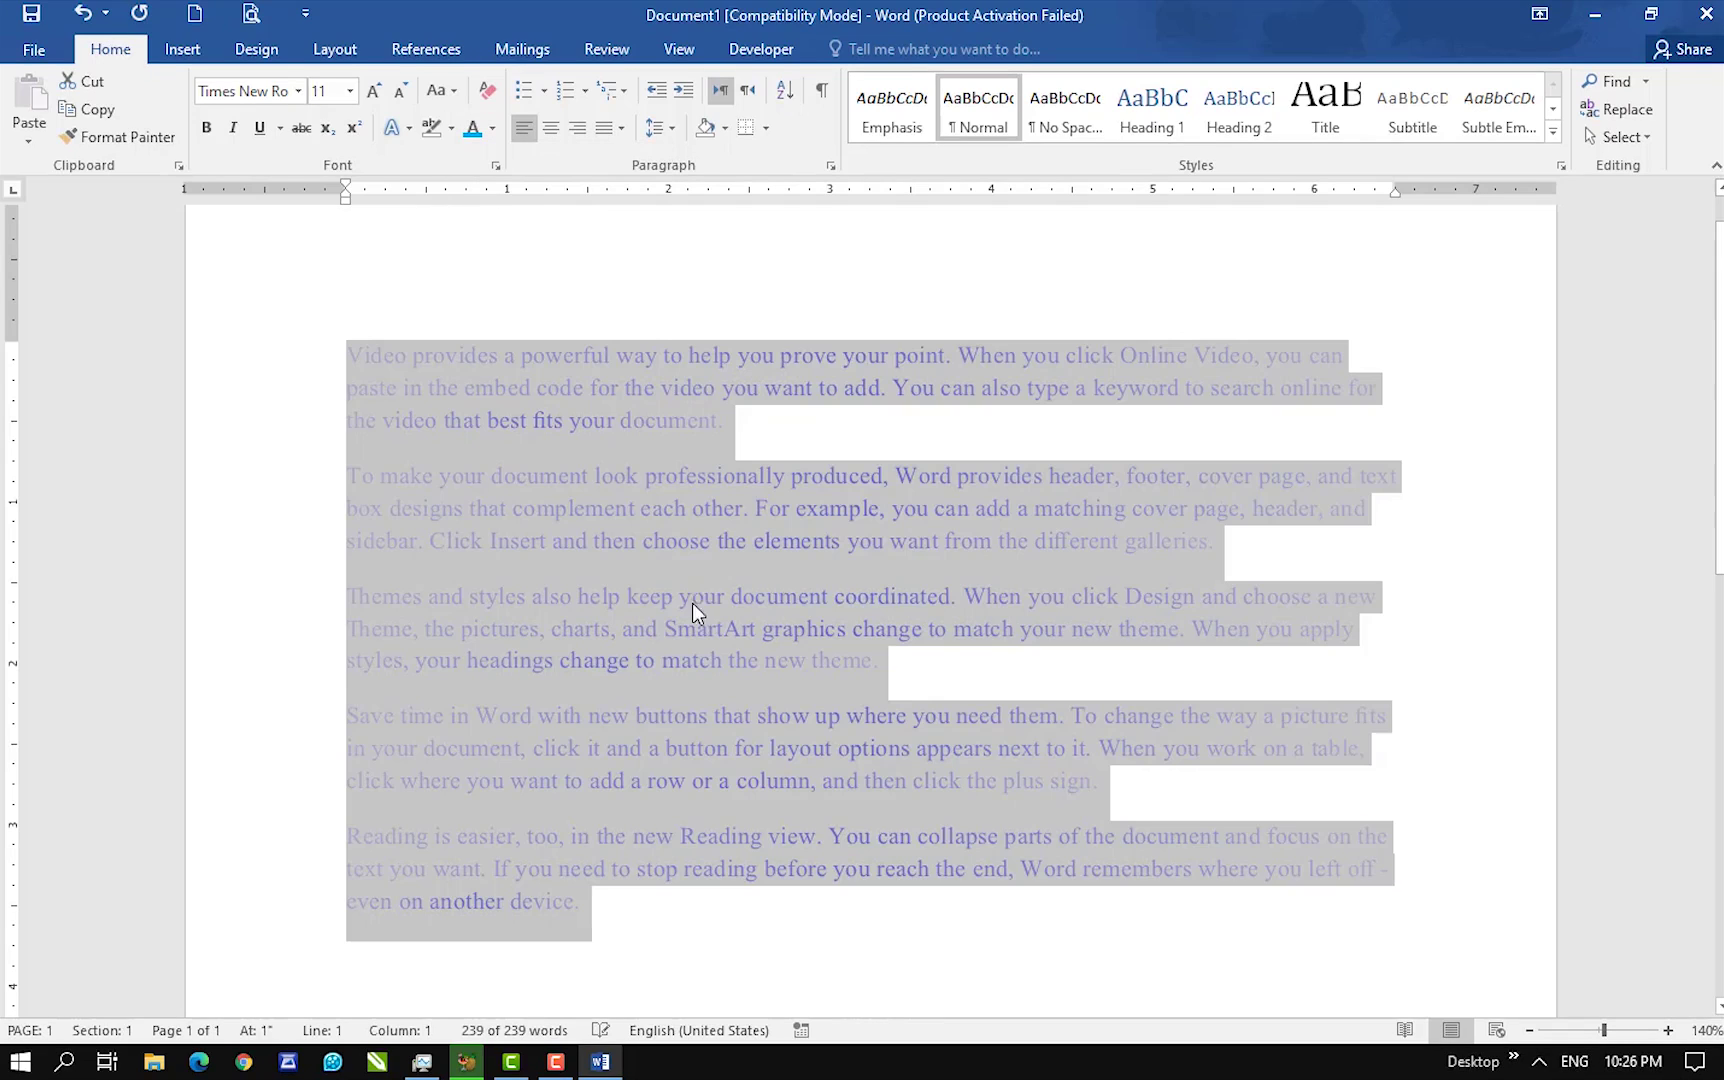
click(760, 660)
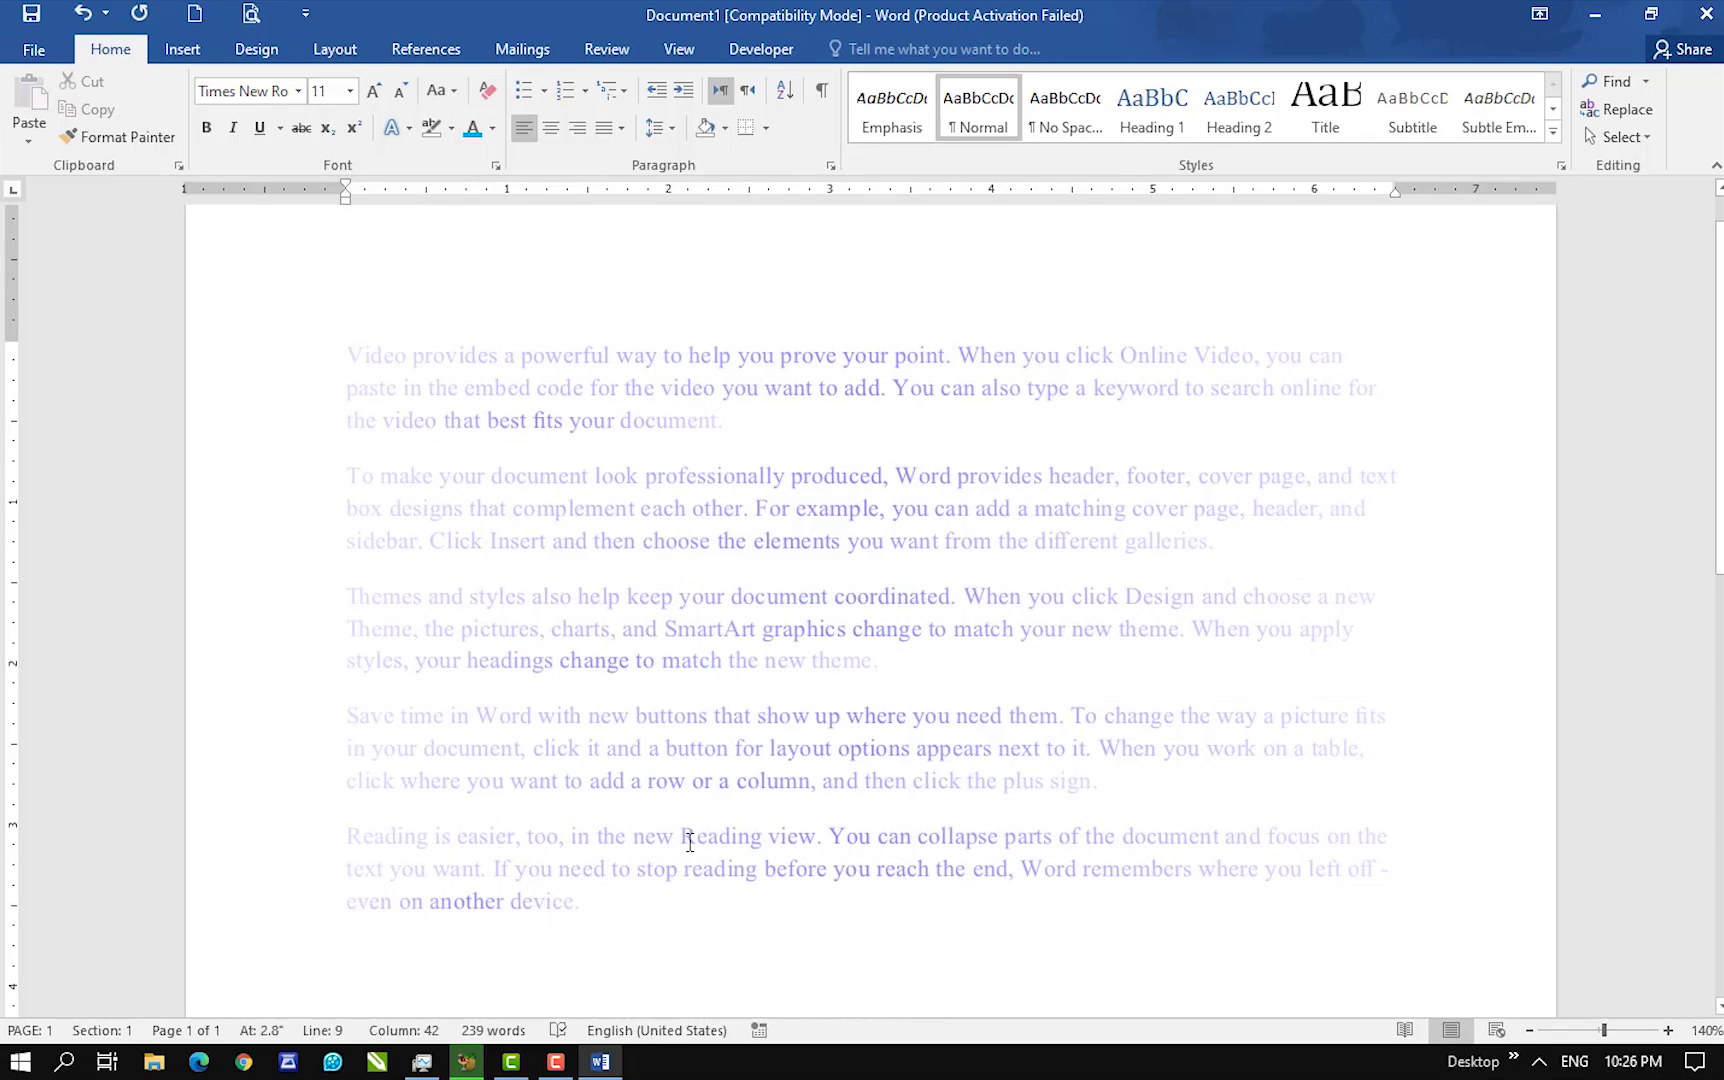
- Apply the dark gradient variation that radiates from the center to all the text and deselect it
key(ctrl+a)
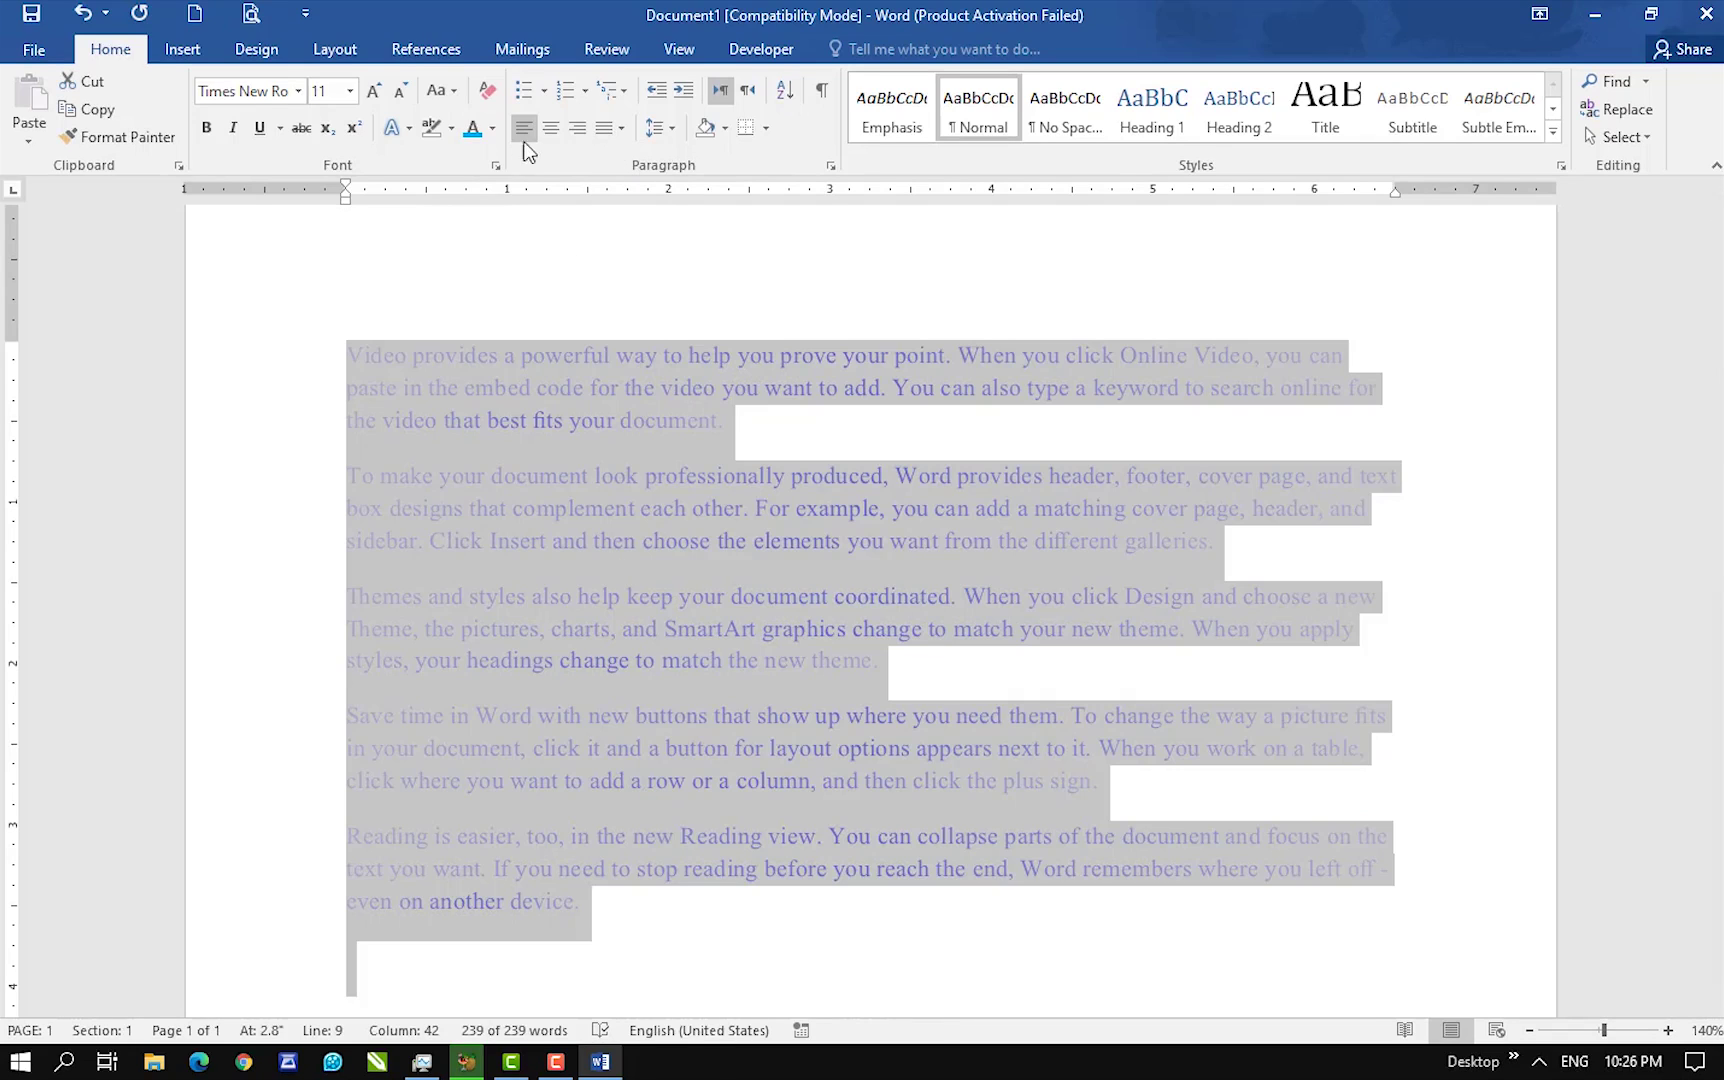
click(492, 128)
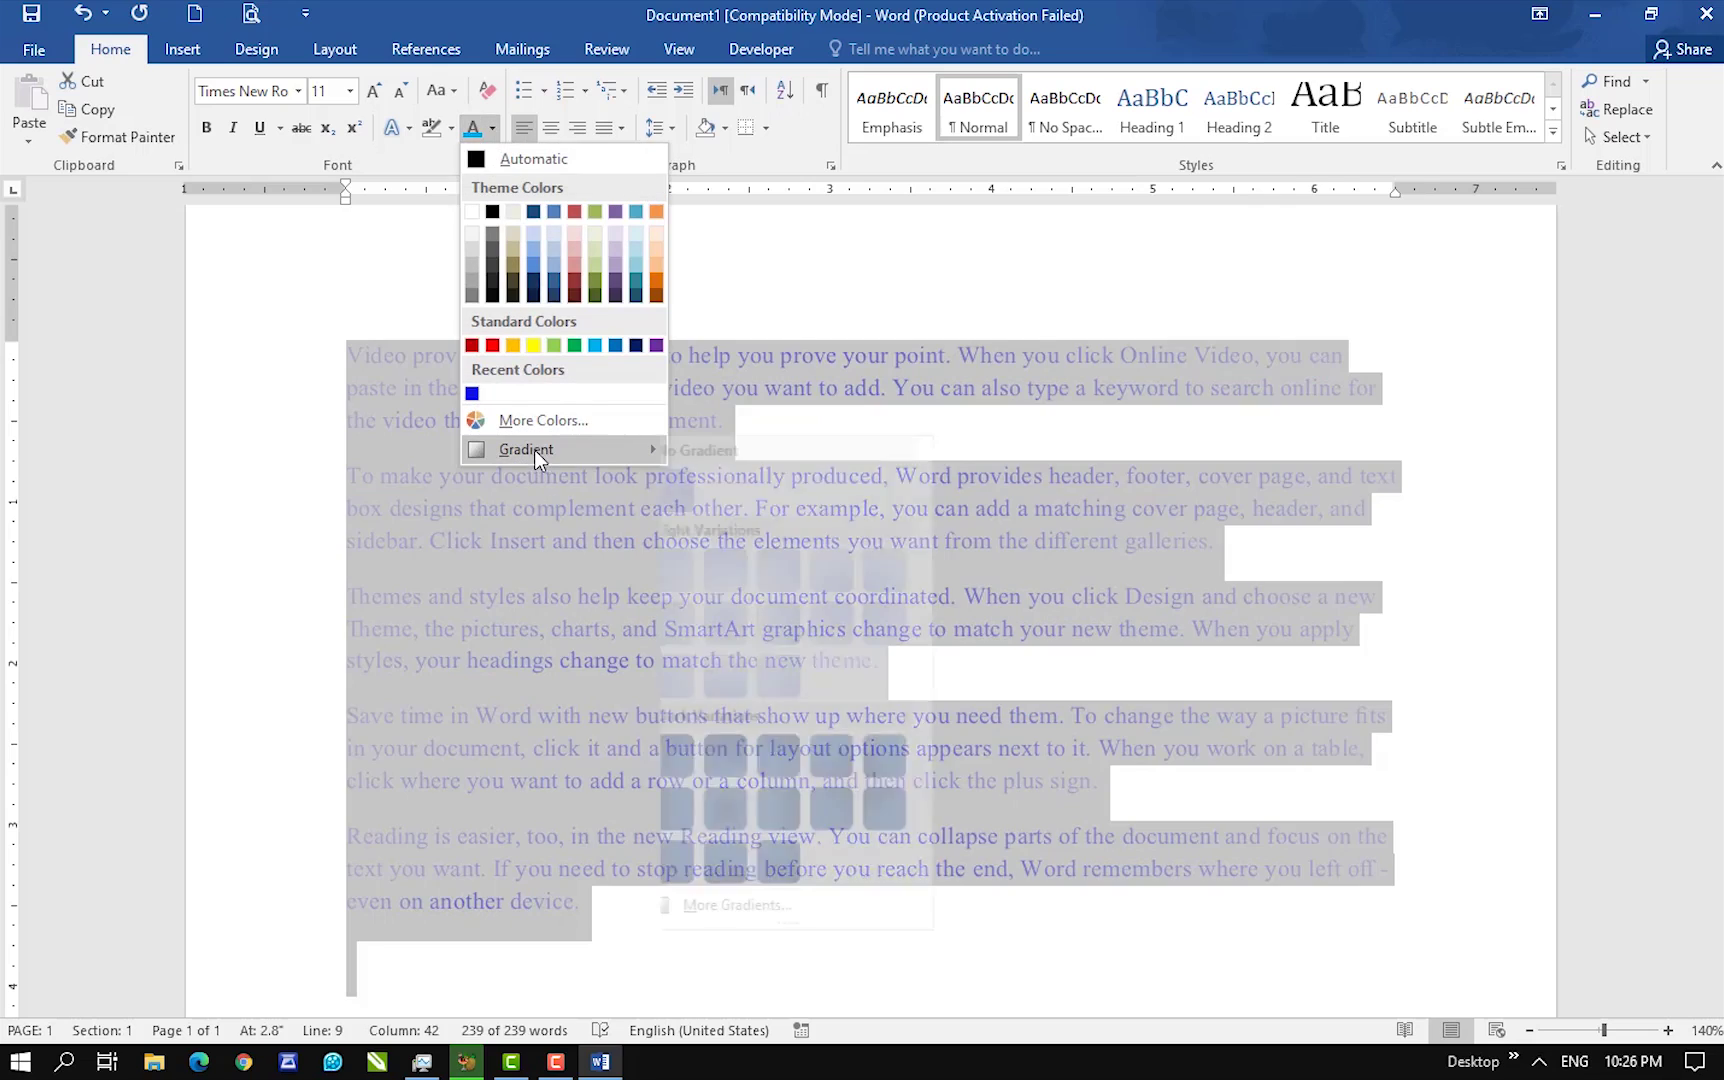
click(756, 814)
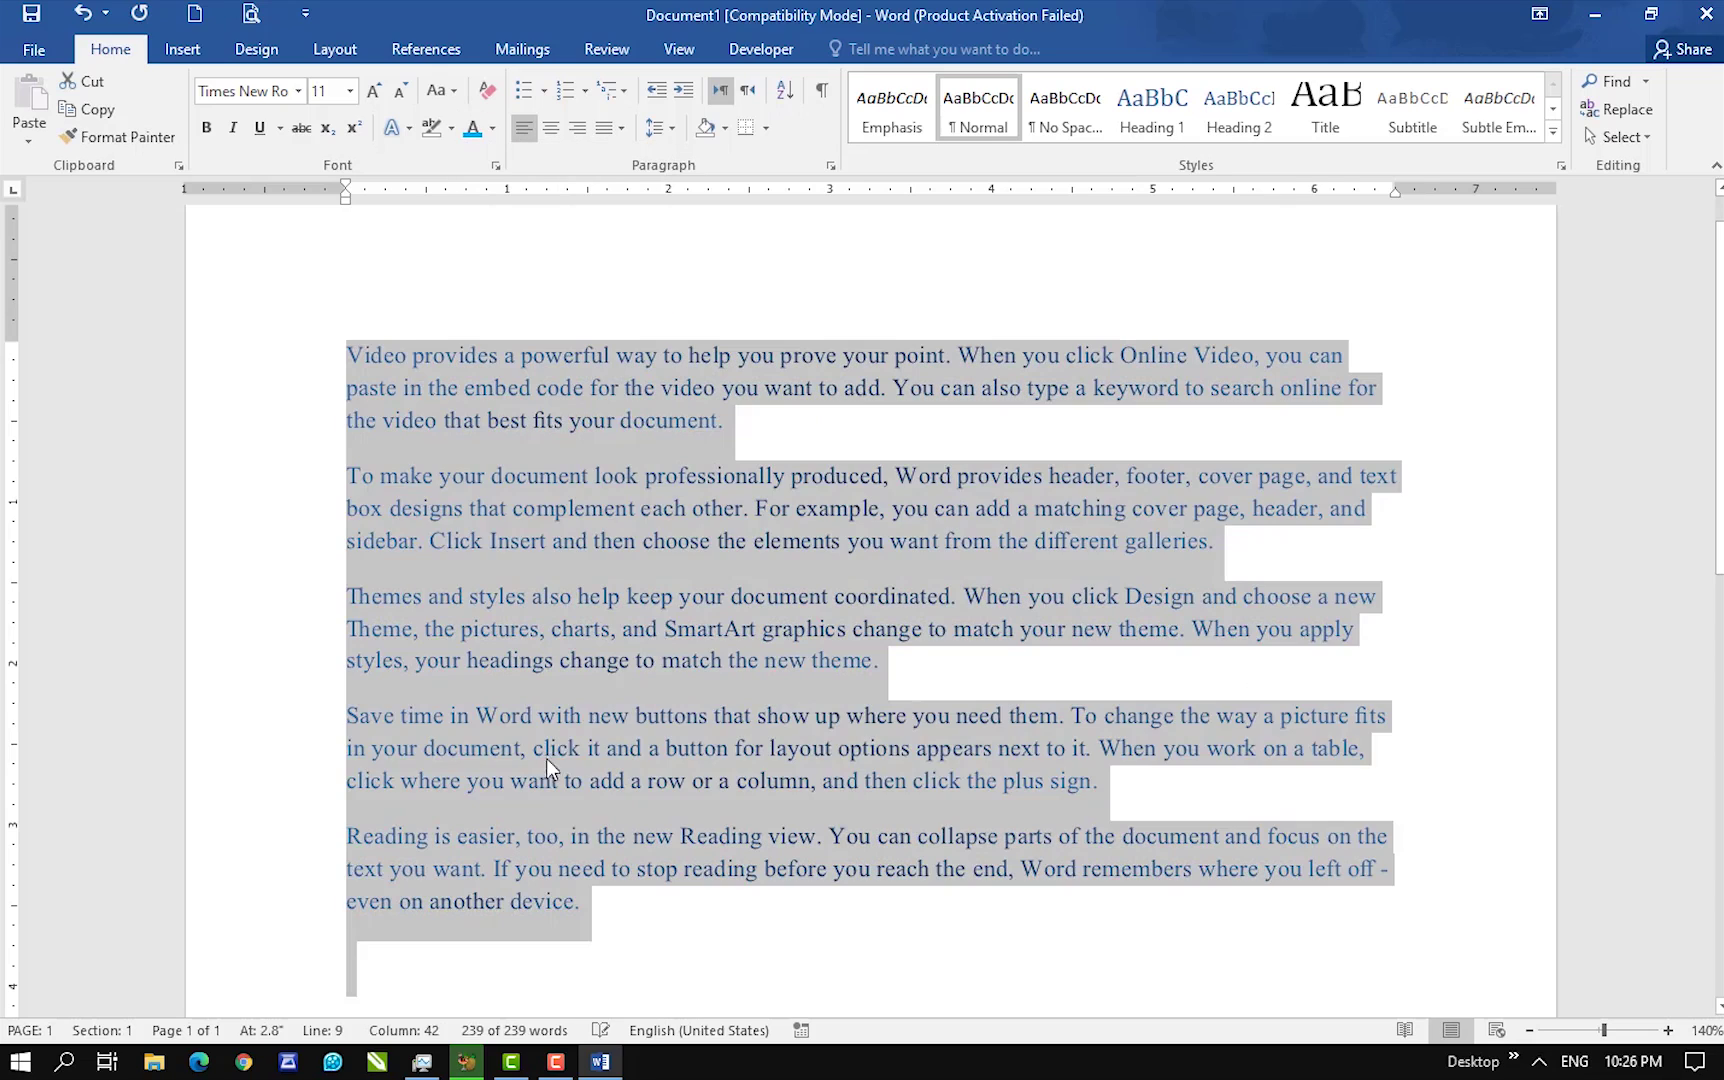
click(700, 664)
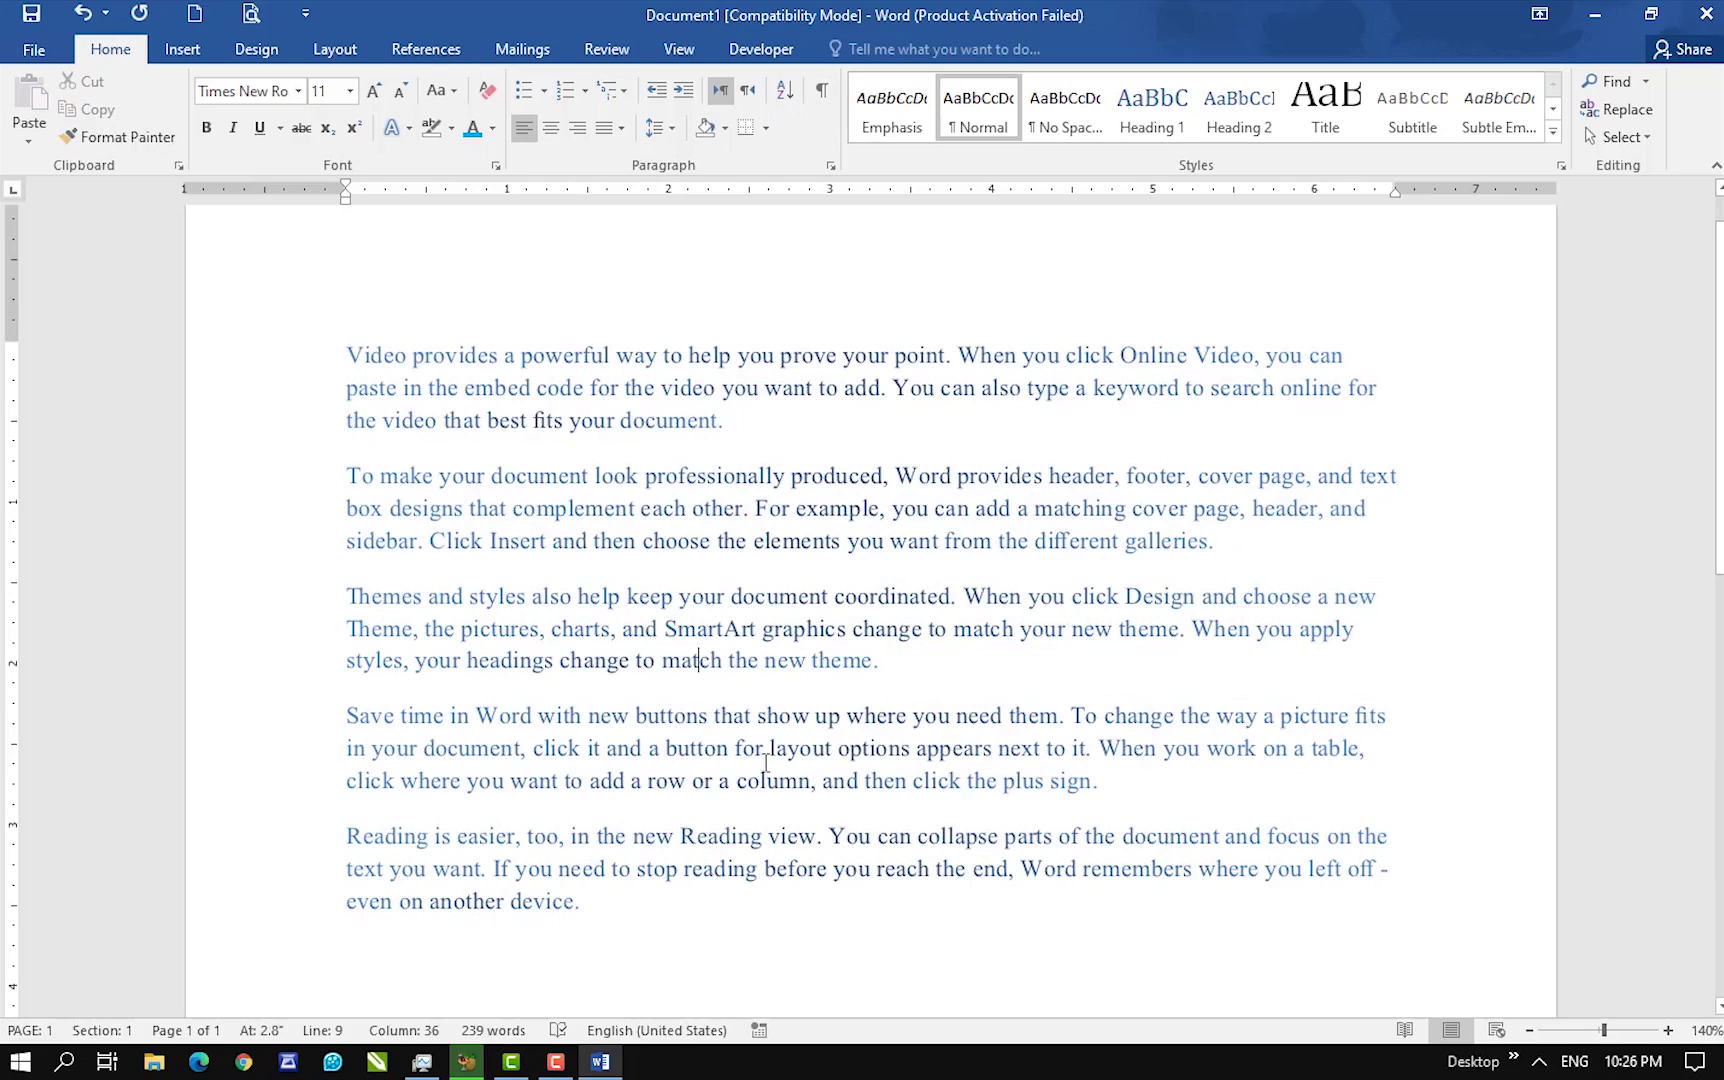
- Open the detailed gradient settings for all the text and set the first gradient stop to standard red
key(ctrl+a)
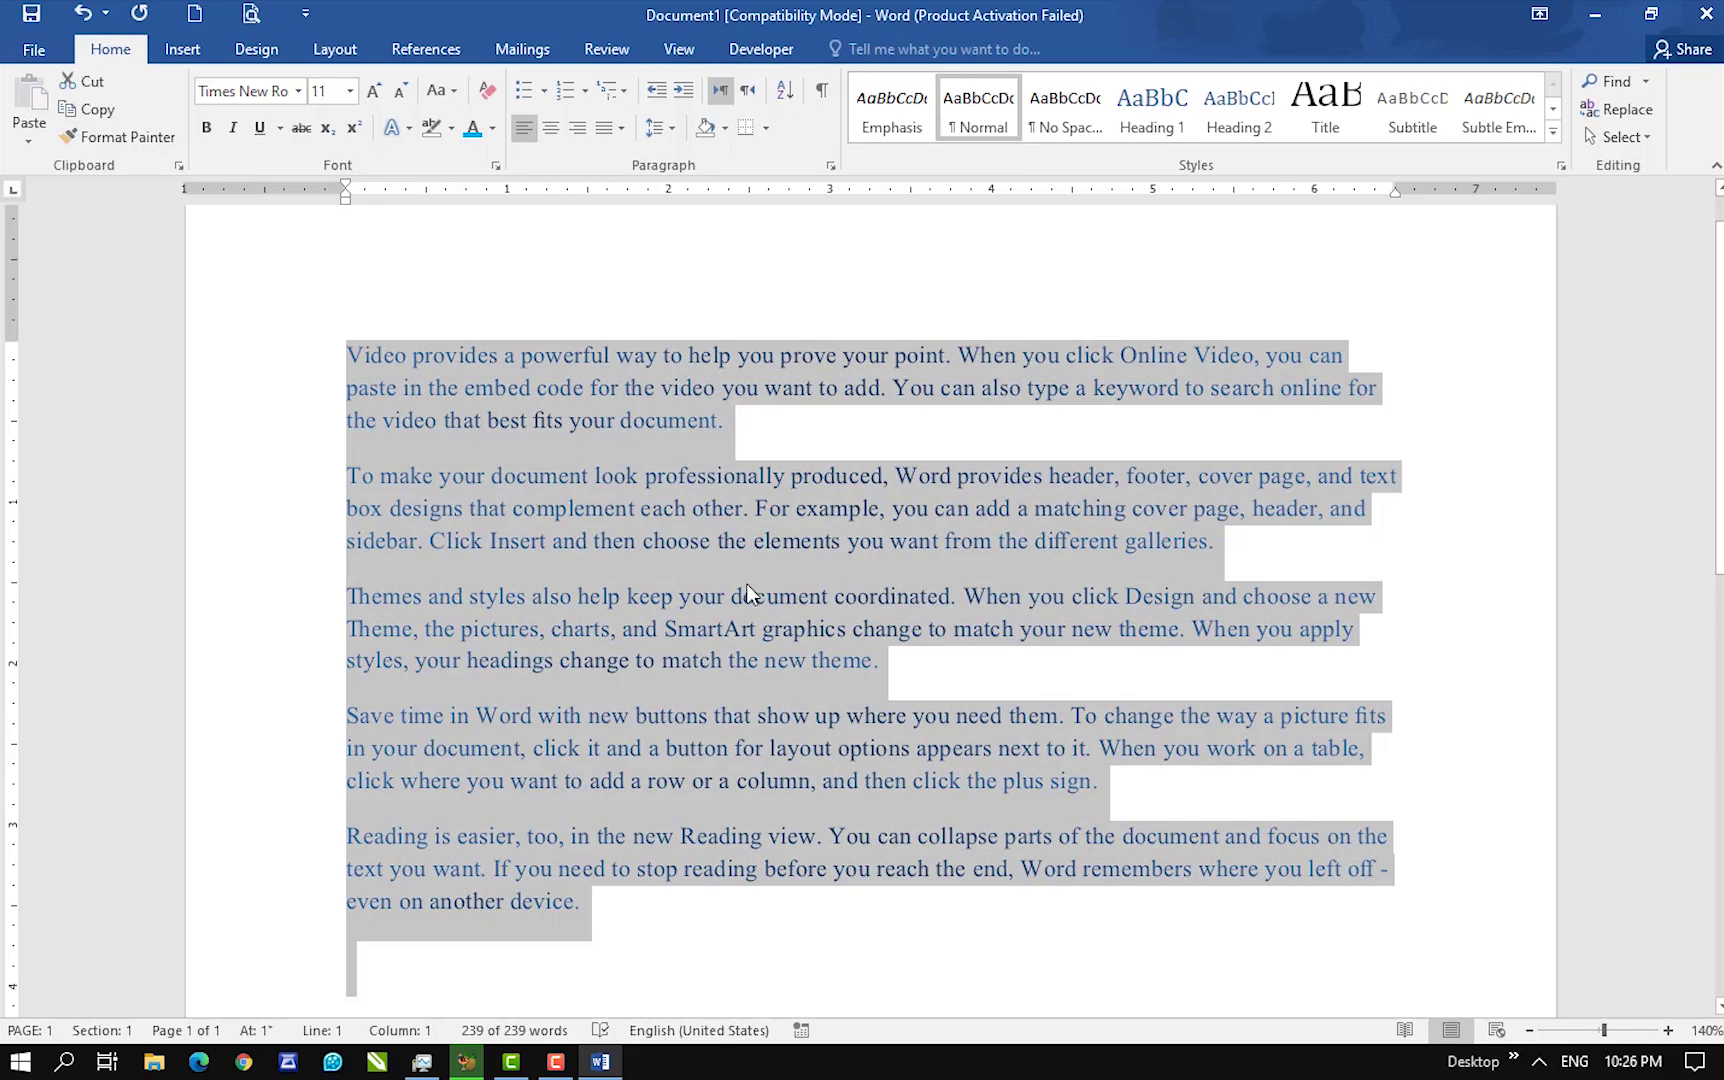
click(492, 127)
mouse_move(574, 449)
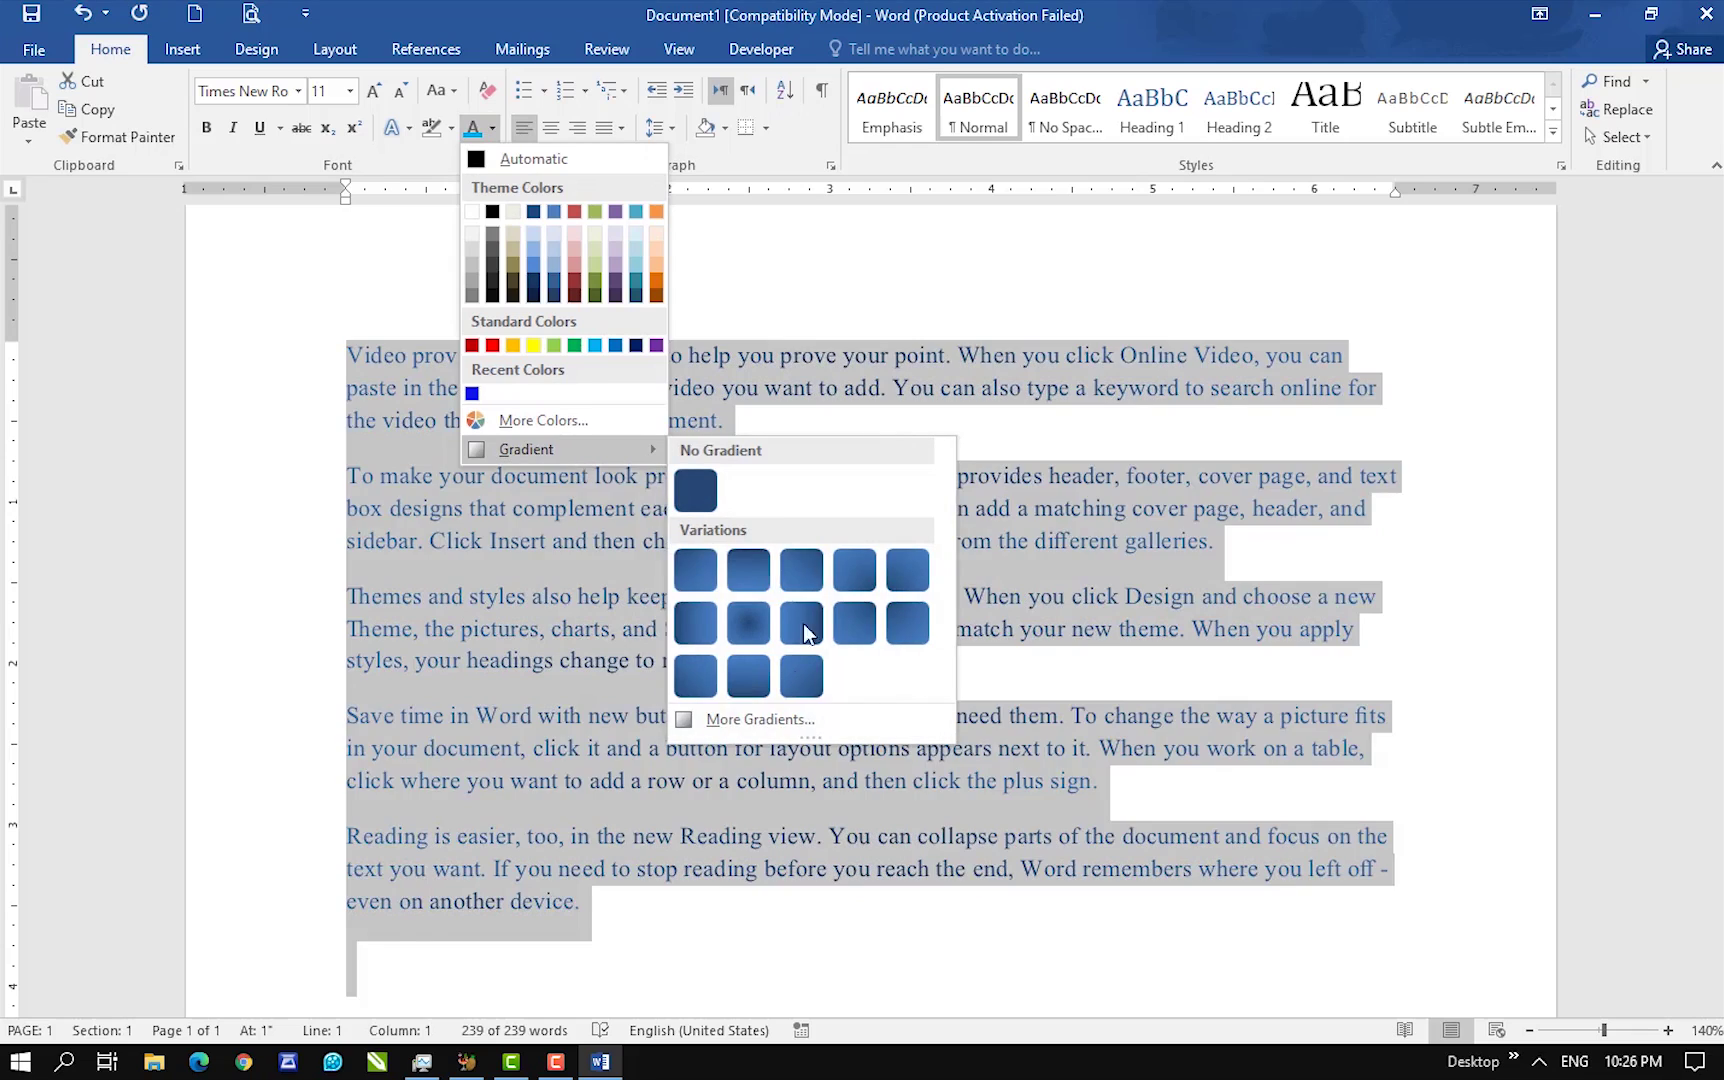
click(721, 726)
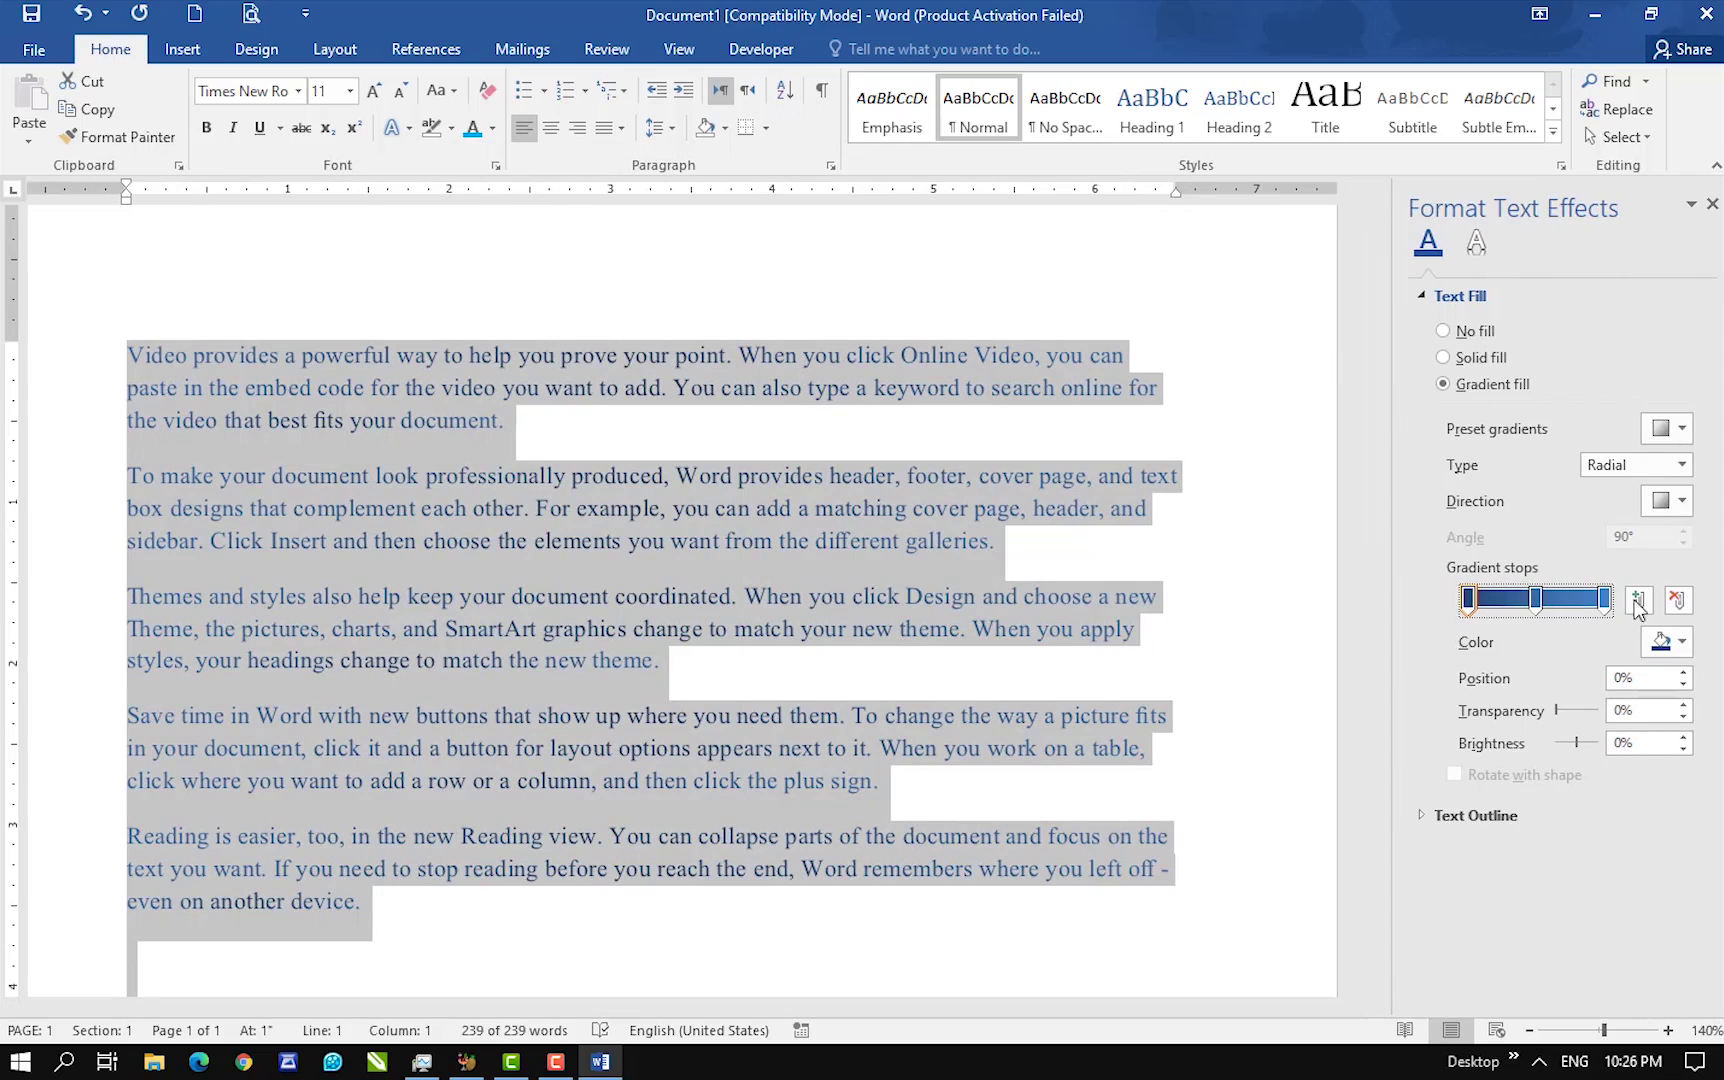
click(1664, 642)
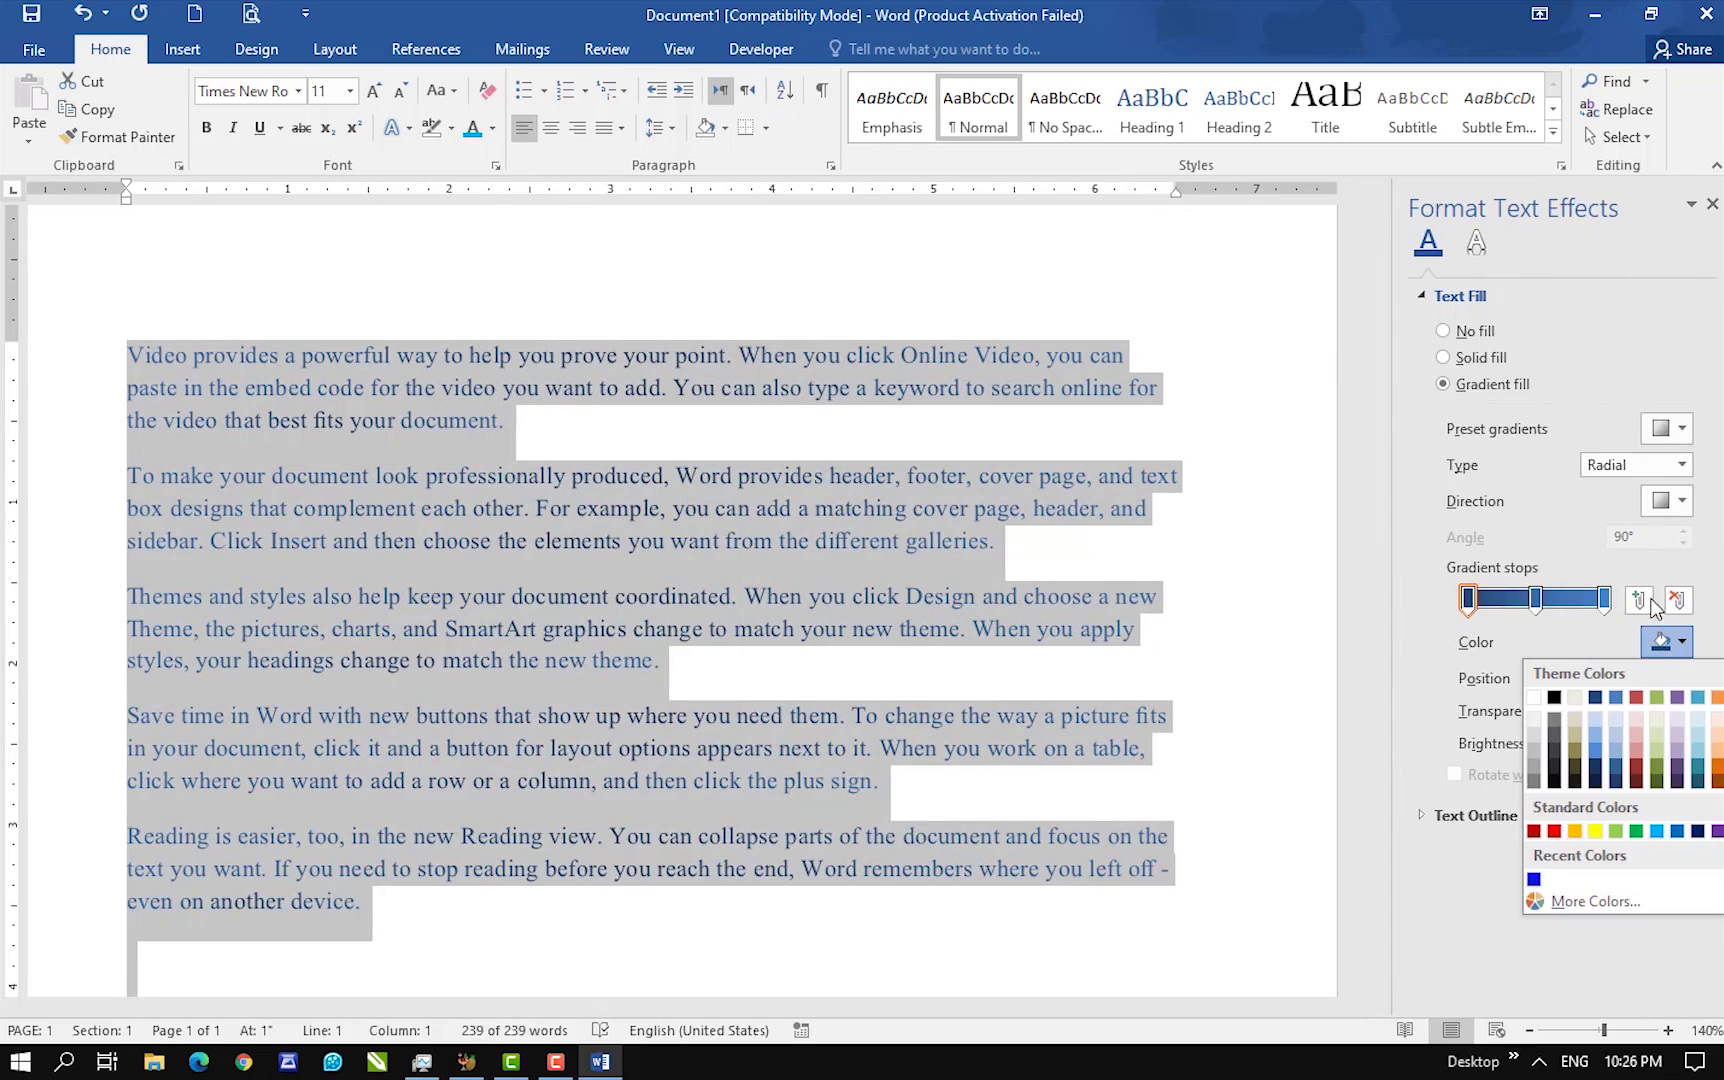
click(1554, 831)
- Set the middle gradient stop to standard green and the last stop to black, and deselect the text
click(1537, 600)
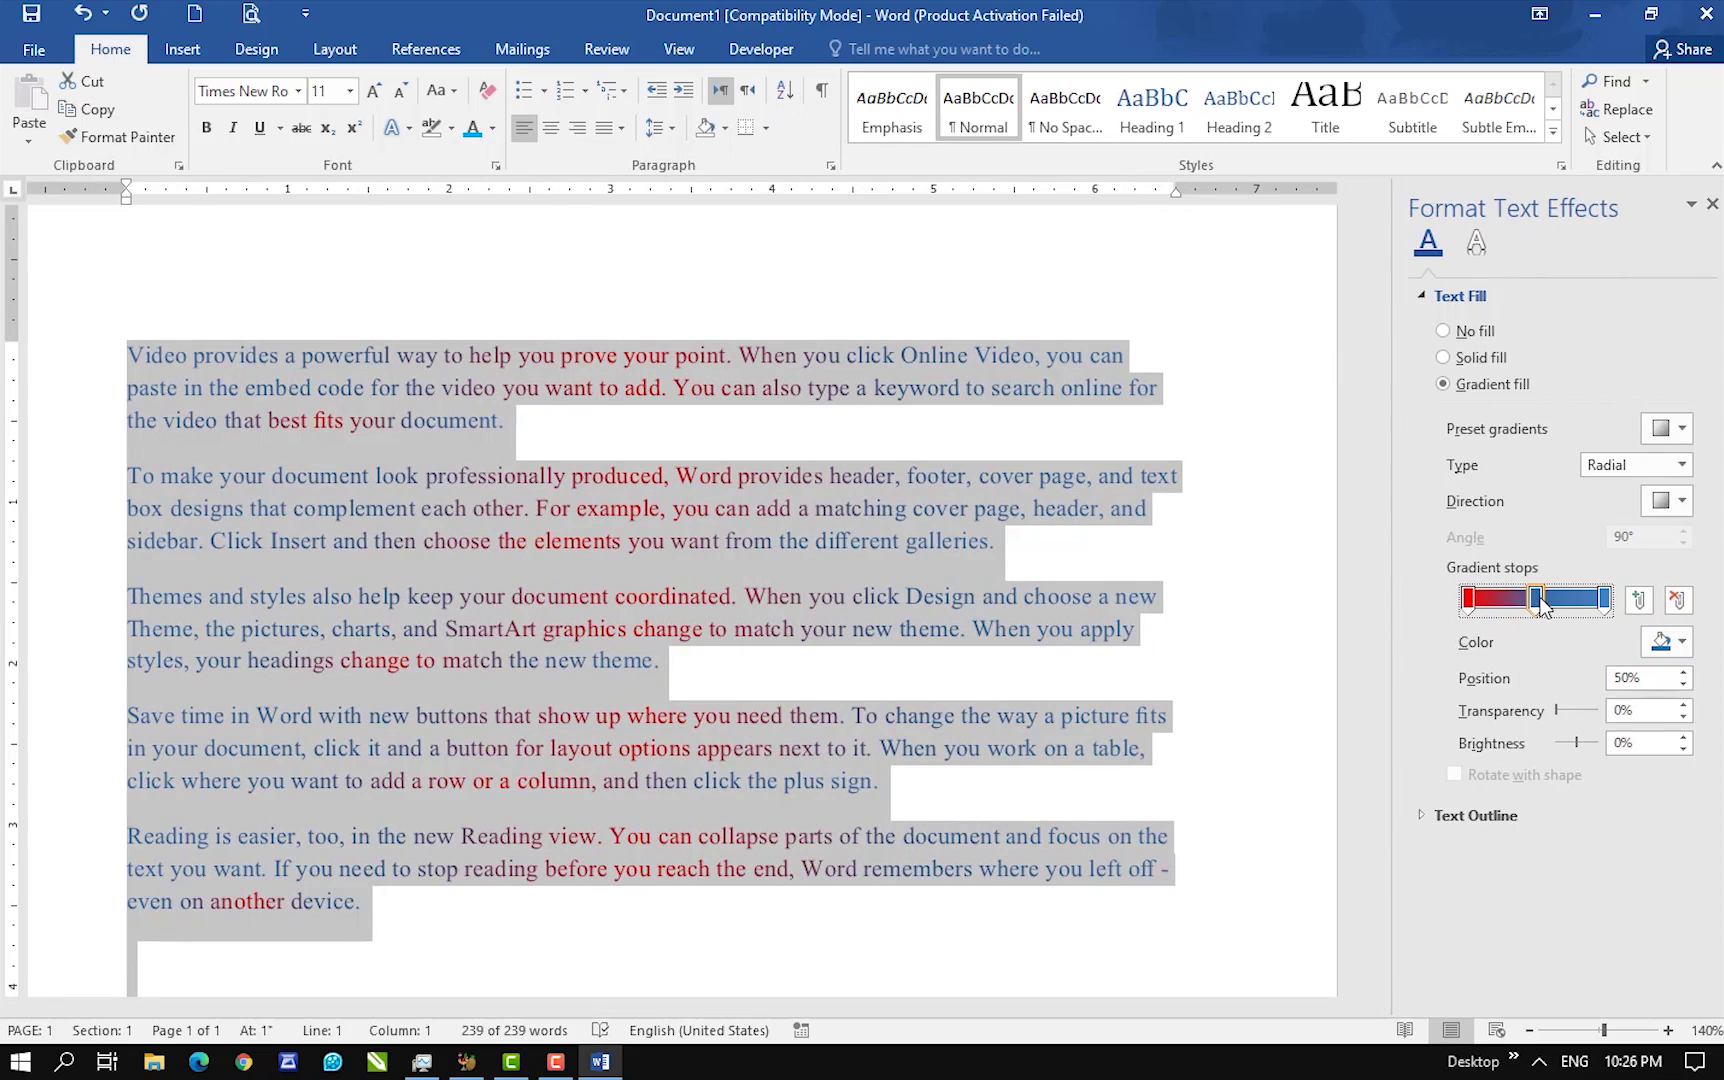
click(1664, 642)
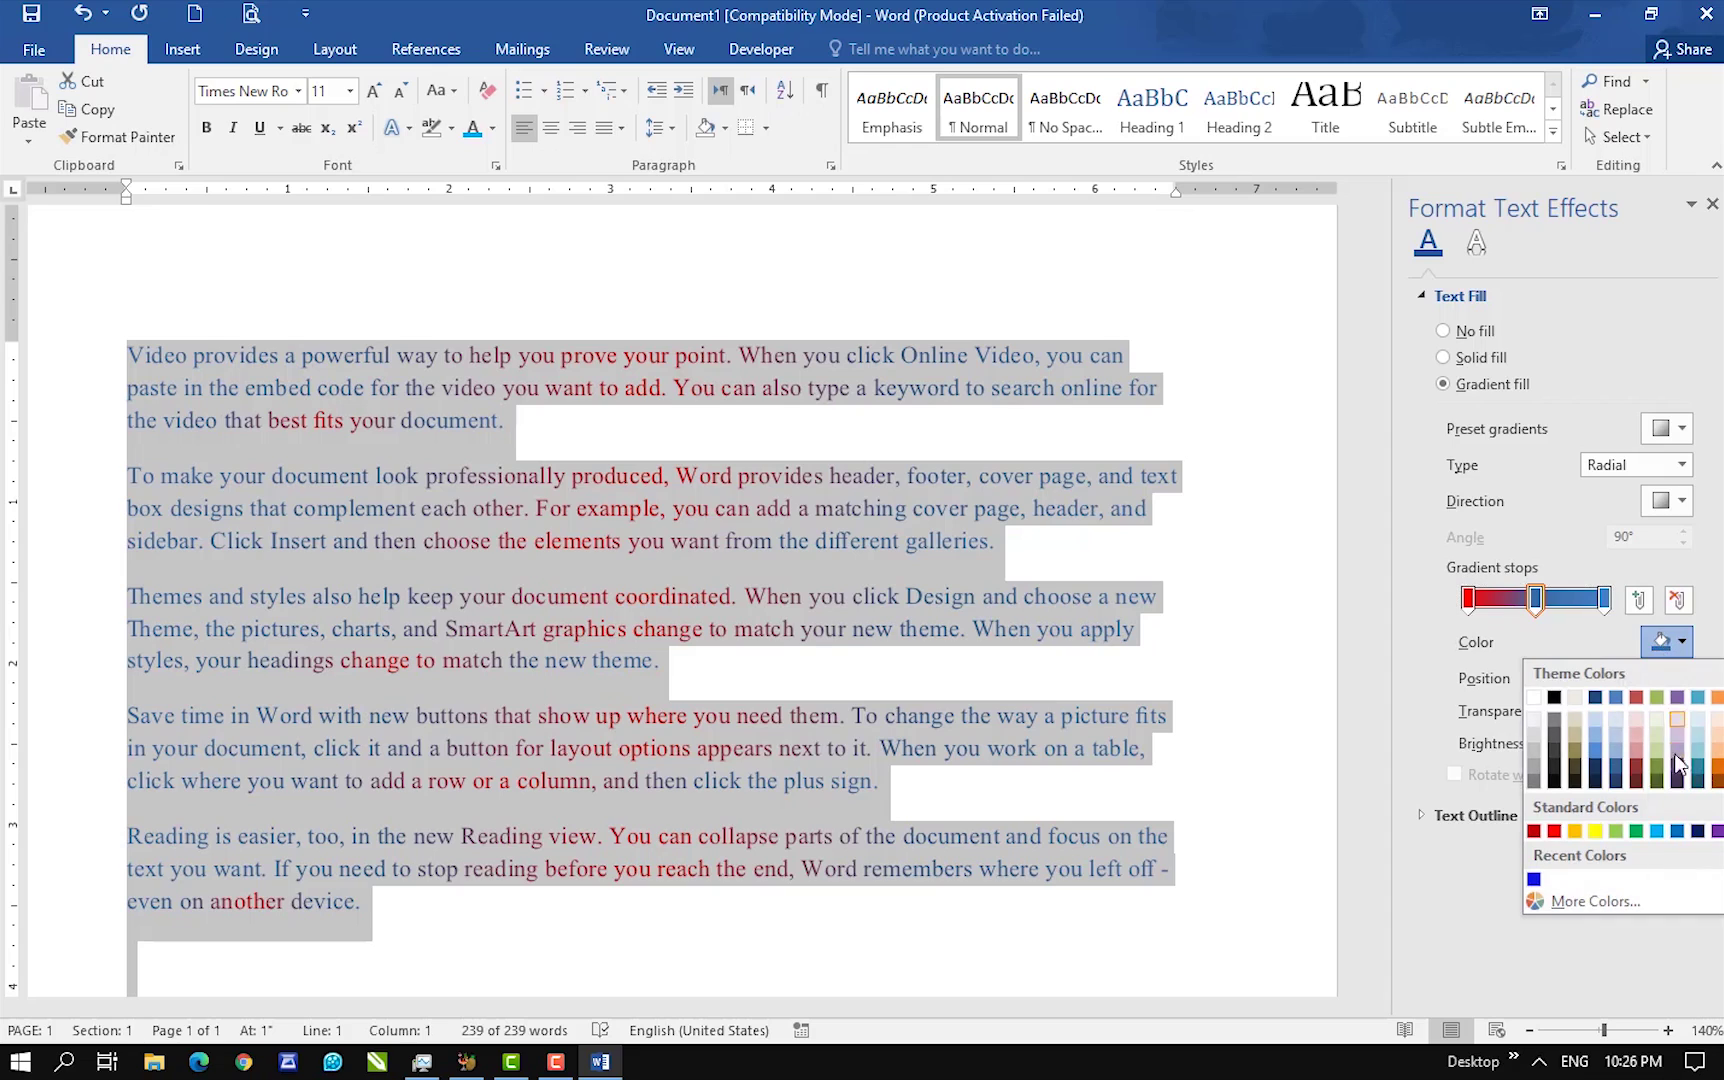
click(1636, 831)
click(1604, 599)
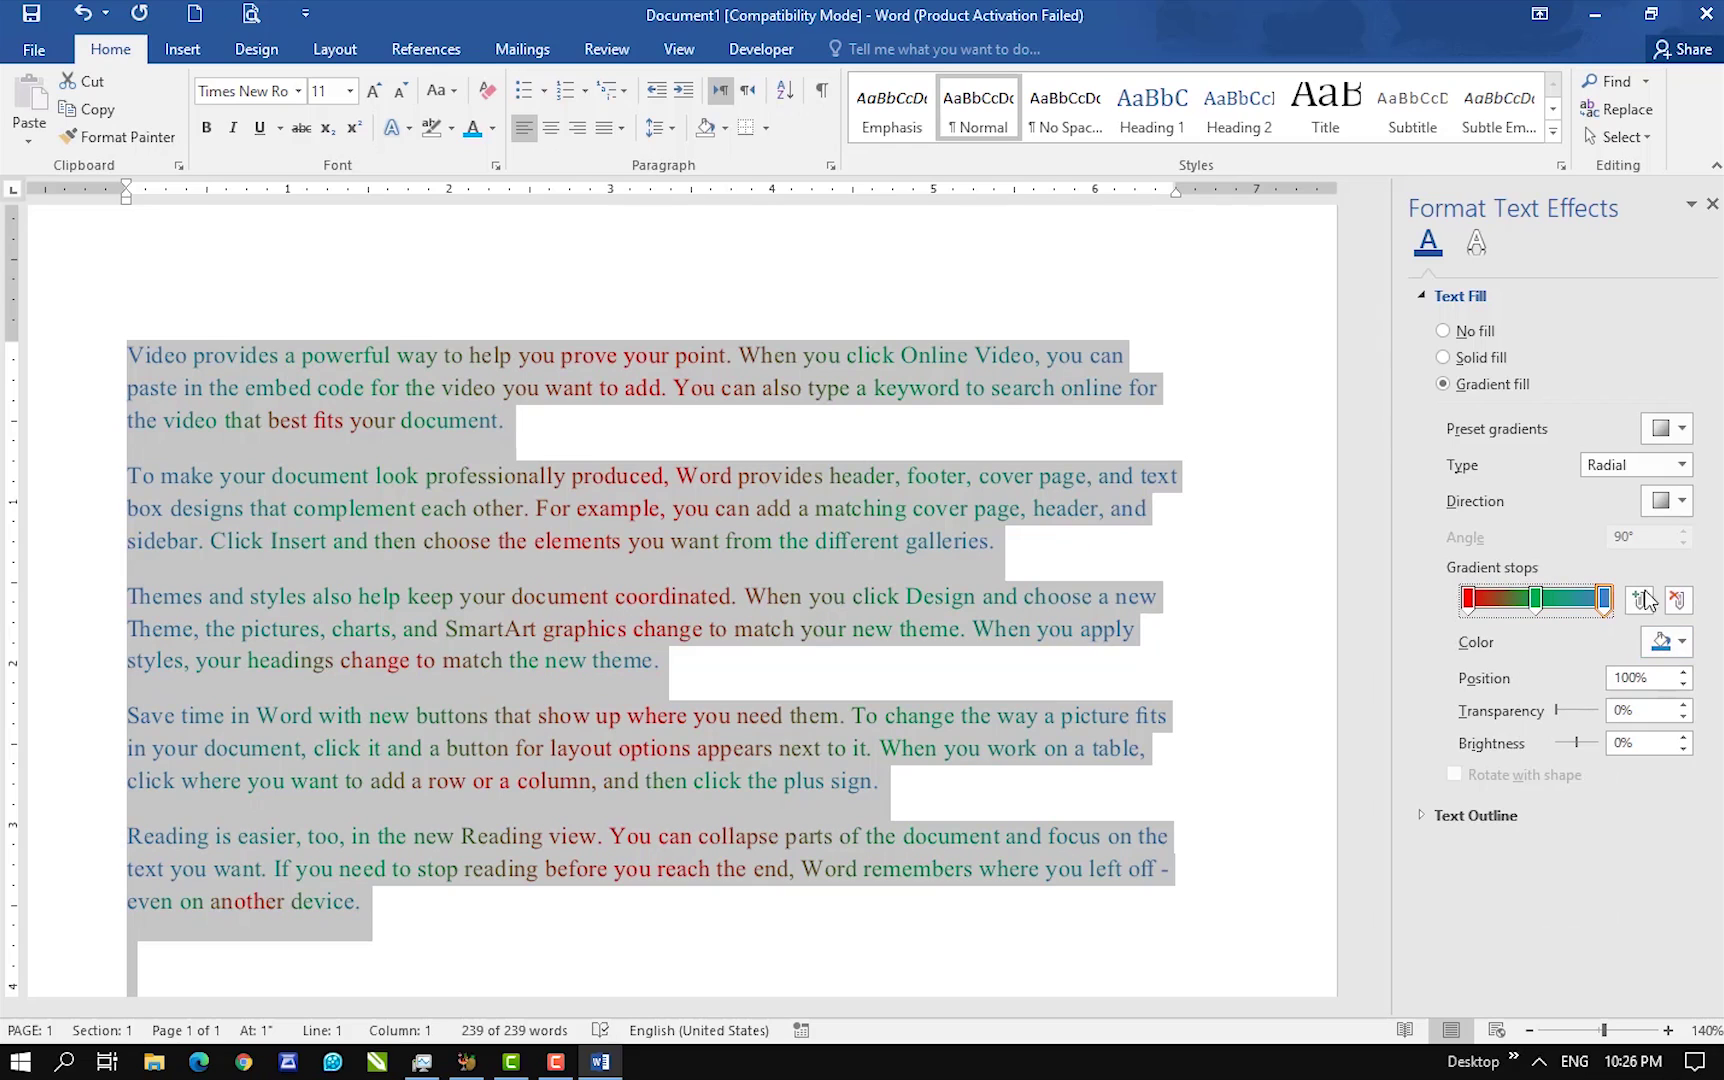
click(1664, 642)
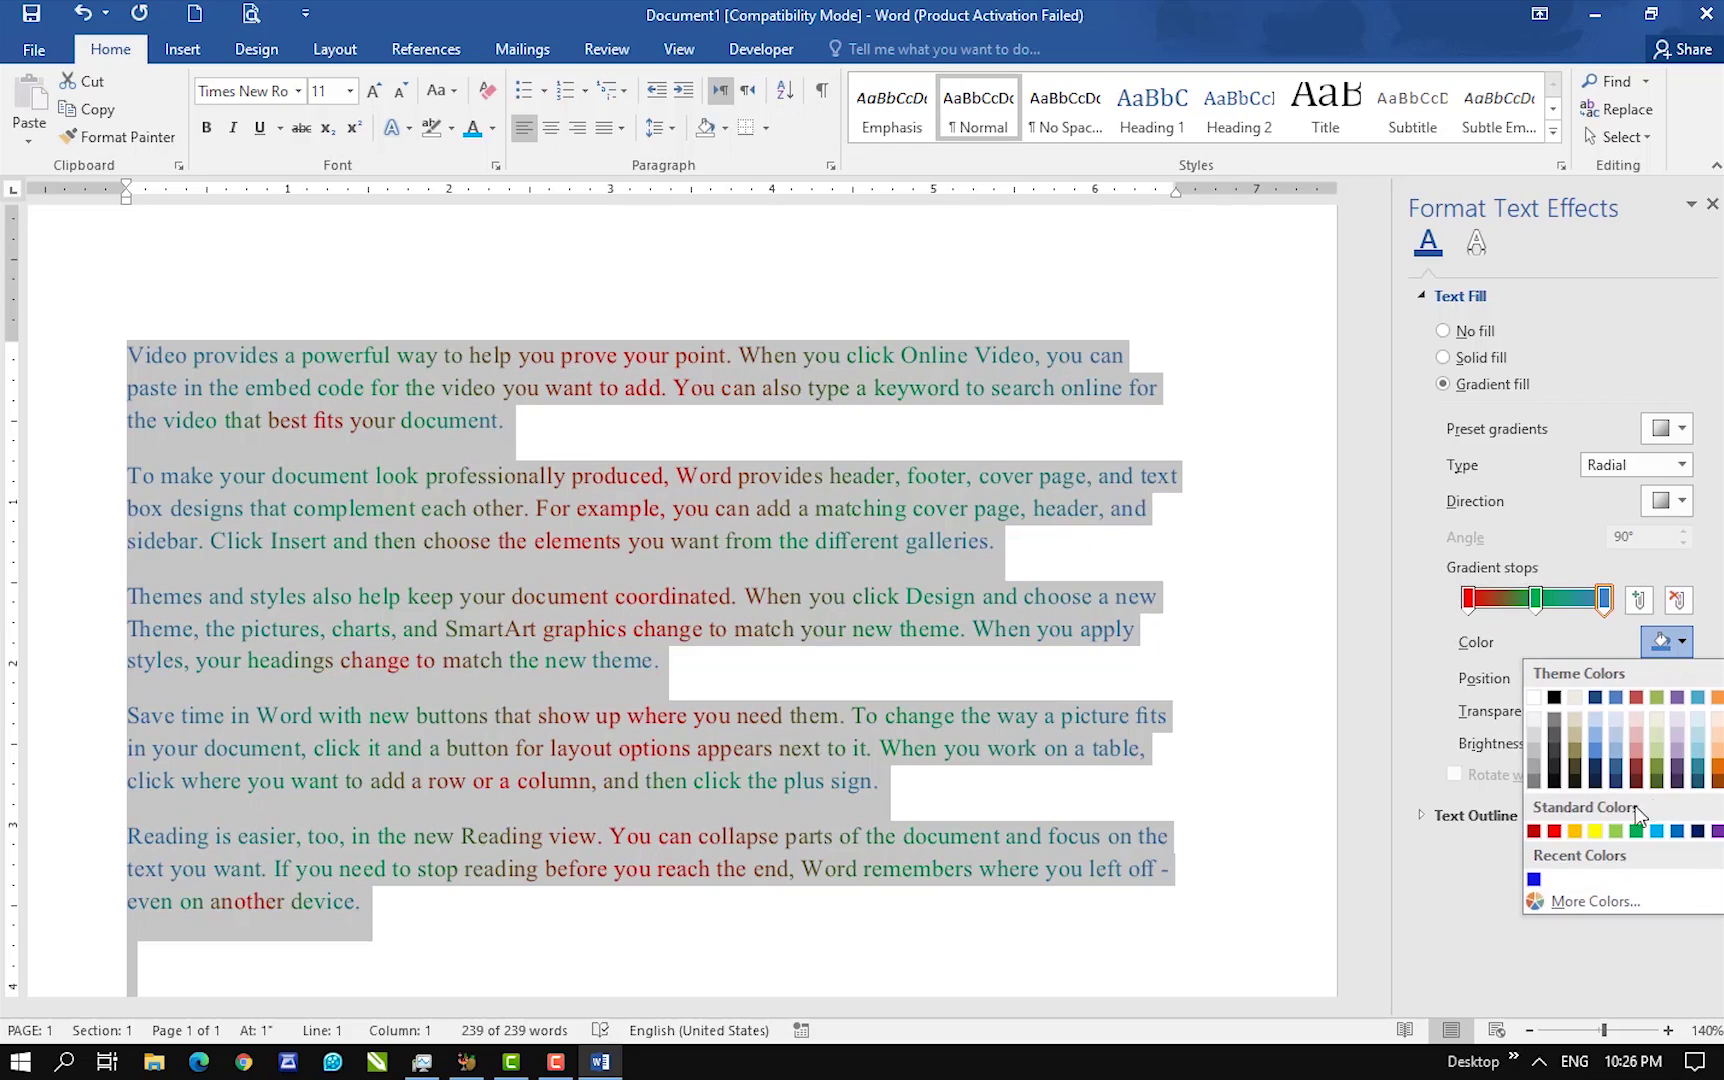
click(1554, 697)
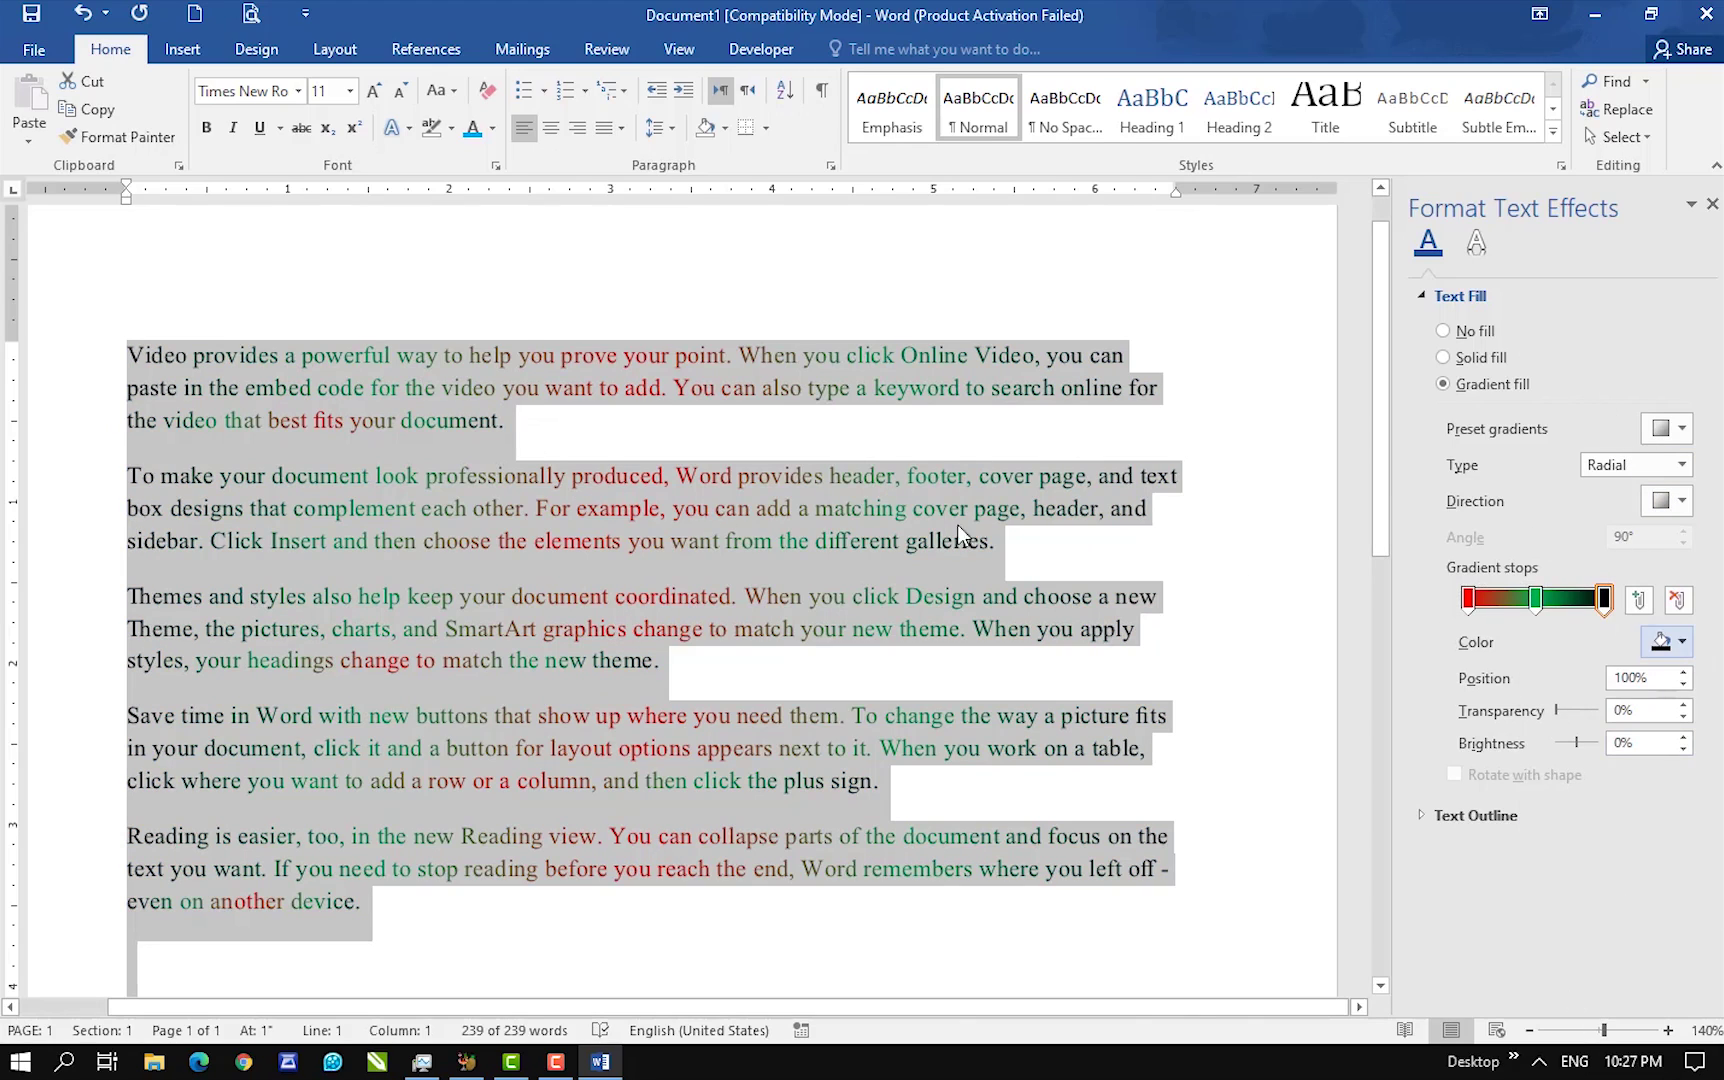
click(585, 508)
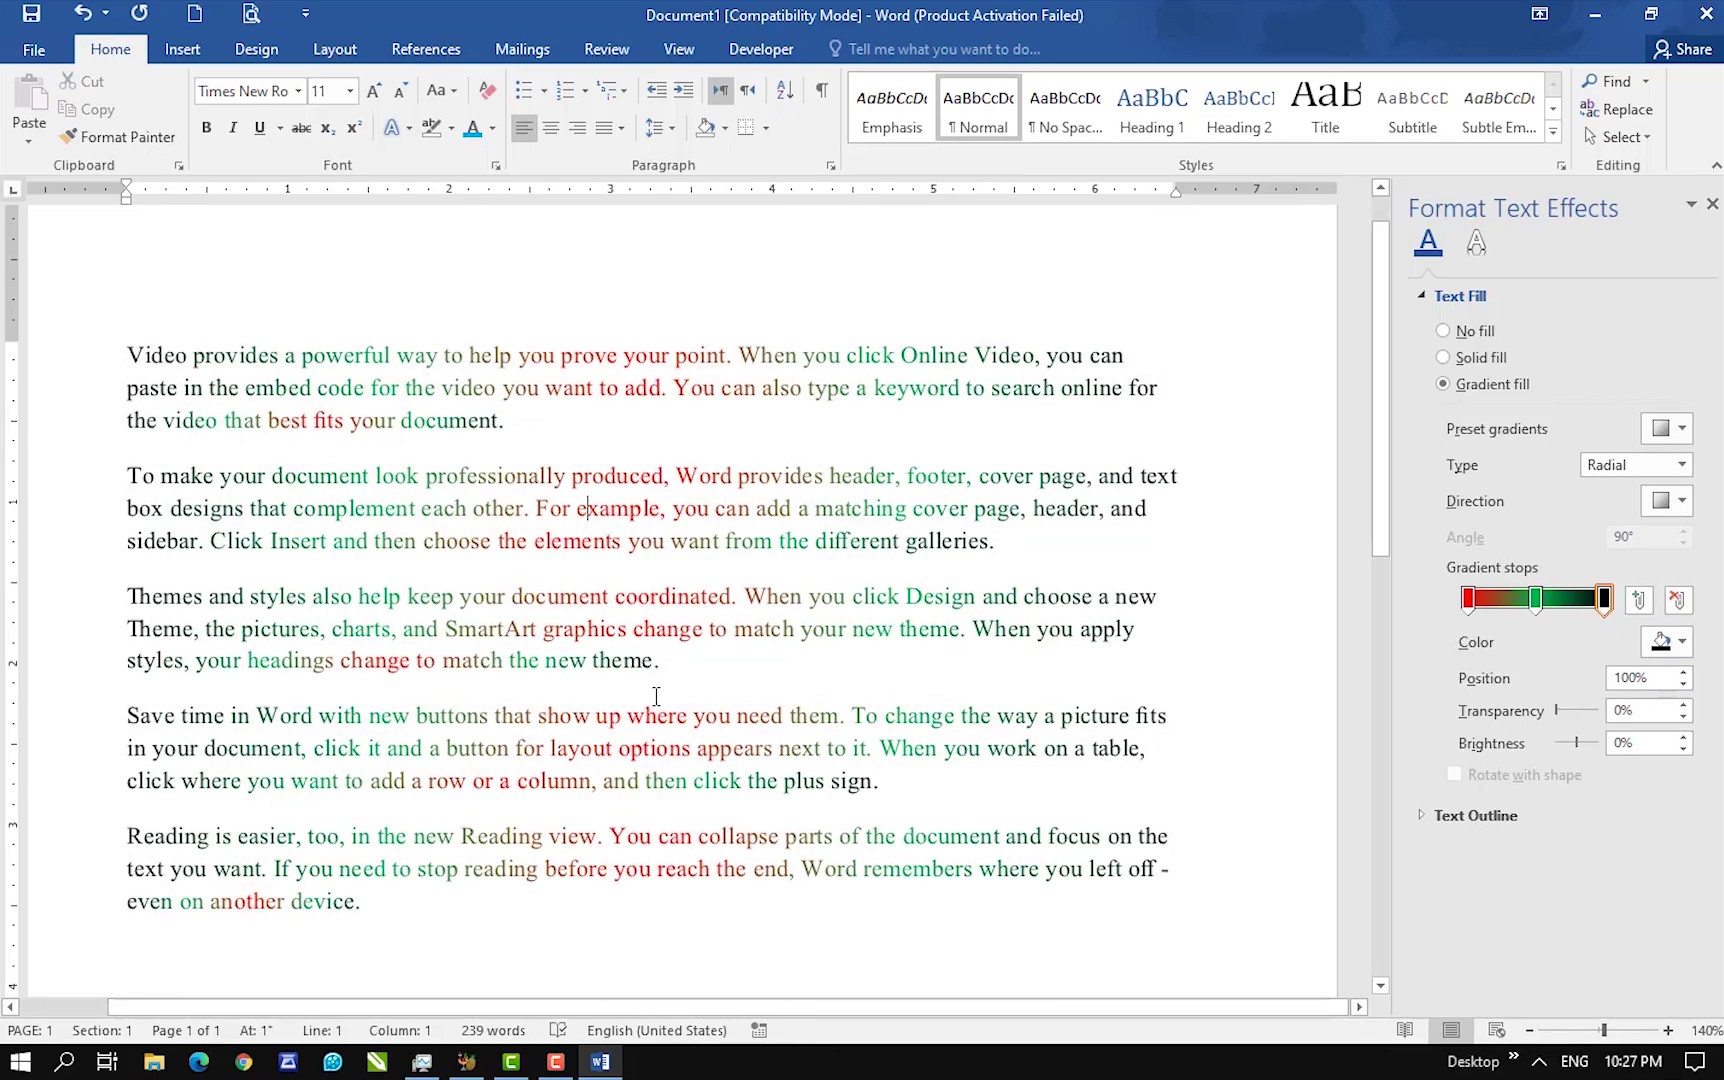
- Select all the text and change its gradient fill type to Rectangular
key(ctrl+a)
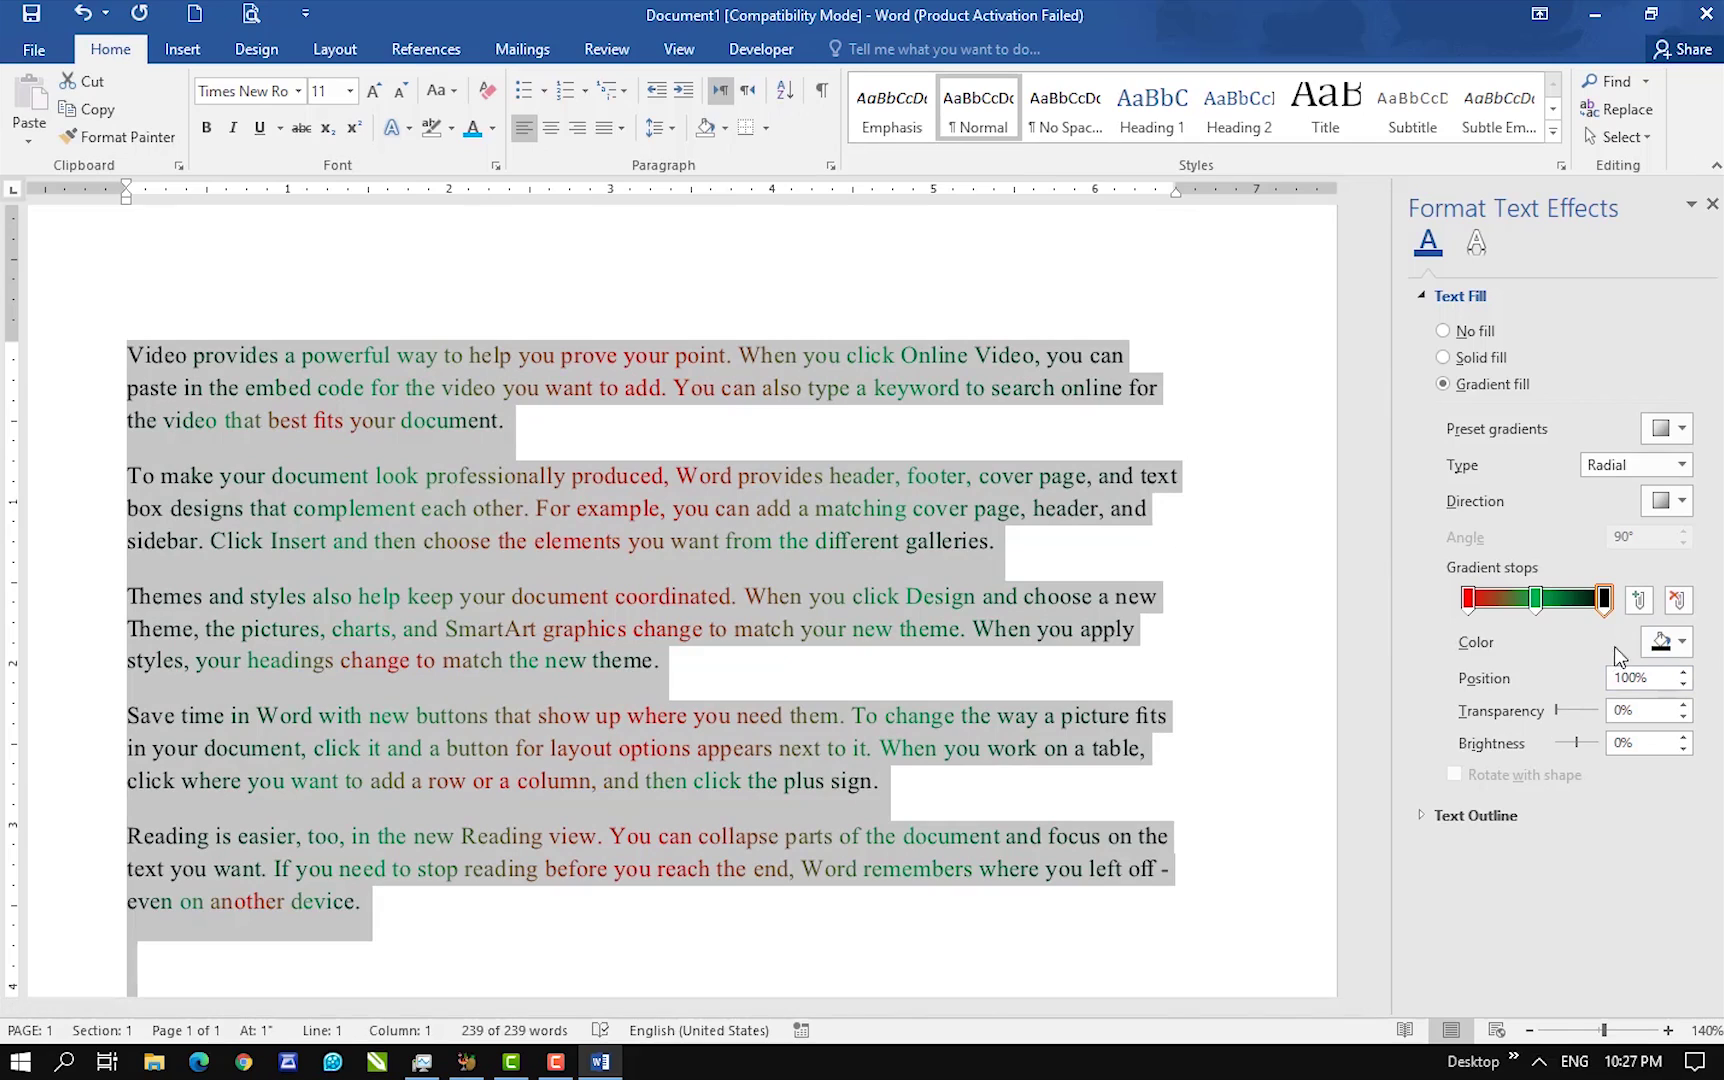
click(1628, 468)
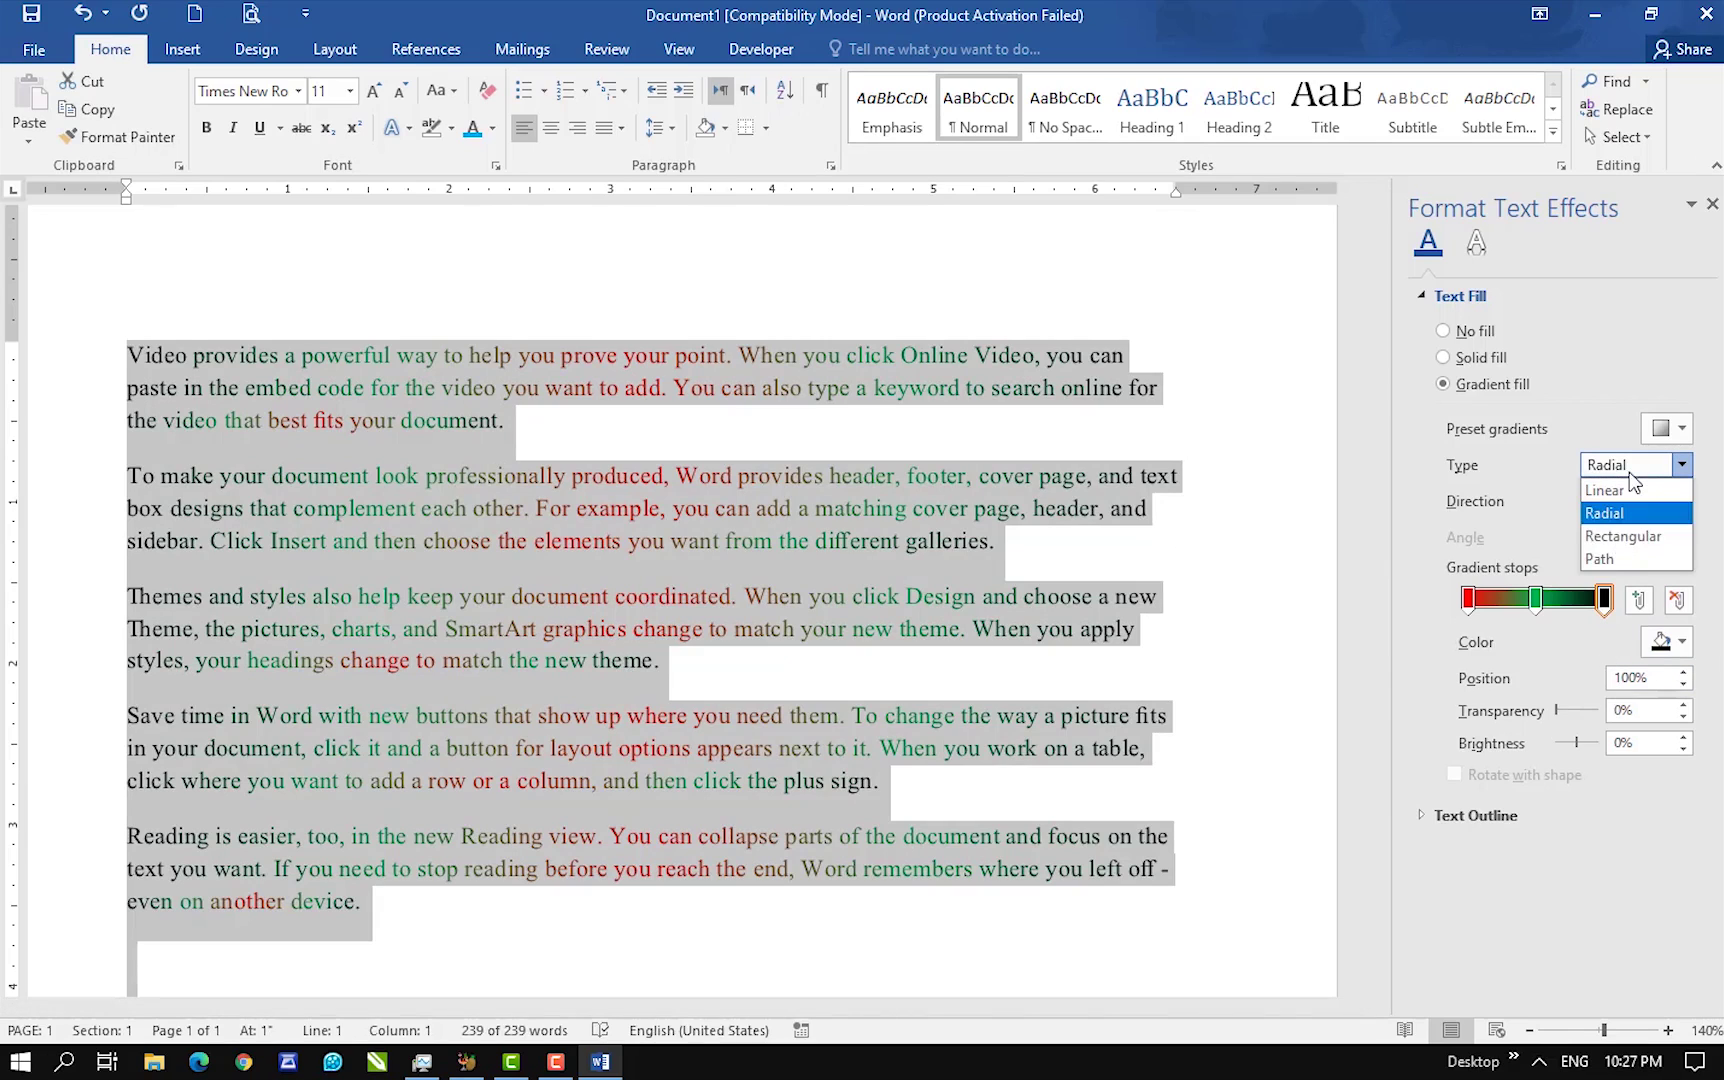
click(1615, 540)
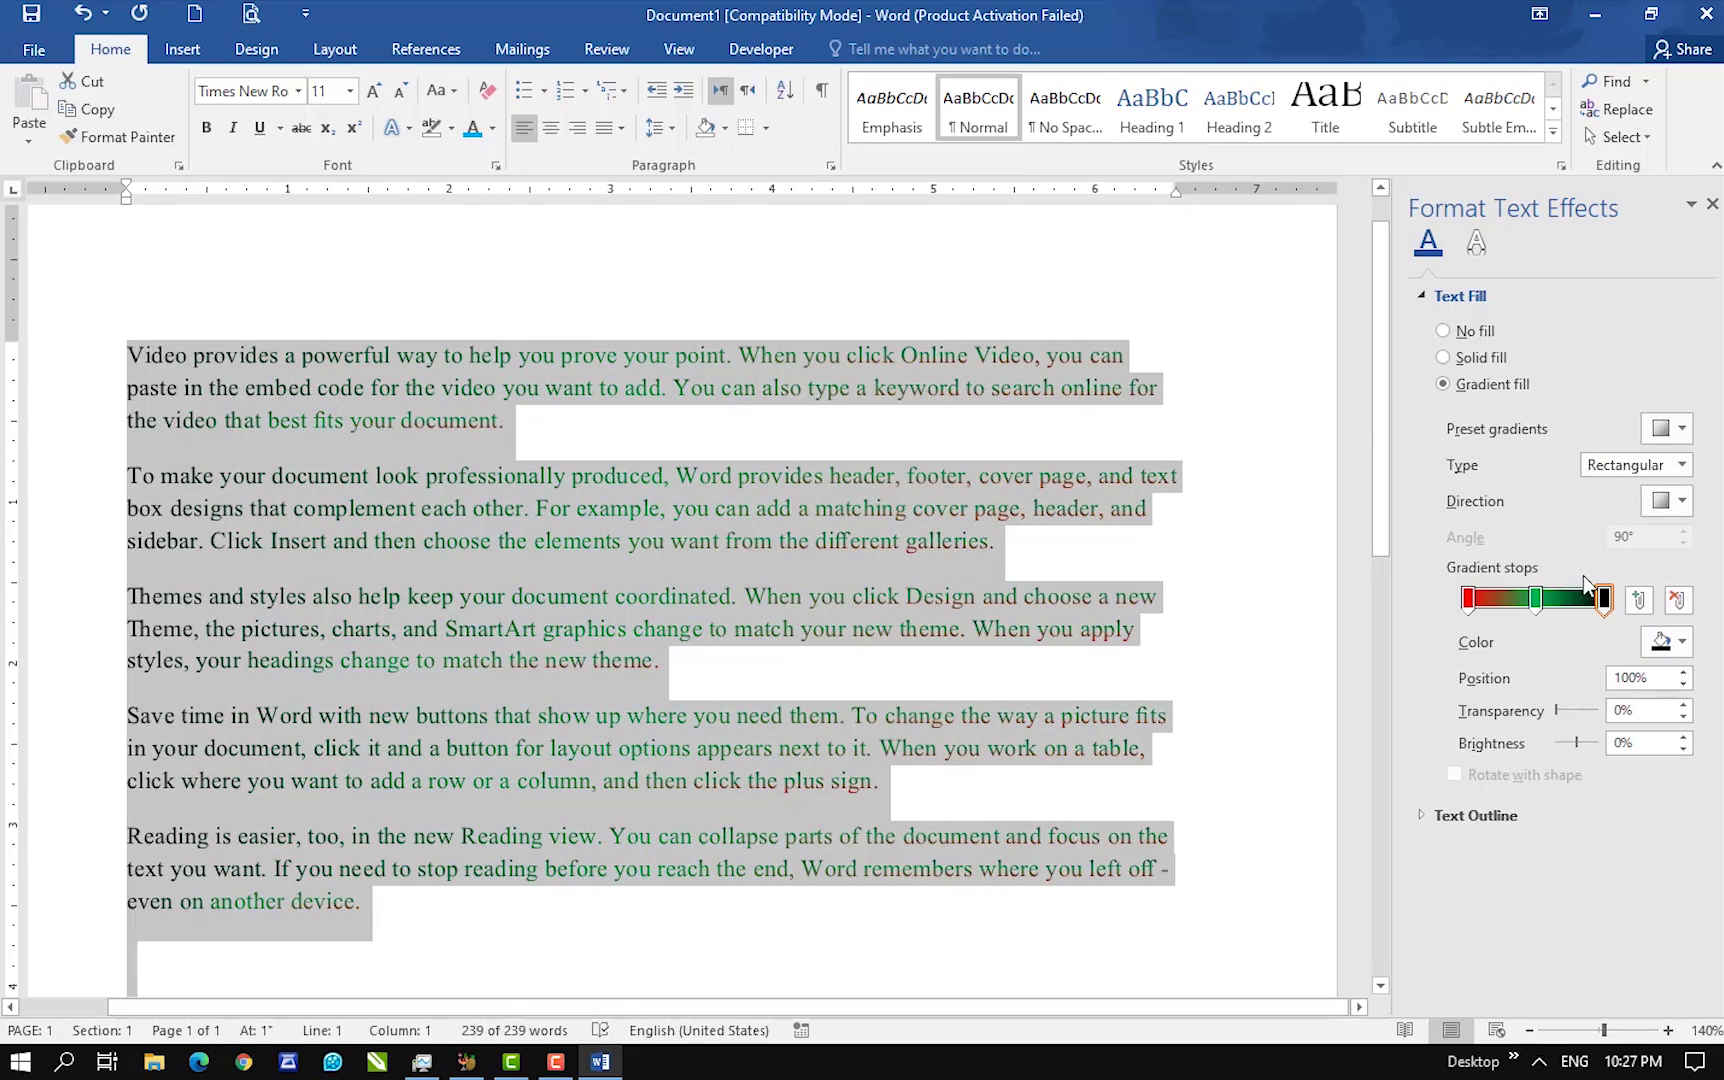
- Change the text's gradient type to Linear with the left-to-right direction at 0°
click(1678, 465)
click(1605, 531)
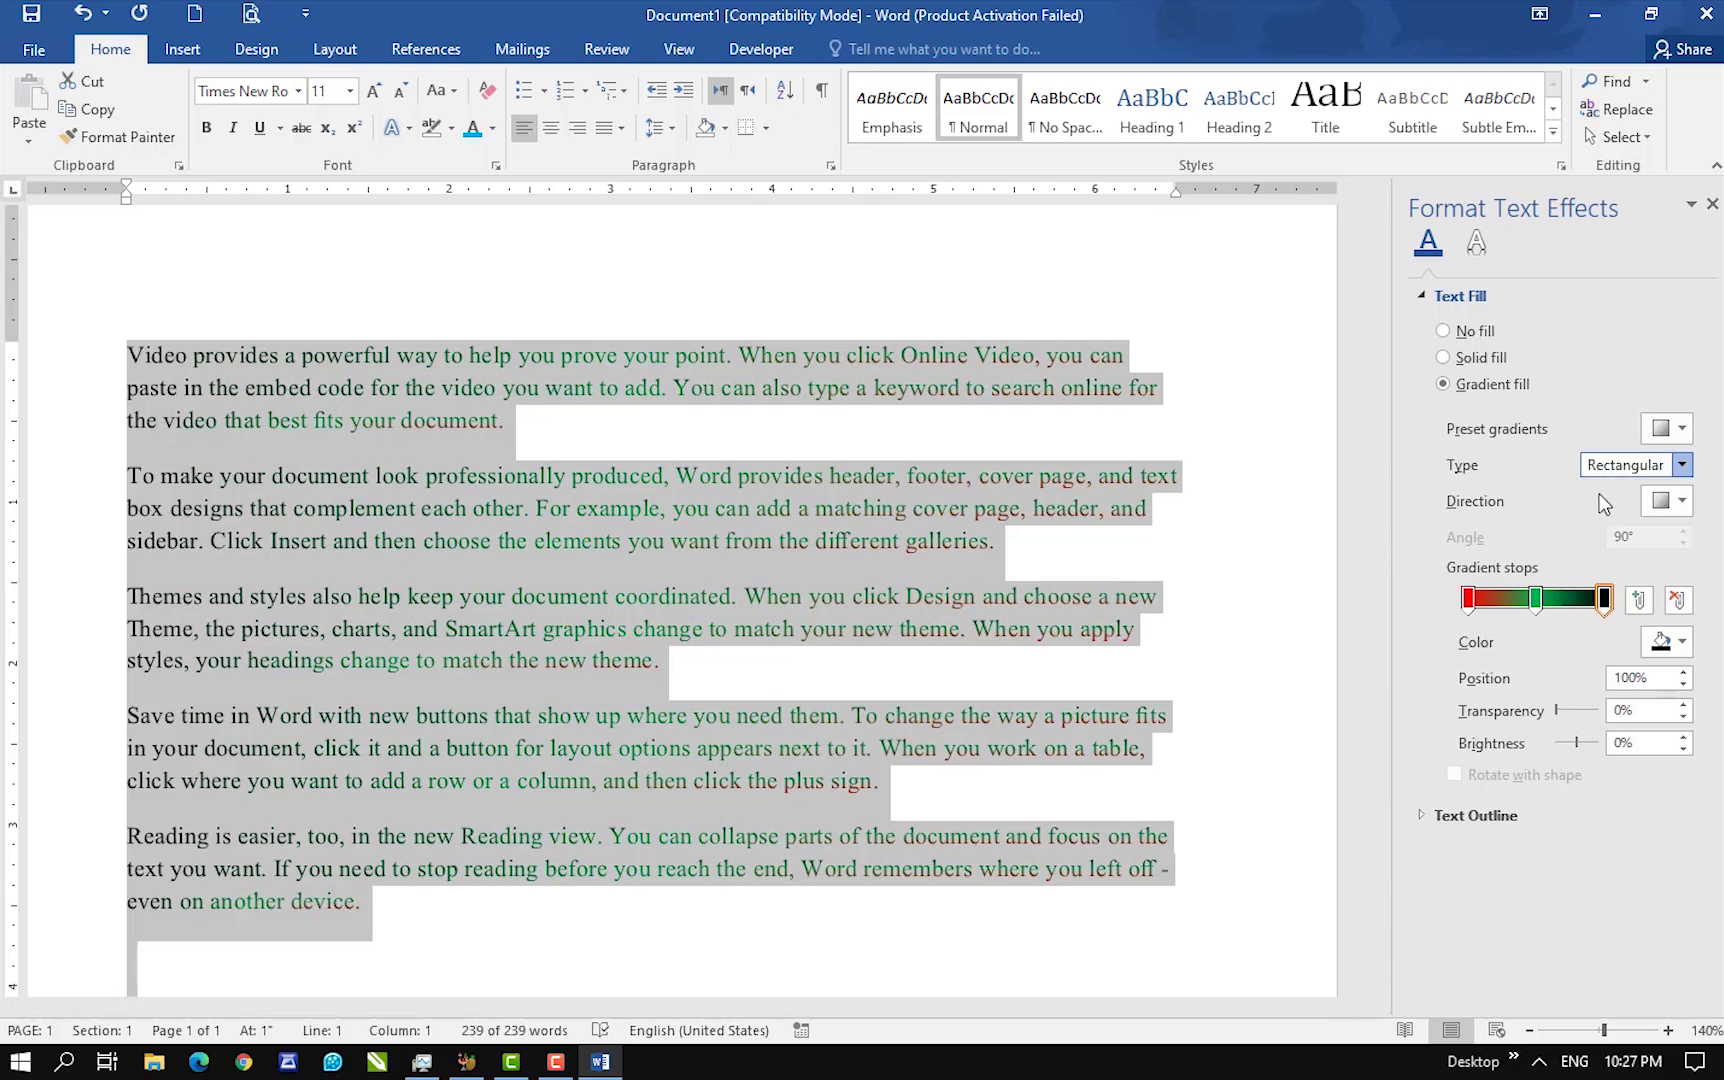
click(1675, 501)
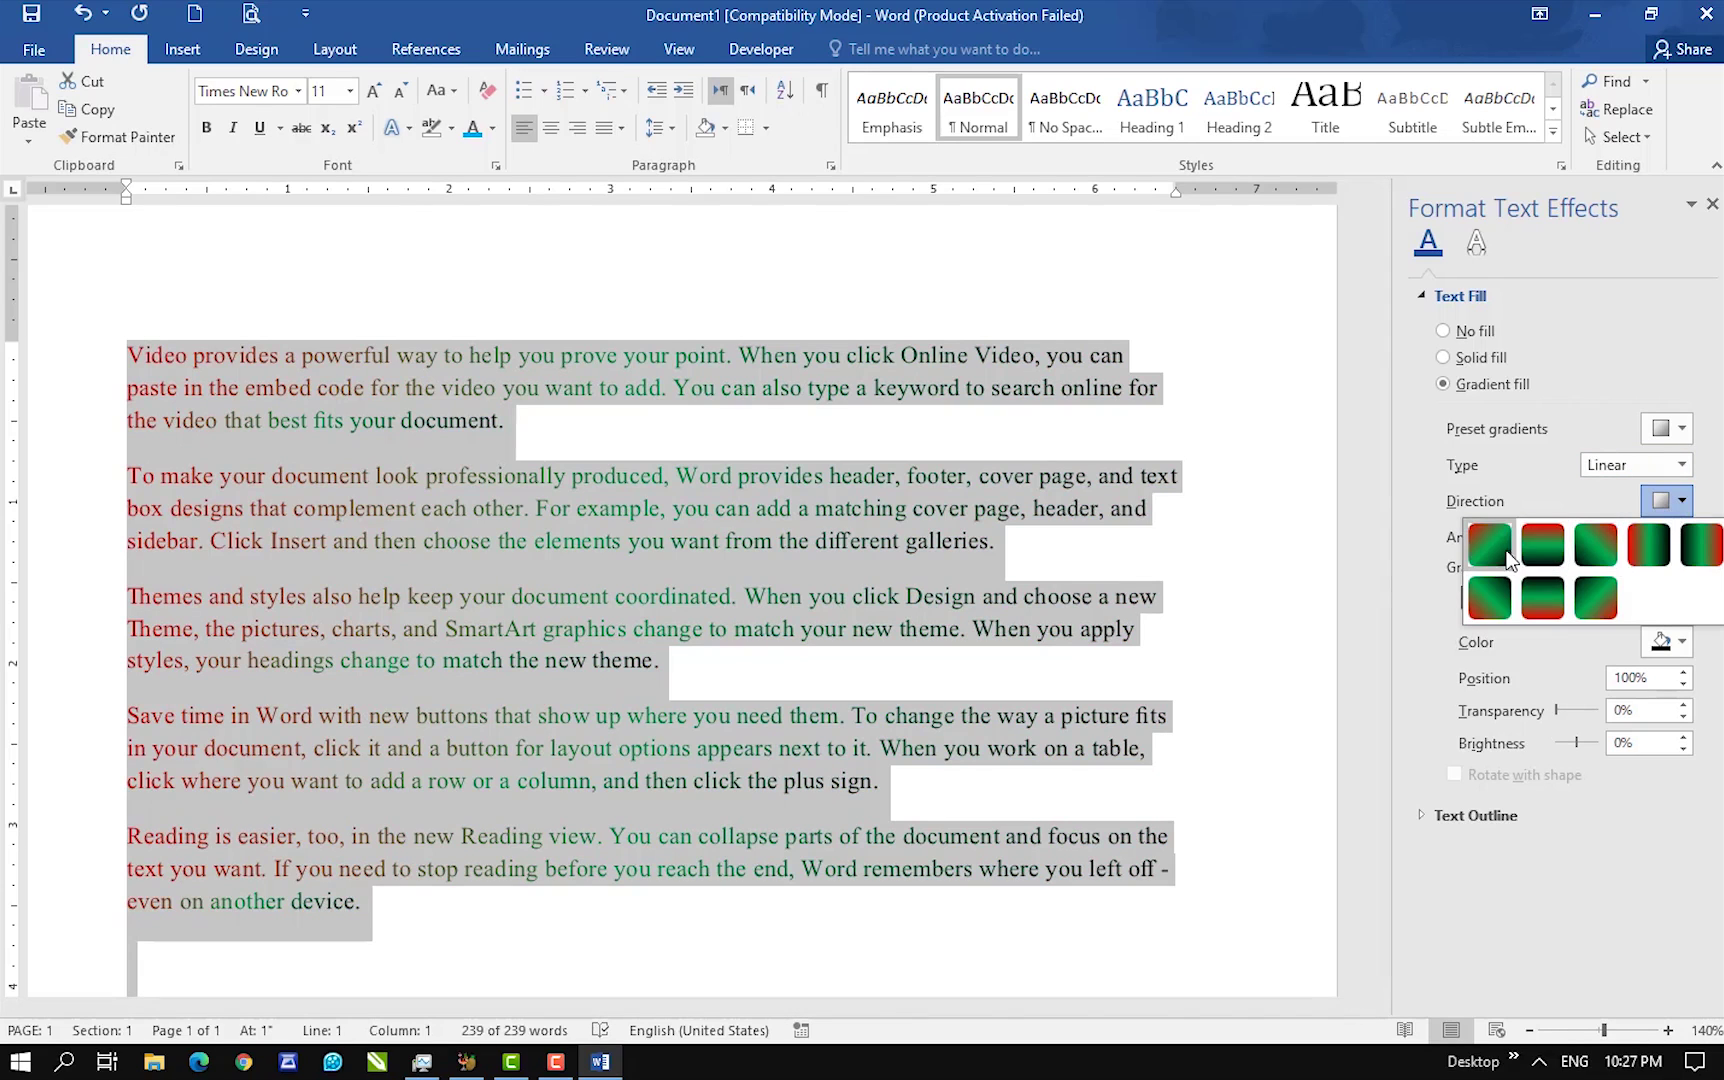
click(1645, 548)
- Switch the gradient type of the selected text to Path
click(1678, 465)
click(1675, 464)
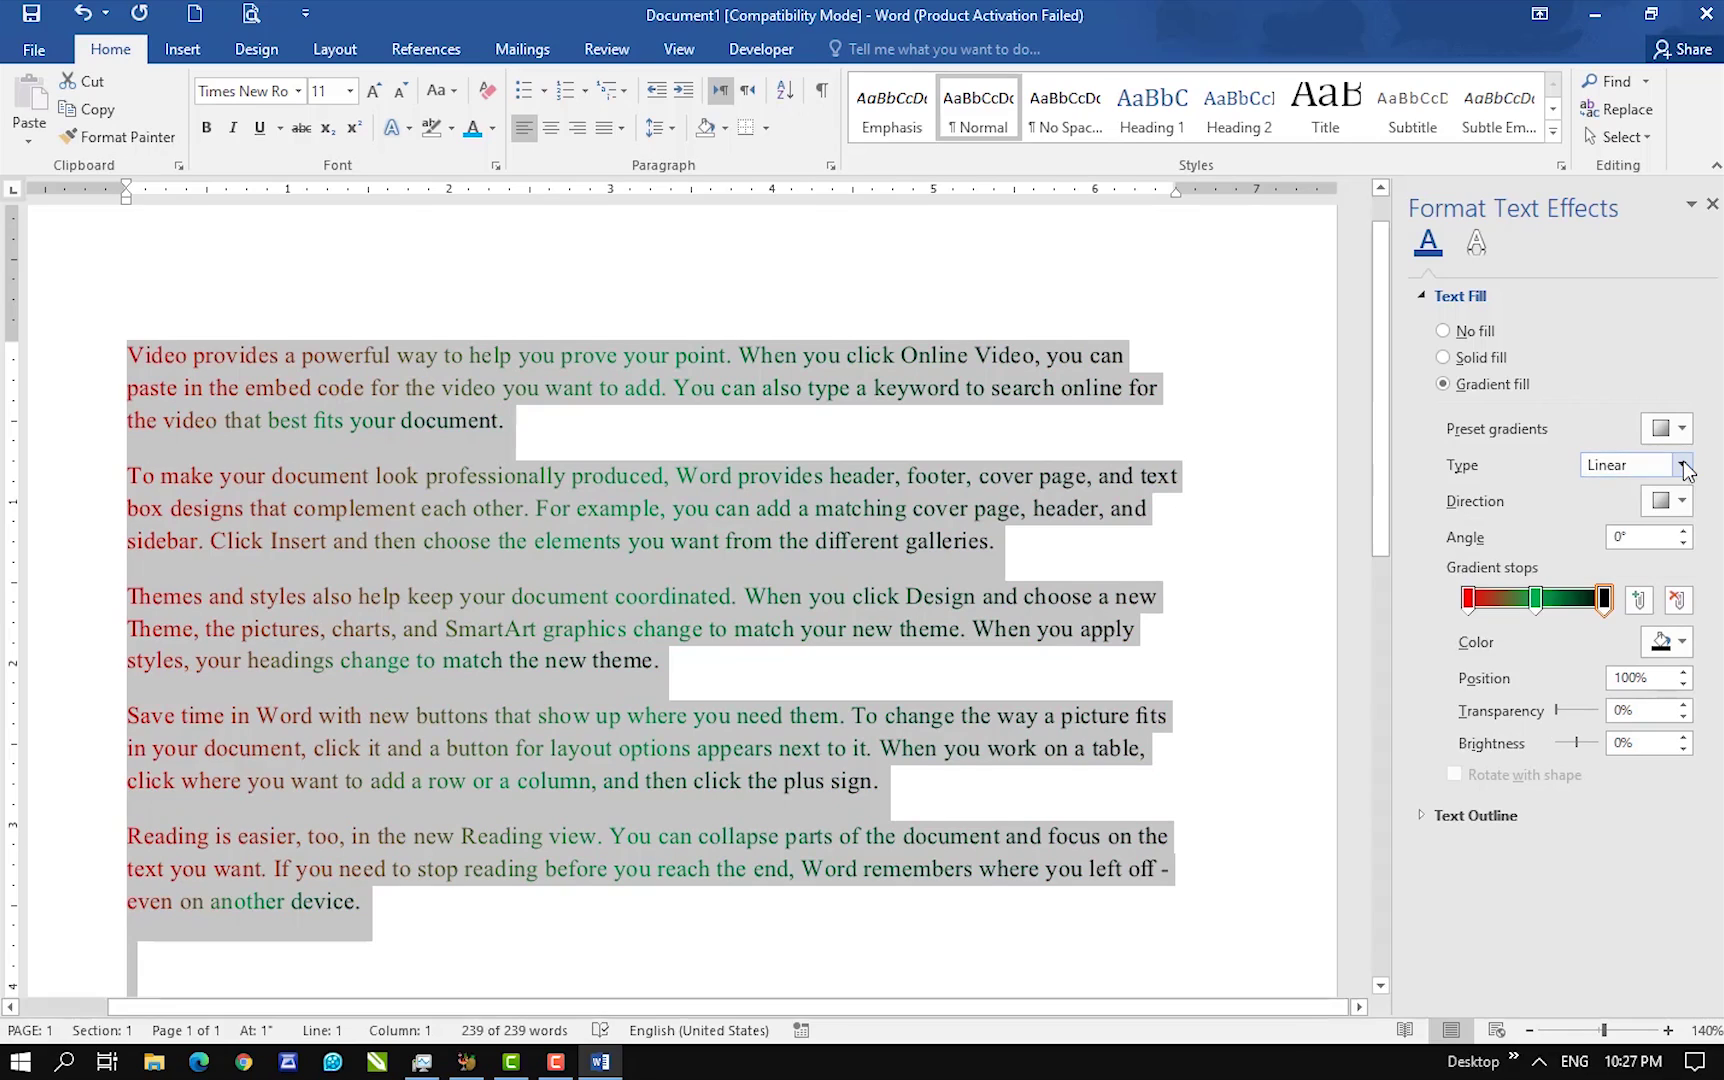
click(1675, 464)
click(1618, 558)
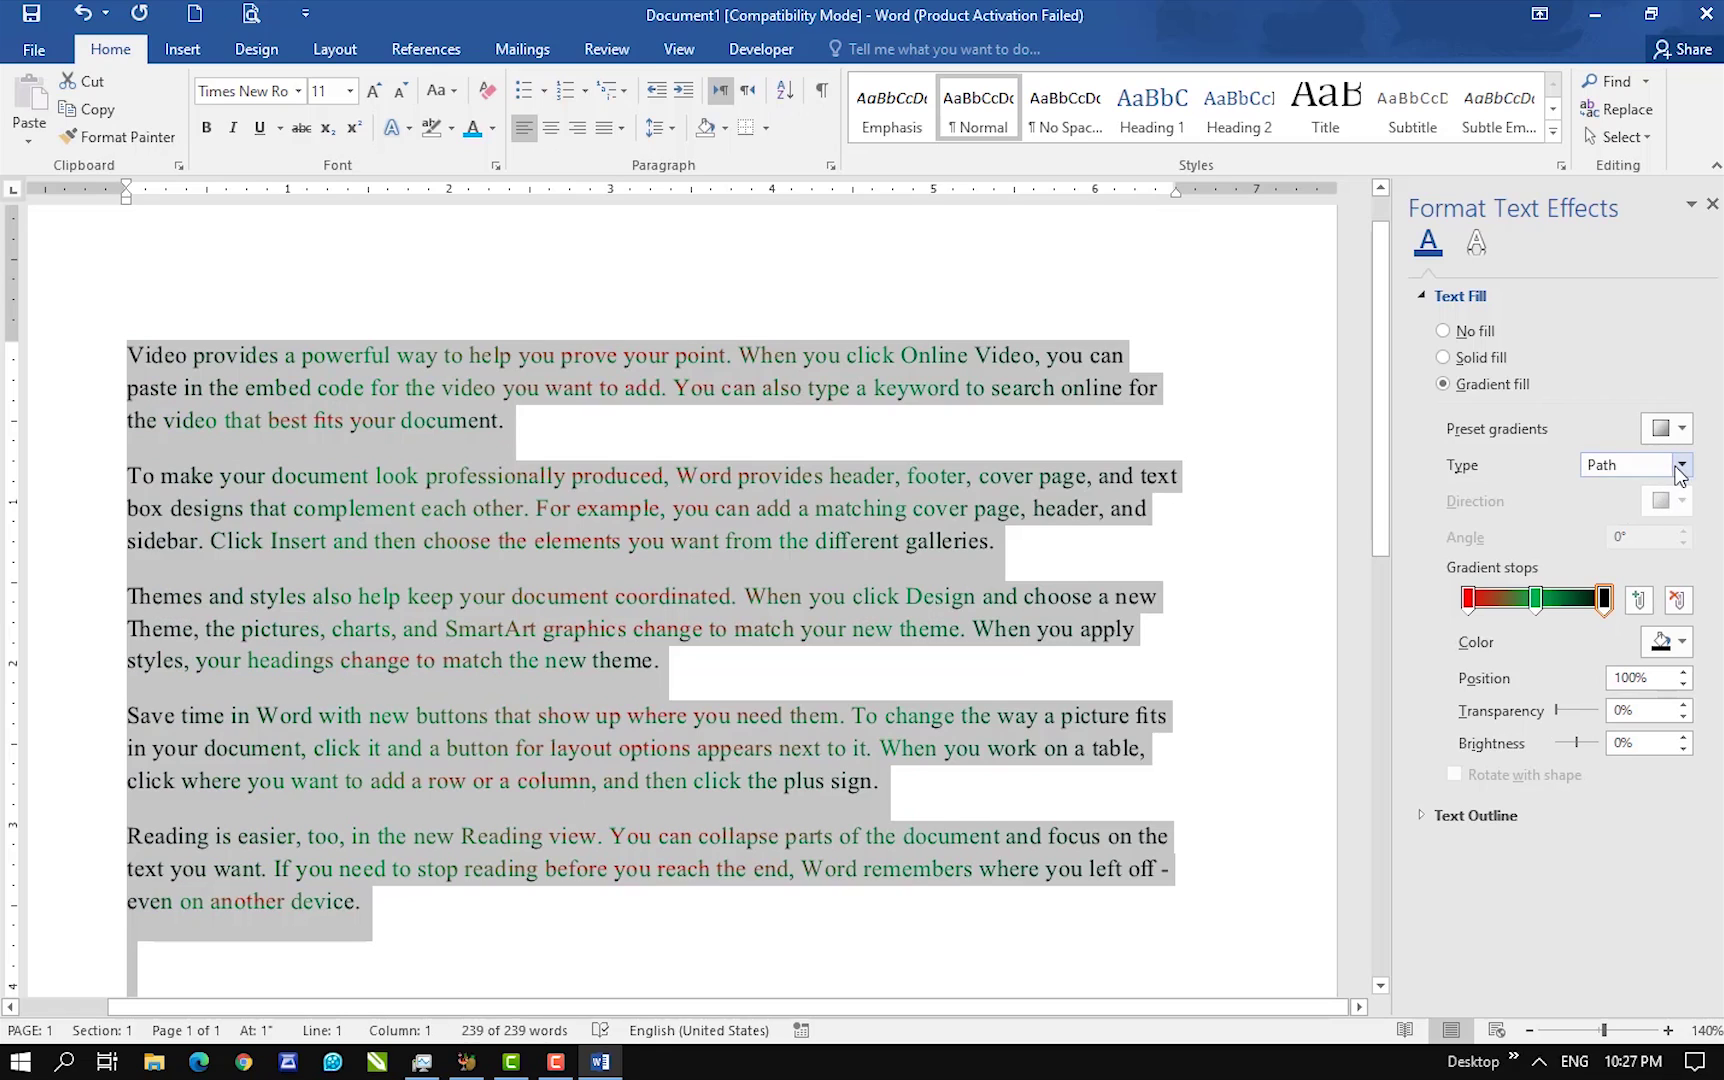
- Change the text's gradient type to Rectangular, spreading from the bottom left corner
click(1679, 466)
click(1630, 538)
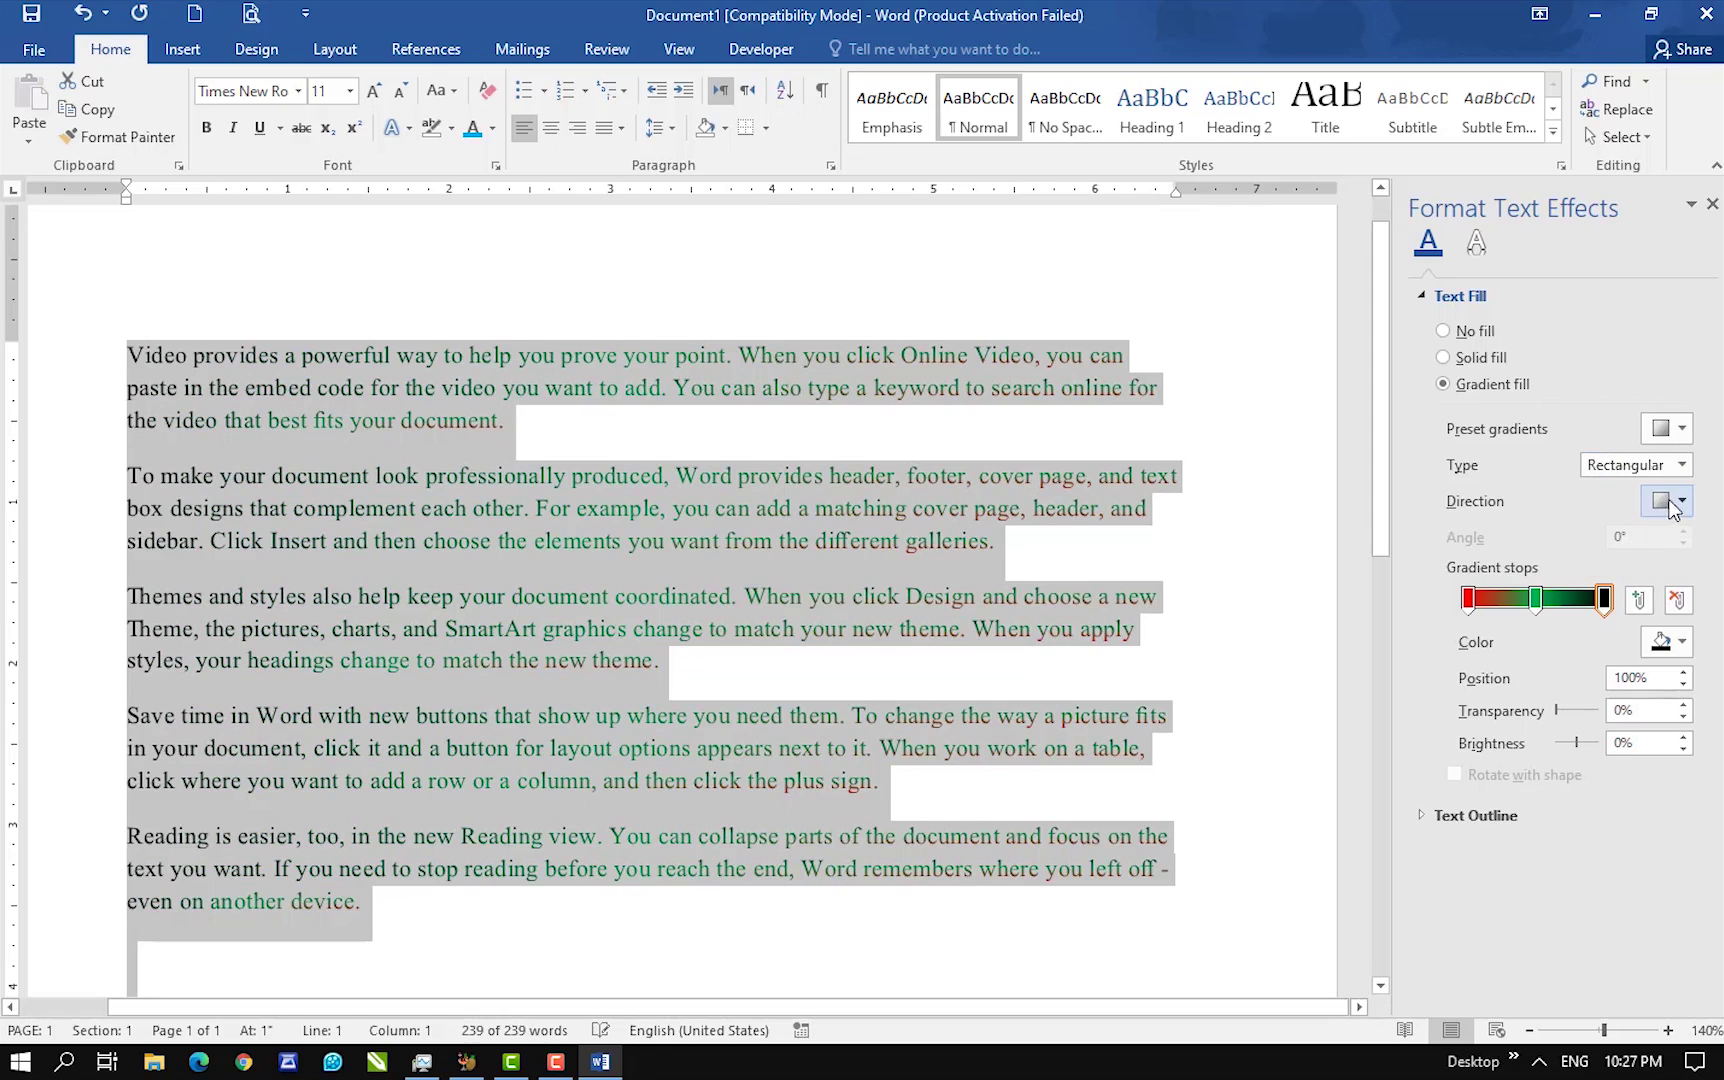
click(1667, 500)
click(1554, 545)
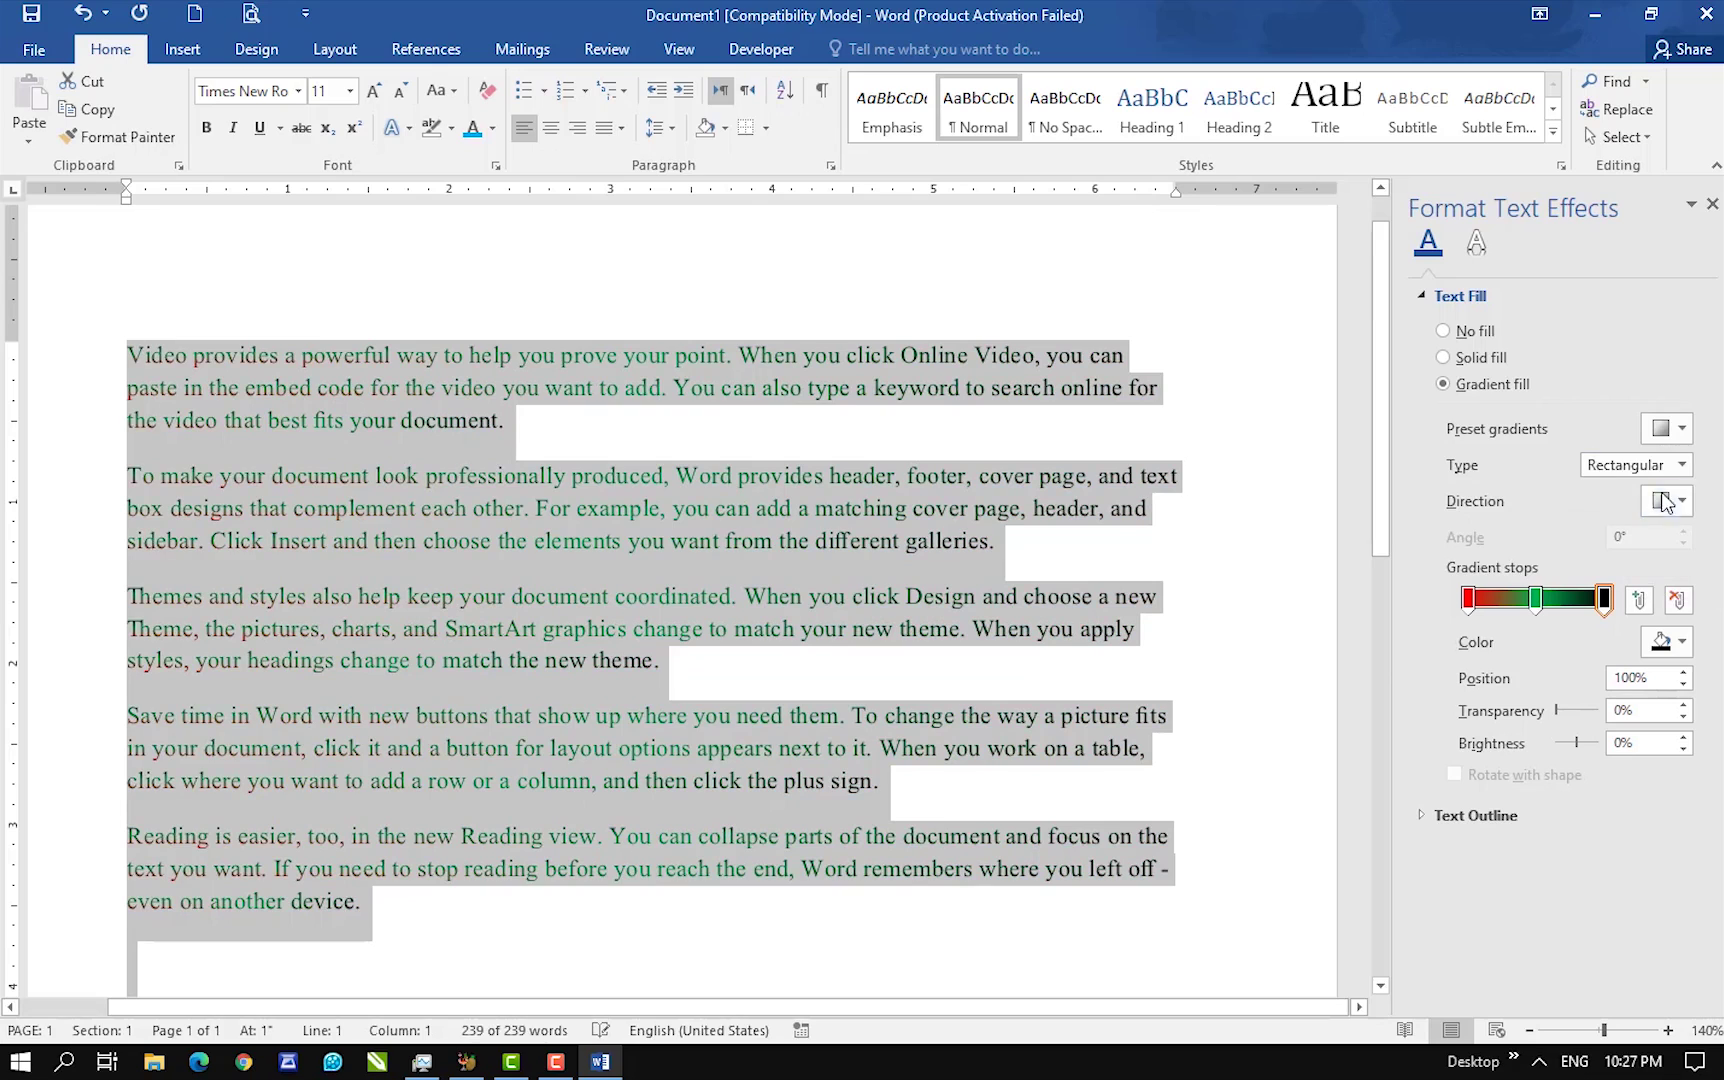
- Set the text gradient back to Linear, running from left to right at 0°
click(1682, 465)
click(1616, 500)
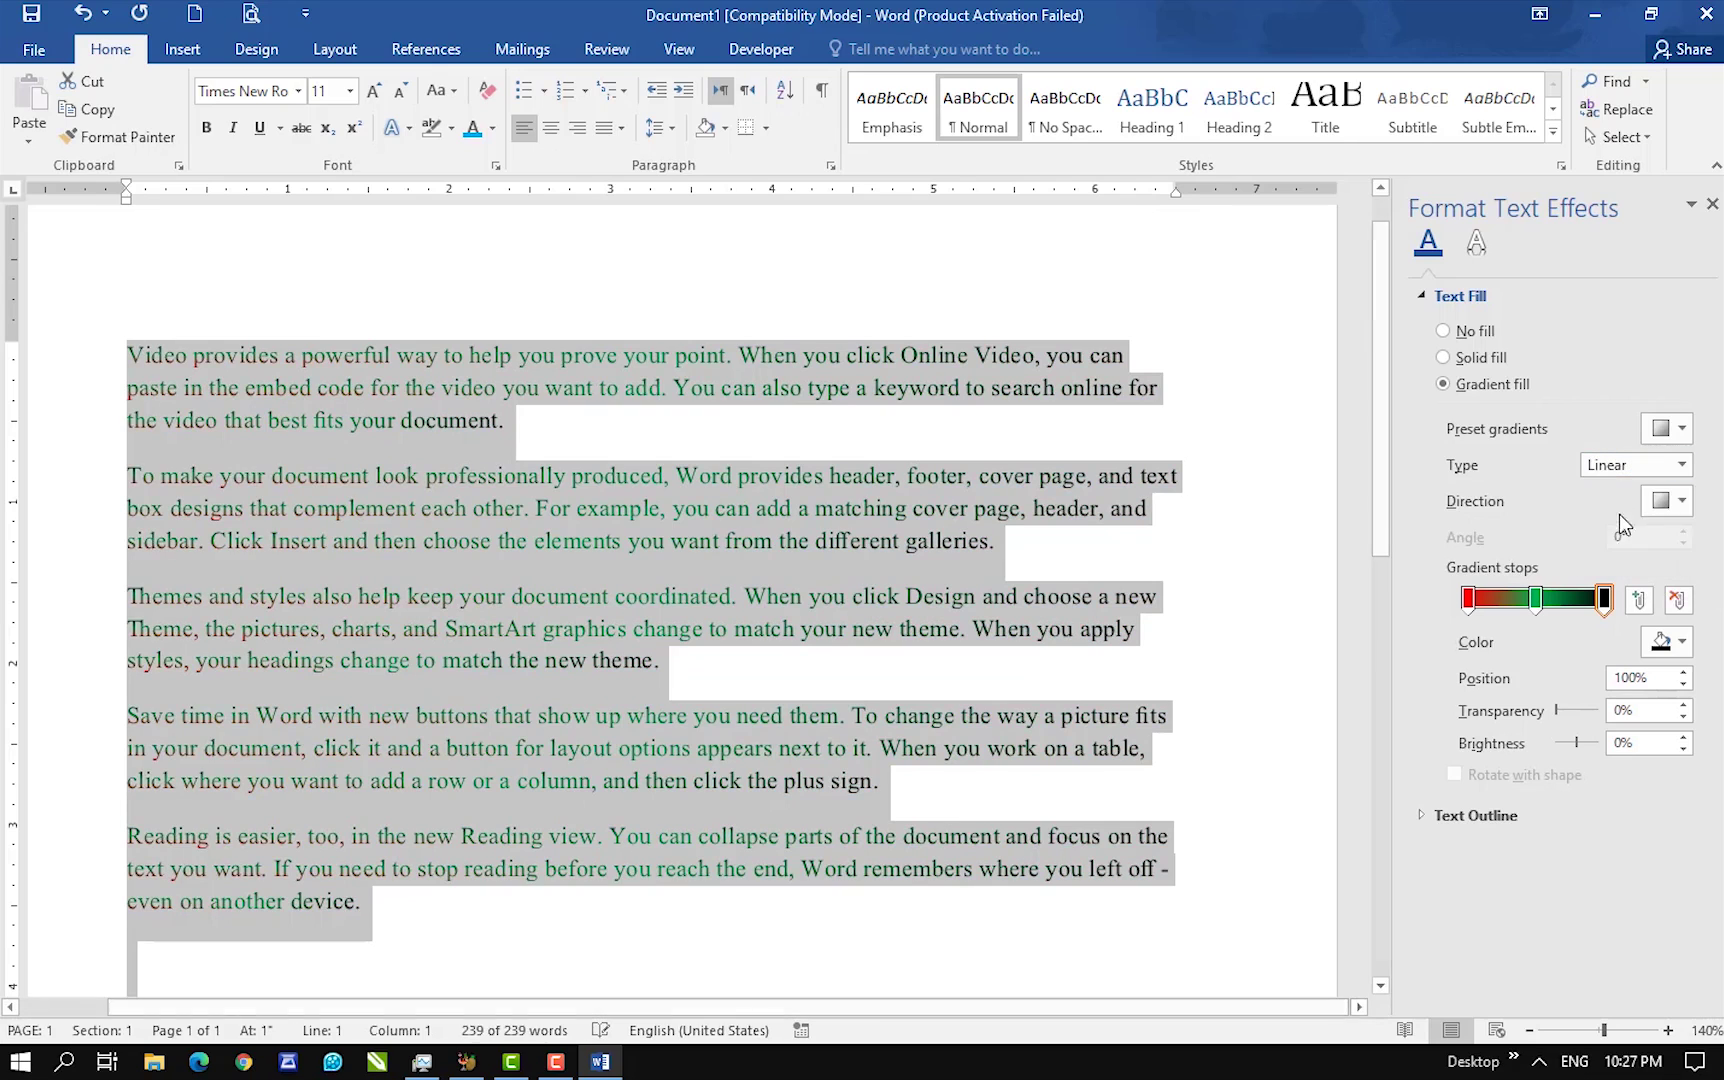
click(1667, 500)
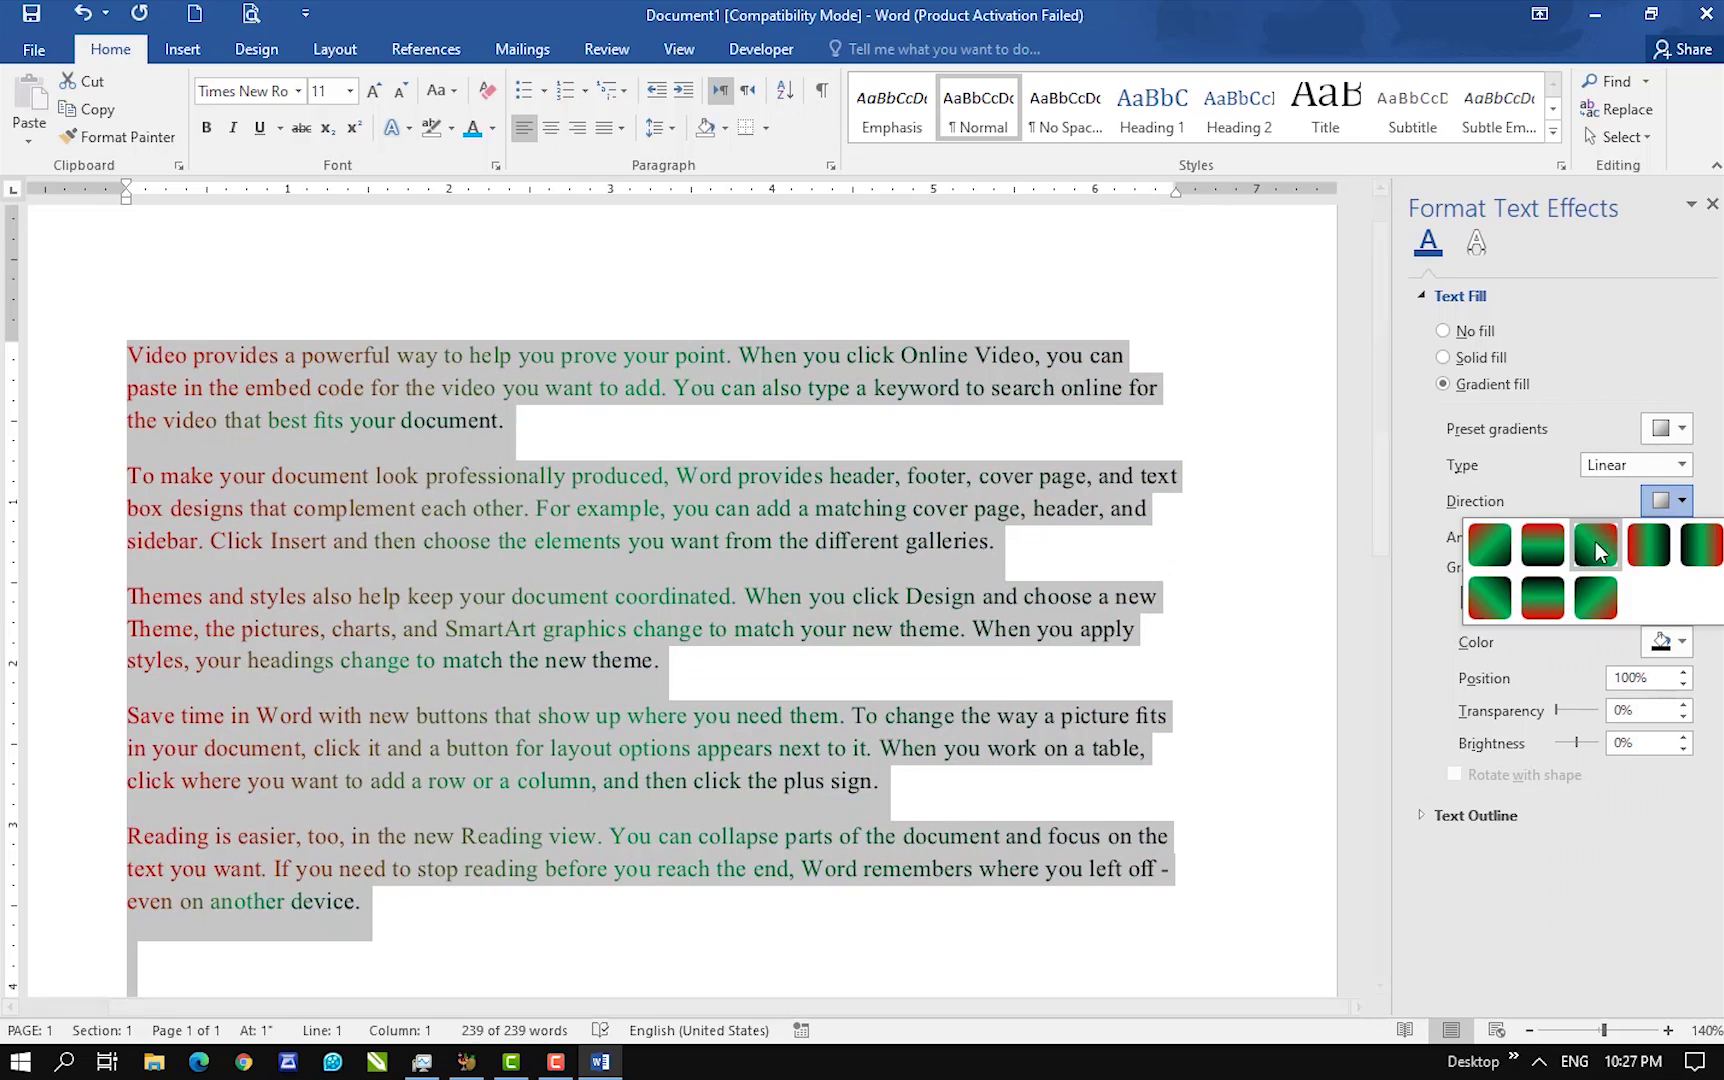
click(1650, 545)
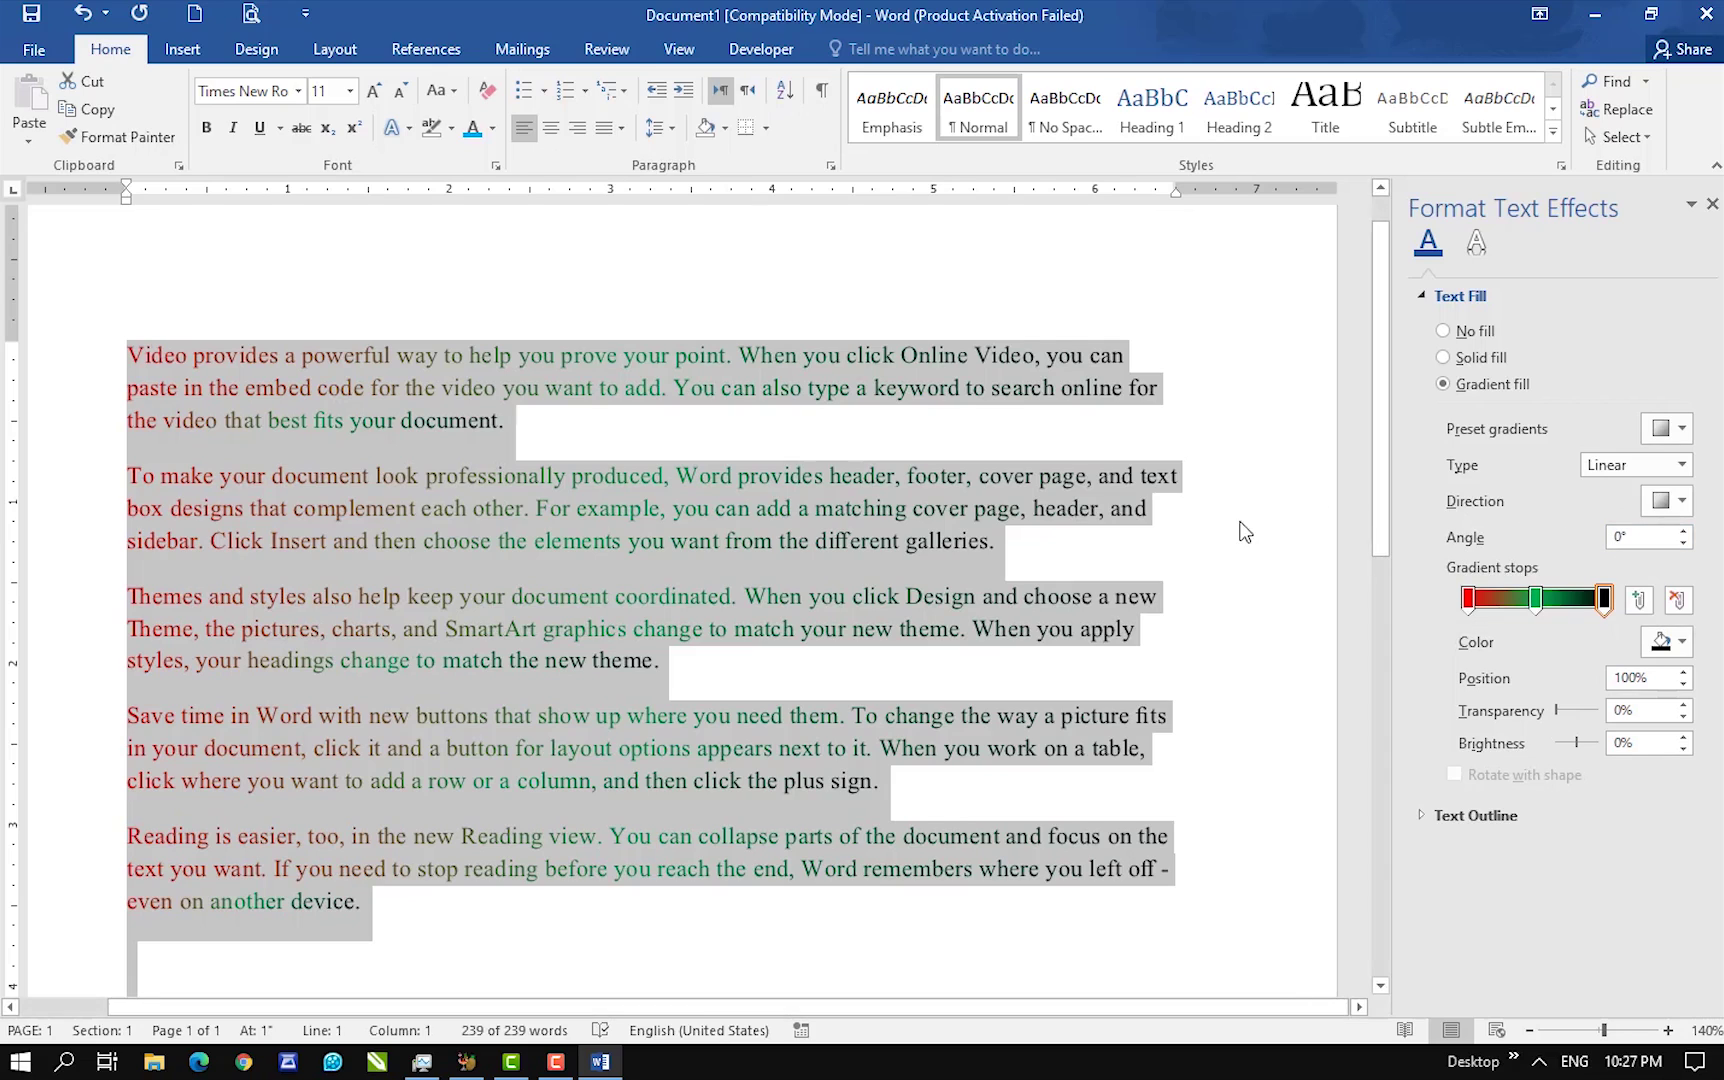
- Change the text's gradient type to Radial, with the direction radiating from the center
click(1682, 465)
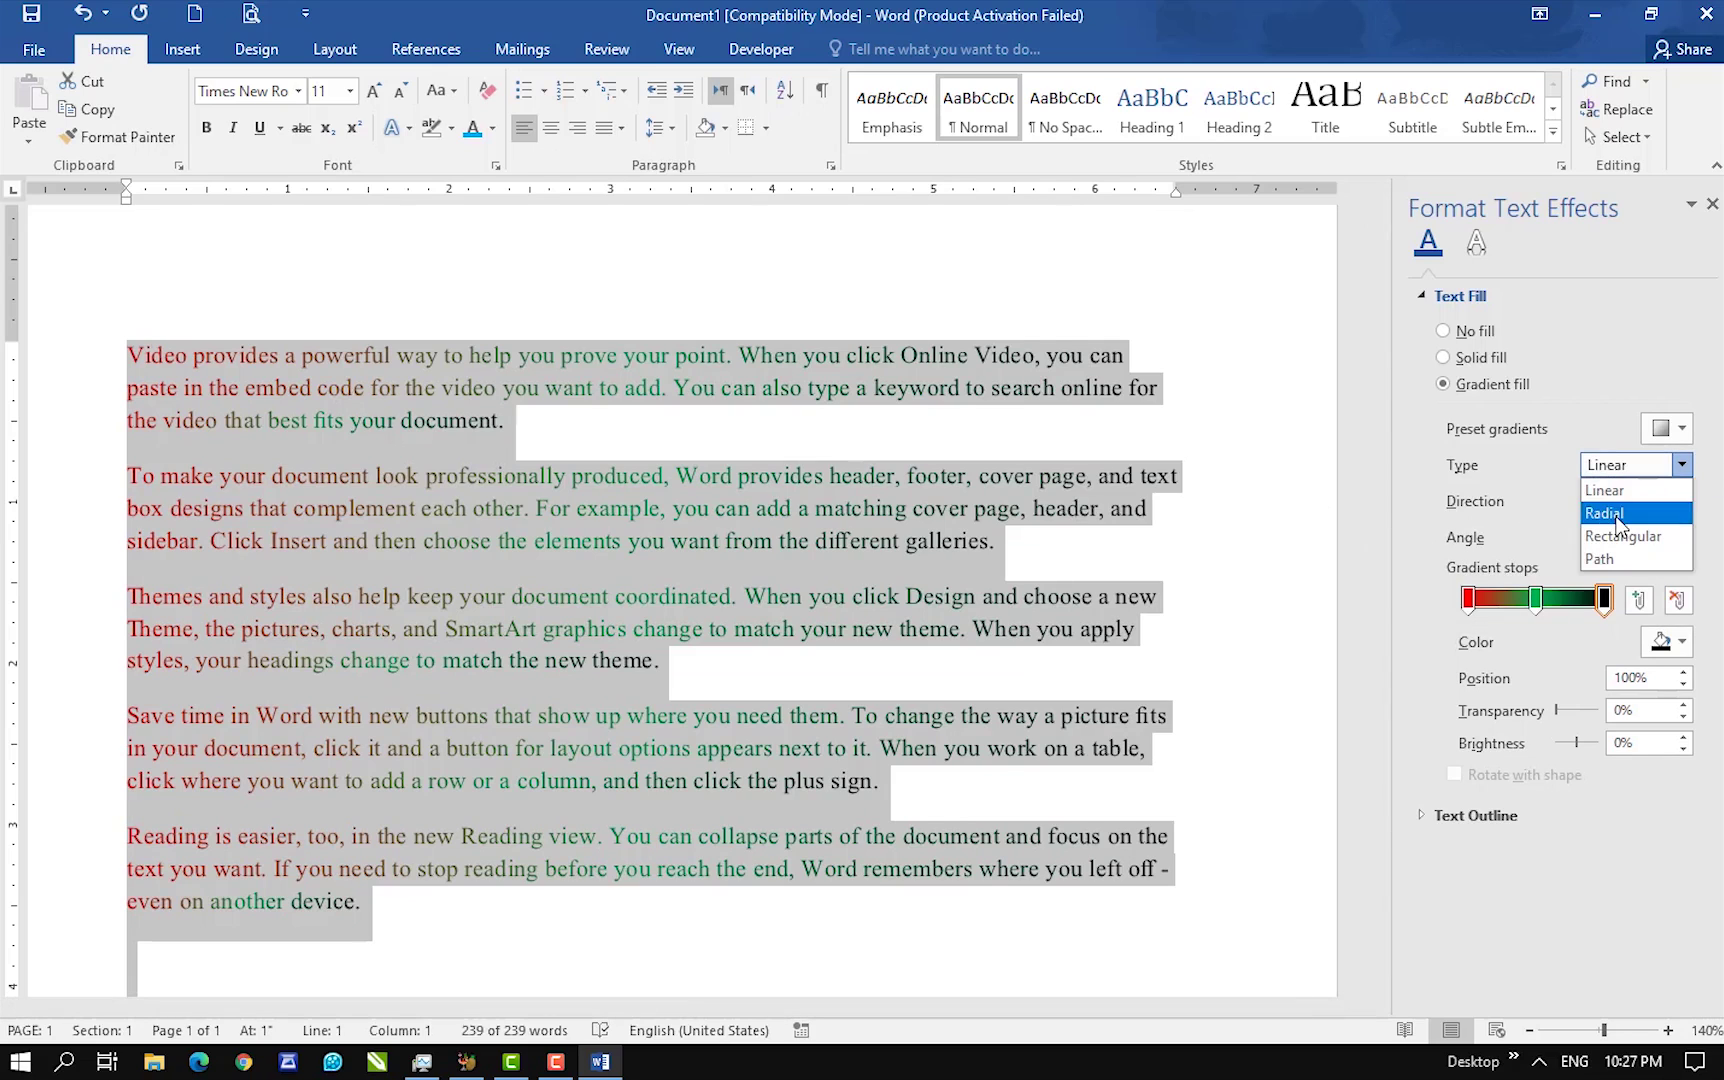
click(1617, 515)
click(1667, 500)
click(1549, 556)
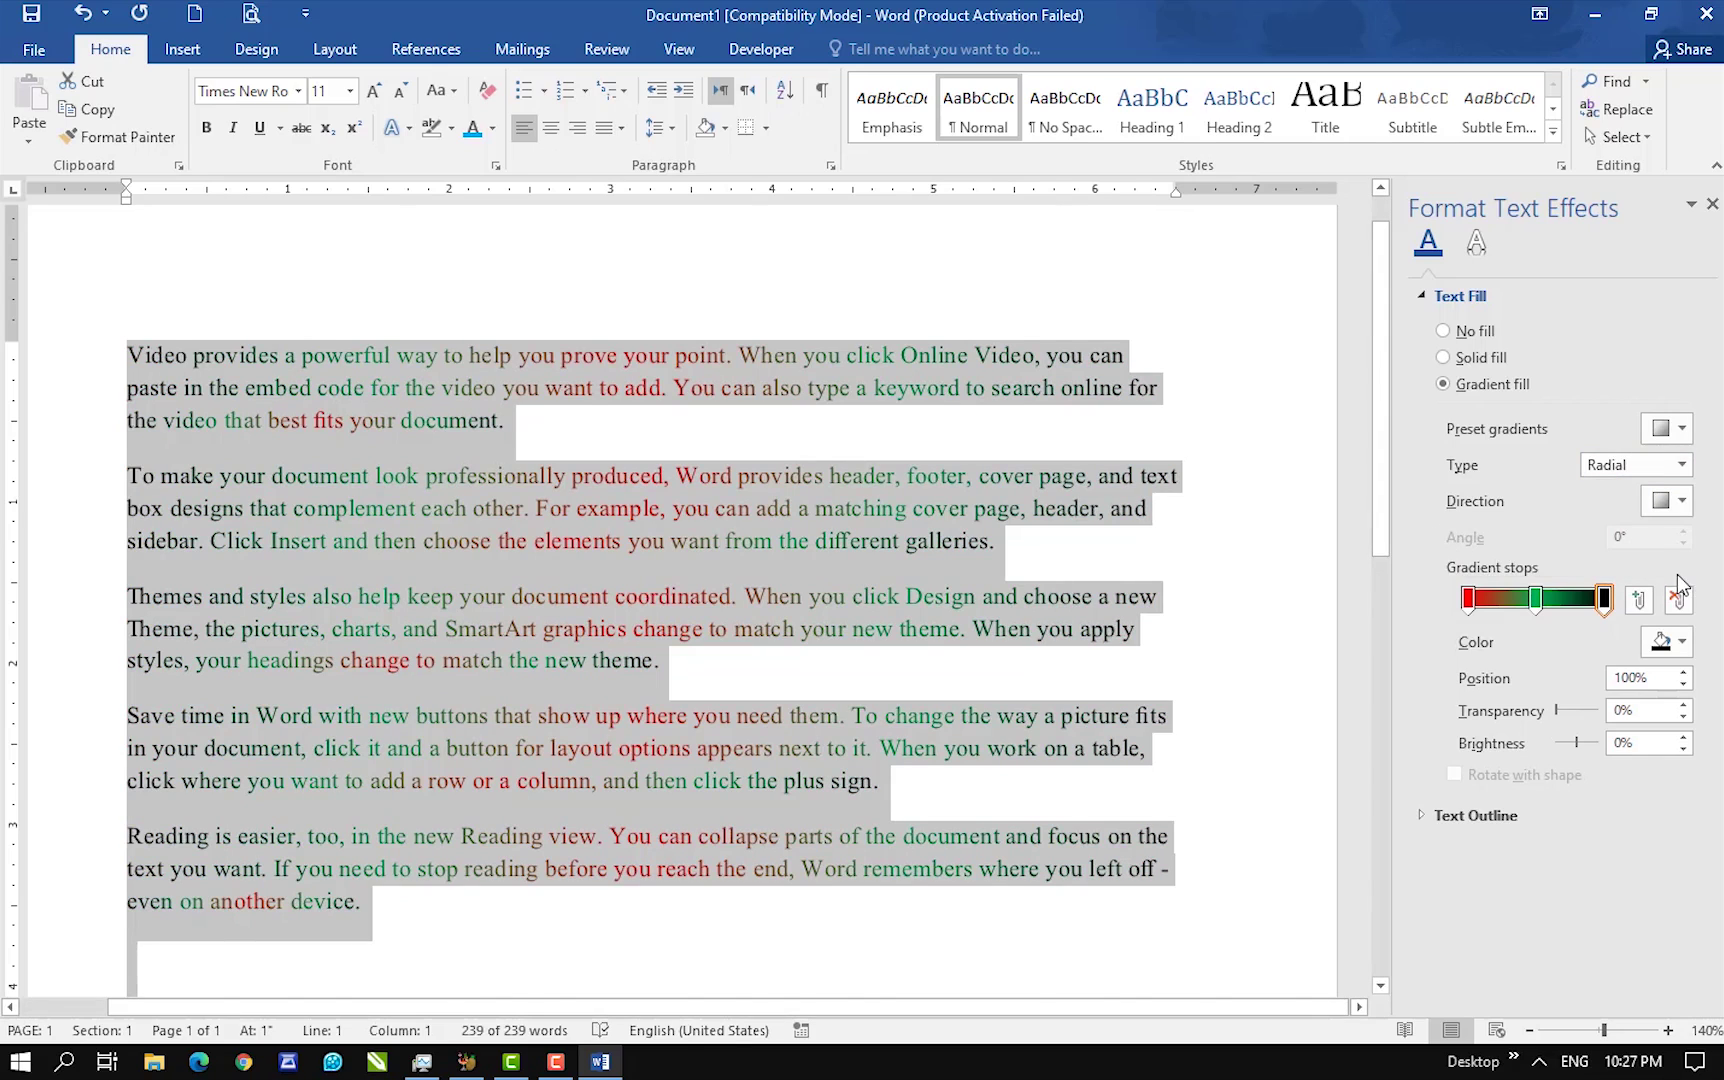
- Add extra gradient stops to the text fill, including one between the red and green stops
click(1636, 600)
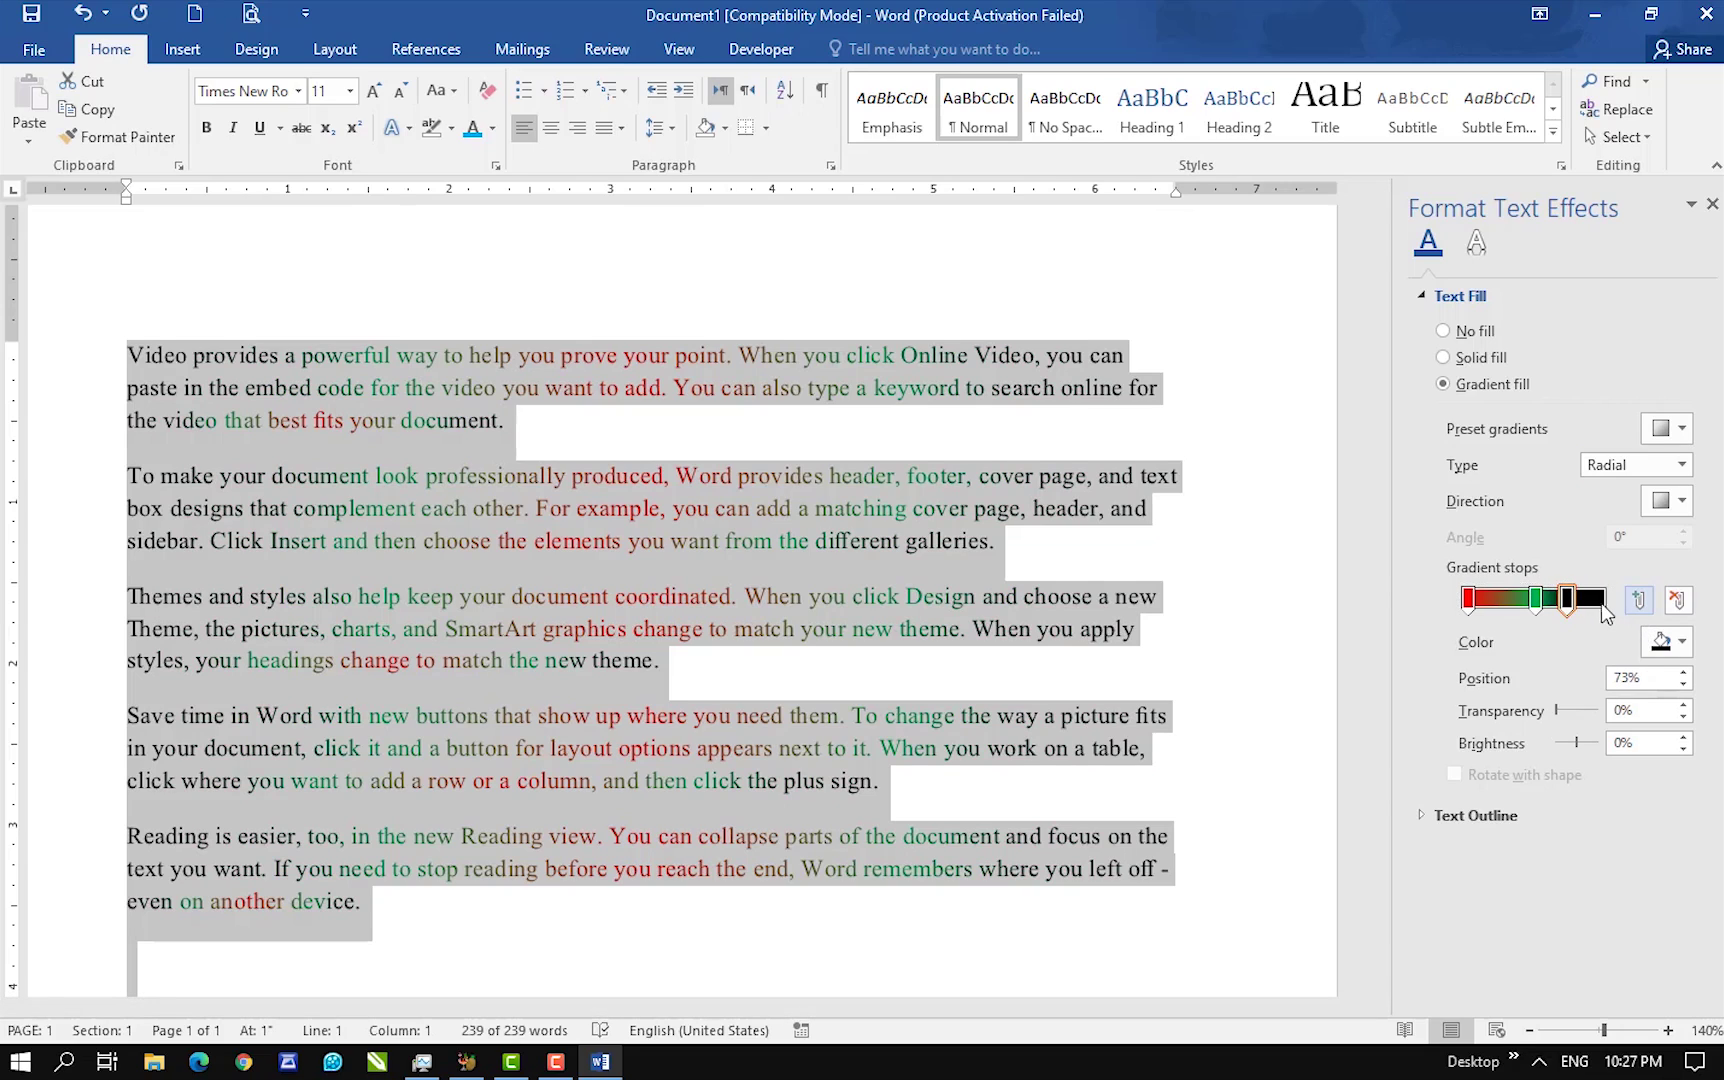
click(1638, 600)
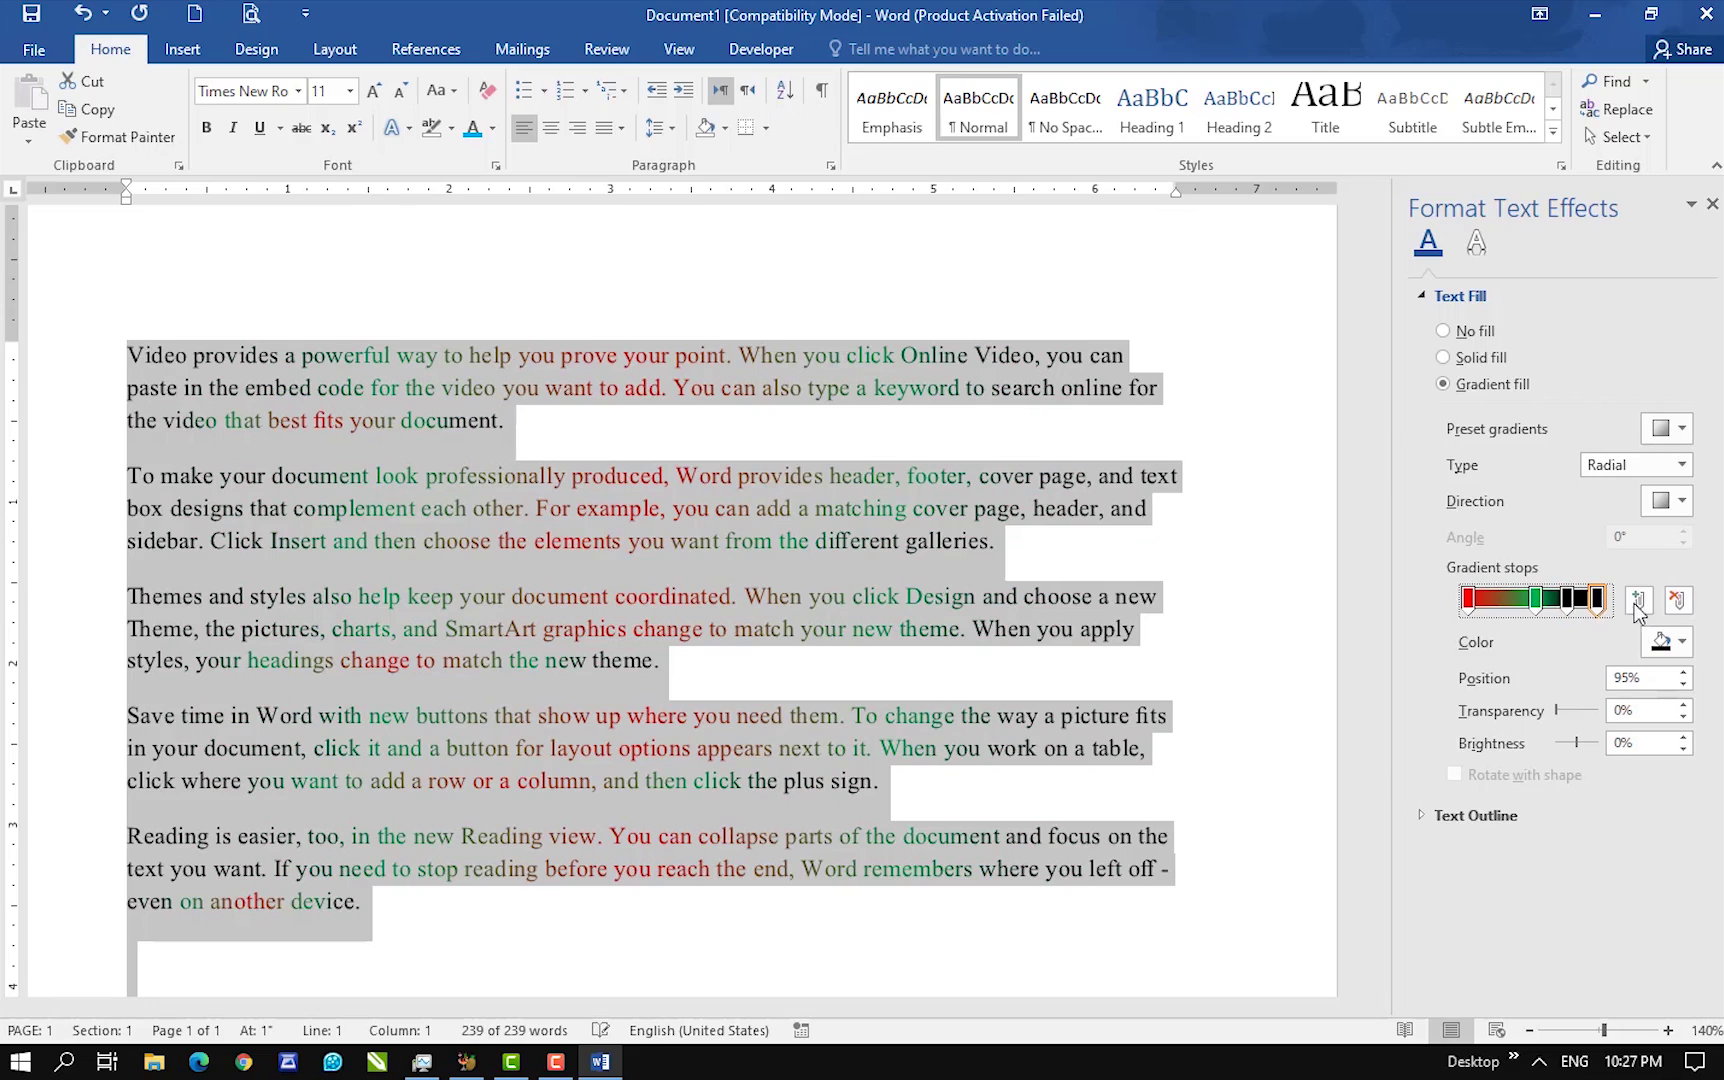
click(1506, 603)
- Remove the extra gradient stops, including the one between the red and green stops
click(1596, 603)
click(1677, 600)
click(1569, 598)
click(1535, 600)
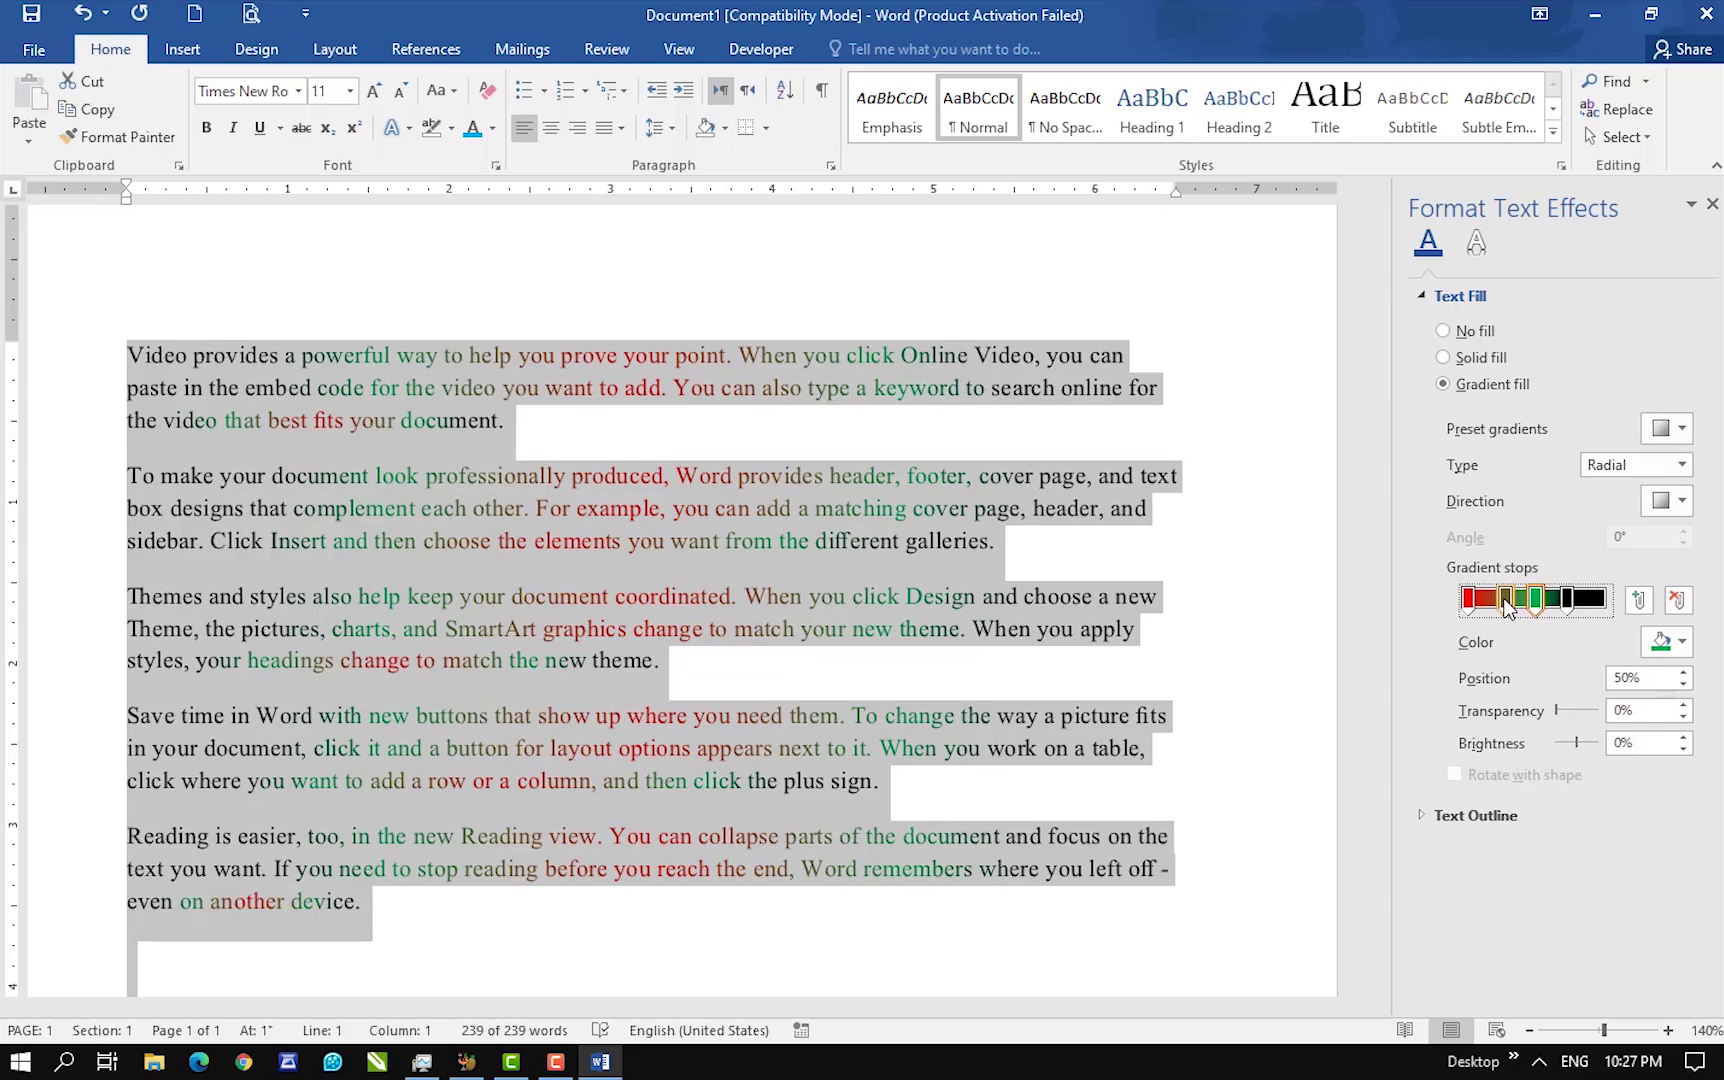
click(1505, 600)
click(1677, 600)
- Place the black gradient stop at 100% with 54% transparency, and close the text effects settings
drag(1591, 606, 1607, 607)
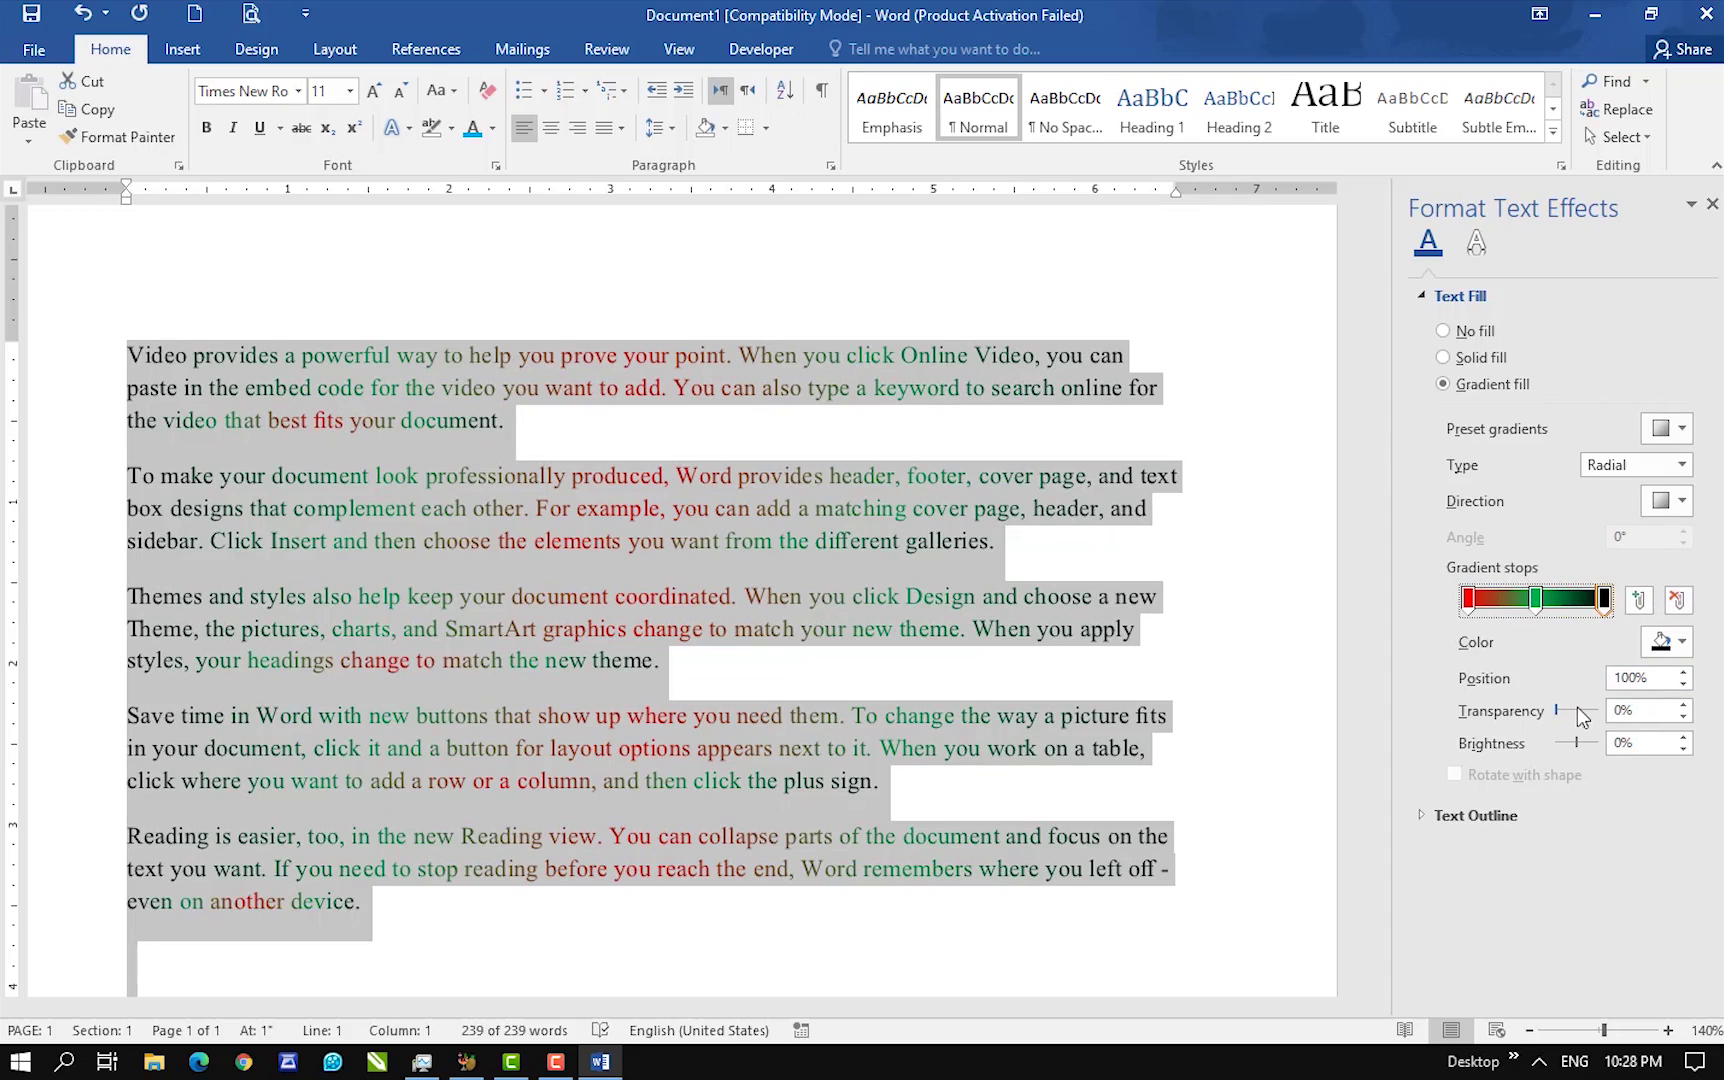
drag(1557, 712, 1578, 712)
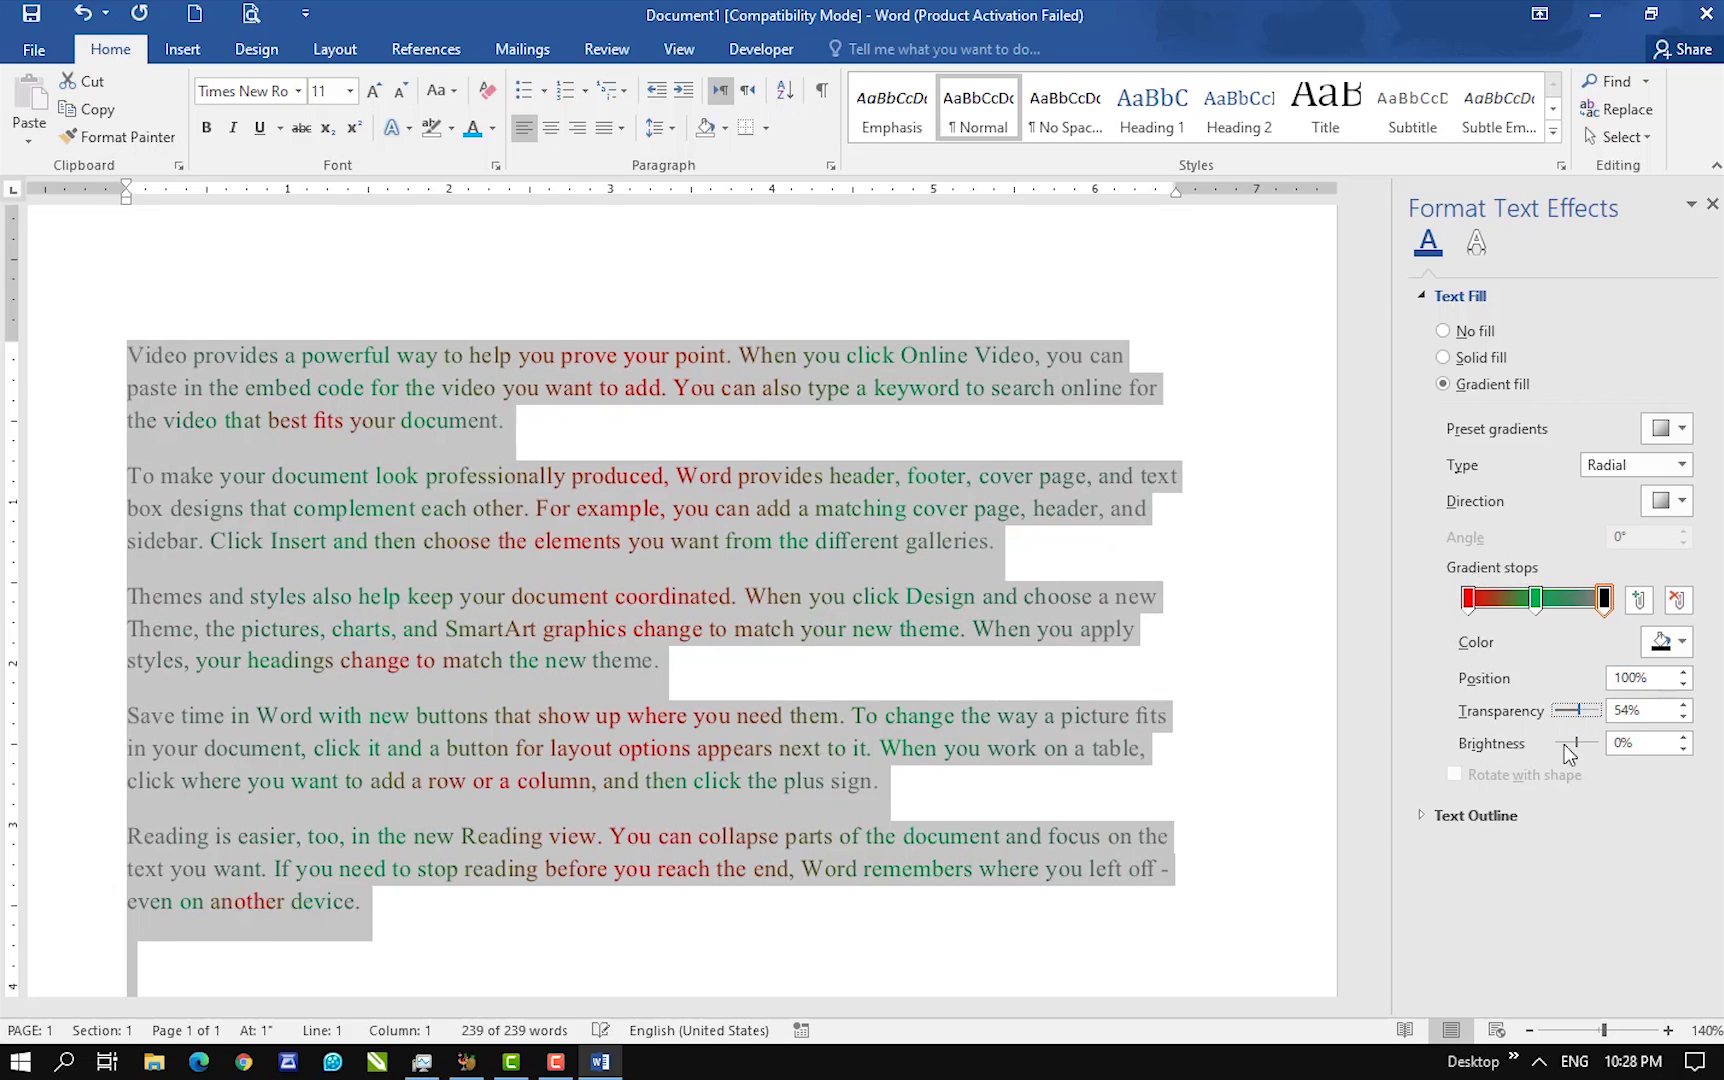
click(1712, 204)
click(489, 133)
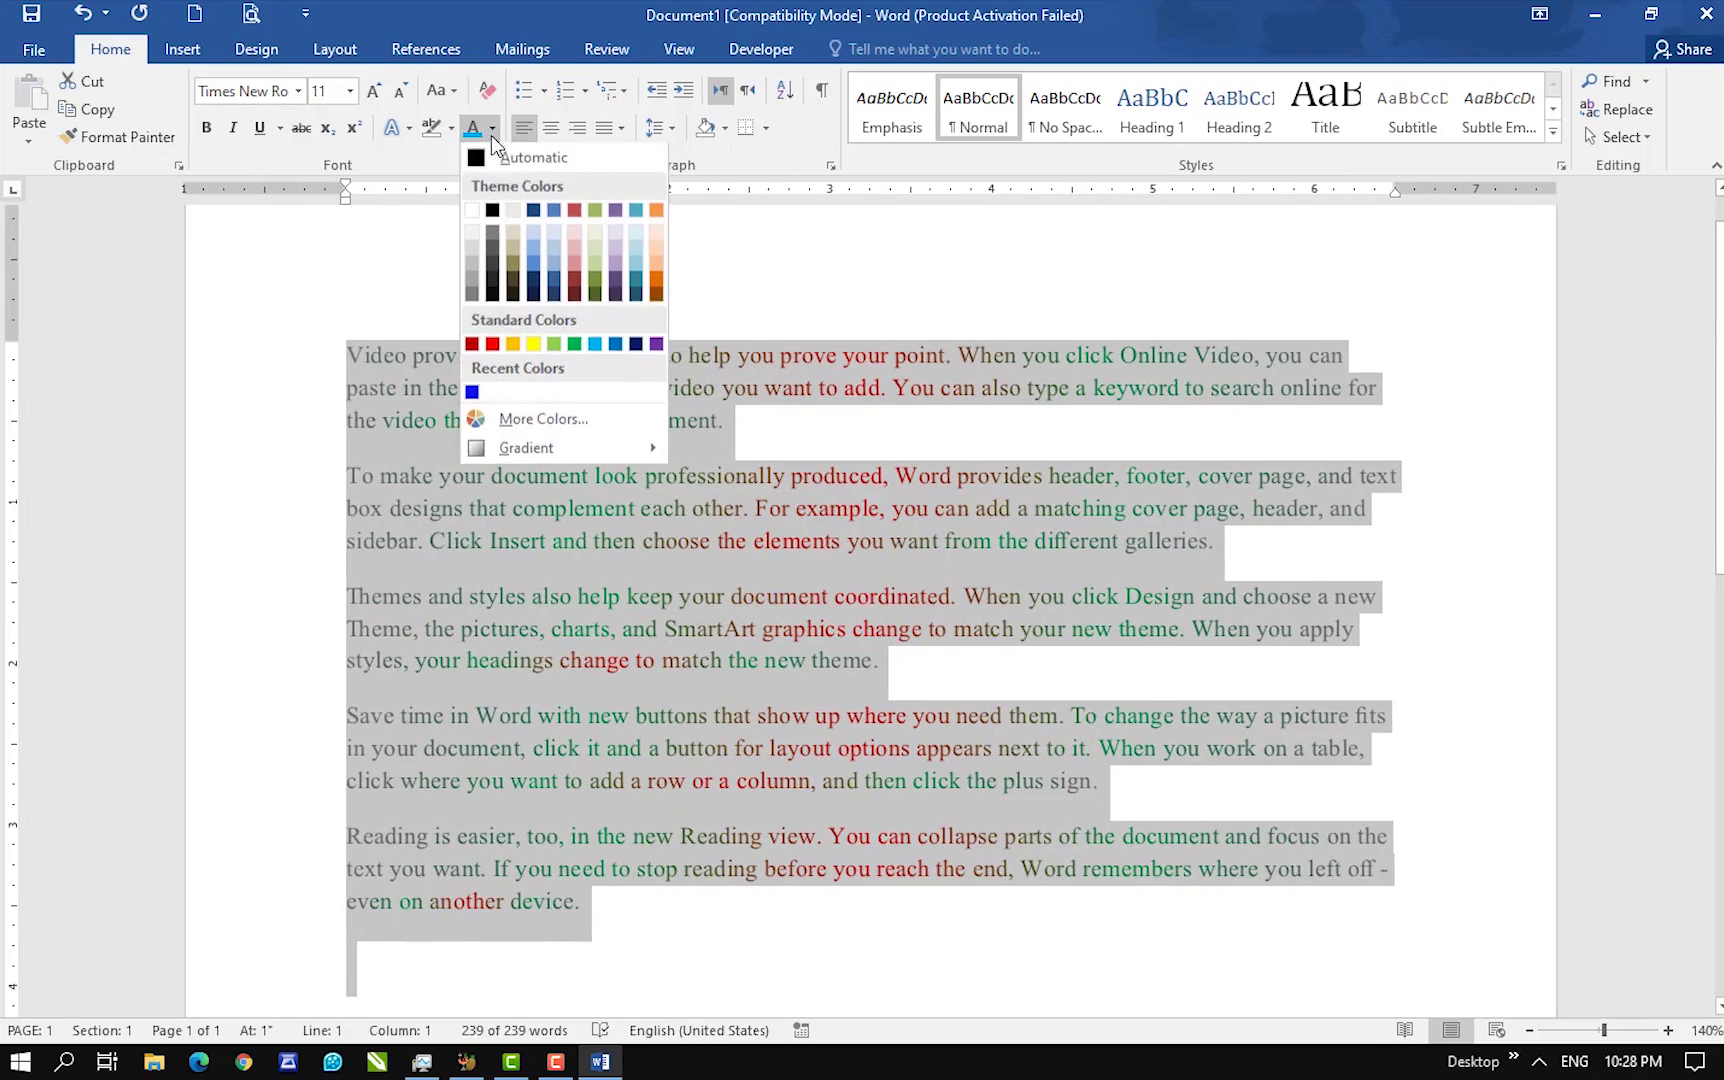
mouse_move(509, 447)
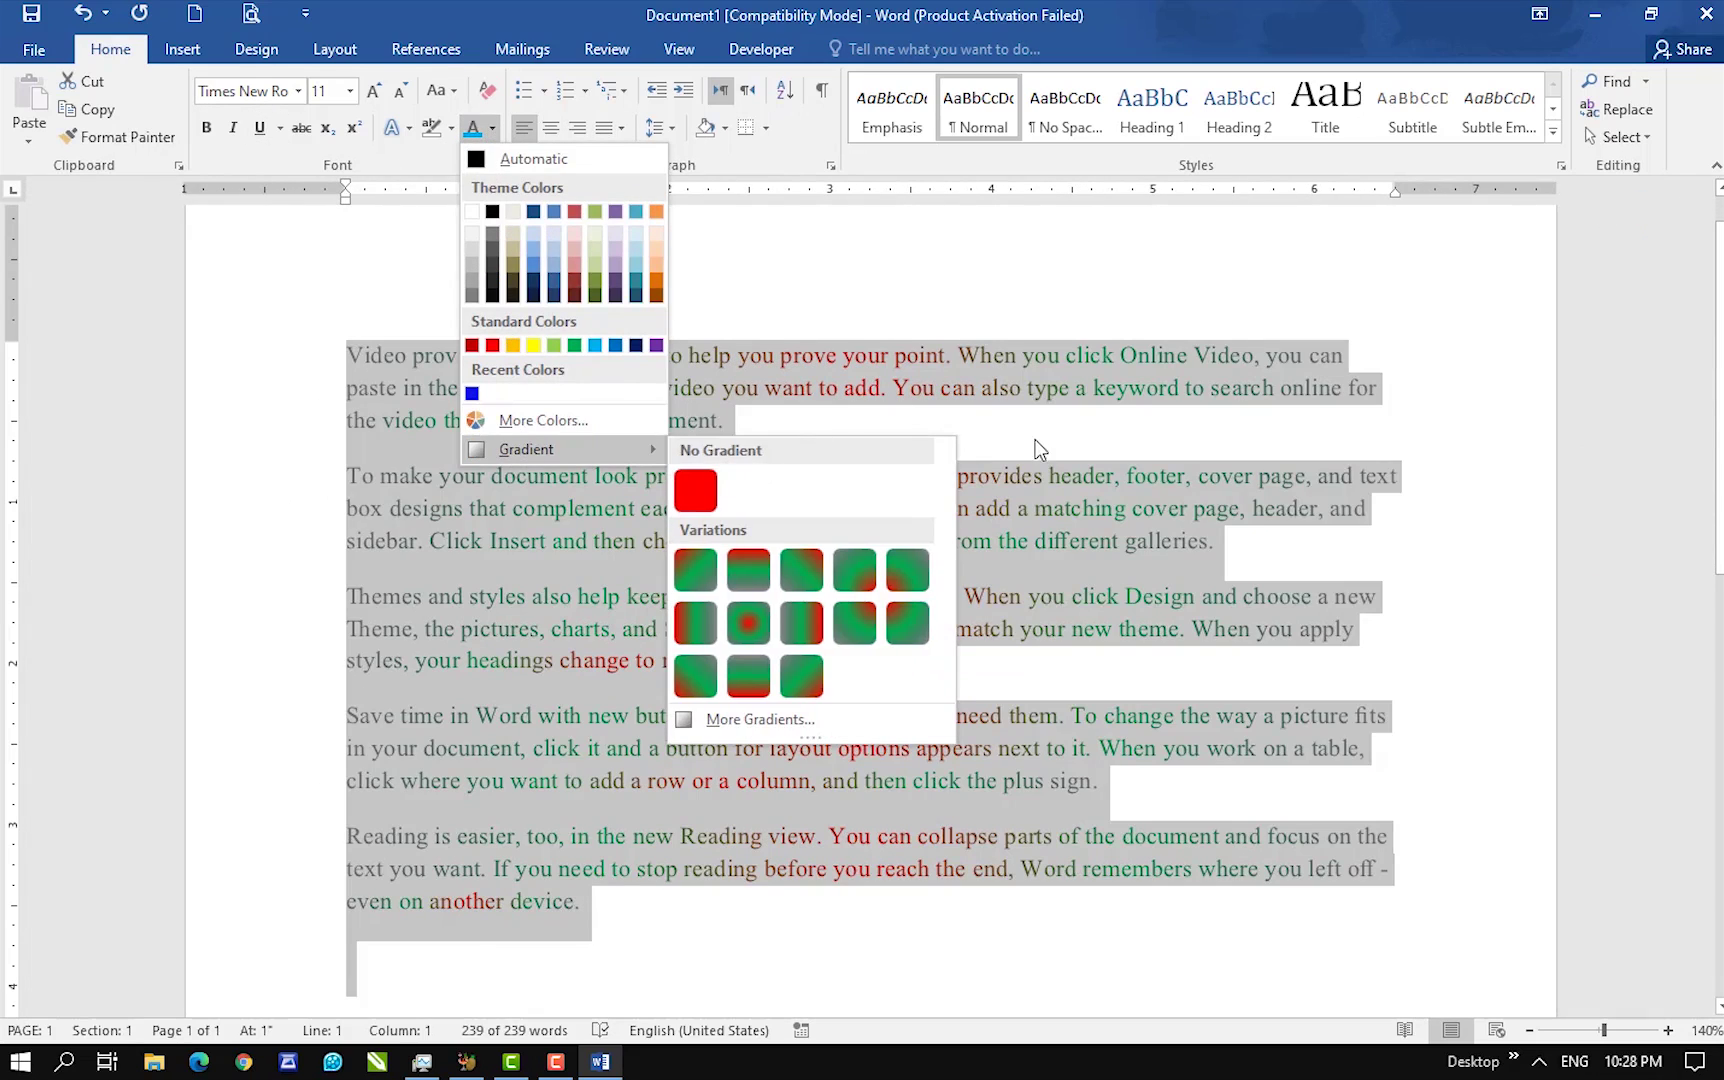
click(401, 151)
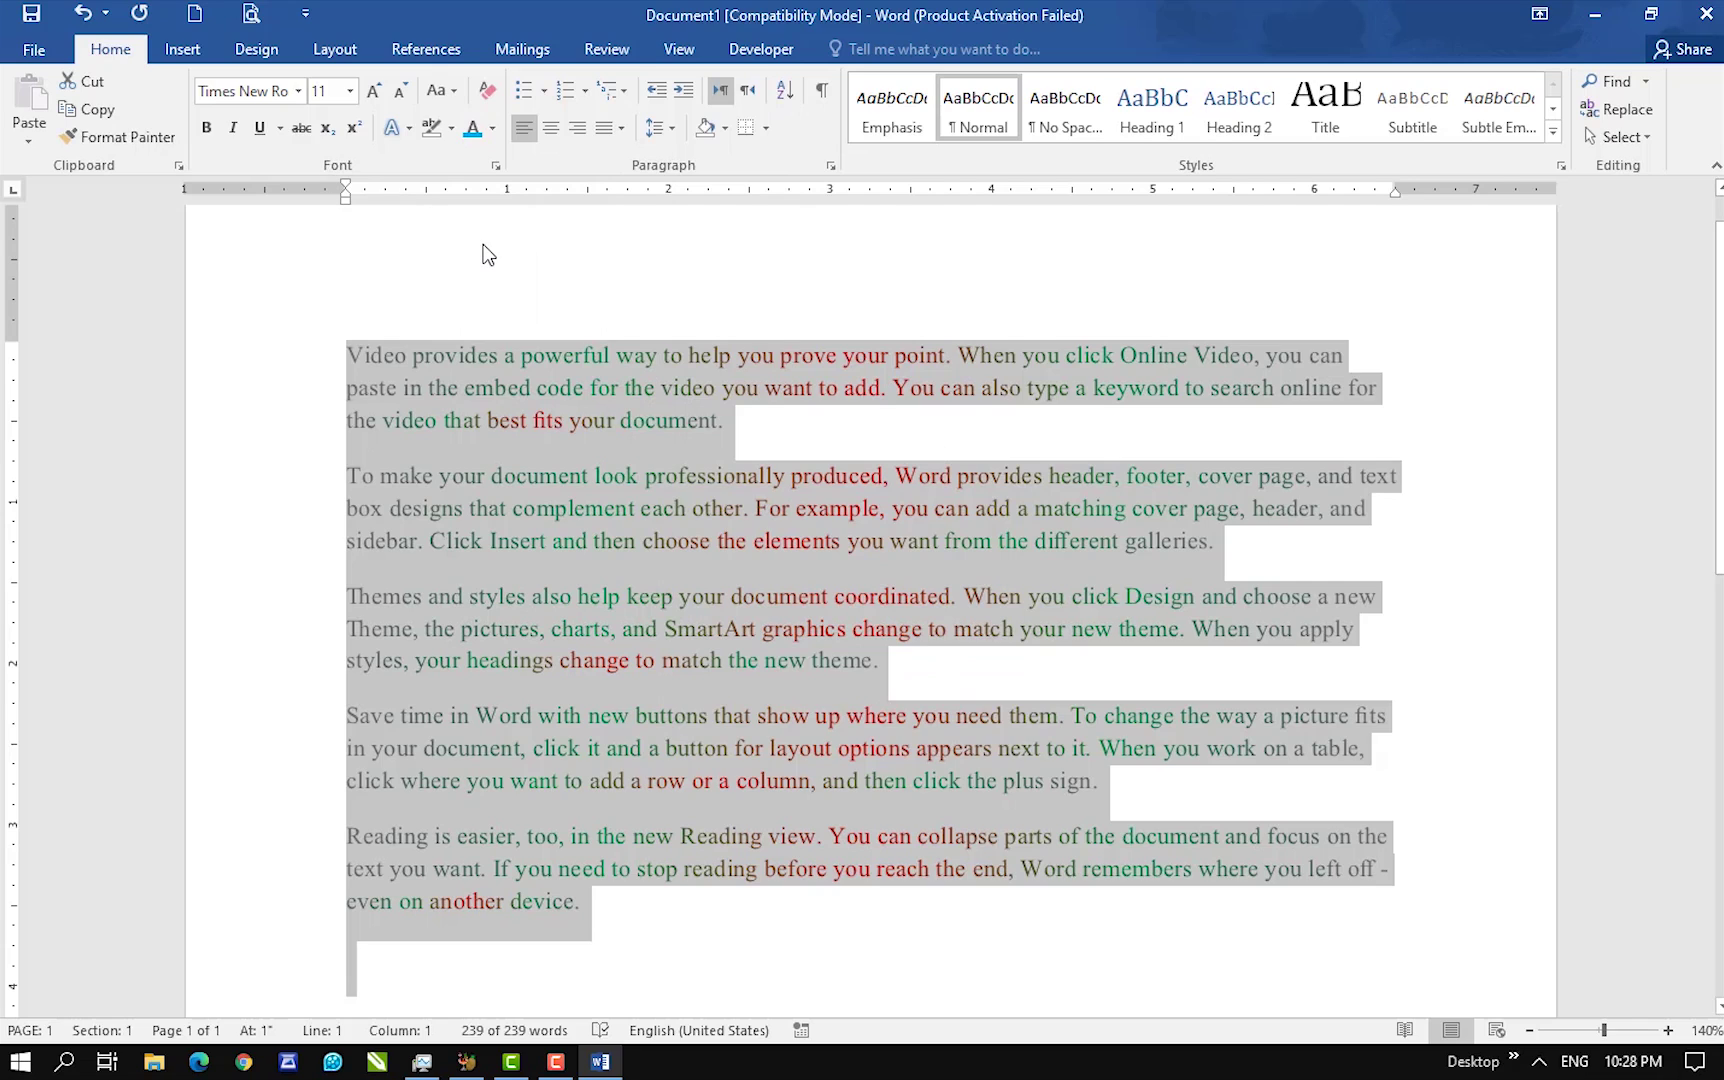